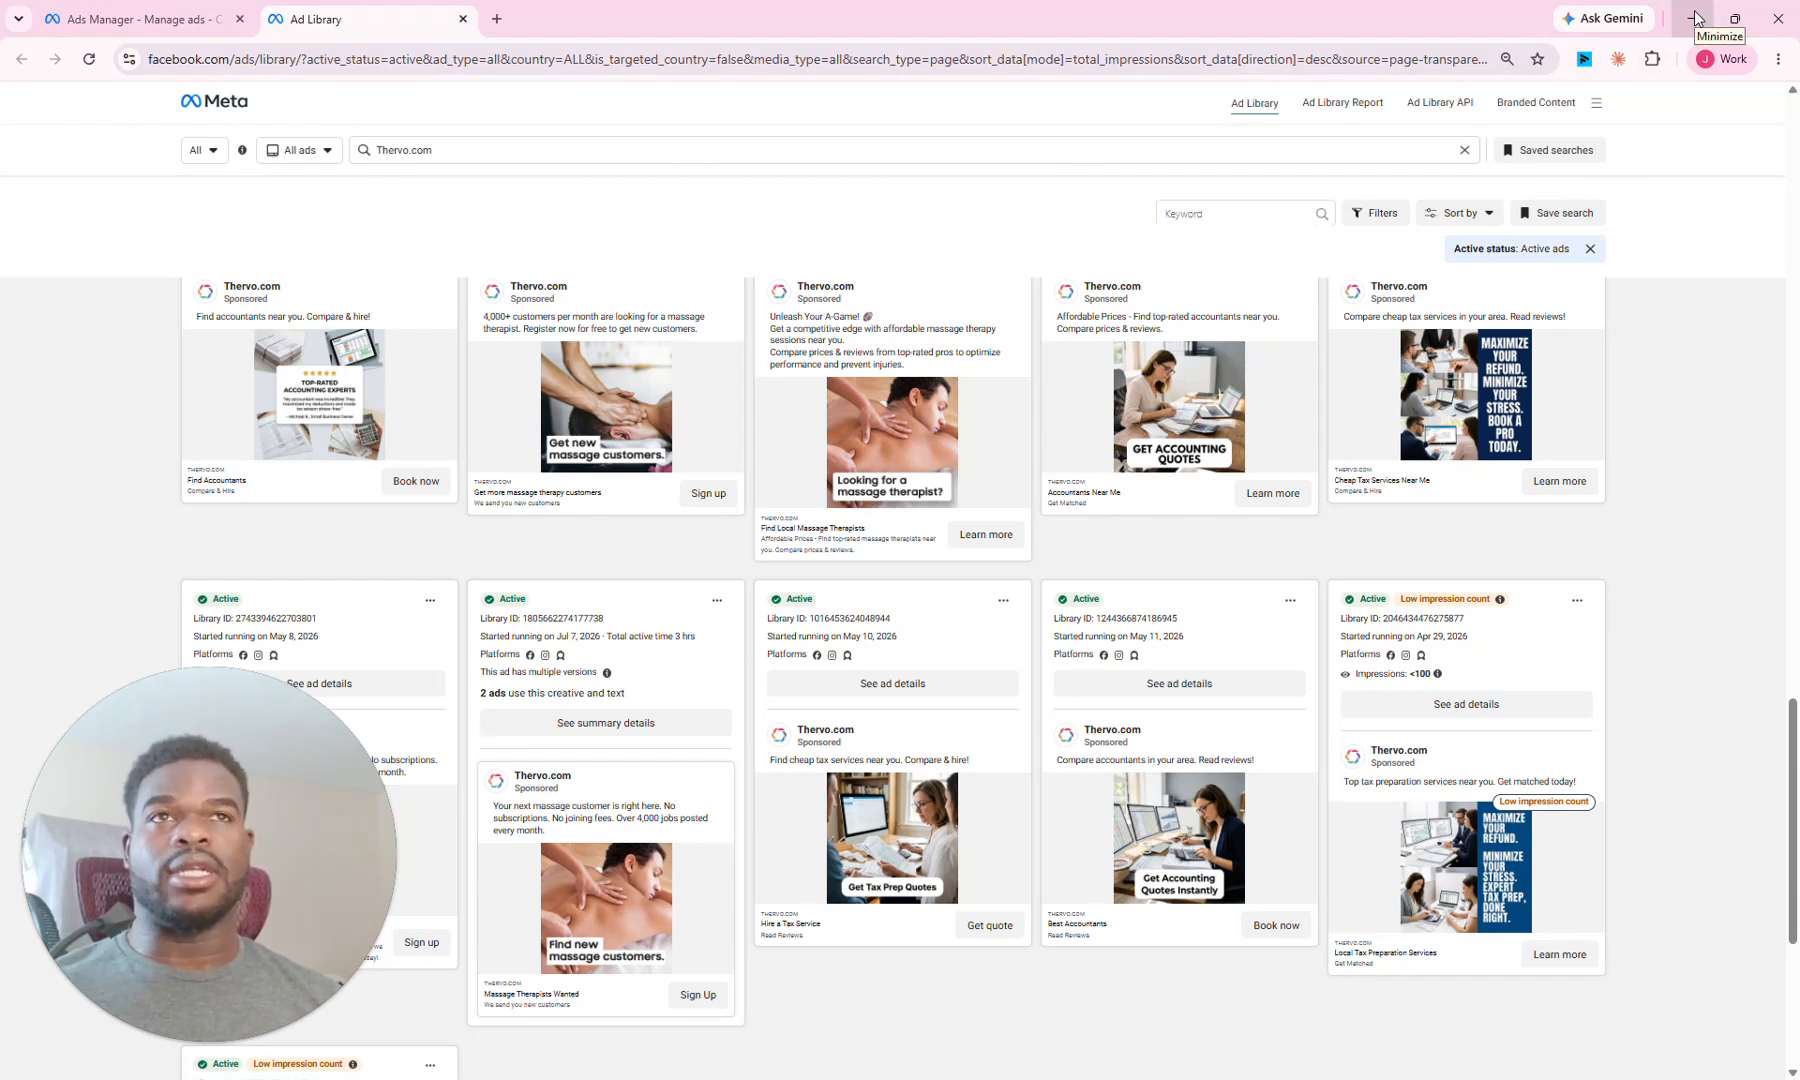
Step: Switch to the Claude chat and review its Thervo ad analysis, the ad creative prompt and the feedback on the two uploaded creatives
{"action": "left_click", "coordinate": [1695, 17]}
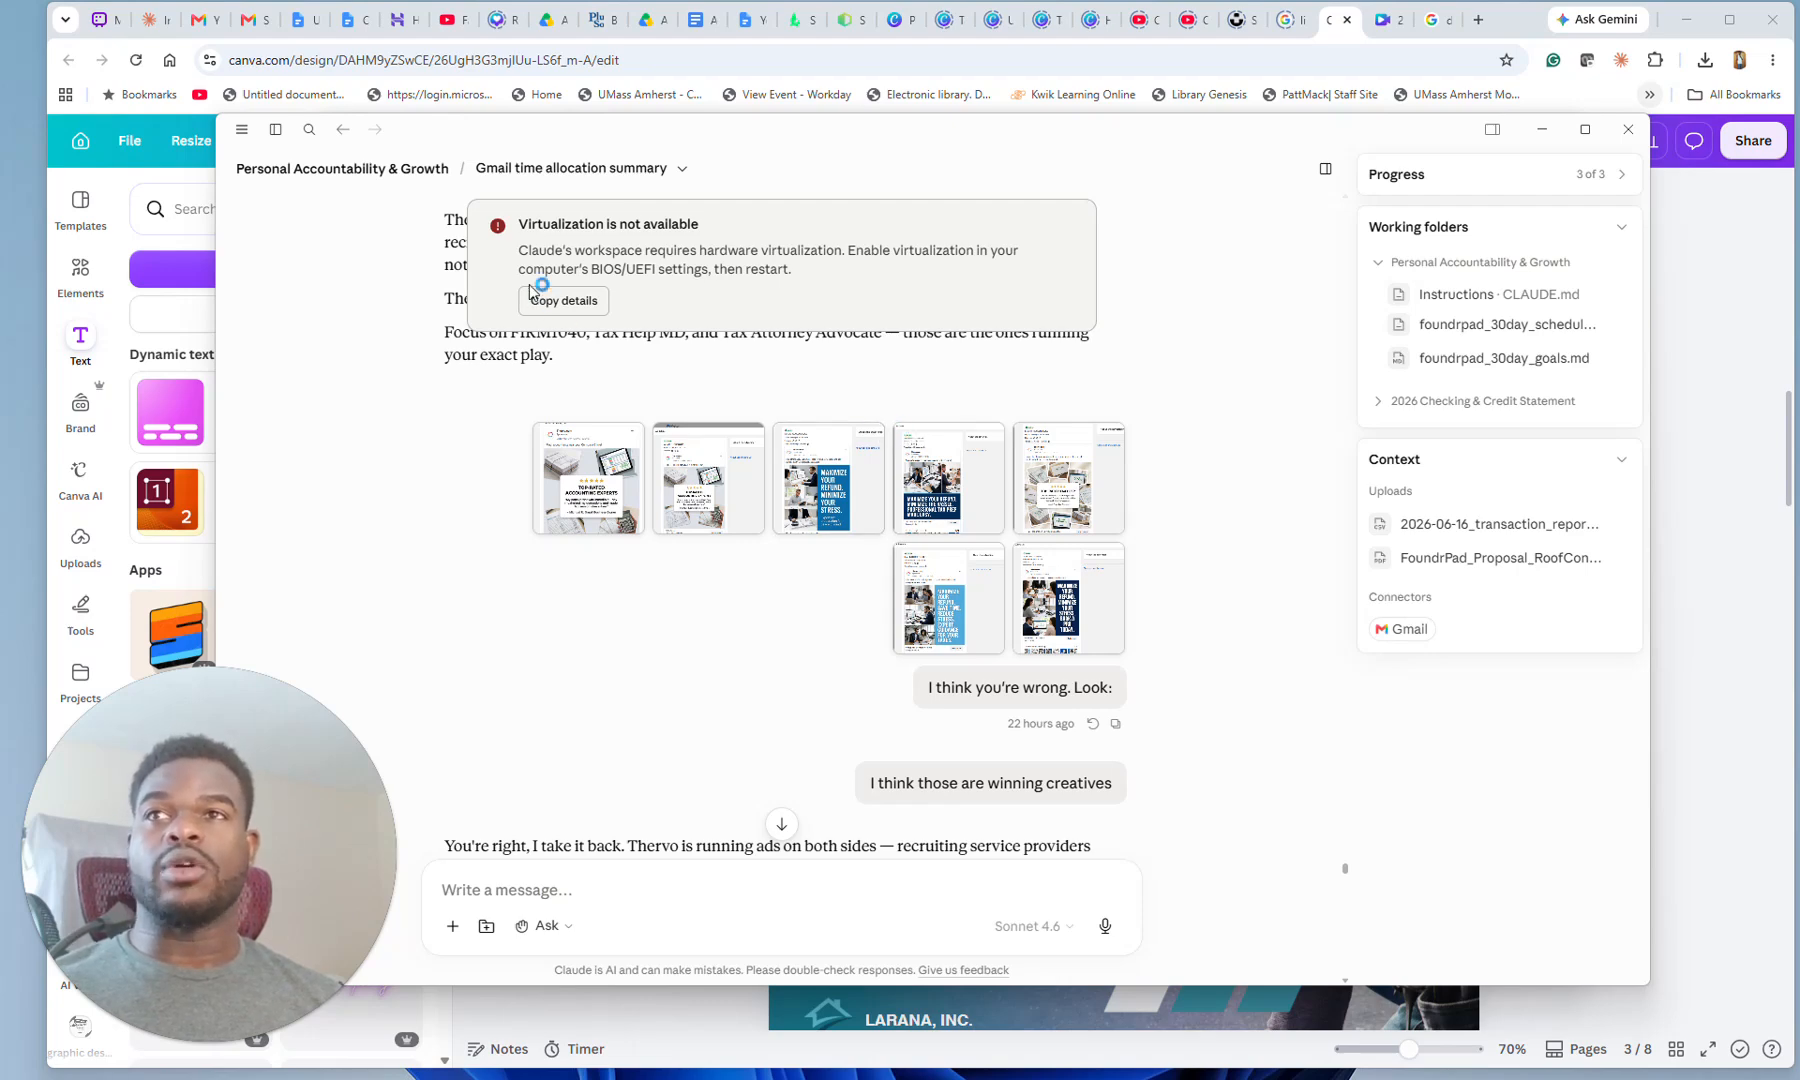
{"action": "scroll", "coordinate": [790, 437], "scroll_direction": "down", "scroll_amount": 2}
{"action": "scroll", "coordinate": [790, 437], "scroll_direction": "down", "scroll_amount": 7}
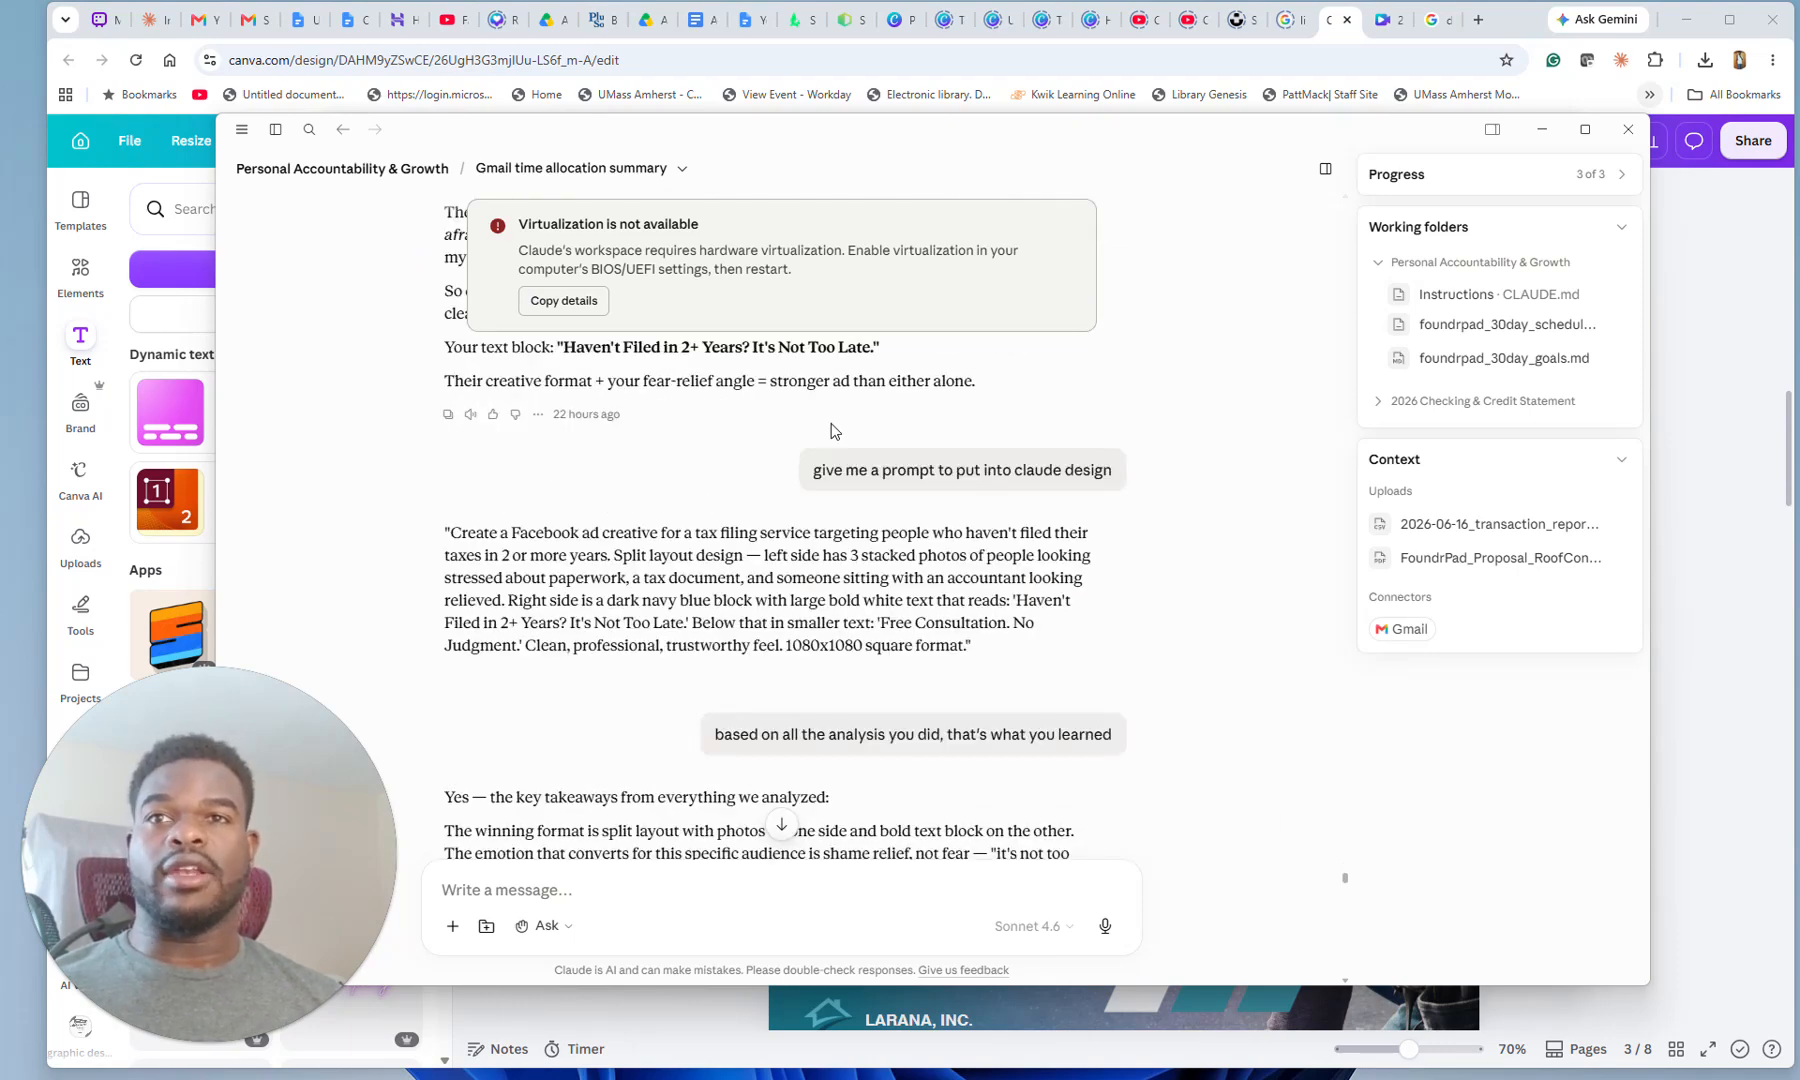
{"action": "scroll", "coordinate": [835, 431], "scroll_direction": "down", "scroll_amount": 2}
{"action": "scroll", "coordinate": [830, 420], "scroll_direction": "up", "scroll_amount": 3}
{"action": "scroll", "coordinate": [826, 425], "scroll_direction": "down", "scroll_amount": 4}
{"action": "scroll", "coordinate": [826, 432], "scroll_direction": "down", "scroll_amount": 3}
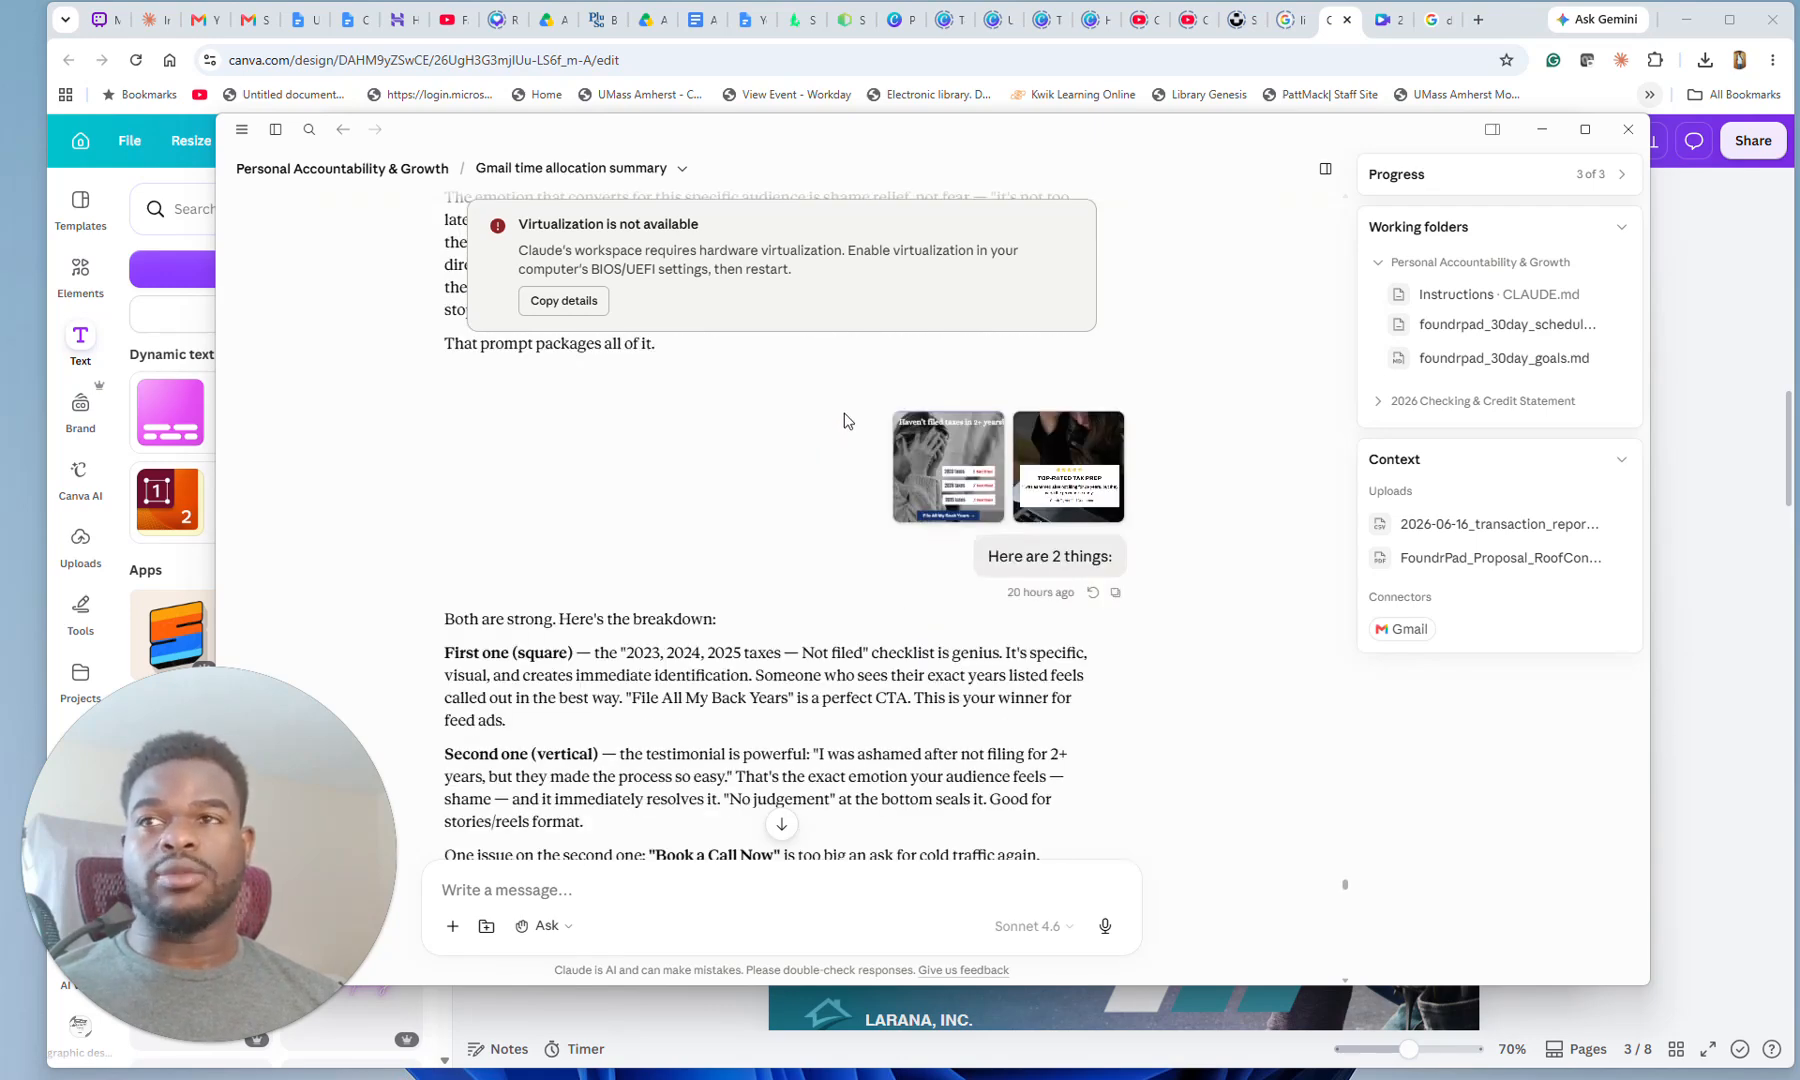
{"action": "left_click", "coordinate": [1537, 130]}
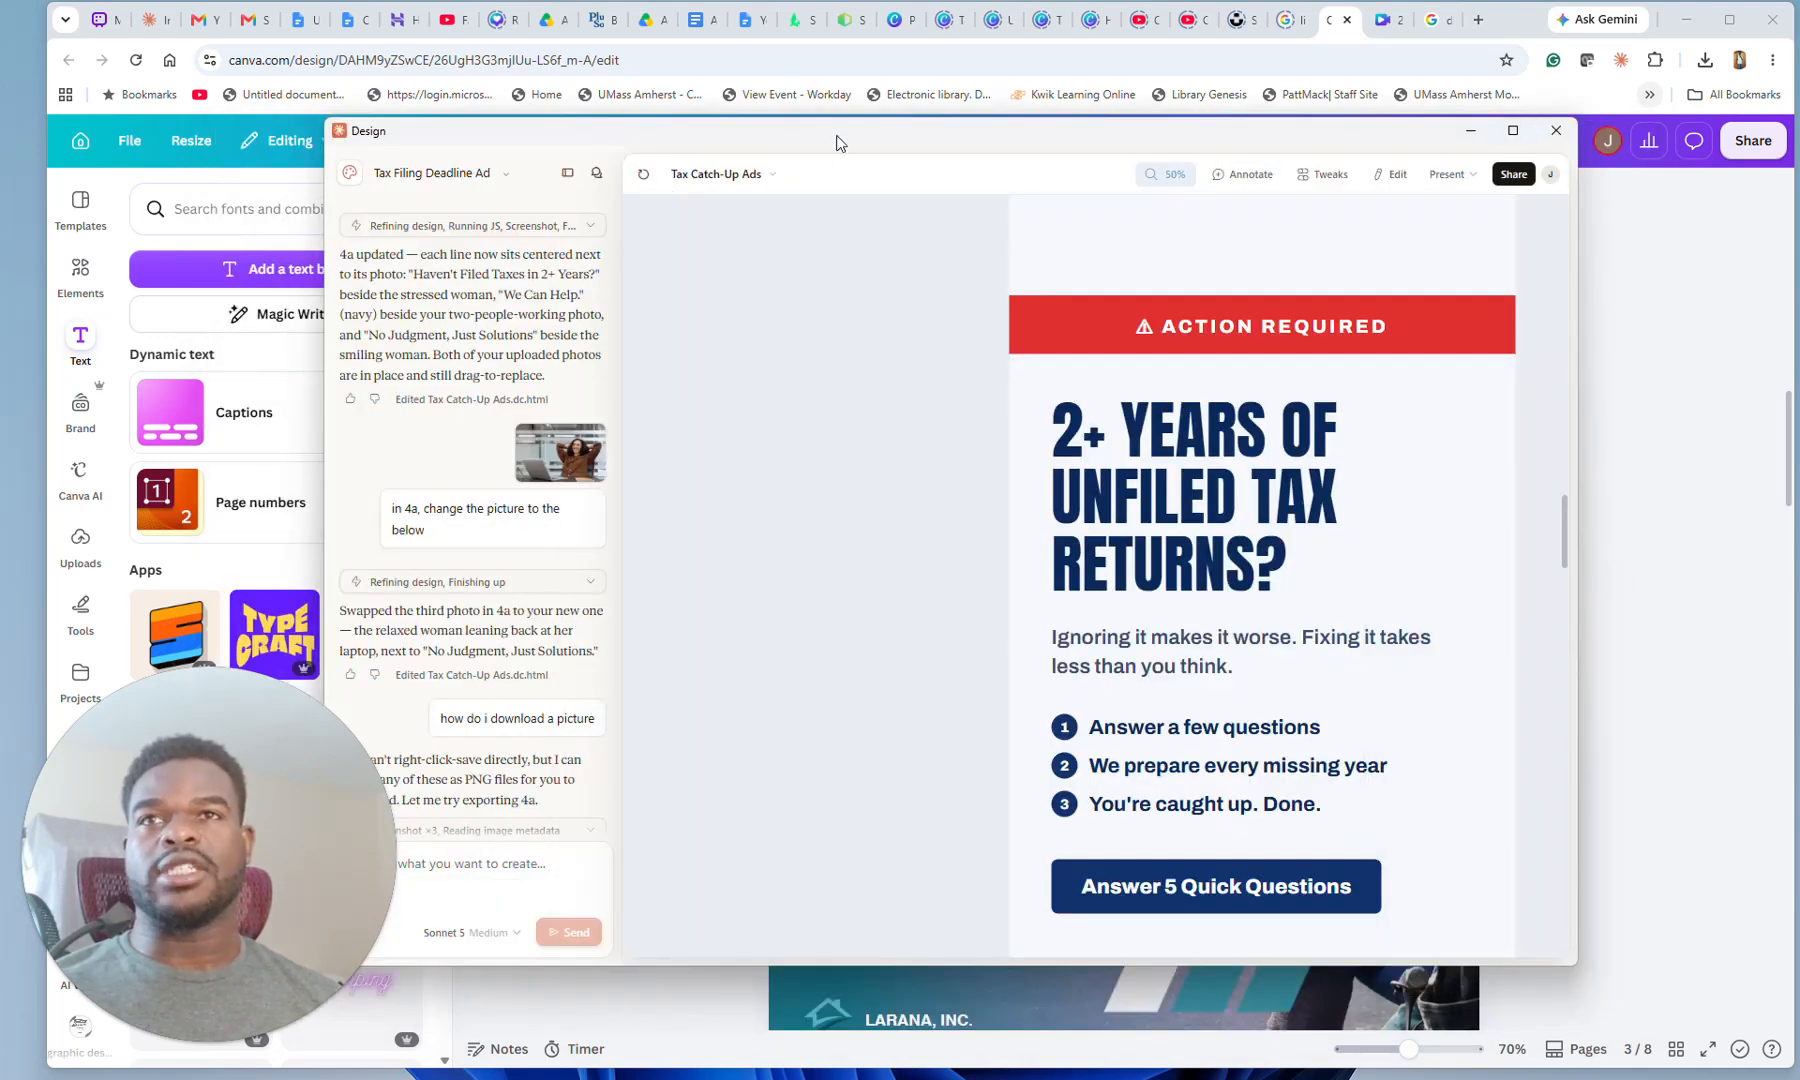
Step: Review the generated tax ad variants in the Tax Catch-Up Ads design, including the split-layout, text-only and notice-style versions
{"action": "left_click_drag", "start_coordinate": [838, 143], "coordinate": [900, 140]}
{"action": "scroll", "coordinate": [1176, 459], "scroll_direction": "up", "scroll_amount": 10}
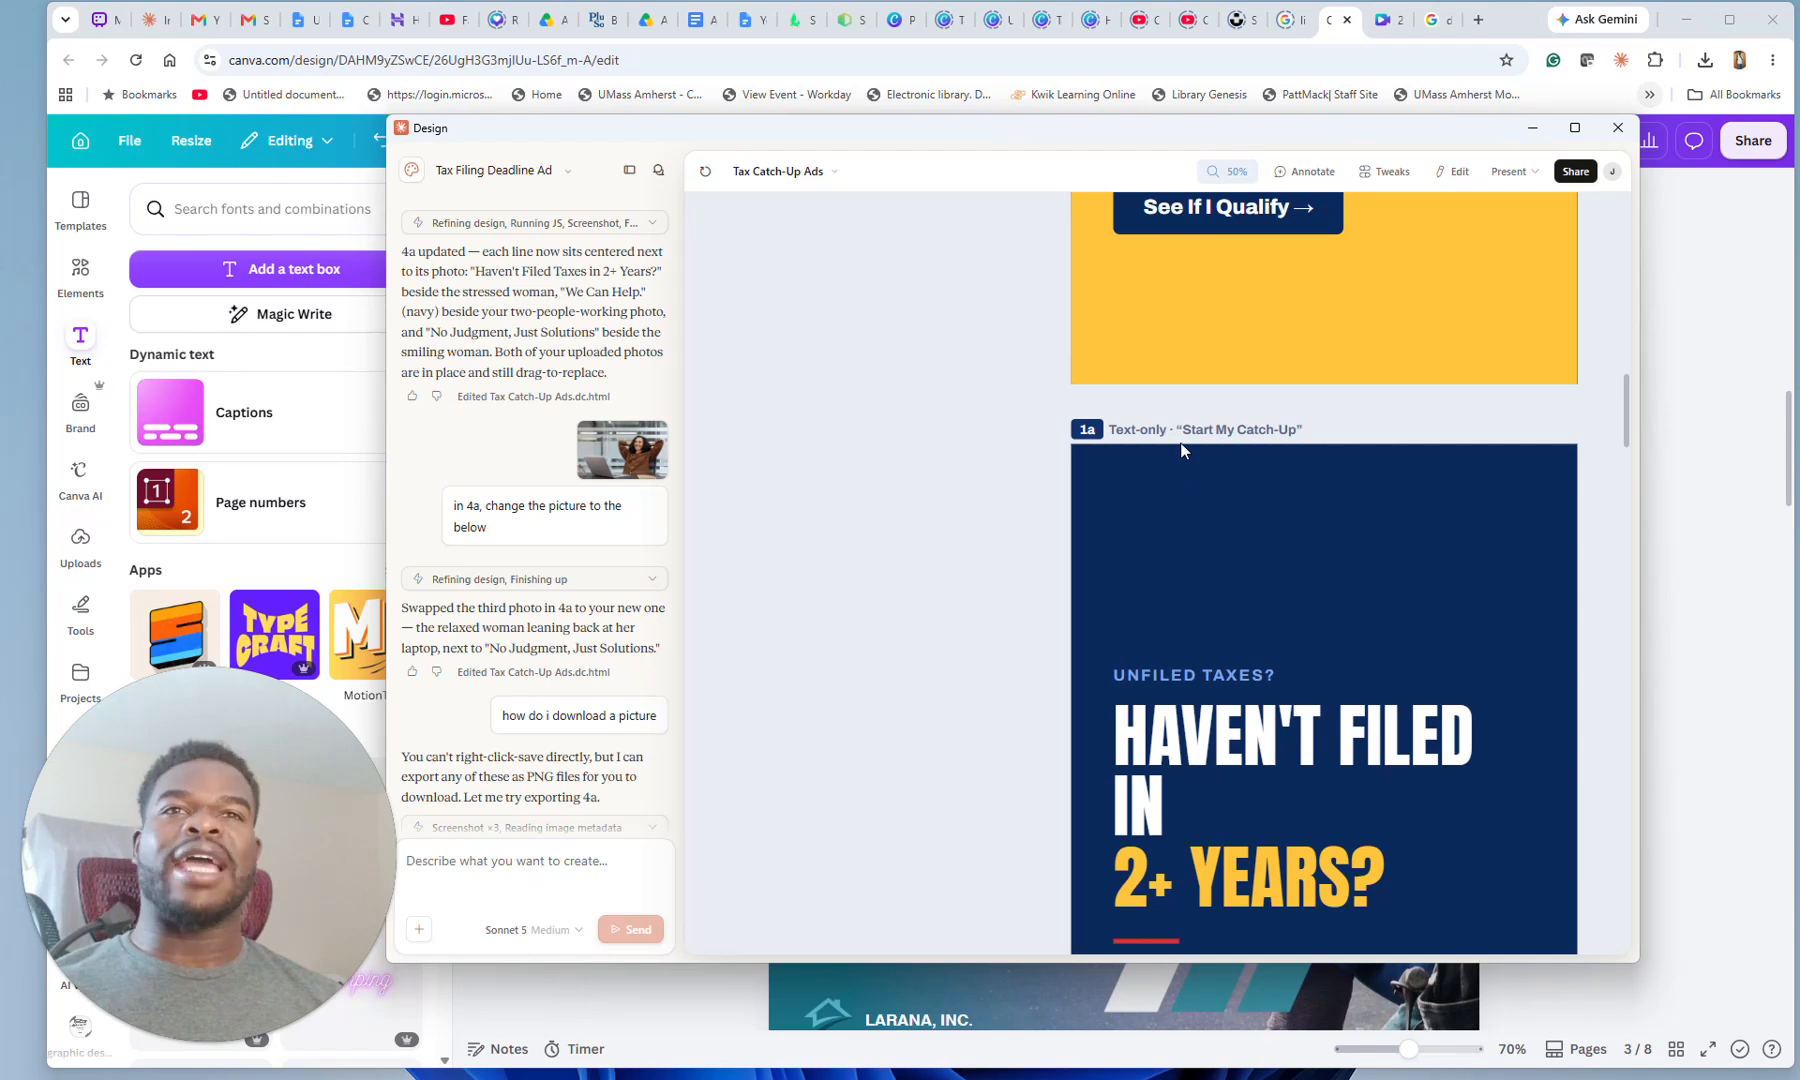
{"action": "scroll", "coordinate": [1180, 435], "scroll_direction": "up", "scroll_amount": 15}
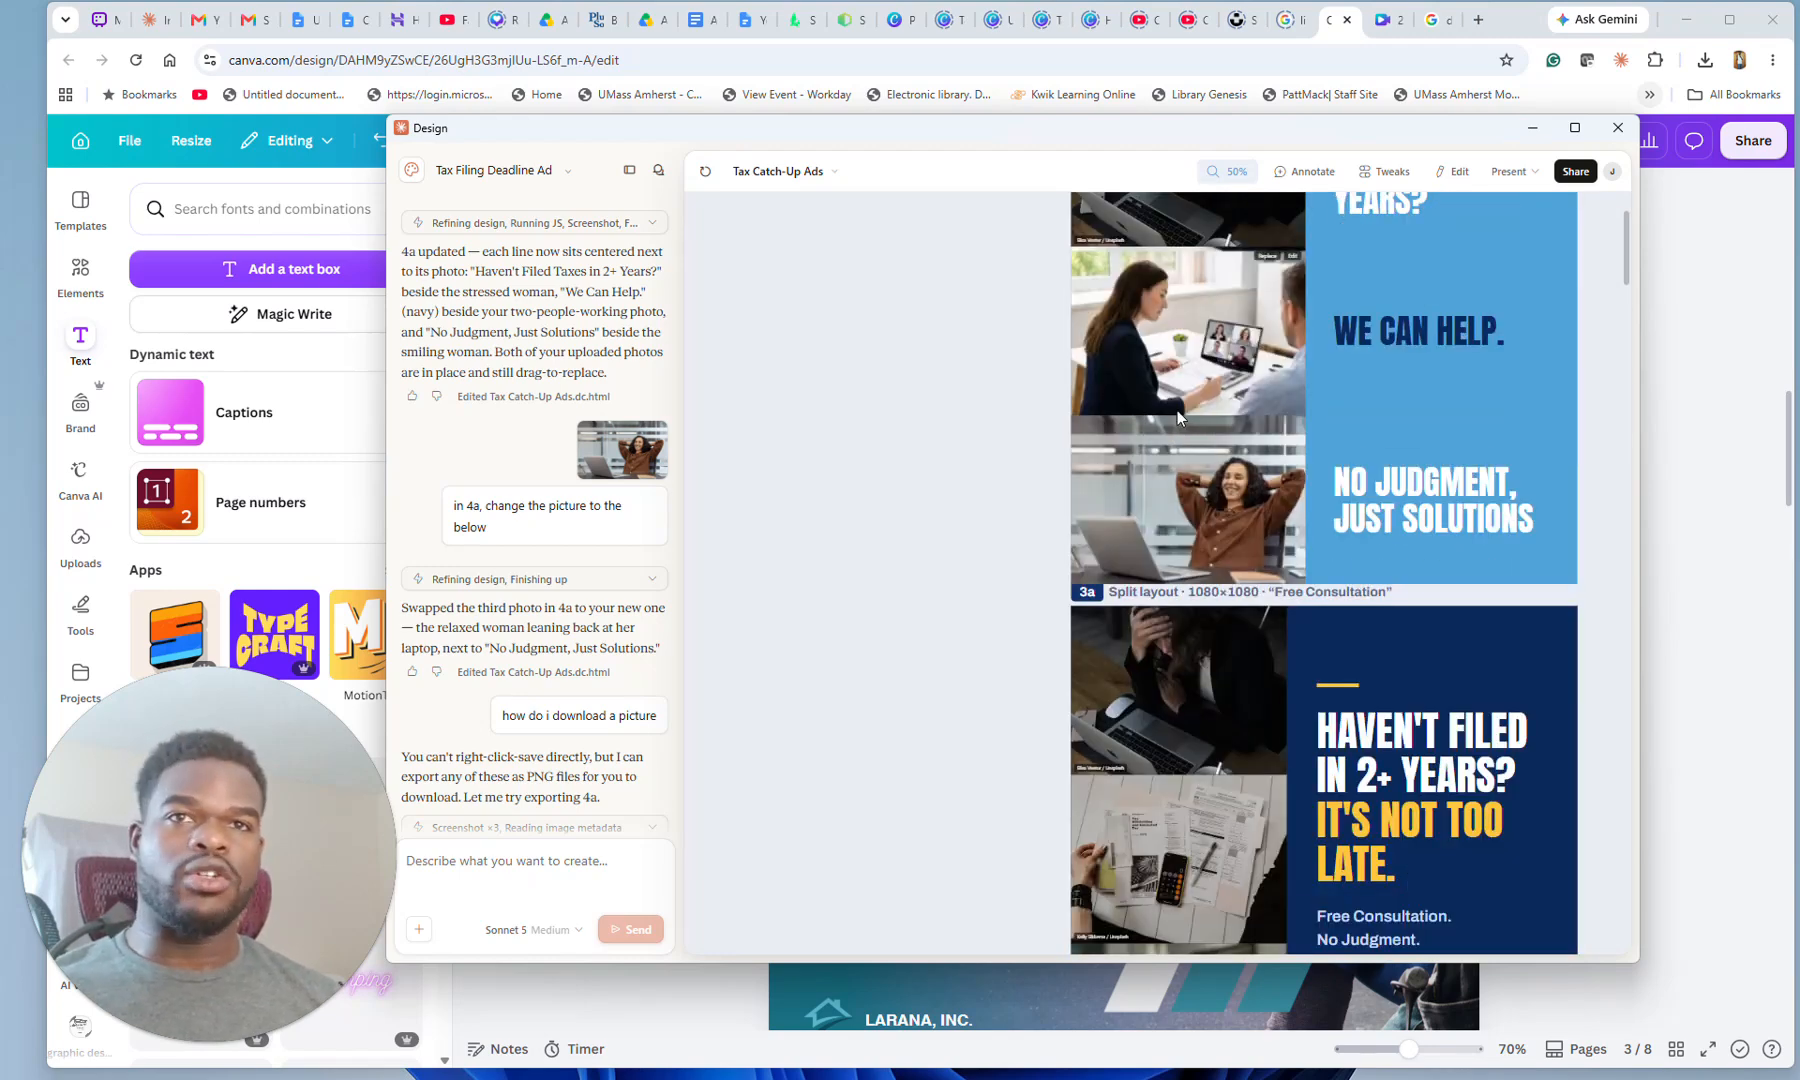
{"action": "scroll", "coordinate": [1177, 411], "scroll_direction": "down", "scroll_amount": 20}
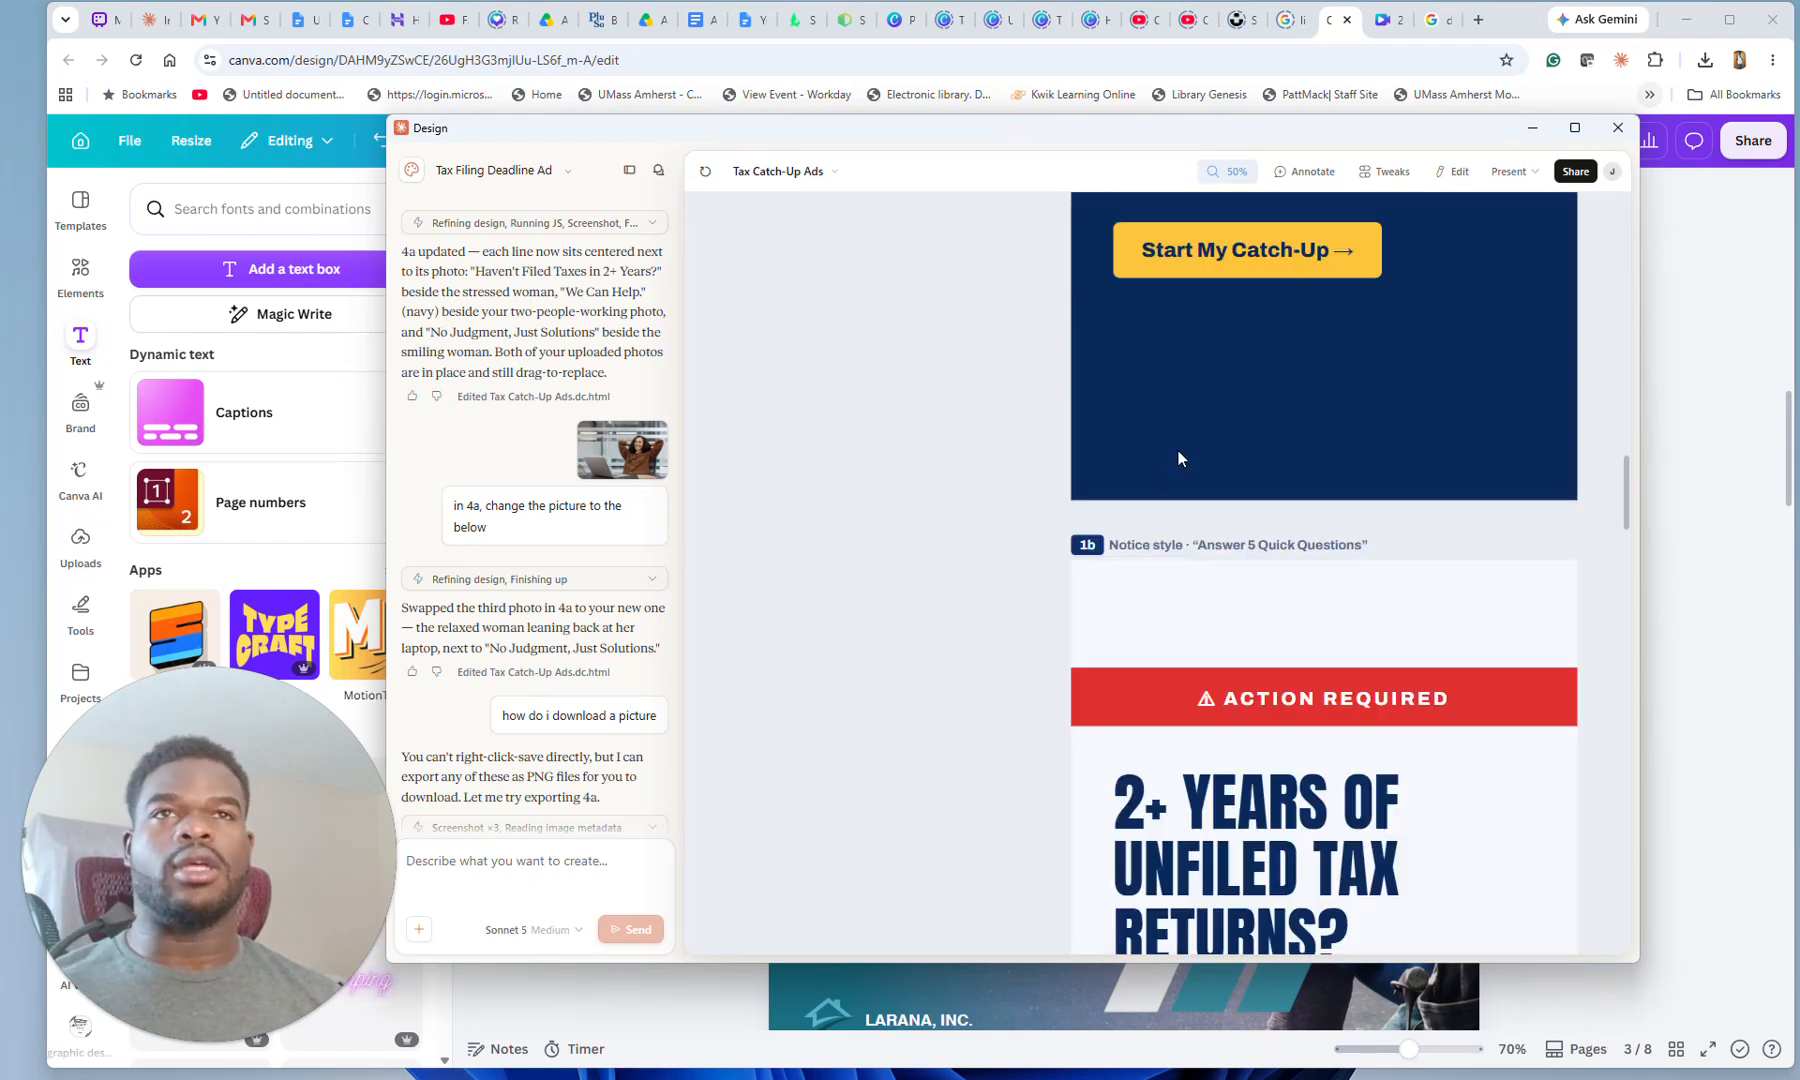
{"action": "left_click", "coordinate": [1532, 128]}
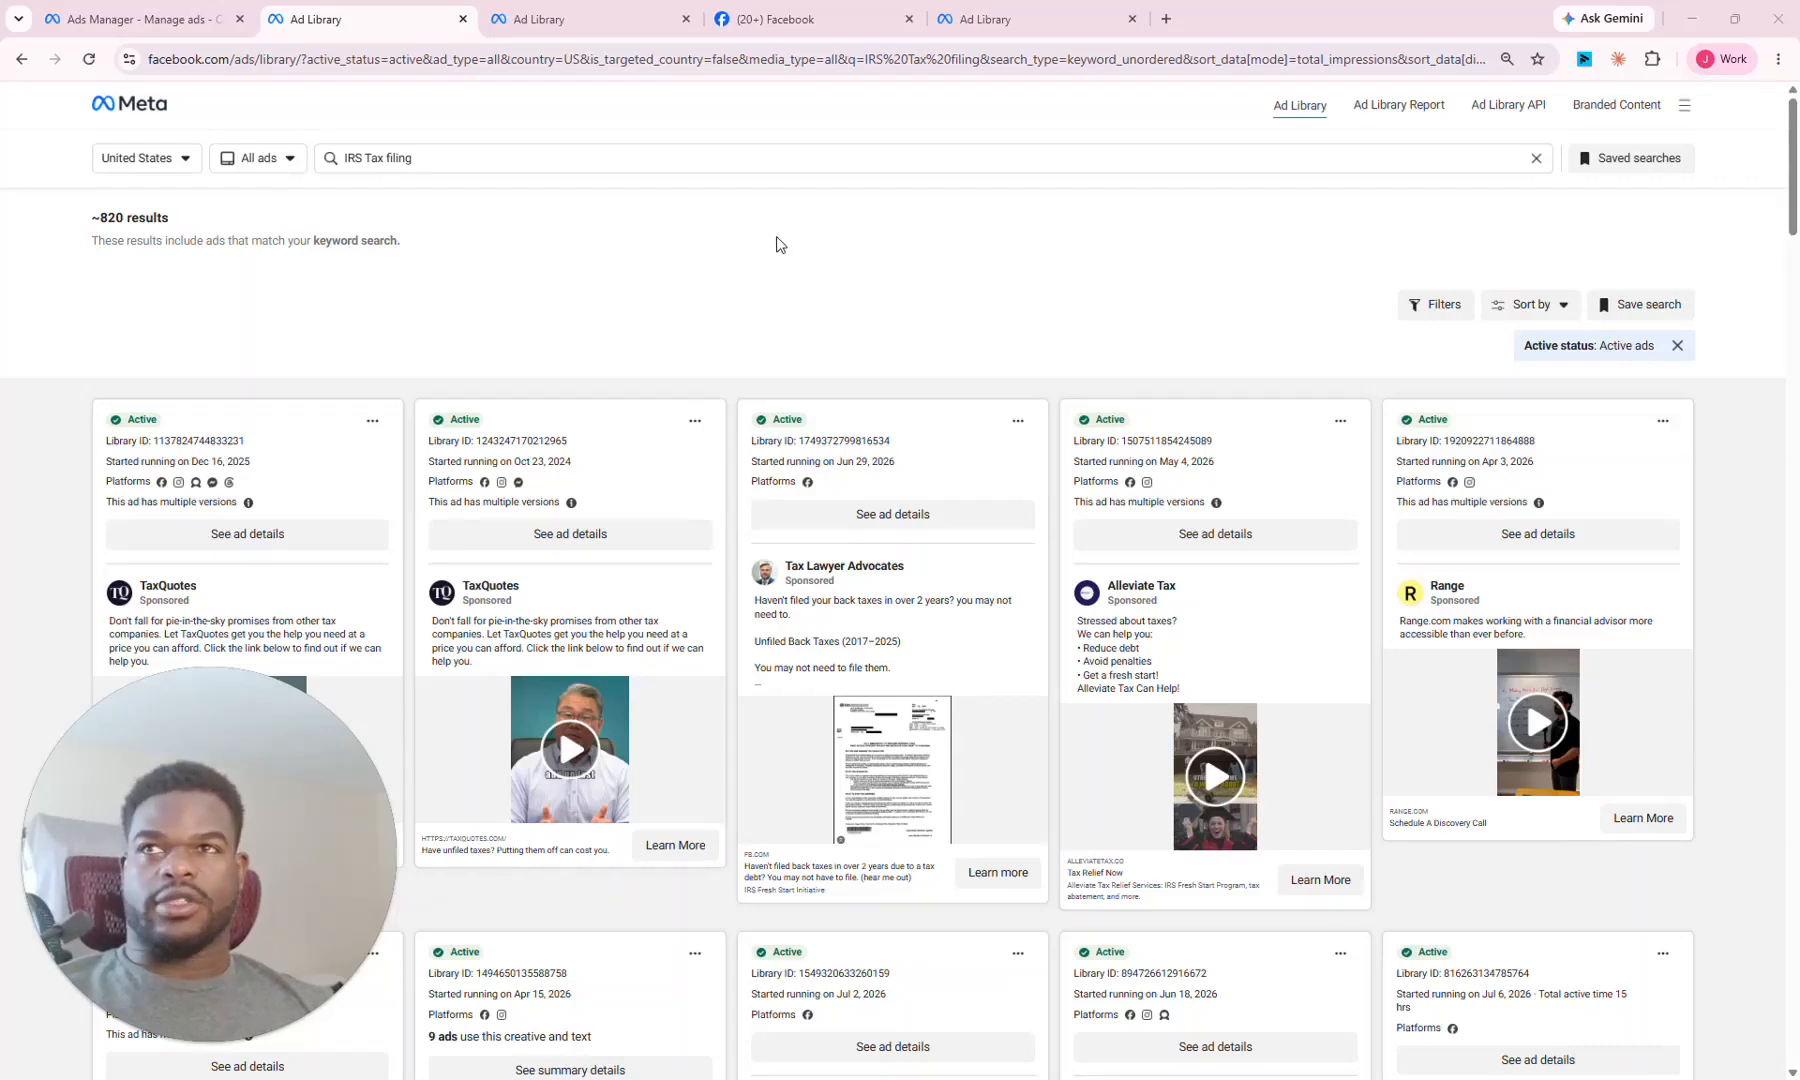
Step: Examine the first United States ads in the Ad Library results for "IRS Tax filing"
{"action": "left_click", "coordinate": [200, 62]}
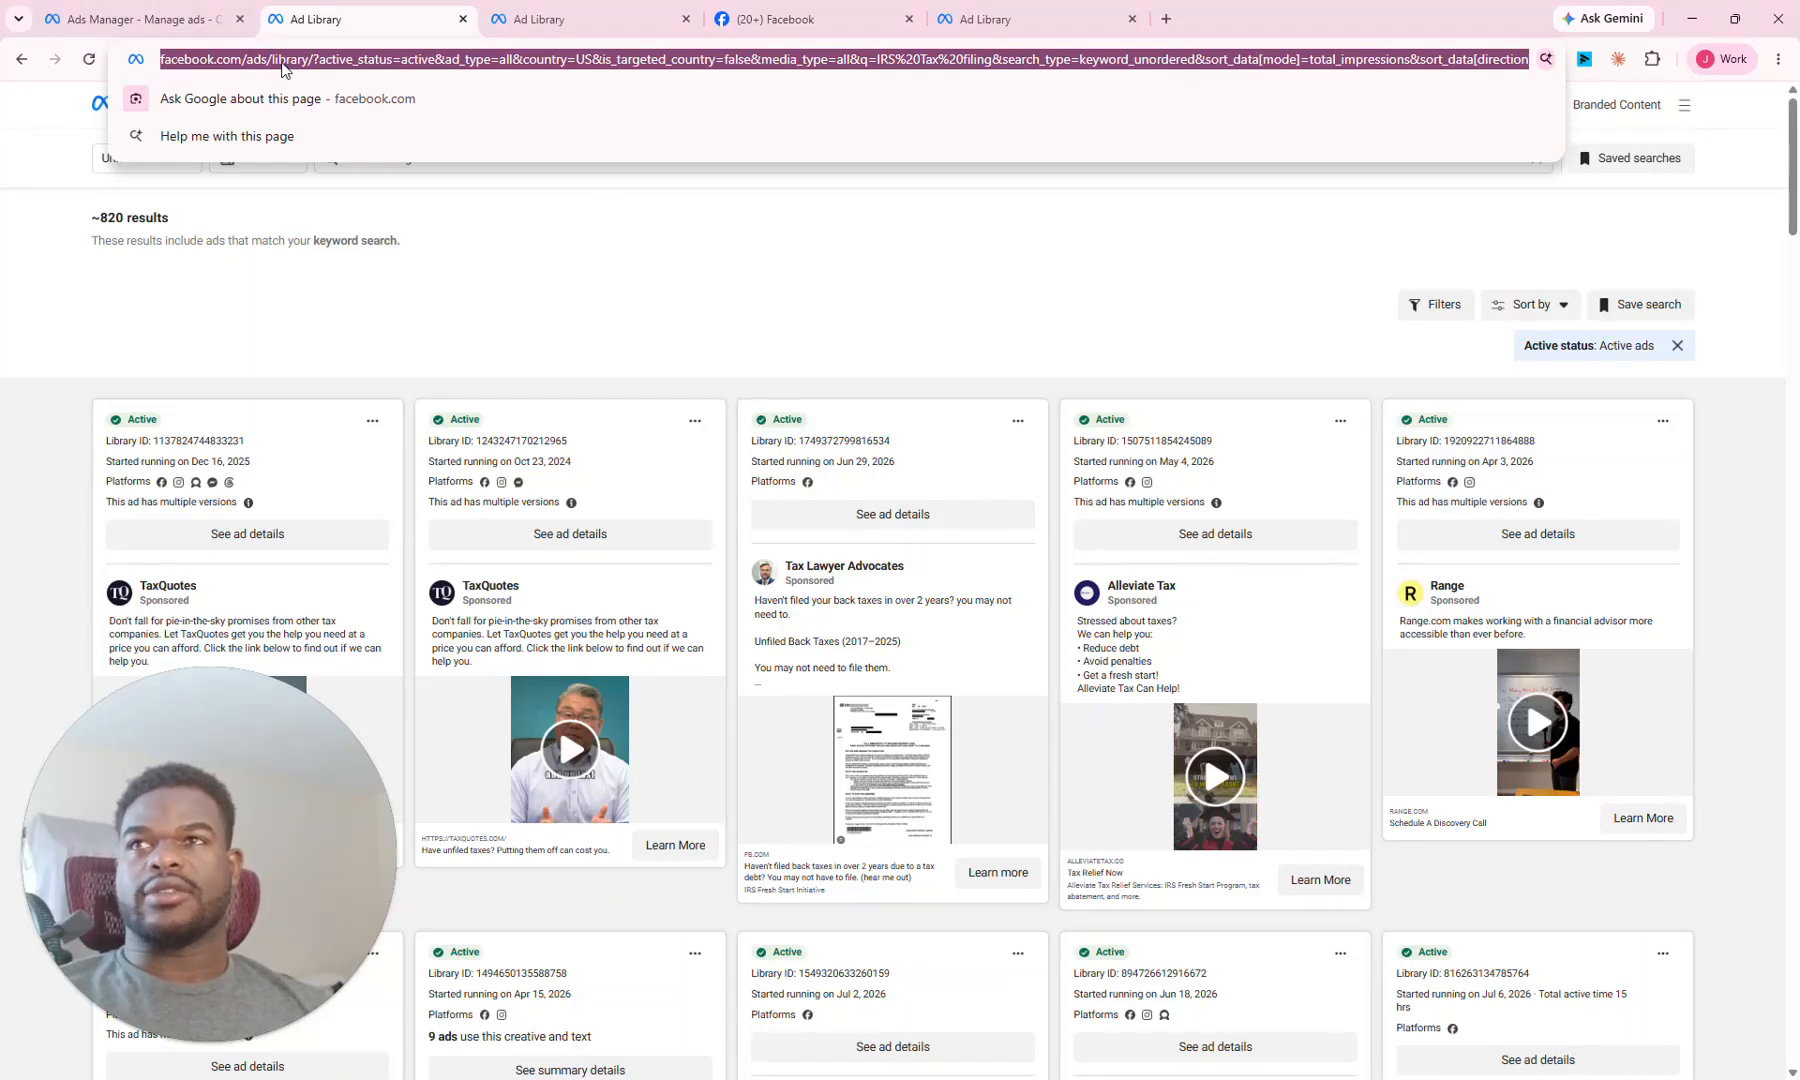
{"action": "left_click", "coordinate": [458, 266]}
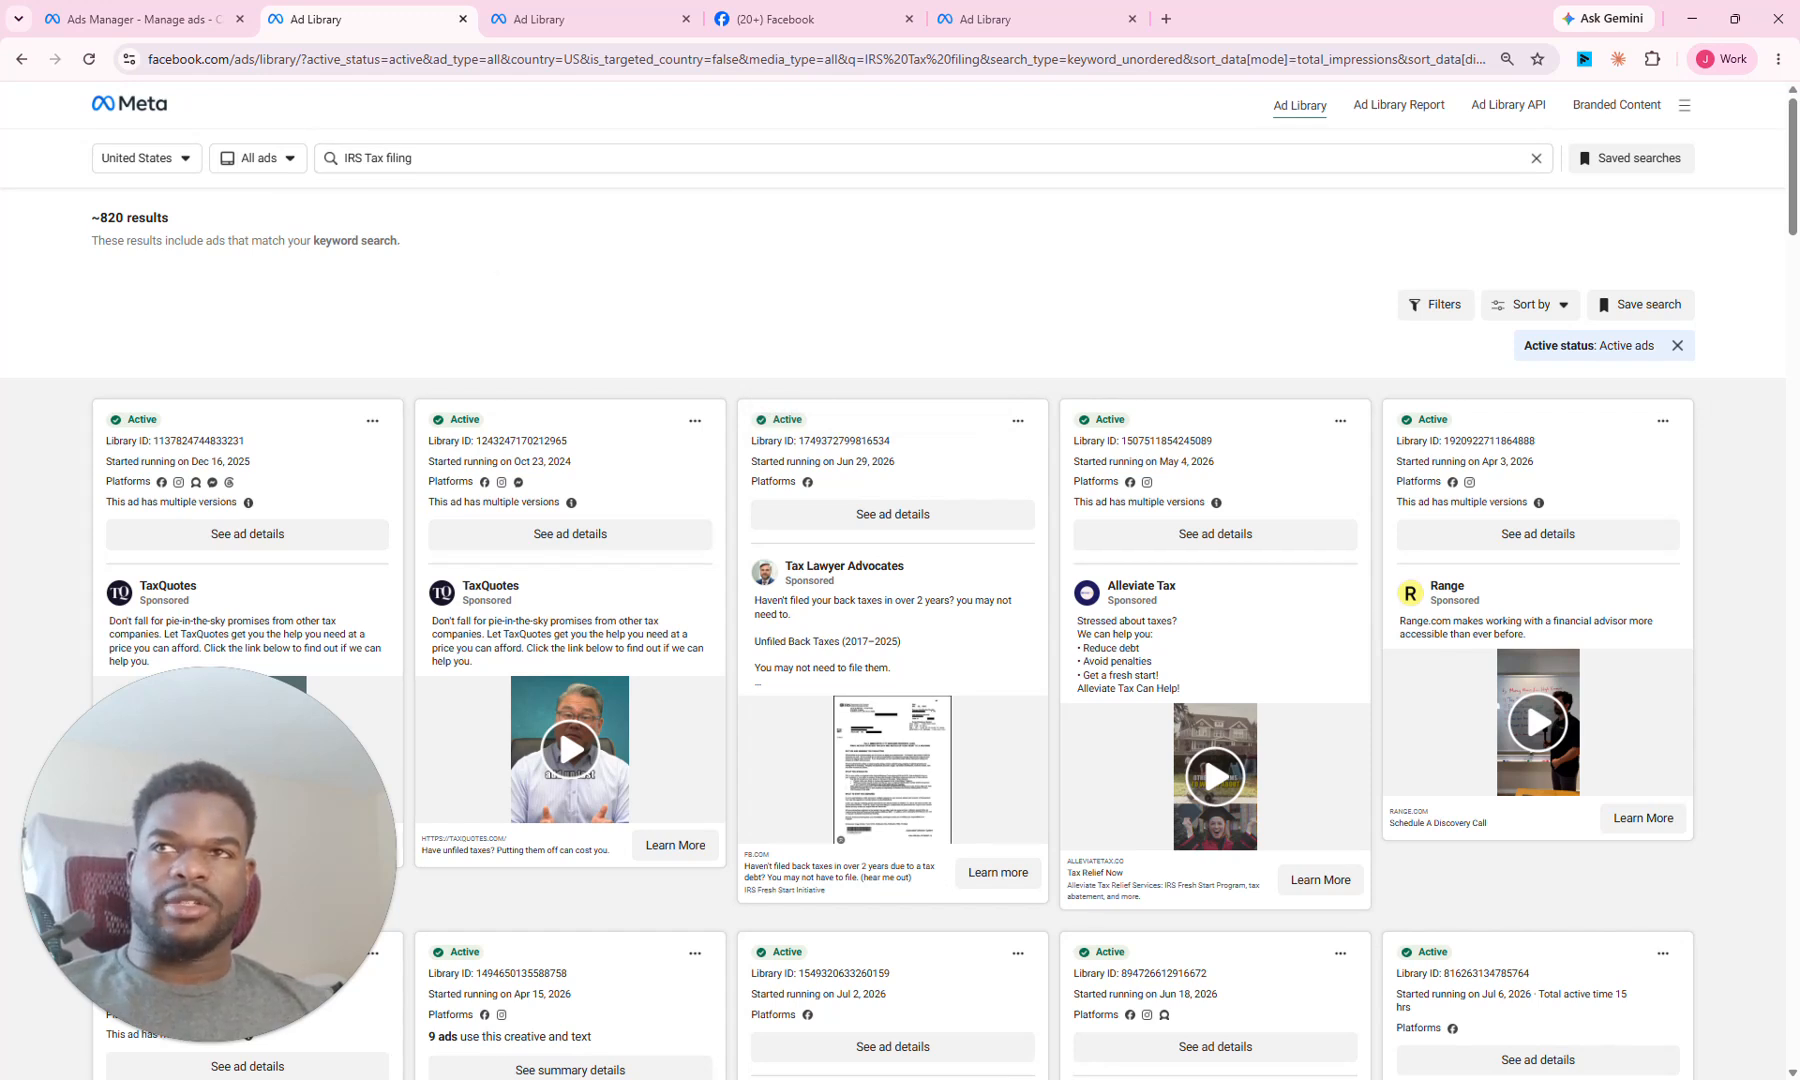
{"action": "left_click", "coordinate": [413, 158]}
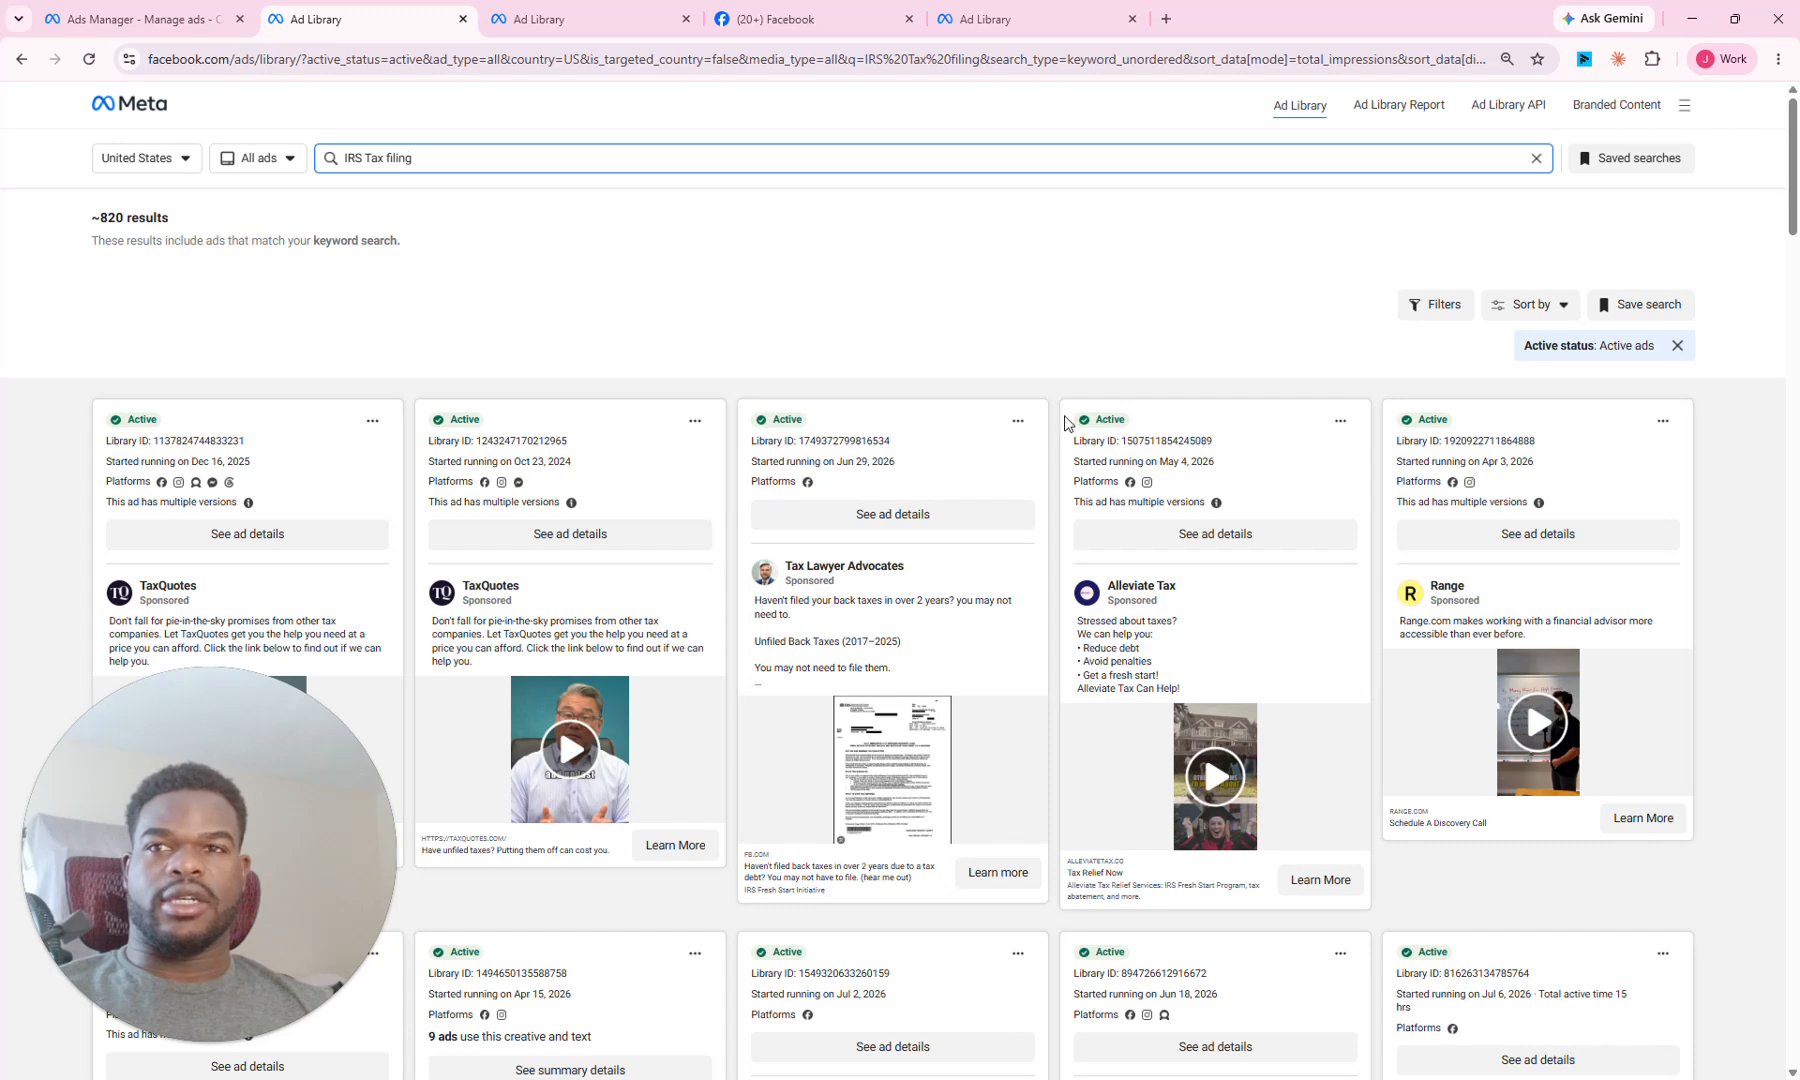
{"action": "scroll", "coordinate": [1066, 420], "scroll_direction": "down", "scroll_amount": 4}
{"action": "scroll", "coordinate": [723, 480], "scroll_direction": "up", "scroll_amount": 3}
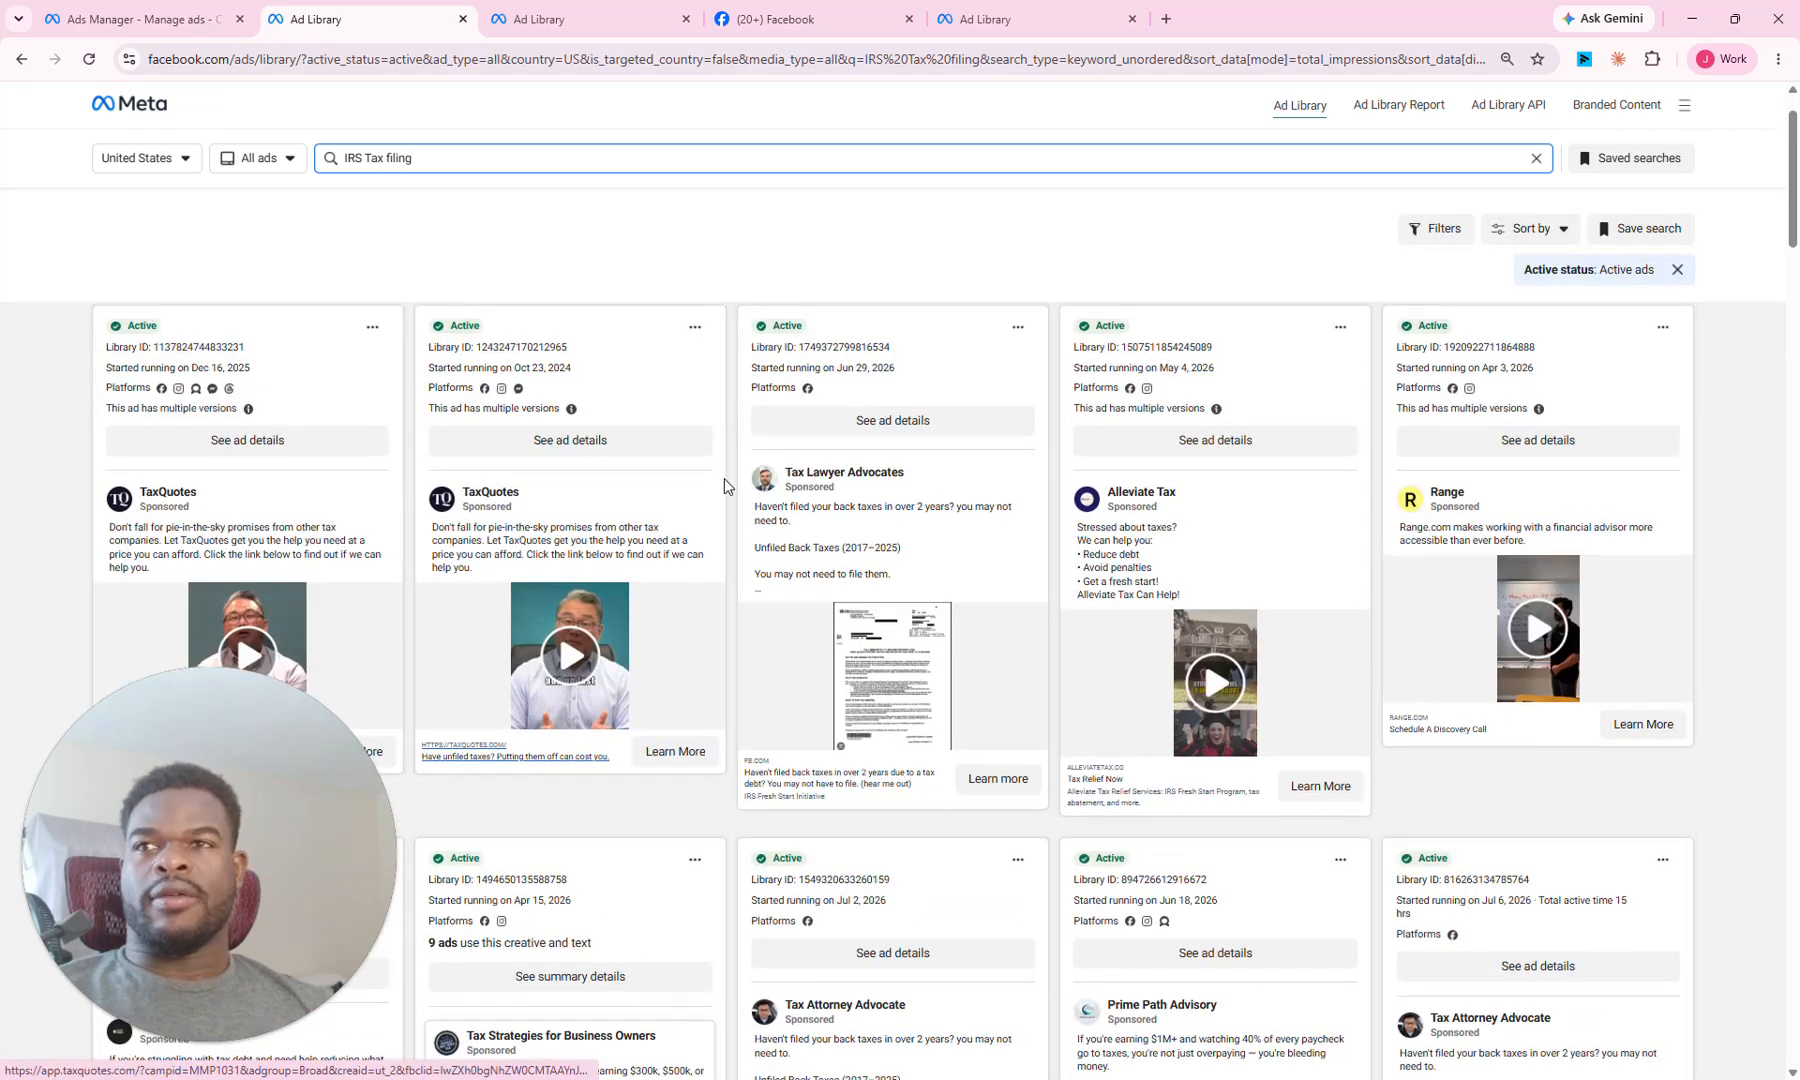
{"action": "key", "text": "ctrl+minus"}
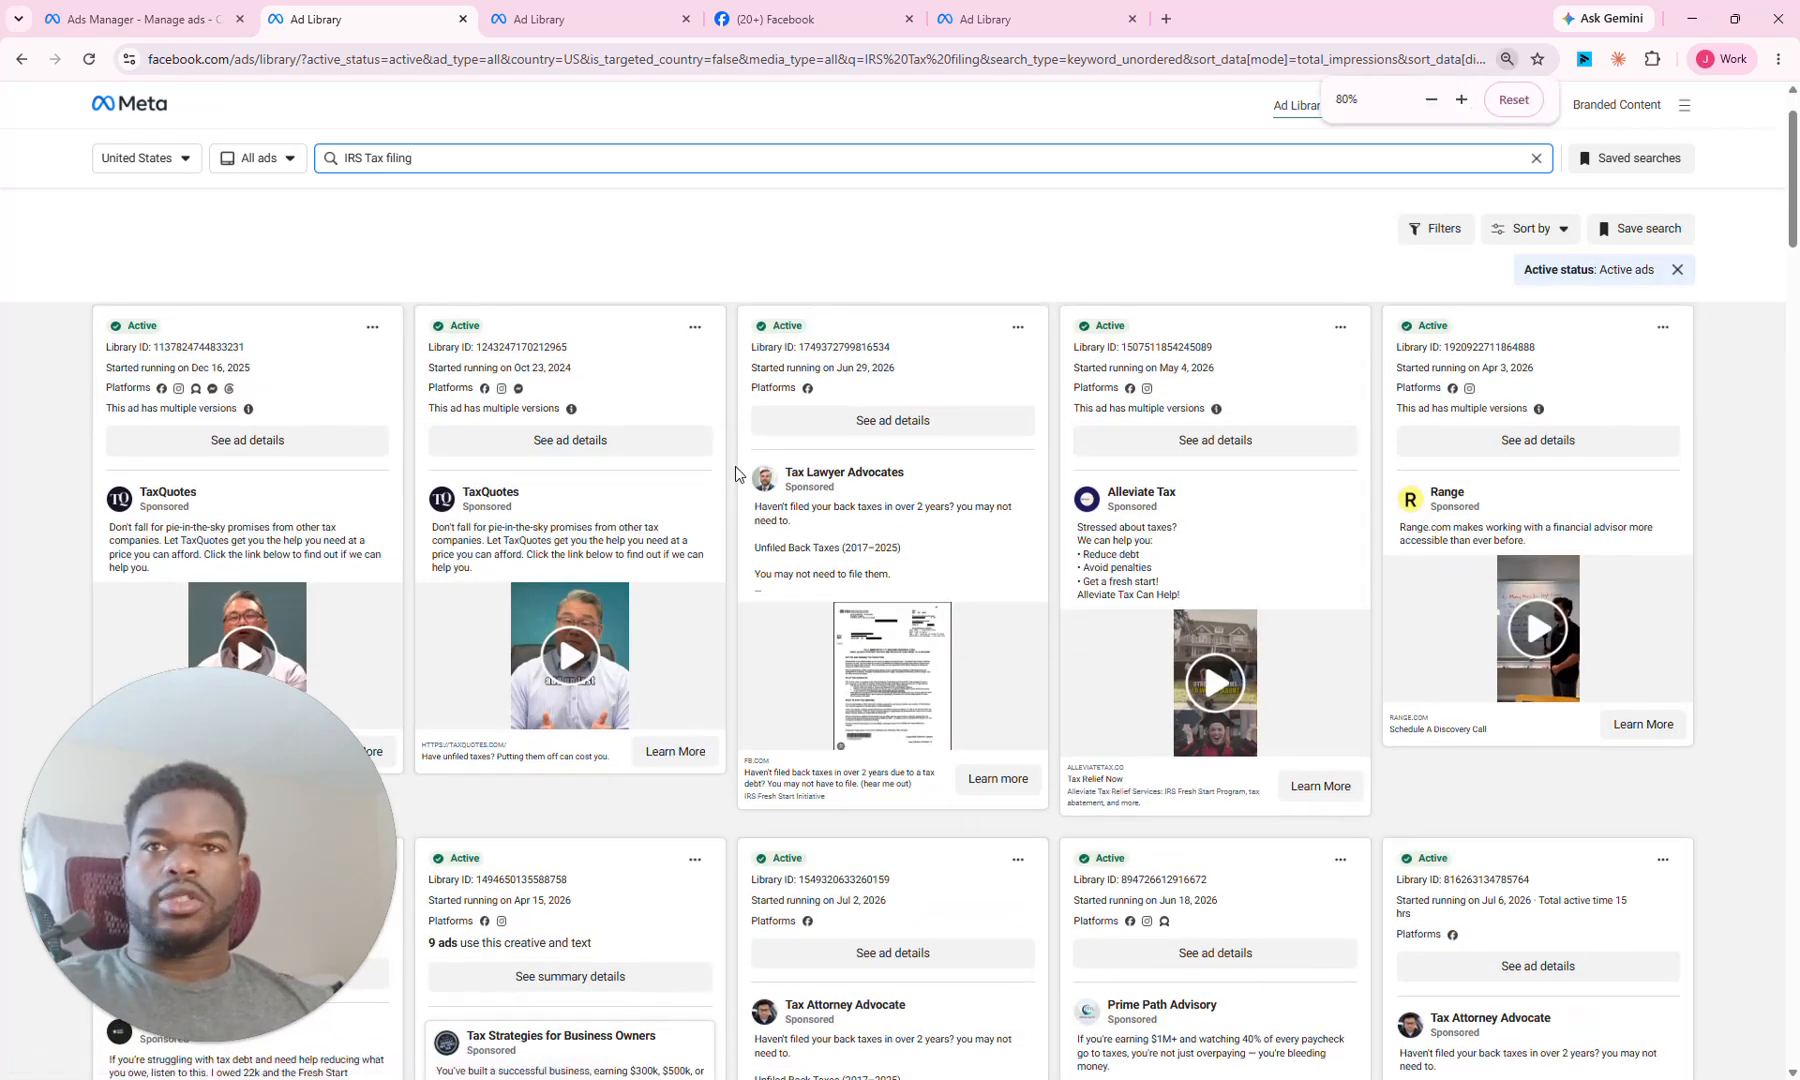
{"action": "scroll", "coordinate": [834, 484], "scroll_direction": "down", "scroll_amount": 2}
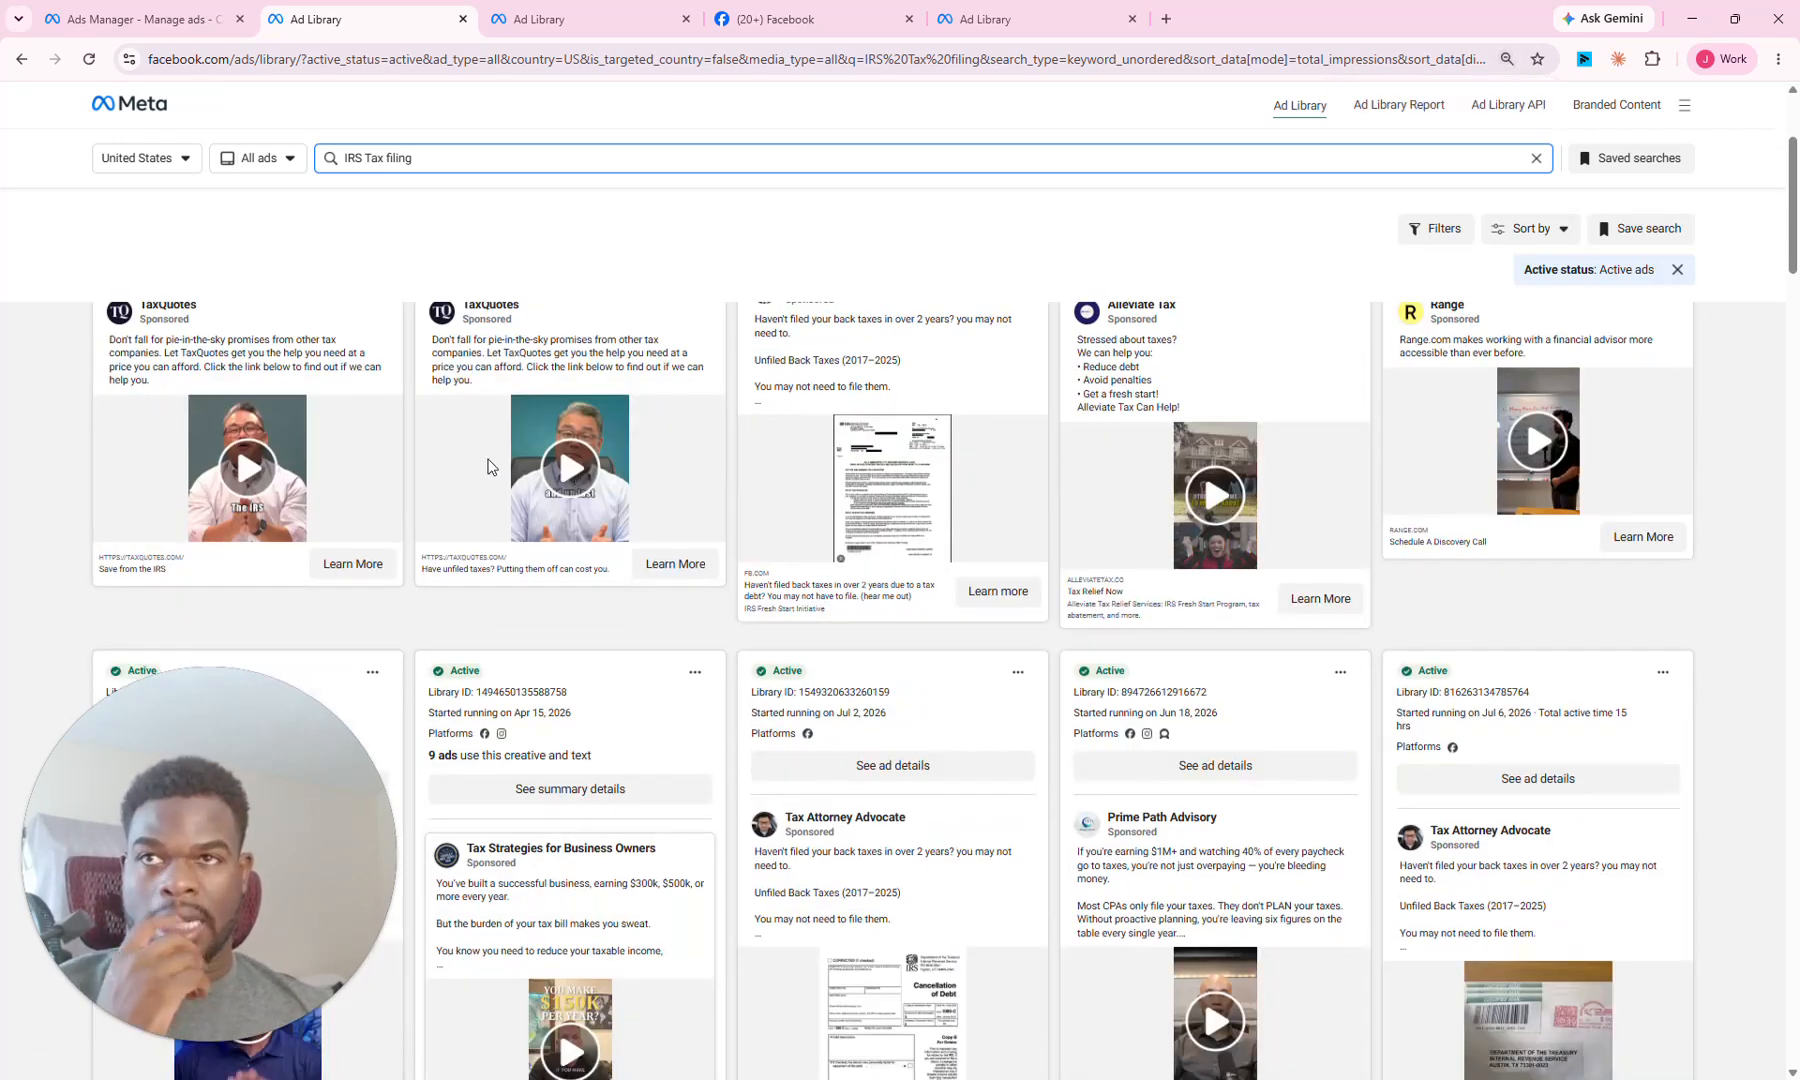
{"action": "key", "text": "ctrl+minus"}
{"action": "scroll", "coordinate": [629, 461], "scroll_direction": "up", "scroll_amount": 3}
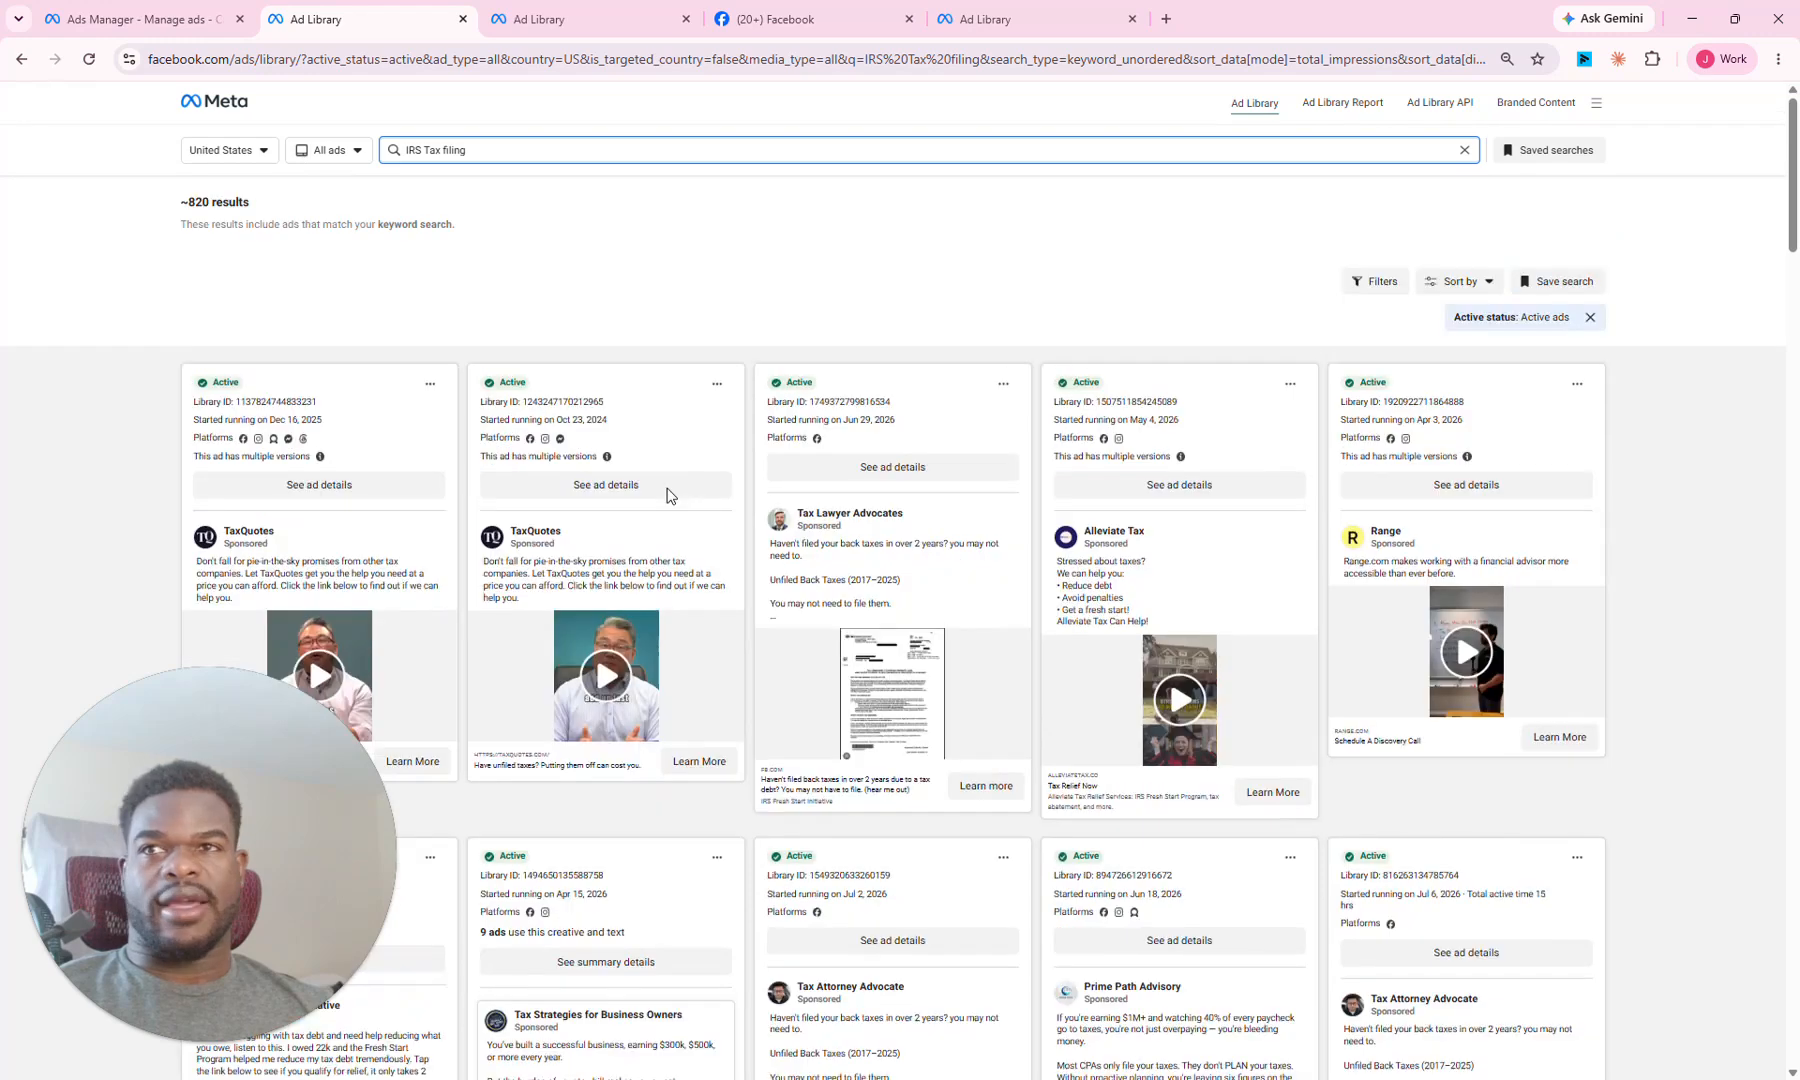
Step: Browse further through the active IRS Tax filing ads, comparing the advertisers' image and video creatives up to the Thervo.com ad
{"action": "scroll", "coordinate": [660, 538], "scroll_direction": "down", "scroll_amount": 5}
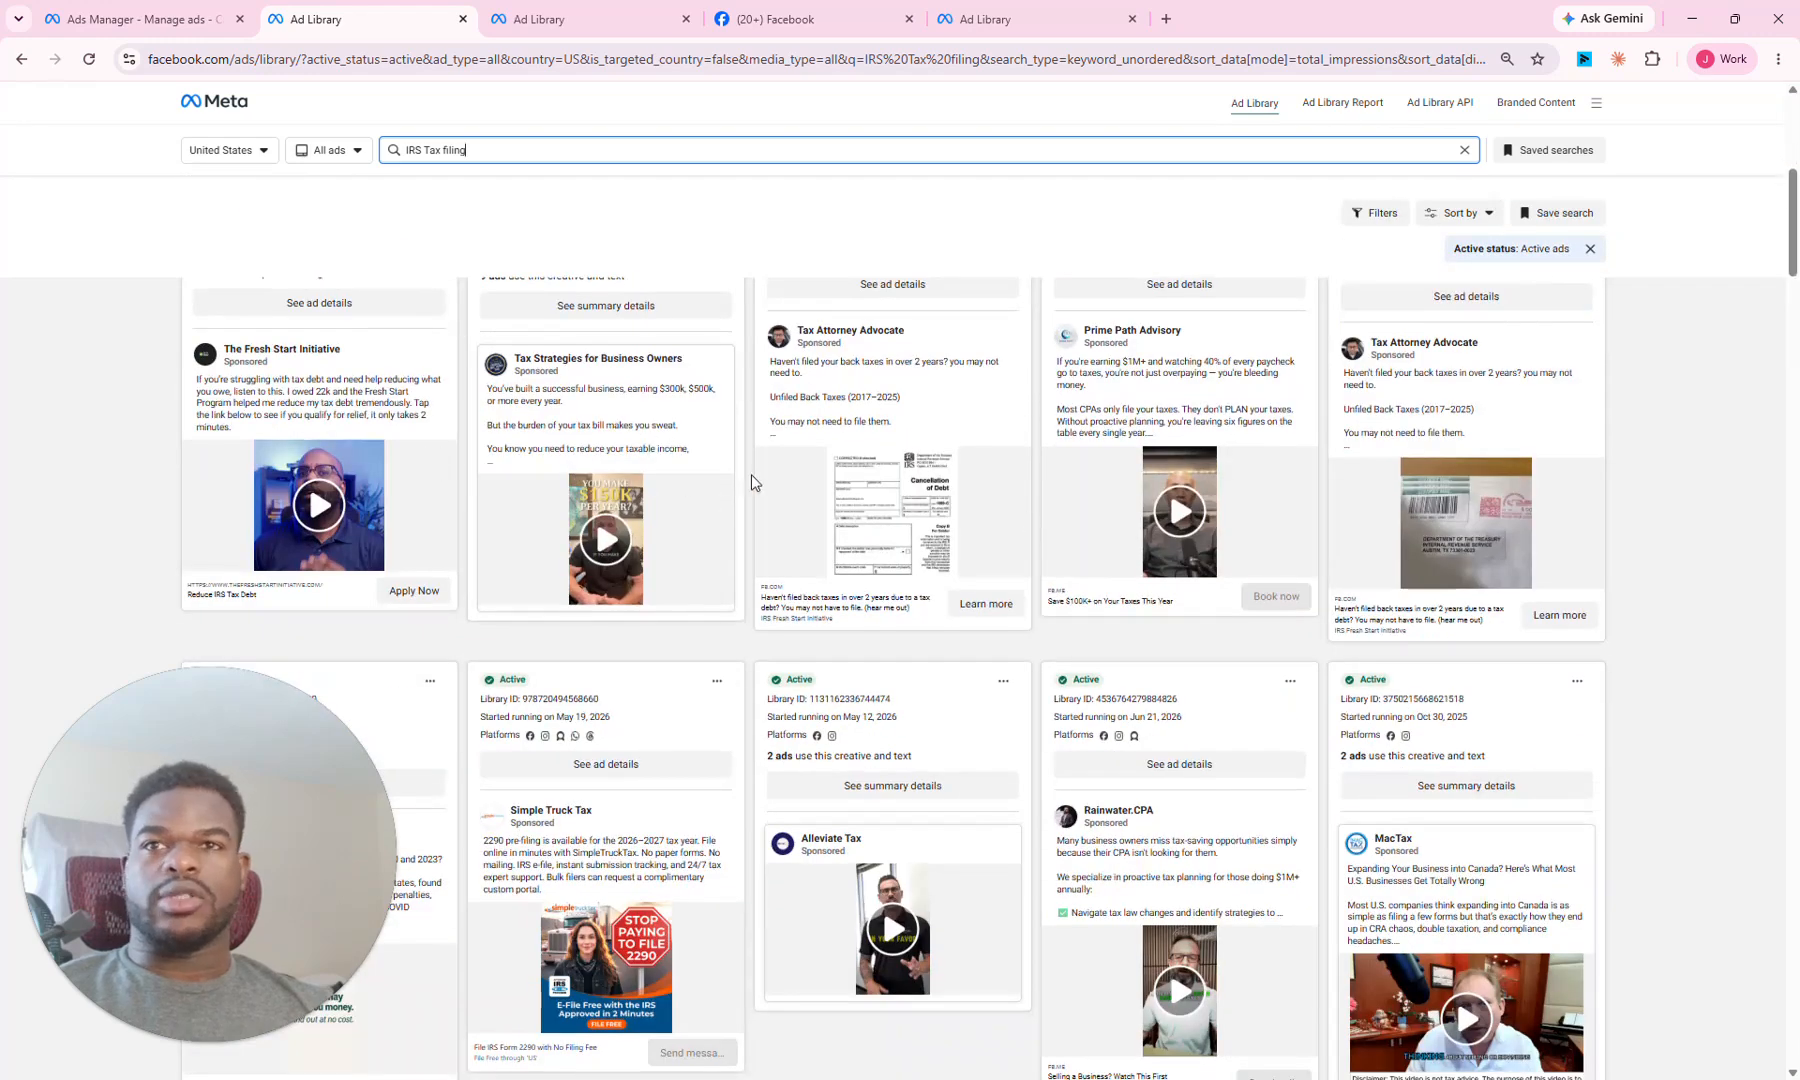
{"action": "scroll", "coordinate": [811, 412], "scroll_direction": "down", "scroll_amount": 5}
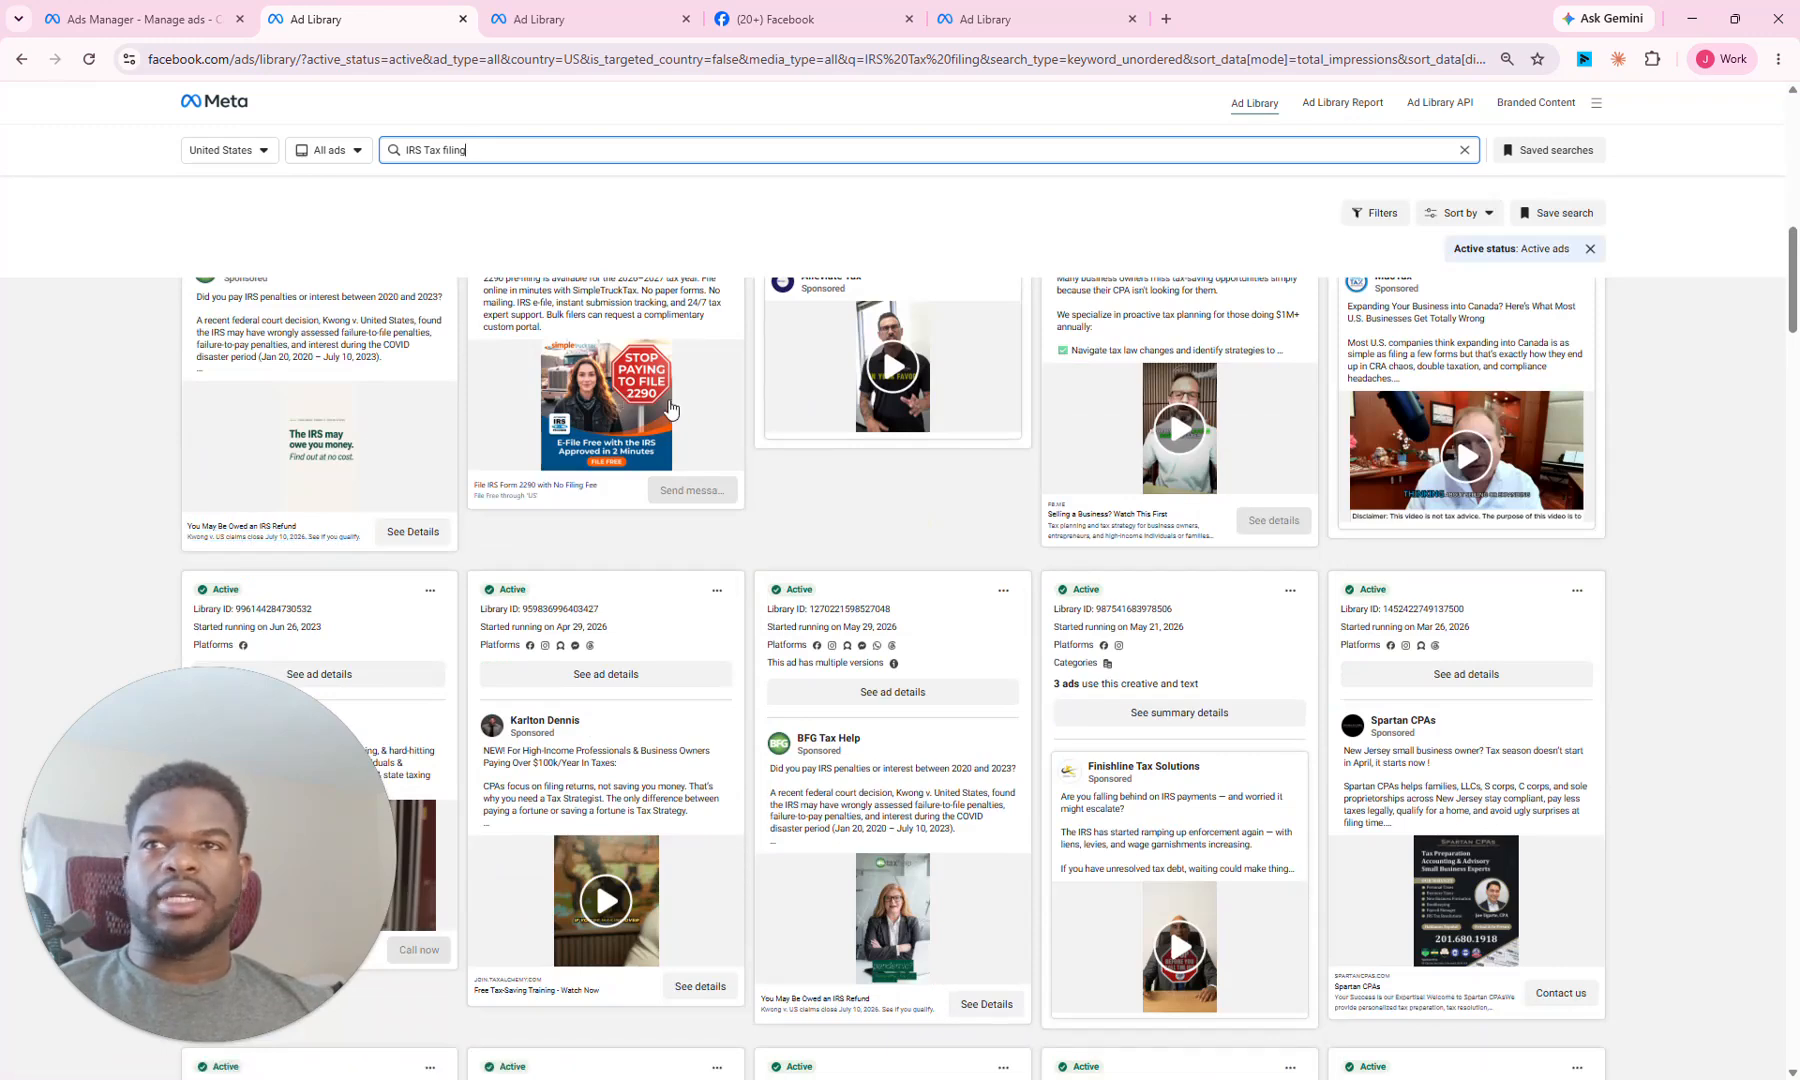
{"action": "scroll", "coordinate": [656, 405], "scroll_direction": "down", "scroll_amount": 3}
{"action": "scroll", "coordinate": [679, 406], "scroll_direction": "down", "scroll_amount": 5}
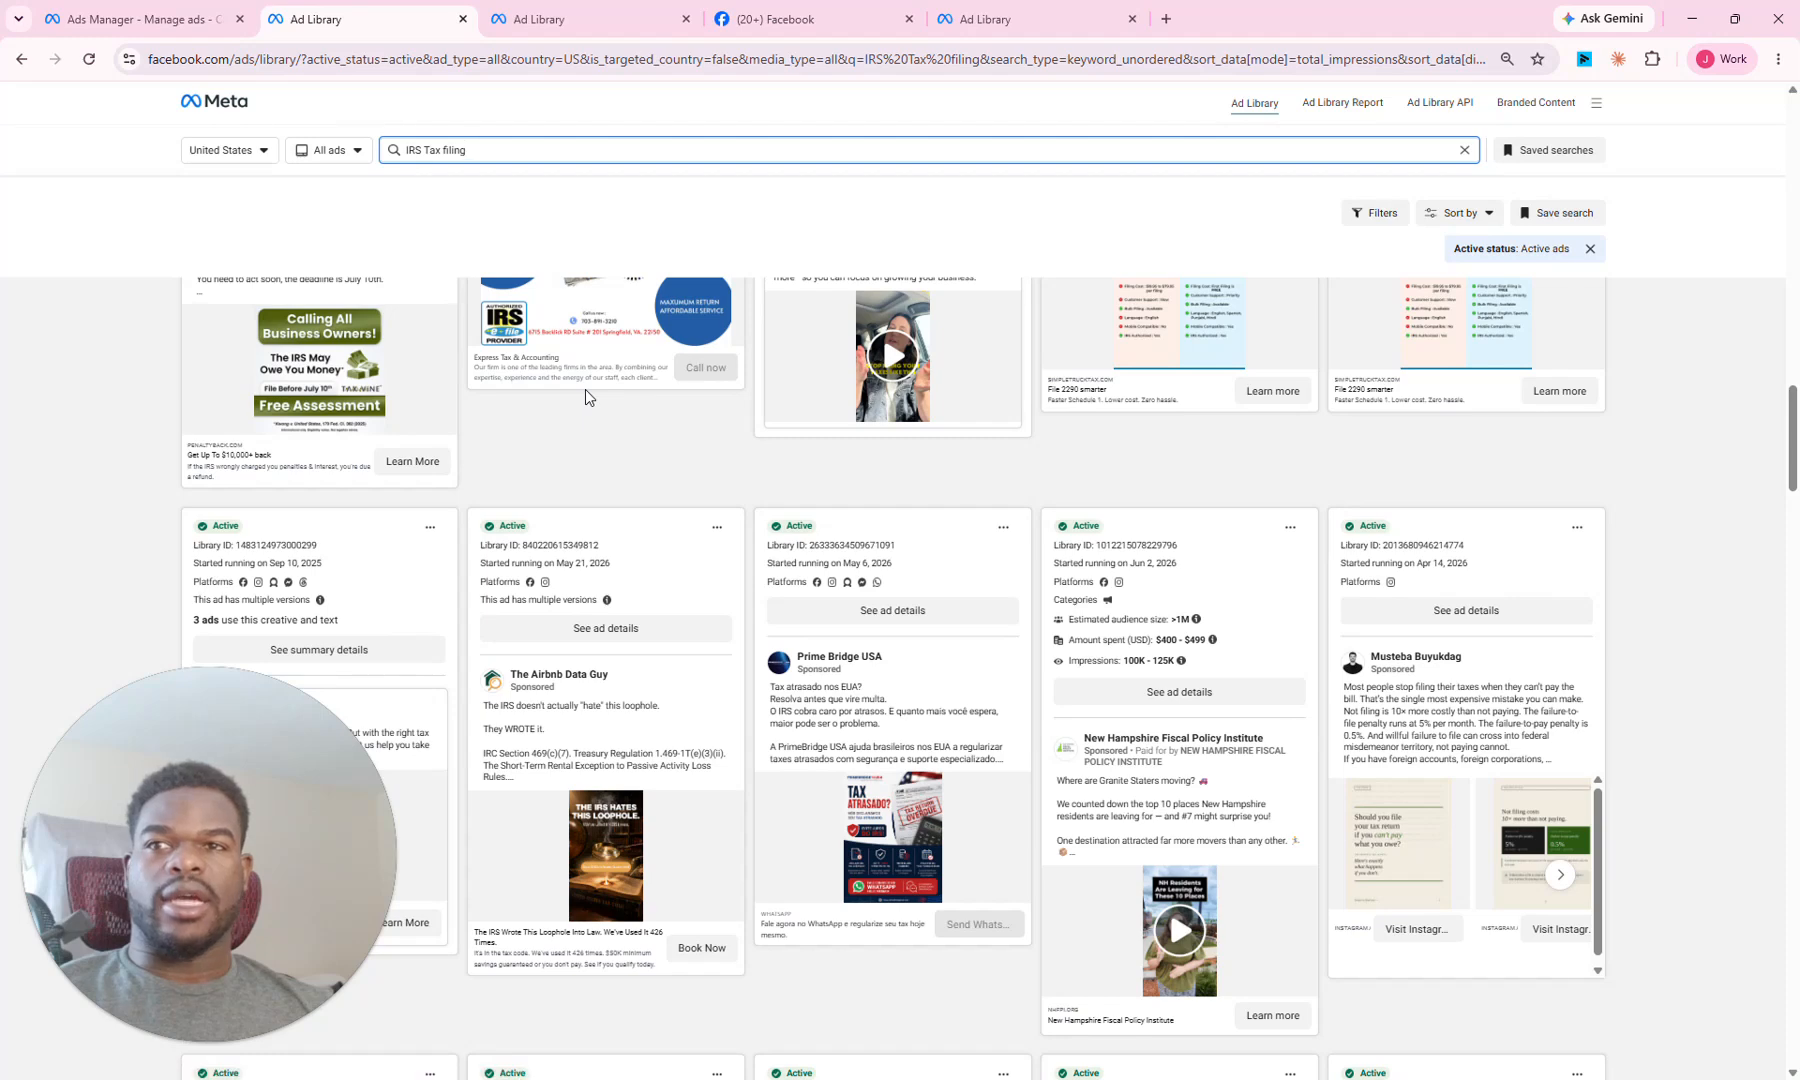
{"action": "scroll", "coordinate": [640, 682], "scroll_direction": "down", "scroll_amount": 5}
{"action": "scroll", "coordinate": [963, 703], "scroll_direction": "down", "scroll_amount": 2}
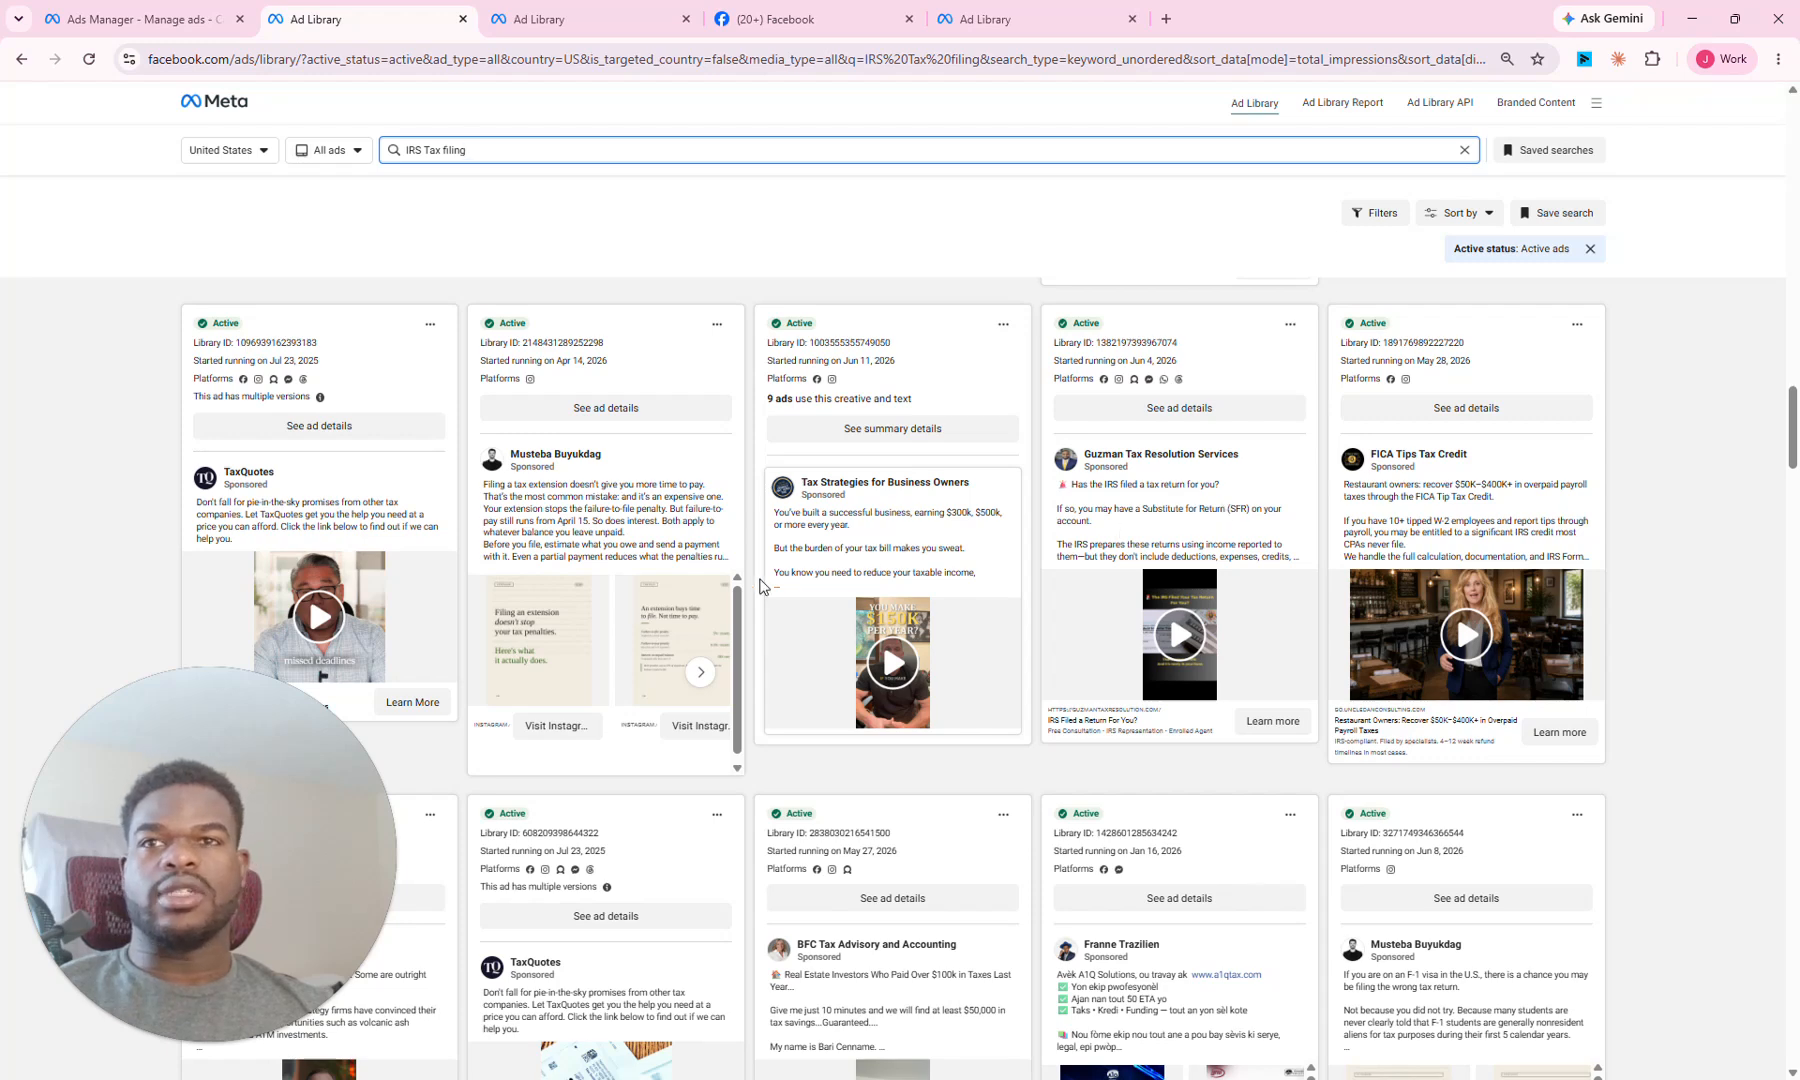
{"action": "scroll", "coordinate": [760, 585], "scroll_direction": "down", "scroll_amount": 6}
{"action": "scroll", "coordinate": [760, 585], "scroll_direction": "up", "scroll_amount": 4}
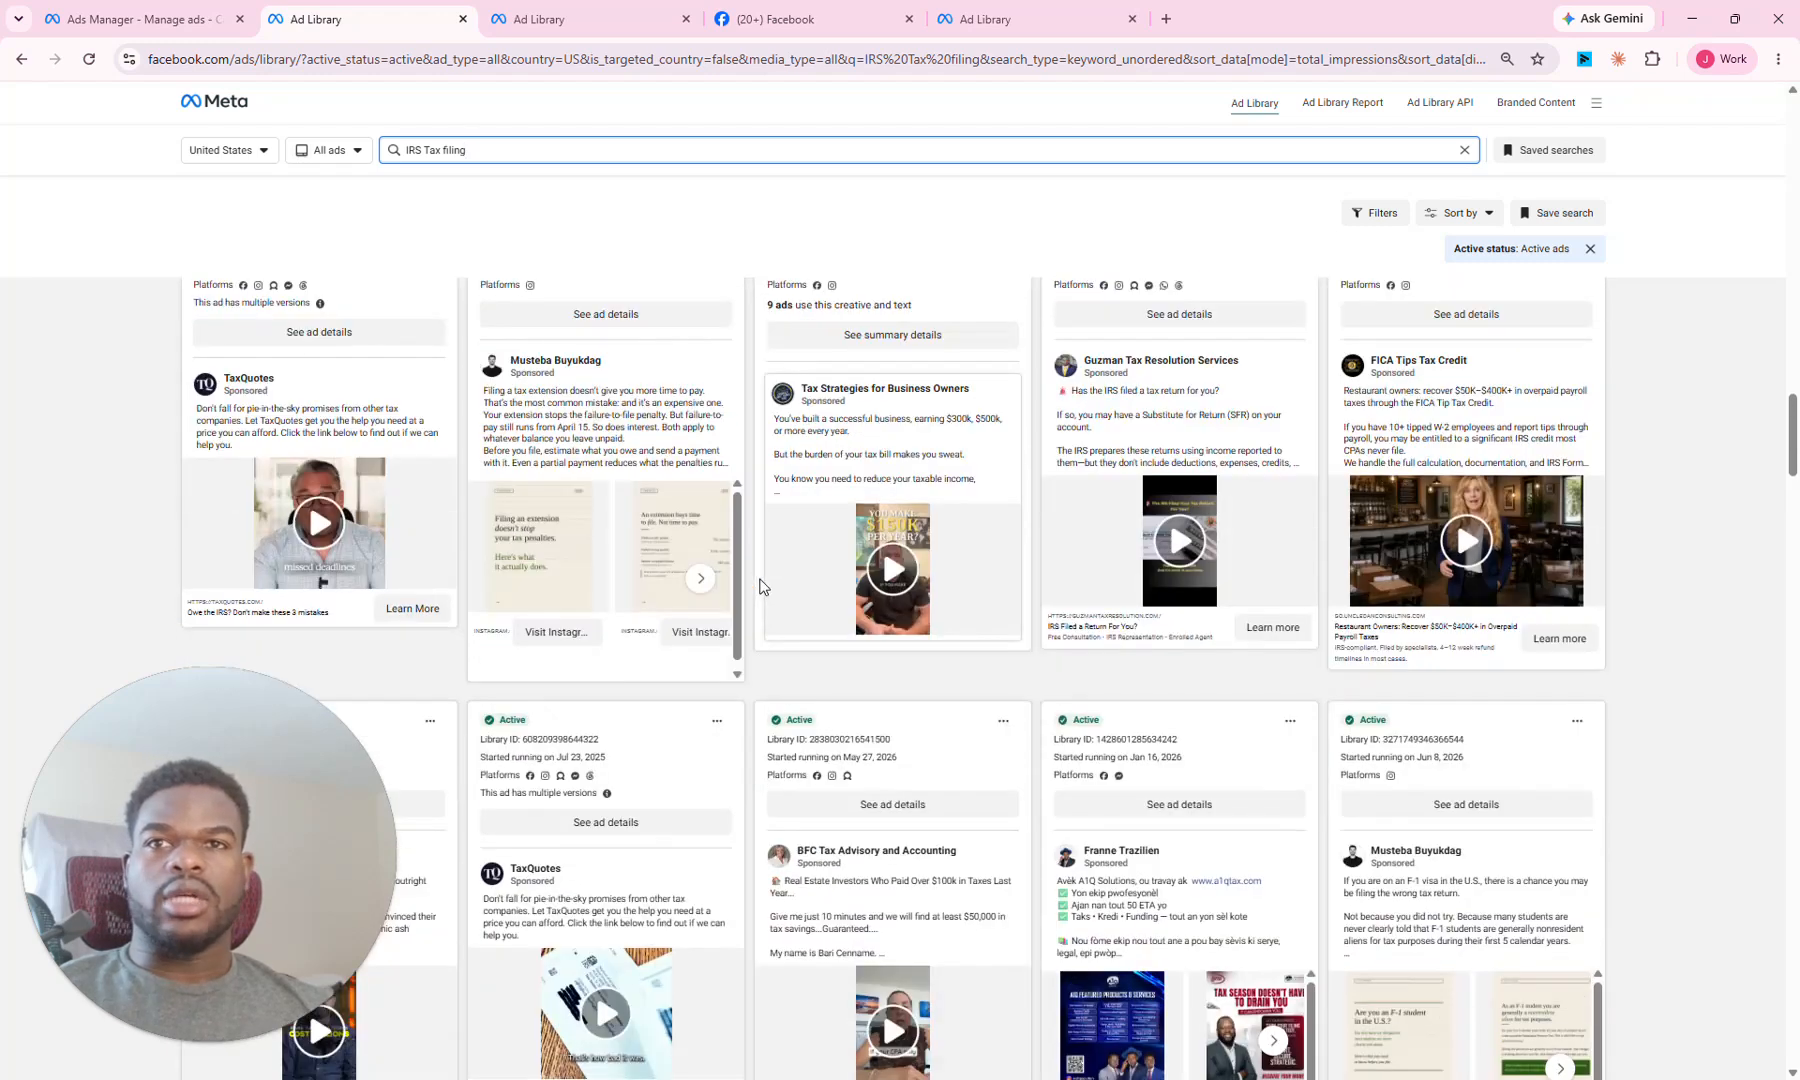
{"action": "scroll", "coordinate": [760, 585], "scroll_direction": "down", "scroll_amount": 2}
{"action": "scroll", "coordinate": [760, 585], "scroll_direction": "down", "scroll_amount": 3}
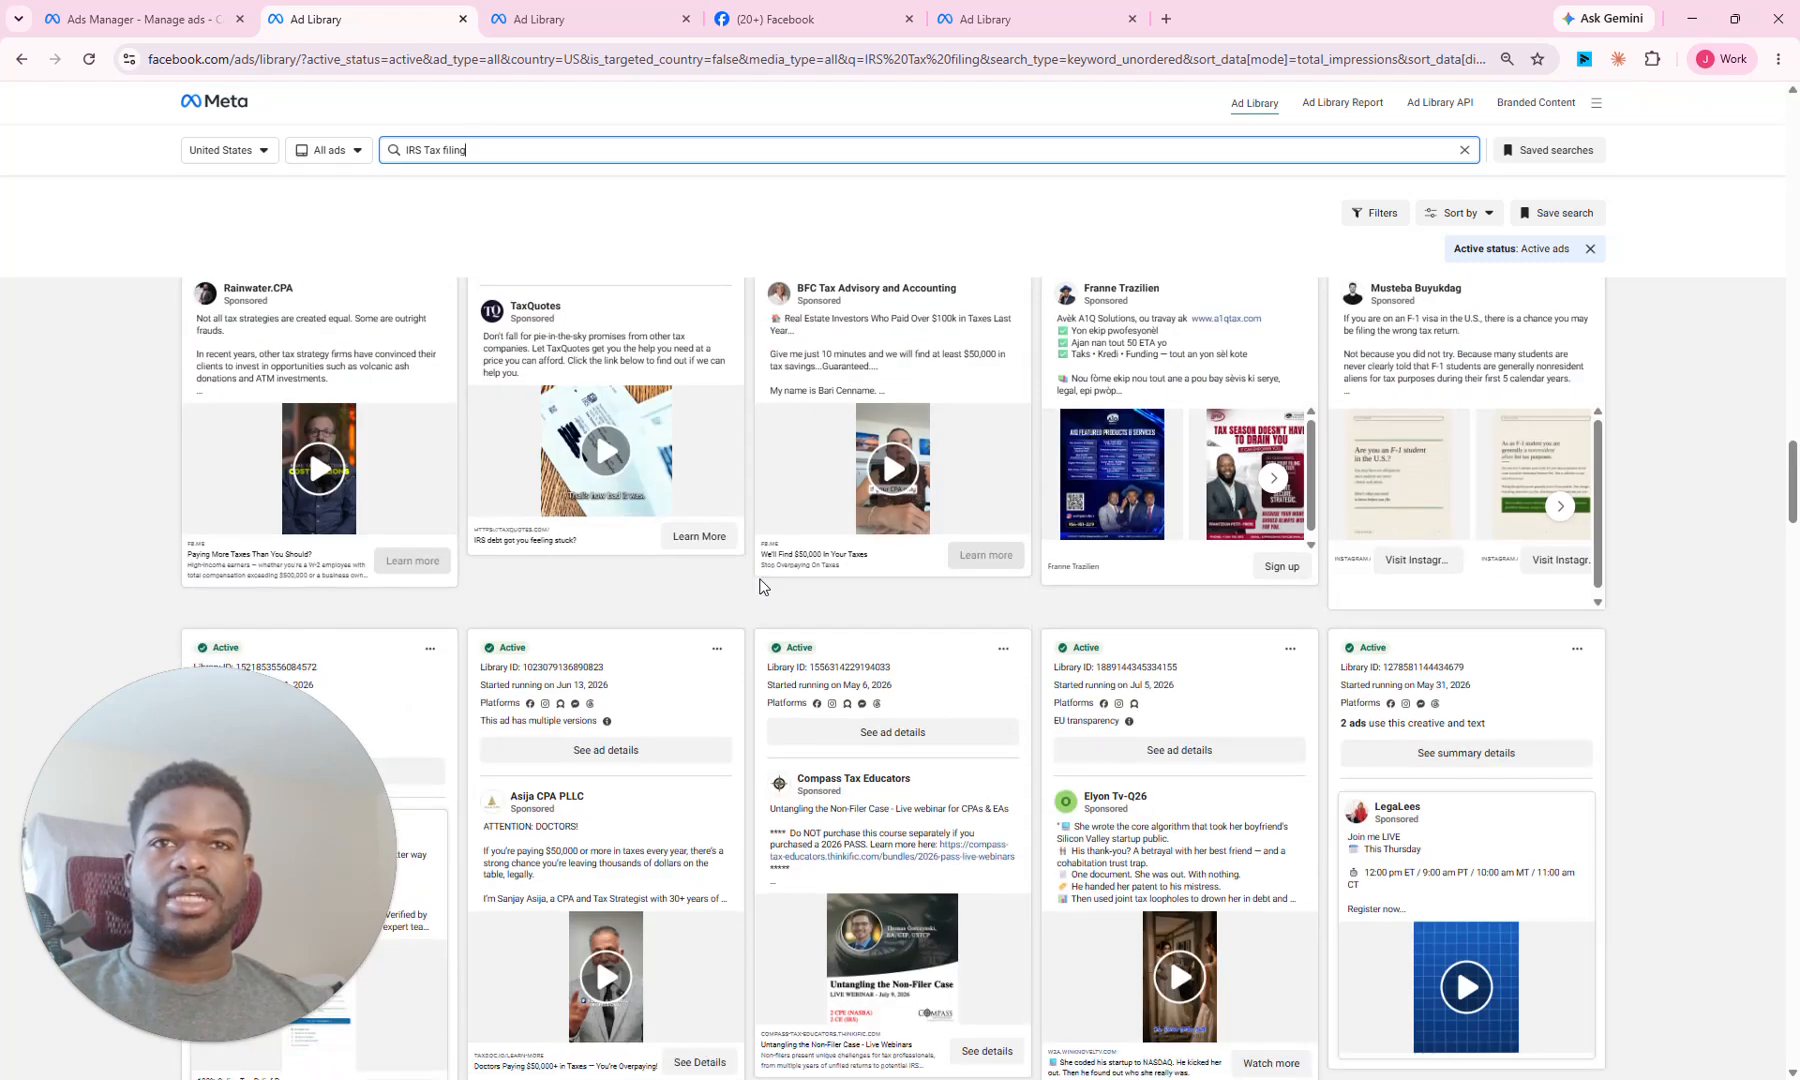
{"action": "scroll", "coordinate": [760, 585], "scroll_direction": "down", "scroll_amount": 7}
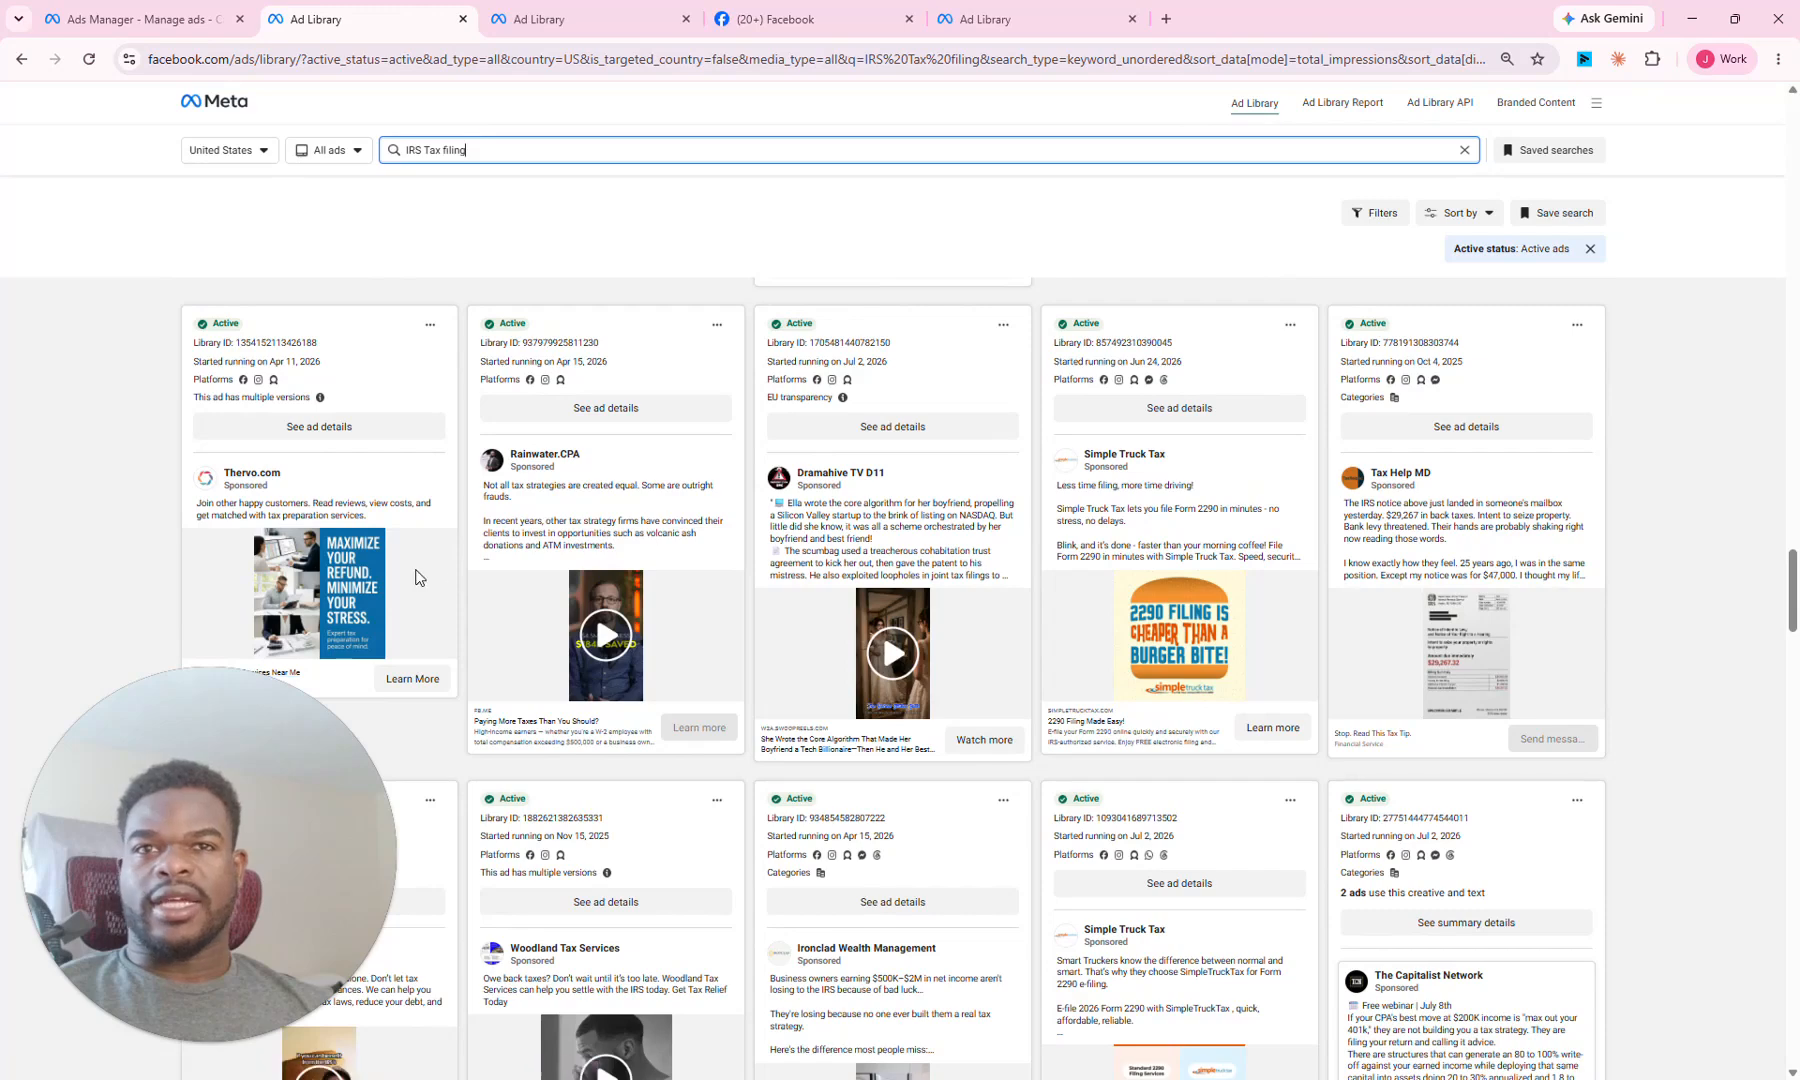
Step: Inspect the details of the Simple Truck Tax ad comparing Form 2290 filing services, and close them
{"action": "scroll", "coordinate": [433, 561], "scroll_direction": "down", "scroll_amount": 5}
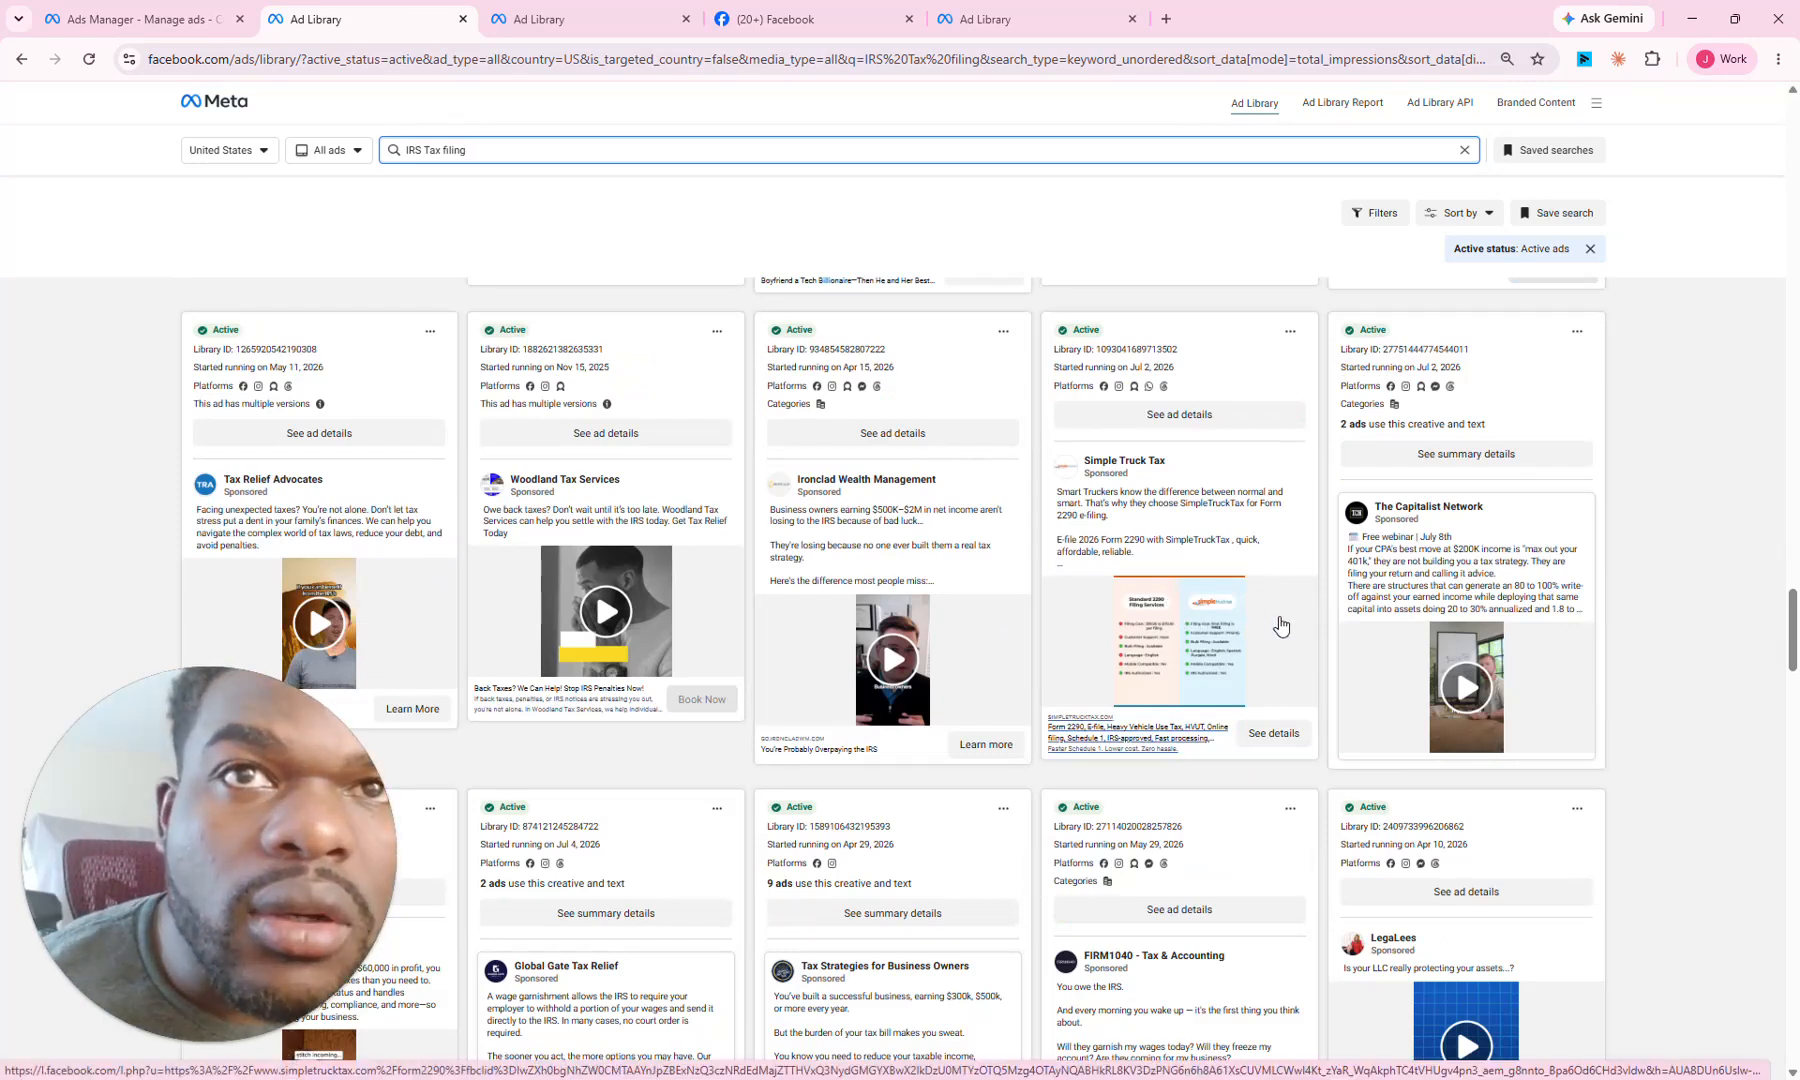
{"action": "left_click", "coordinate": [1176, 420]}
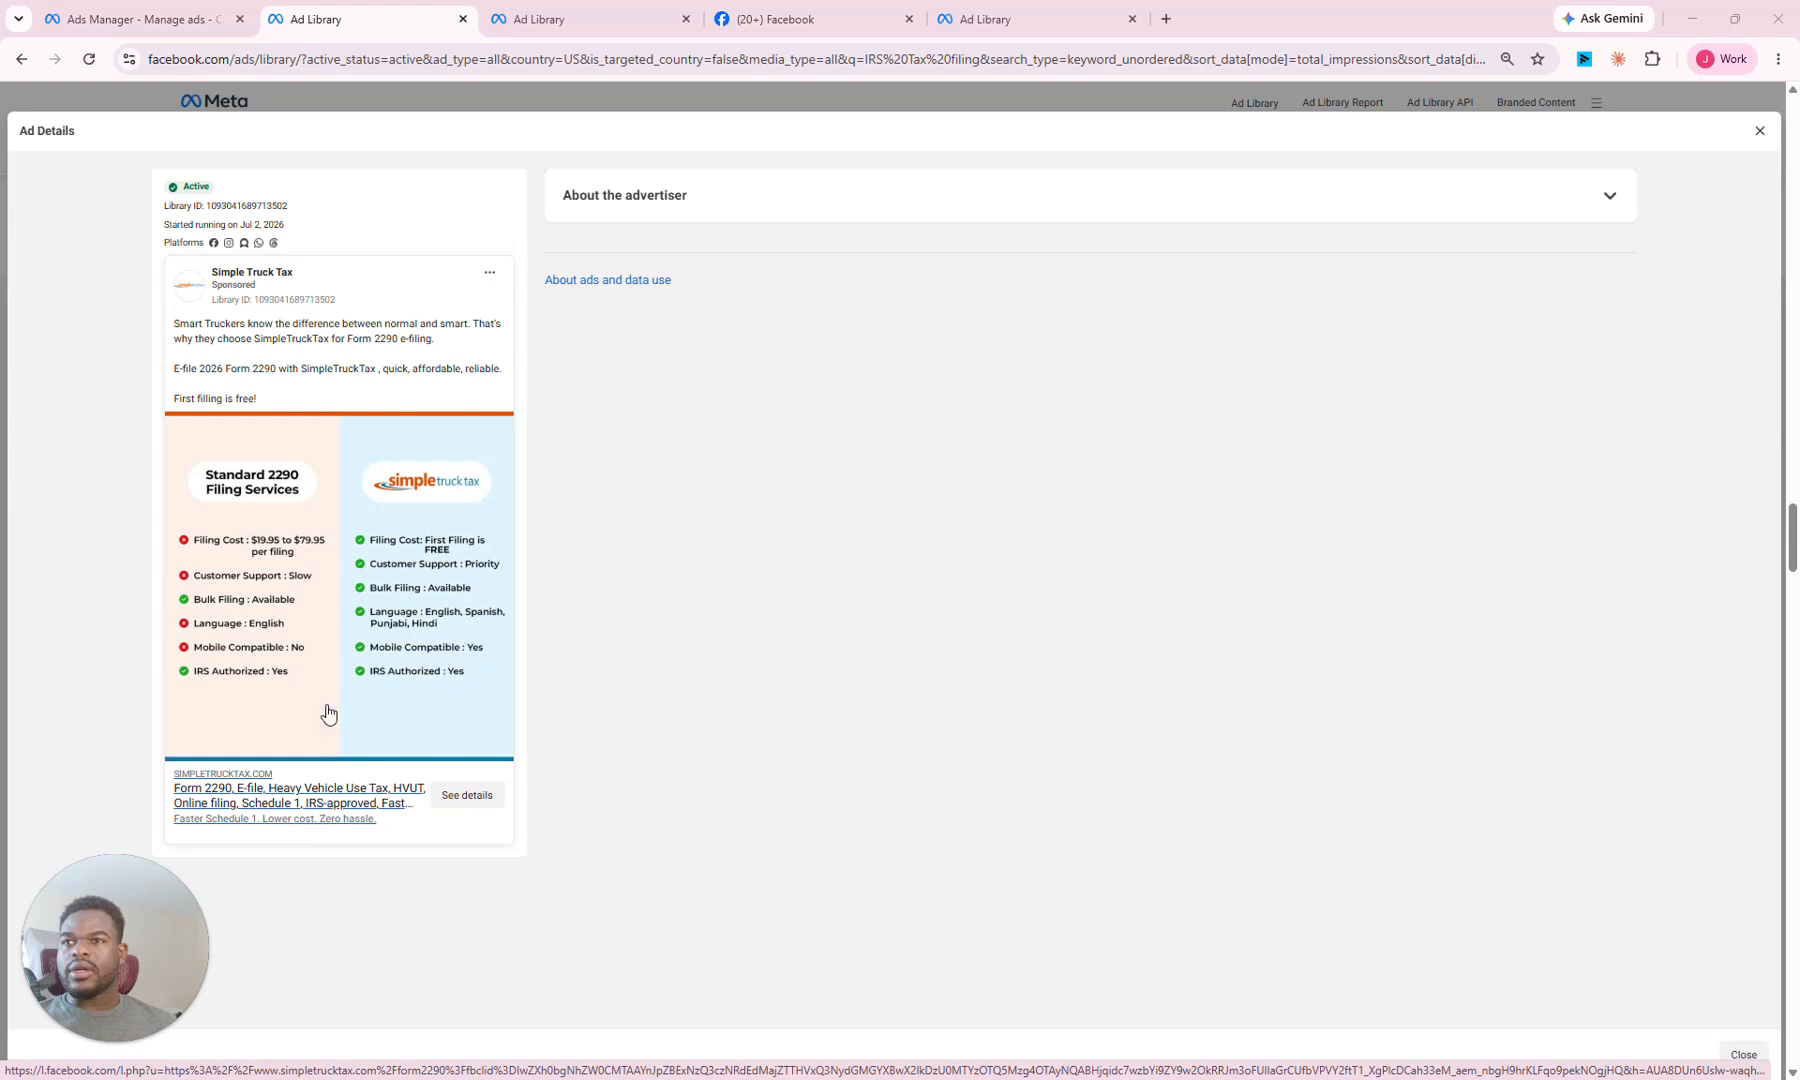
{"action": "left_click", "coordinate": [1757, 135]}
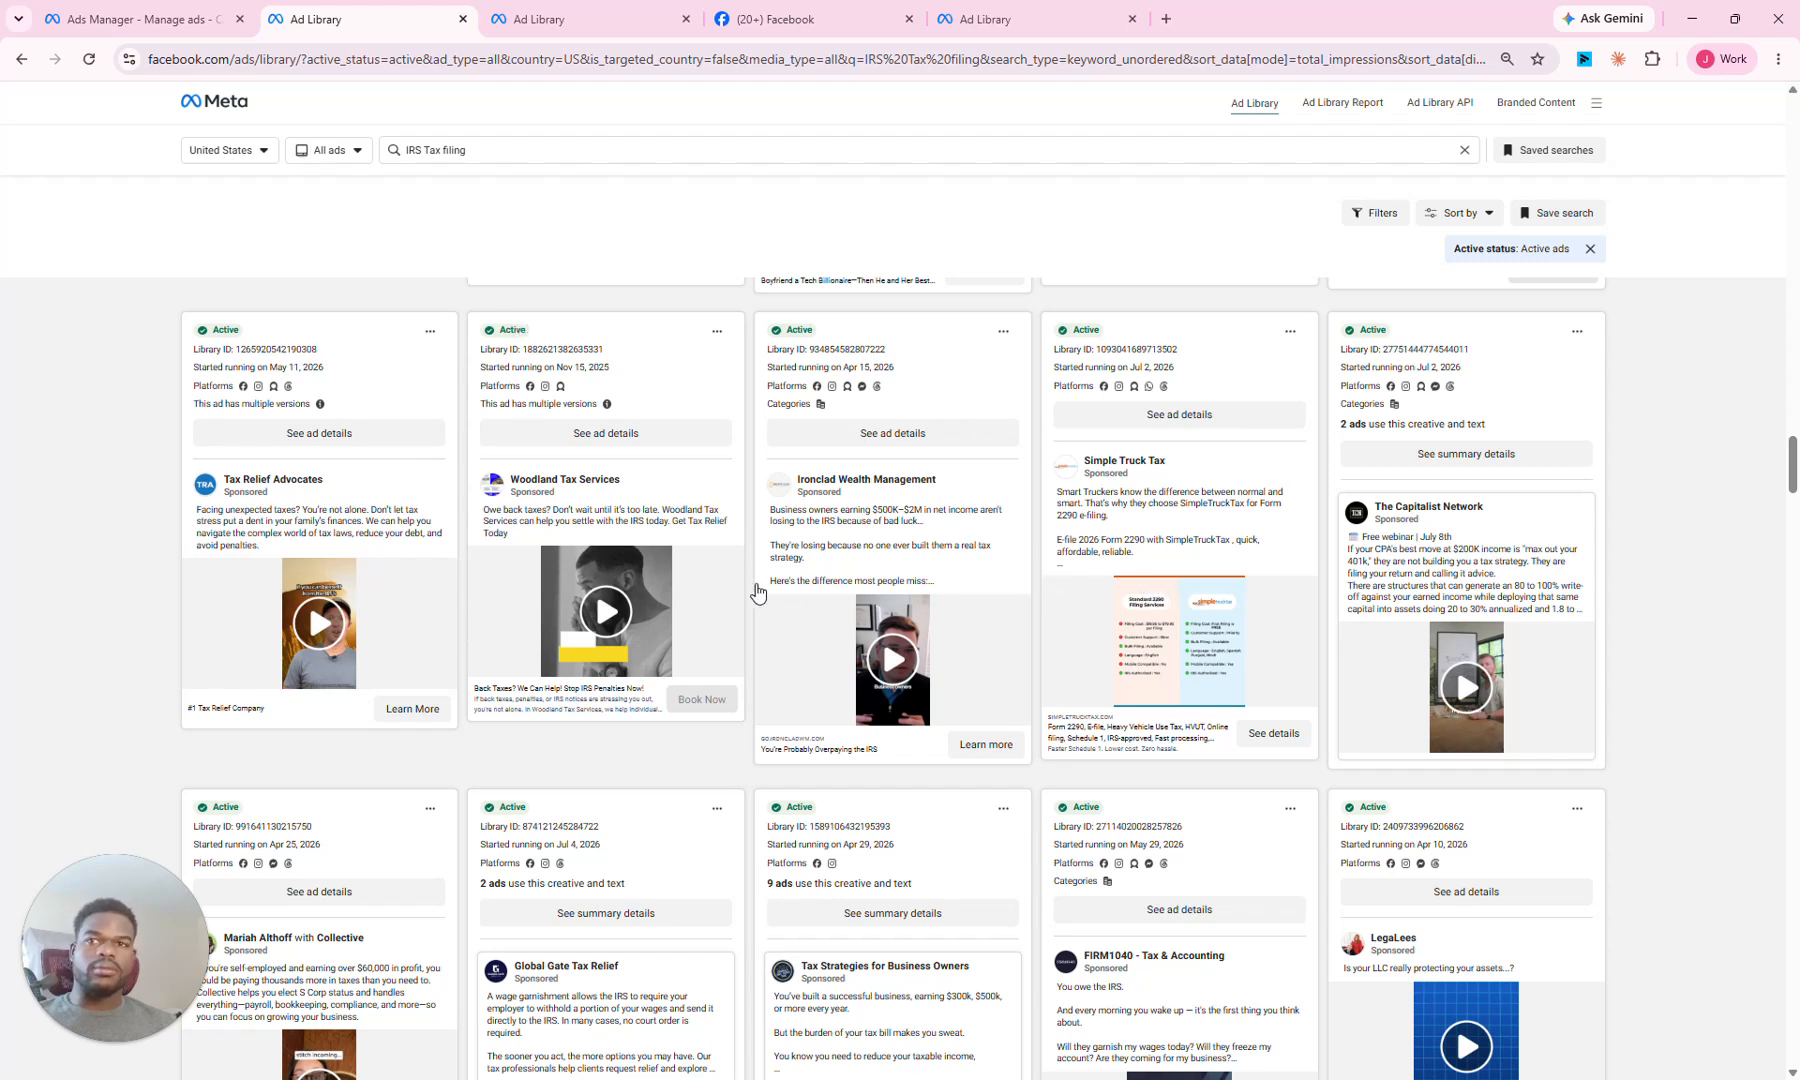
Step: Open the details of Thervo.com's "Maximize your refund. Minimize your stress." ad and view them in the other Ad Library tab
{"action": "scroll", "coordinate": [137, 727], "scroll_direction": "up", "scroll_amount": 1}
{"action": "scroll", "coordinate": [150, 690], "scroll_direction": "up", "scroll_amount": 6}
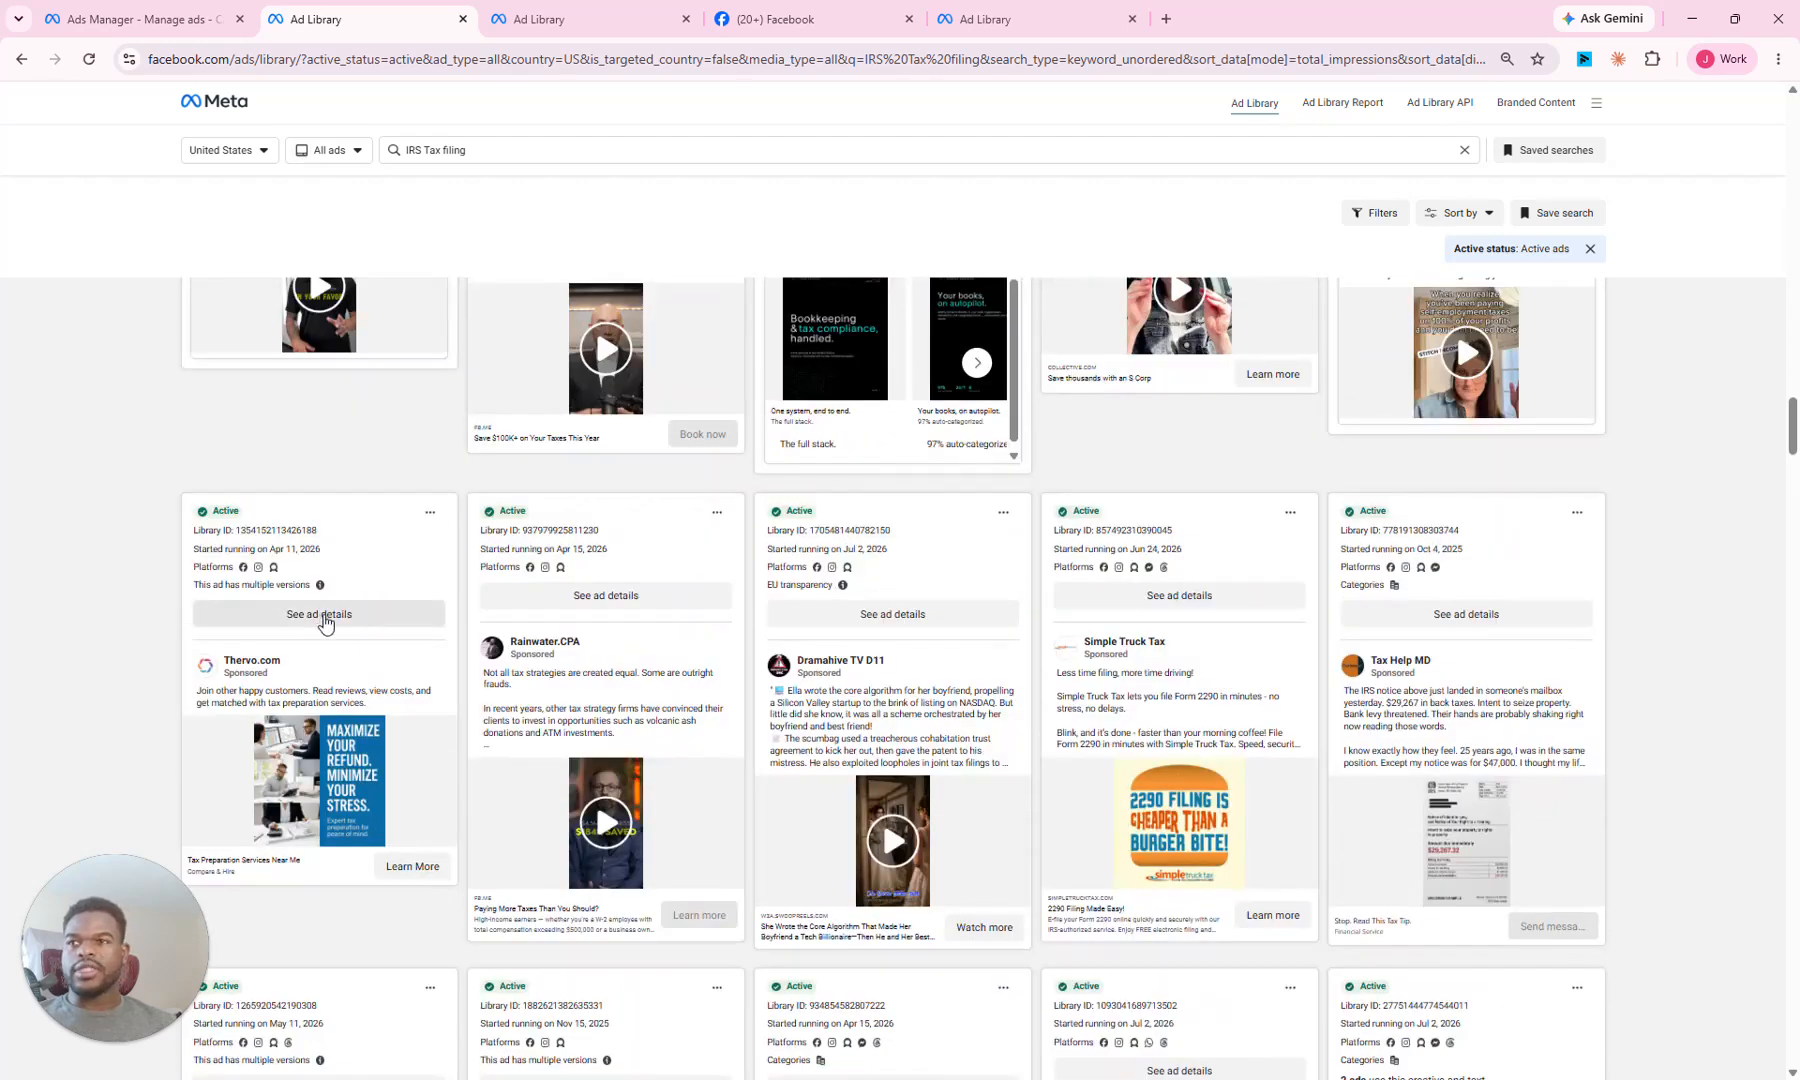
{"action": "left_click", "coordinate": [323, 617]}
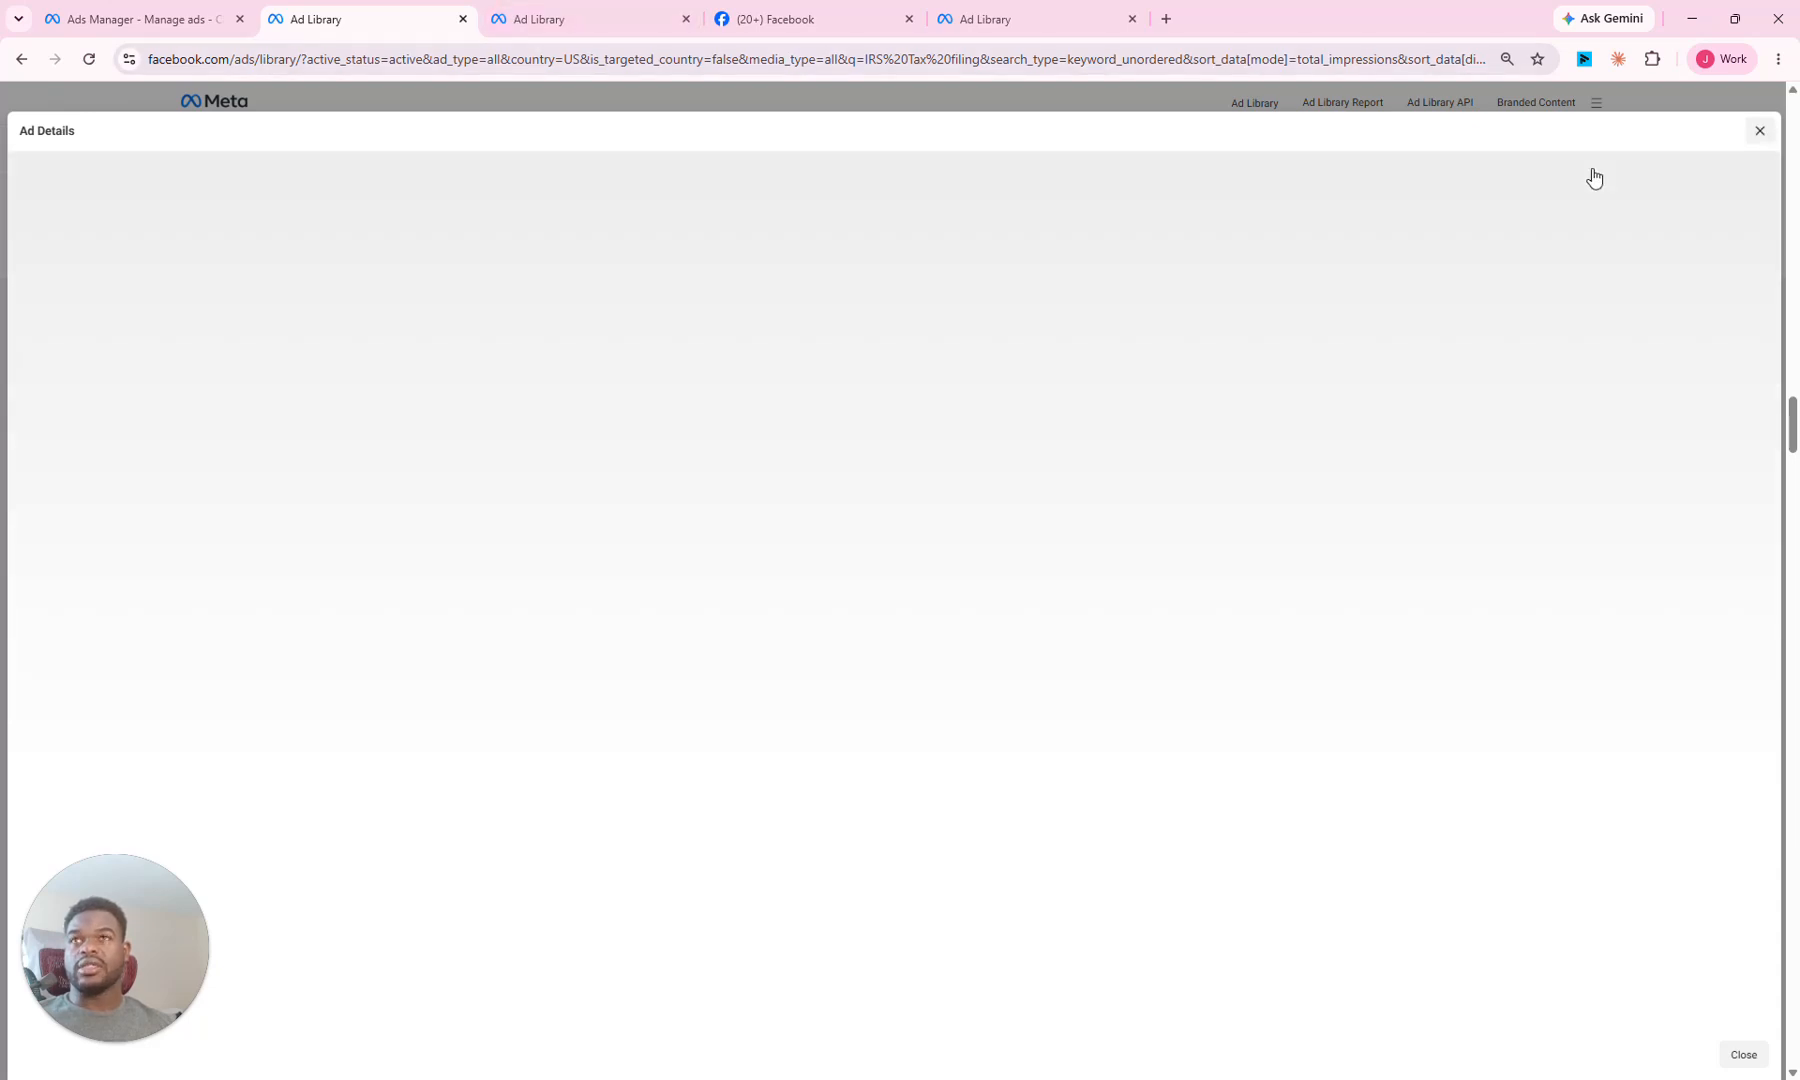
{"action": "left_click", "coordinate": [566, 15]}
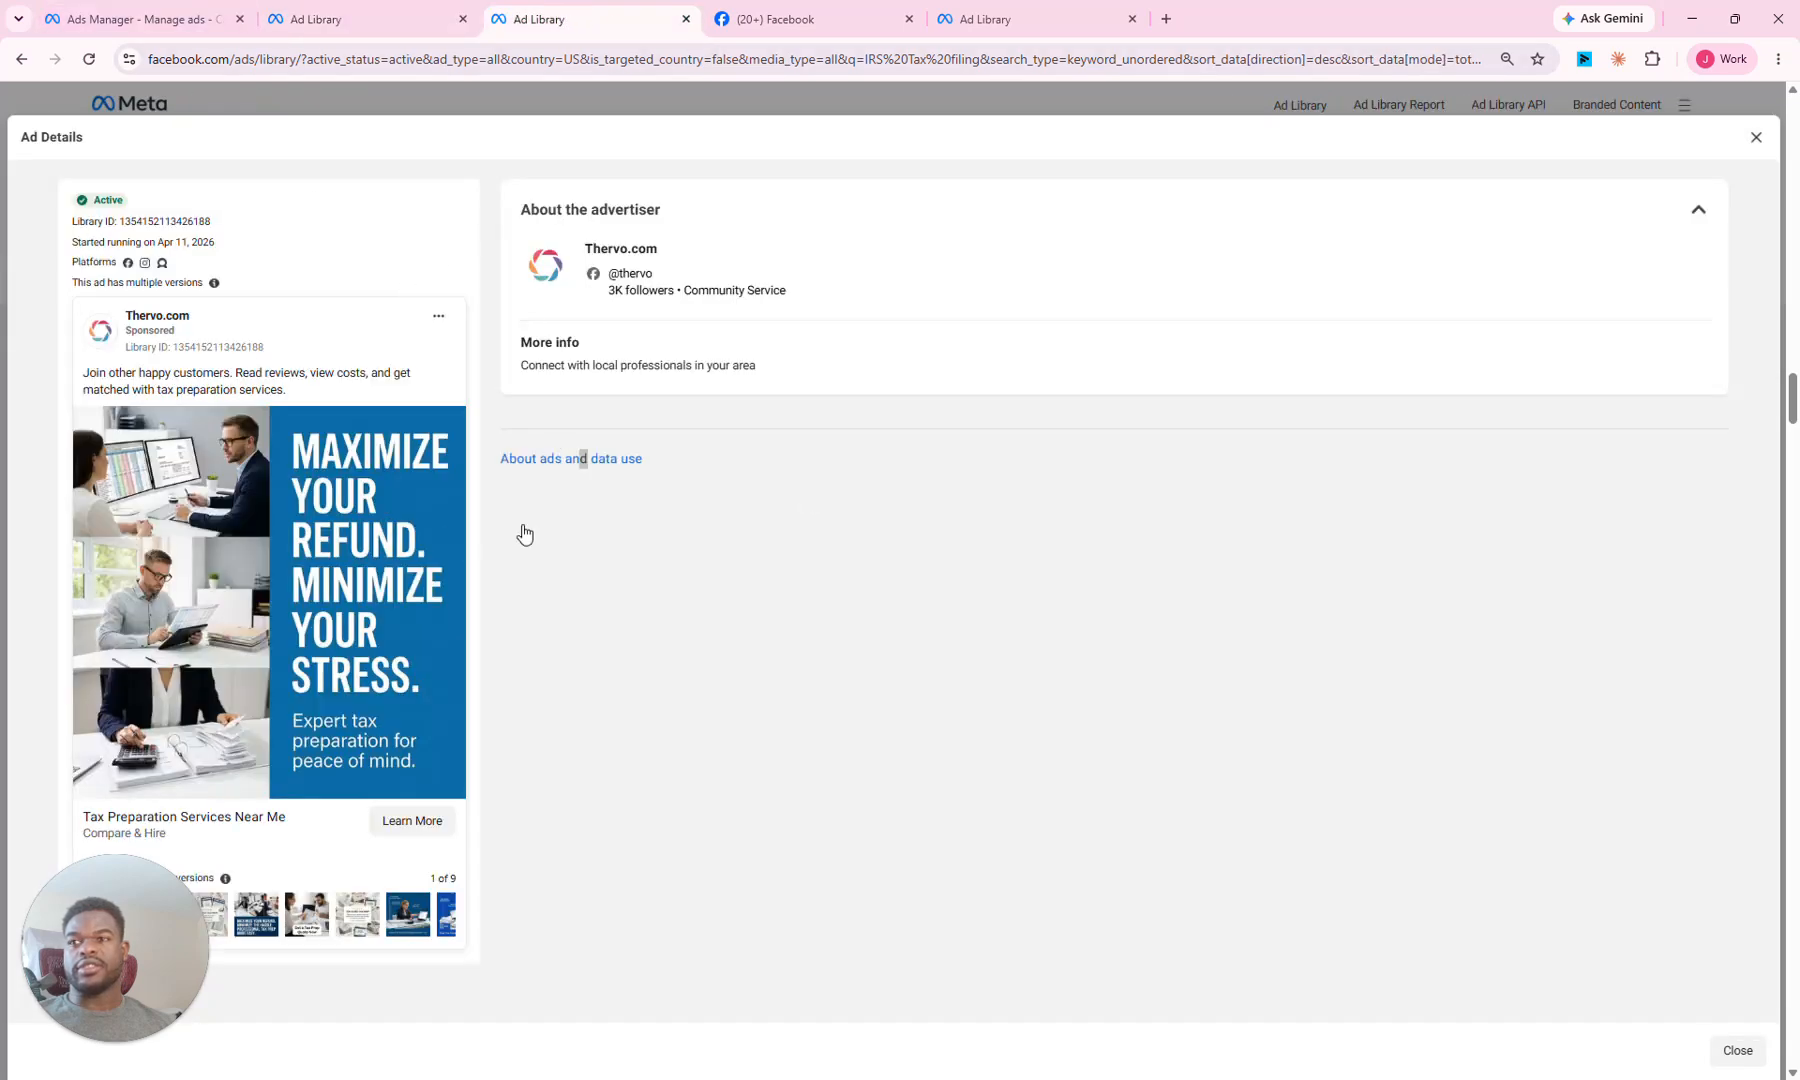
{"action": "left_click_drag", "start_coordinate": [90, 923], "coordinate": [1607, 975]}
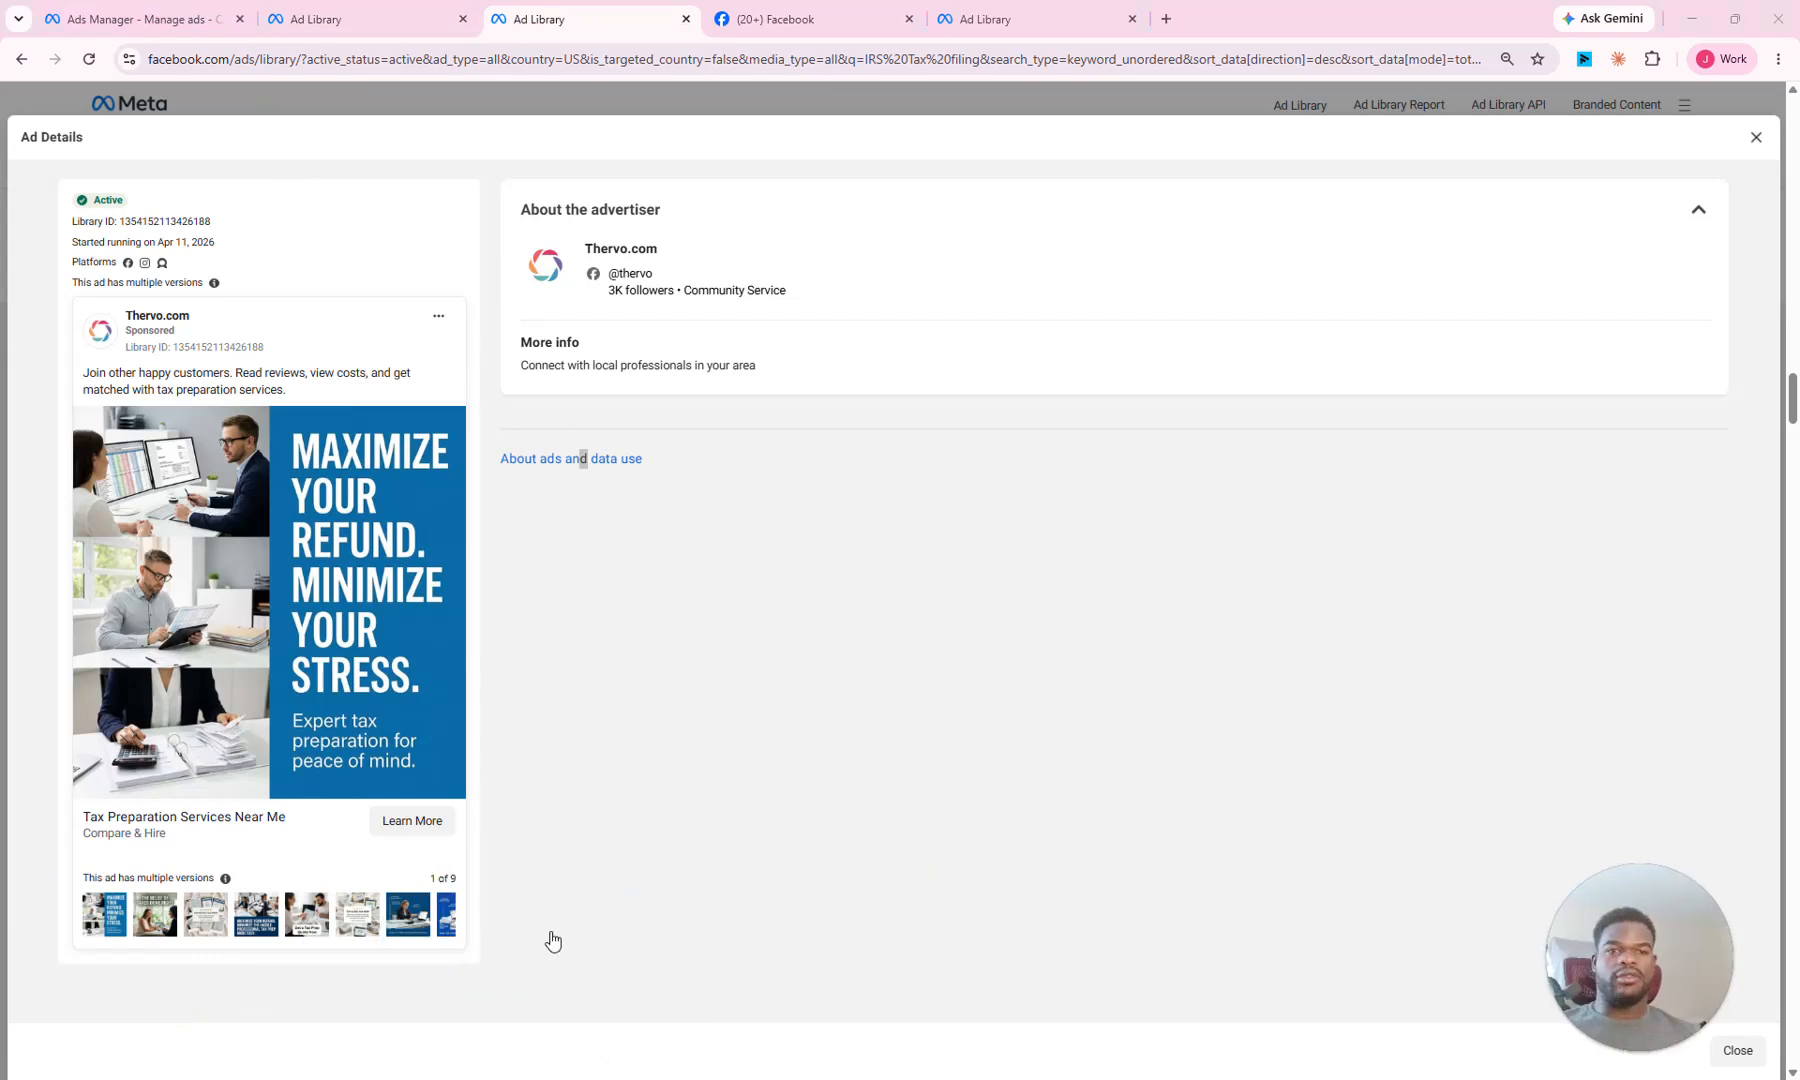
{"action": "key", "text": "ctrl+minus"}
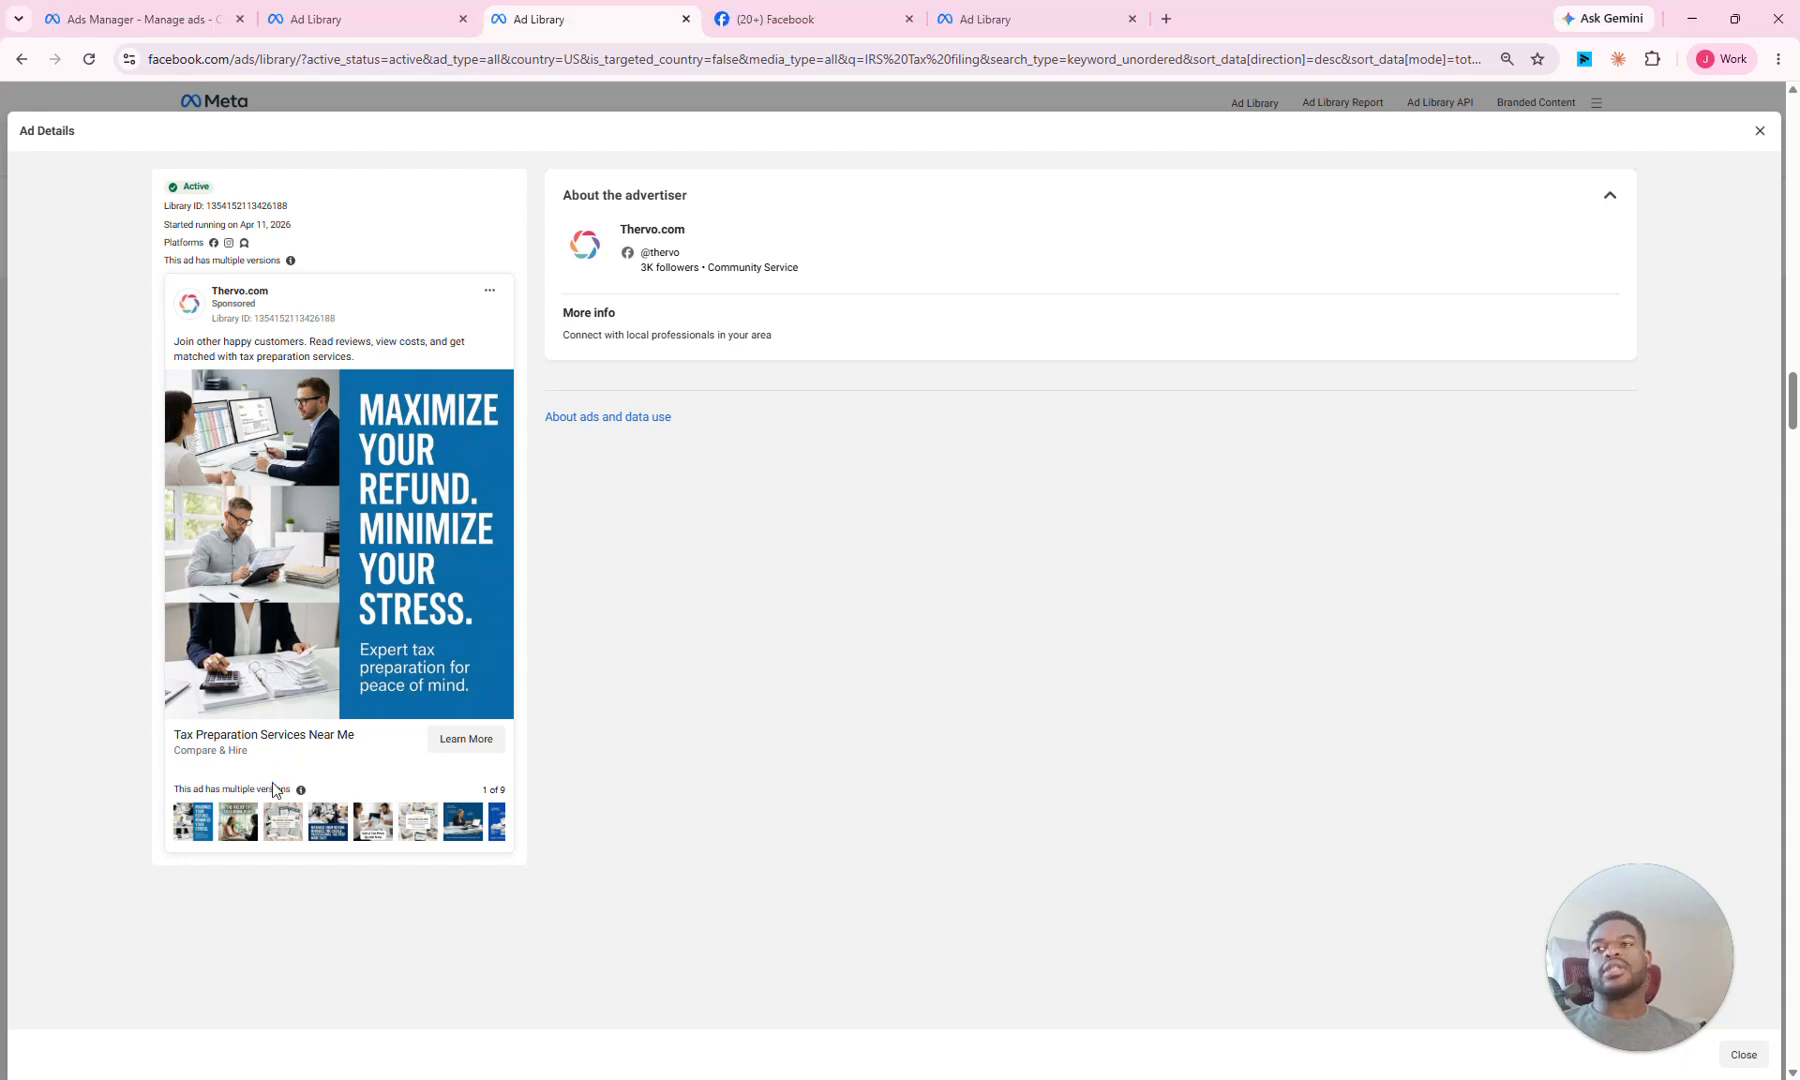
Step: Compare versions 2 to 7 of Thervo.com's tax preparation ad, examining each version's image, headline and copy
{"action": "left_click", "coordinate": [238, 823]}
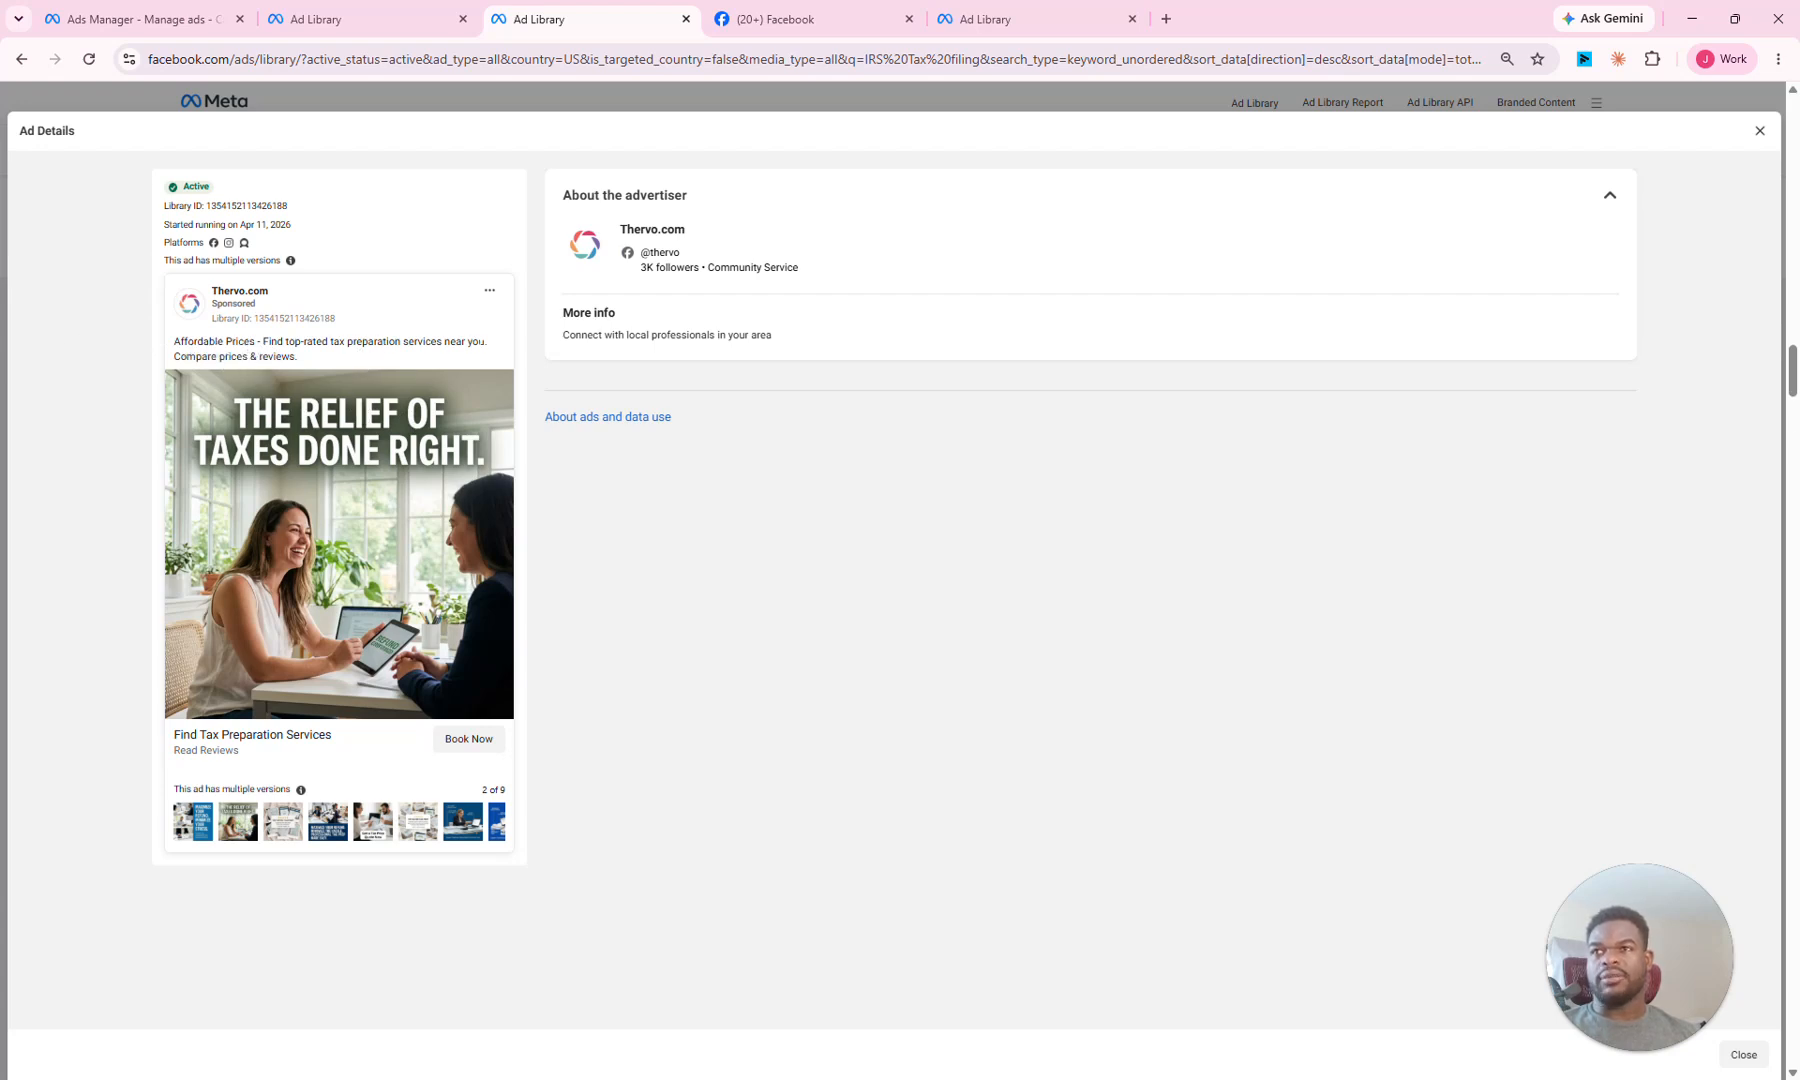
{"action": "left_click", "coordinate": [287, 825]}
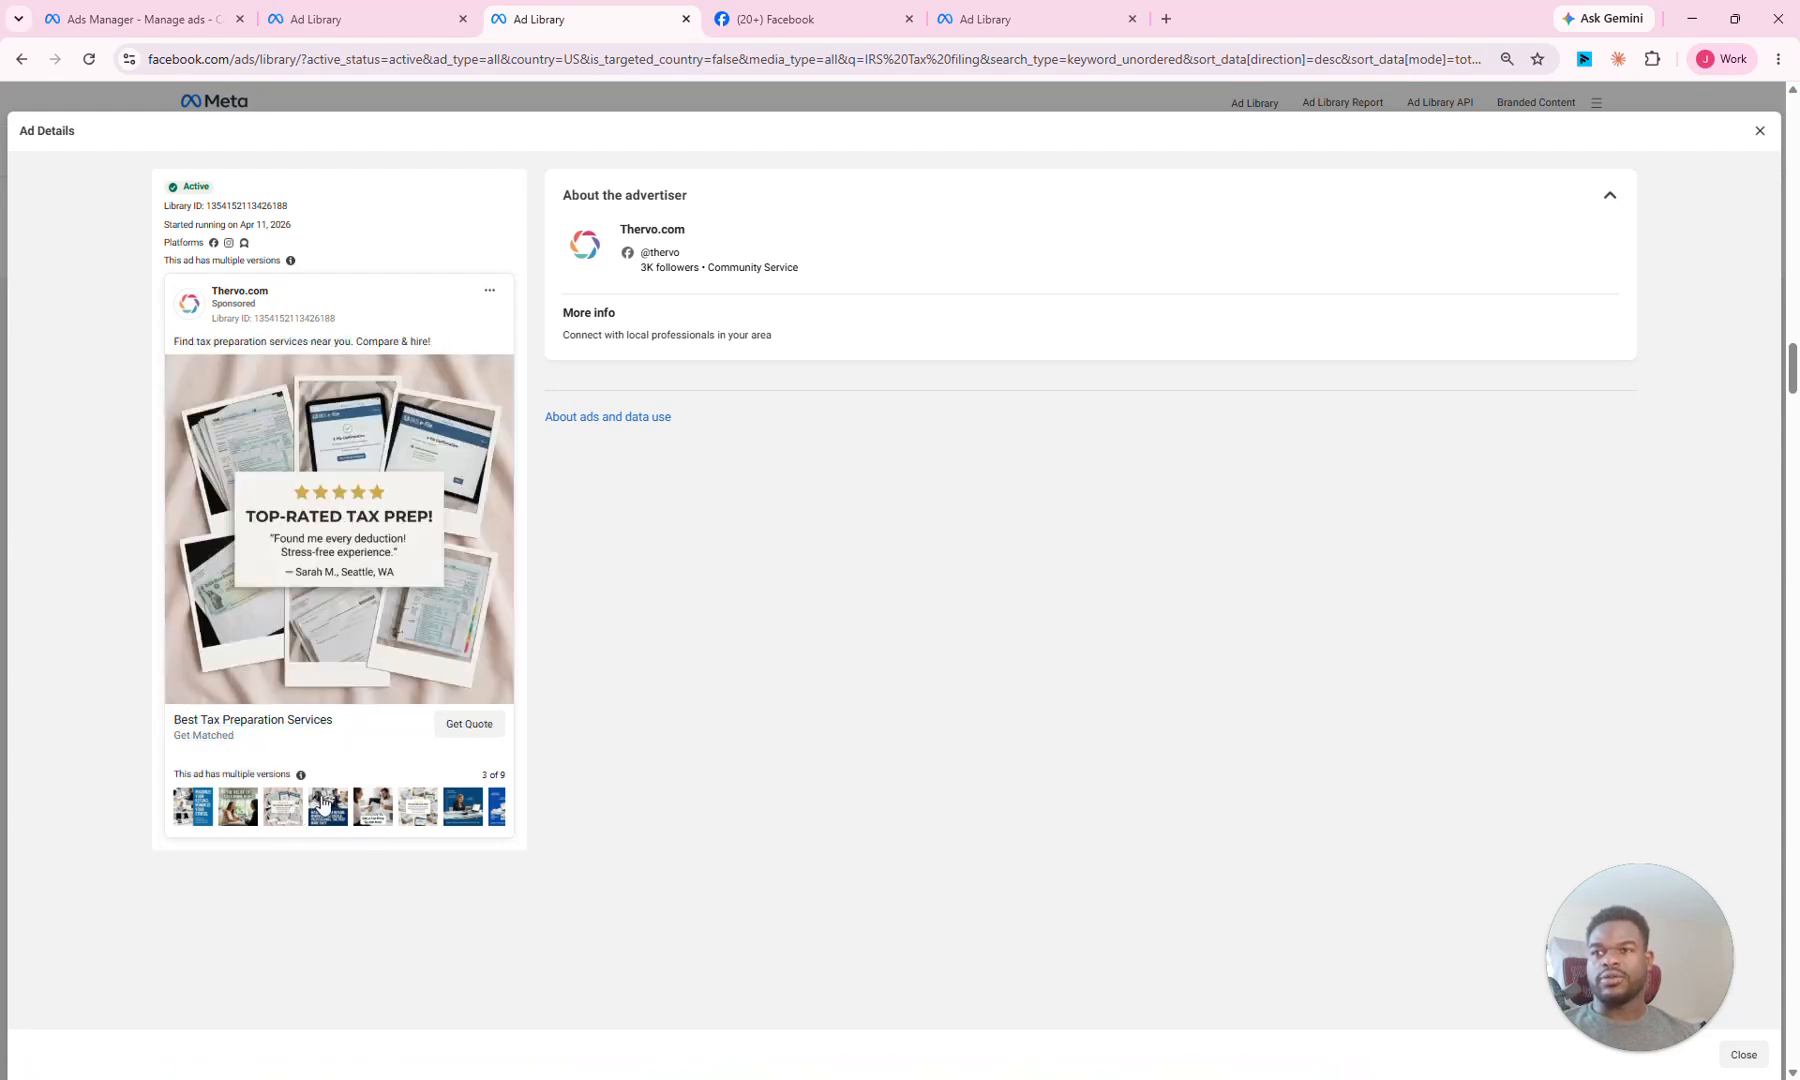
{"action": "left_click", "coordinate": [322, 803]}
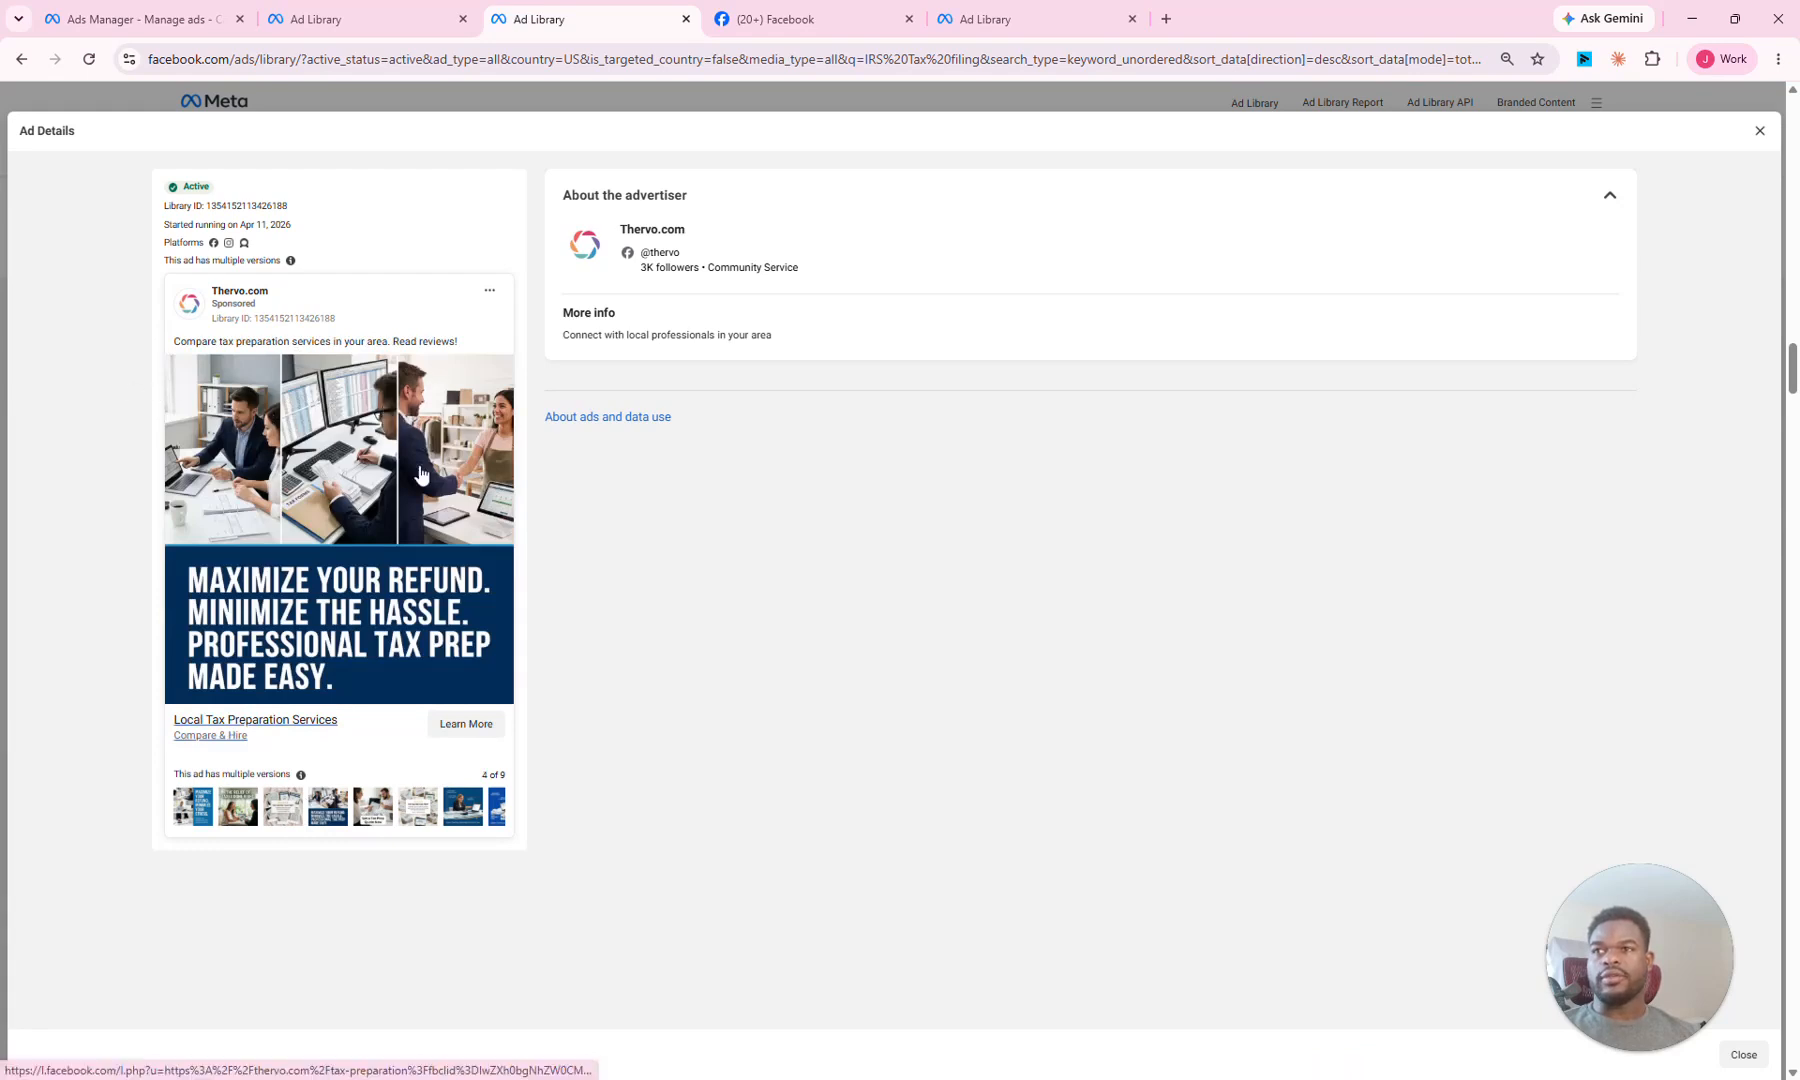
{"action": "left_click", "coordinate": [384, 814]}
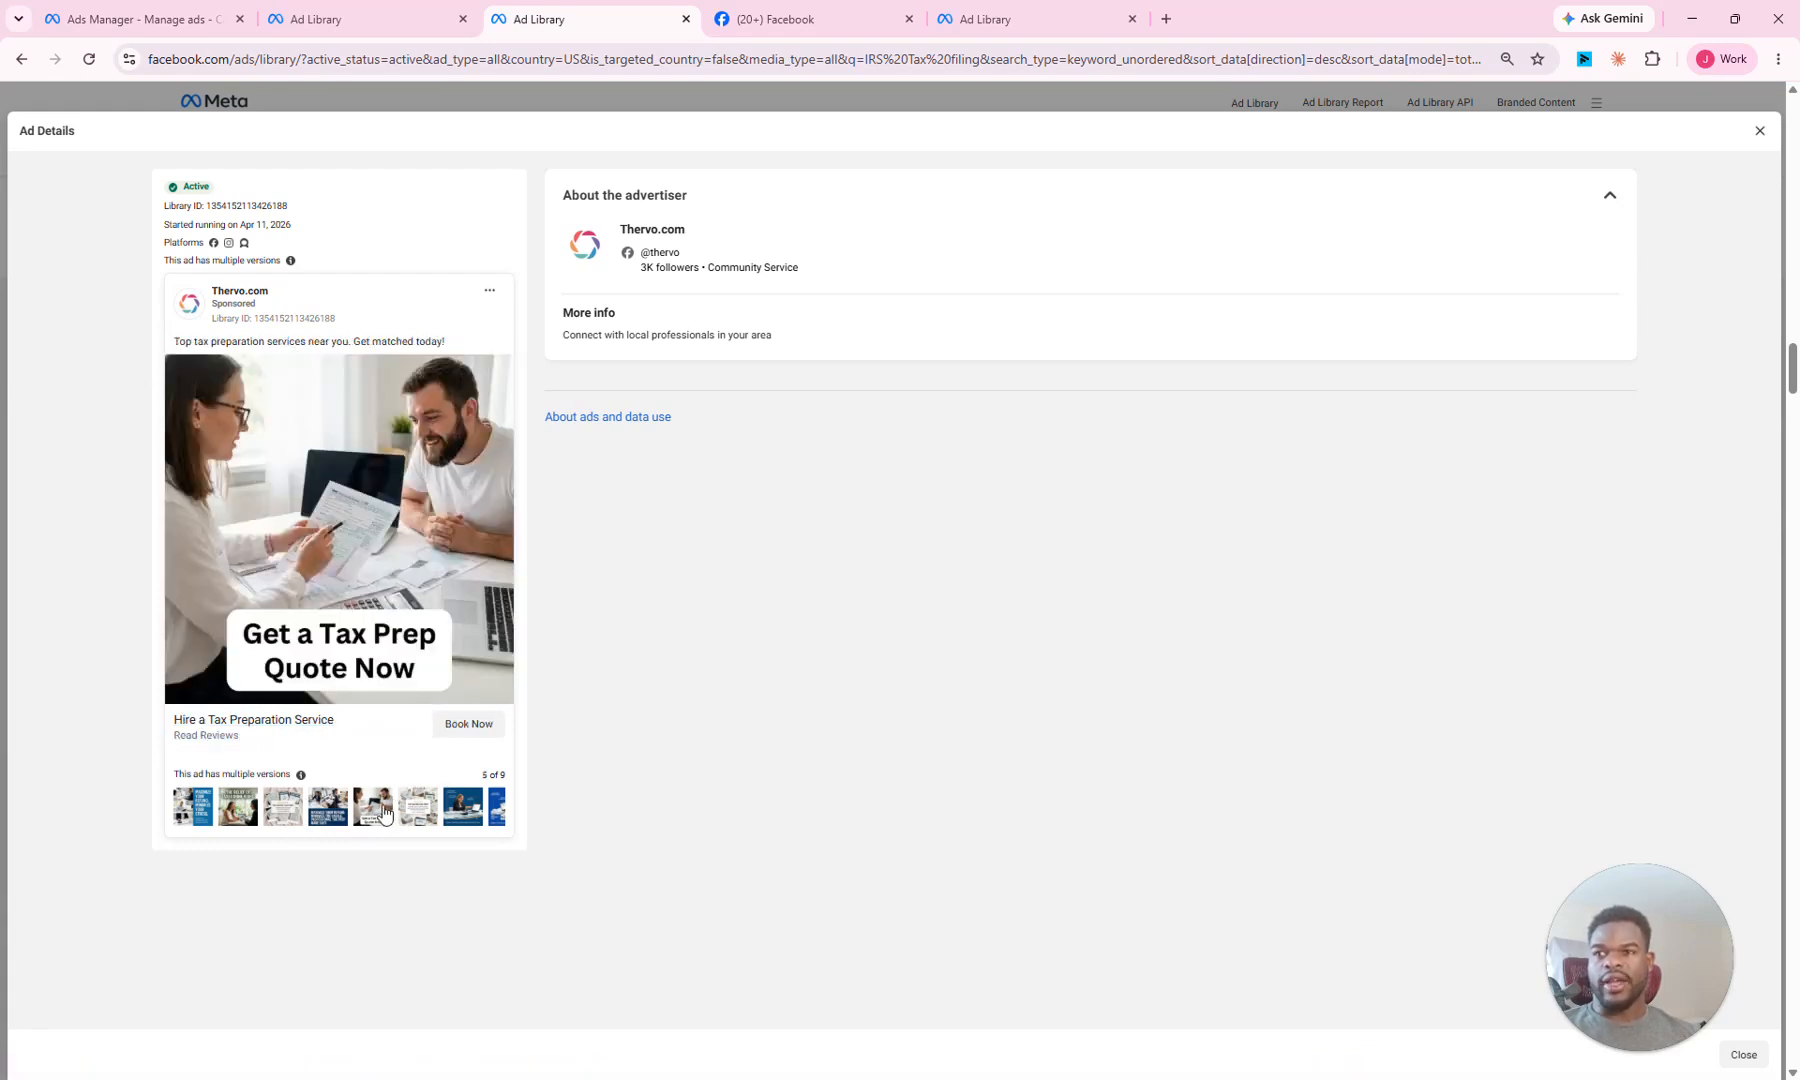
{"action": "left_click", "coordinate": [418, 812]}
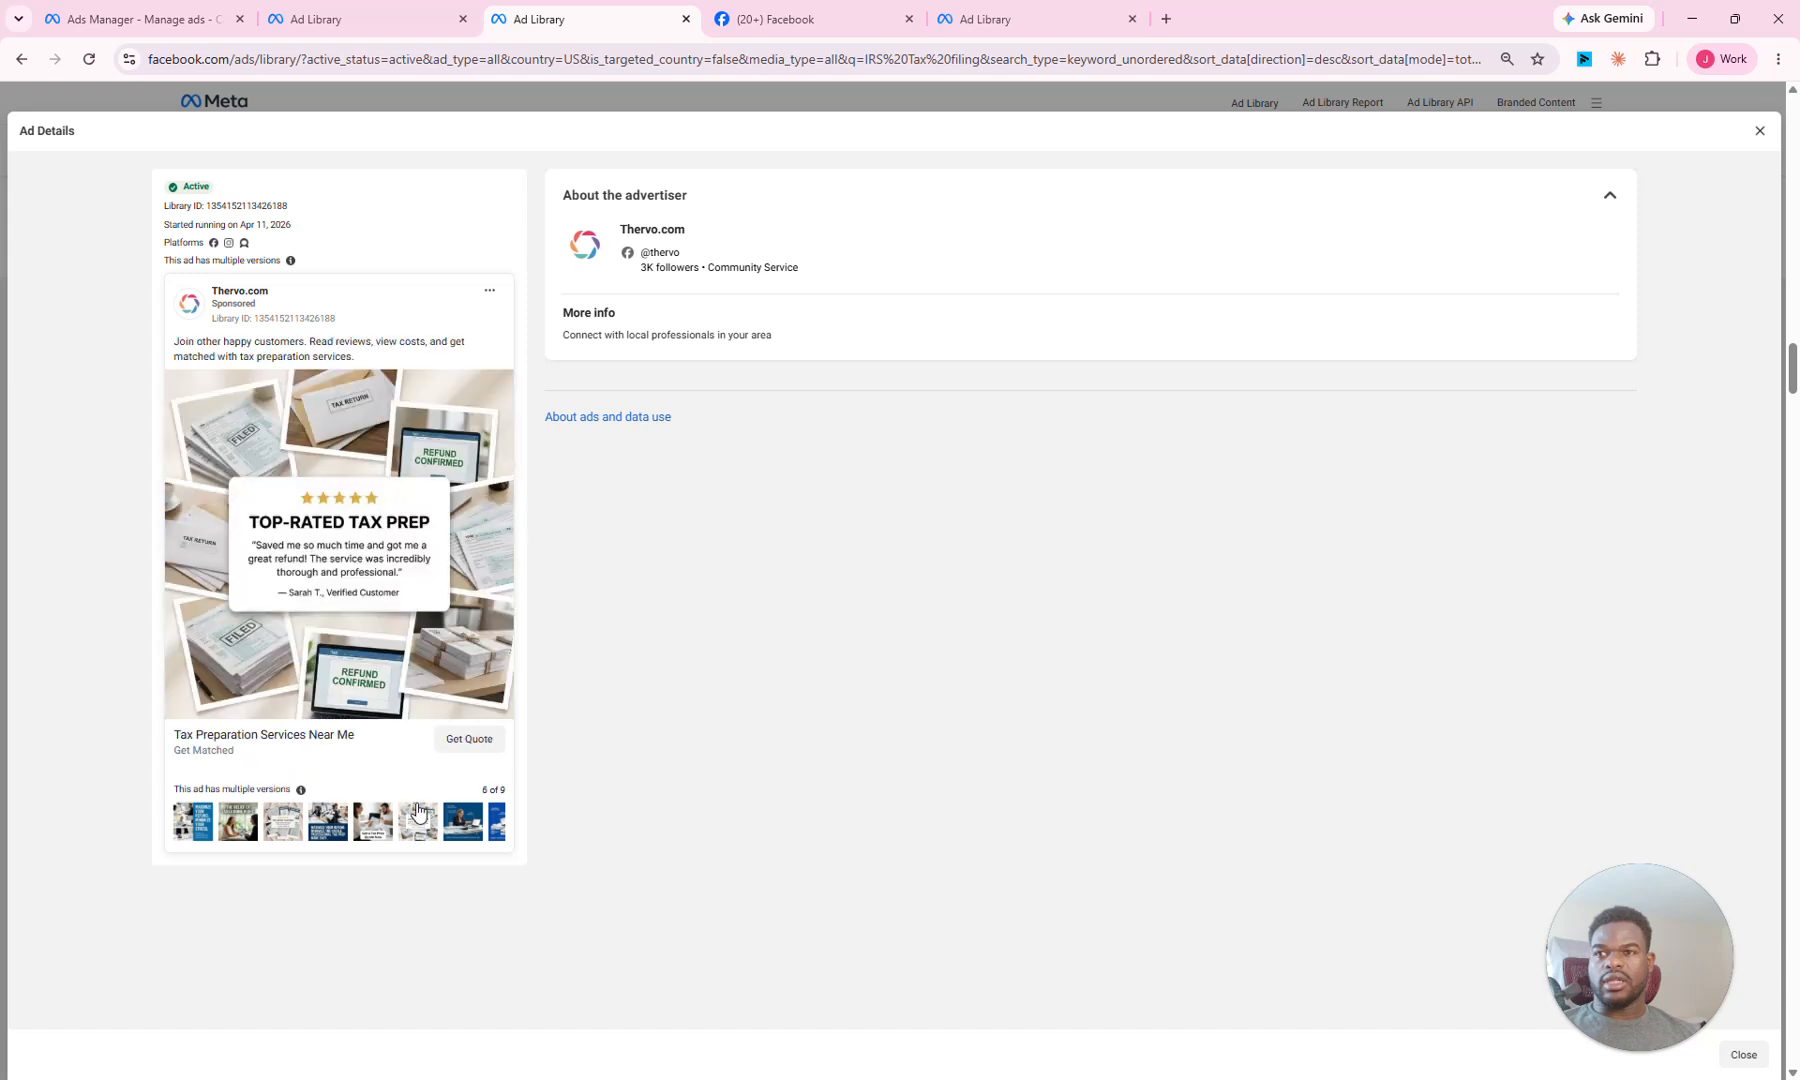
{"action": "left_click", "coordinate": [466, 830]}
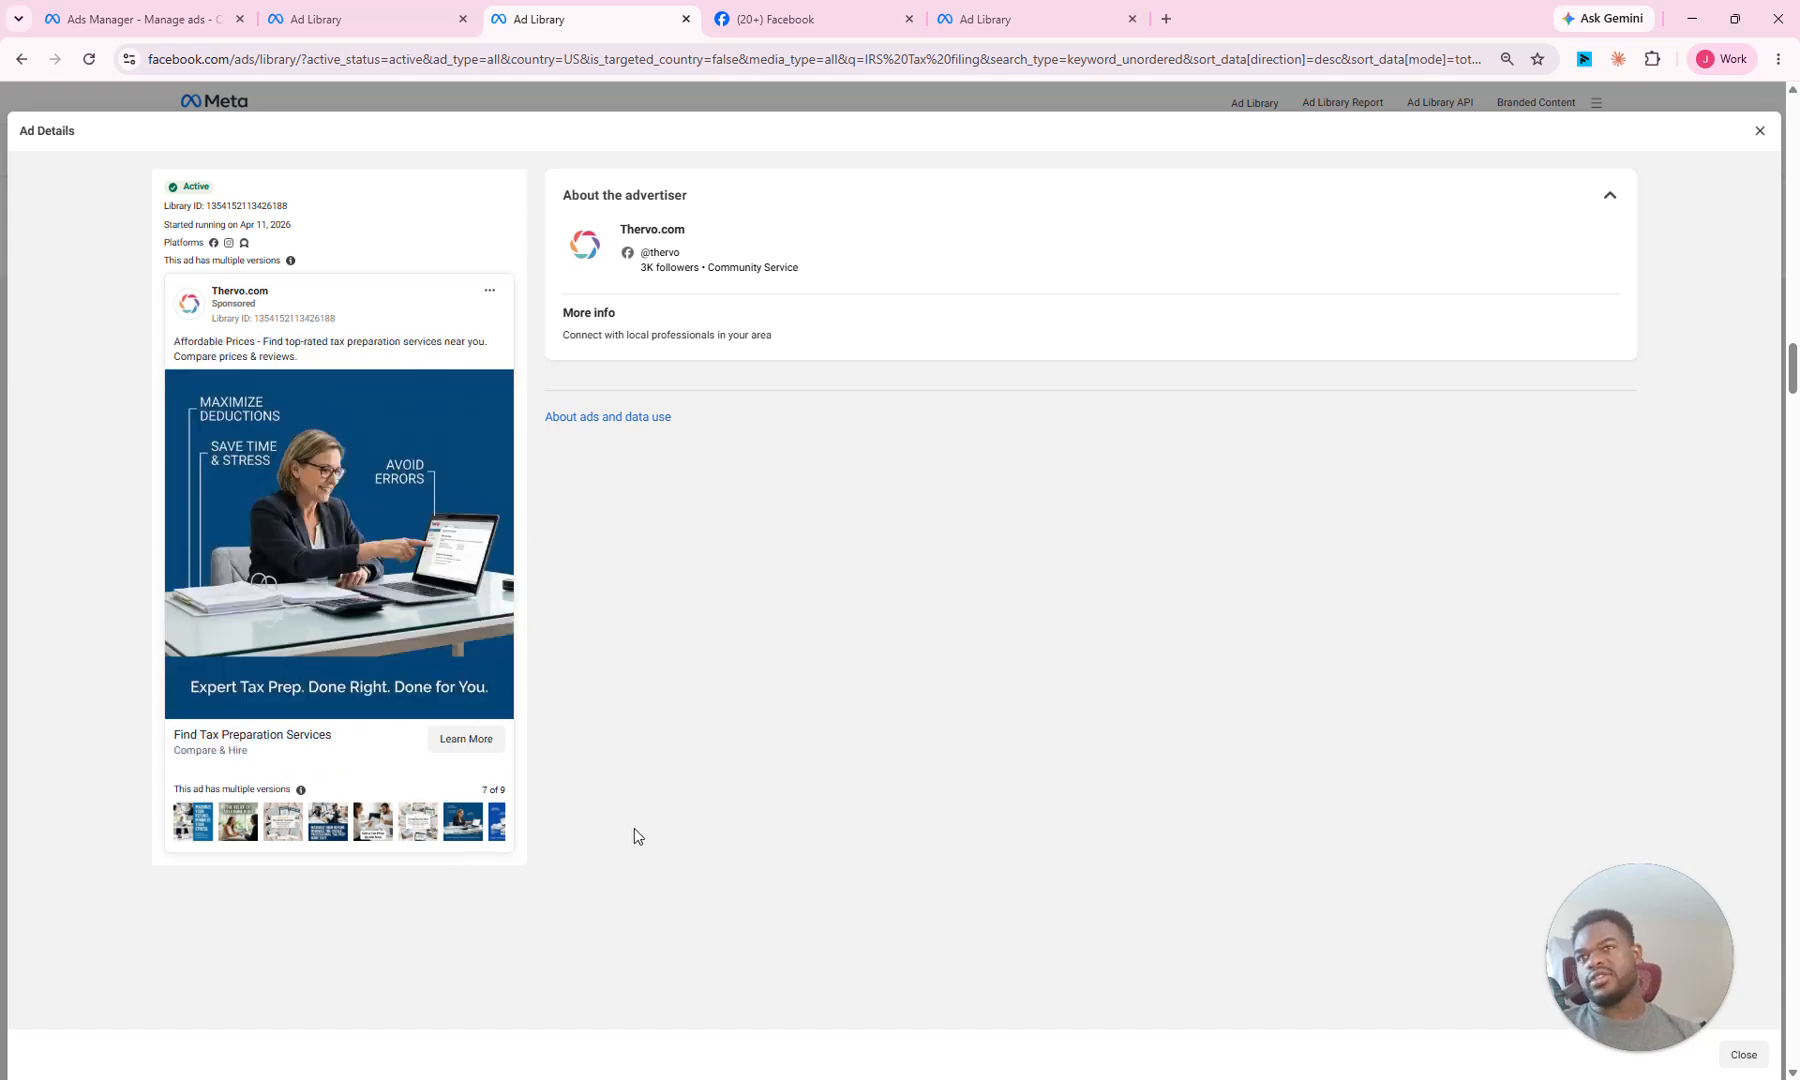
Step: Open Thervo.com's Facebook page and go through its page transparency information to the Ad Library listing of the page's ads
{"action": "left_click", "coordinate": [661, 231]}
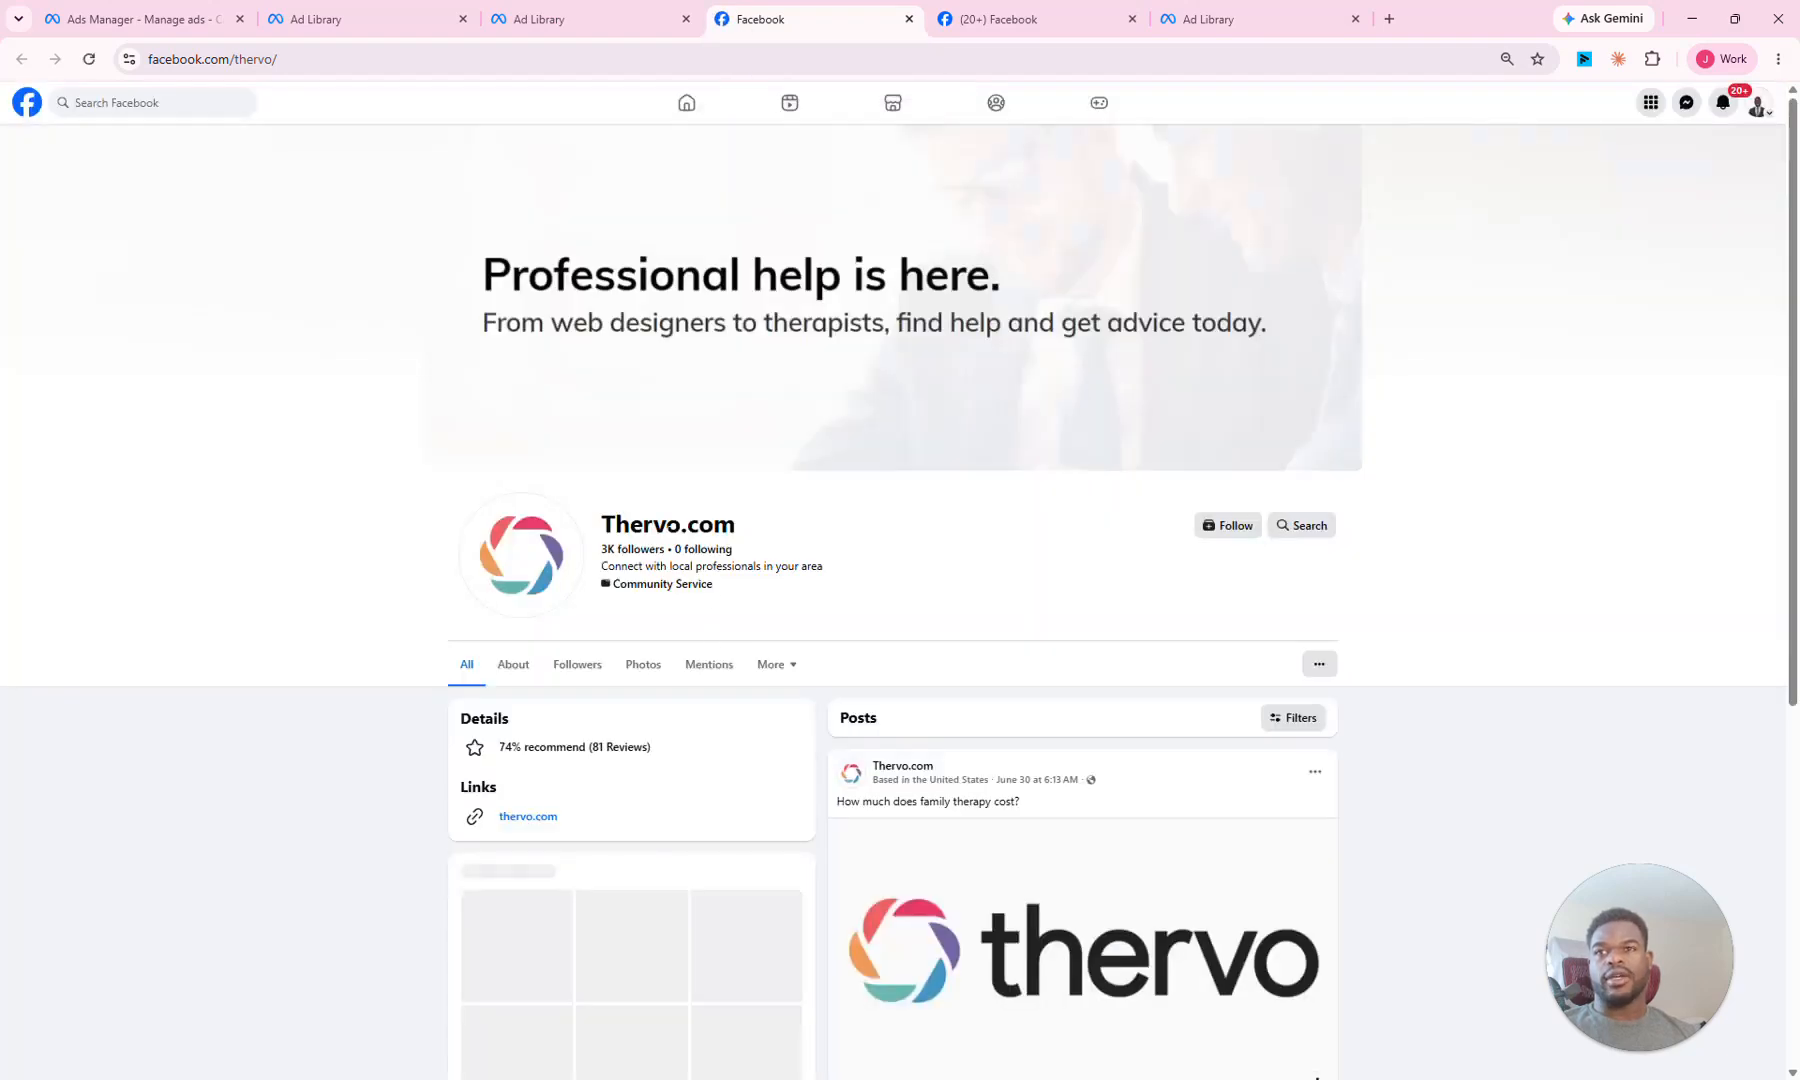
{"action": "scroll", "coordinate": [680, 535], "scroll_direction": "down", "scroll_amount": 3}
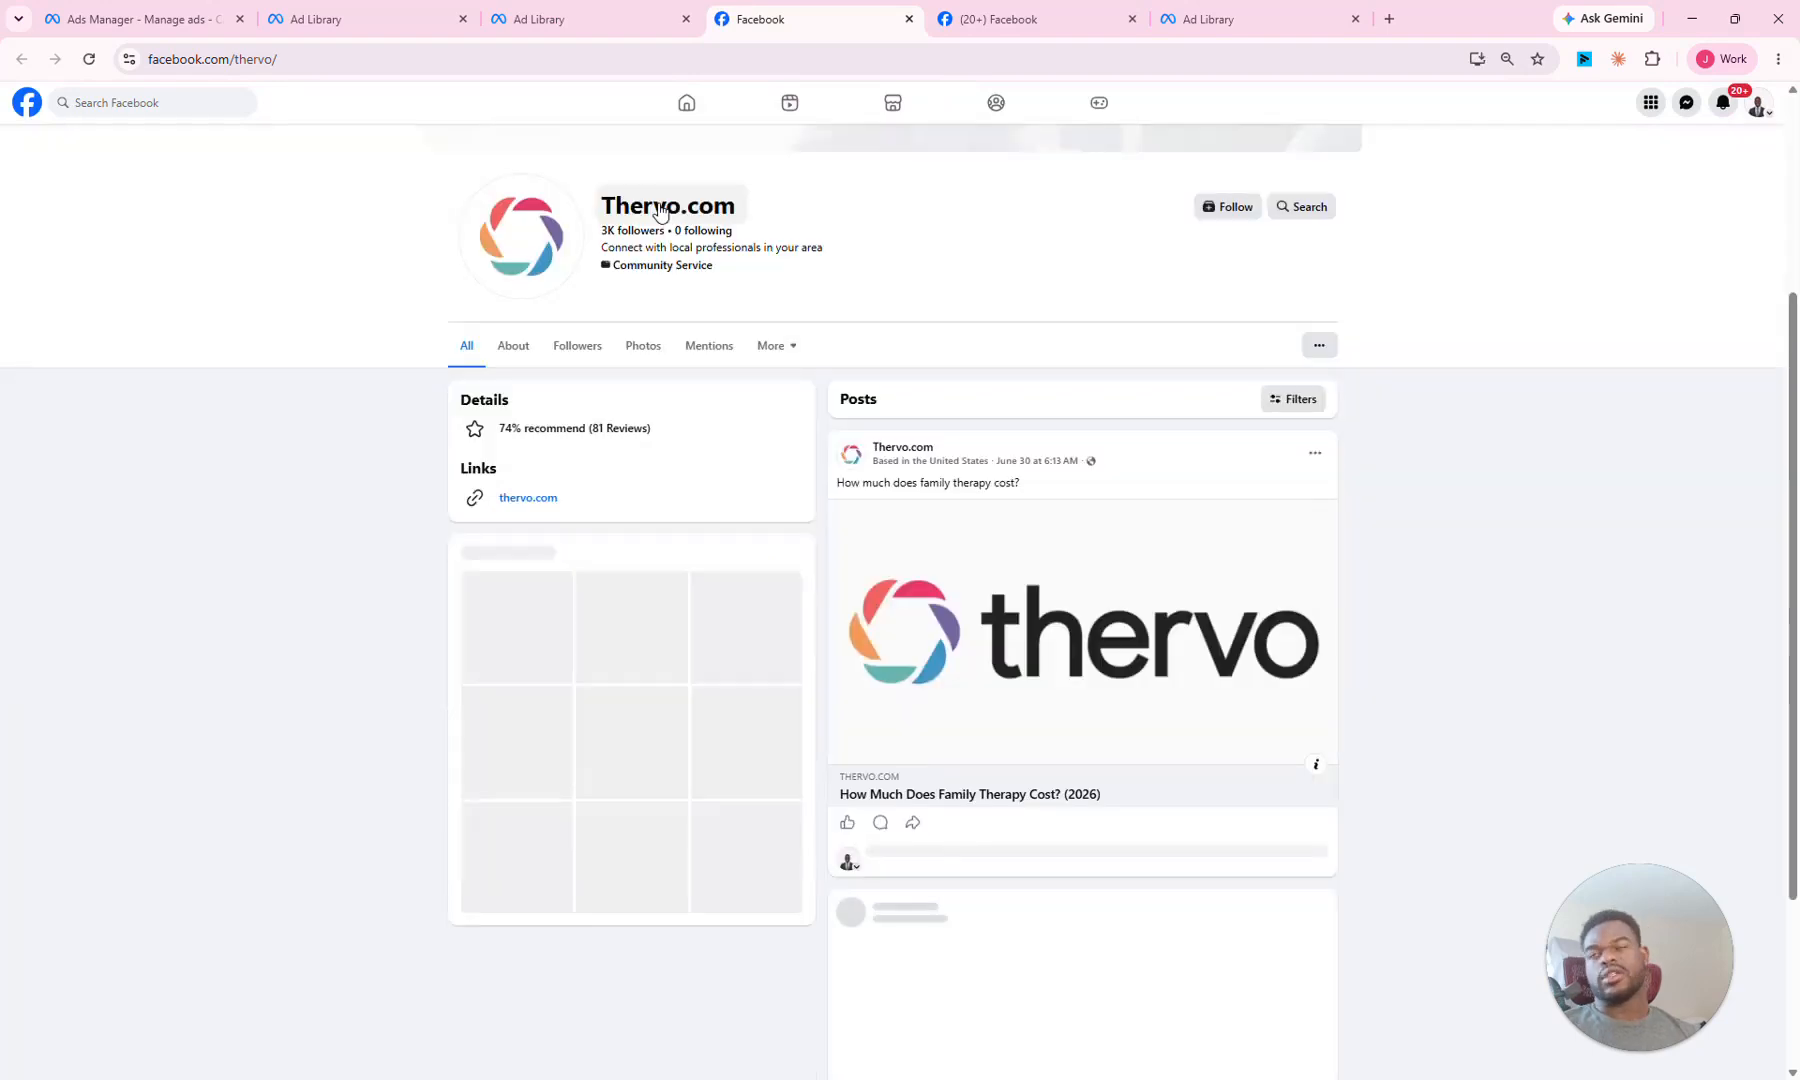
{"action": "left_click", "coordinate": [658, 205]}
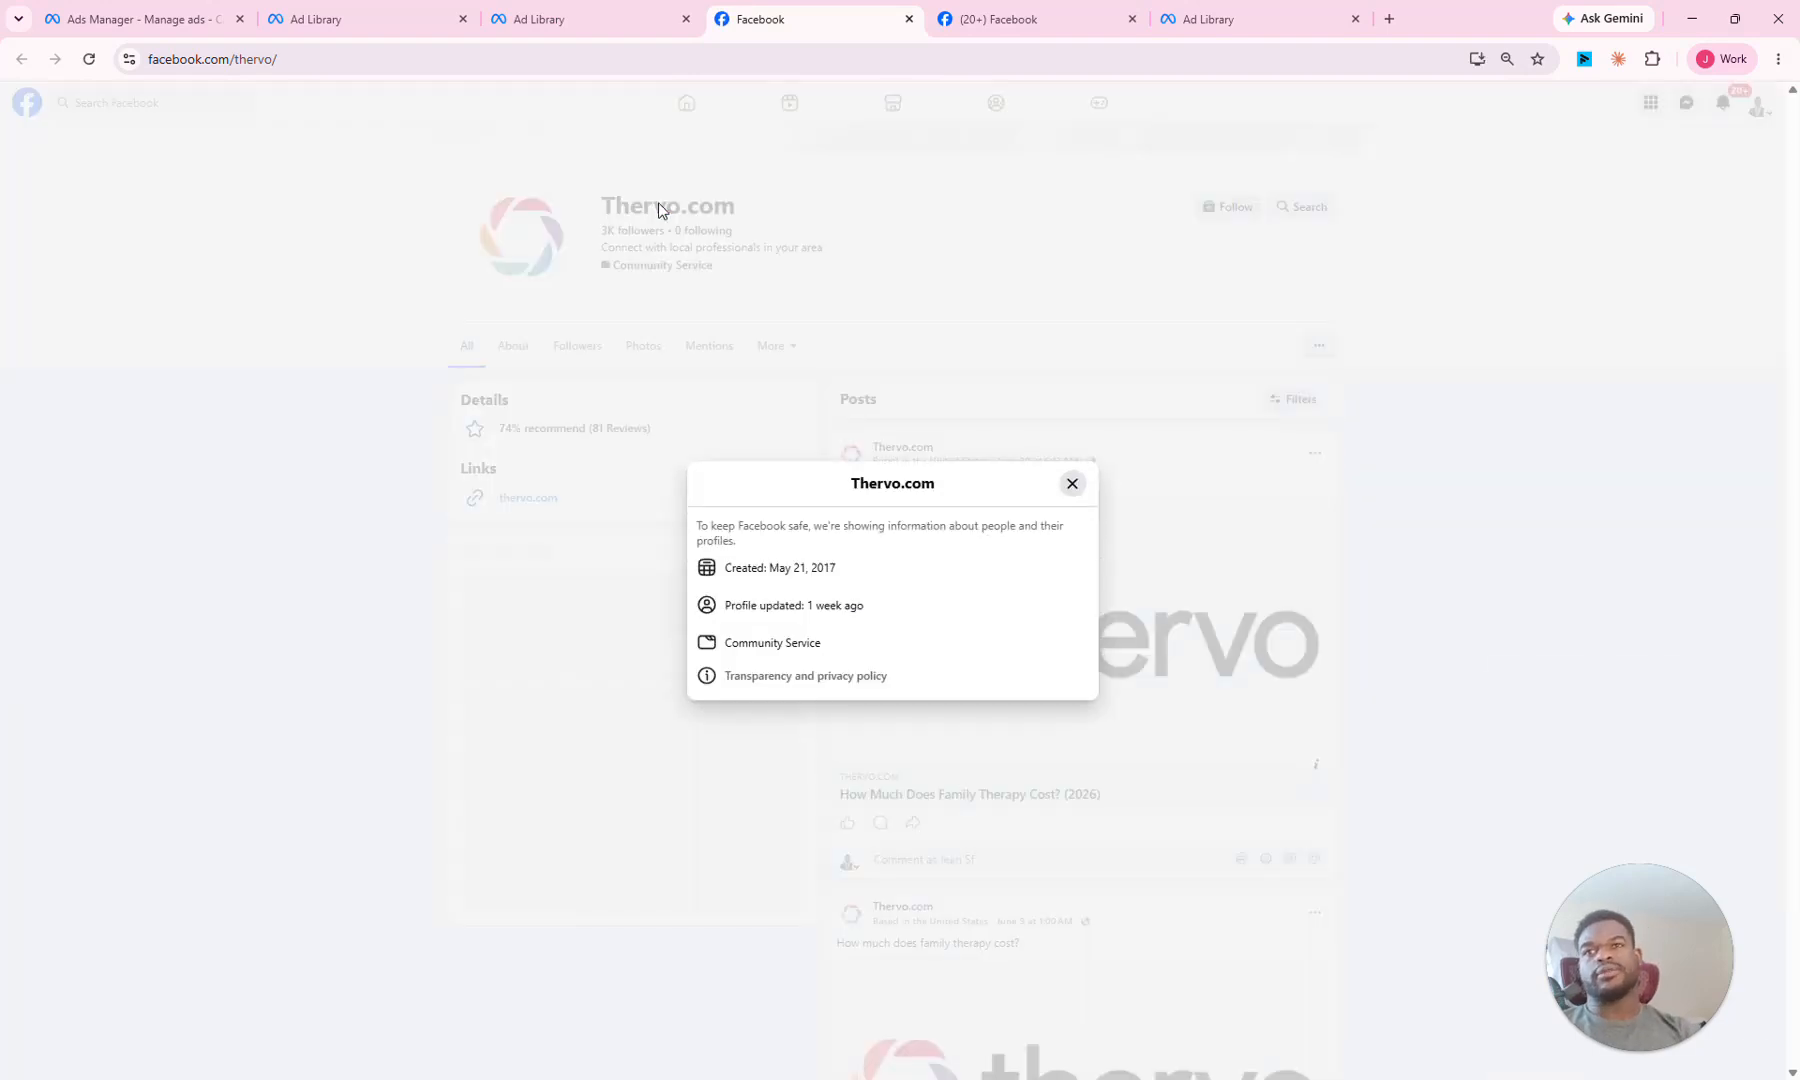
{"action": "left_click", "coordinate": [803, 677]}
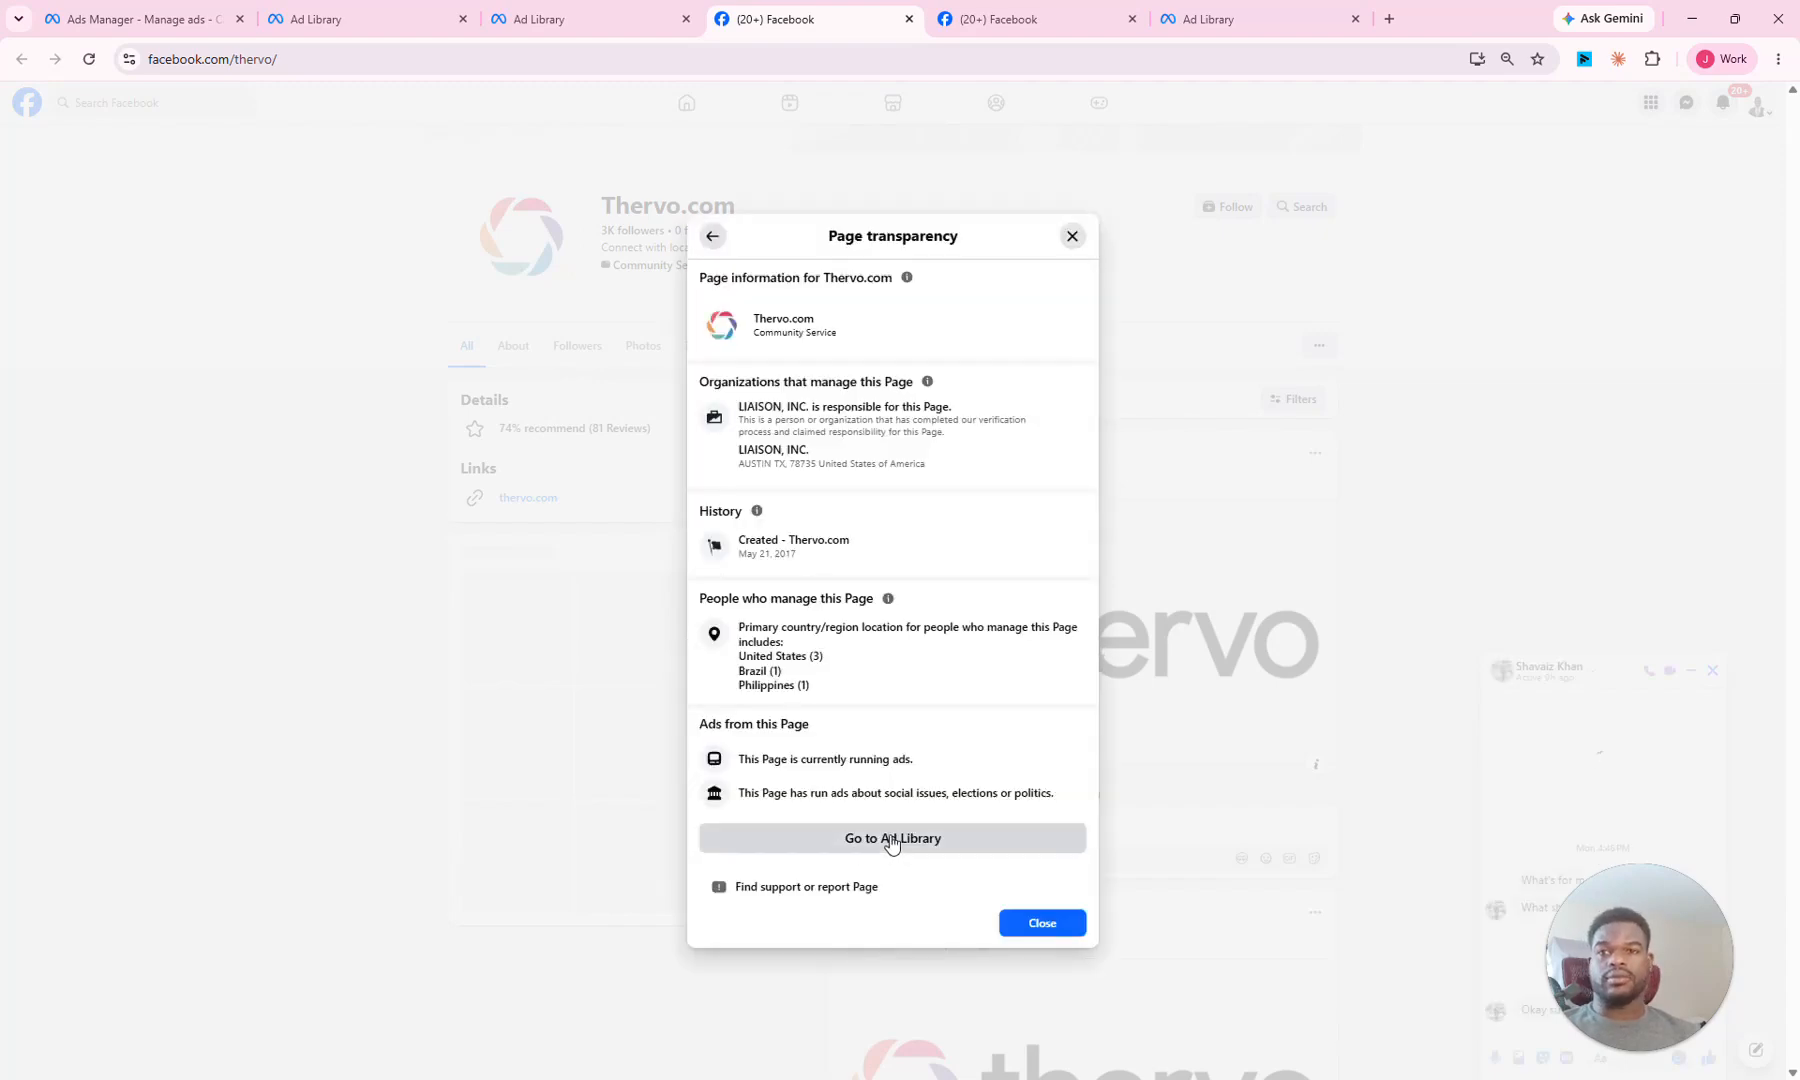
{"action": "left_click", "coordinate": [885, 840]}
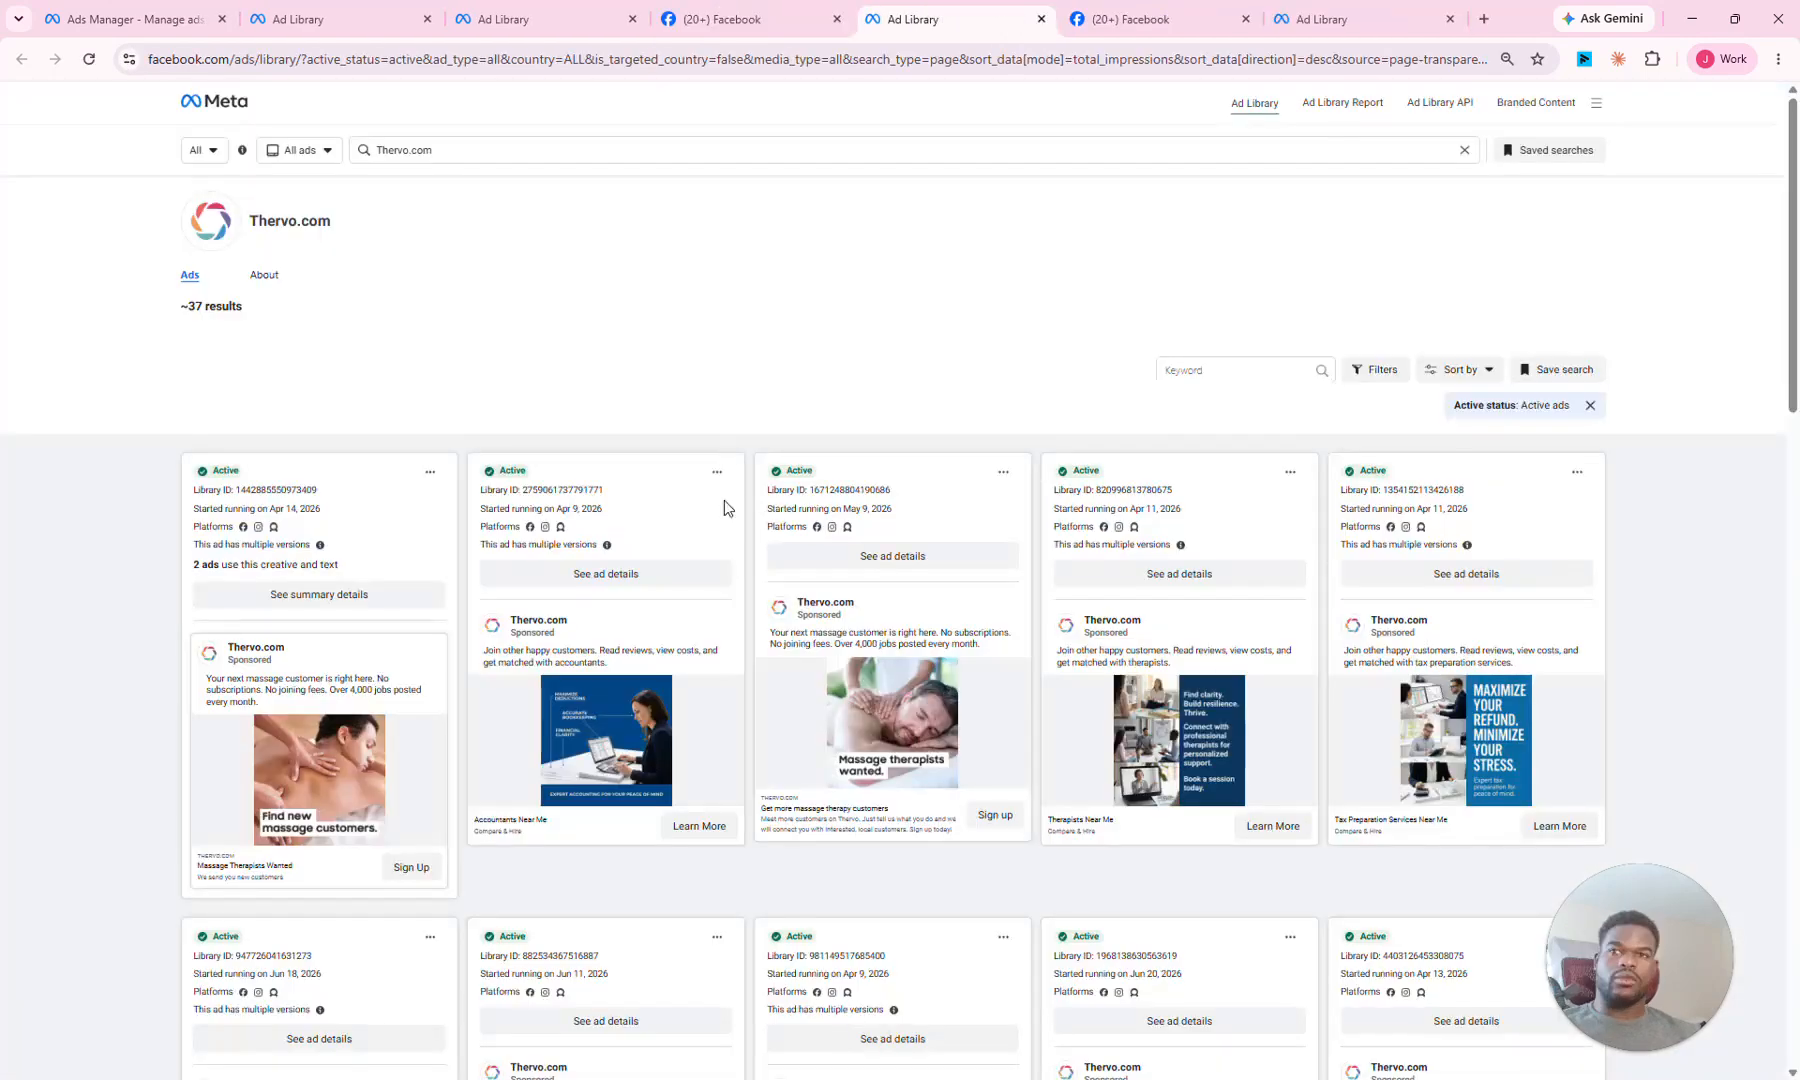
Step: Browse all of Thervo.com's active ads, comparing the tax preparation and accounting creatives with those for its other services
{"action": "scroll", "coordinate": [753, 488], "scroll_direction": "down", "scroll_amount": 1}
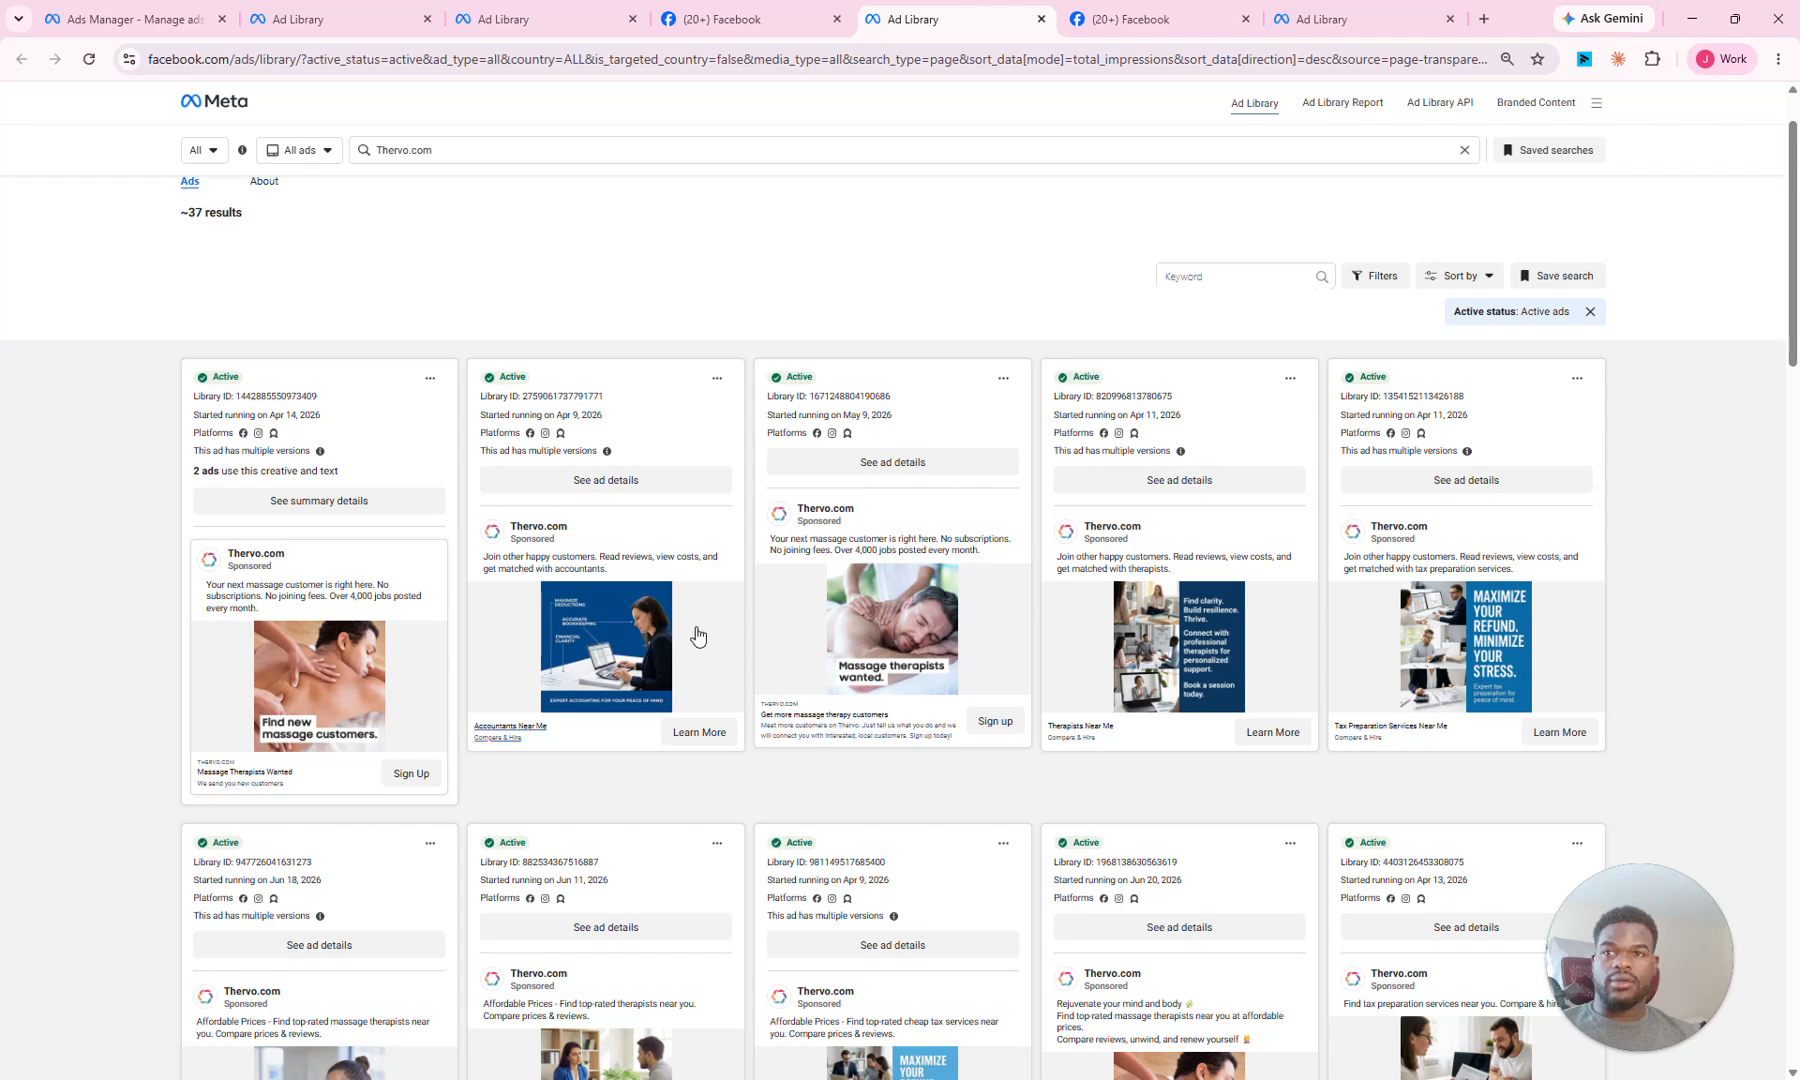
{"action": "scroll", "coordinate": [1060, 610], "scroll_direction": "down", "scroll_amount": 2}
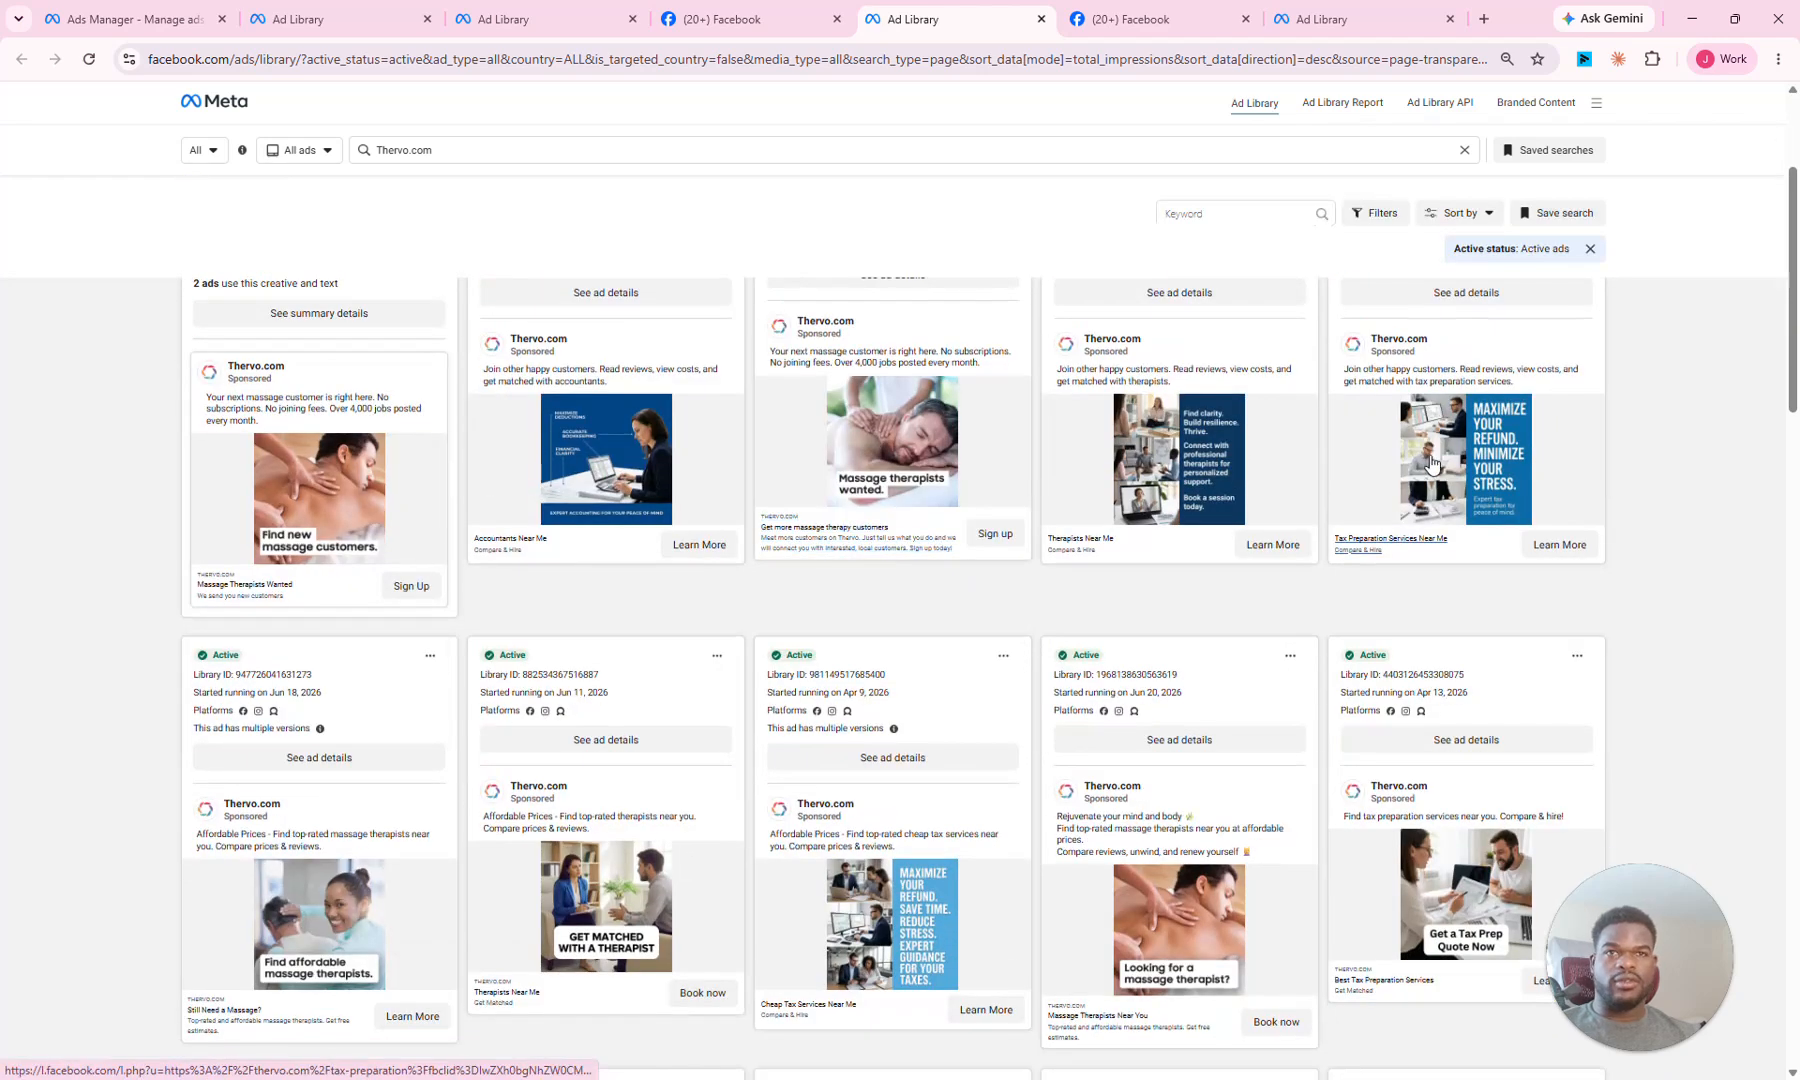
{"action": "scroll", "coordinate": [829, 593], "scroll_direction": "down", "scroll_amount": 5}
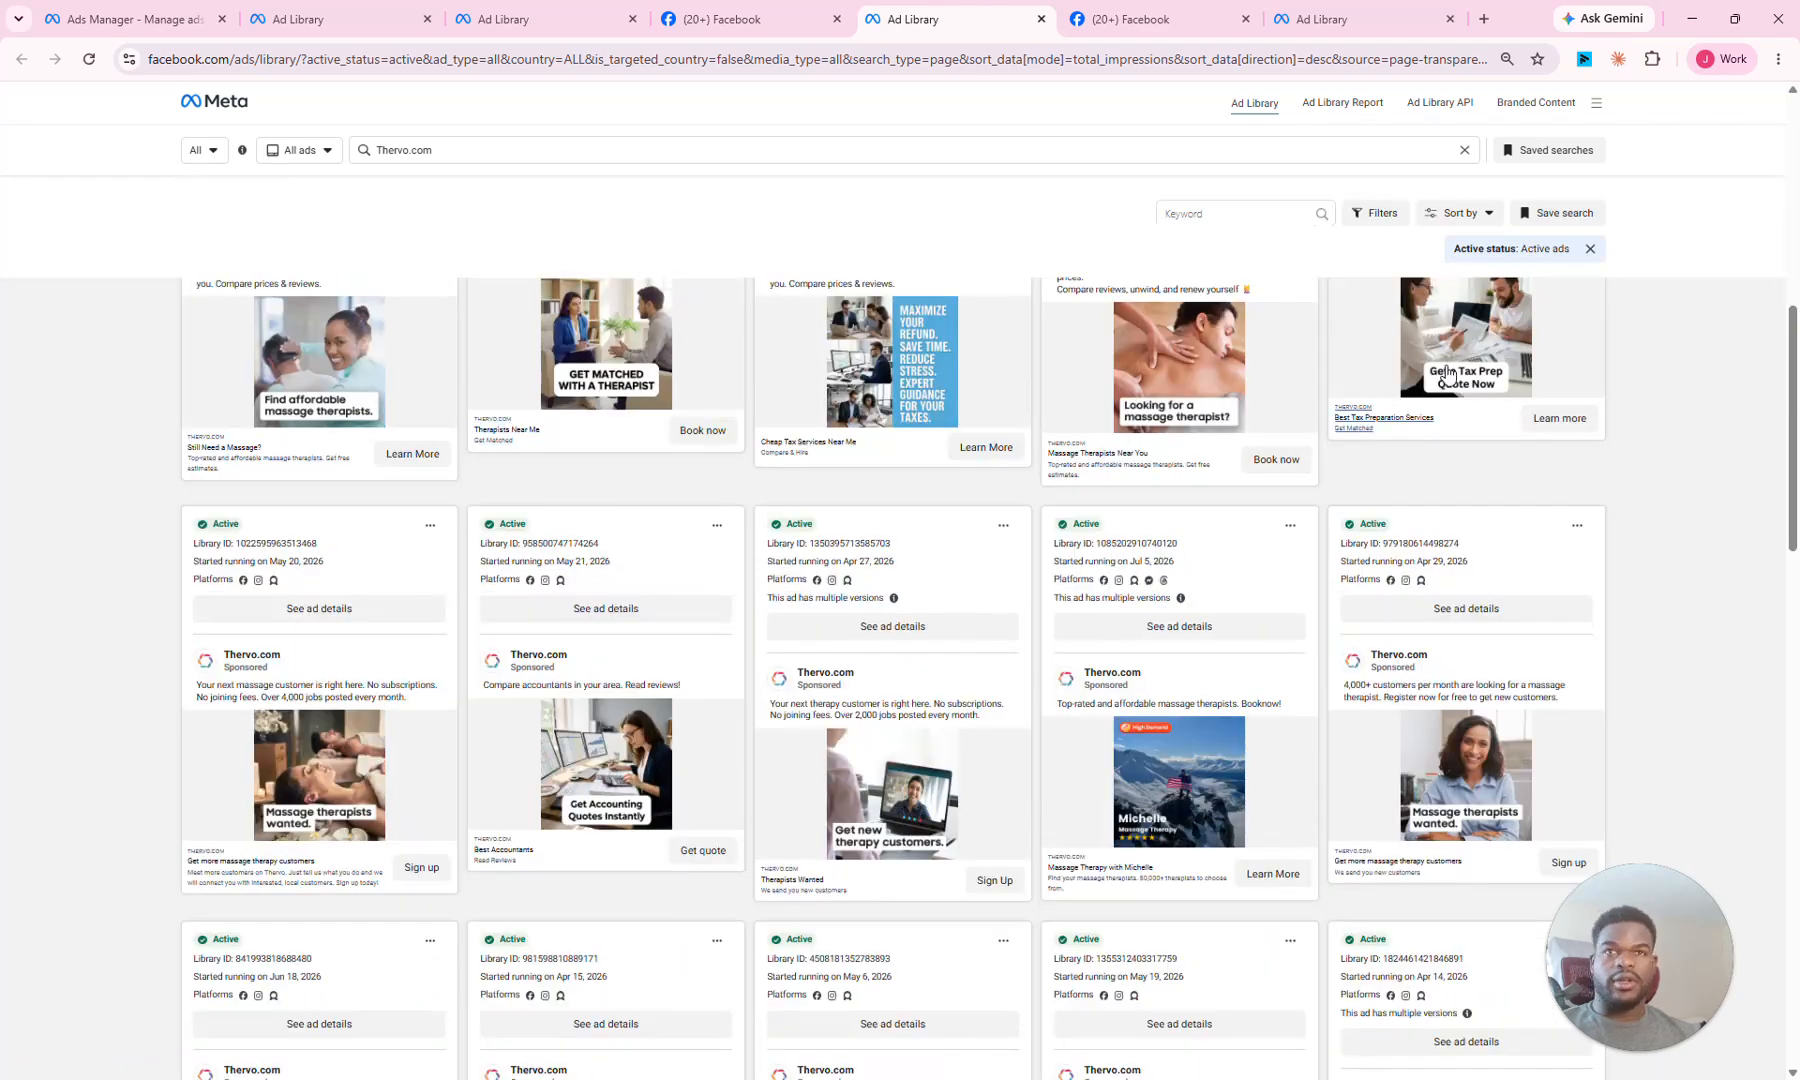
{"action": "scroll", "coordinate": [514, 690], "scroll_direction": "down", "scroll_amount": 3}
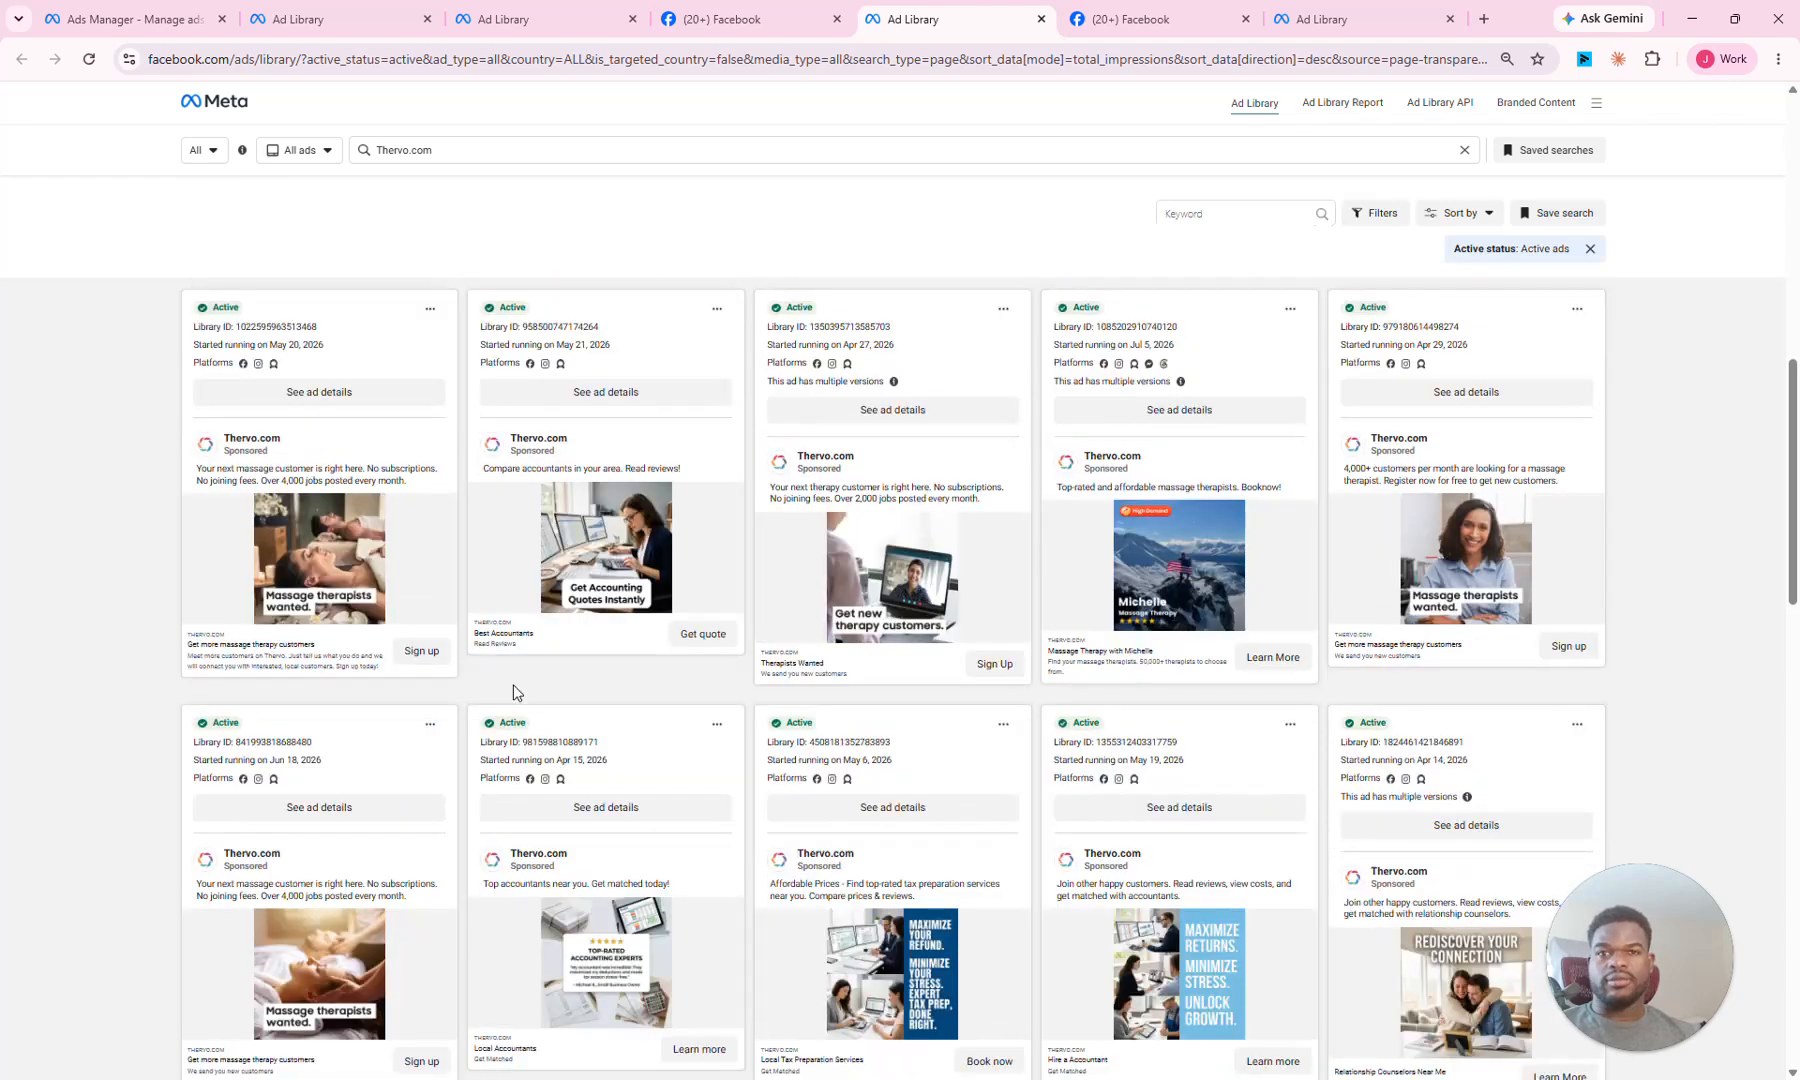
{"action": "scroll", "coordinate": [514, 690], "scroll_direction": "down", "scroll_amount": 2}
{"action": "scroll", "coordinate": [365, 503], "scroll_direction": "up", "scroll_amount": 3}
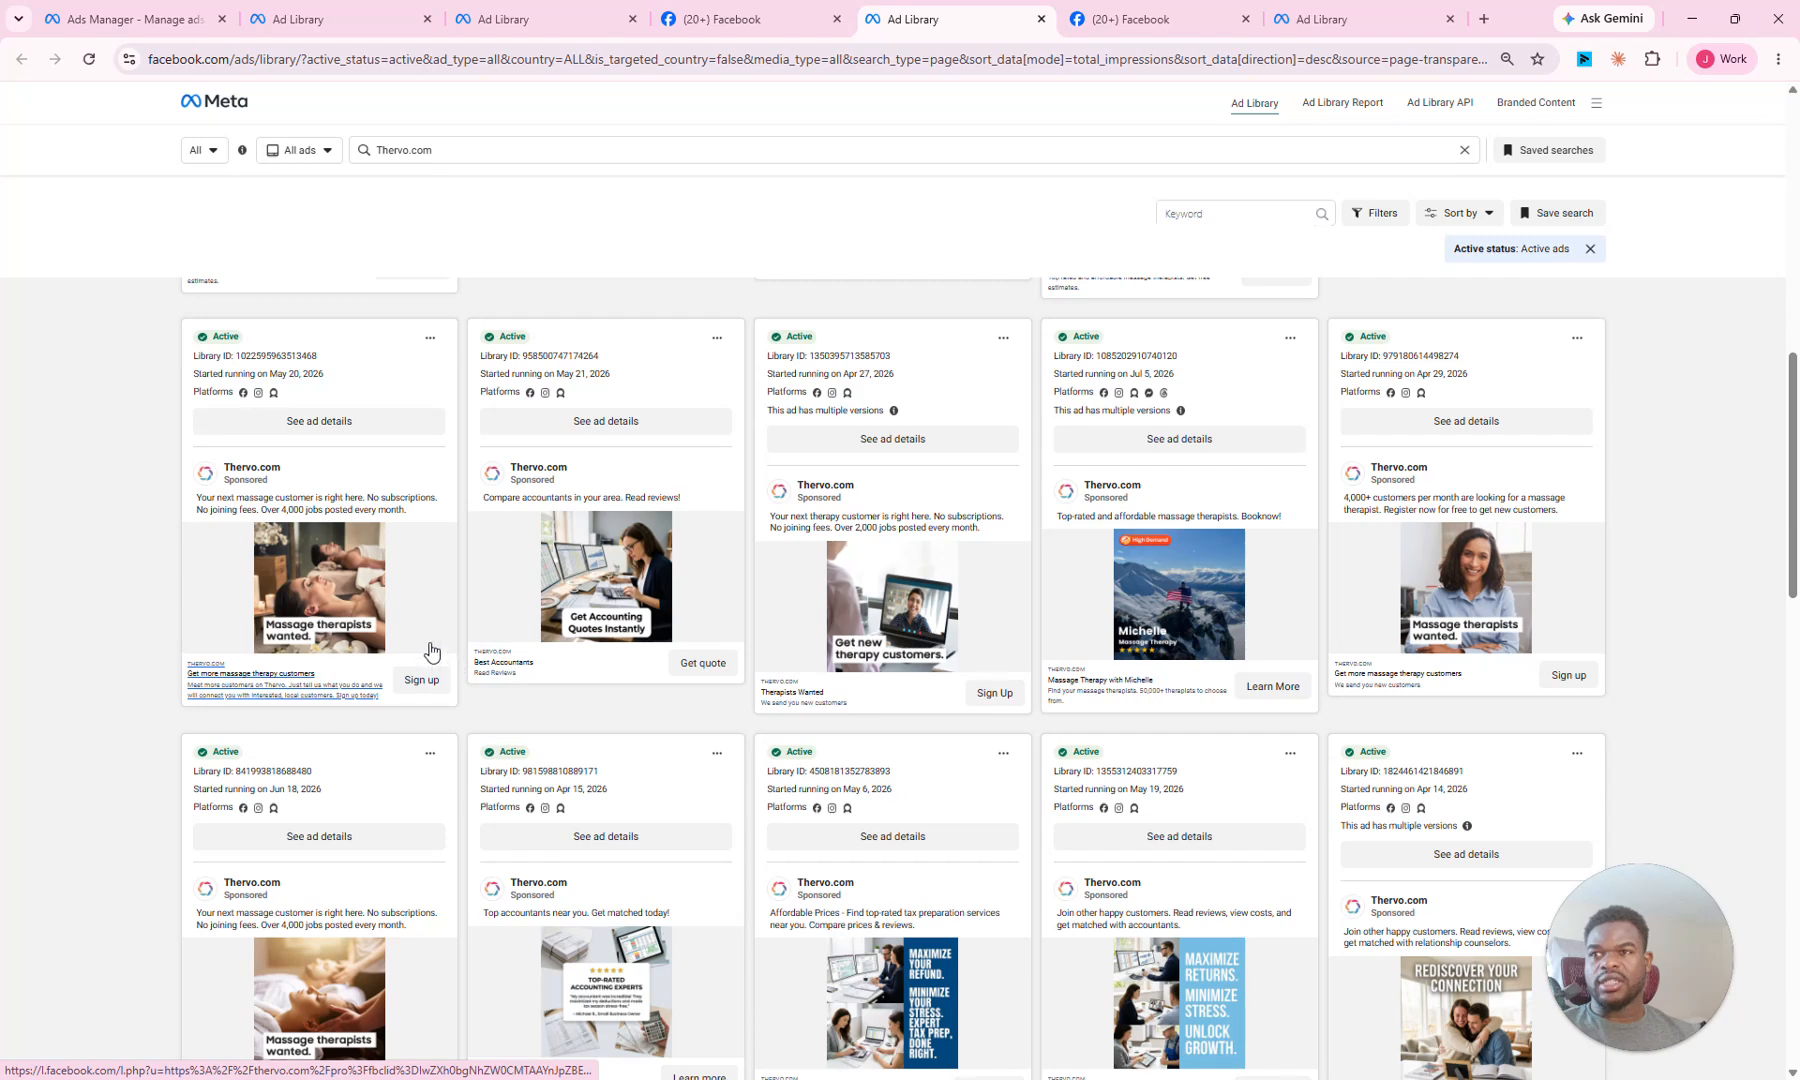
{"action": "scroll", "coordinate": [520, 660], "scroll_direction": "down", "scroll_amount": 3}
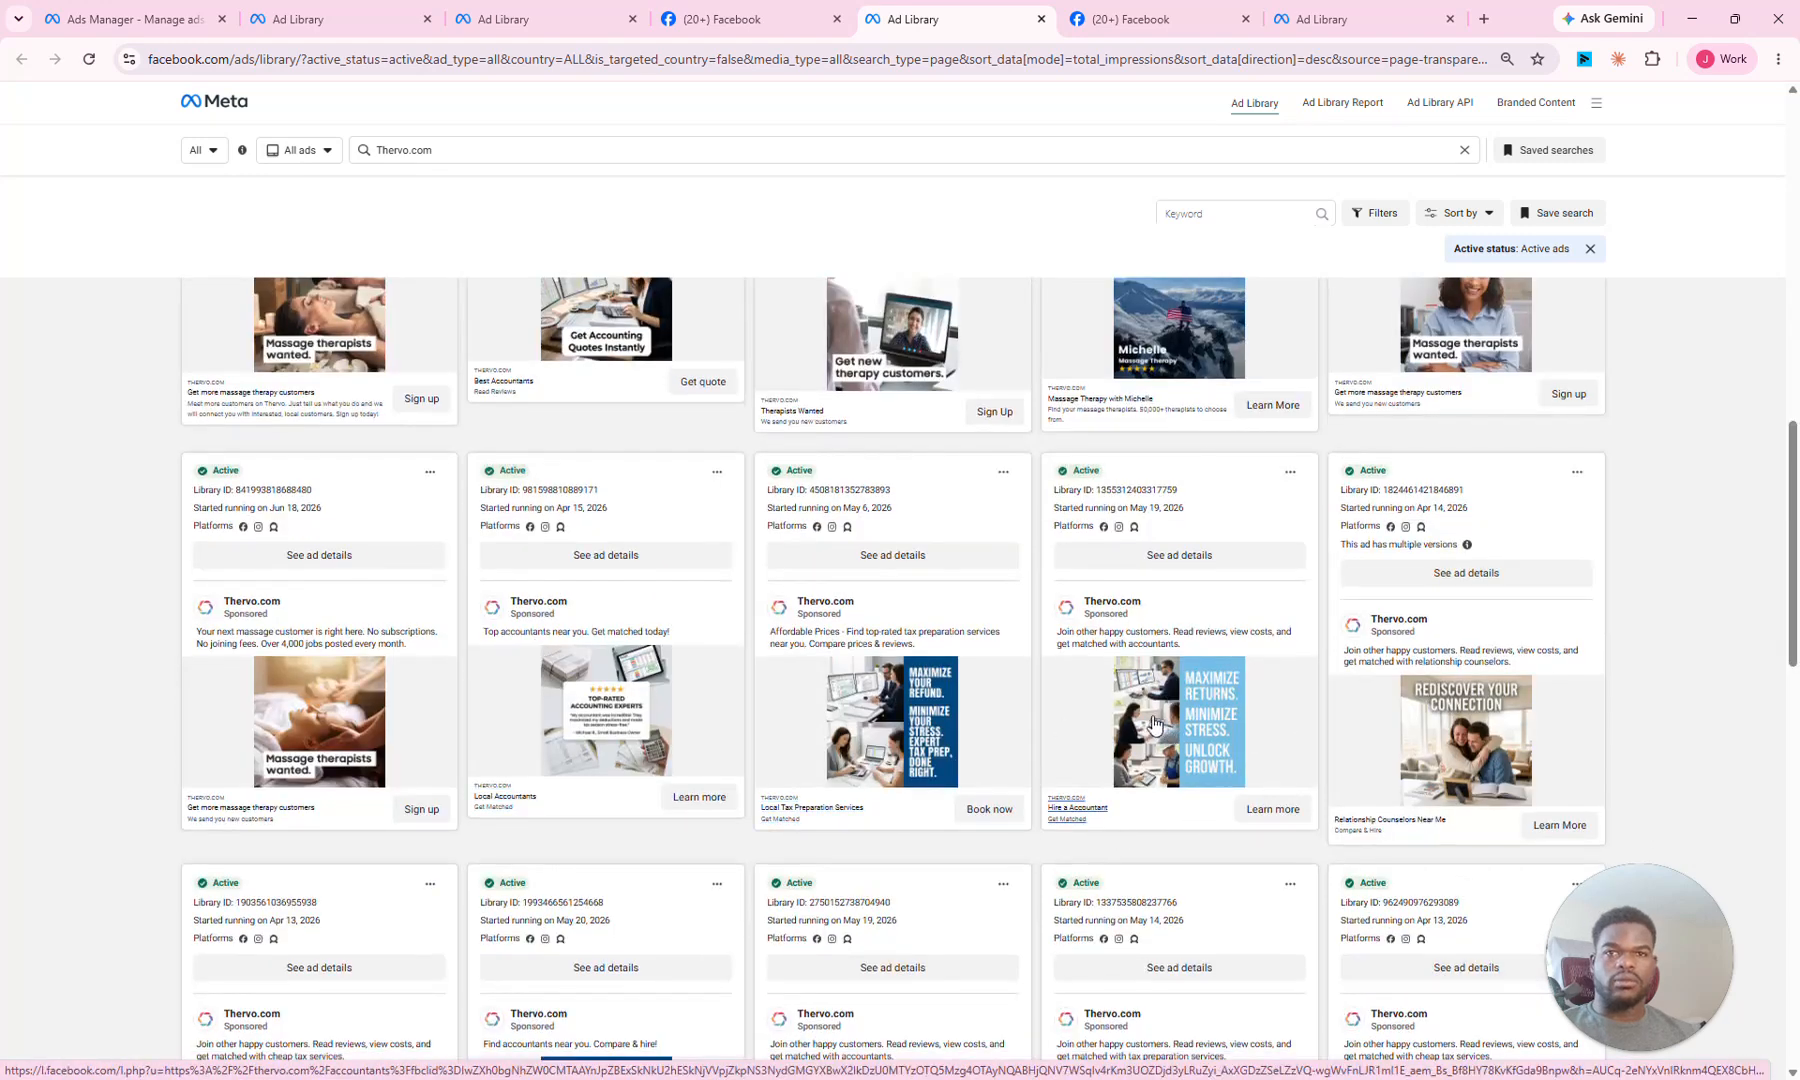
{"action": "scroll", "coordinate": [930, 675], "scroll_direction": "down", "scroll_amount": 15}
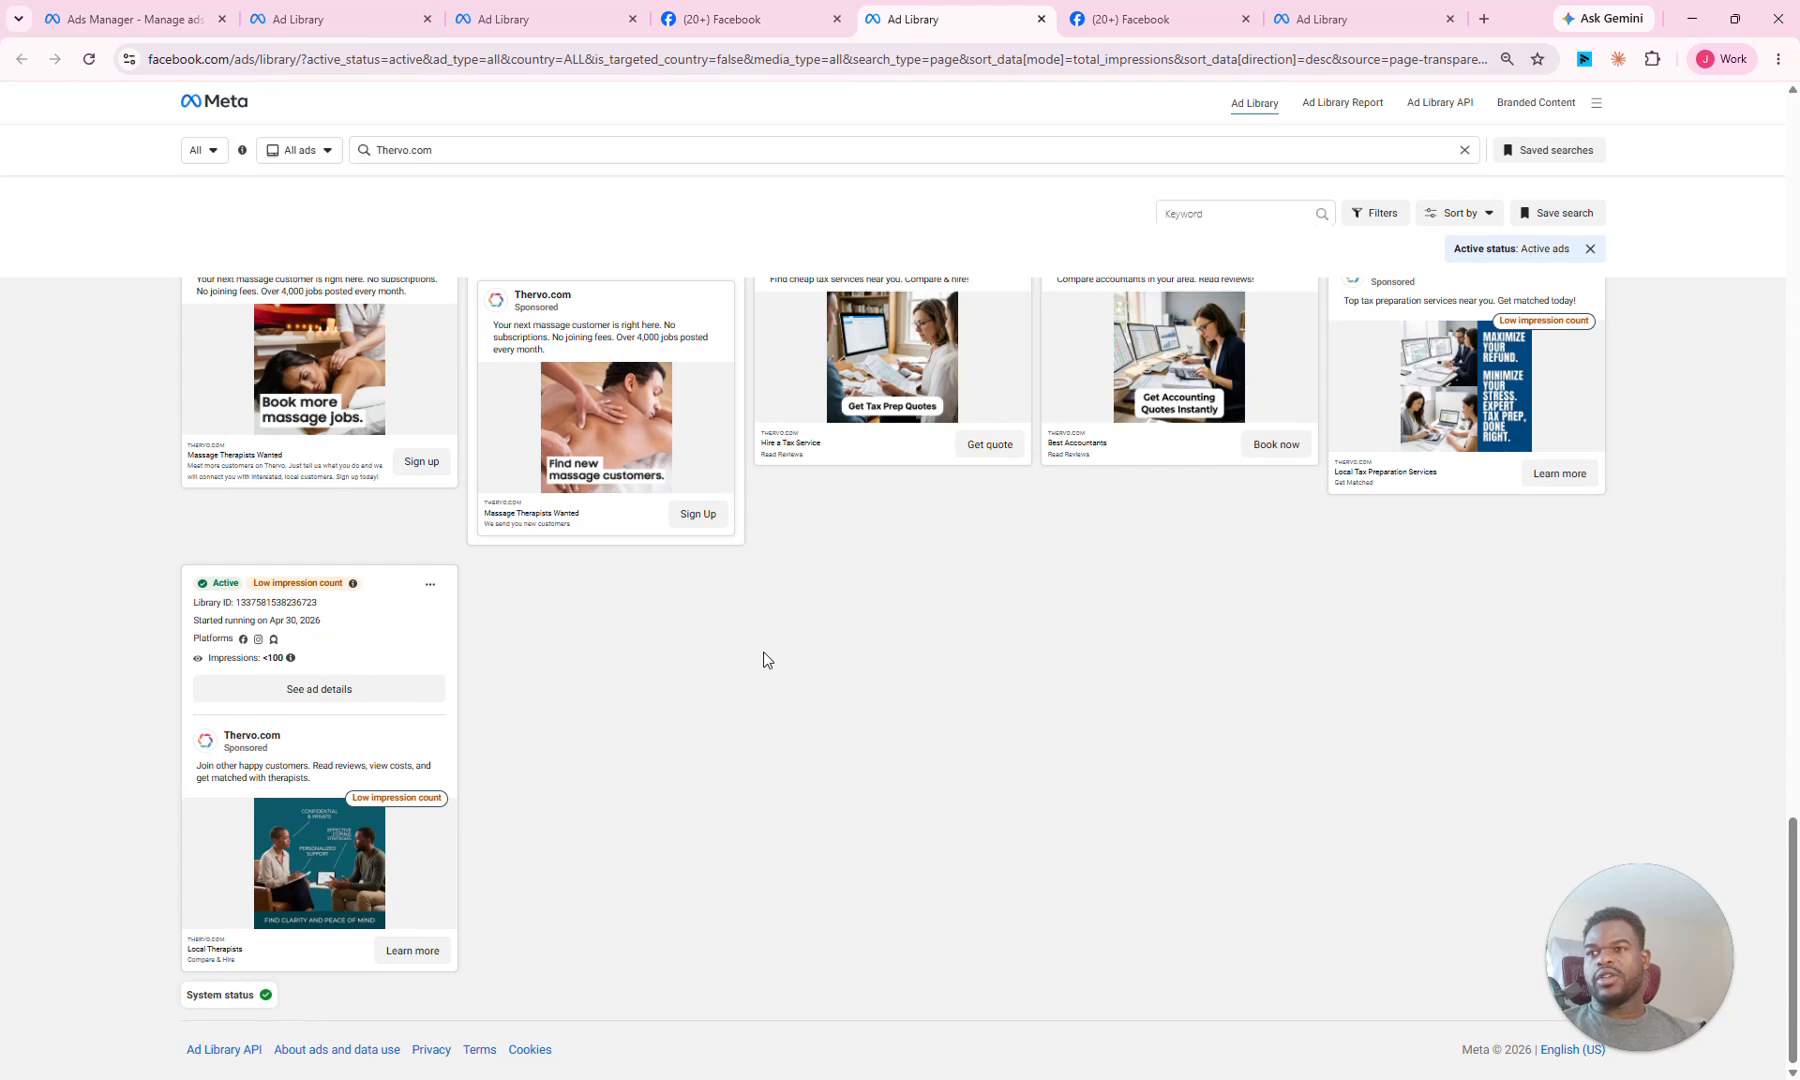
{"action": "scroll", "coordinate": [780, 660], "scroll_direction": "down", "scroll_amount": 10}
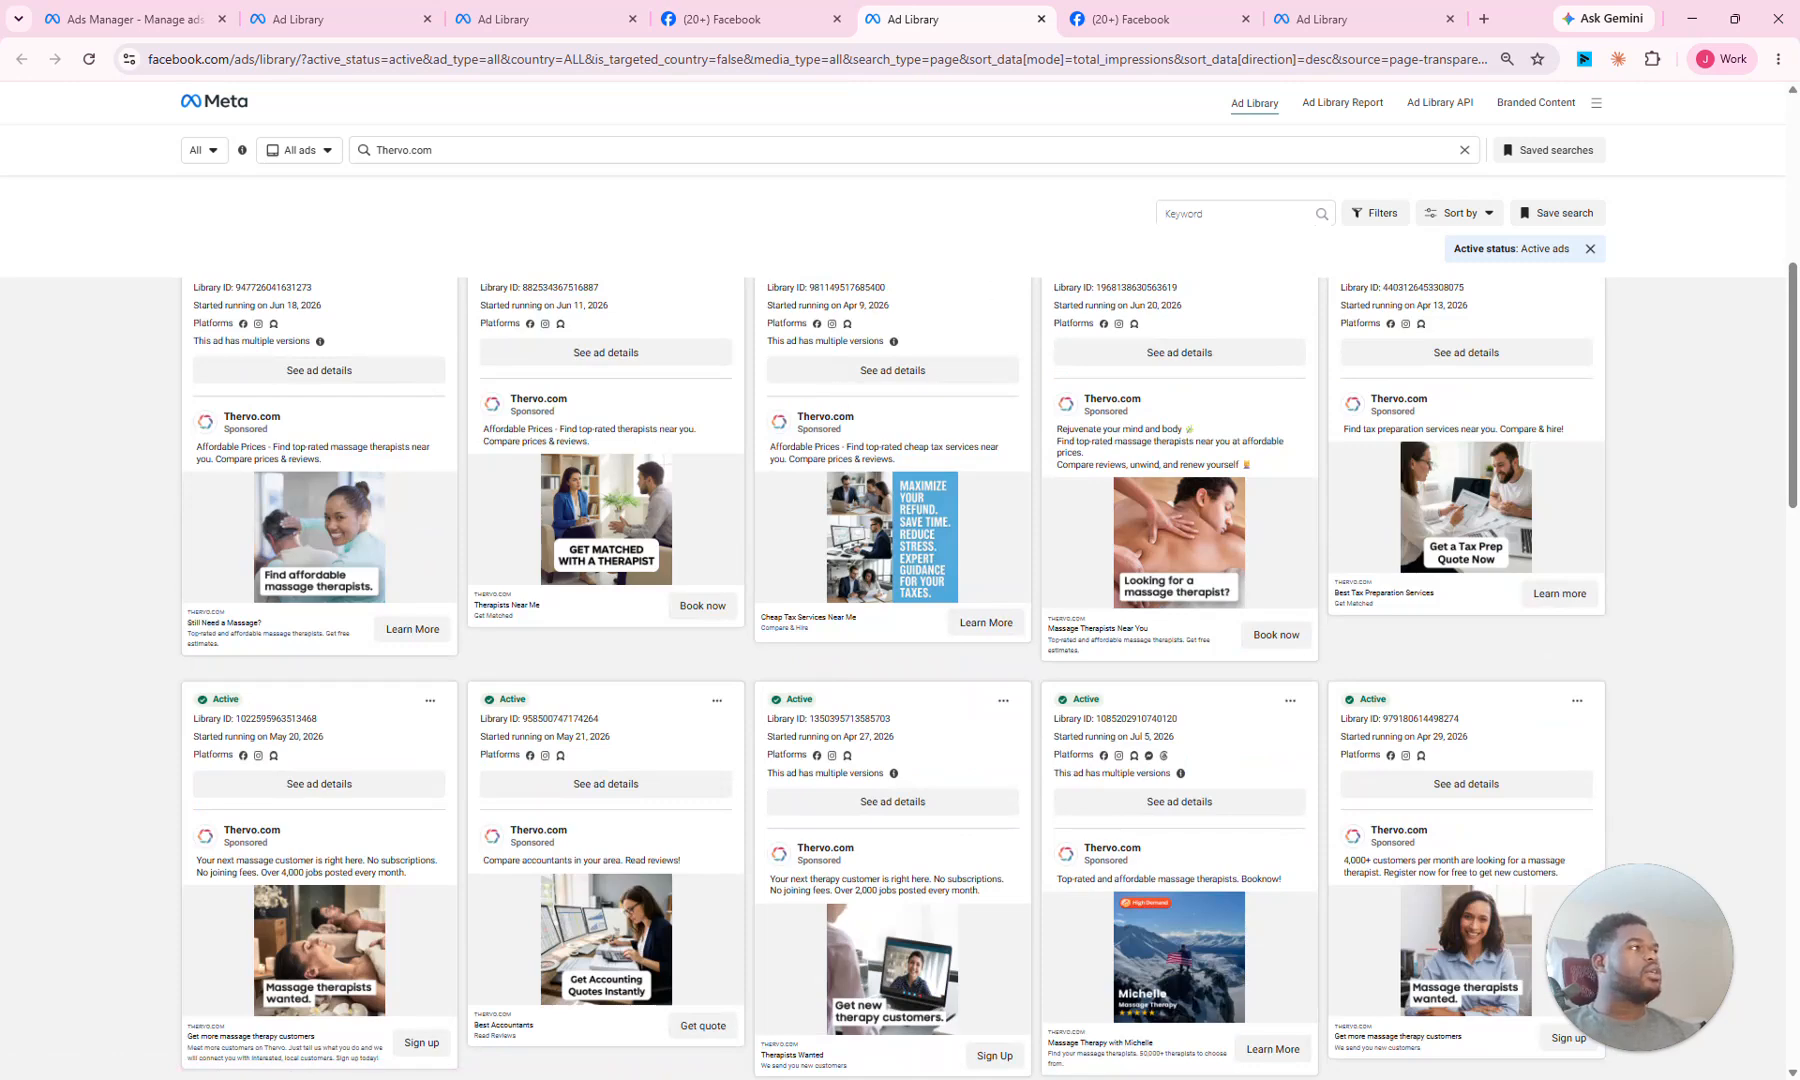
Step: Switch to Claude and find the analysis of the uploaded ad screenshots in the "Gmail time allocation summary" chat
{"action": "left_click_drag", "start_coordinate": [0, 140], "coordinate": [1259, 134]}
{"action": "scroll", "coordinate": [1053, 460], "scroll_direction": "up", "scroll_amount": 3}
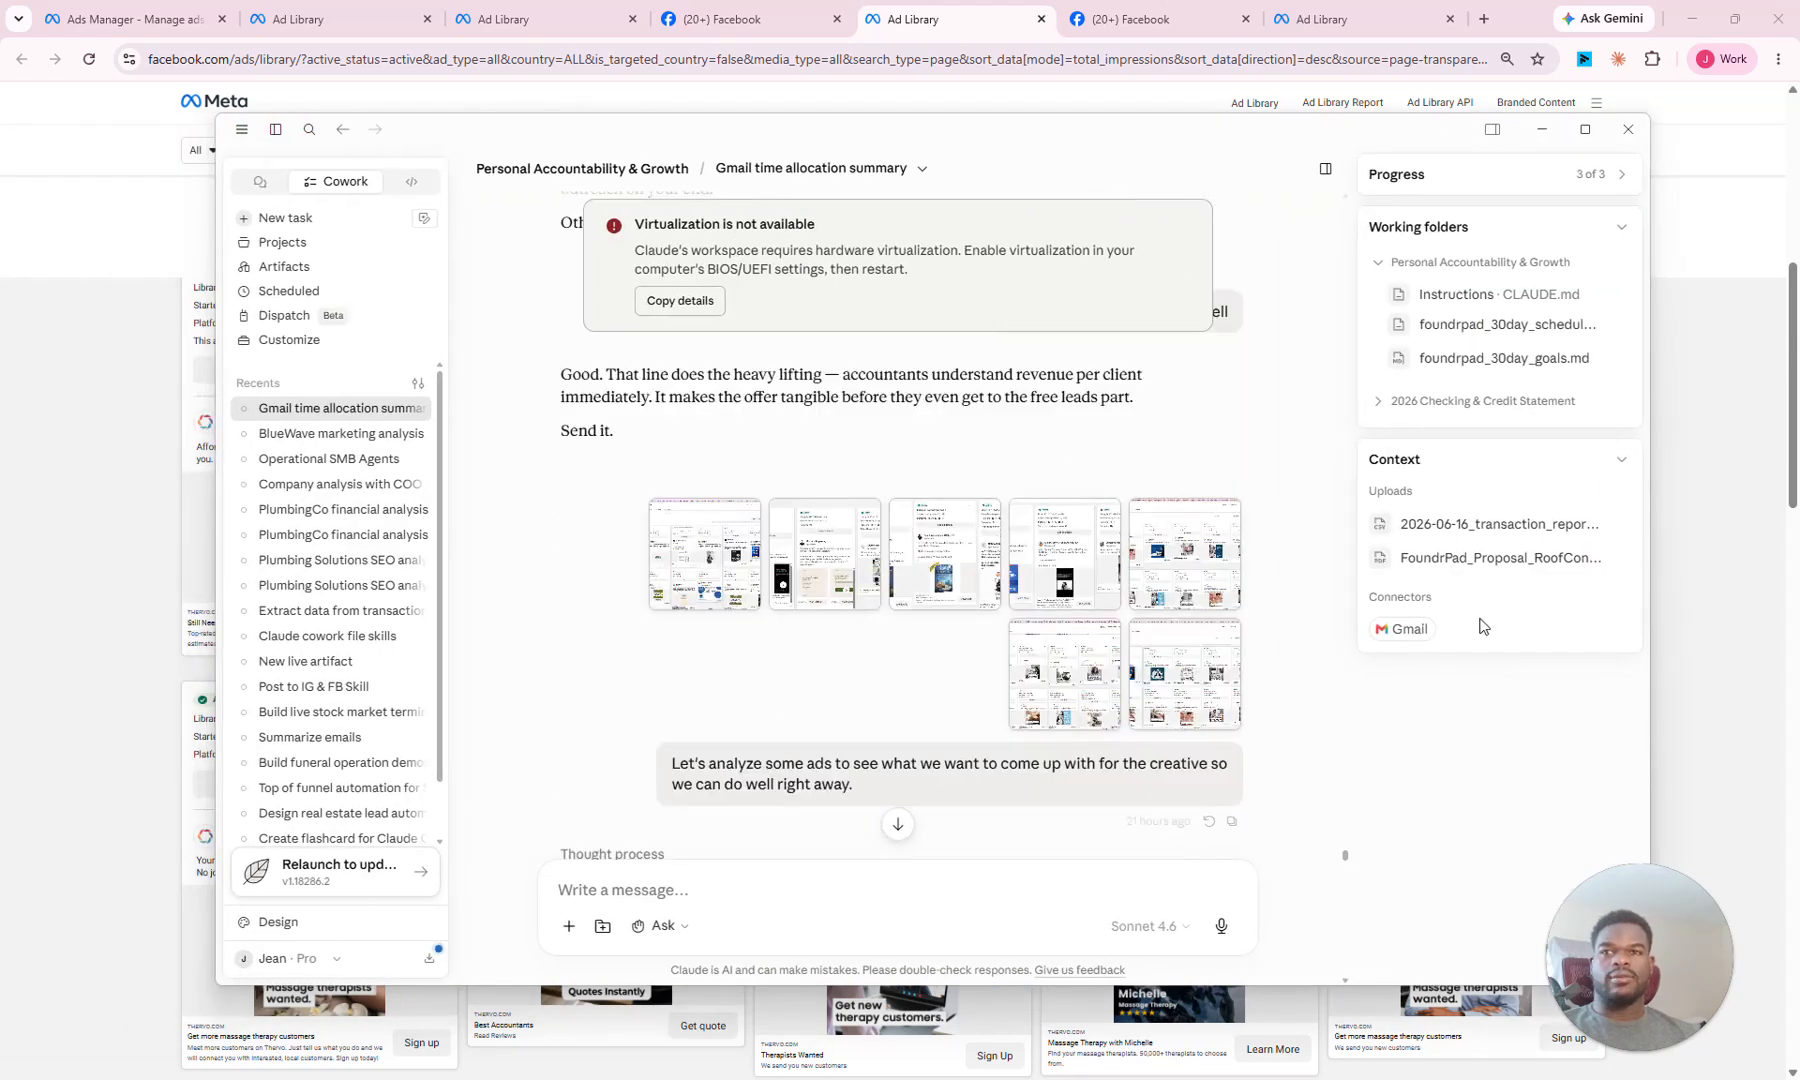
{"action": "scroll", "coordinate": [862, 595], "scroll_direction": "down", "scroll_amount": 2}
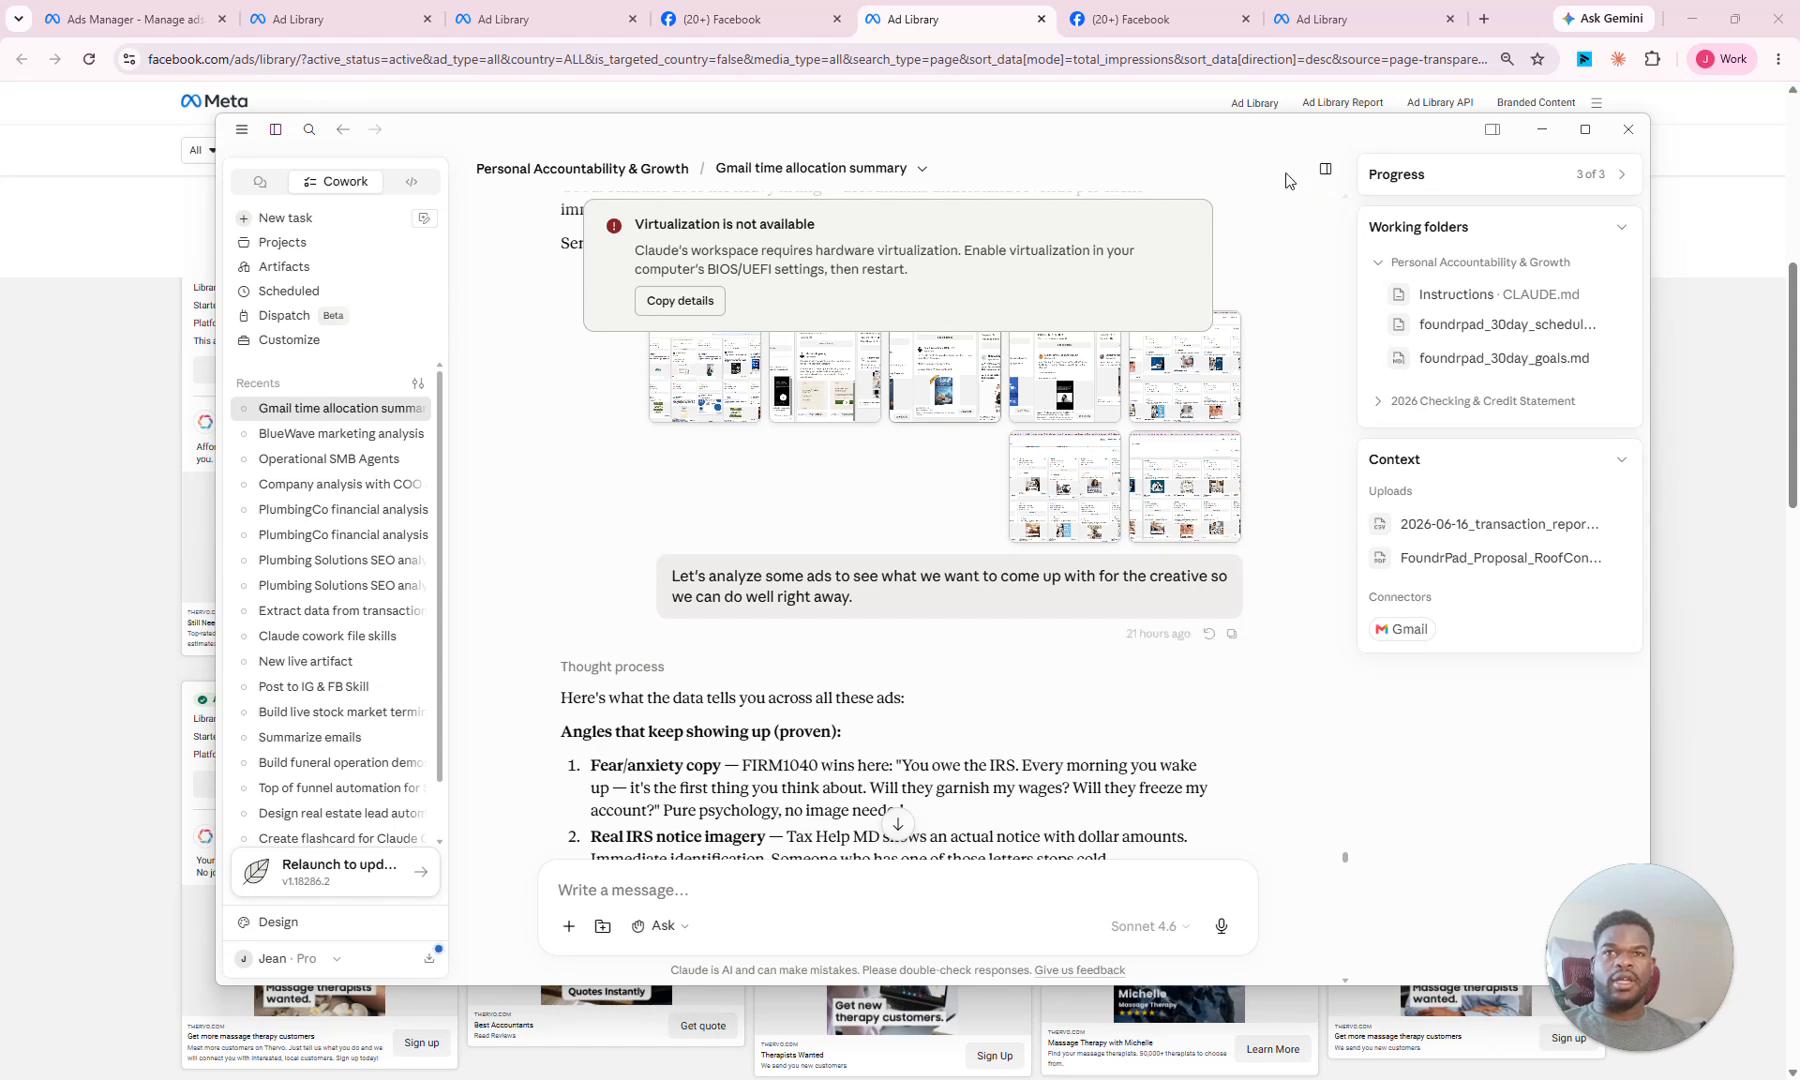
{"action": "scroll", "coordinate": [830, 577], "scroll_direction": "down", "scroll_amount": 3}
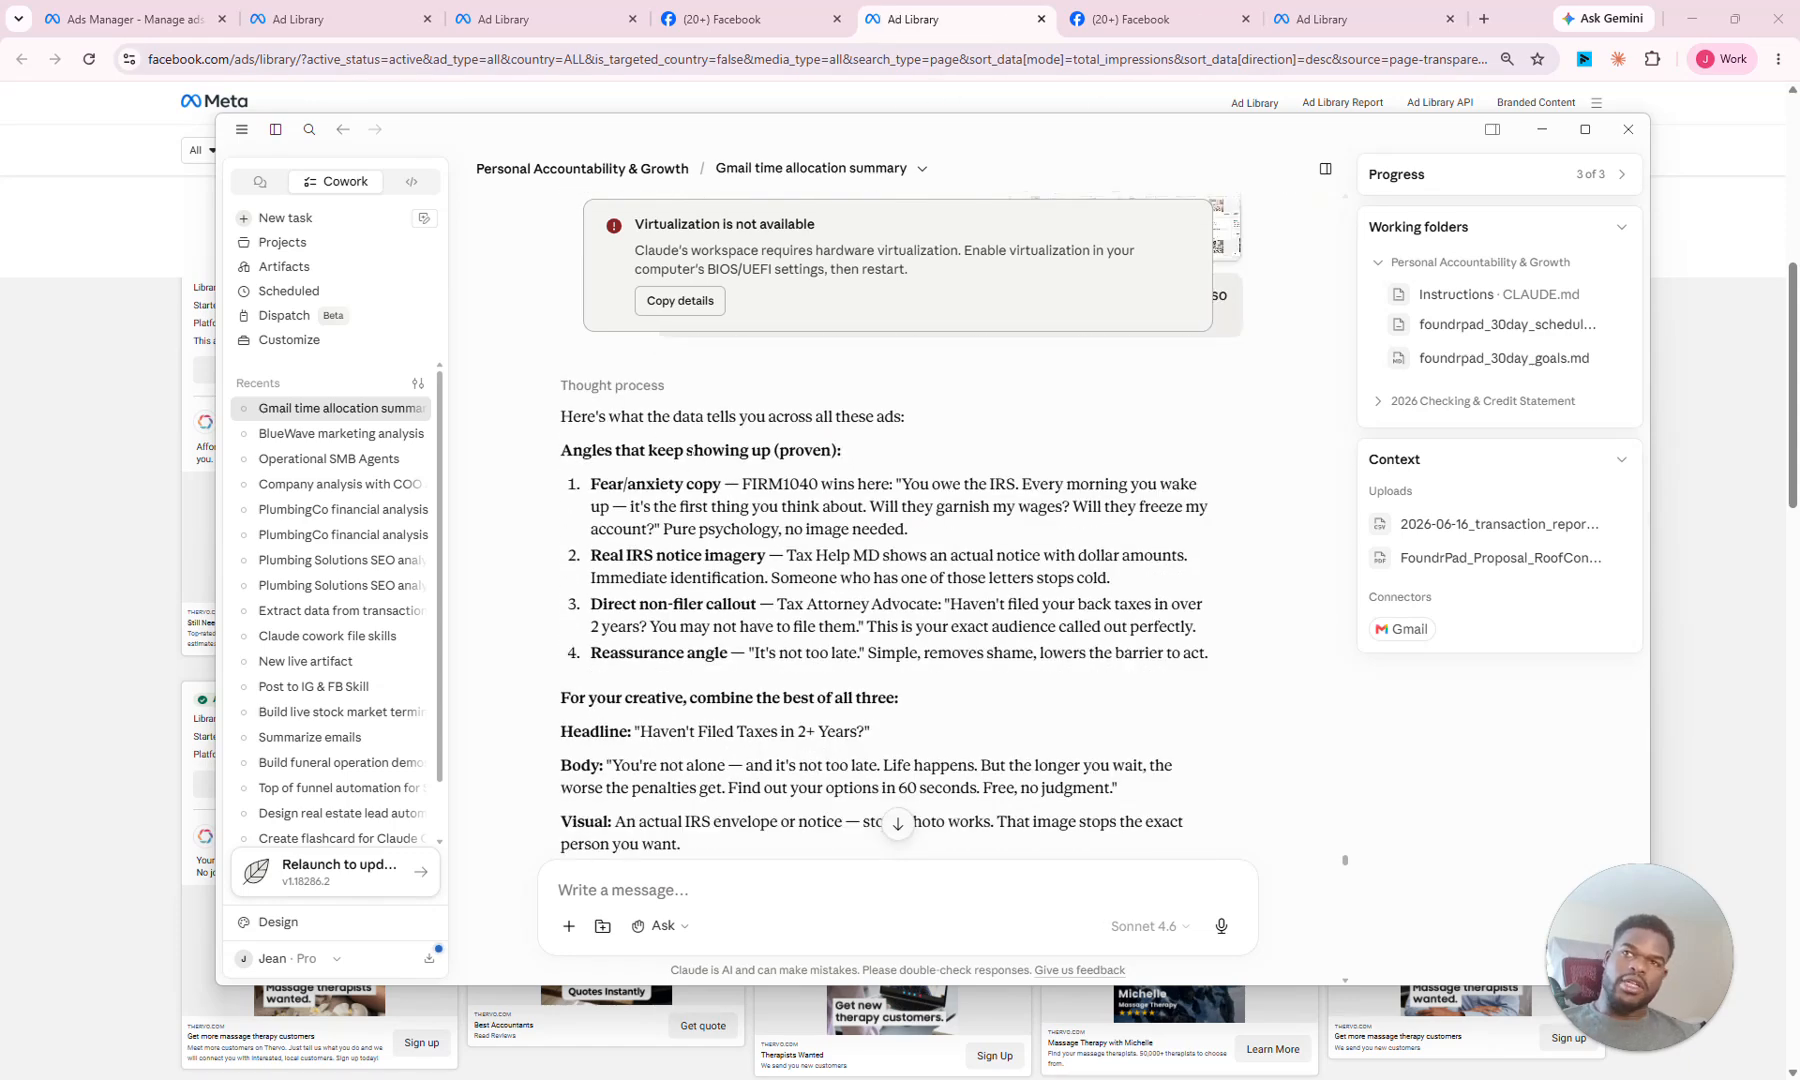
Step: Highlight the four proven ad angles in Claude's analysis and read the suggested headline, body, visual and CTA
{"action": "left_click_drag", "start_coordinate": [617, 486], "coordinate": [704, 486]}
{"action": "left_click_drag", "start_coordinate": [611, 556], "coordinate": [742, 556]}
{"action": "left_click_drag", "start_coordinate": [639, 604], "coordinate": [722, 604]}
{"action": "left_click_drag", "start_coordinate": [630, 652], "coordinate": [678, 652]}
{"action": "scroll", "coordinate": [738, 567], "scroll_direction": "down", "scroll_amount": 4}
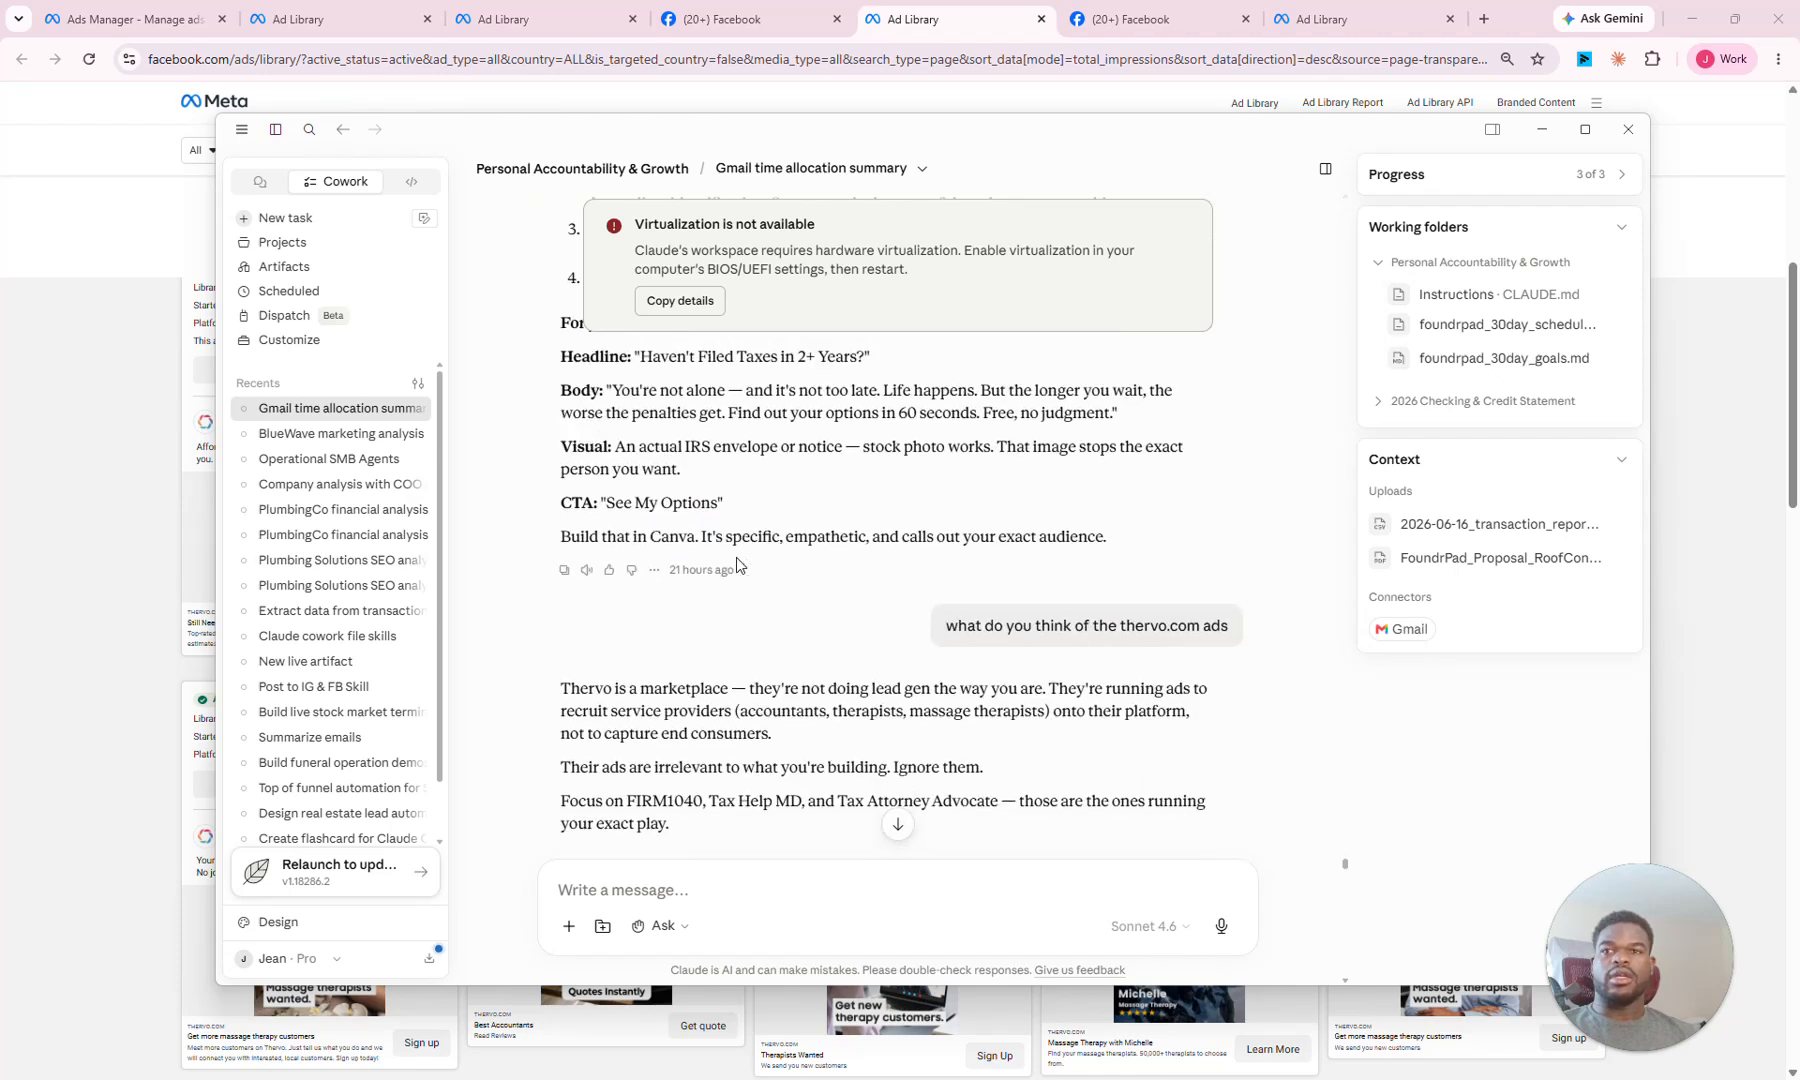
Step: Highlight the question about the thervo.com ads and review Claude's reply together with the ad screenshots sent in response
{"action": "scroll", "coordinate": [777, 553], "scroll_direction": "up", "scroll_amount": 1}
{"action": "left_click_drag", "start_coordinate": [968, 719], "coordinate": [1190, 719]}
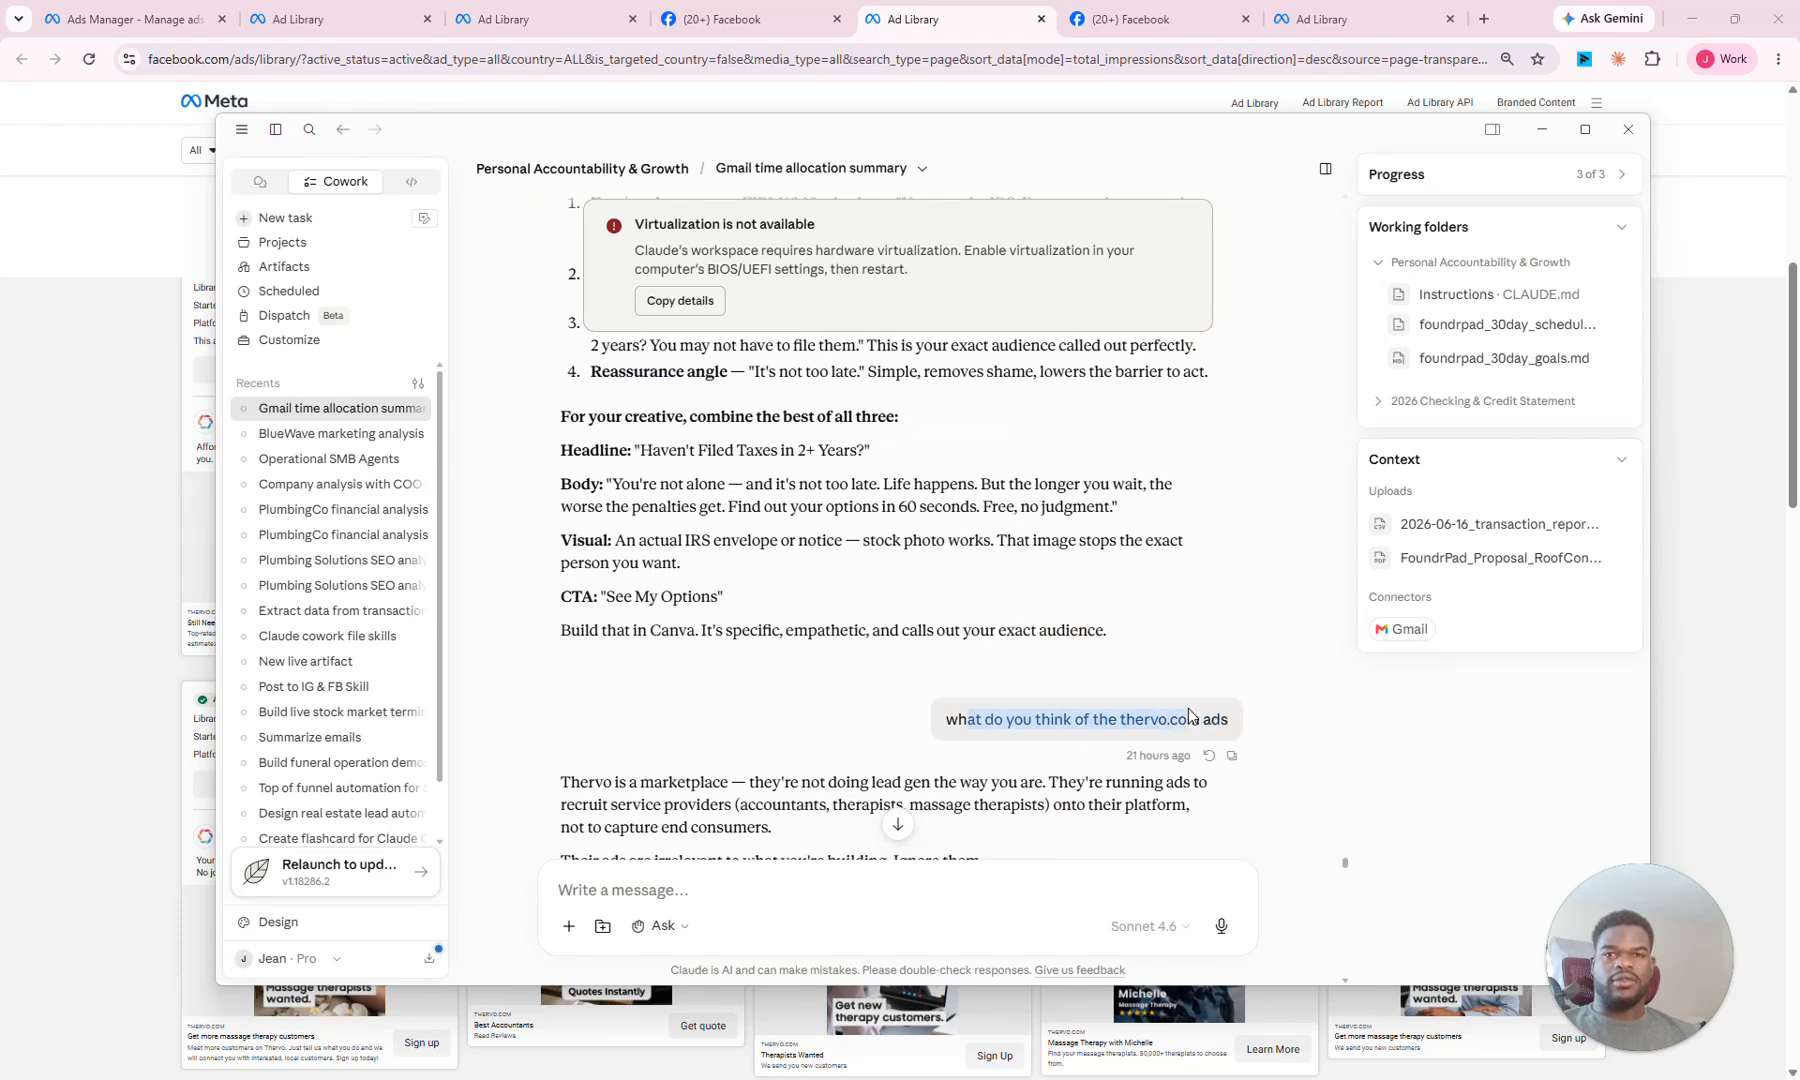
{"action": "scroll", "coordinate": [740, 557], "scroll_direction": "up", "scroll_amount": 2}
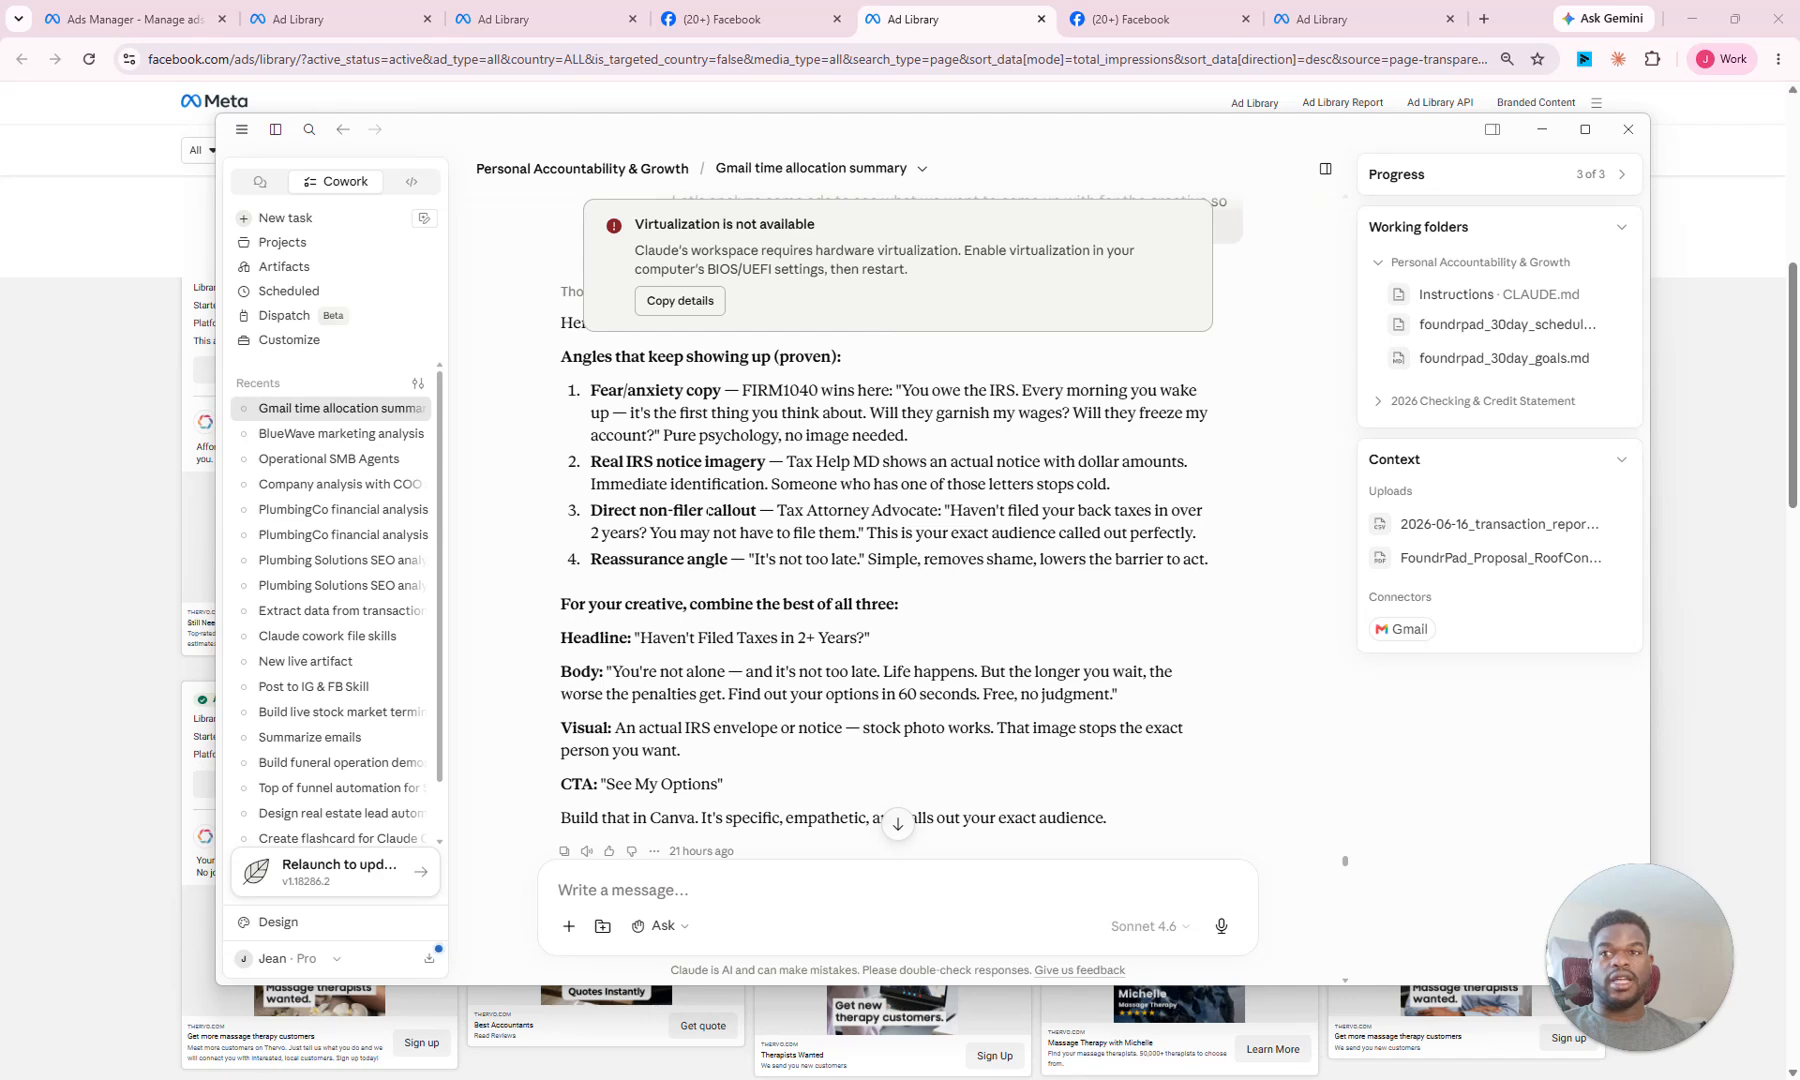
{"action": "scroll", "coordinate": [661, 447], "scroll_direction": "down", "scroll_amount": 6}
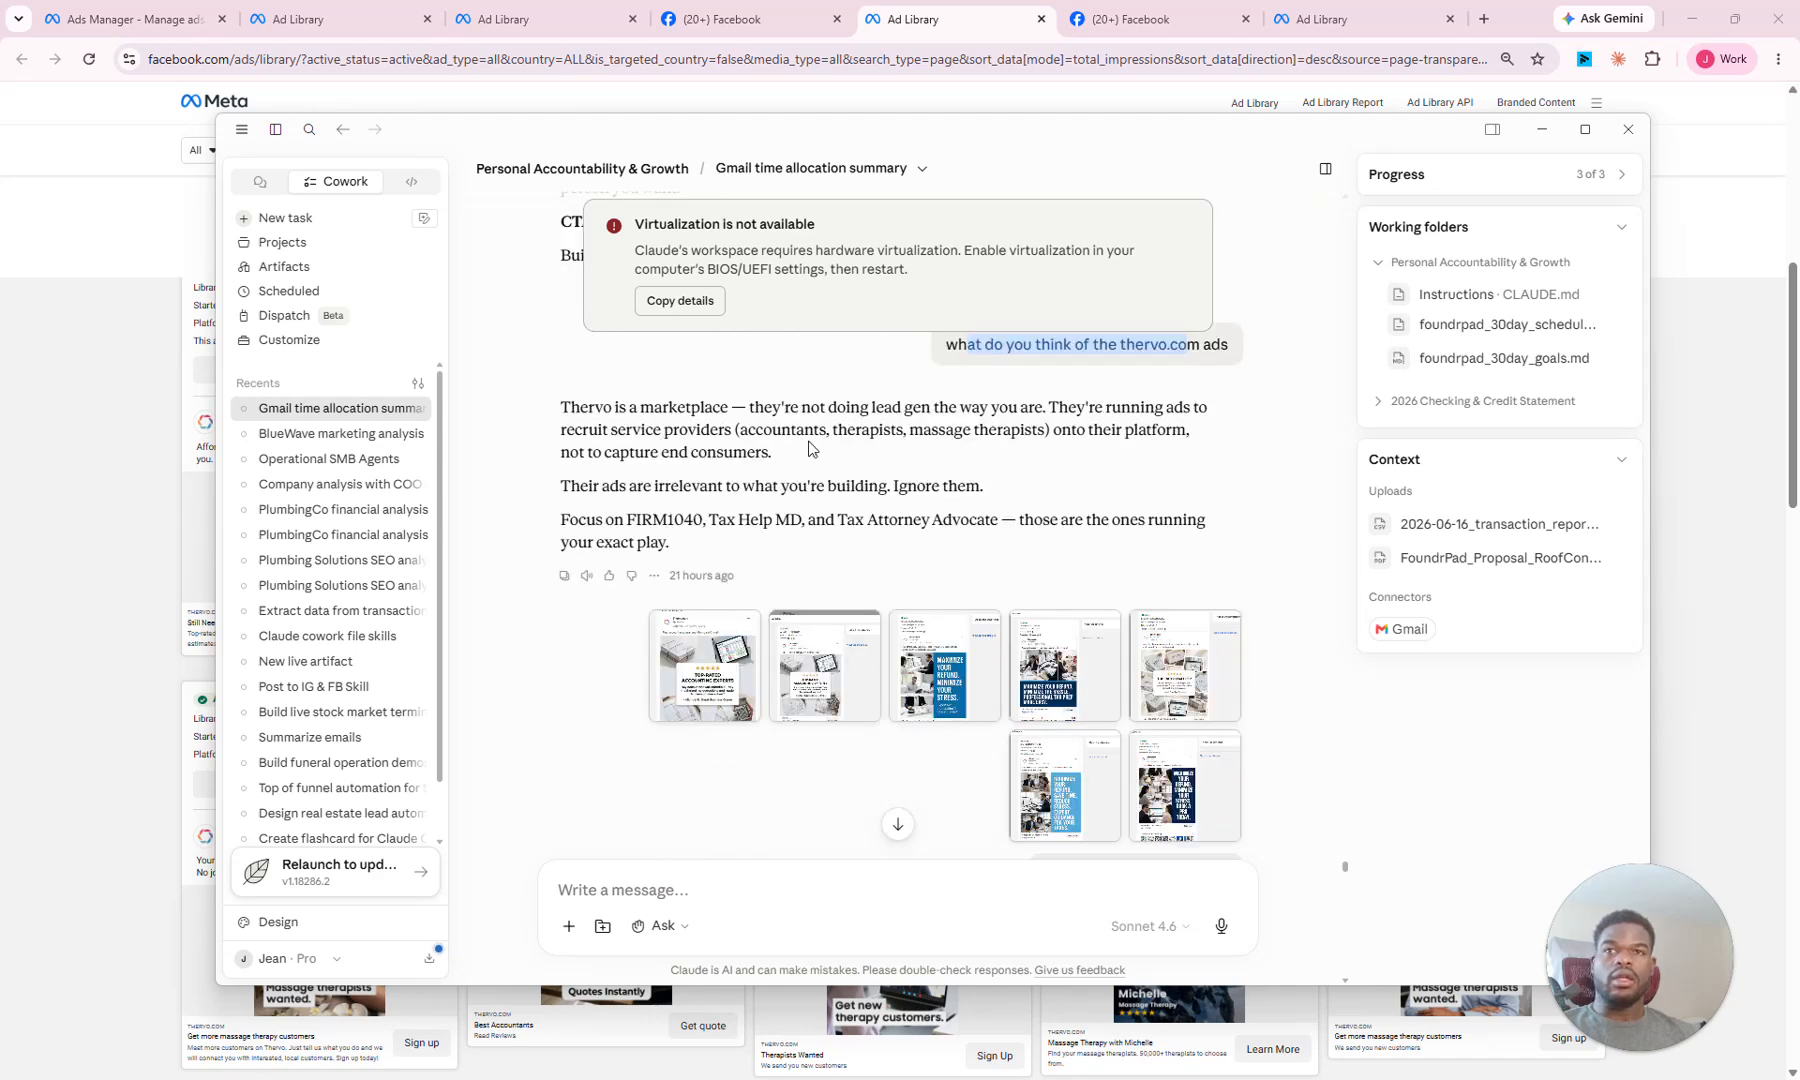
{"action": "scroll", "coordinate": [810, 449], "scroll_direction": "down", "scroll_amount": 3}
{"action": "scroll", "coordinate": [842, 364], "scroll_direction": "up", "scroll_amount": 3}
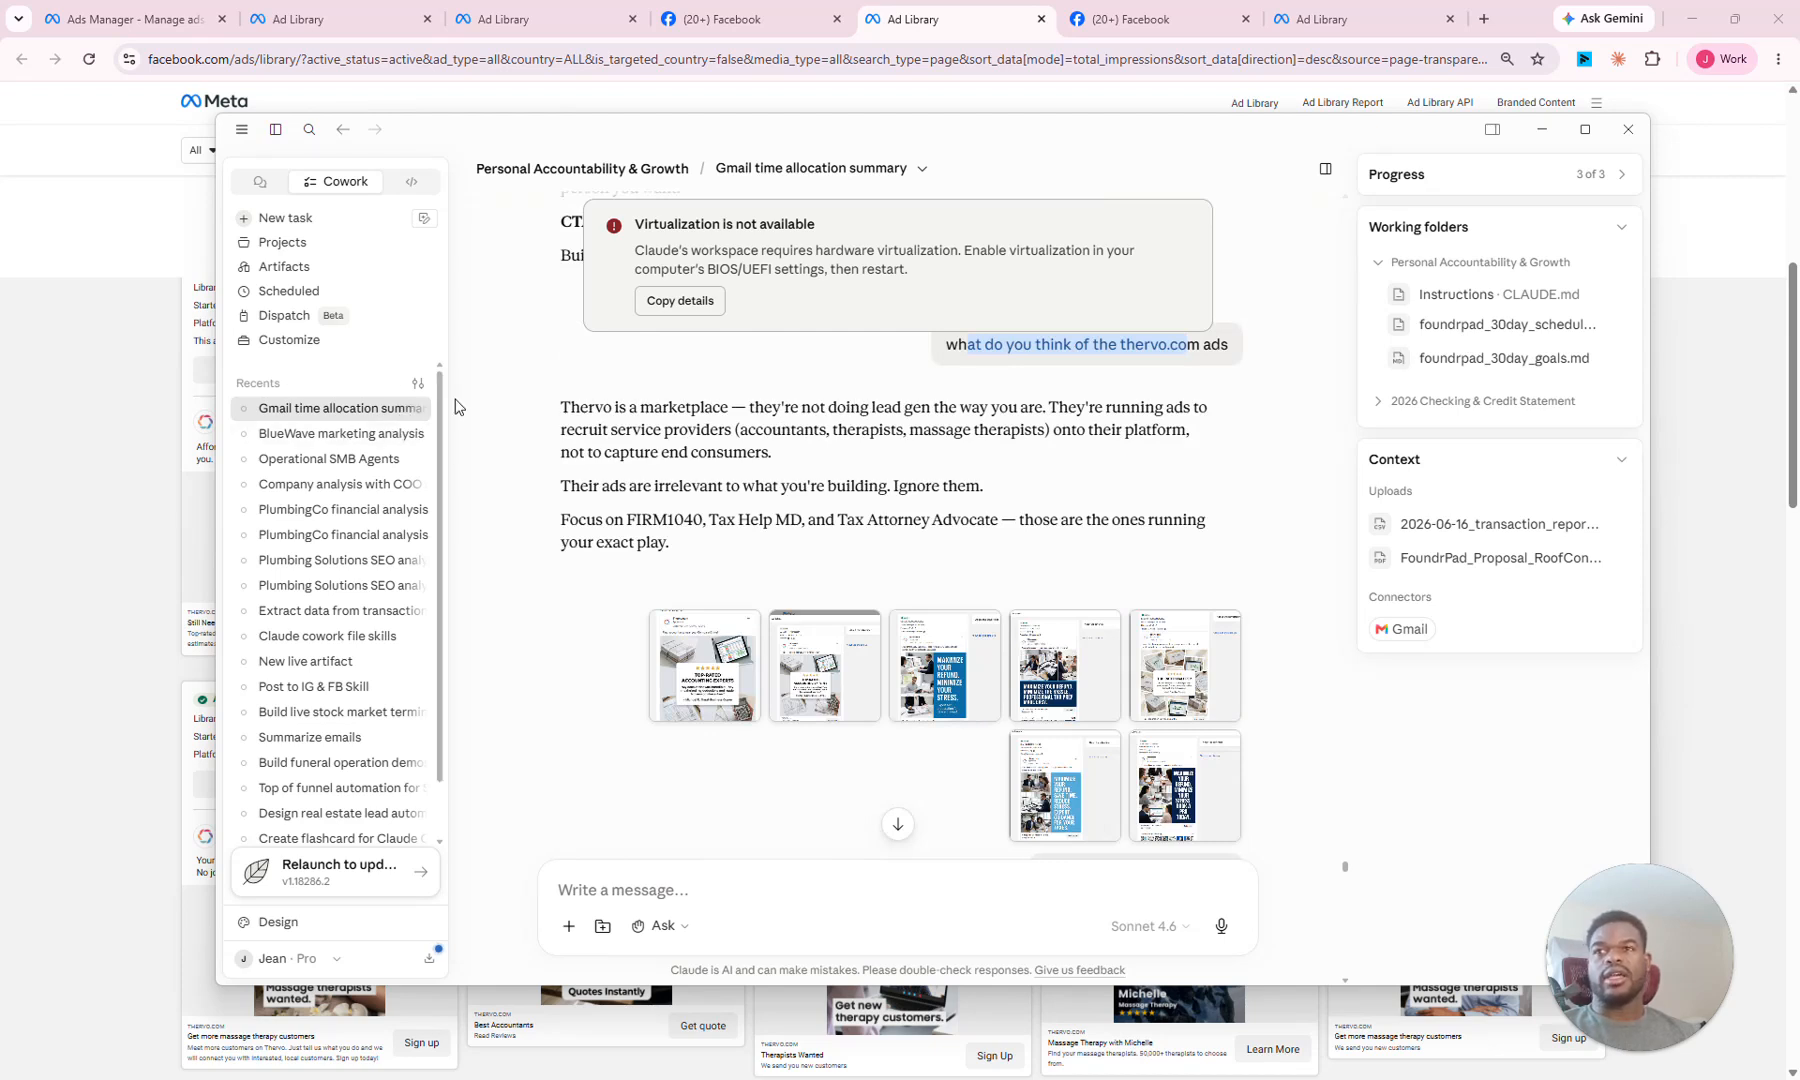
Step: Hide the chat sidebar and review the follow-up messages defending the Thervo ads as winning creatives
{"action": "left_click_drag", "start_coordinate": [450, 400], "coordinate": [412, 400]}
{"action": "left_click", "coordinate": [277, 130]}
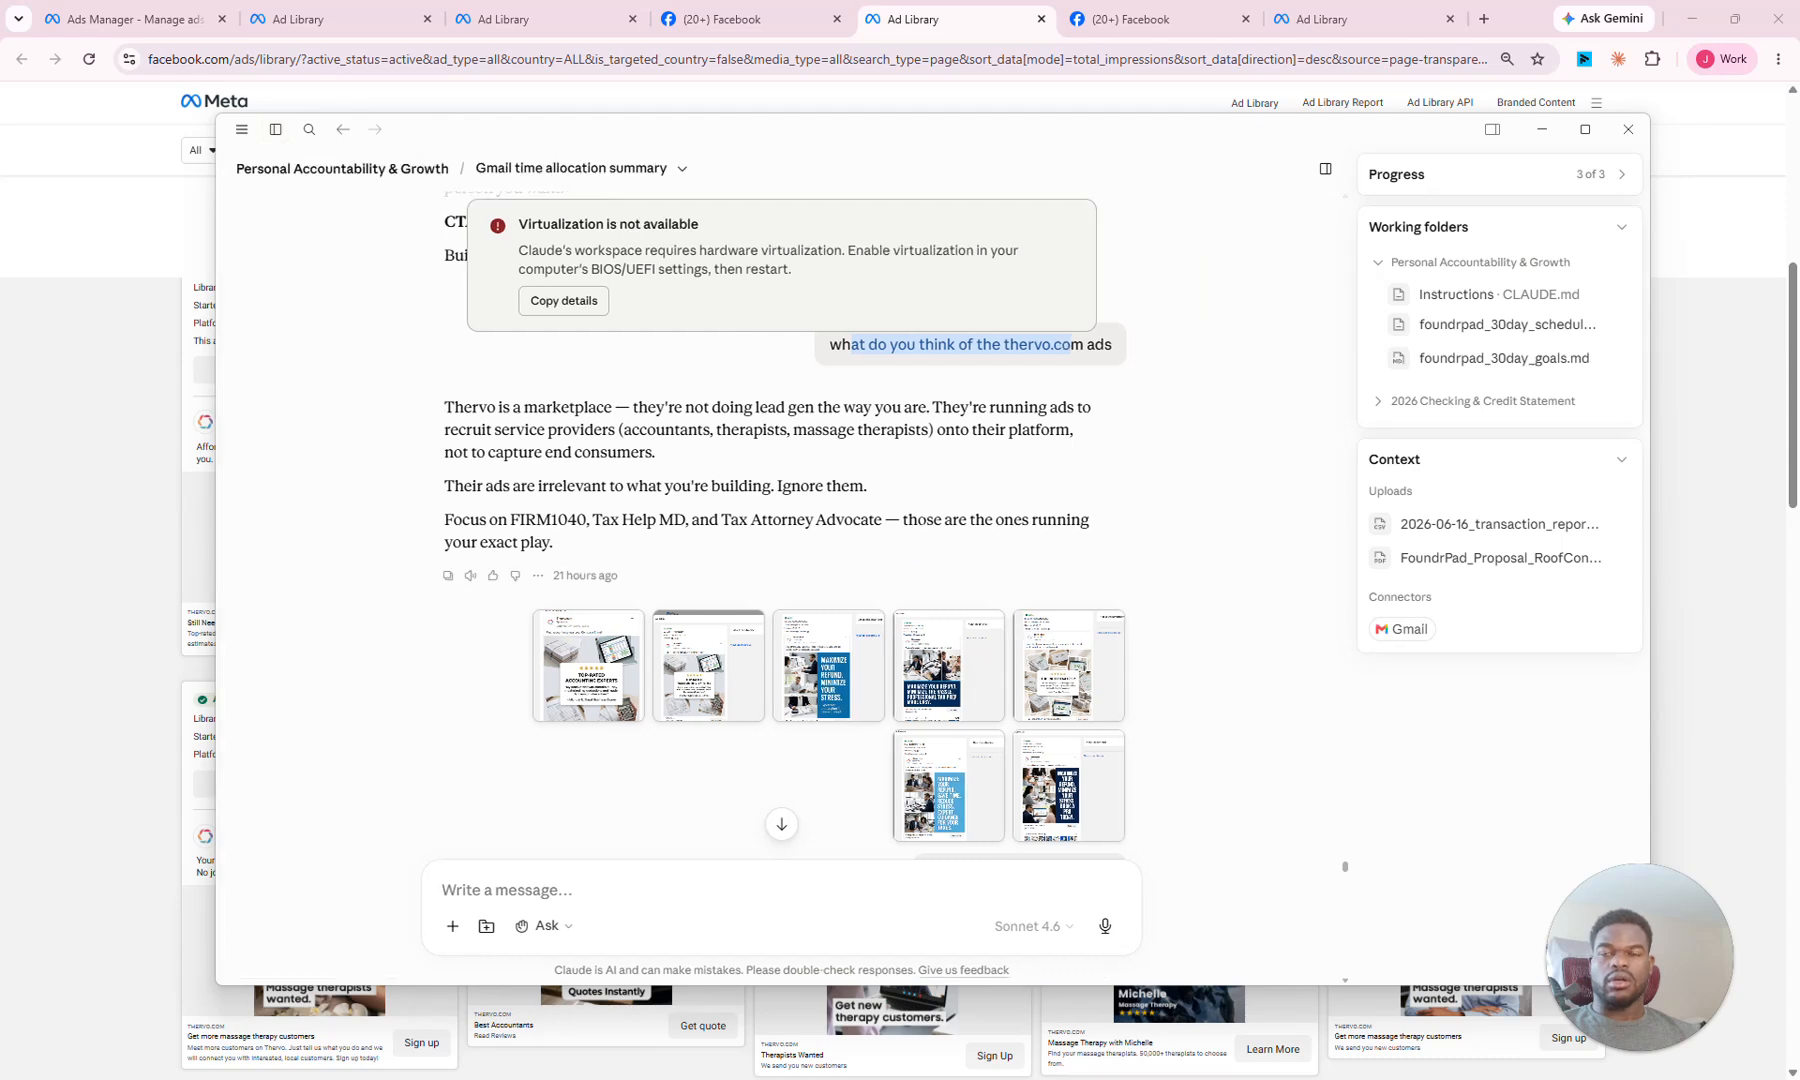
{"action": "scroll", "coordinate": [856, 538], "scroll_direction": "down", "scroll_amount": 3}
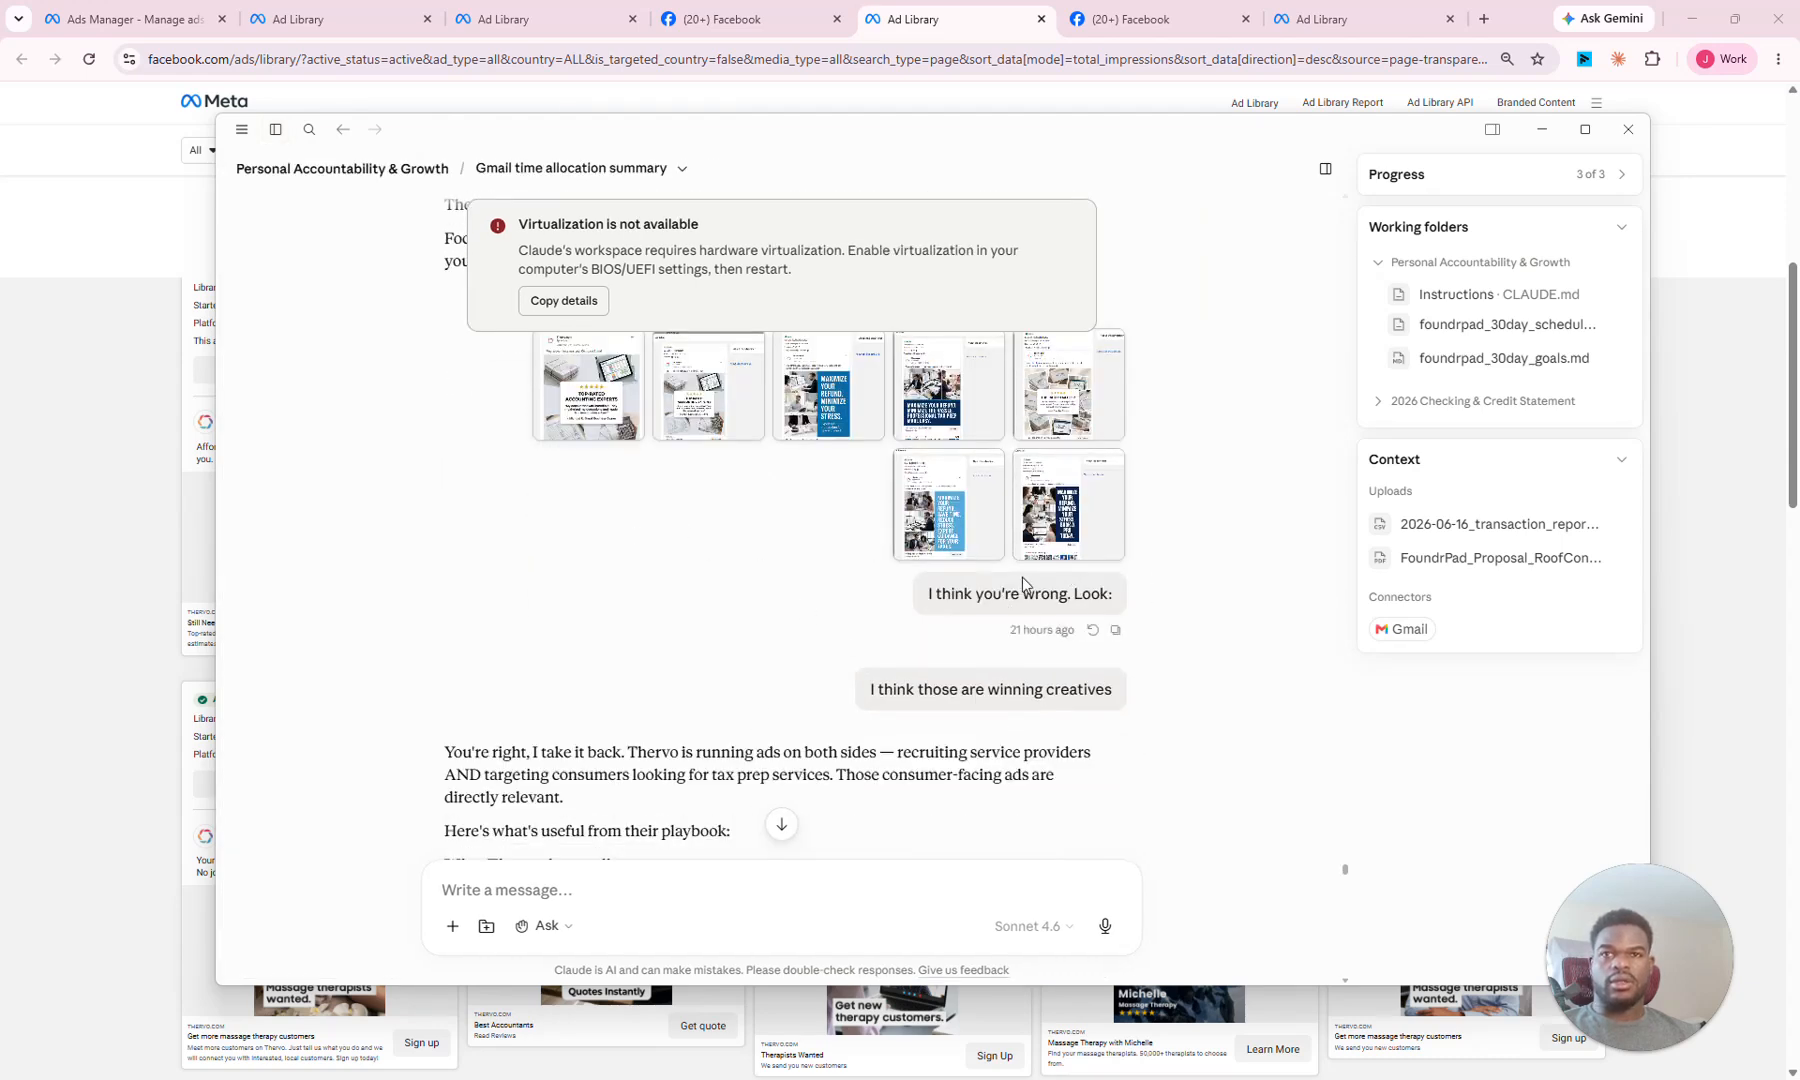
{"action": "scroll", "coordinate": [1033, 588], "scroll_direction": "up", "scroll_amount": 3}
{"action": "left_click_drag", "start_coordinate": [721, 520], "coordinate": [903, 520]}
{"action": "scroll", "coordinate": [1000, 625], "scroll_direction": "down", "scroll_amount": 3}
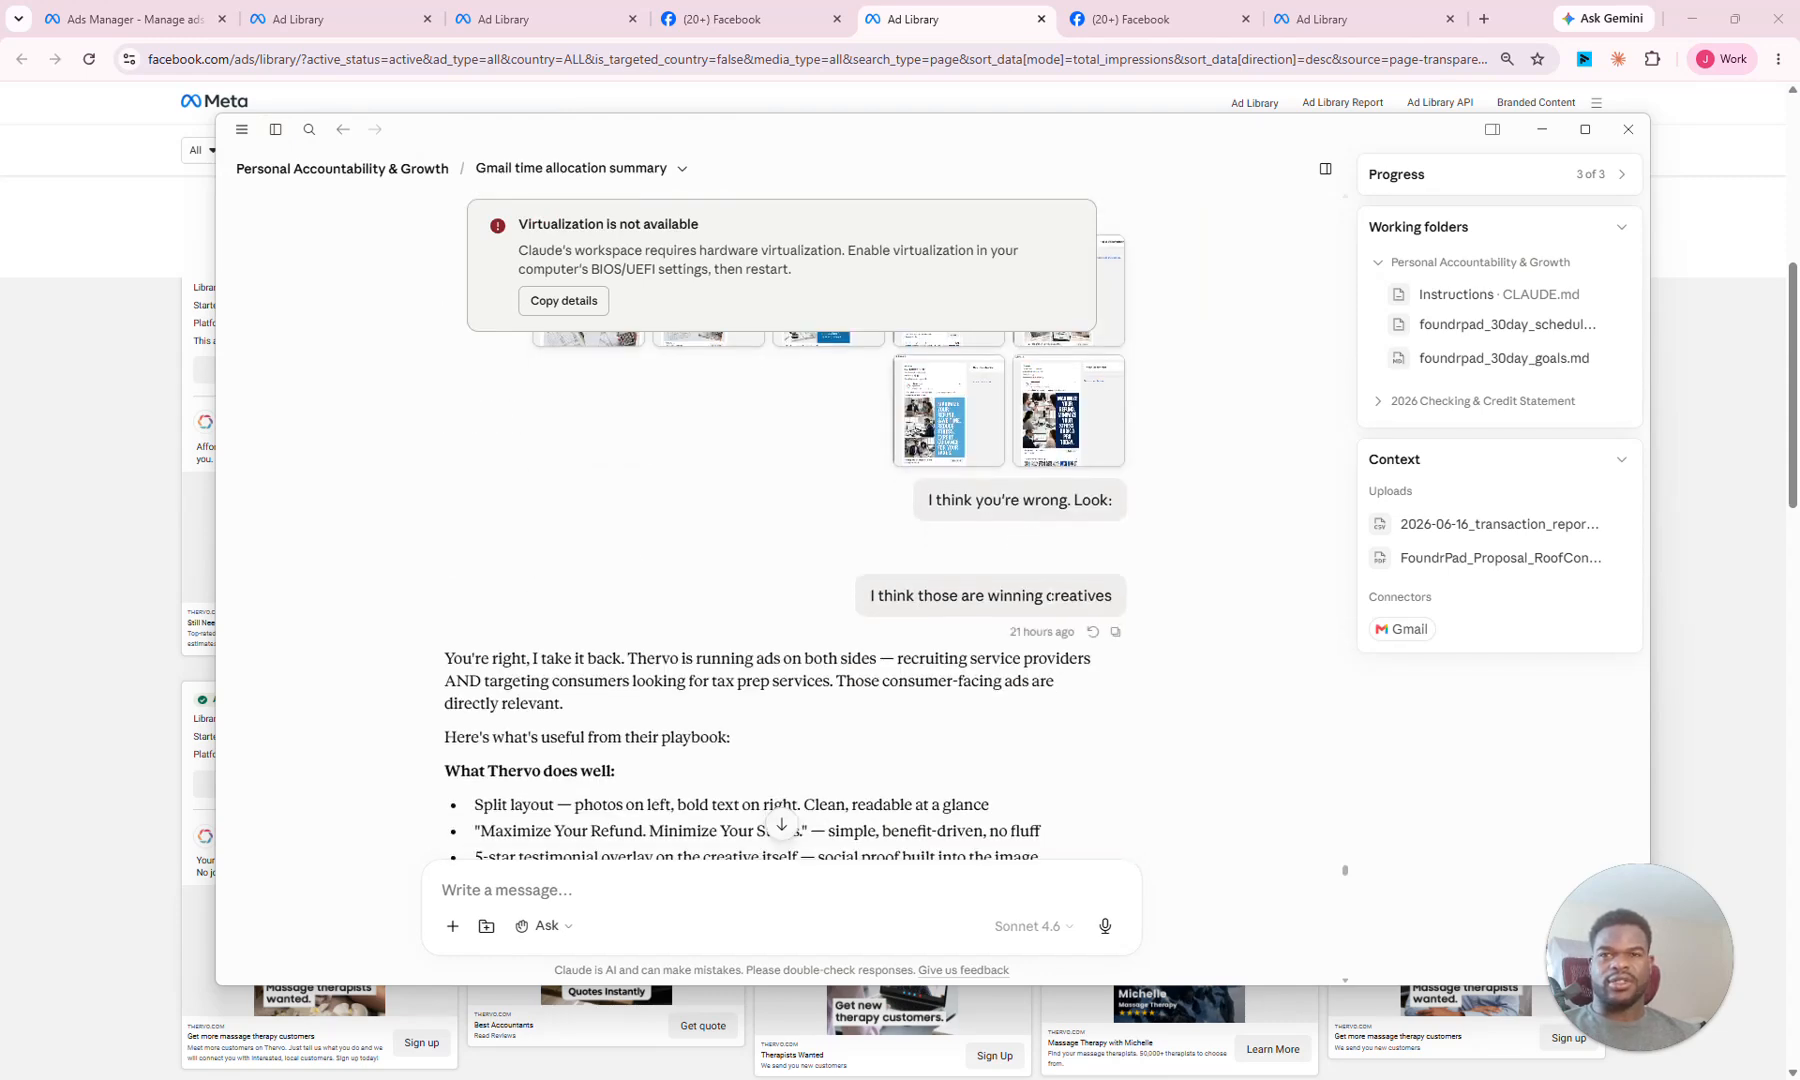
Step: Read Claude's revised Thervo analysis, highlighting points under "What Thervo does well", and continue to the Claude Design prompt request
{"action": "scroll", "coordinate": [577, 598], "scroll_direction": "down", "scroll_amount": 3}
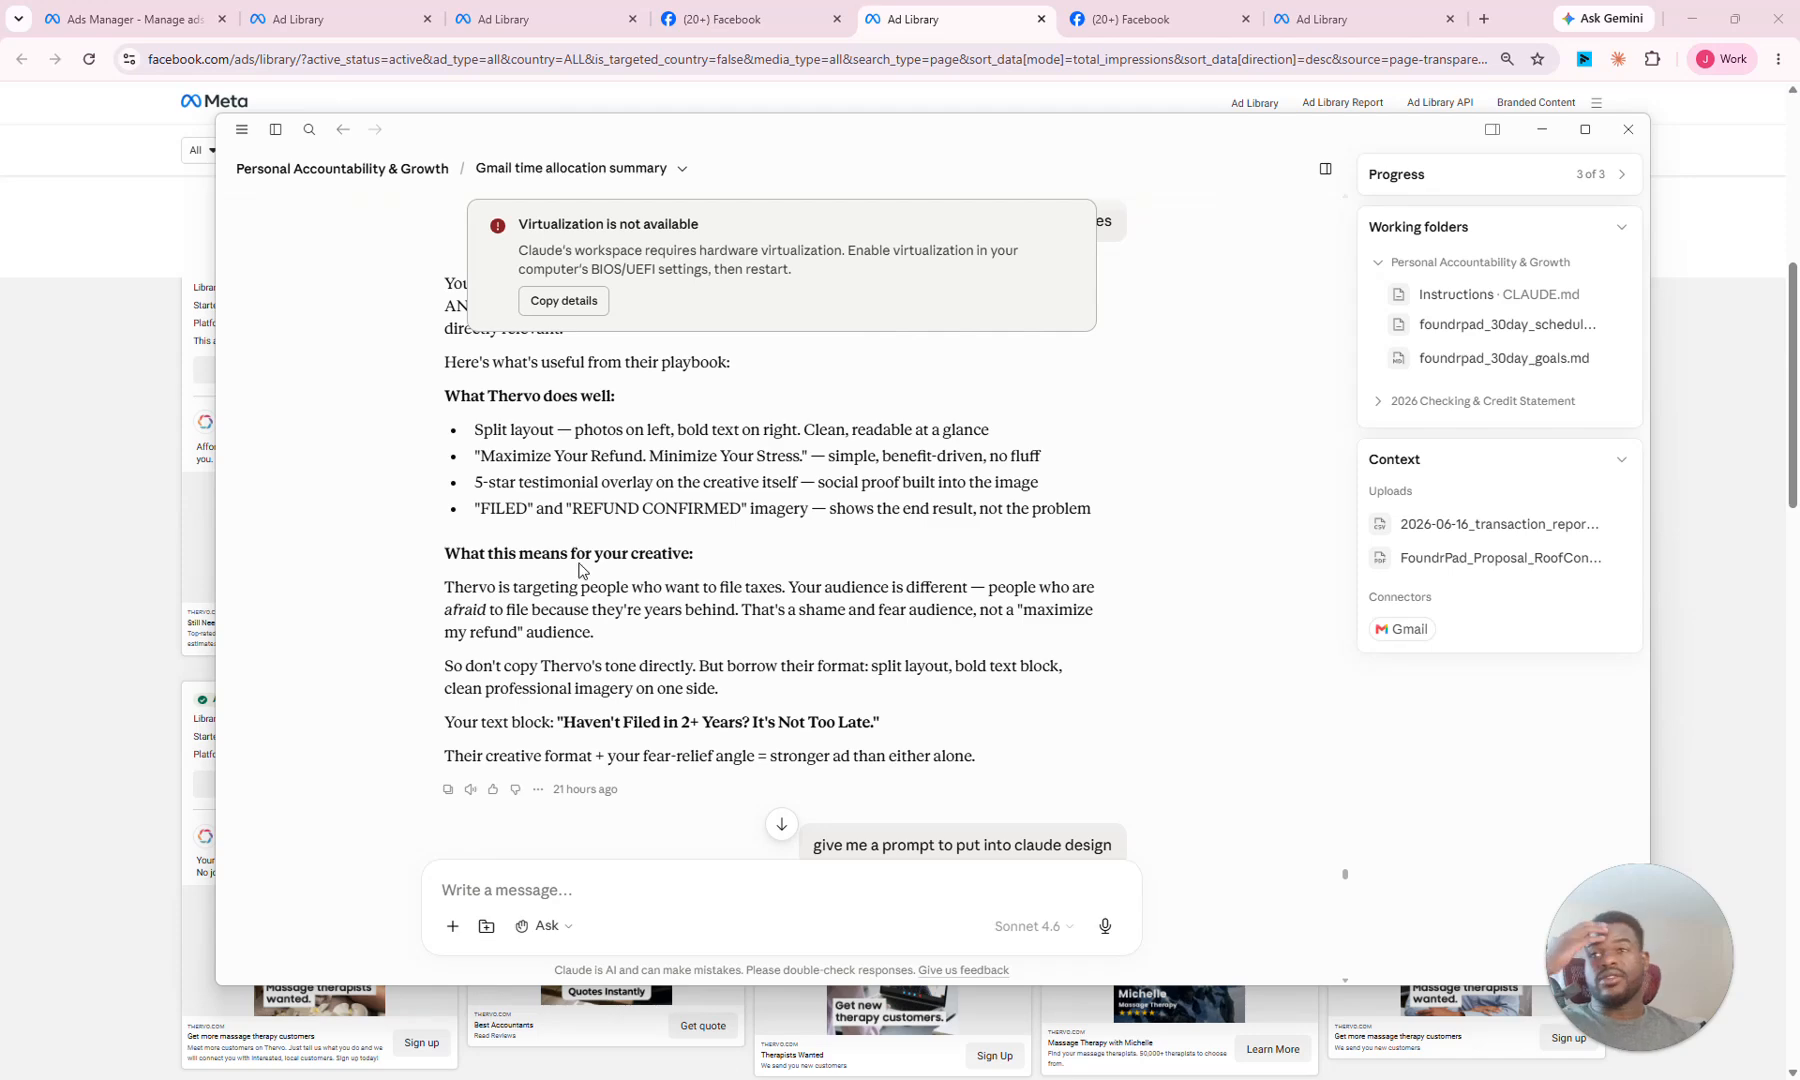
{"action": "scroll", "coordinate": [580, 568], "scroll_direction": "up", "scroll_amount": 3}
{"action": "scroll", "coordinate": [615, 612], "scroll_direction": "down", "scroll_amount": 2}
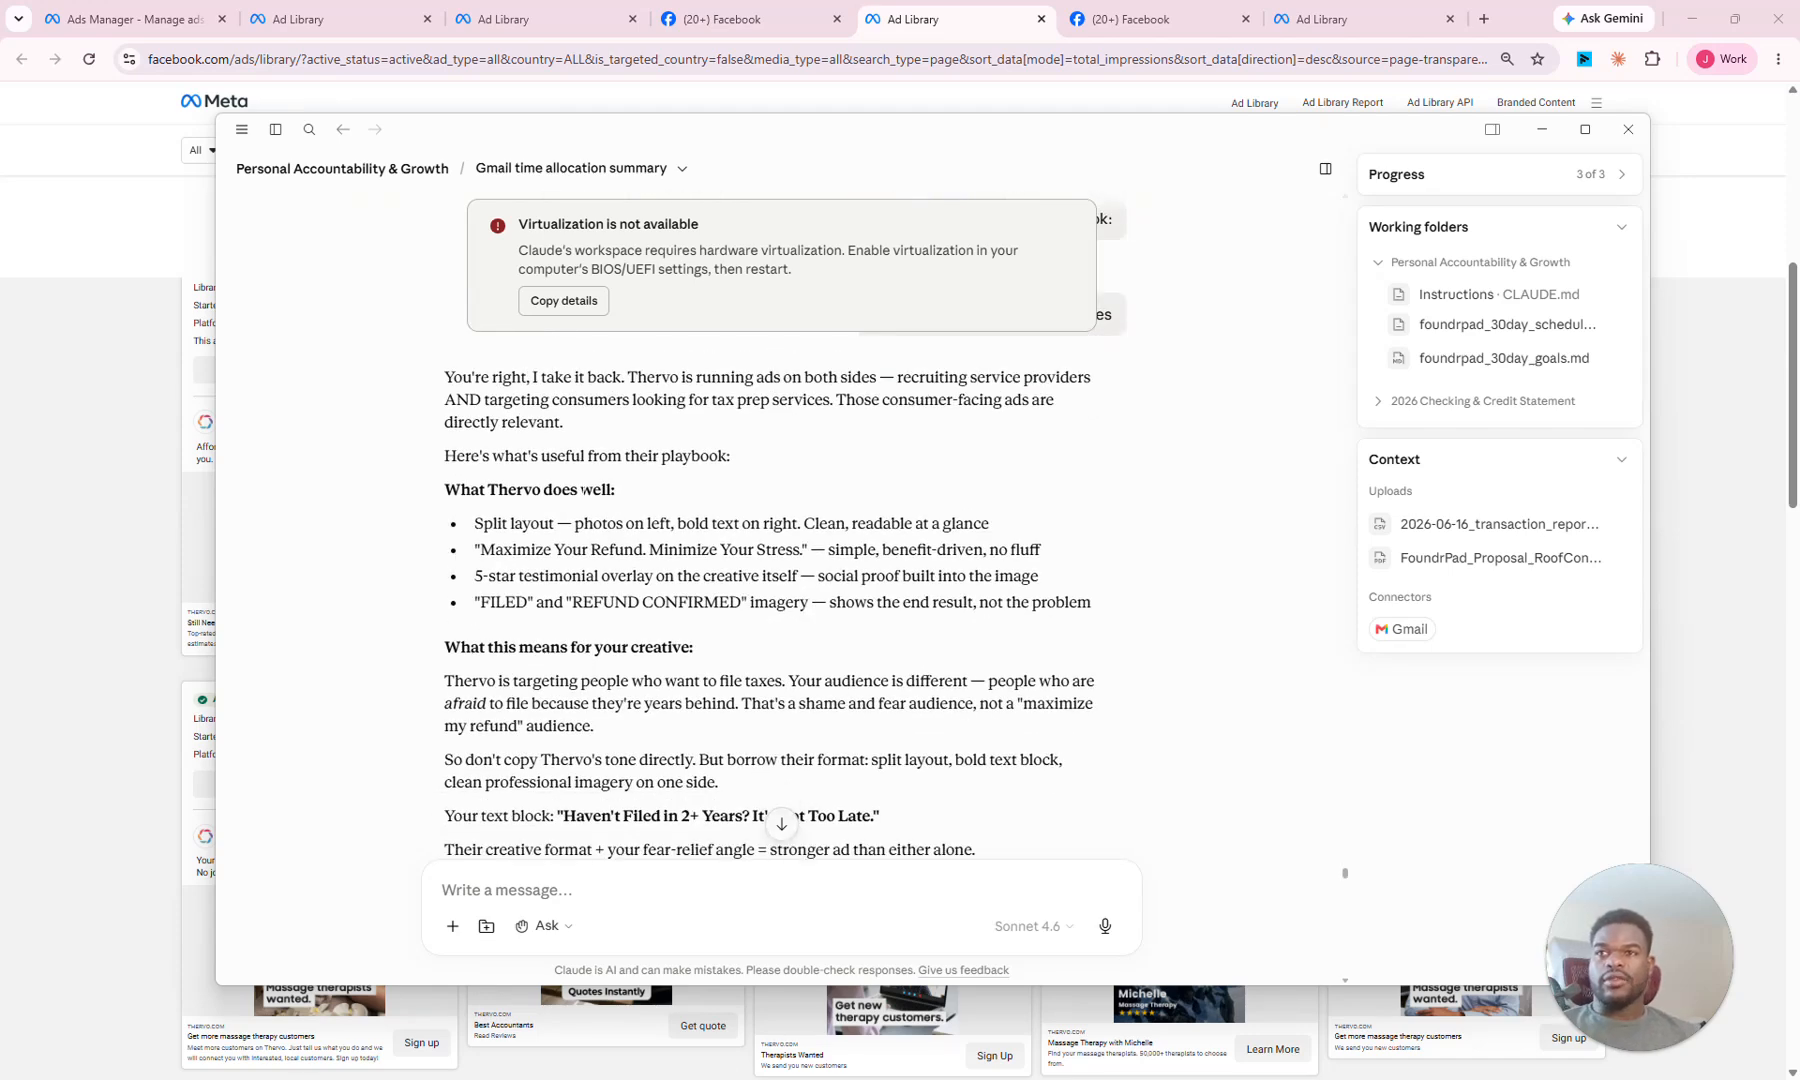
{"action": "left_click_drag", "start_coordinate": [484, 523], "coordinate": [755, 549]}
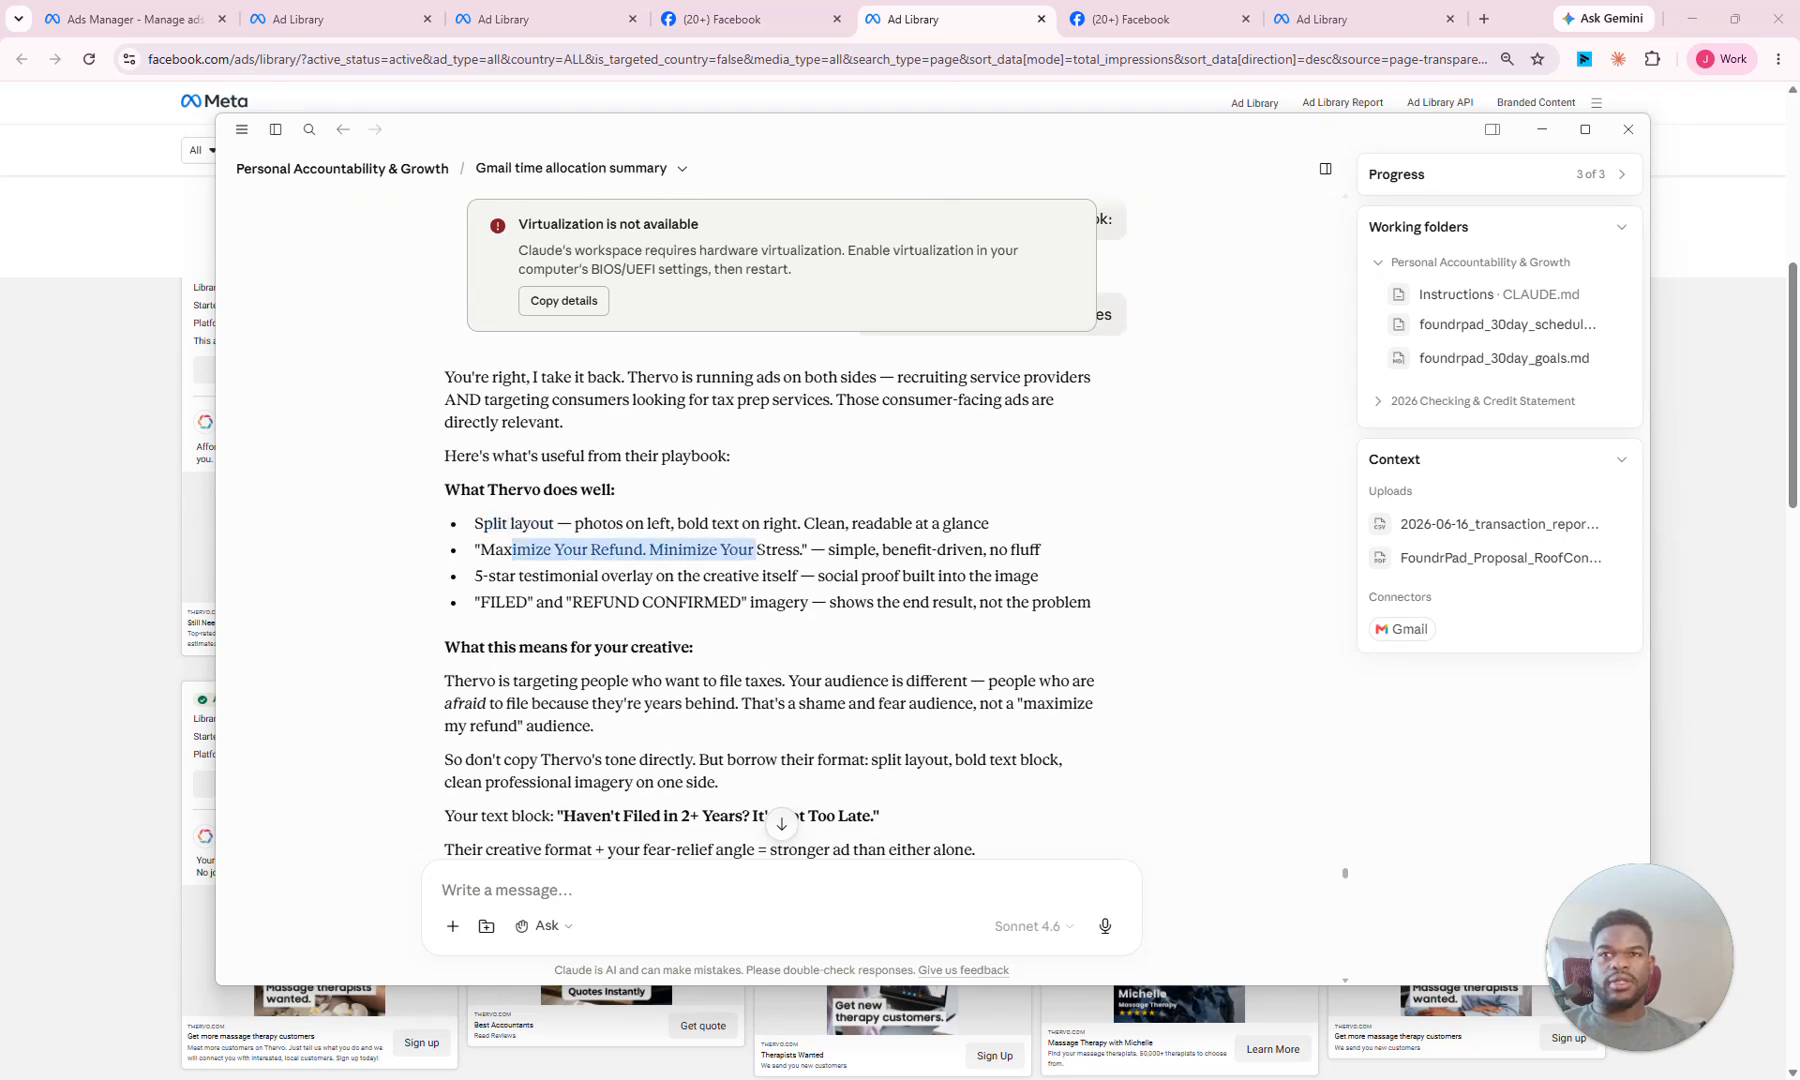
{"action": "left_click_drag", "start_coordinate": [519, 575], "coordinate": [759, 575]}
{"action": "left_click", "coordinate": [660, 592]}
{"action": "left_click_drag", "start_coordinate": [505, 602], "coordinate": [693, 602]}
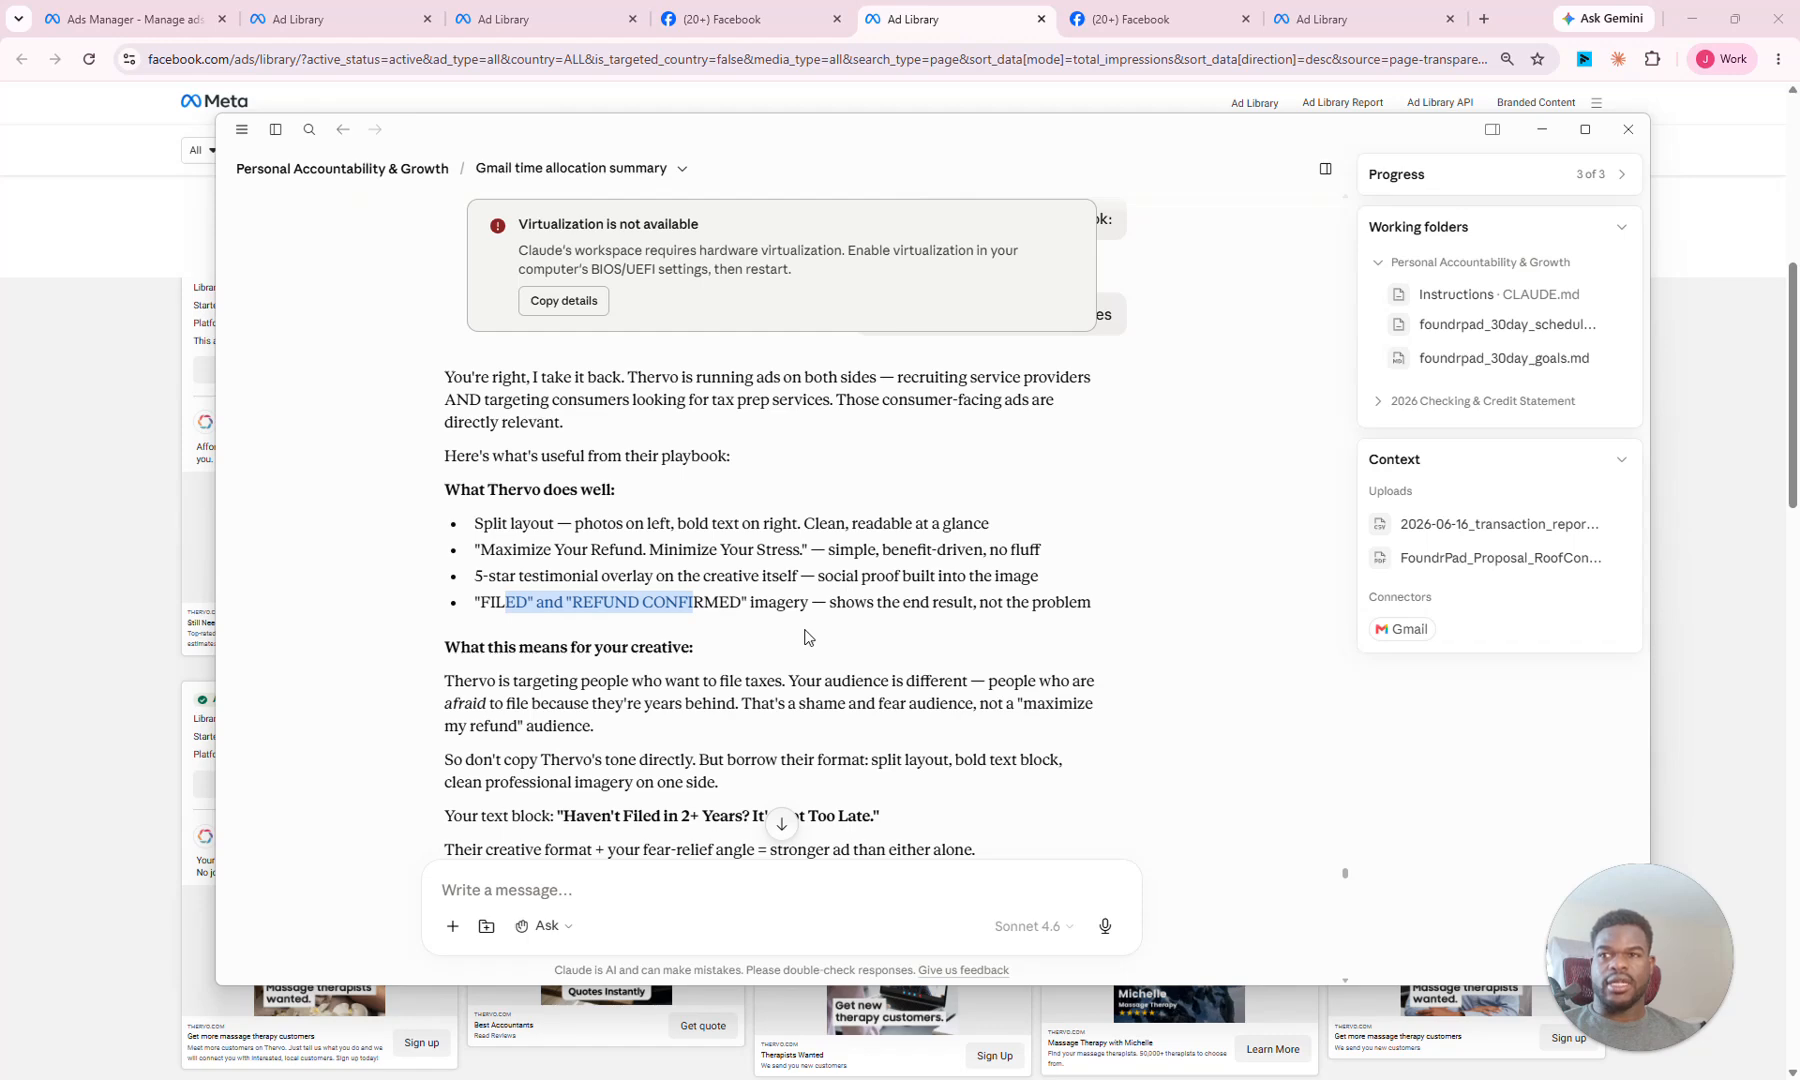
{"action": "scroll", "coordinate": [808, 637], "scroll_direction": "down", "scroll_amount": 2}
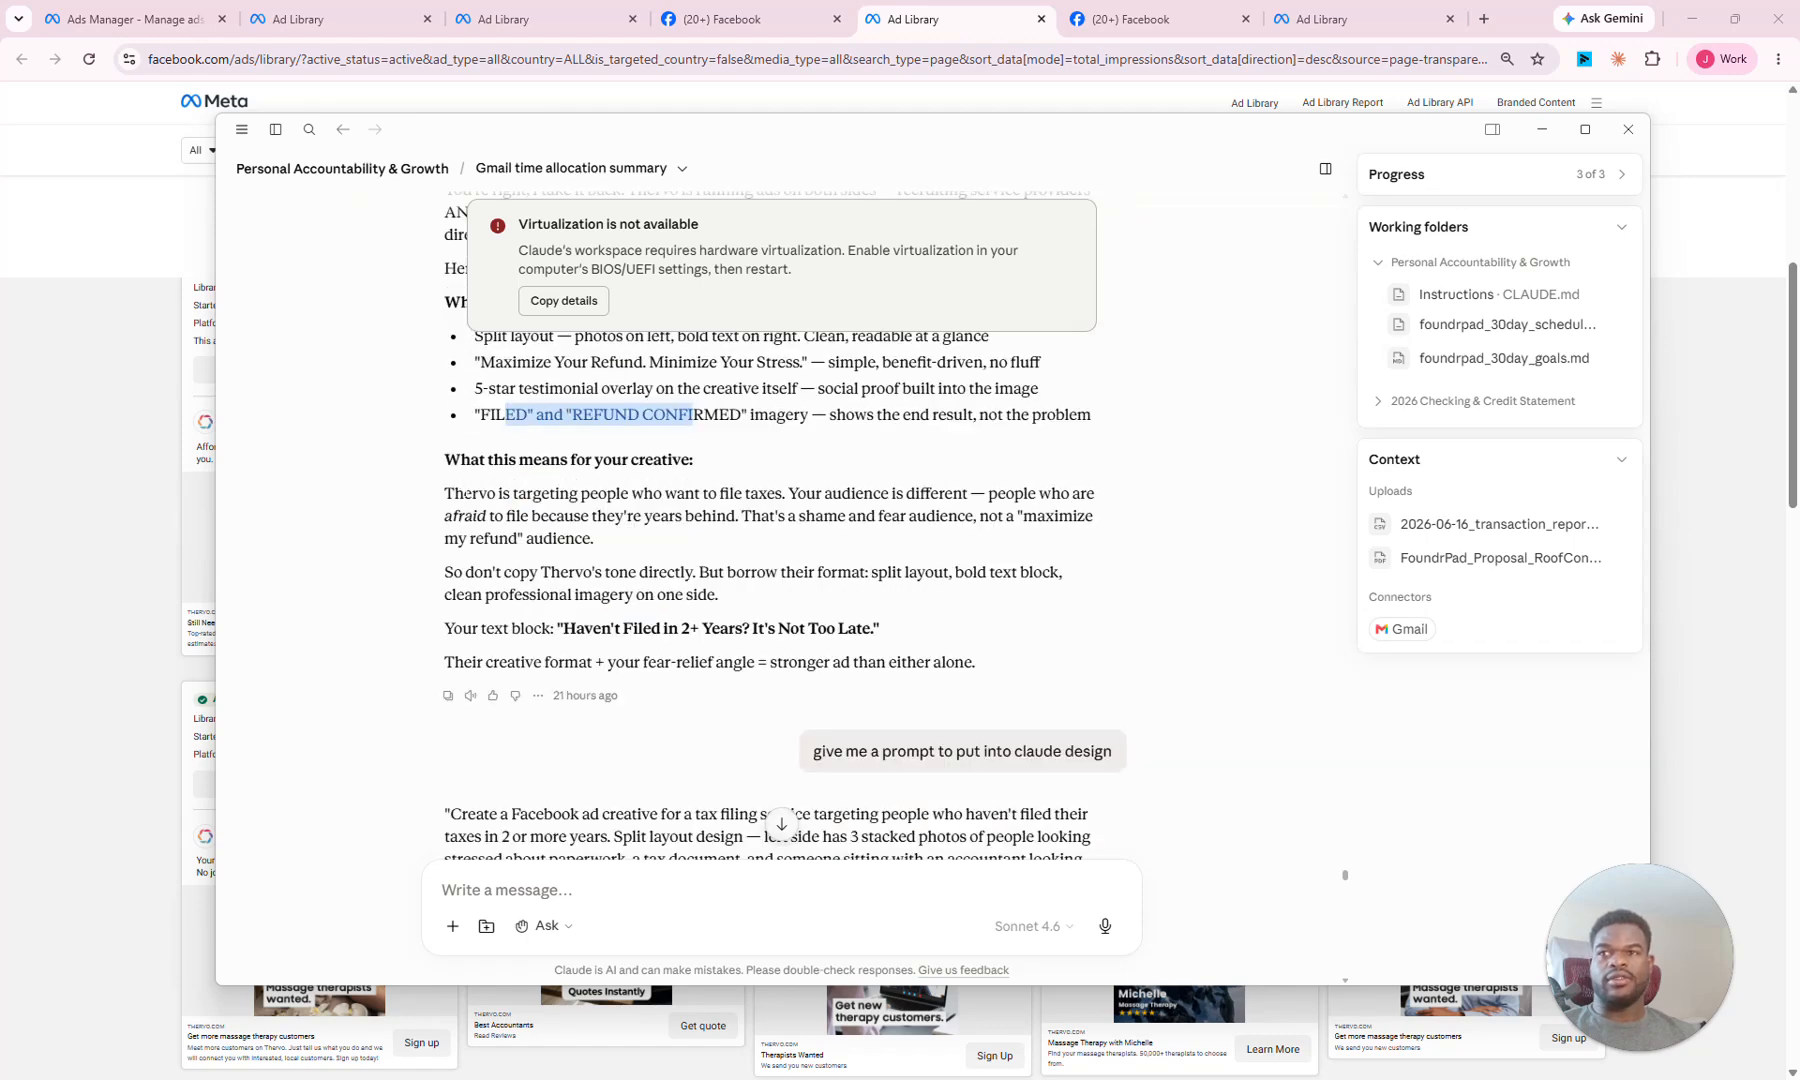
Step: Highlight the audience difference under "What this means for your creative" and read on through the design prompt and key takeaways
{"action": "left_click_drag", "start_coordinate": [472, 493], "coordinate": [751, 491]}
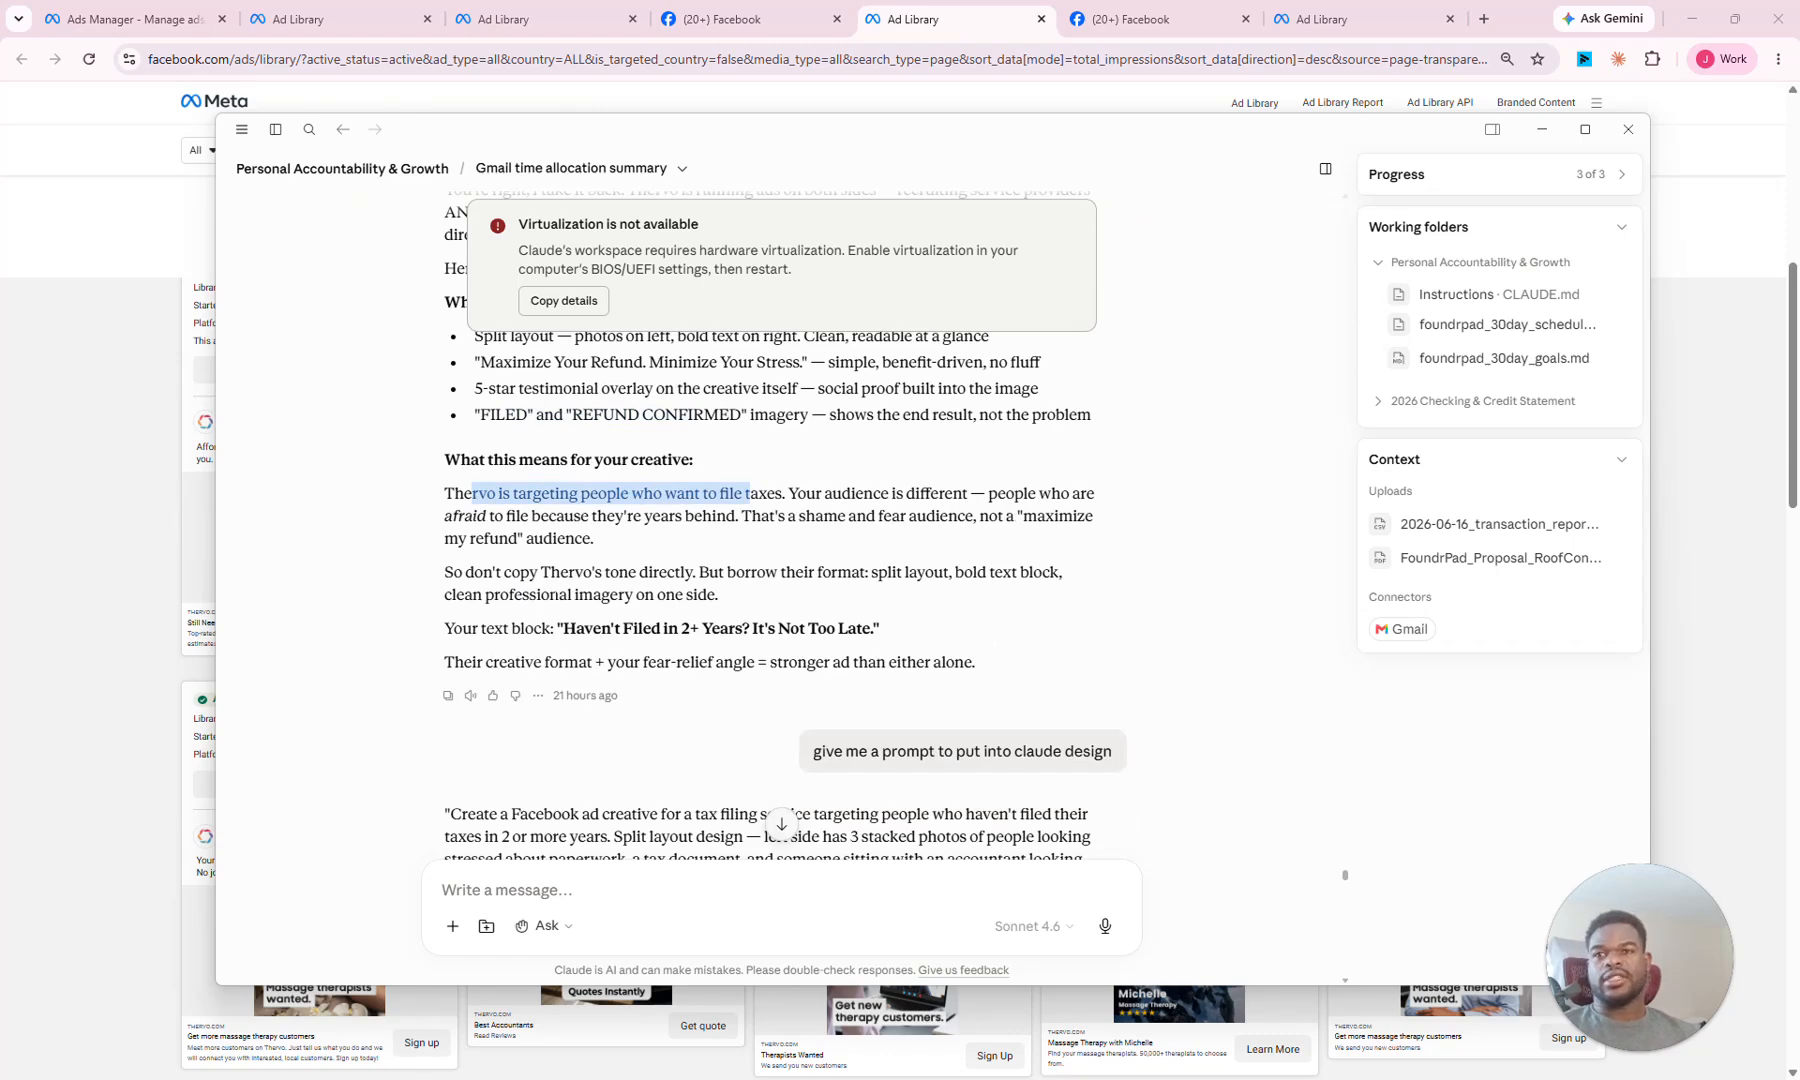
{"action": "scroll", "coordinate": [575, 603], "scroll_direction": "down", "scroll_amount": 4}
{"action": "scroll", "coordinate": [721, 600], "scroll_direction": "down", "scroll_amount": 4}
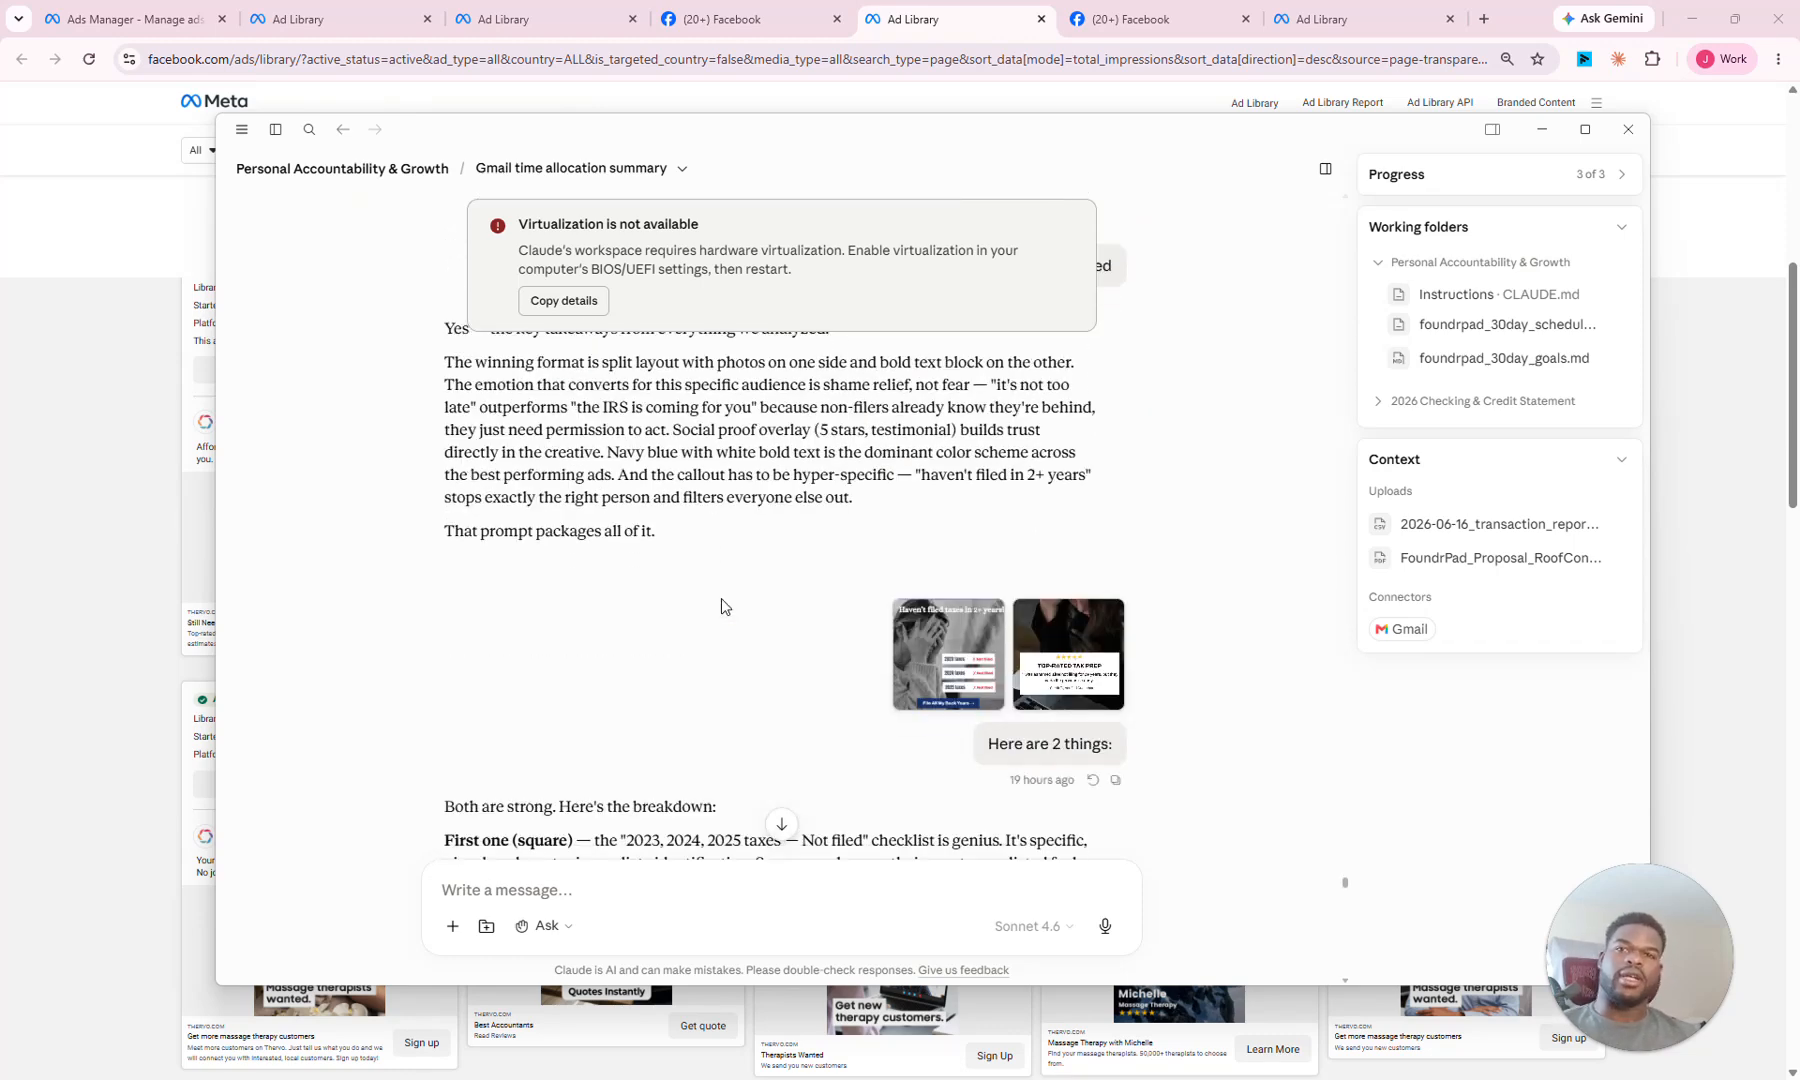
{"action": "scroll", "coordinate": [721, 598], "scroll_direction": "down", "scroll_amount": 2}
{"action": "scroll", "coordinate": [721, 598], "scroll_direction": "up", "scroll_amount": 4}
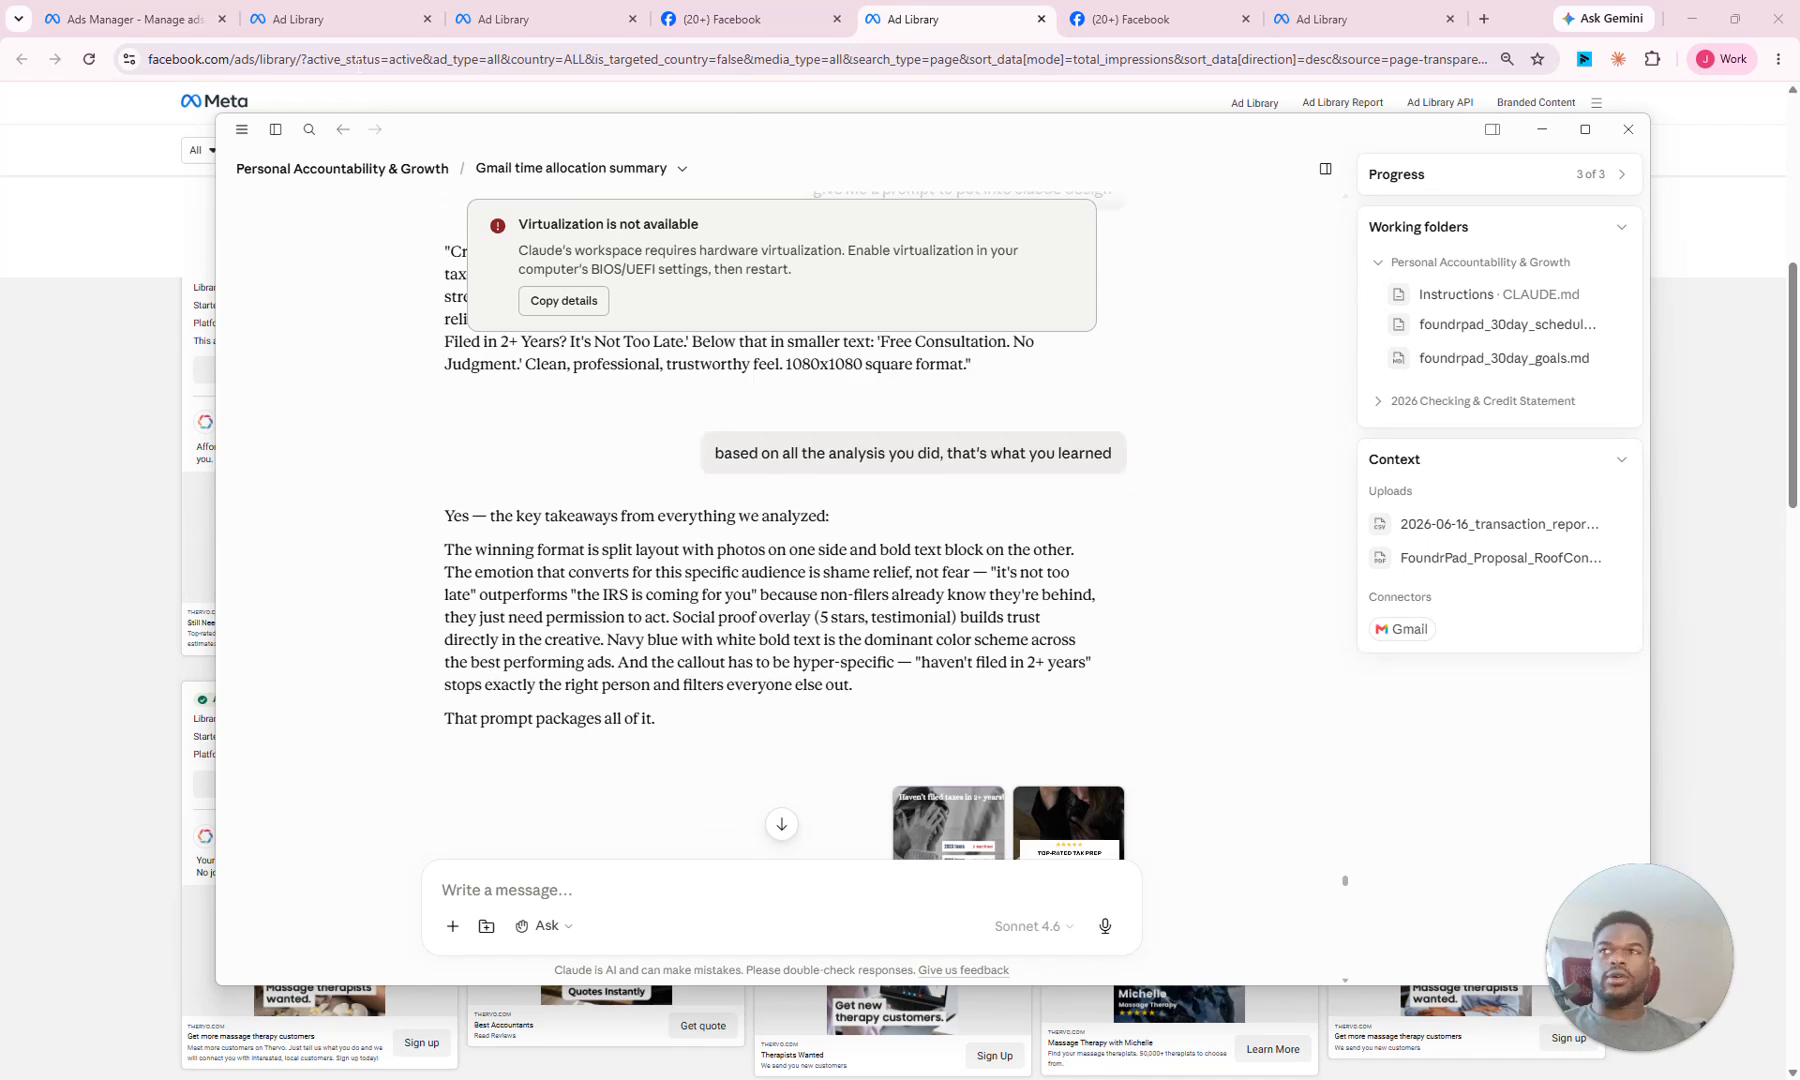
{"action": "left_click", "coordinate": [241, 131]}
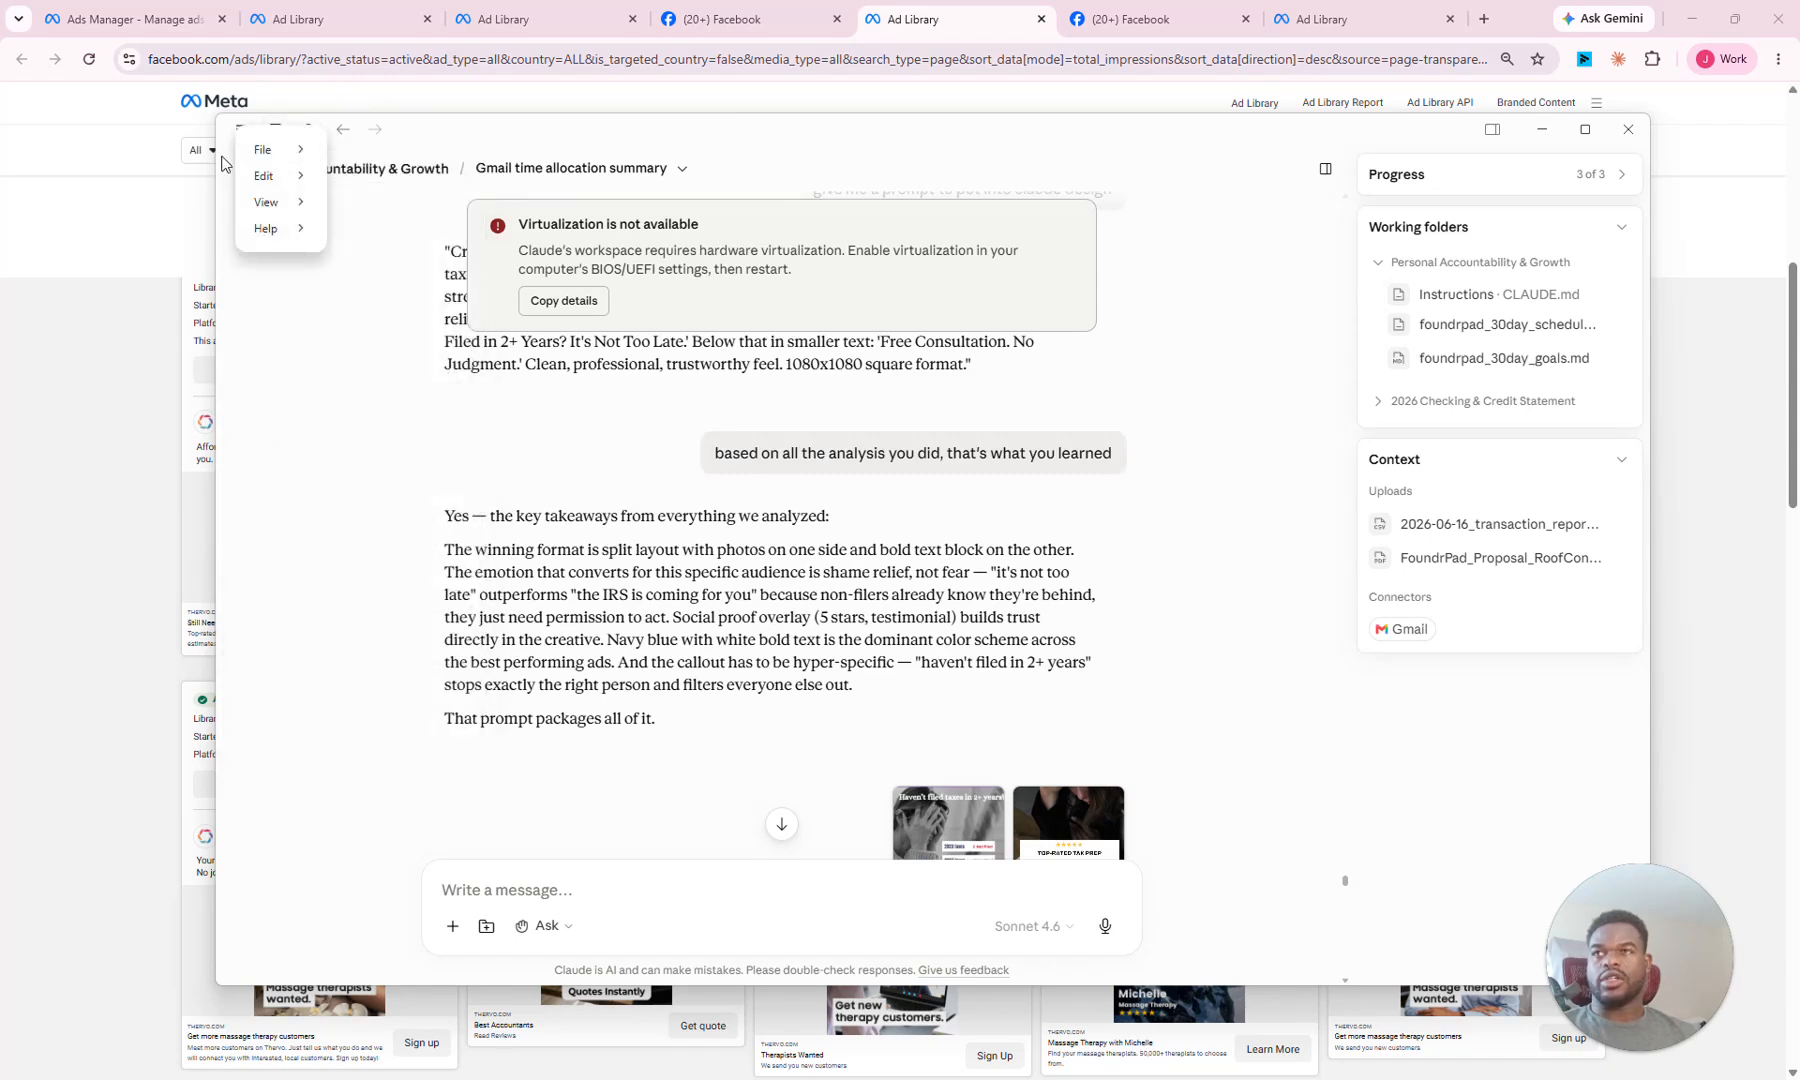
{"action": "left_click", "coordinate": [402, 365]}
{"action": "mouse_move", "coordinate": [276, 131]}
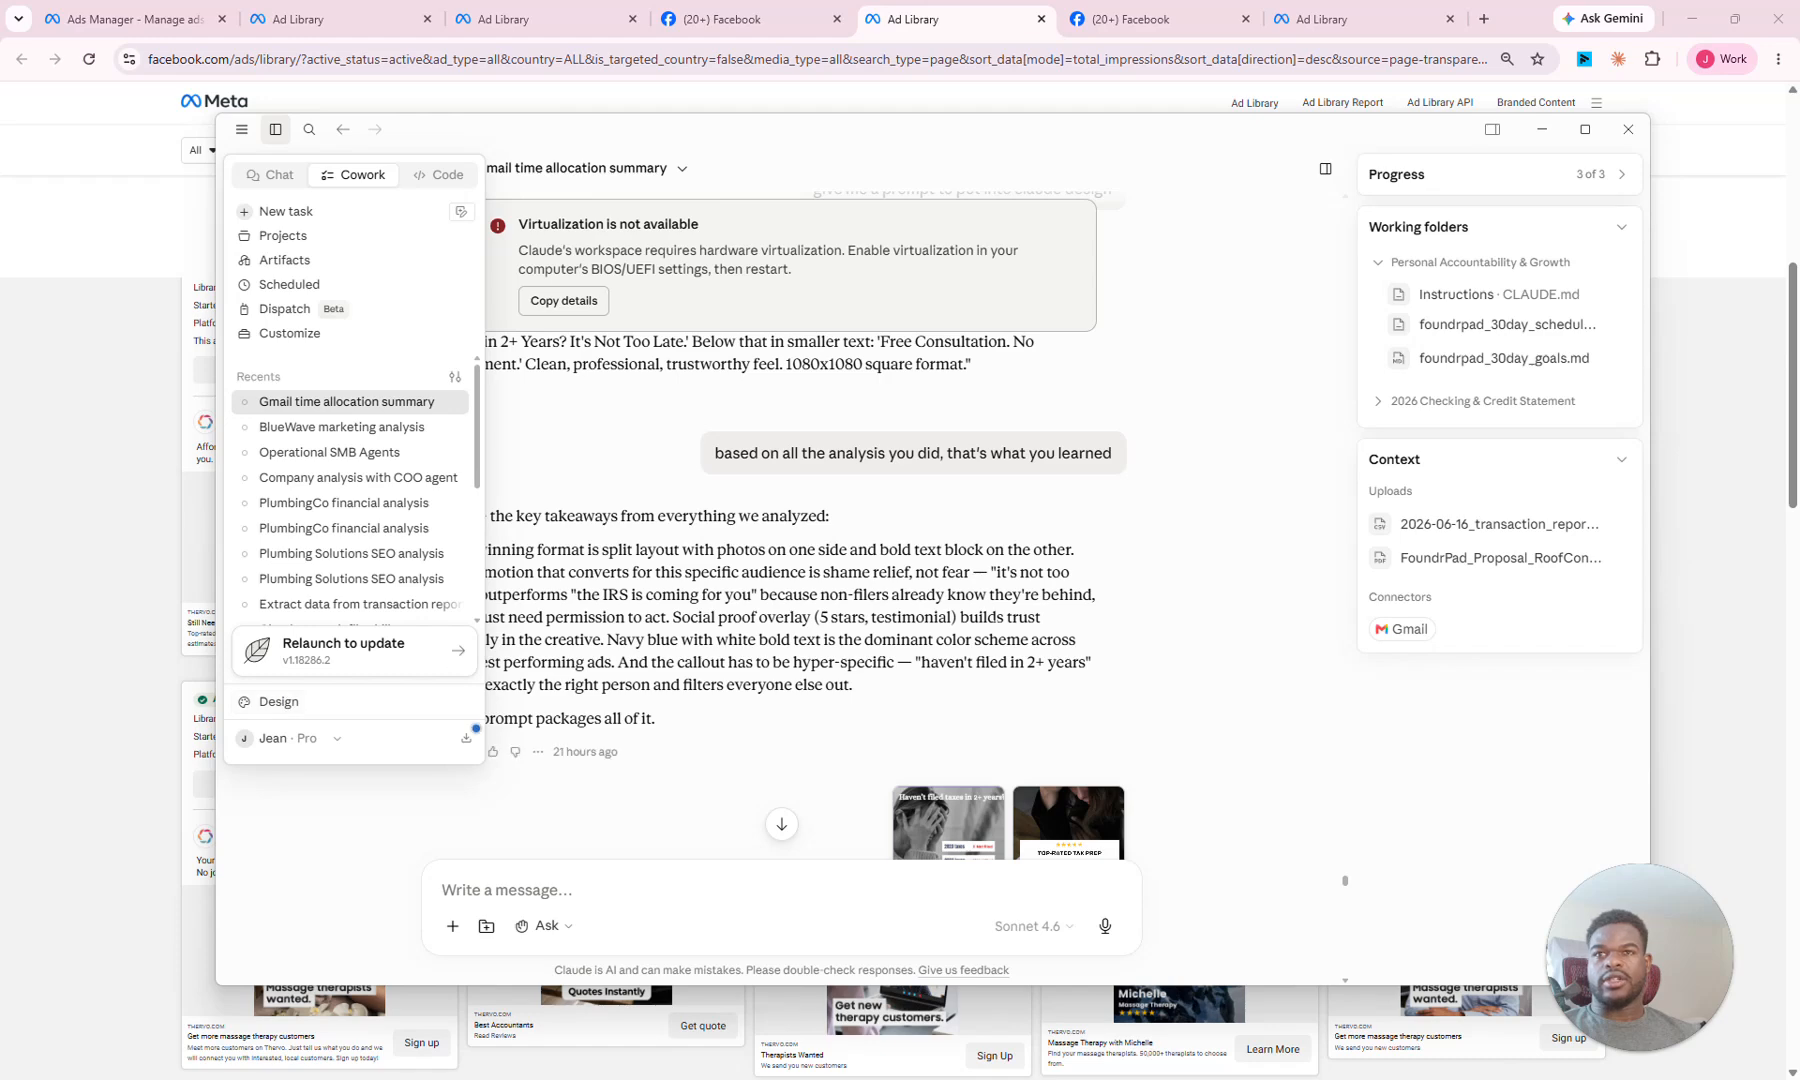
{"action": "left_click", "coordinate": [1543, 131]}
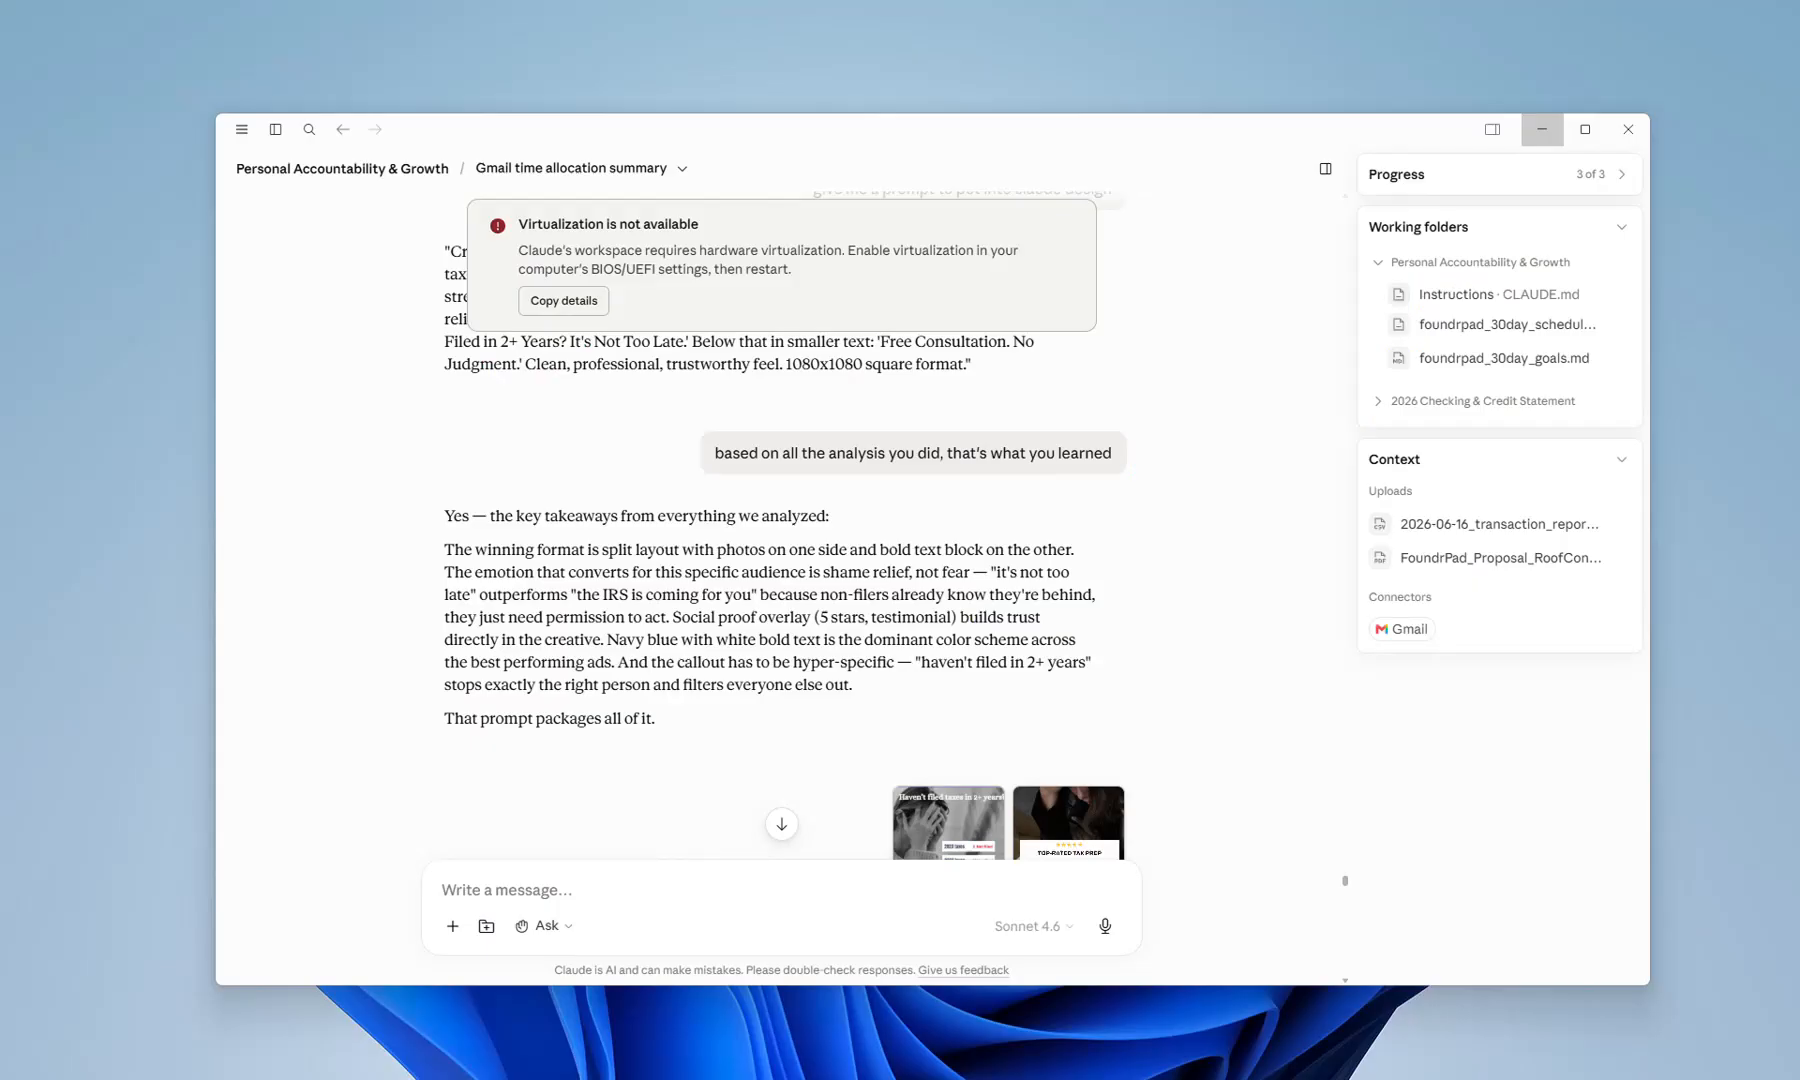
{"action": "left_click", "coordinate": [1130, 922]}
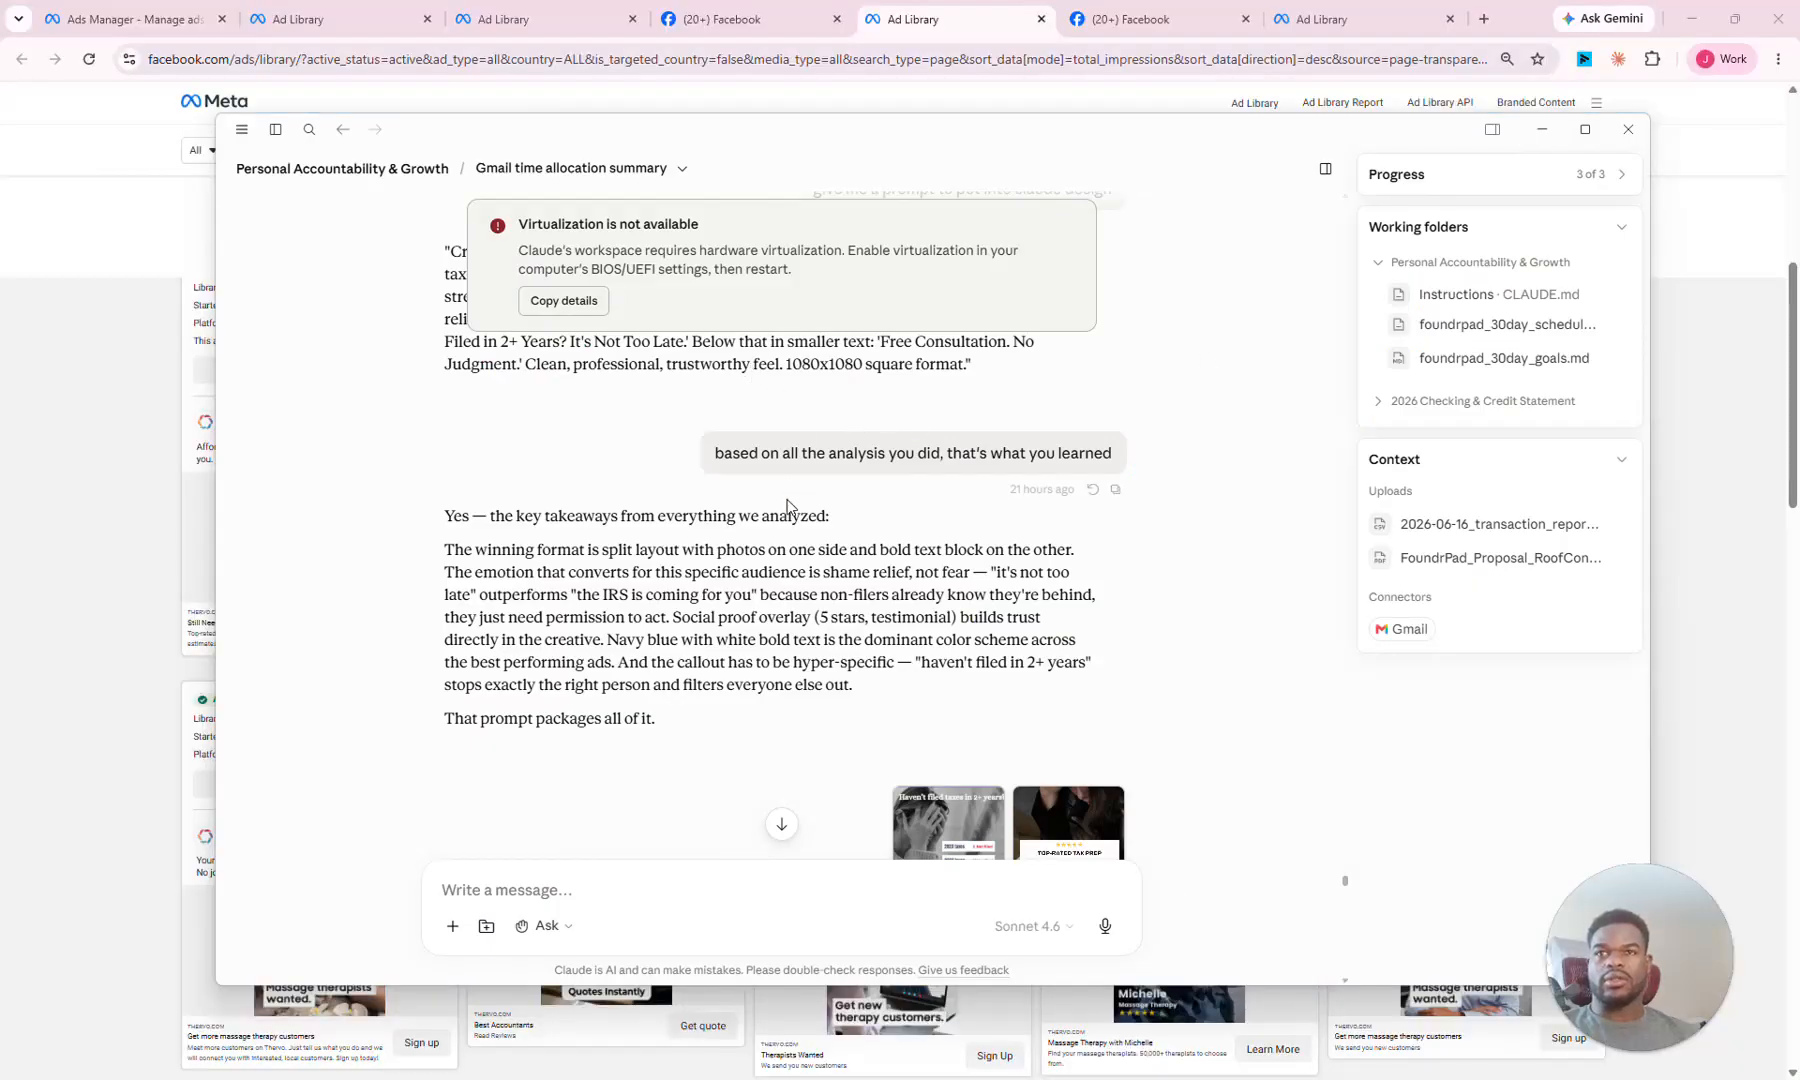
Step: Highlight the request "give me a prompt to put into claude design" and read the ad creative prompt given in reply
{"action": "scroll", "coordinate": [797, 511], "scroll_direction": "up", "scroll_amount": 5}
{"action": "left_click_drag", "start_coordinate": [836, 658], "coordinate": [1062, 657]}
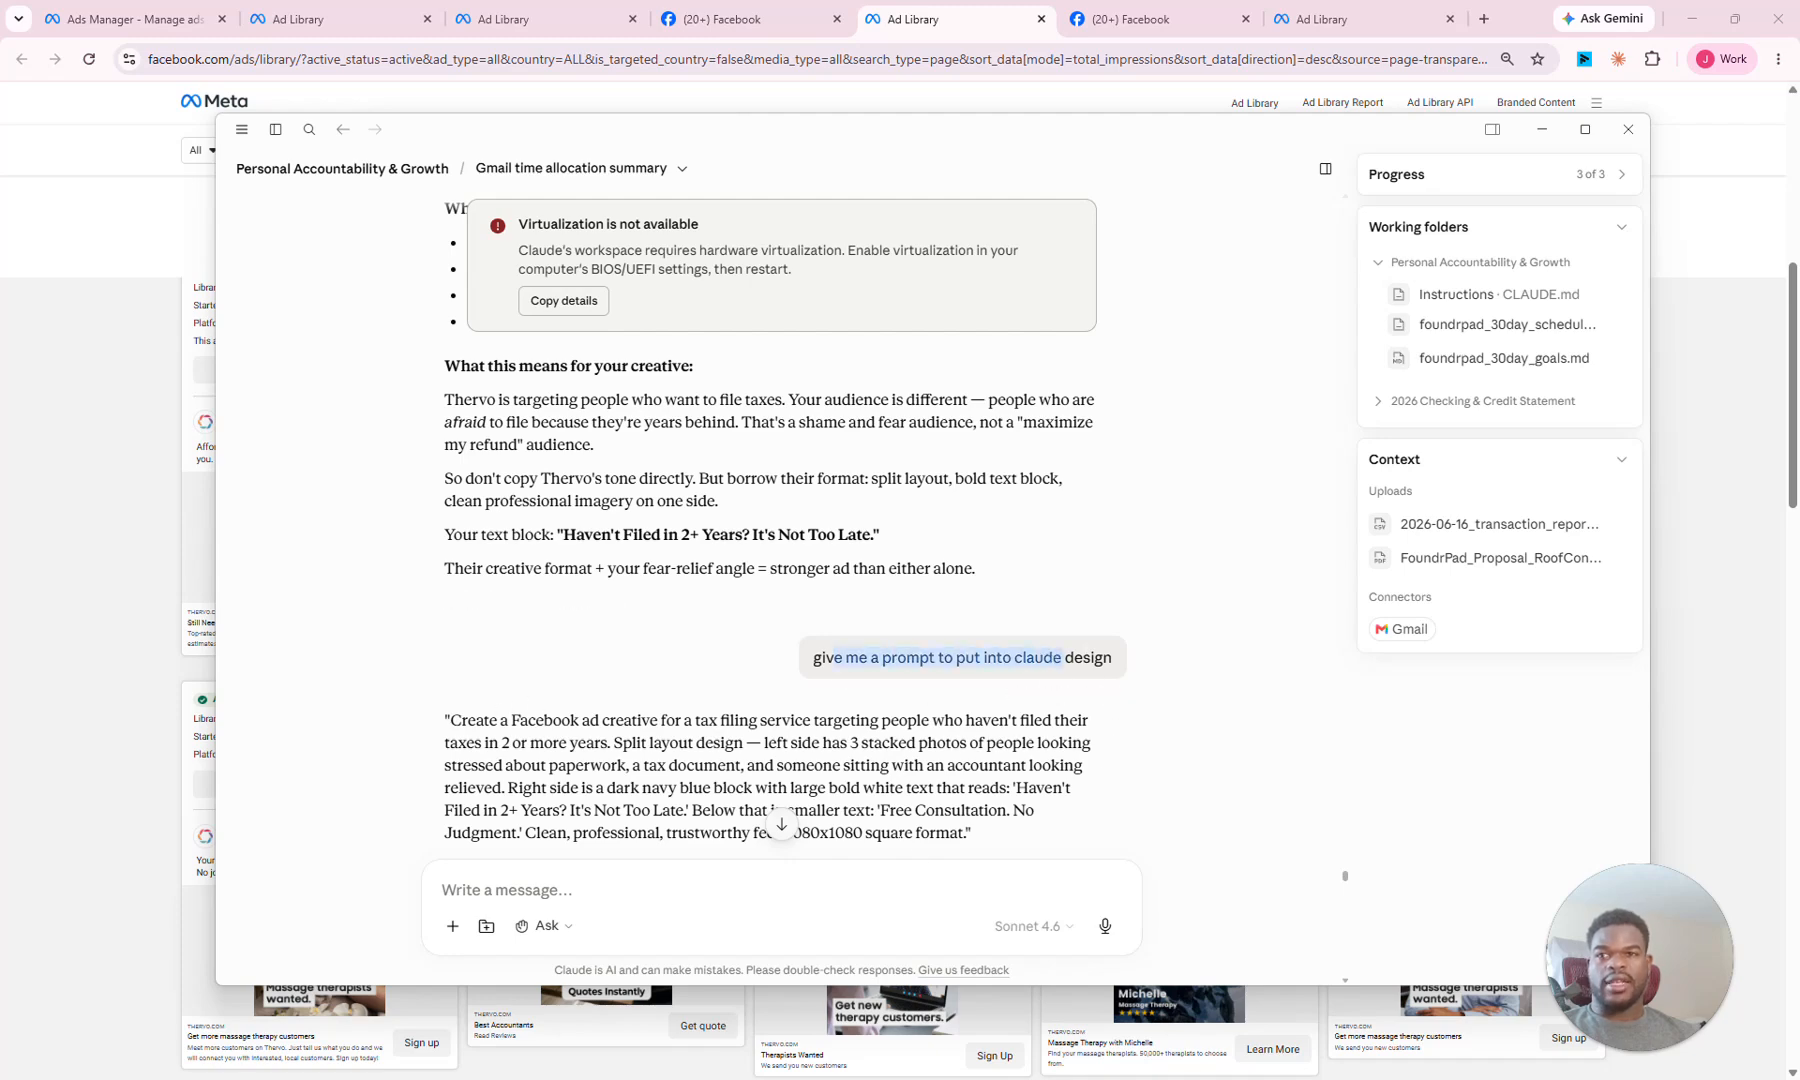
{"action": "scroll", "coordinate": [697, 740], "scroll_direction": "down", "scroll_amount": 2}
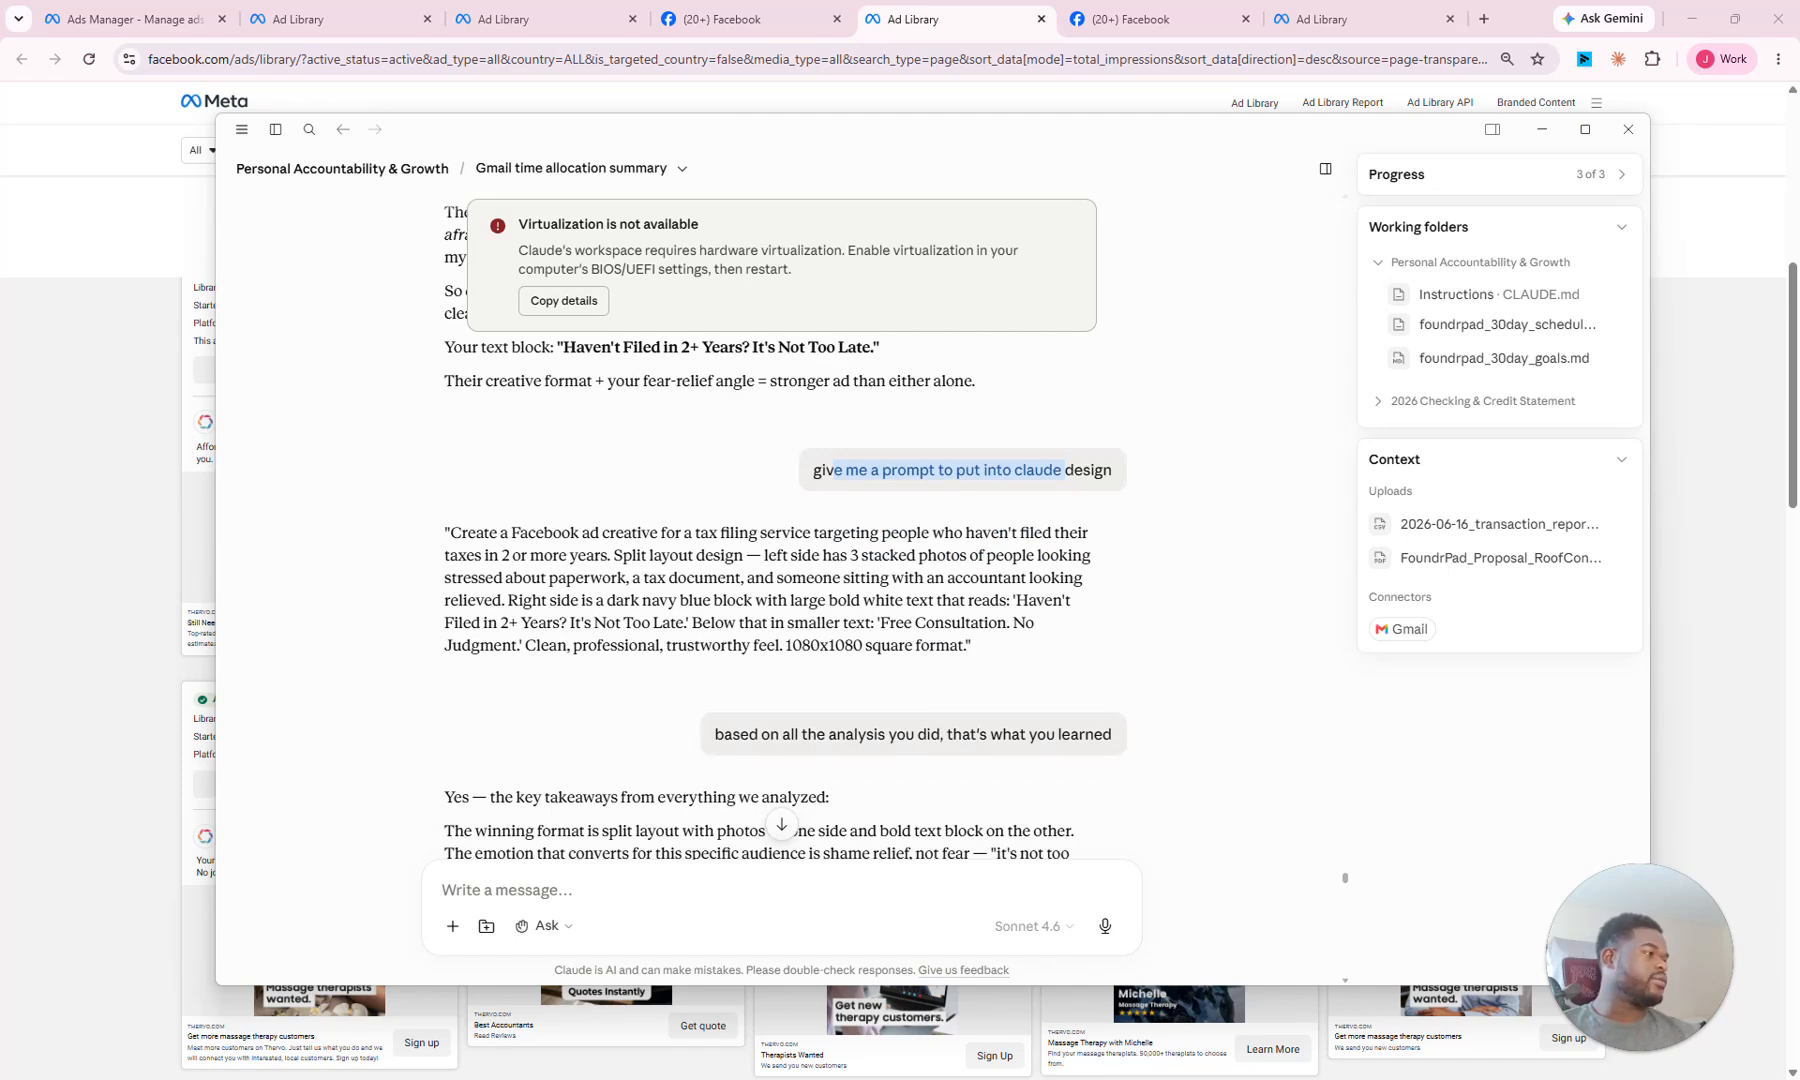
Step: Switch to Claude Design, go to its project overview and reopen the Tax Filing Deadline Ad project
{"action": "key", "text": "alt+Tab"}
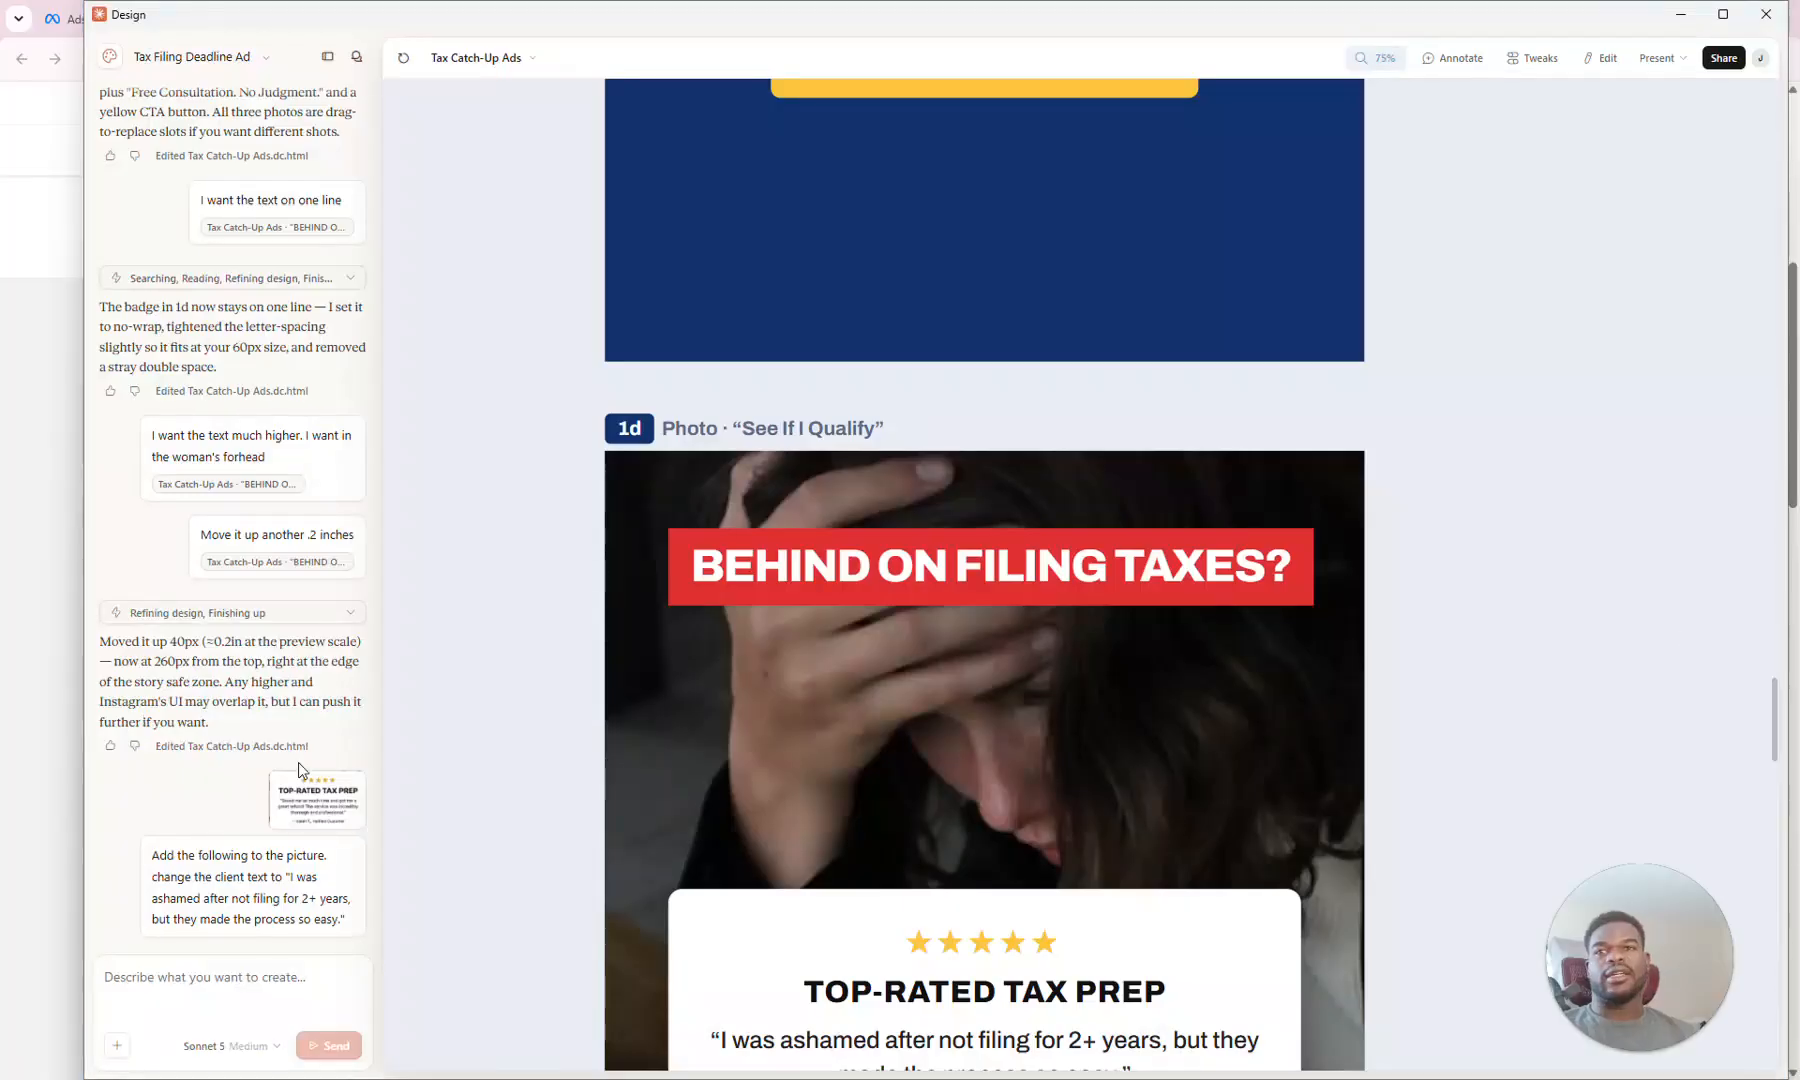
{"action": "scroll", "coordinate": [1070, 550], "scroll_direction": "up", "scroll_amount": 10}
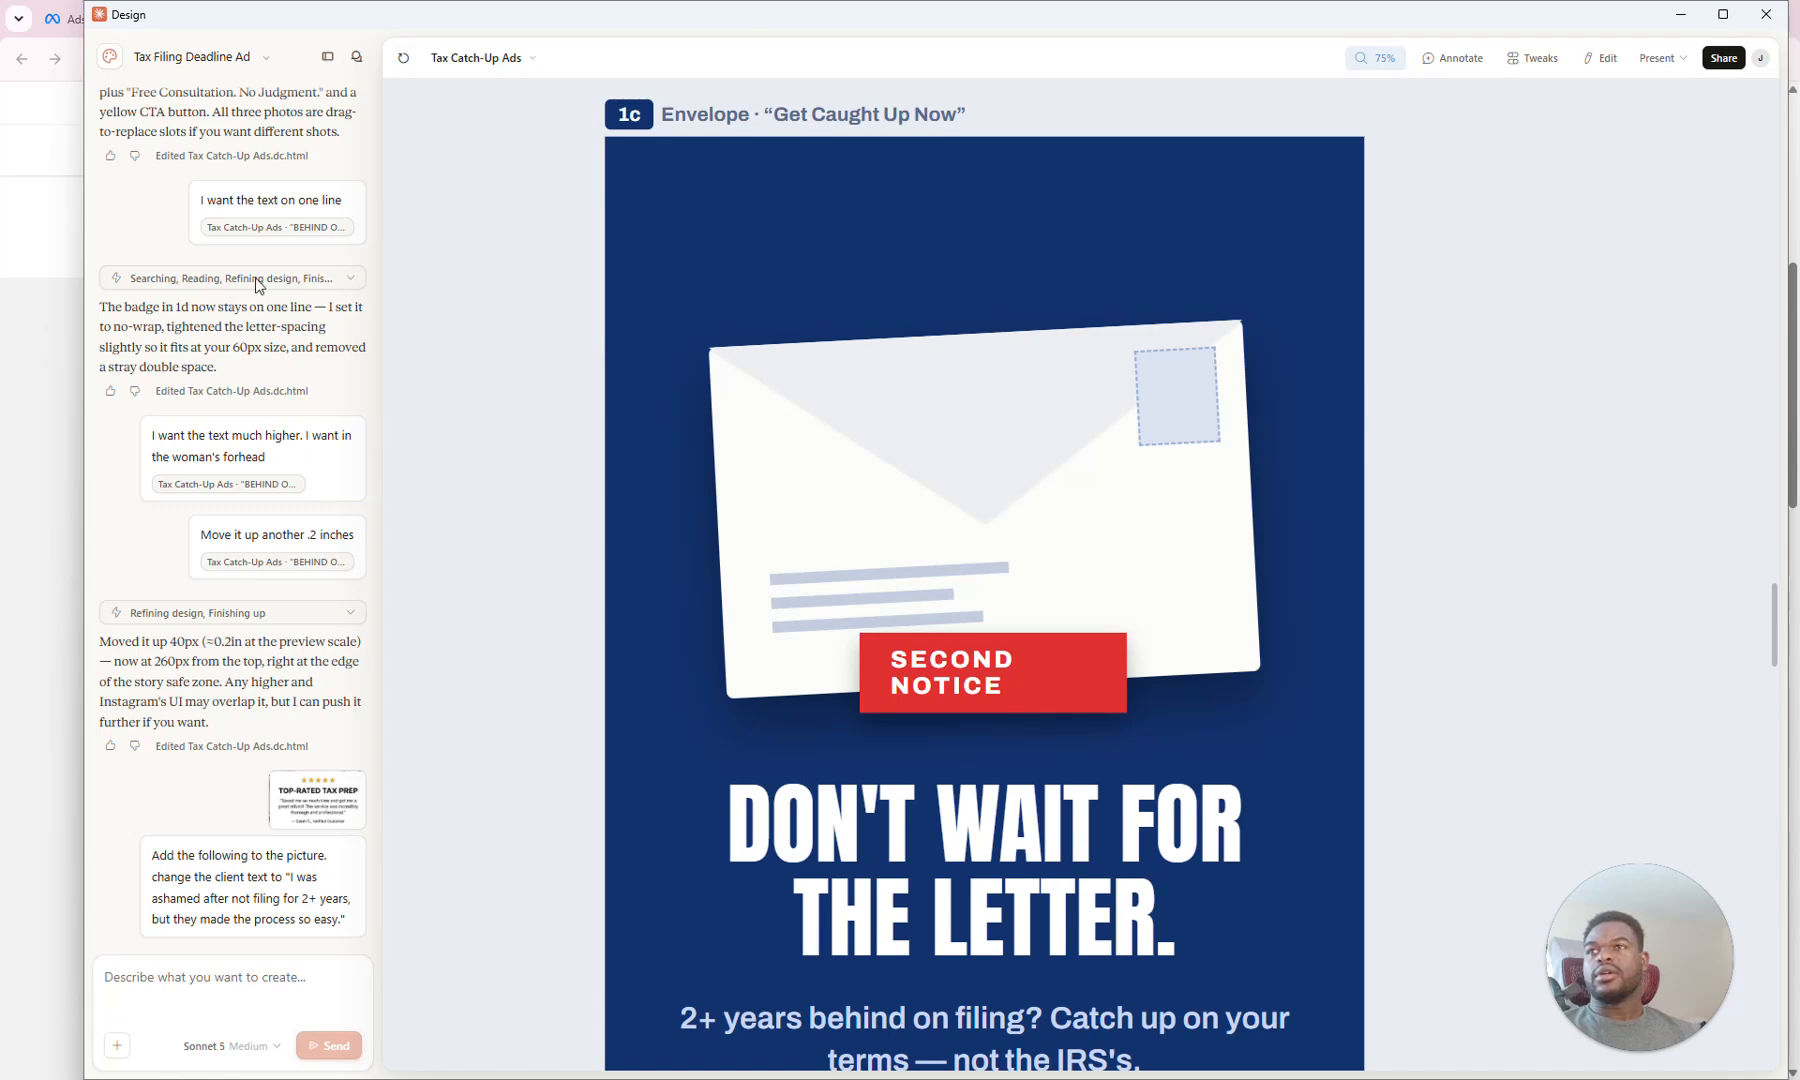
{"action": "scroll", "coordinate": [257, 285], "scroll_direction": "up", "scroll_amount": 3}
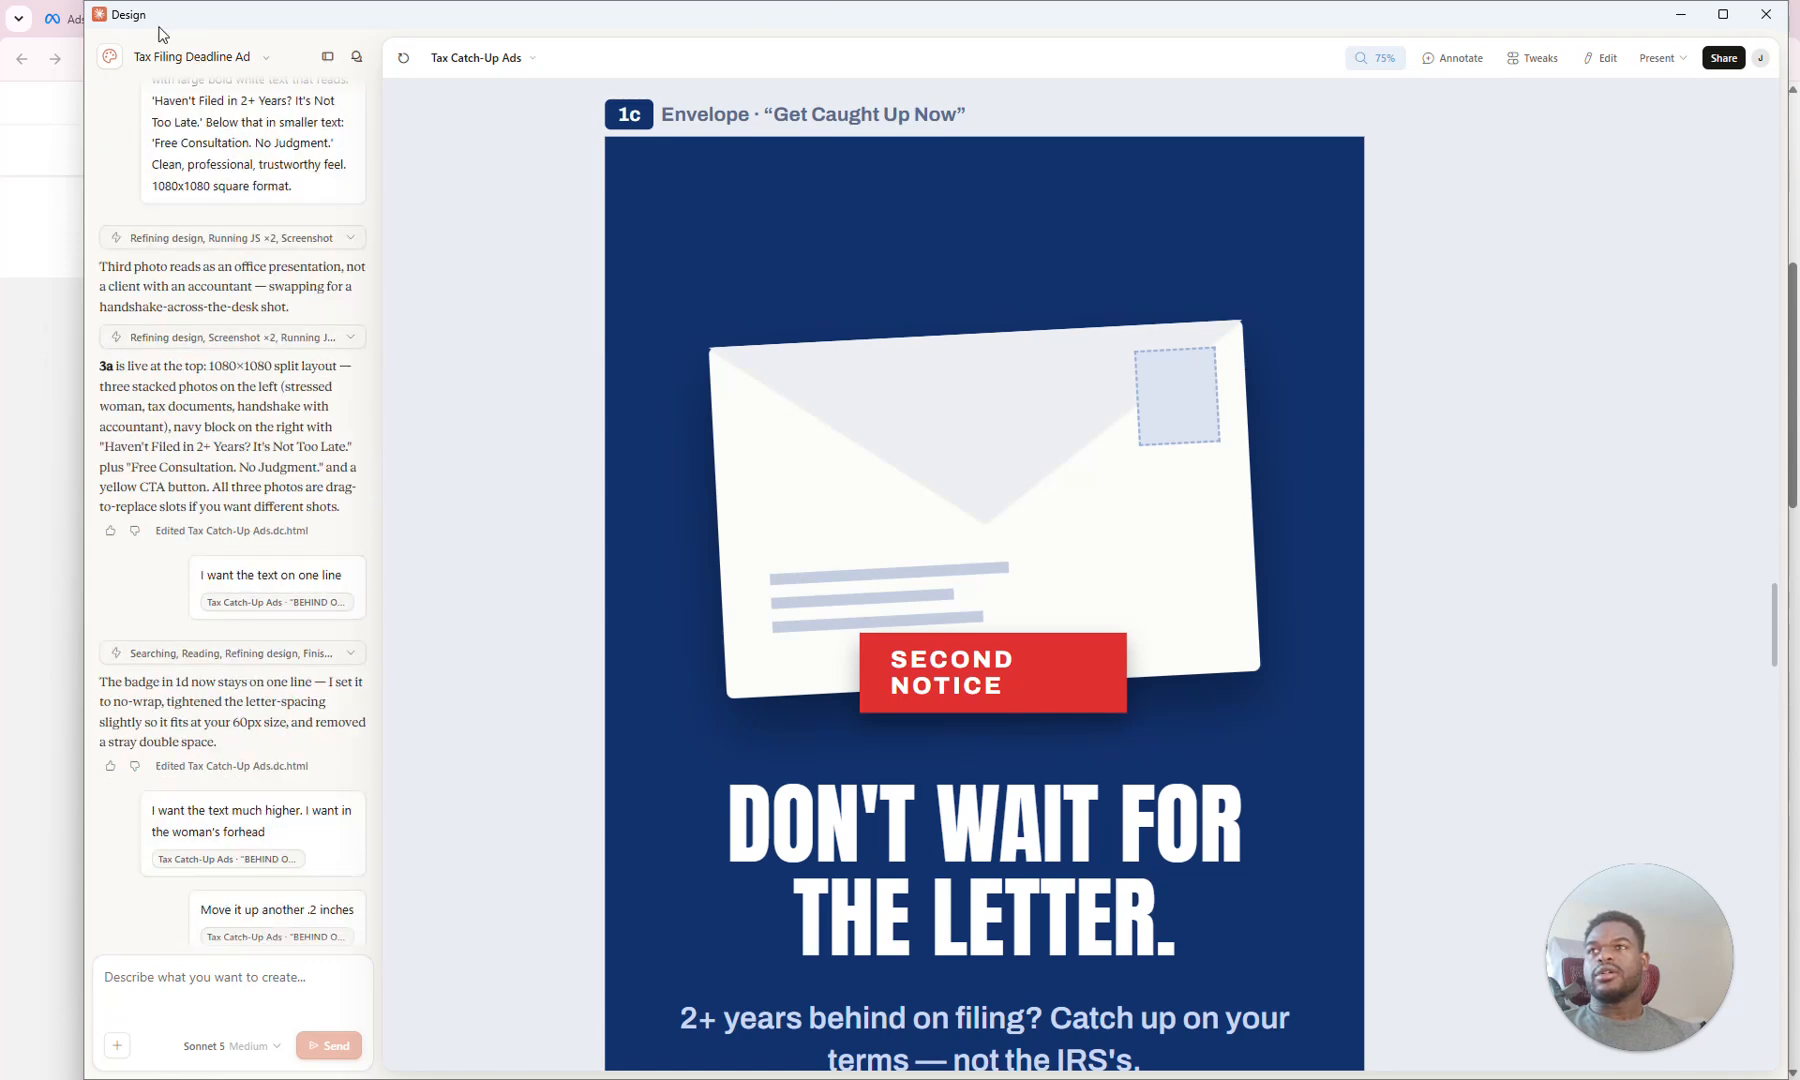
{"action": "left_click", "coordinate": [110, 58]}
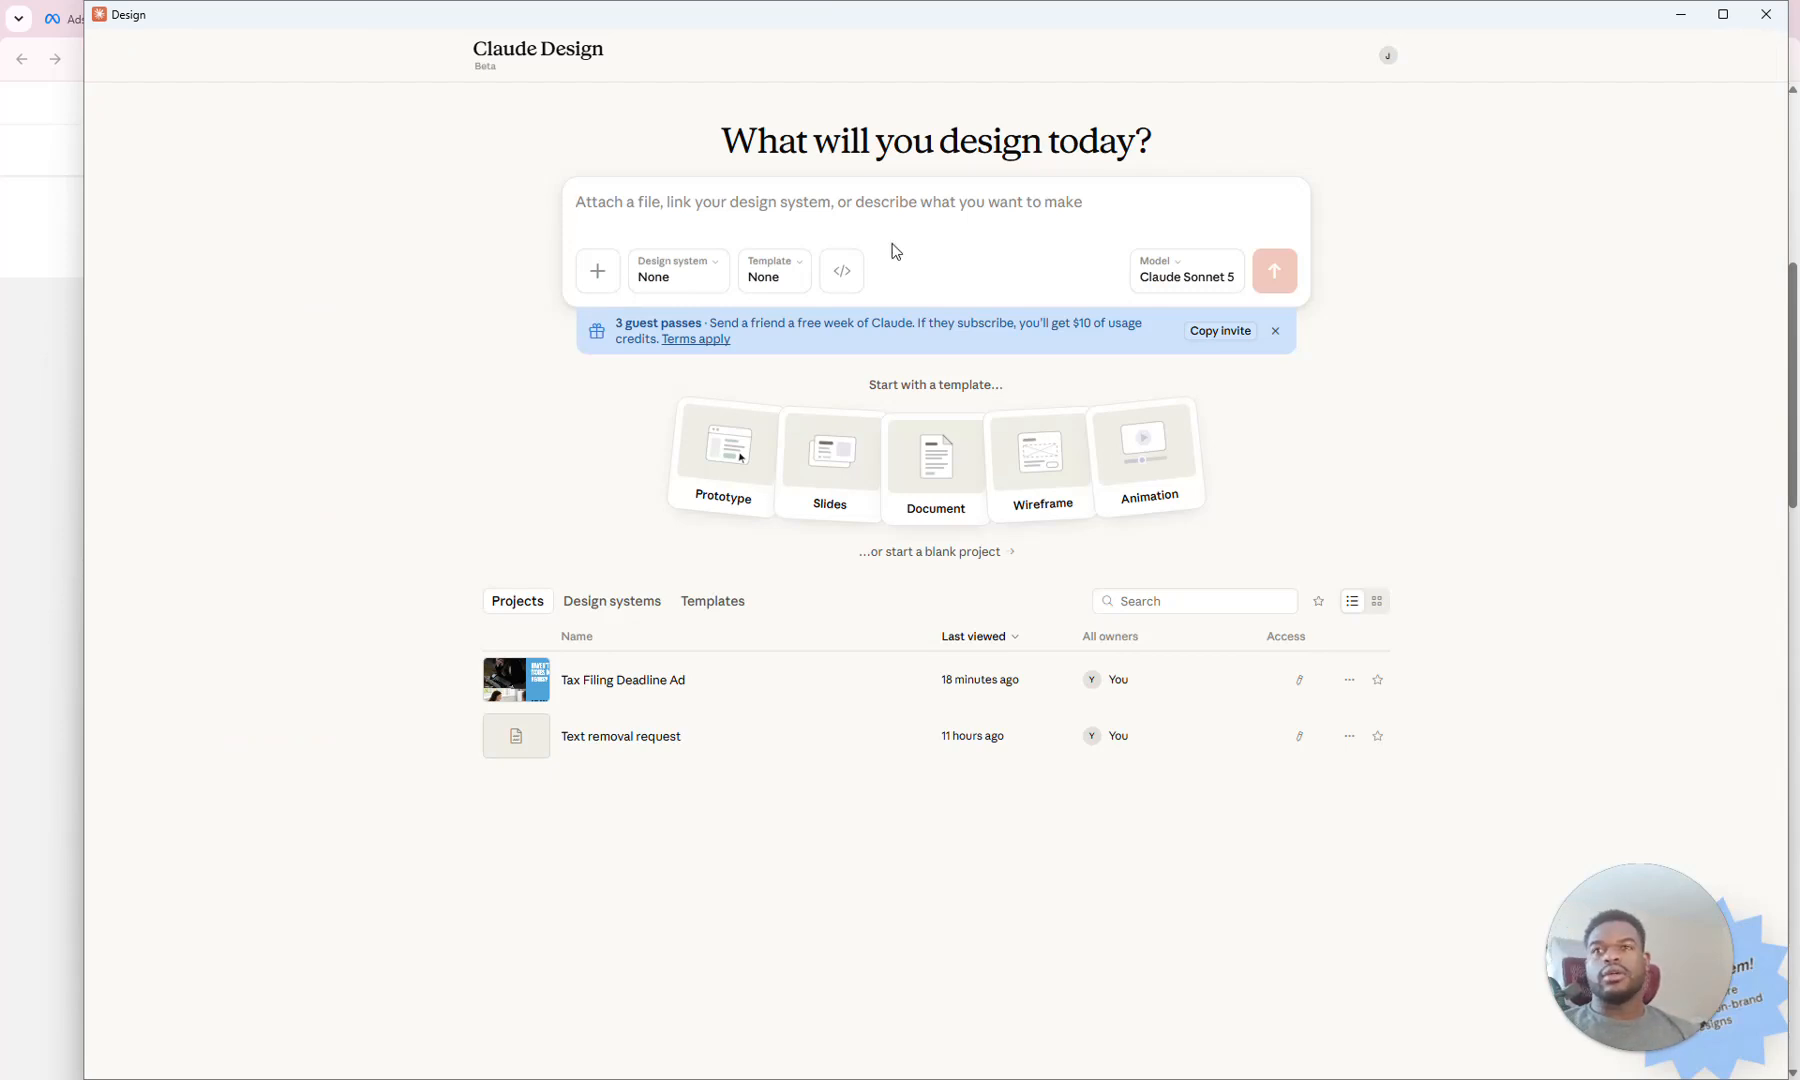
{"action": "left_click", "coordinate": [632, 680]}
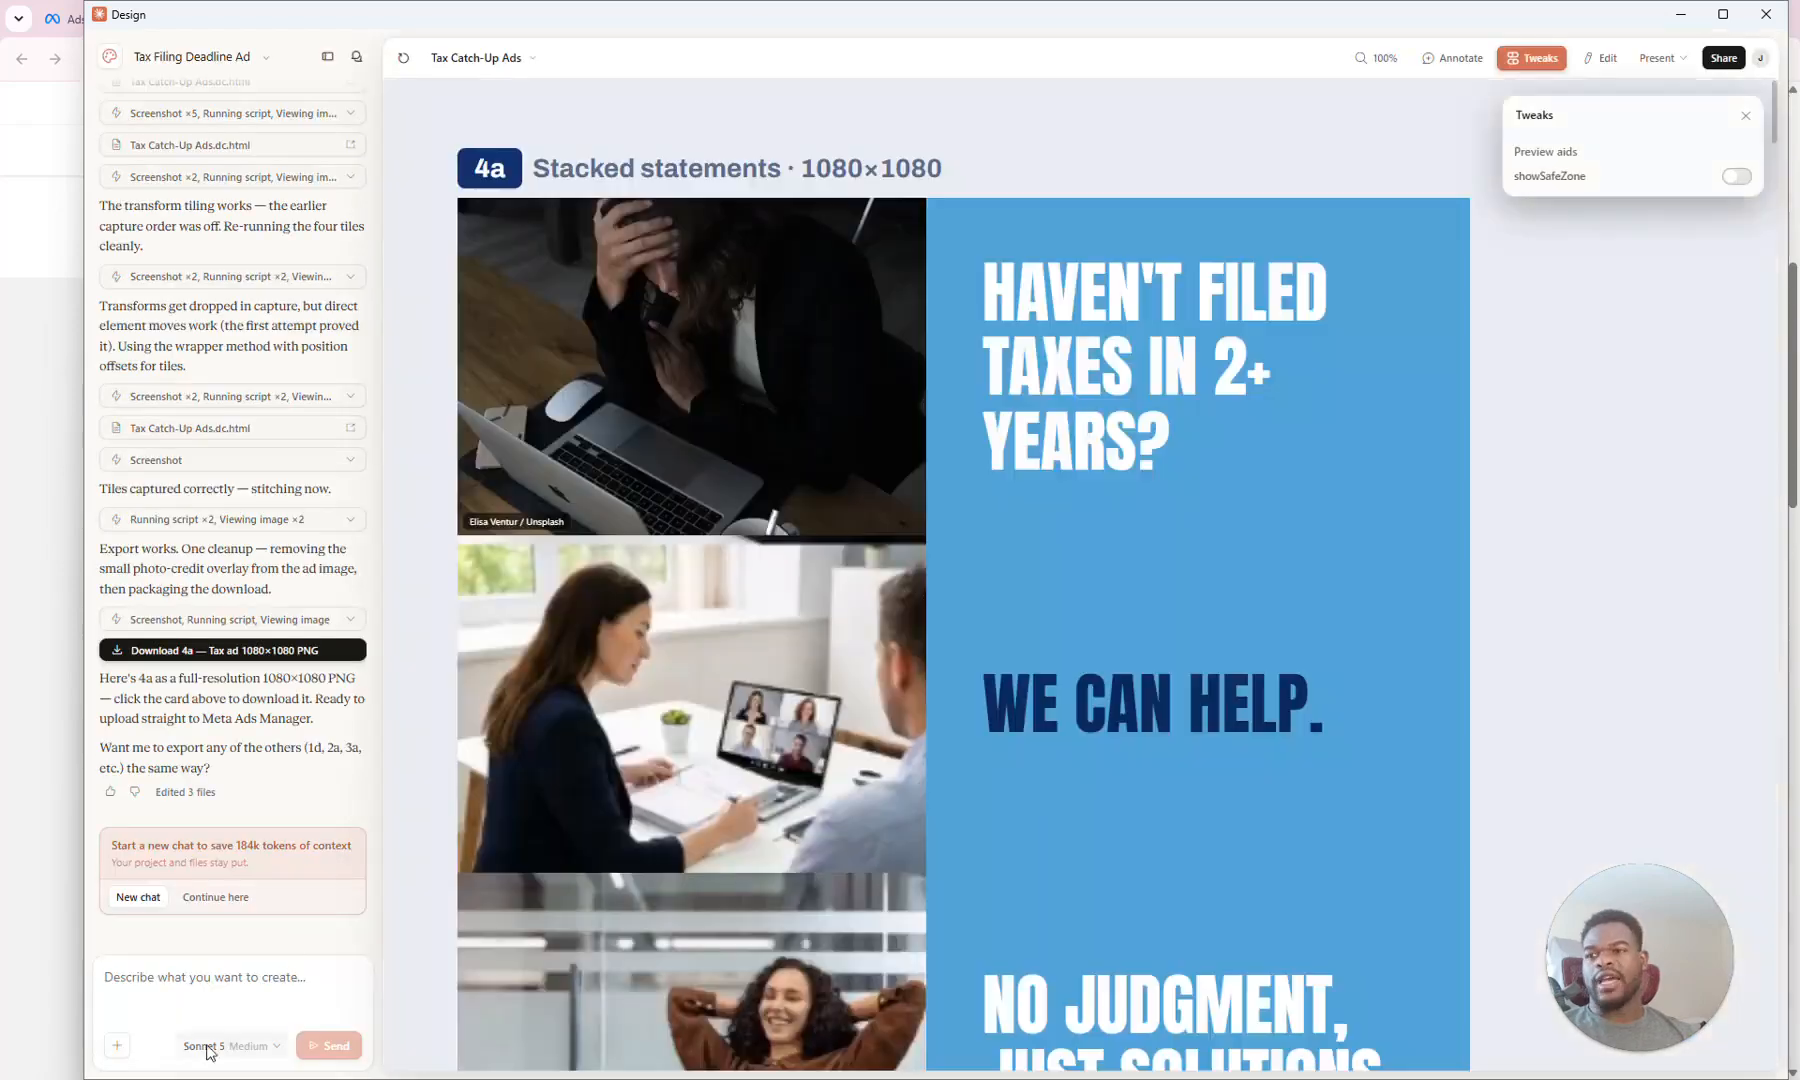
Step: Look through the models available for the design chat, including the additional ones, without changing the selection
{"action": "left_click", "coordinate": [206, 1045]}
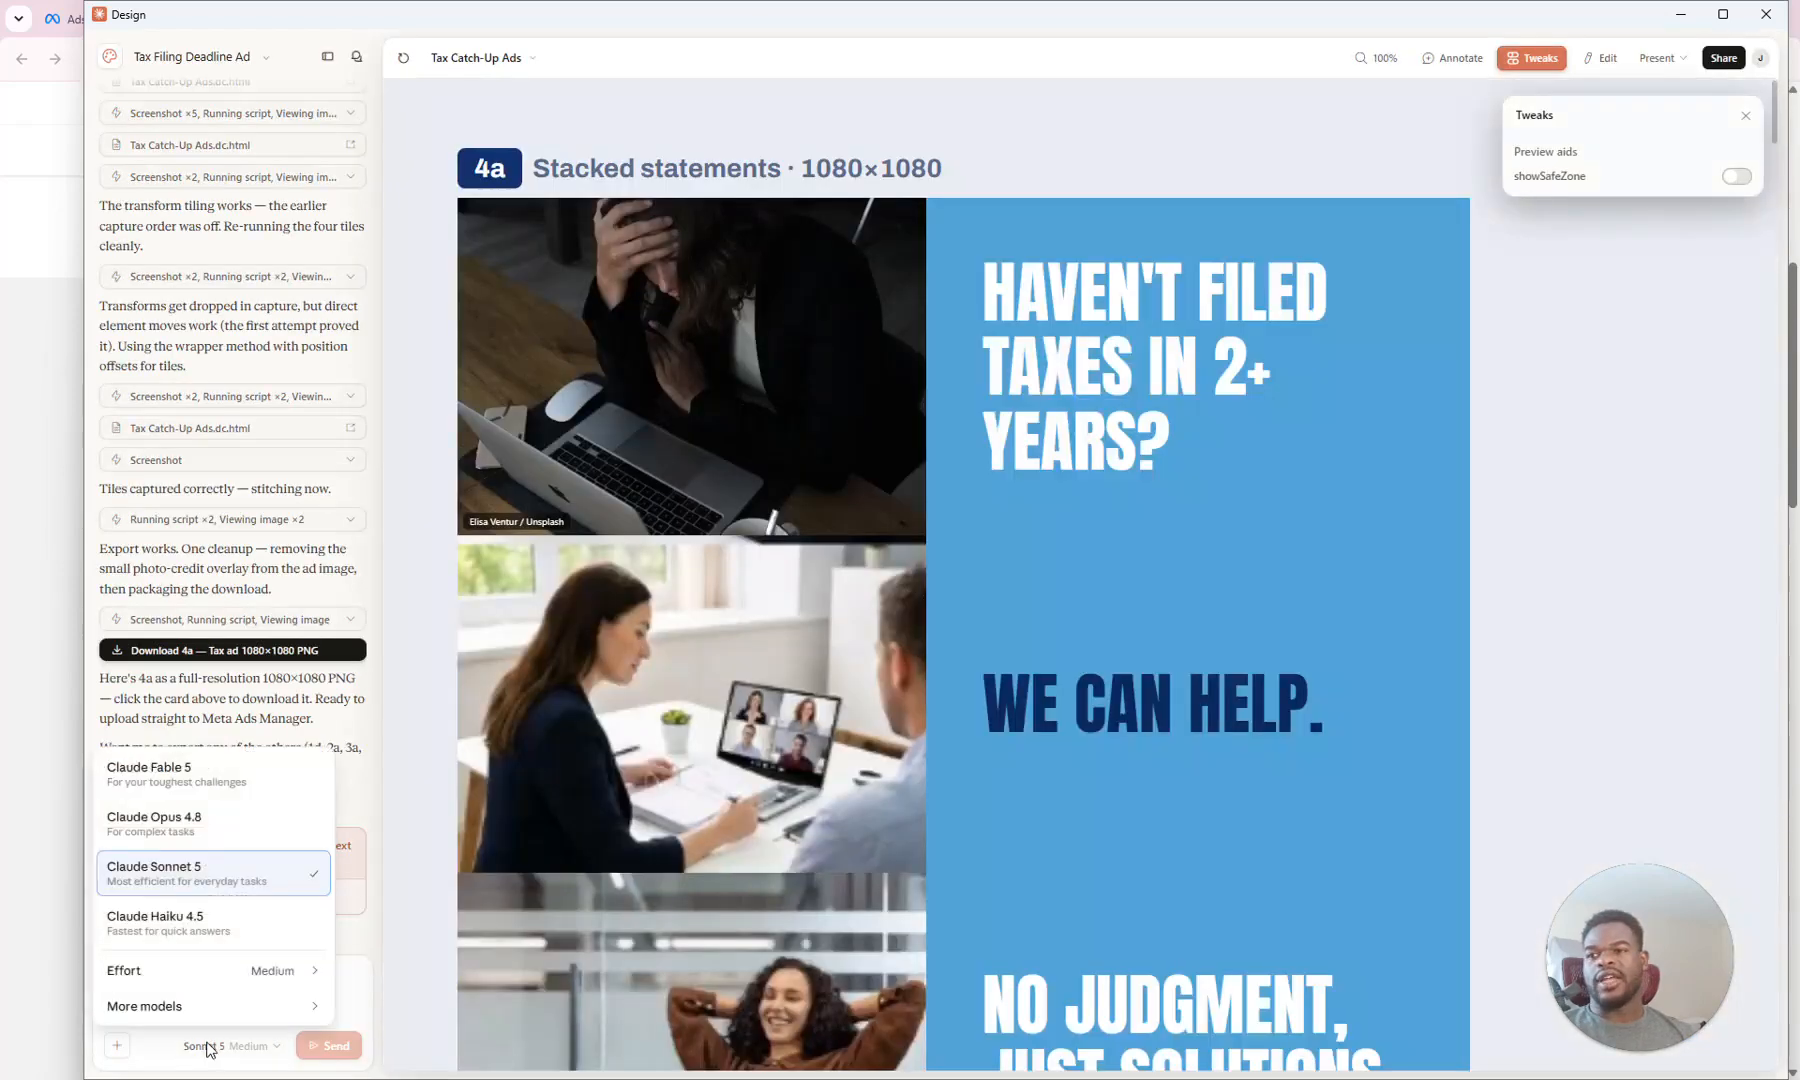
{"action": "mouse_move", "coordinate": [210, 1006]}
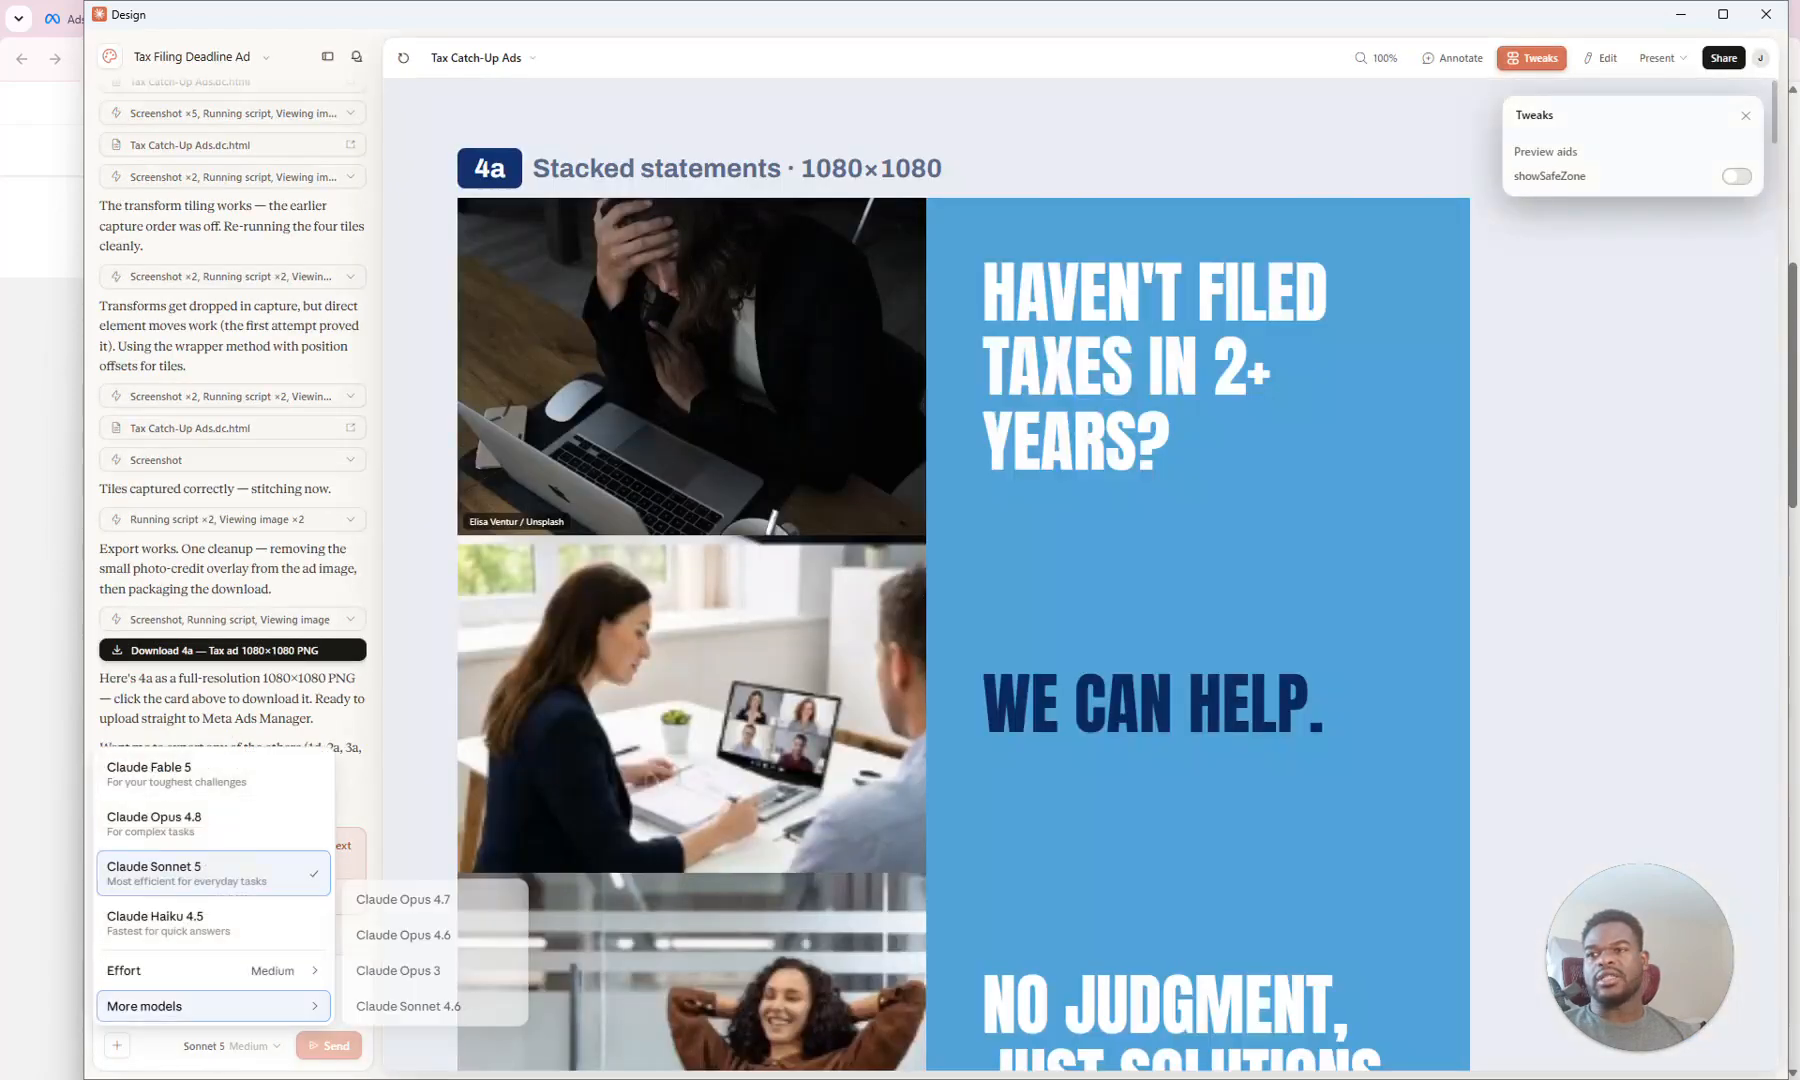
{"action": "left_click", "coordinate": [166, 1064]}
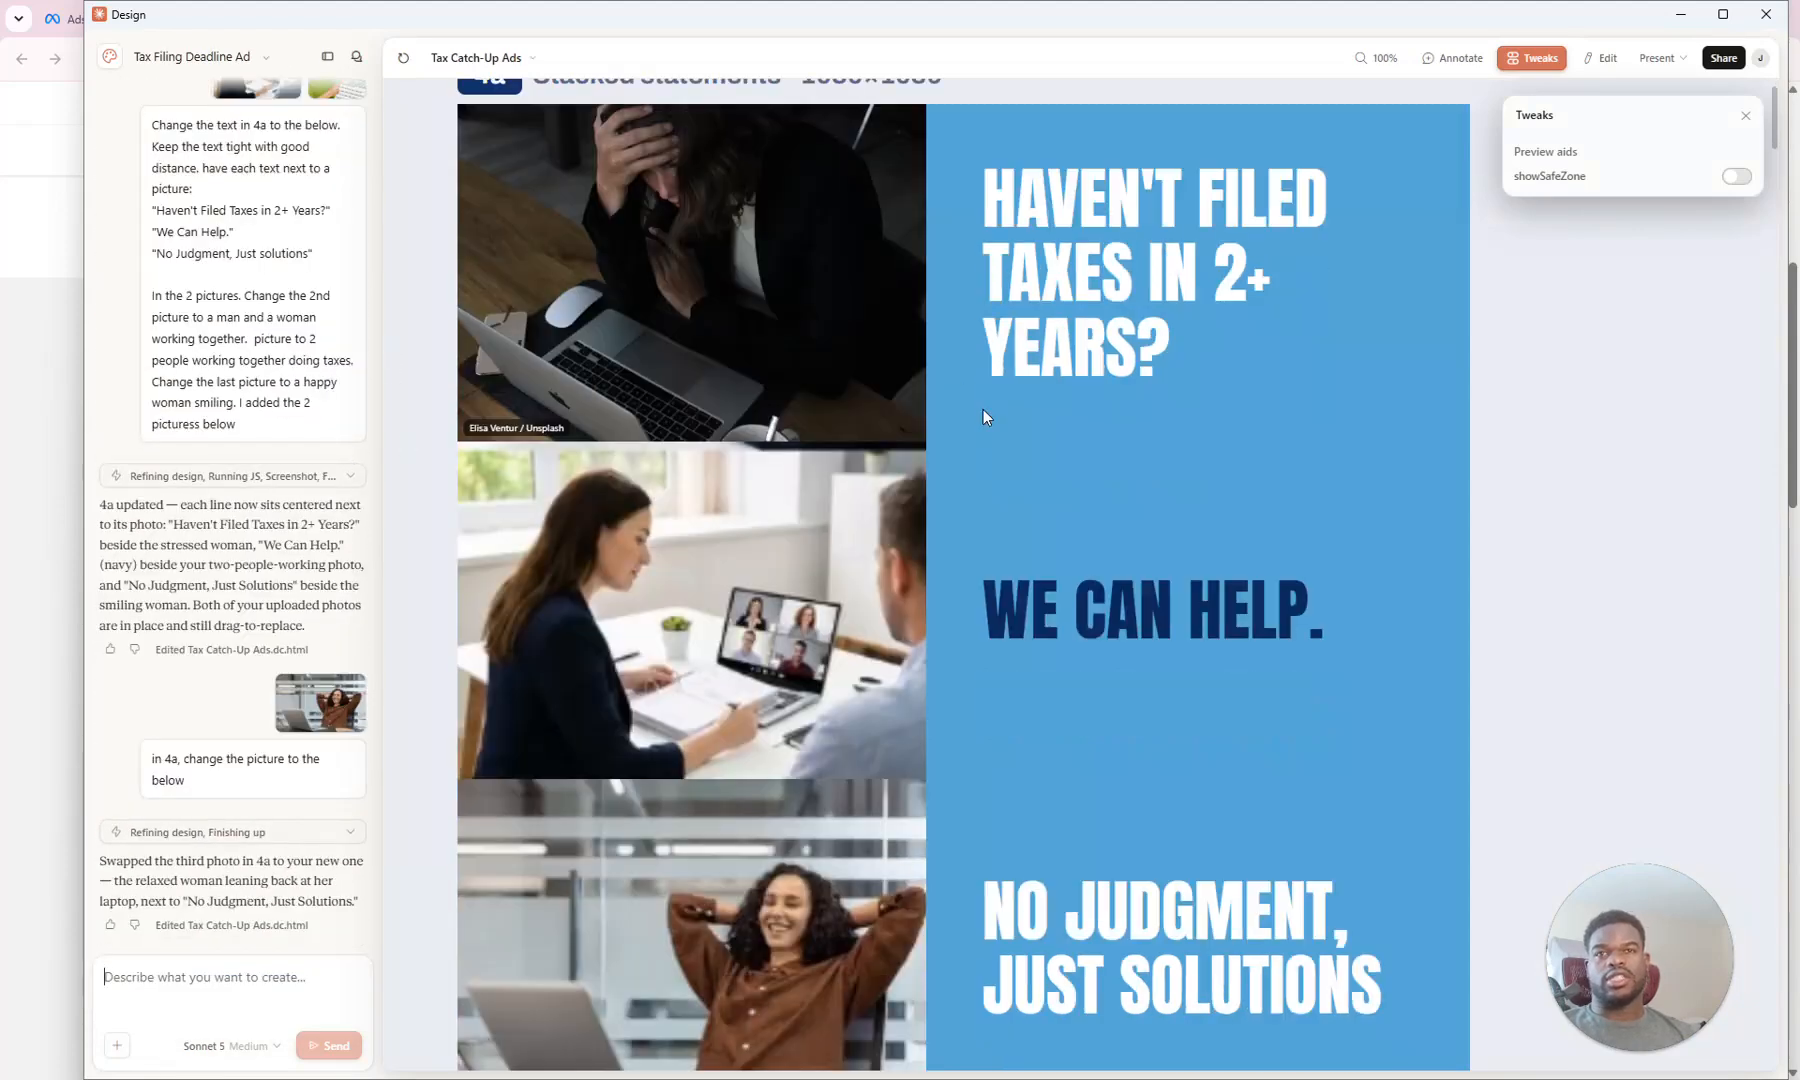
Step: View creative 4a, return to the start of the chat and highlight the expert Meta ad creative role and task in the first prompt
{"action": "scroll", "coordinate": [987, 418], "scroll_direction": "down", "scroll_amount": 10}
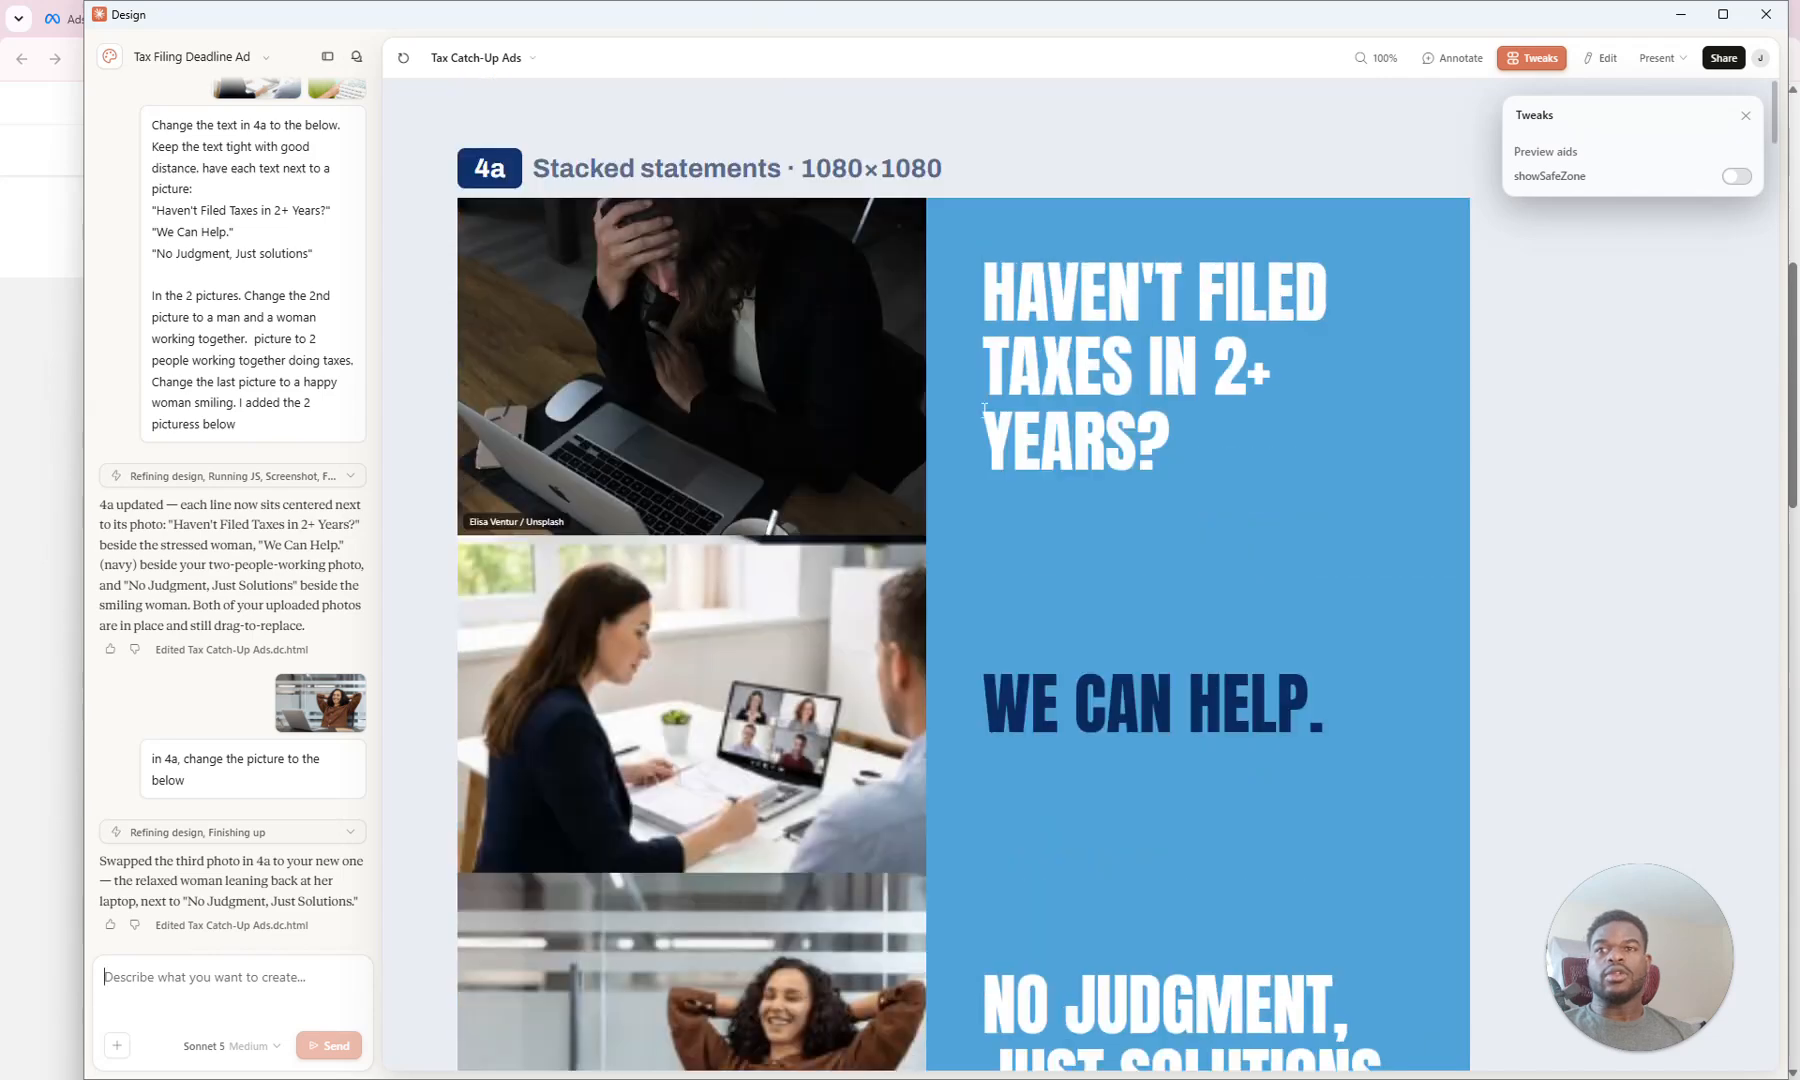
{"action": "scroll", "coordinate": [302, 375], "scroll_direction": "up", "scroll_amount": 20}
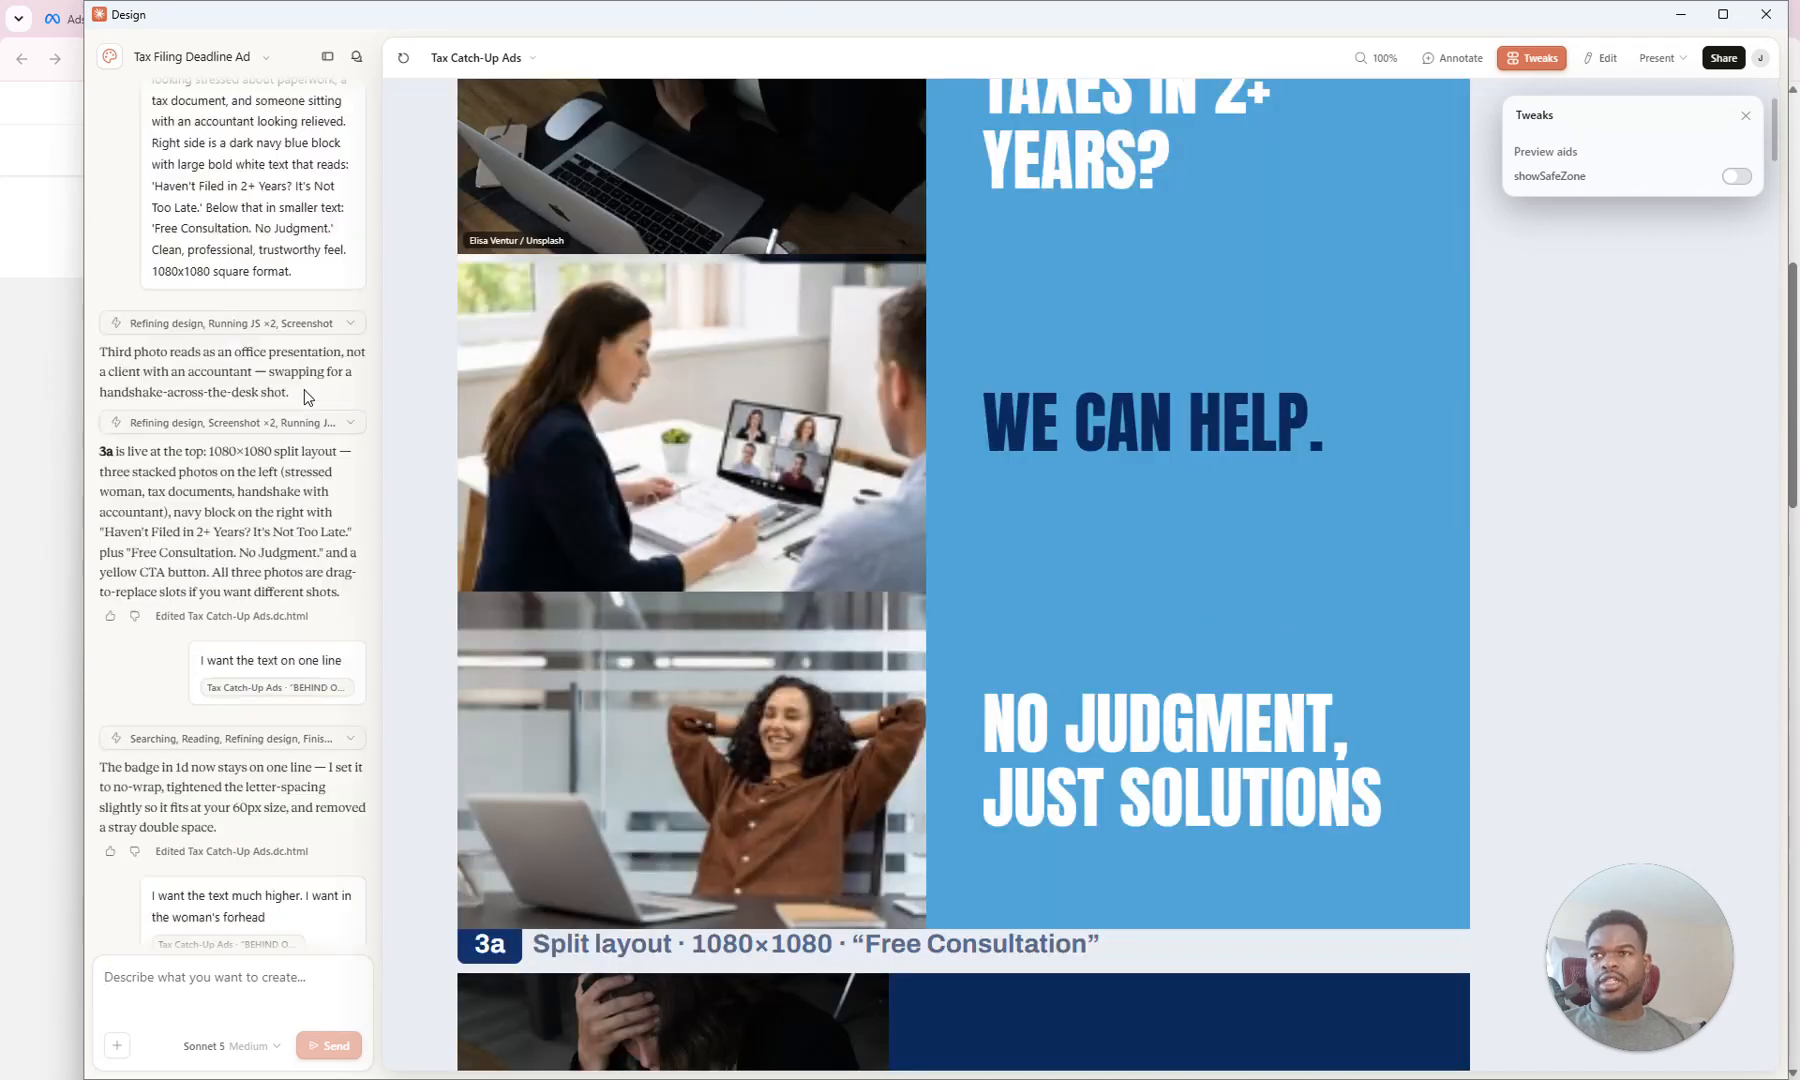
{"action": "scroll", "coordinate": [233, 516], "scroll_direction": "up", "scroll_amount": 2}
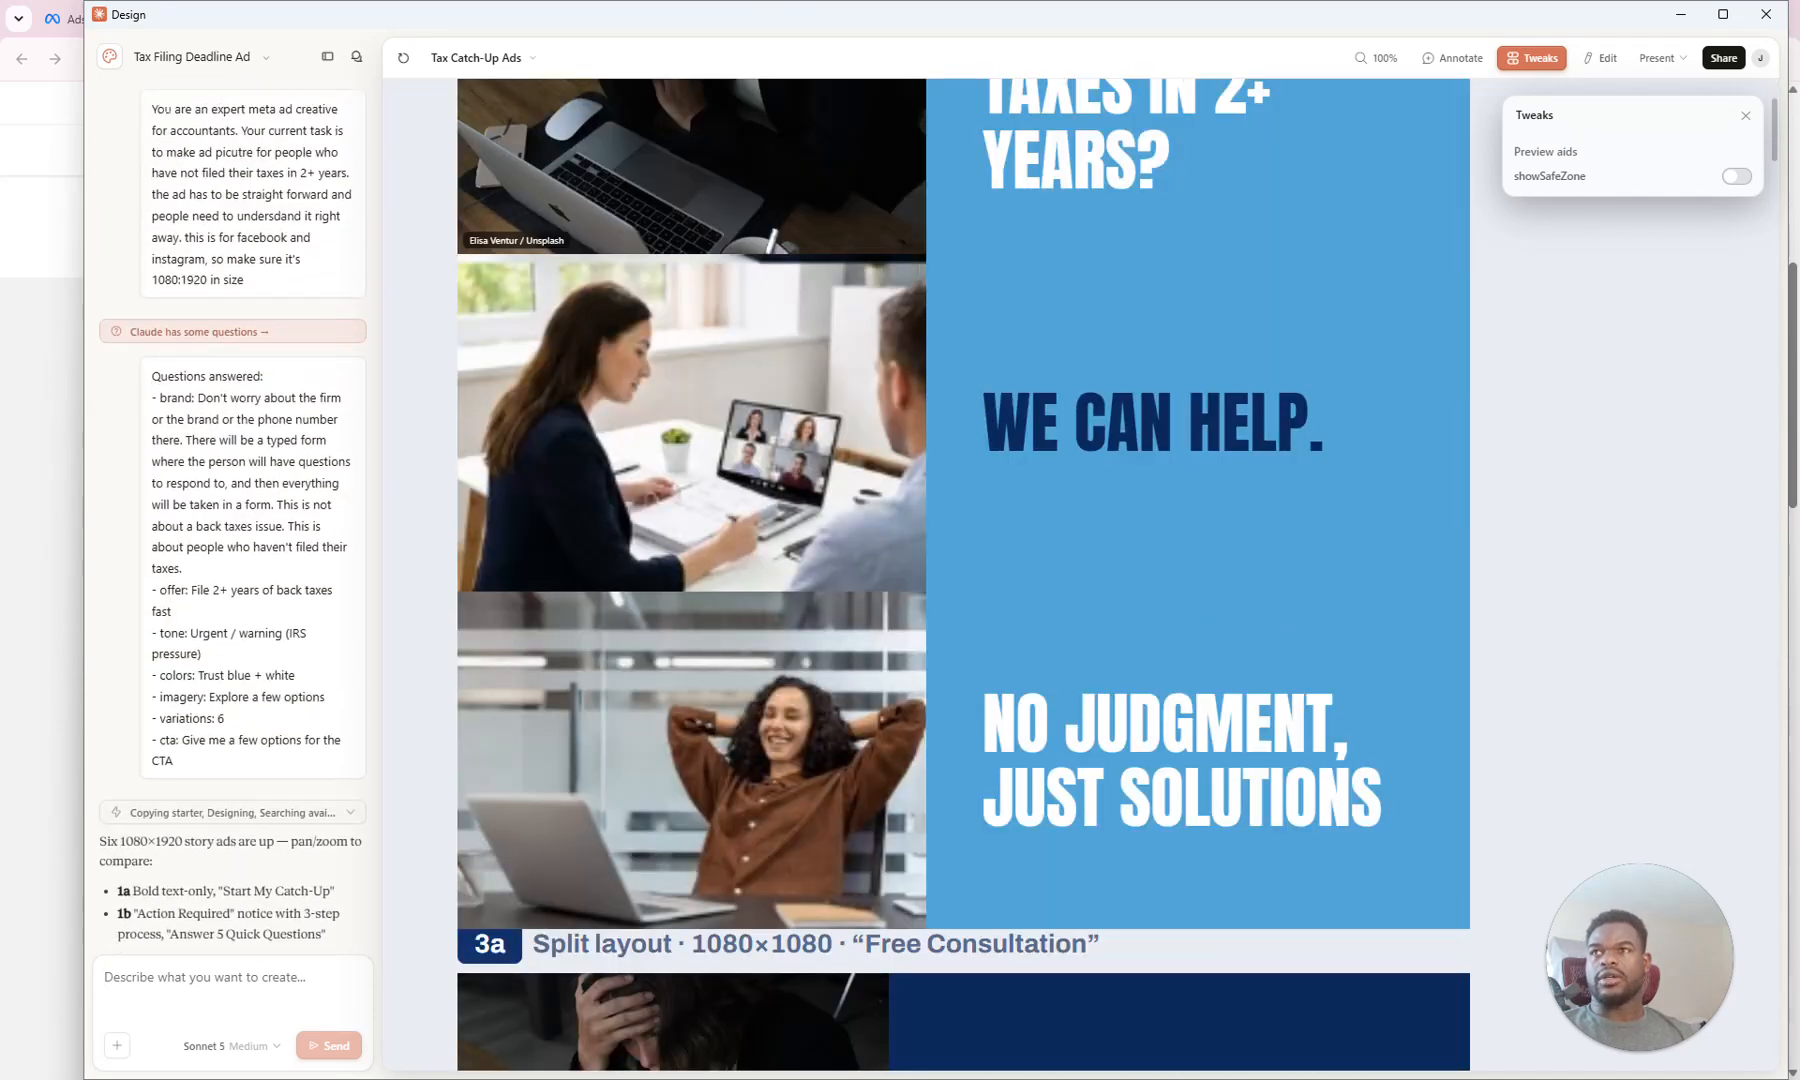
{"action": "left_click_drag", "start_coordinate": [185, 109], "coordinate": [319, 167]}
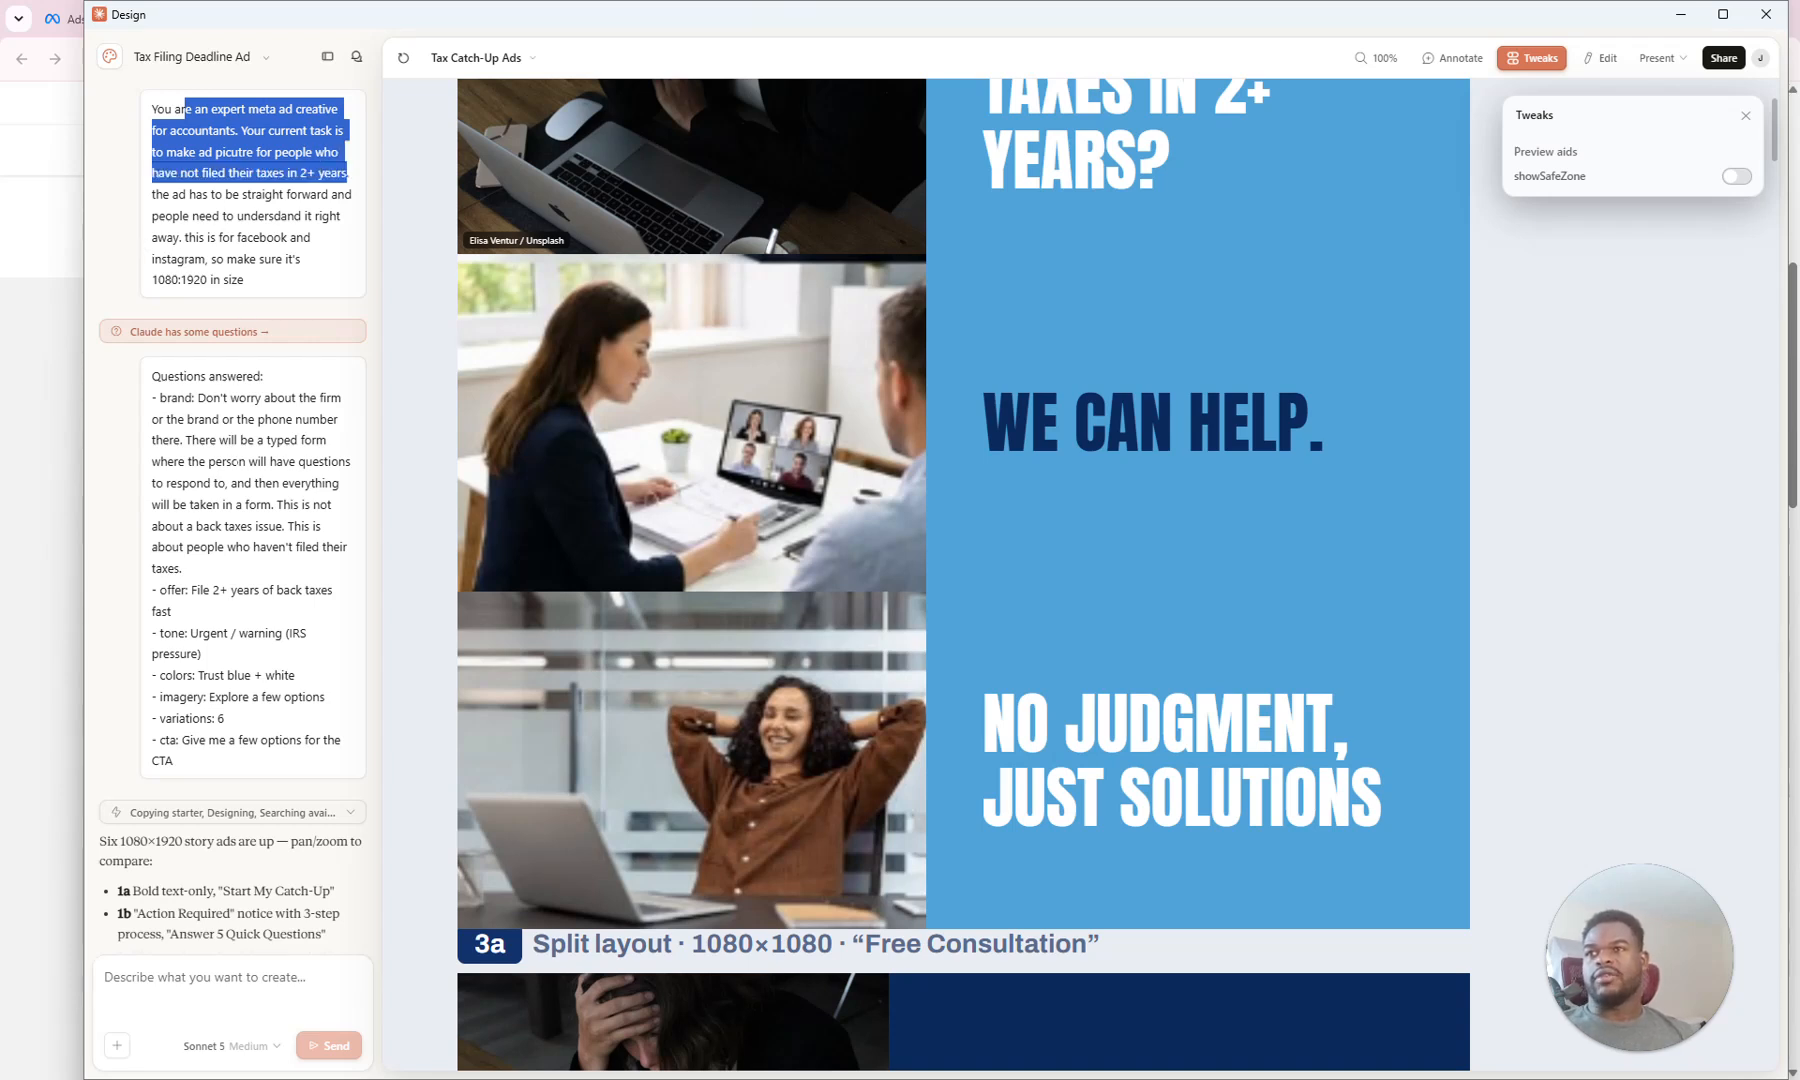
Step: Highlight the brand answer under "Questions answered" and read on to the request for a picture of a woman stressing over her taxes
{"action": "left_click", "coordinate": [236, 460]}
{"action": "left_click_drag", "start_coordinate": [152, 376], "coordinate": [330, 526]}
{"action": "scroll", "coordinate": [200, 410], "scroll_direction": "down", "scroll_amount": 1}
{"action": "scroll", "coordinate": [200, 410], "scroll_direction": "down", "scroll_amount": 5}
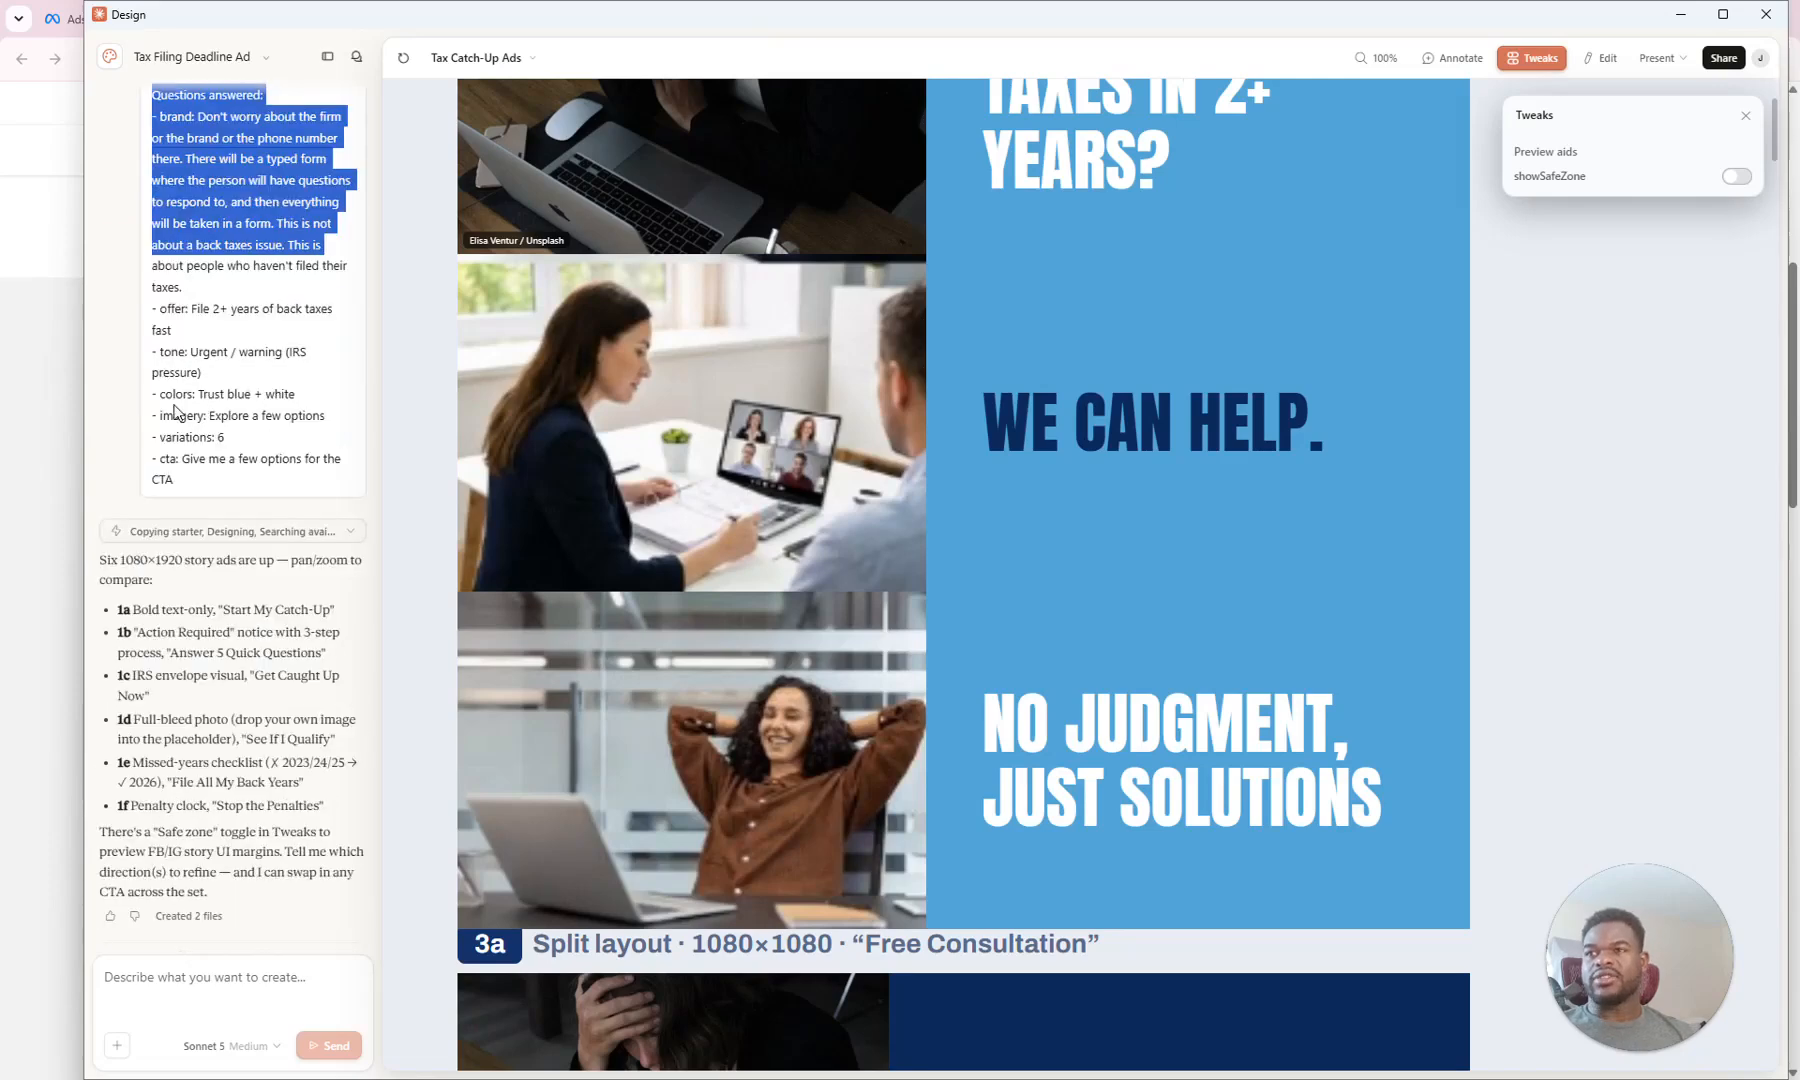
{"action": "scroll", "coordinate": [232, 510], "scroll_direction": "down", "scroll_amount": 4}
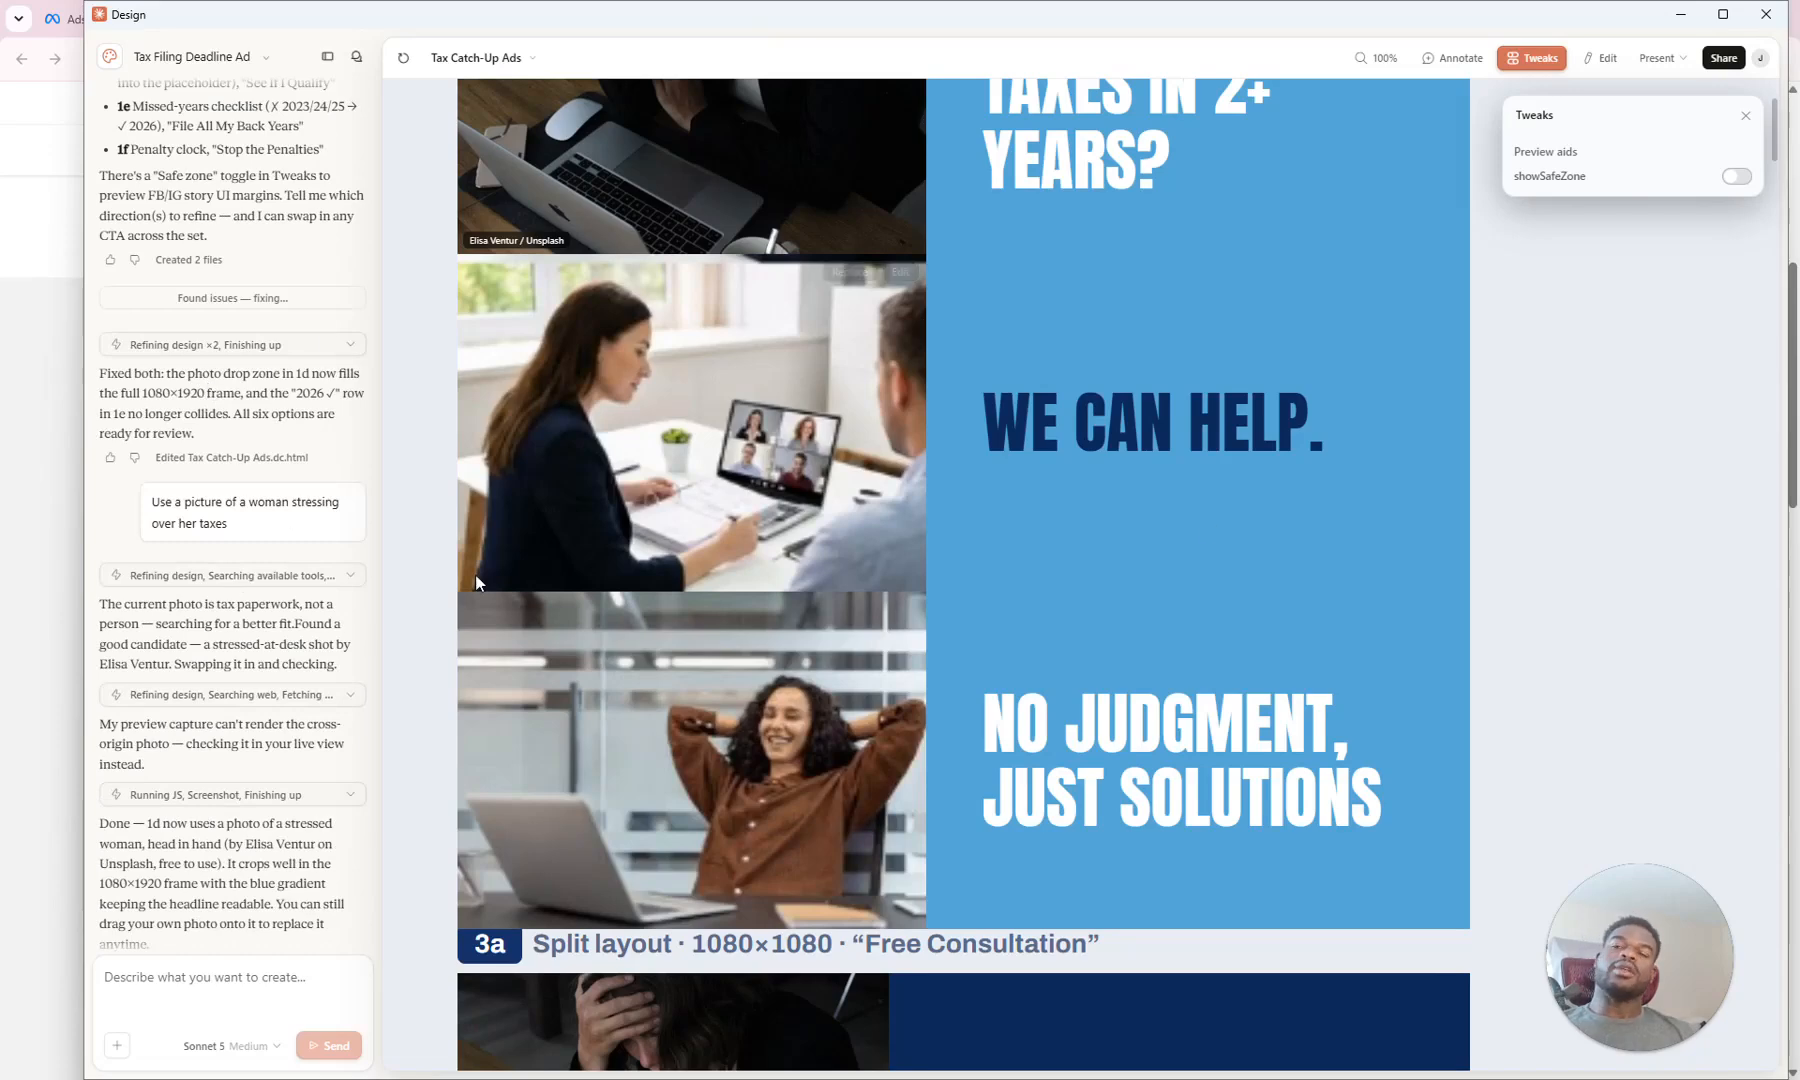
Step: Browse the canvas past creatives 3a and 2a and set the canvas zoom to 50%
{"action": "scroll", "coordinate": [1060, 550], "scroll_direction": "down", "scroll_amount": 10}
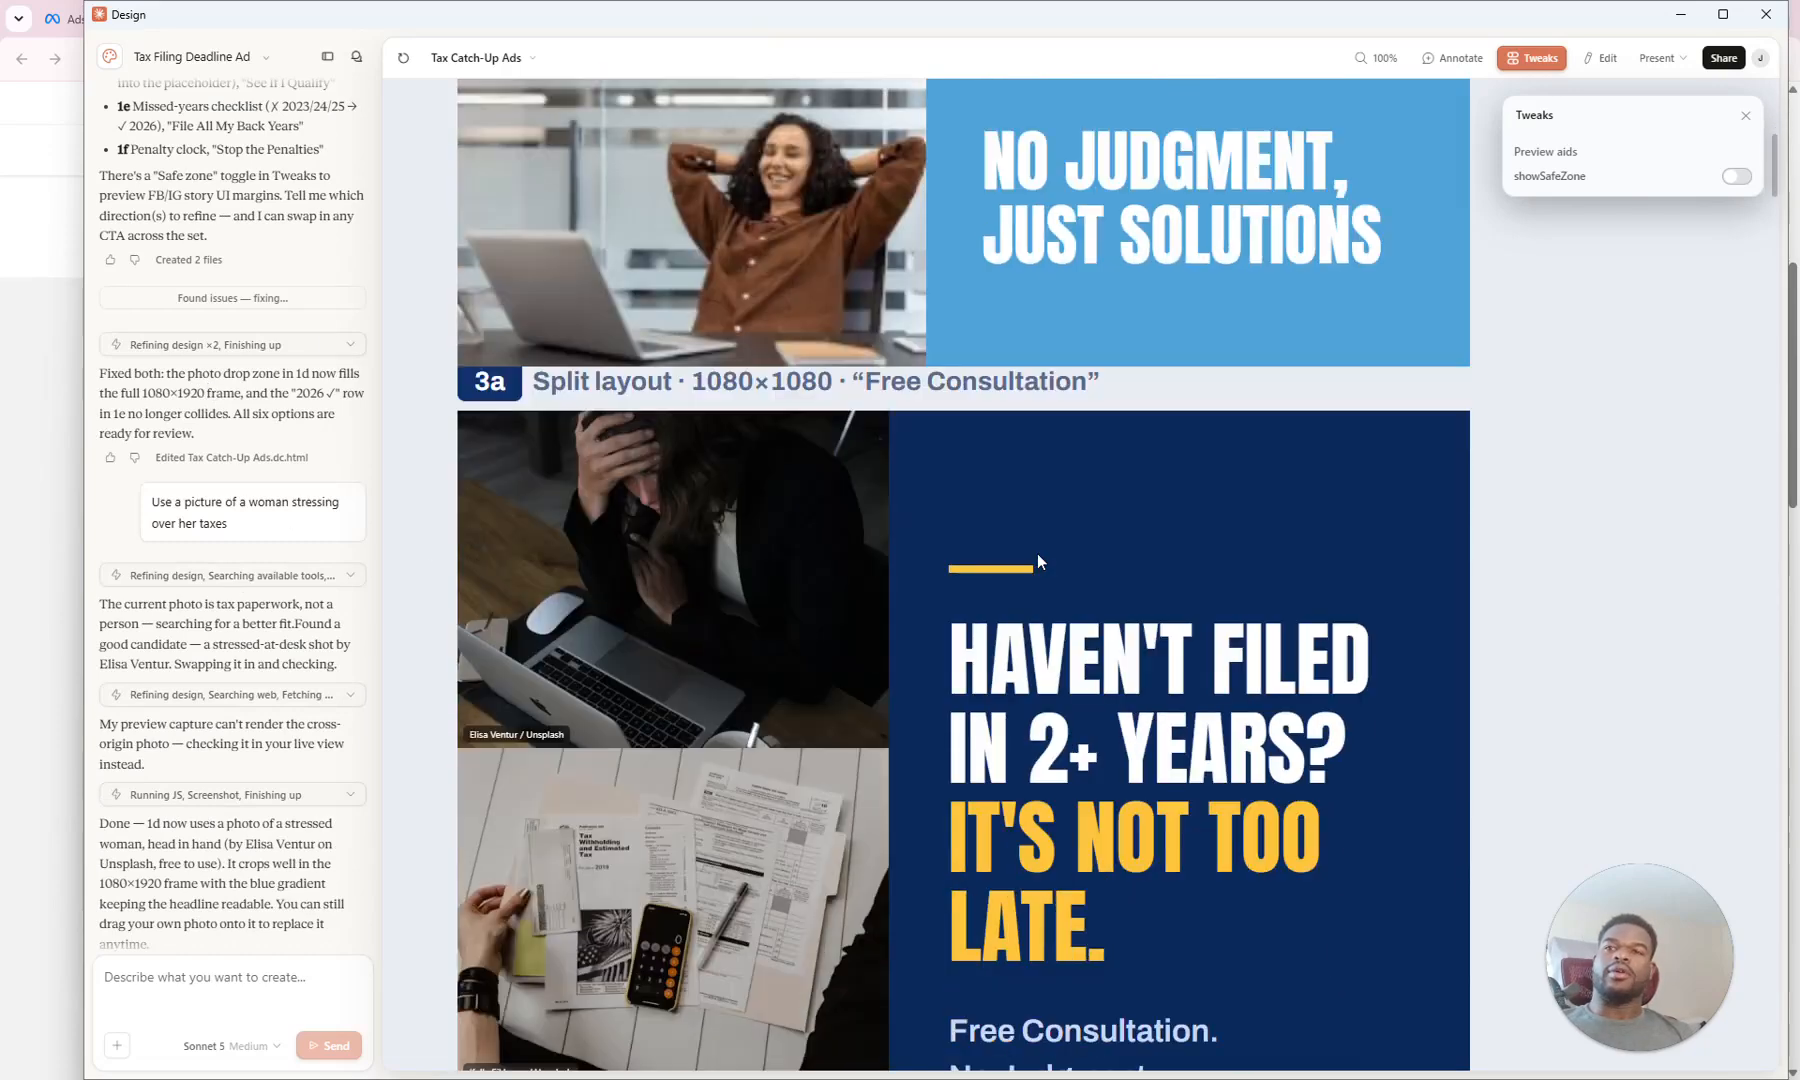
{"action": "scroll", "coordinate": [1036, 553], "scroll_direction": "down", "scroll_amount": 15}
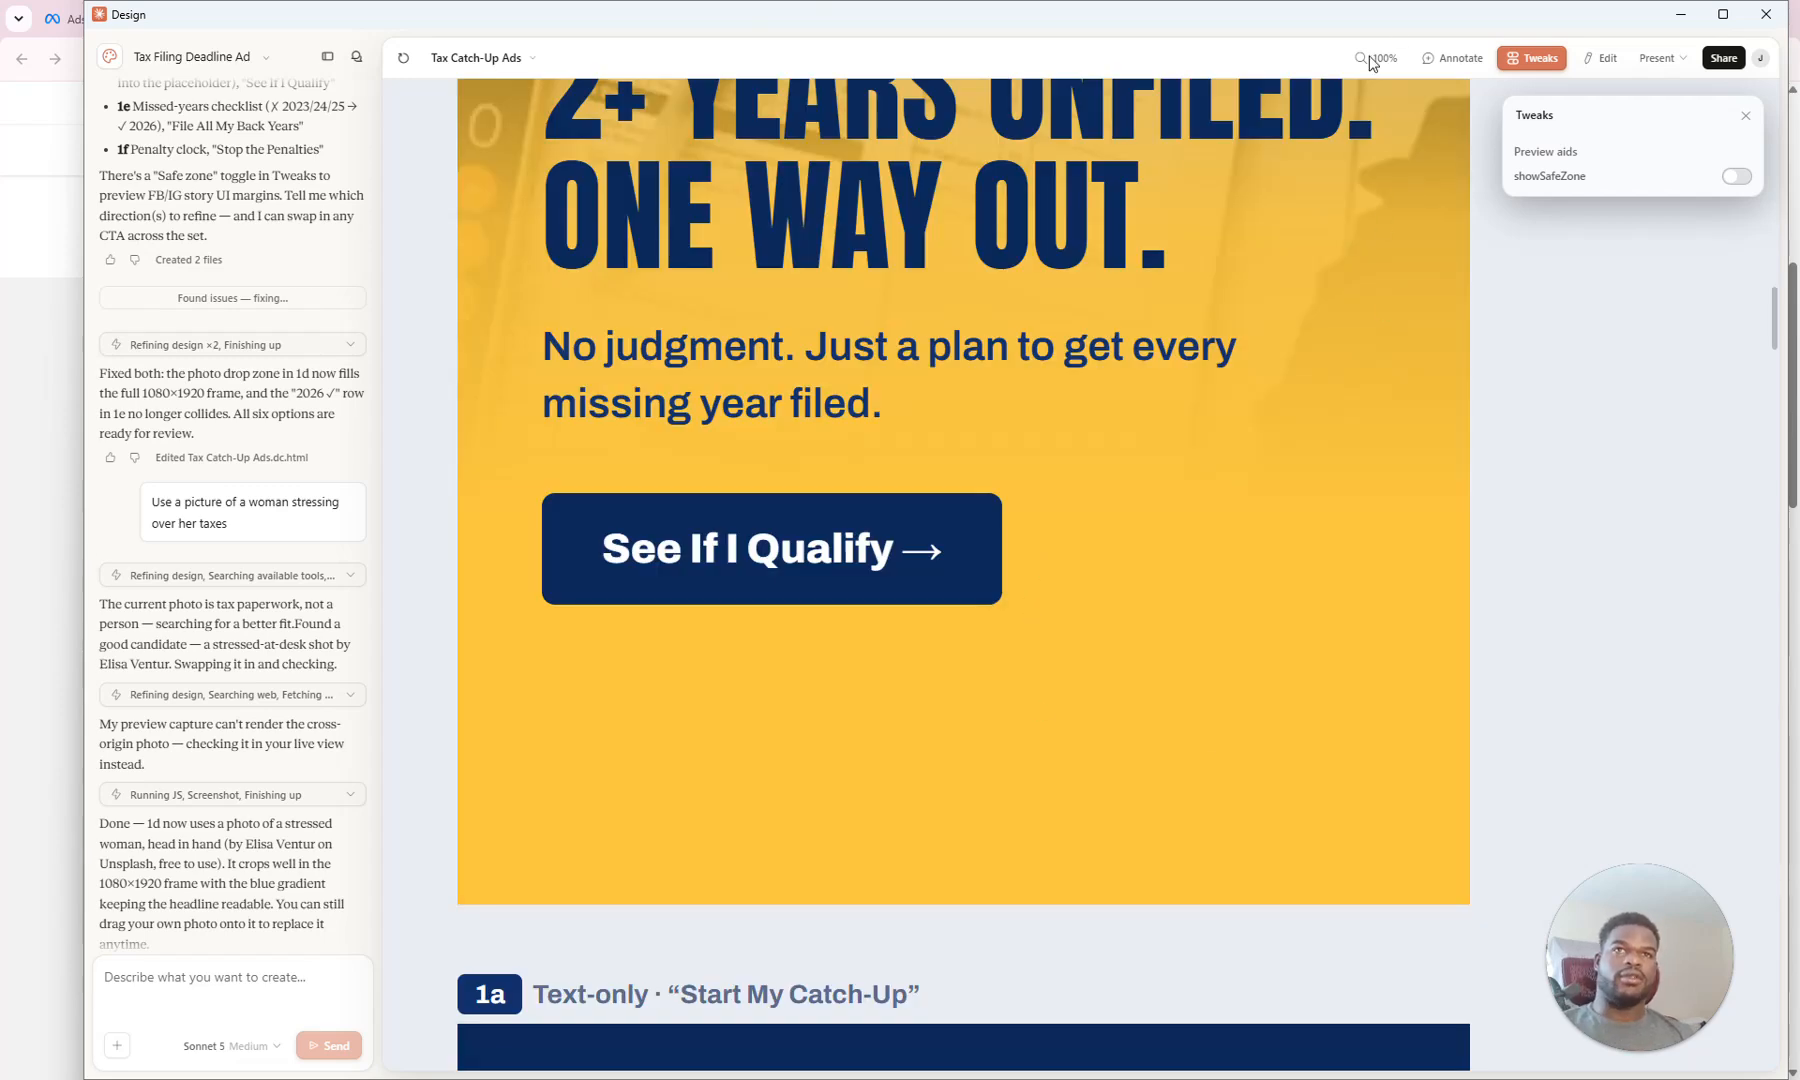
{"action": "left_click", "coordinate": [1382, 55]}
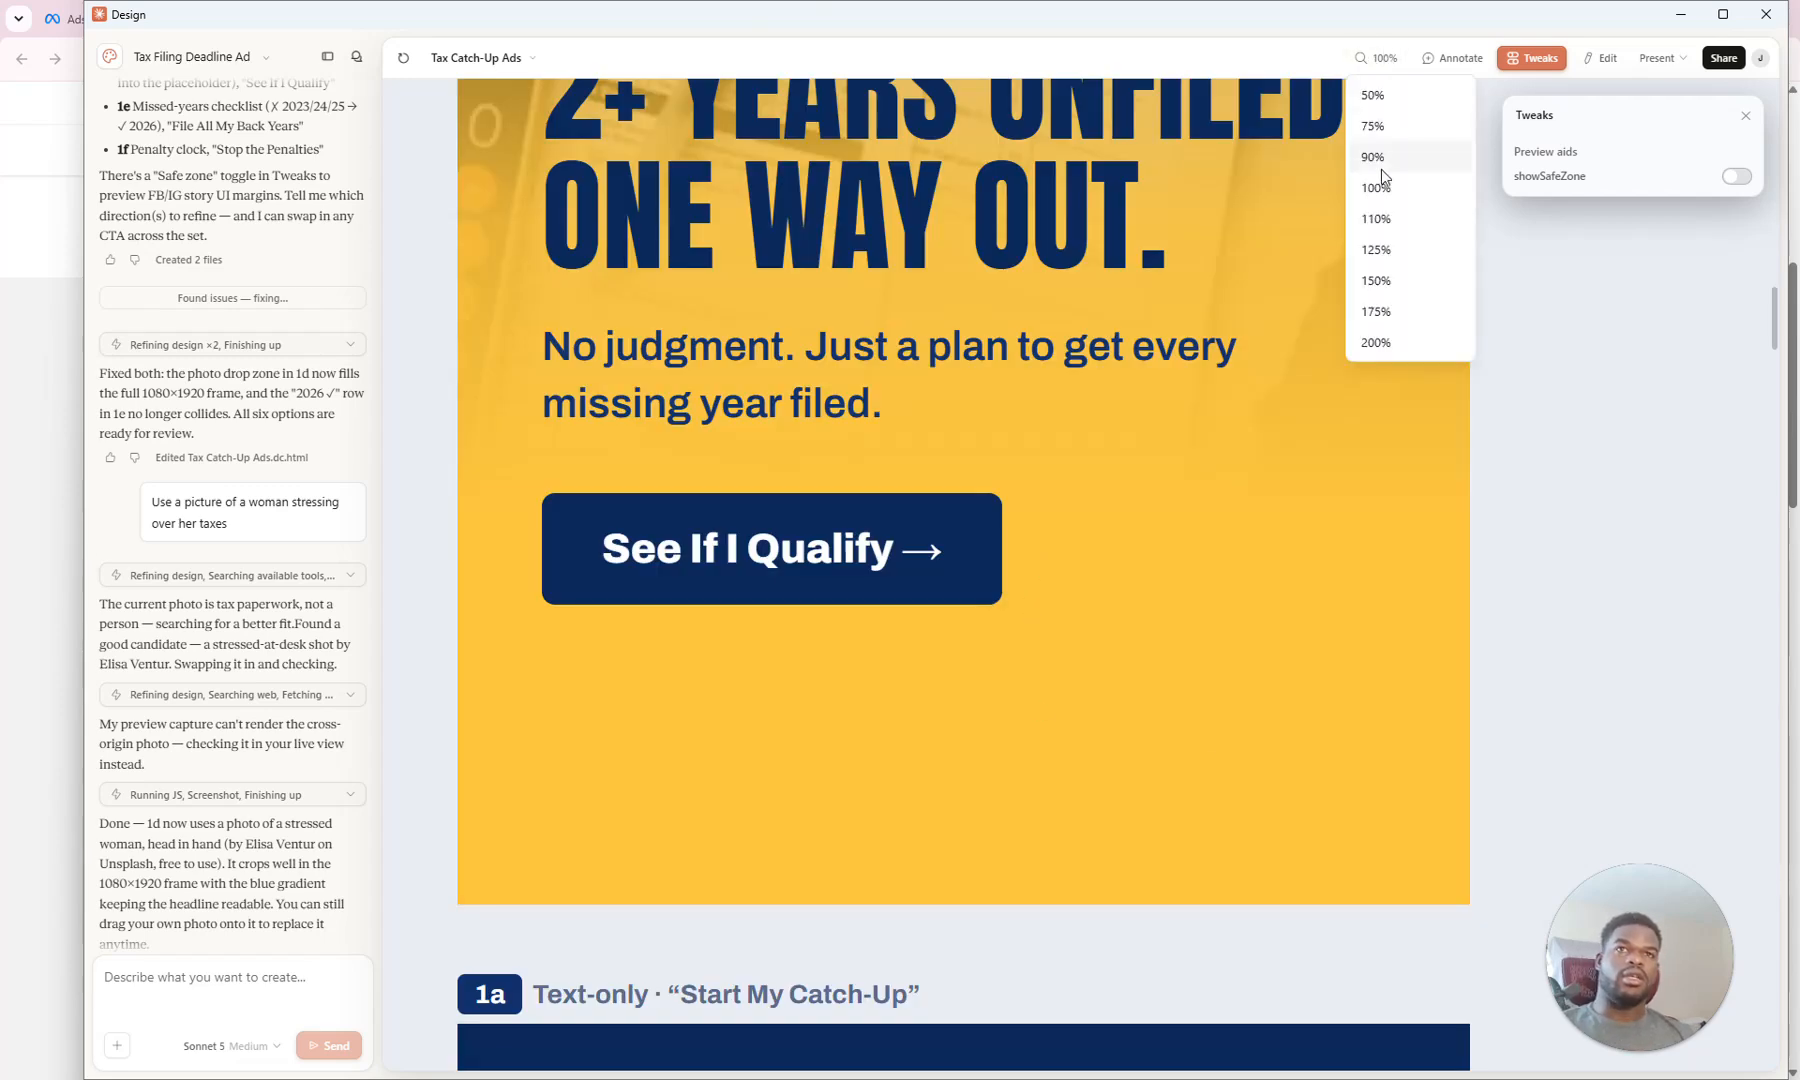
{"action": "left_click", "coordinate": [1394, 100]}
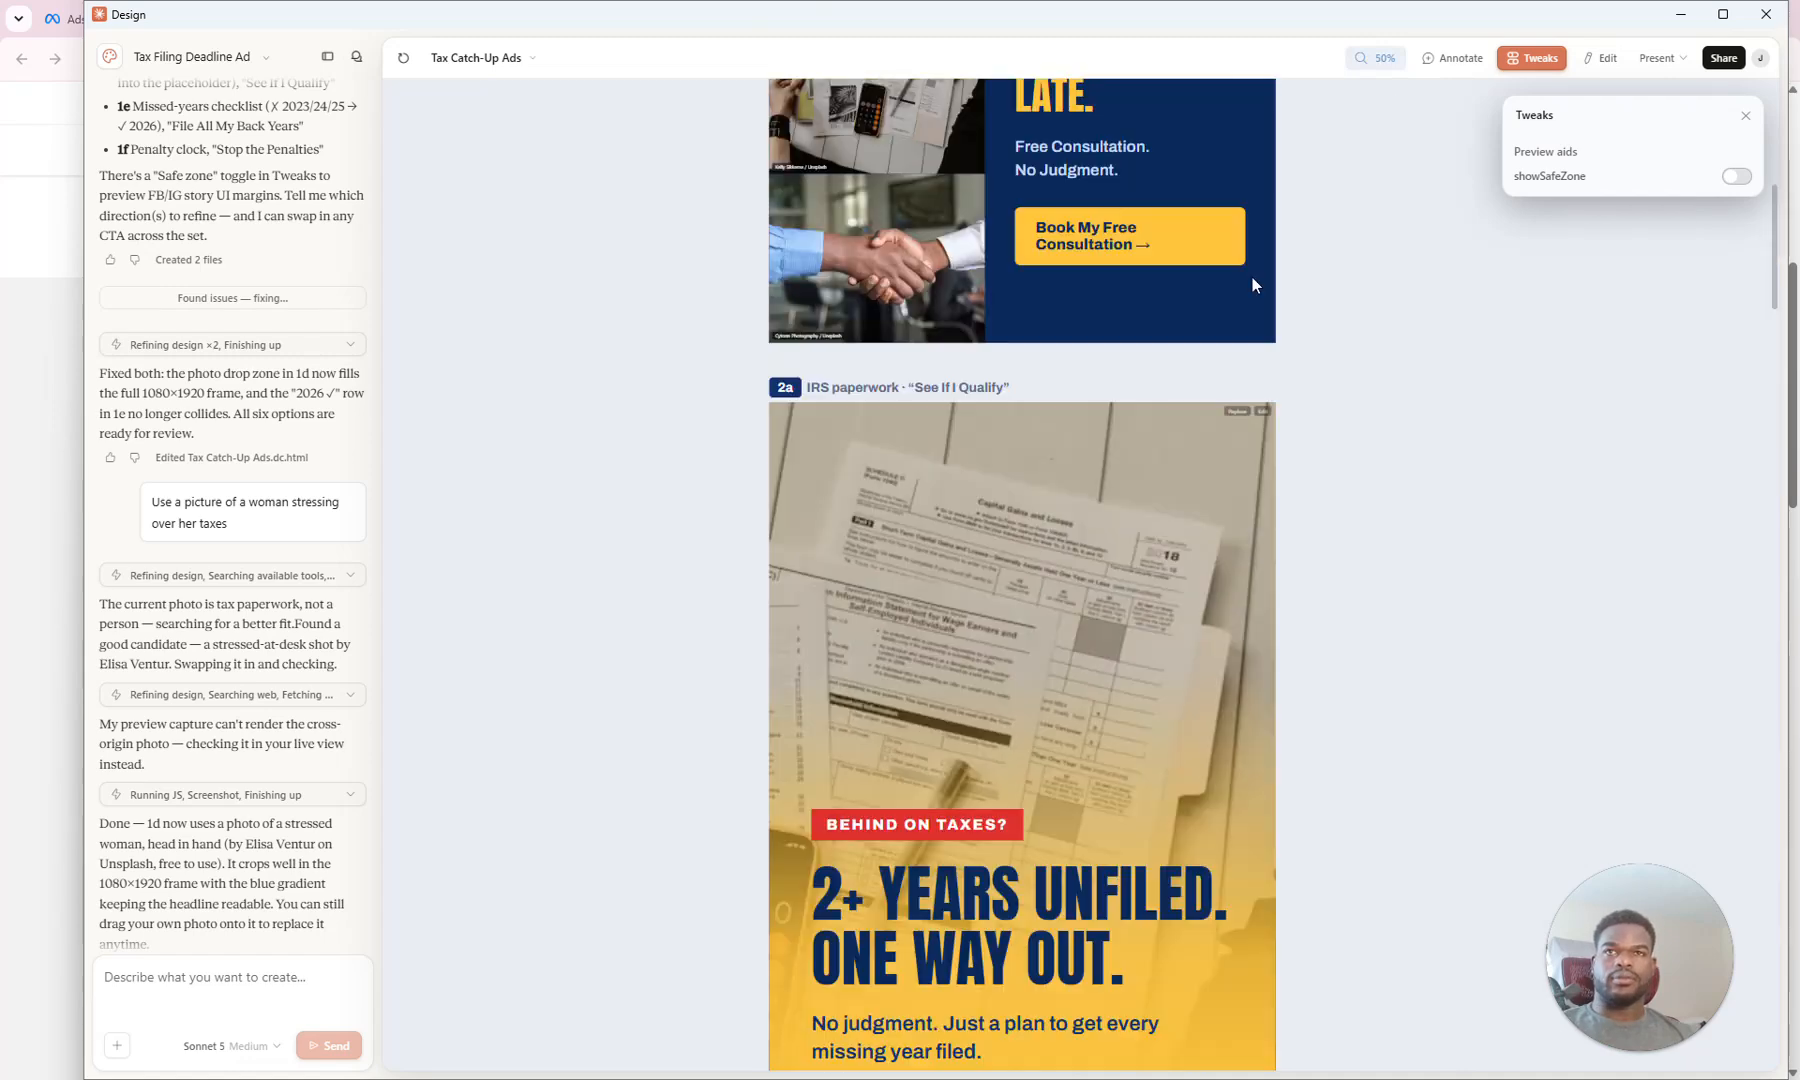
Step: Review the ad variations 1a to 1f on the canvas and return to photo creative 1d
{"action": "scroll", "coordinate": [1150, 400], "scroll_direction": "up", "scroll_amount": 2}
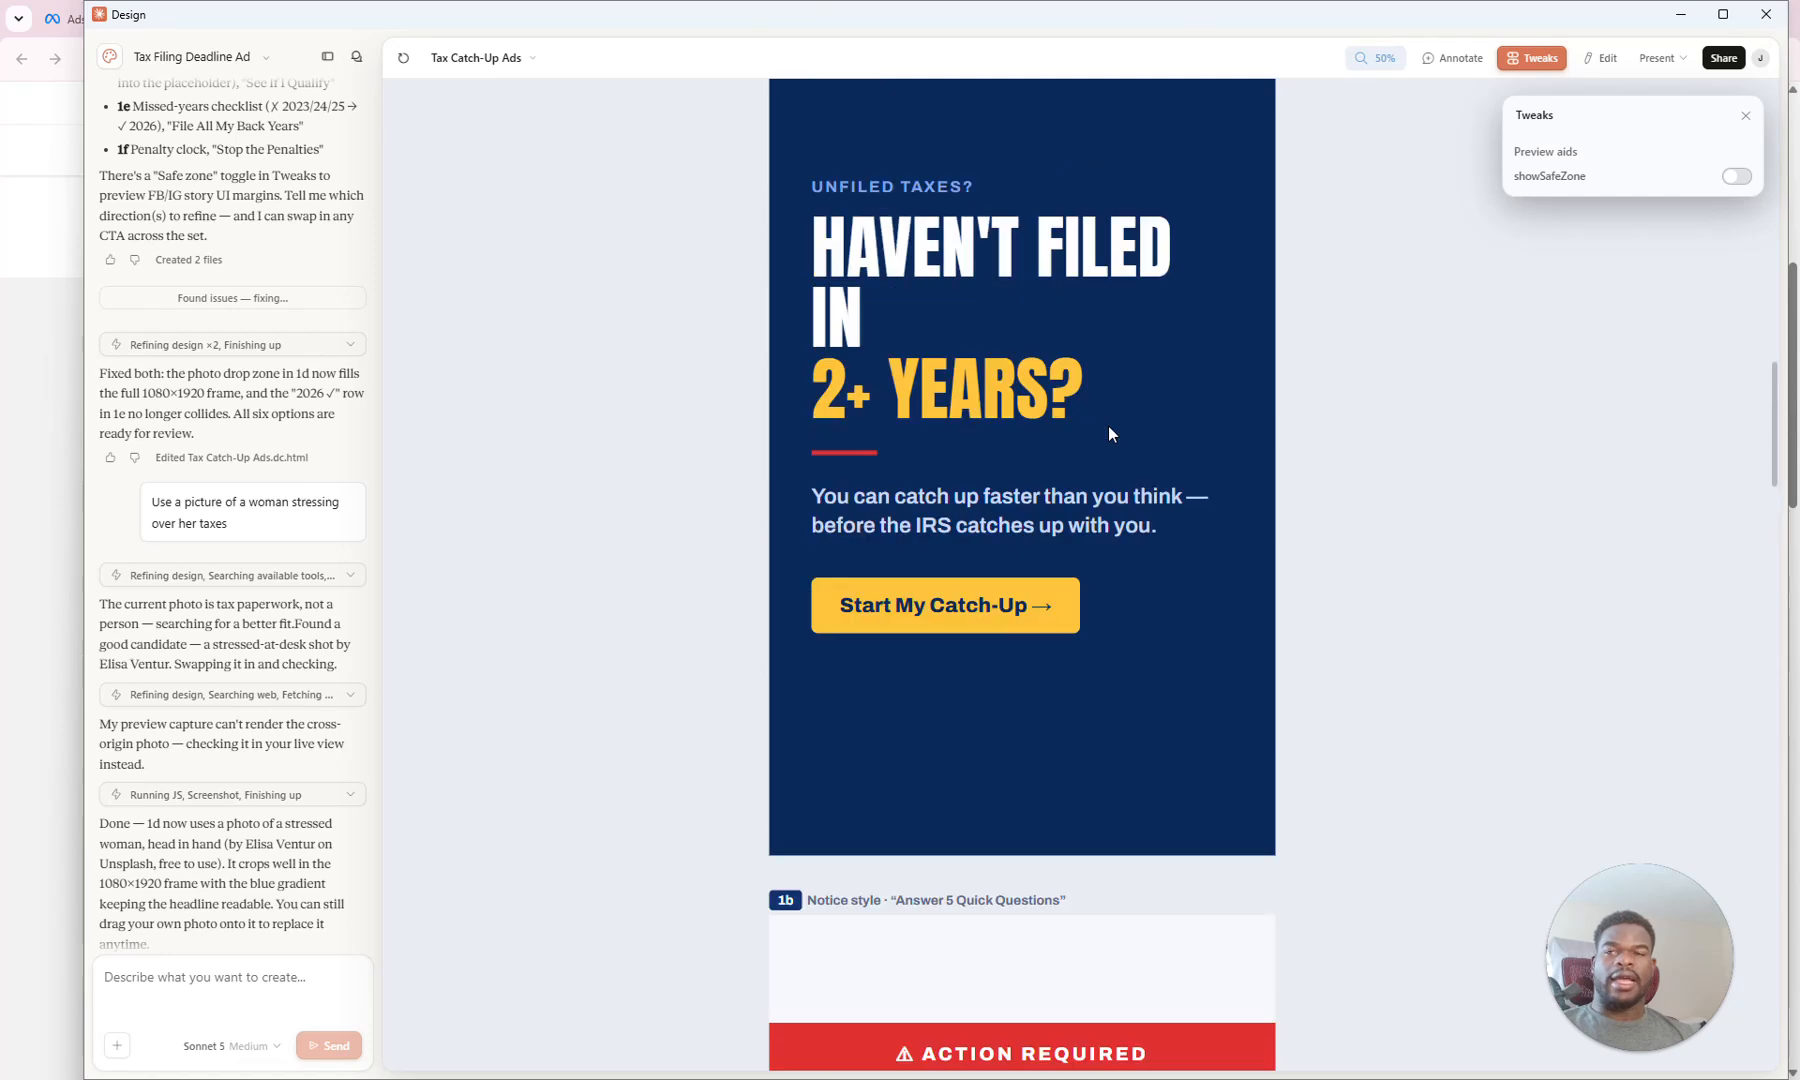
{"action": "scroll", "coordinate": [1110, 428], "scroll_direction": "down", "scroll_amount": 18}
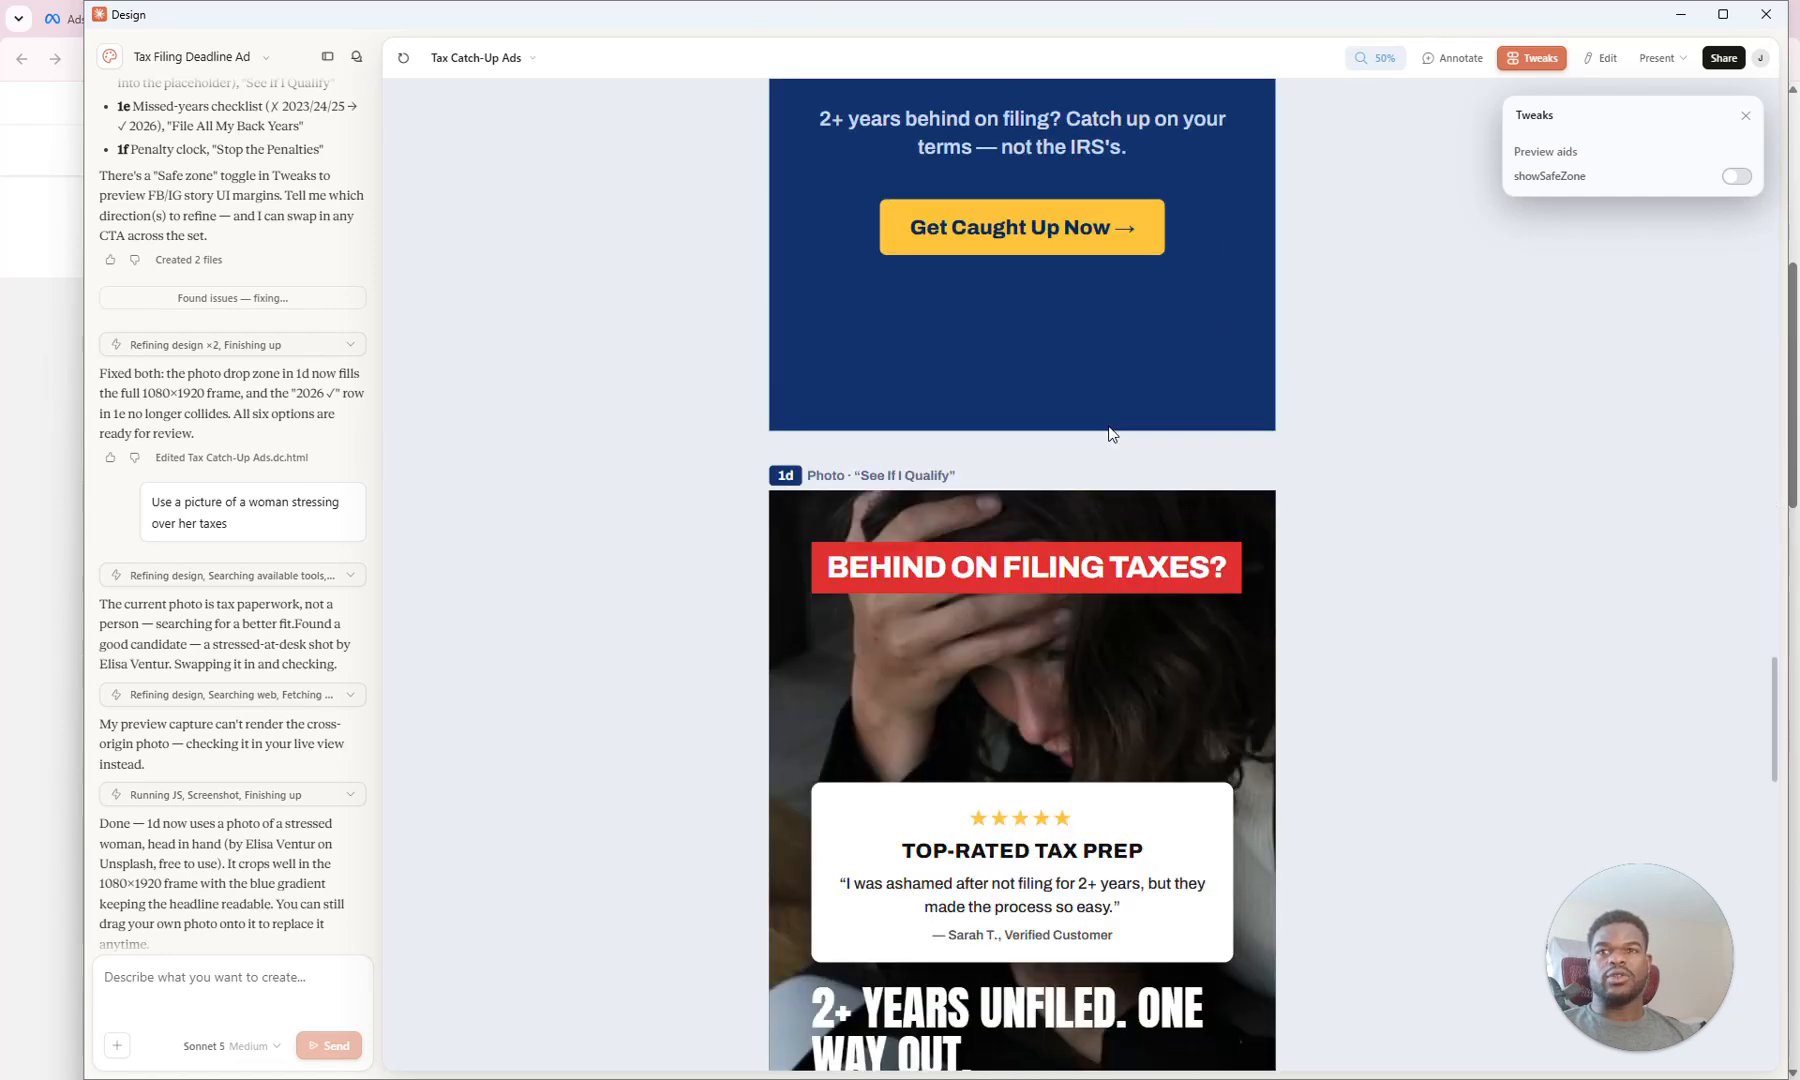
{"action": "scroll", "coordinate": [1115, 425], "scroll_direction": "down", "scroll_amount": 2}
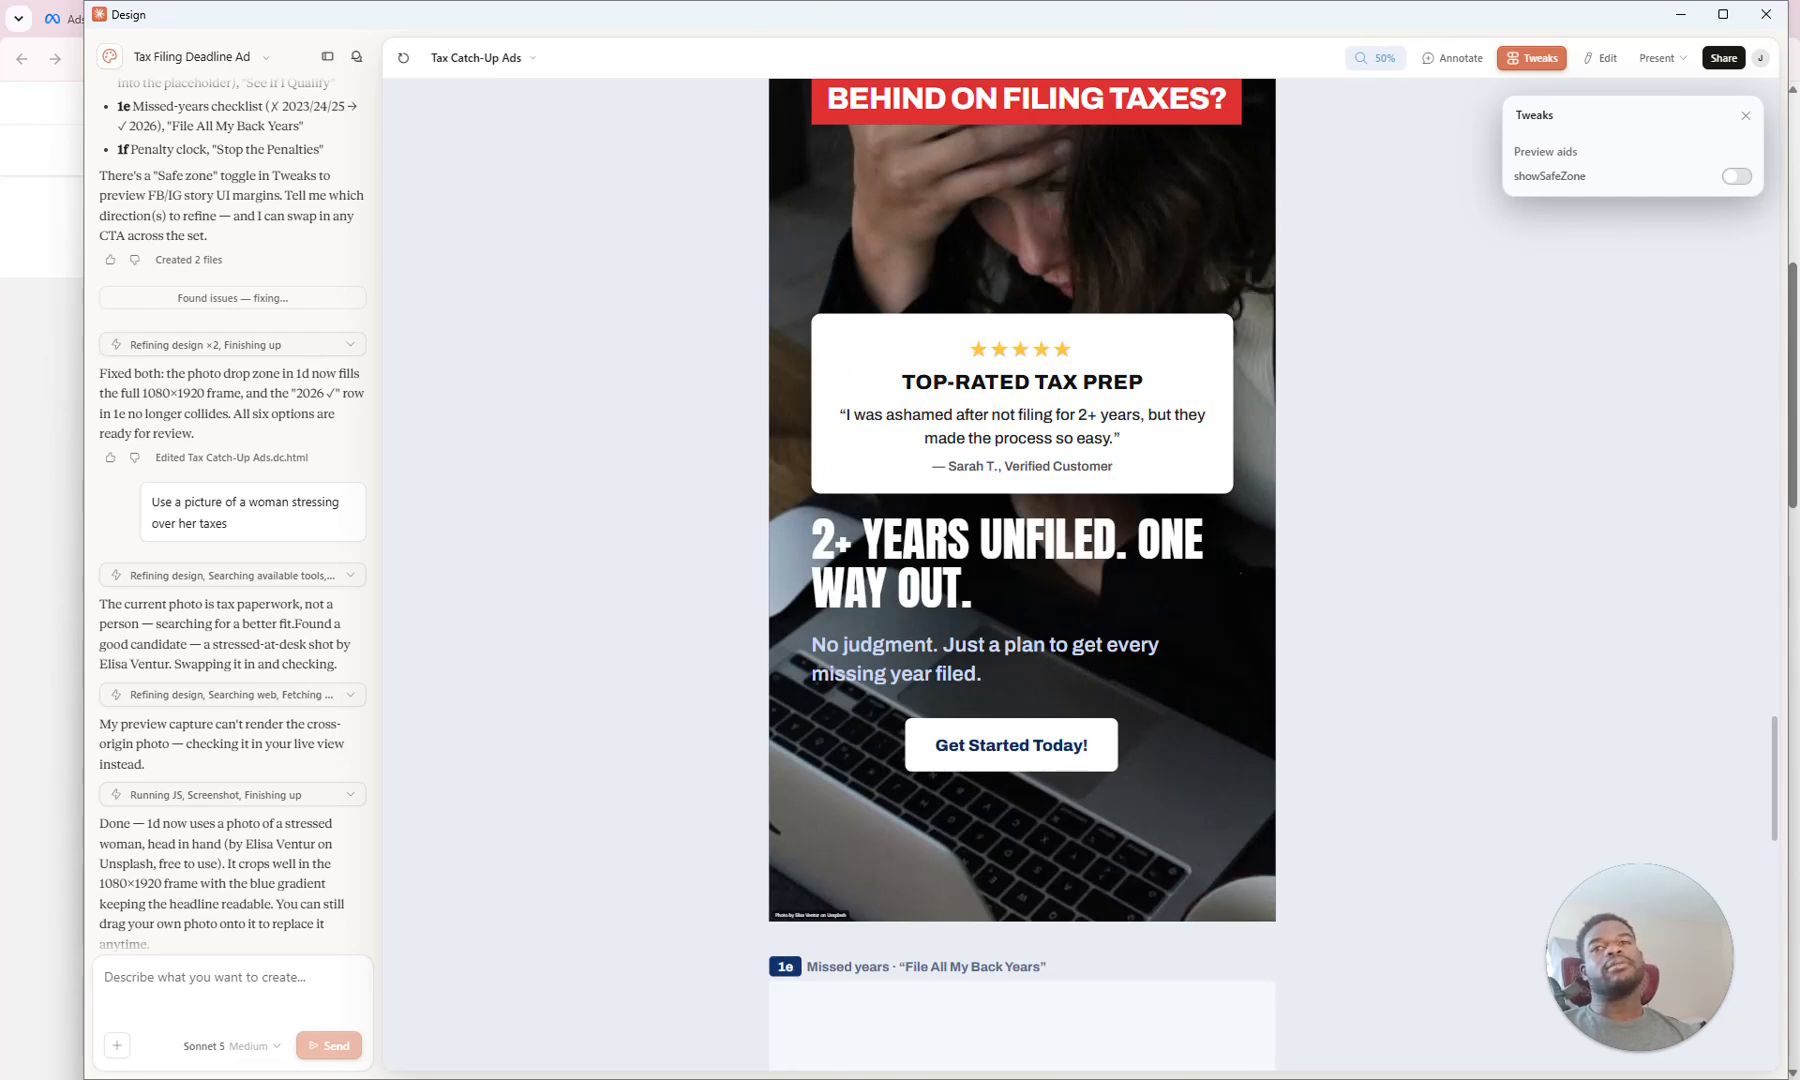
{"action": "scroll", "coordinate": [955, 345], "scroll_direction": "down", "scroll_amount": 13}
{"action": "scroll", "coordinate": [958, 350], "scroll_direction": "up", "scroll_amount": 4}
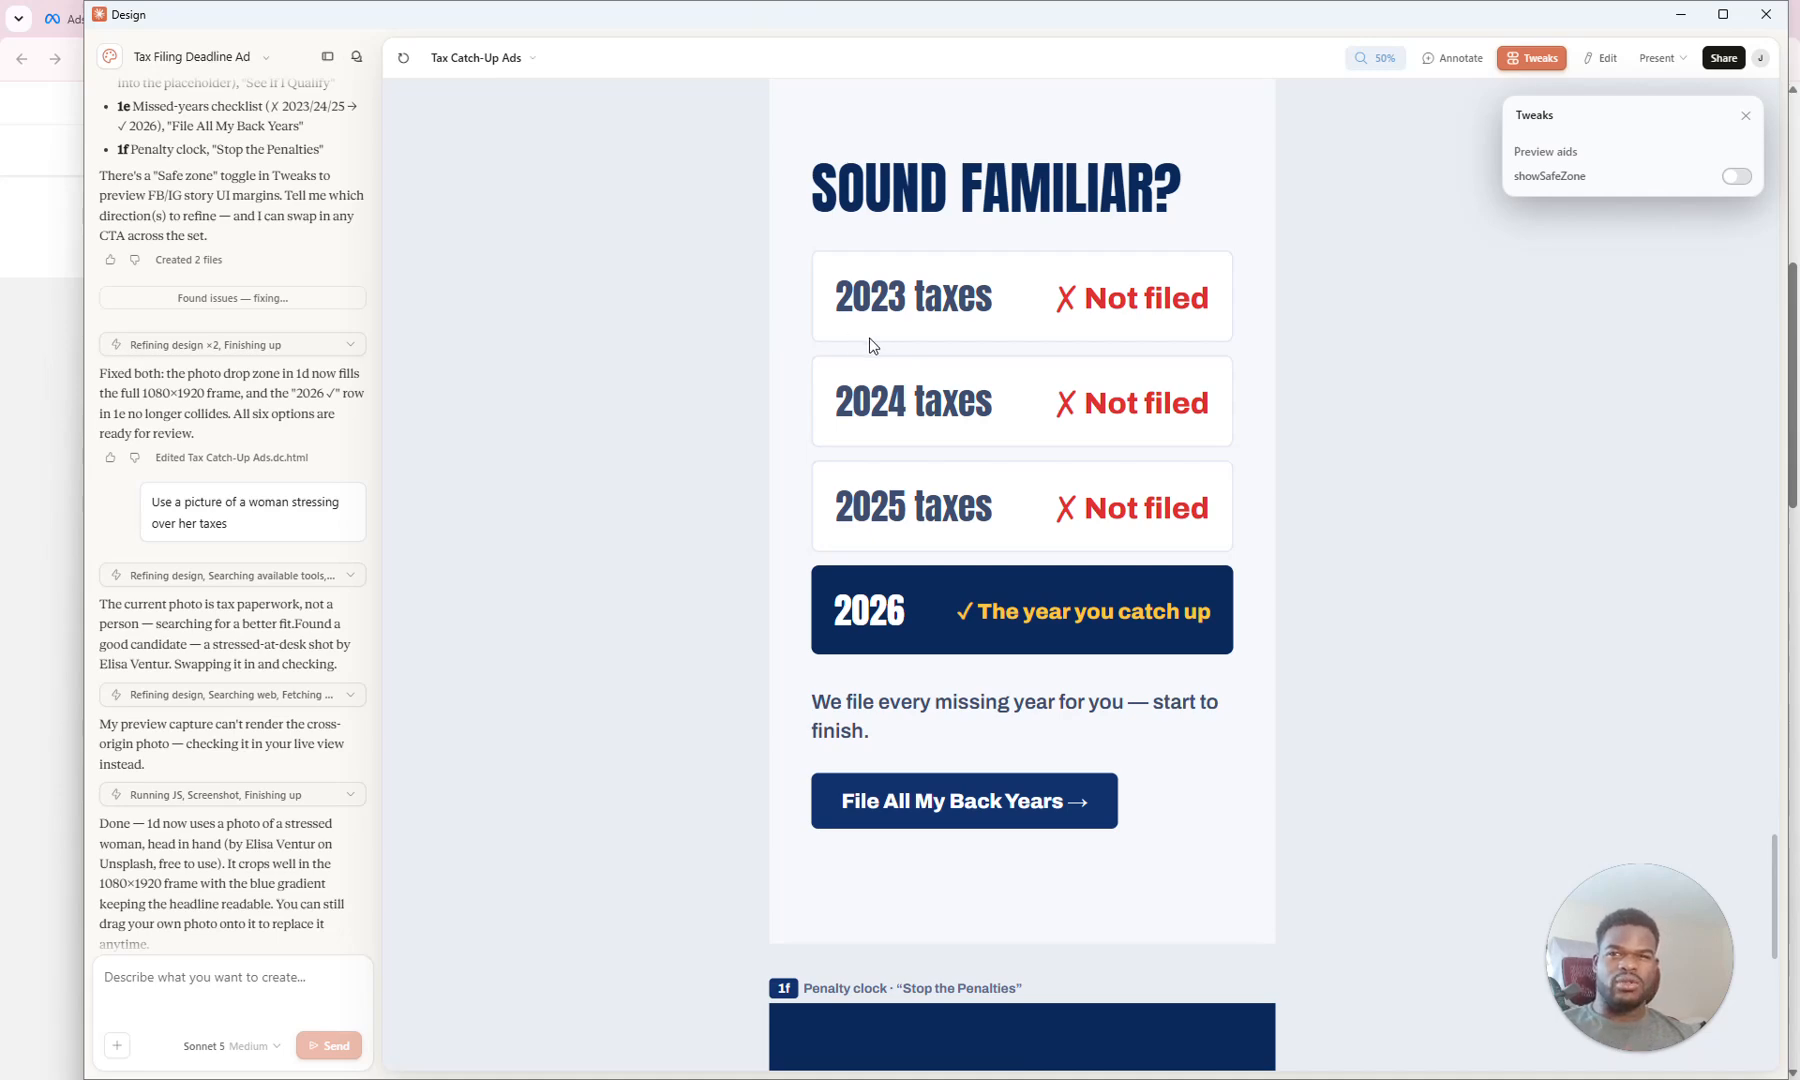
{"action": "scroll", "coordinate": [870, 341], "scroll_direction": "down", "scroll_amount": 18}
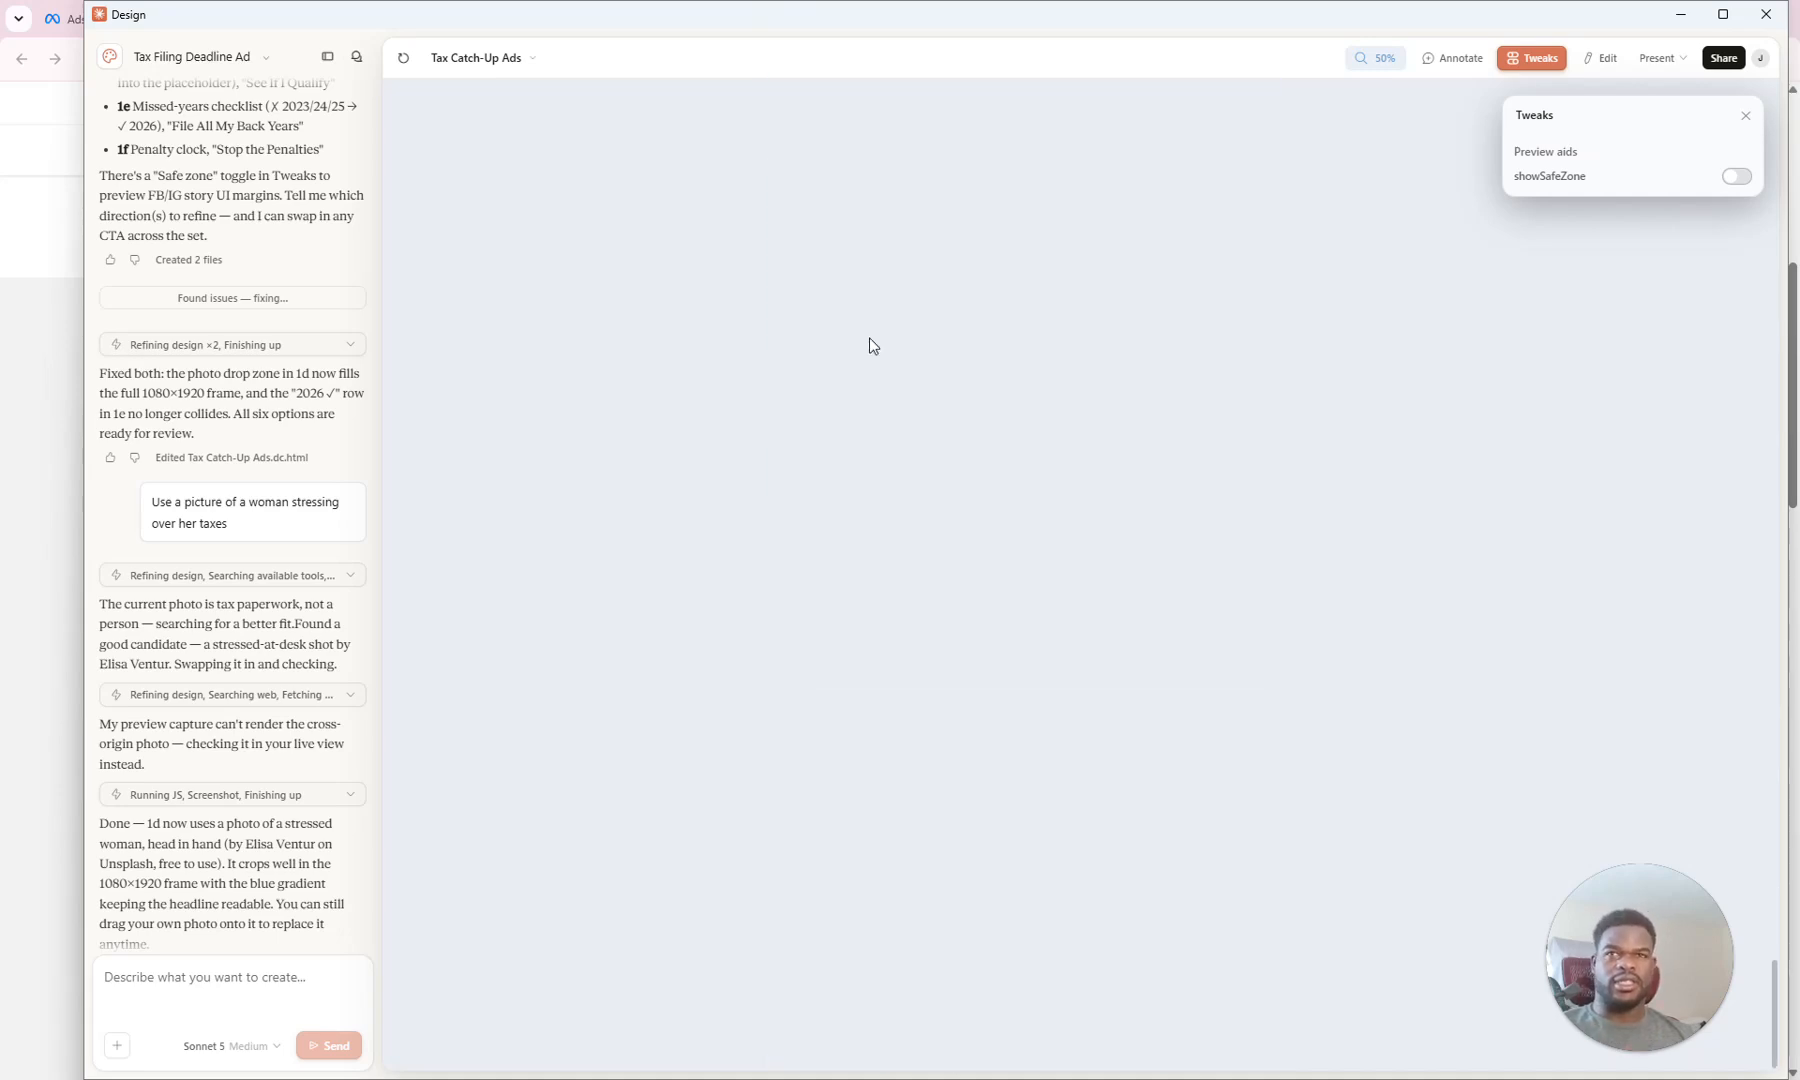
{"action": "scroll", "coordinate": [868, 338], "scroll_direction": "up", "scroll_amount": 18}
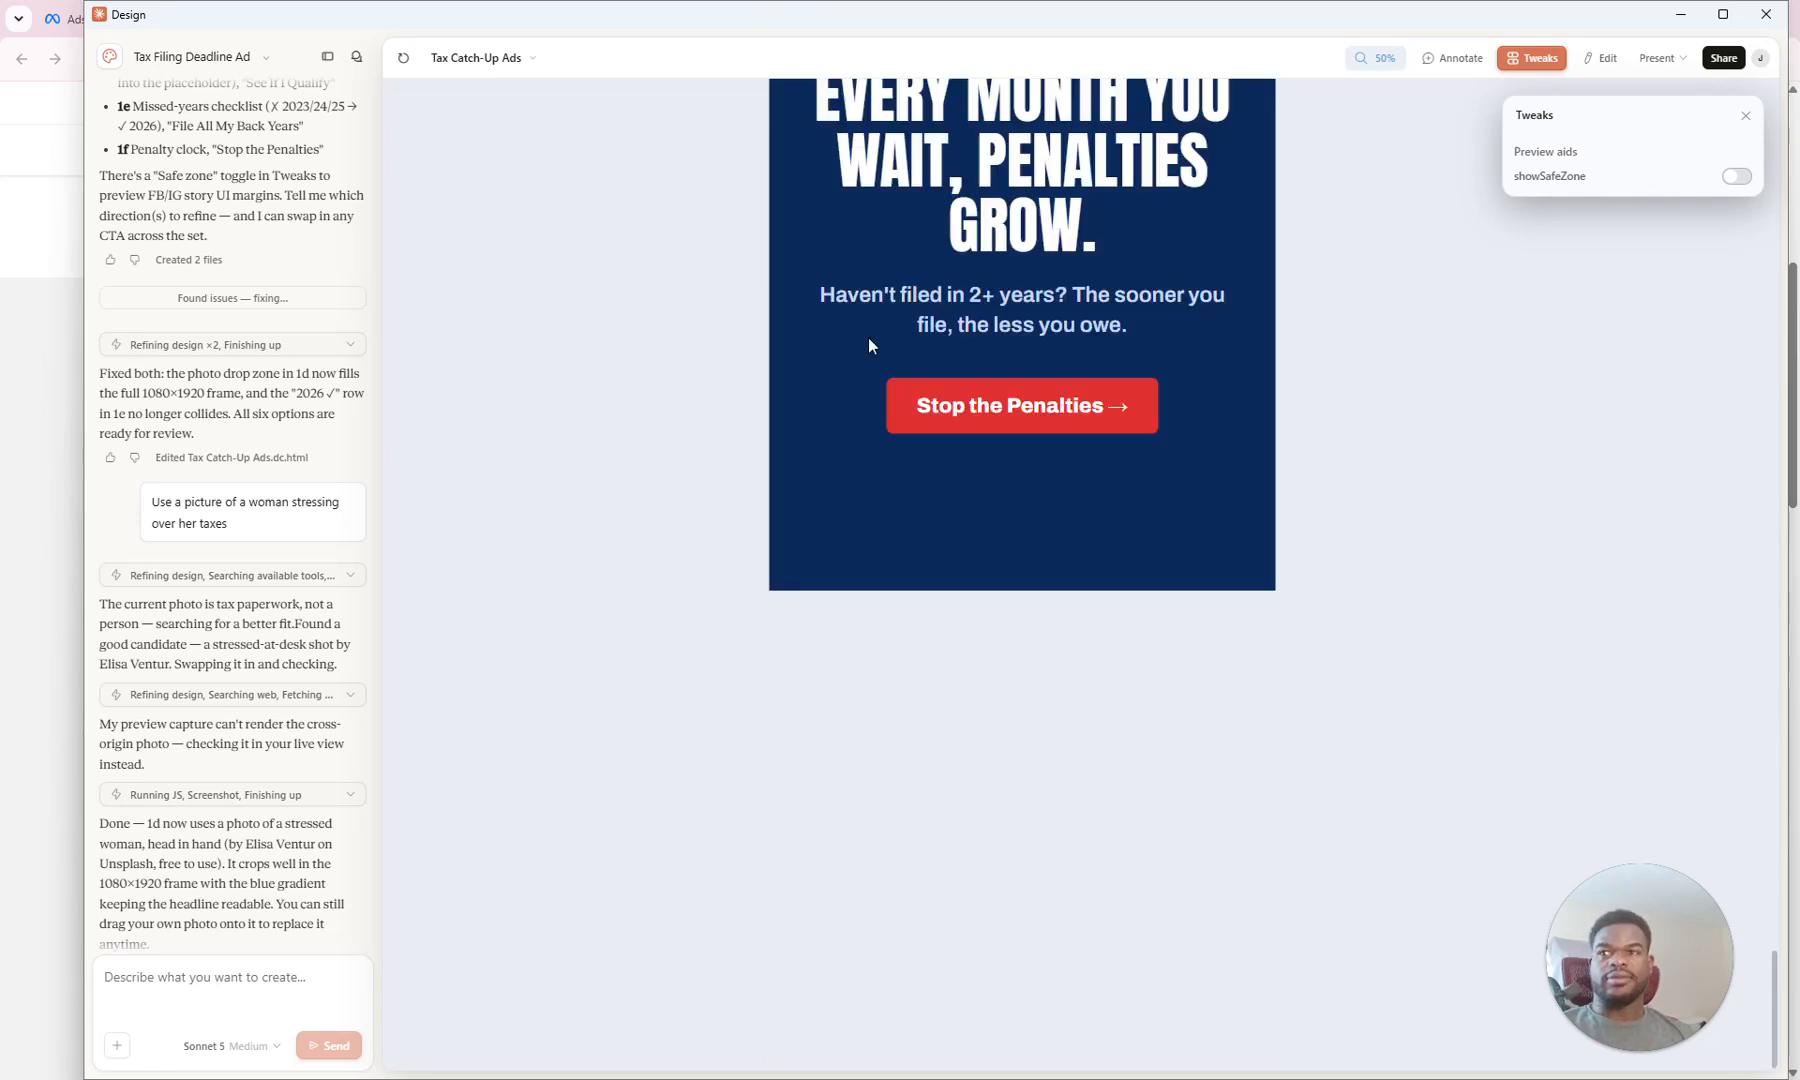
{"action": "scroll", "coordinate": [885, 340], "scroll_direction": "up", "scroll_amount": 4}
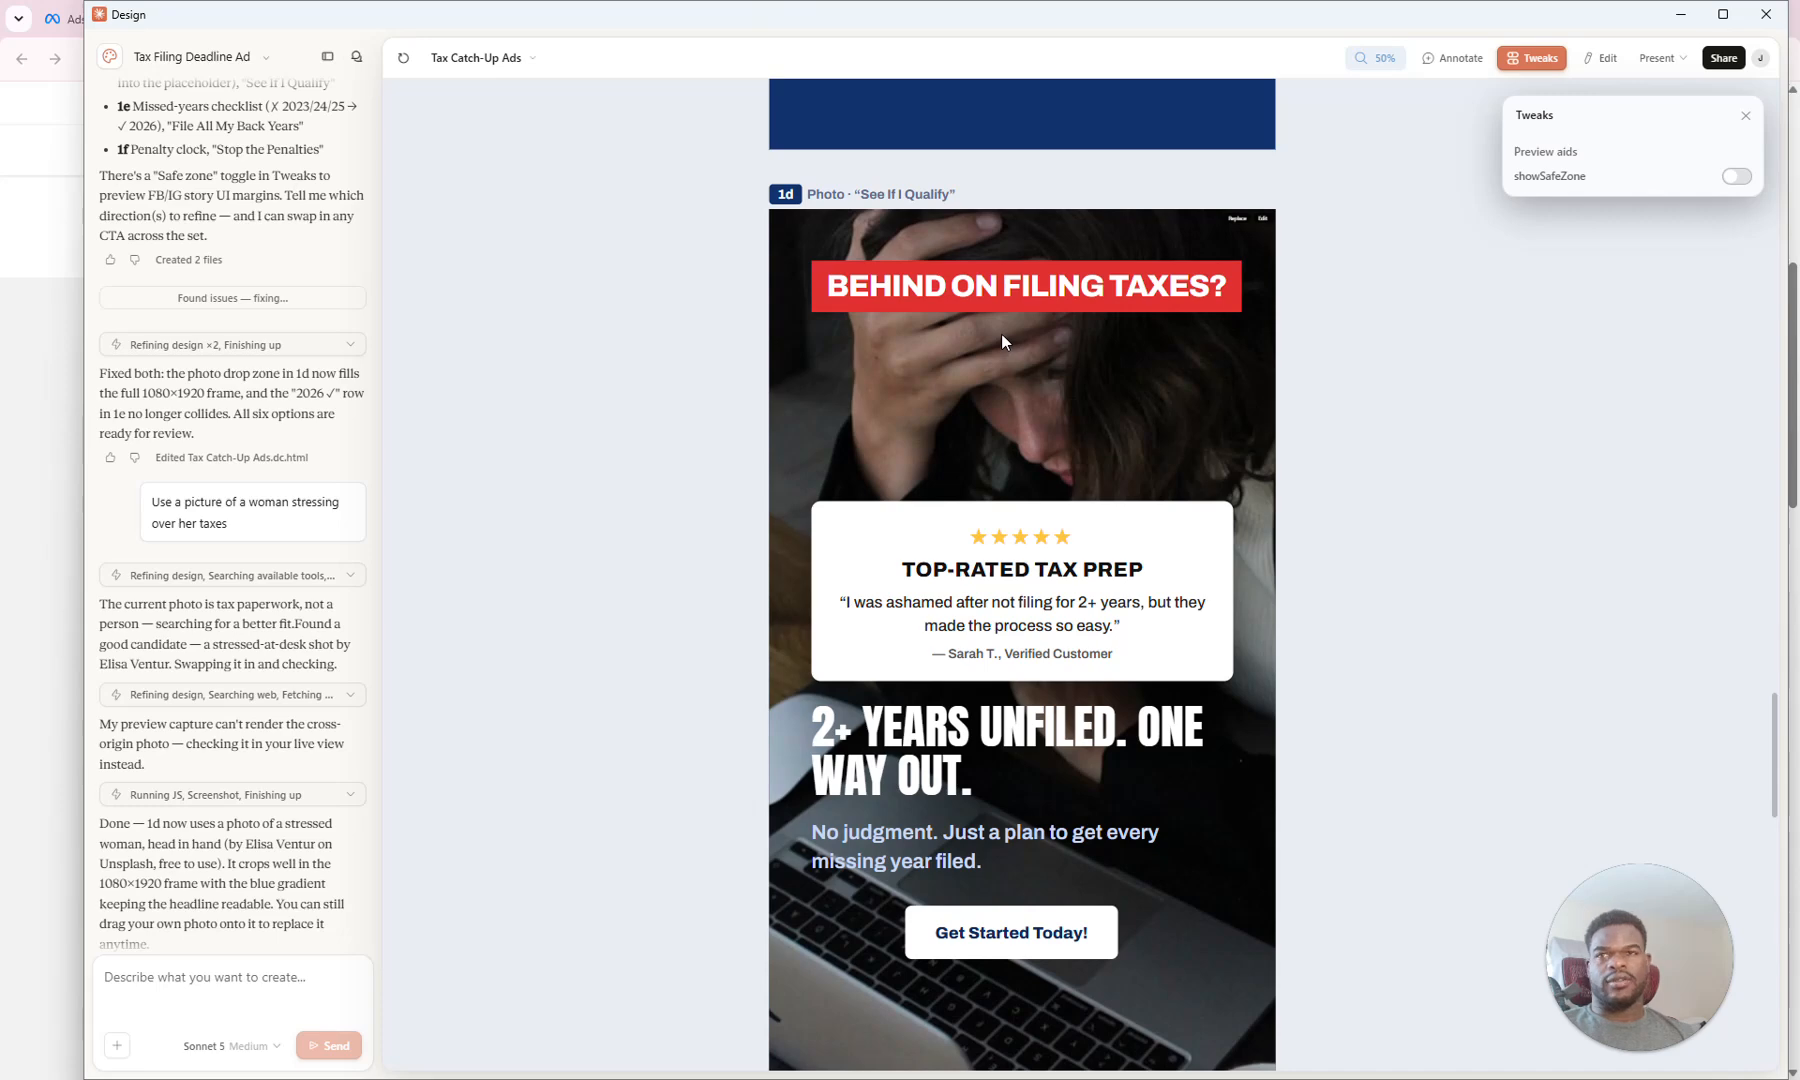
Step: Read the follow-up chat requests, including more yellow in the background color and the "Additional creatives" split-layout prompt
{"action": "scroll", "coordinate": [201, 422], "scroll_direction": "down", "scroll_amount": 15}
{"action": "scroll", "coordinate": [201, 425], "scroll_direction": "down", "scroll_amount": 8}
{"action": "scroll", "coordinate": [201, 422], "scroll_direction": "up", "scroll_amount": 10}
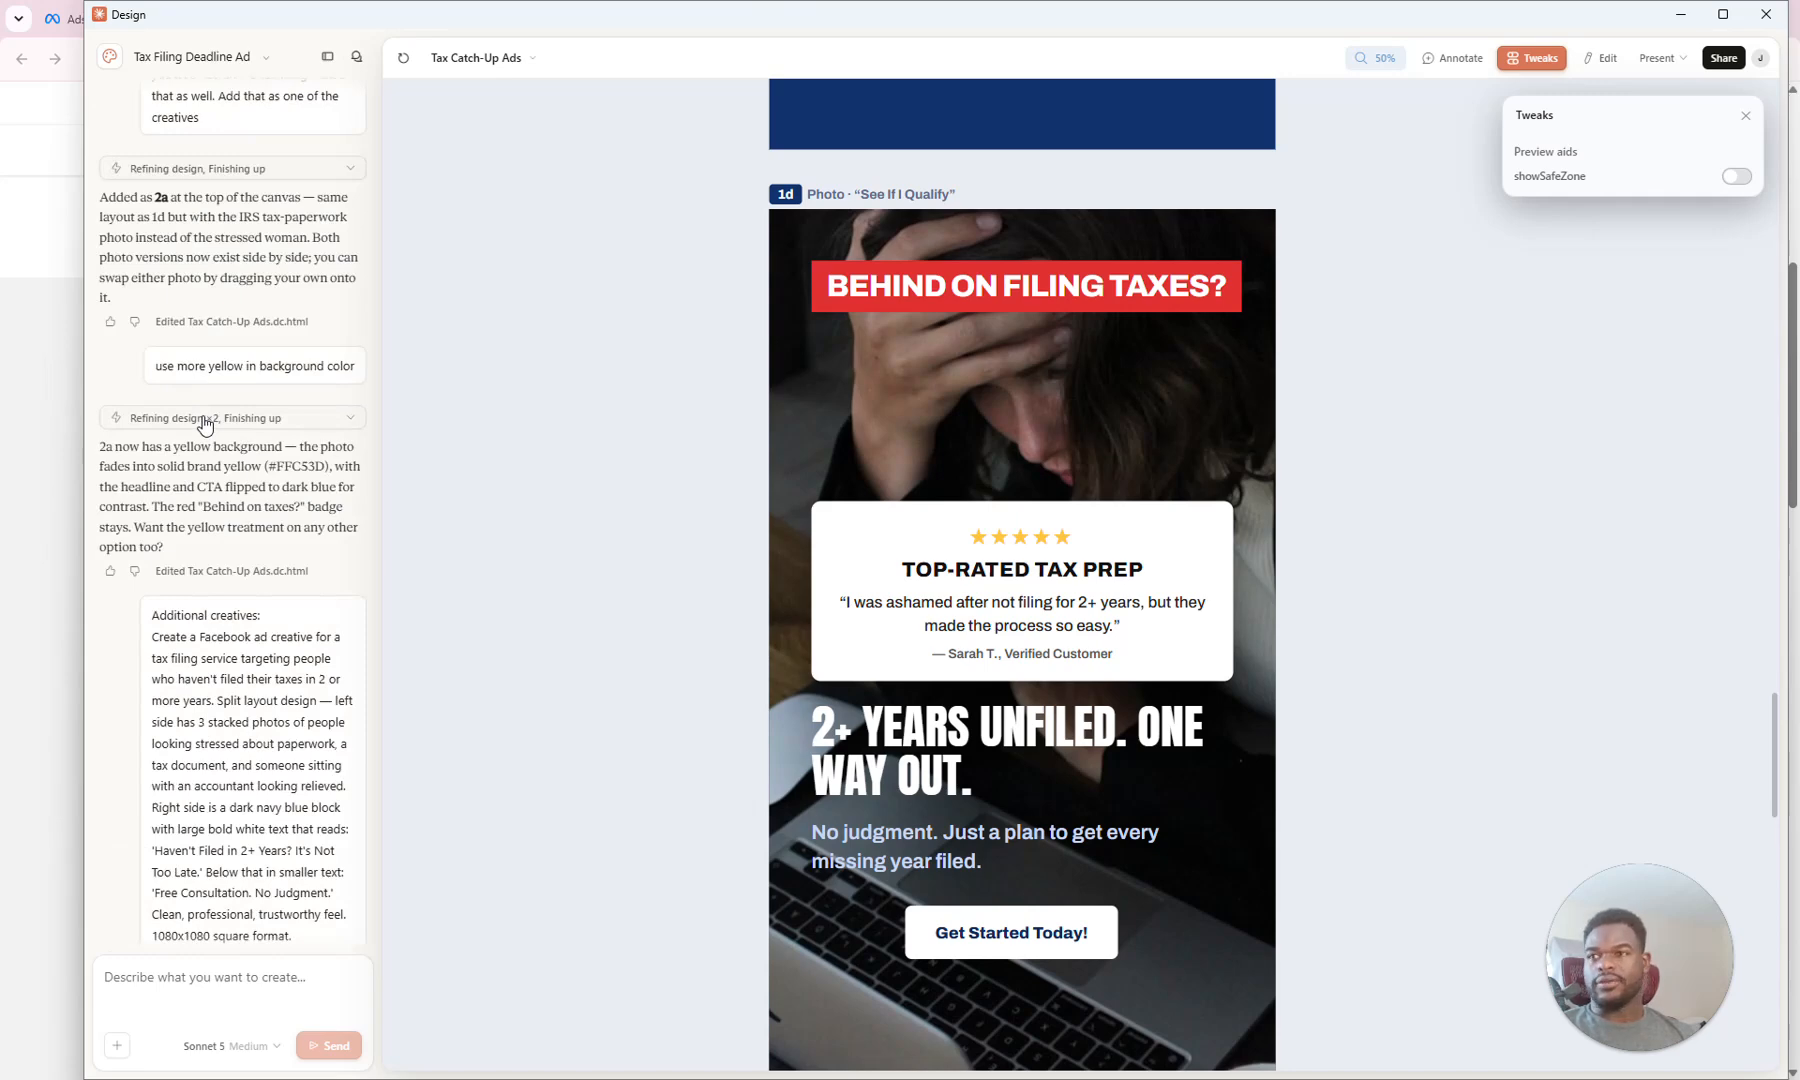
Step: Read the rest of the chat, through the testimonial edit and the PNG export of creative 4a, and close the preview aids
{"action": "scroll", "coordinate": [203, 424], "scroll_direction": "down", "scroll_amount": 2}
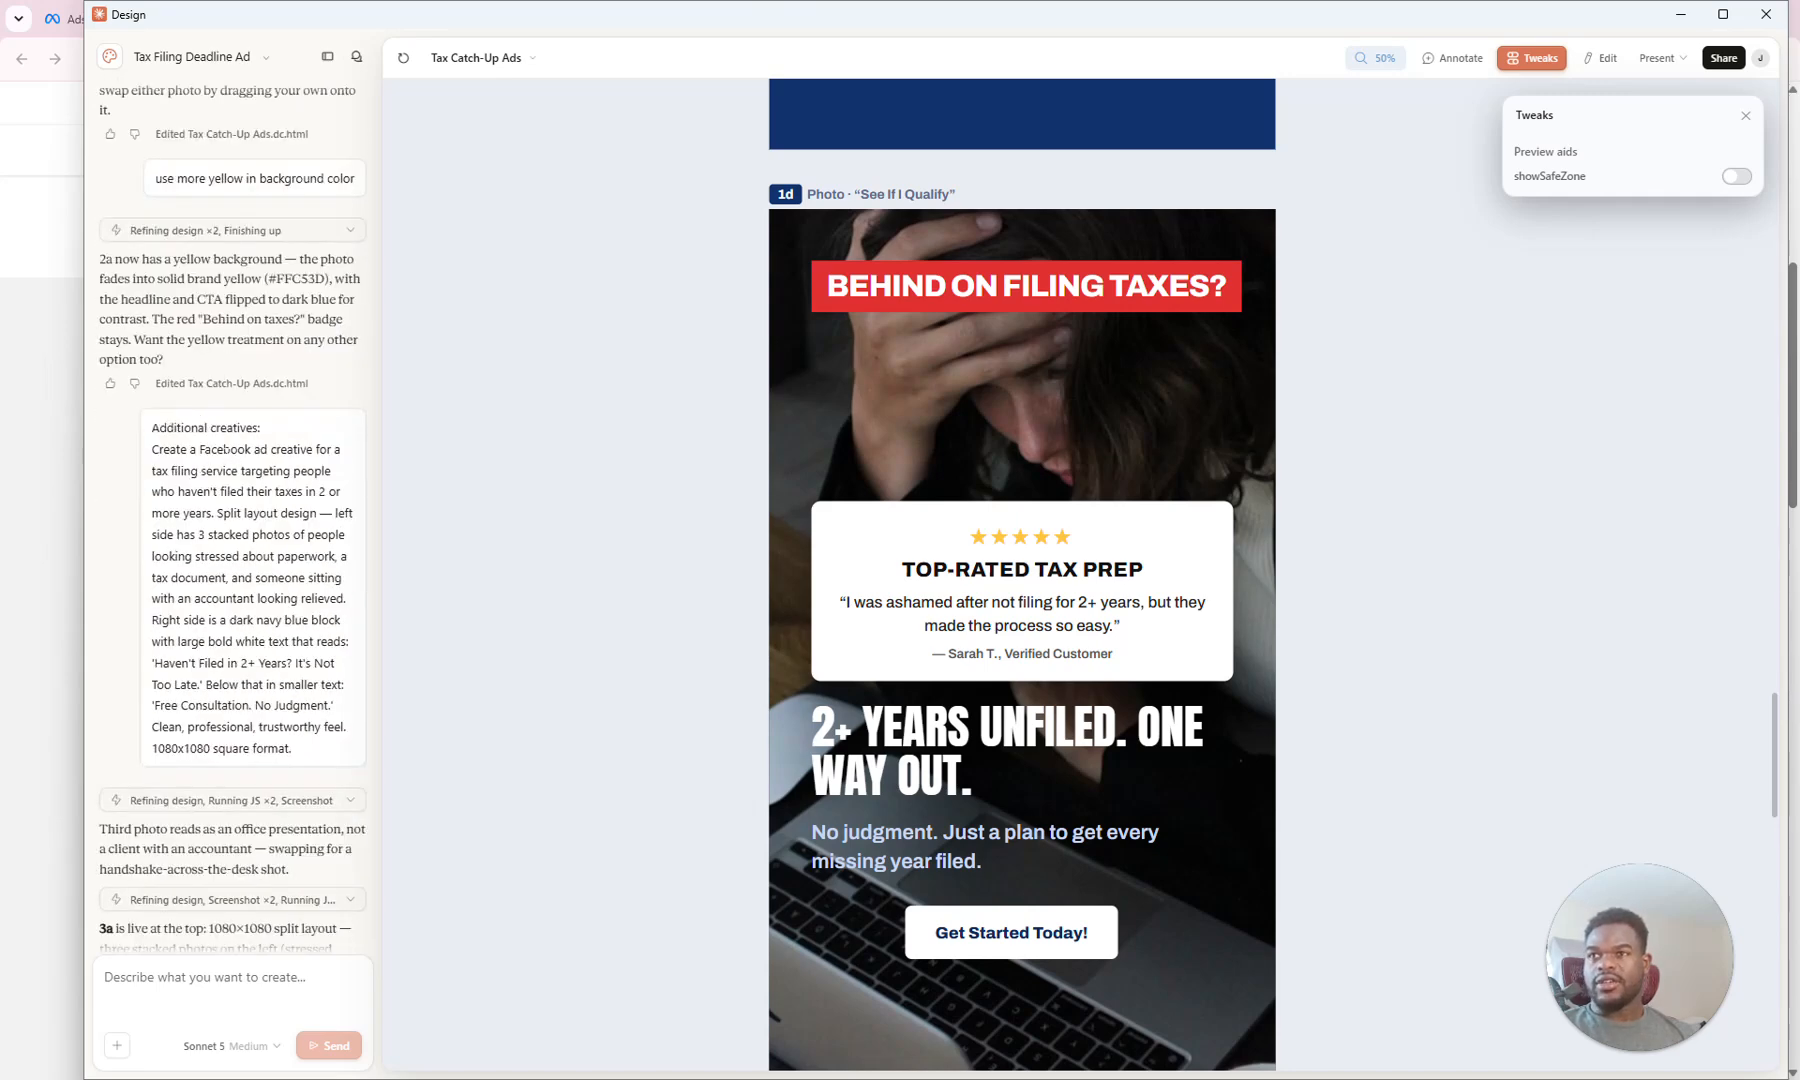
{"action": "scroll", "coordinate": [272, 270], "scroll_direction": "down", "scroll_amount": 10}
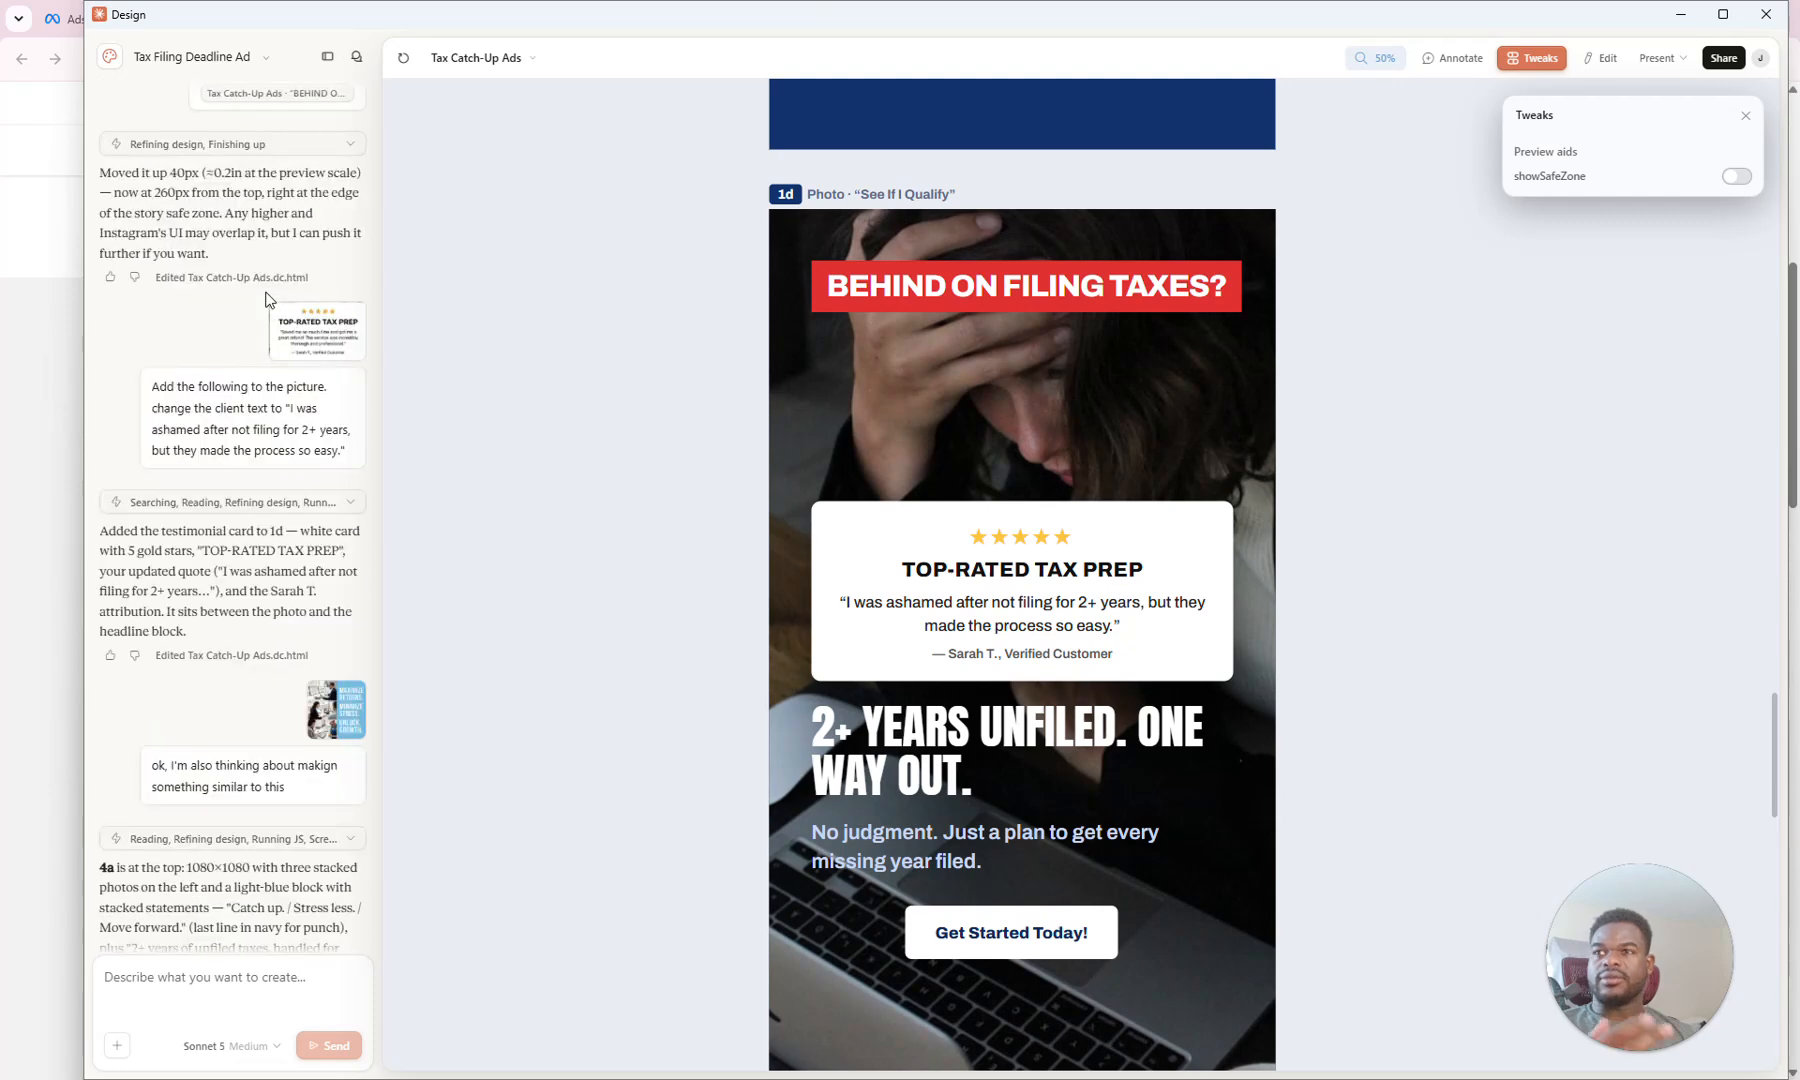
{"action": "scroll", "coordinate": [268, 298], "scroll_direction": "down", "scroll_amount": 15}
{"action": "scroll", "coordinate": [1015, 419], "scroll_direction": "up", "scroll_amount": 2}
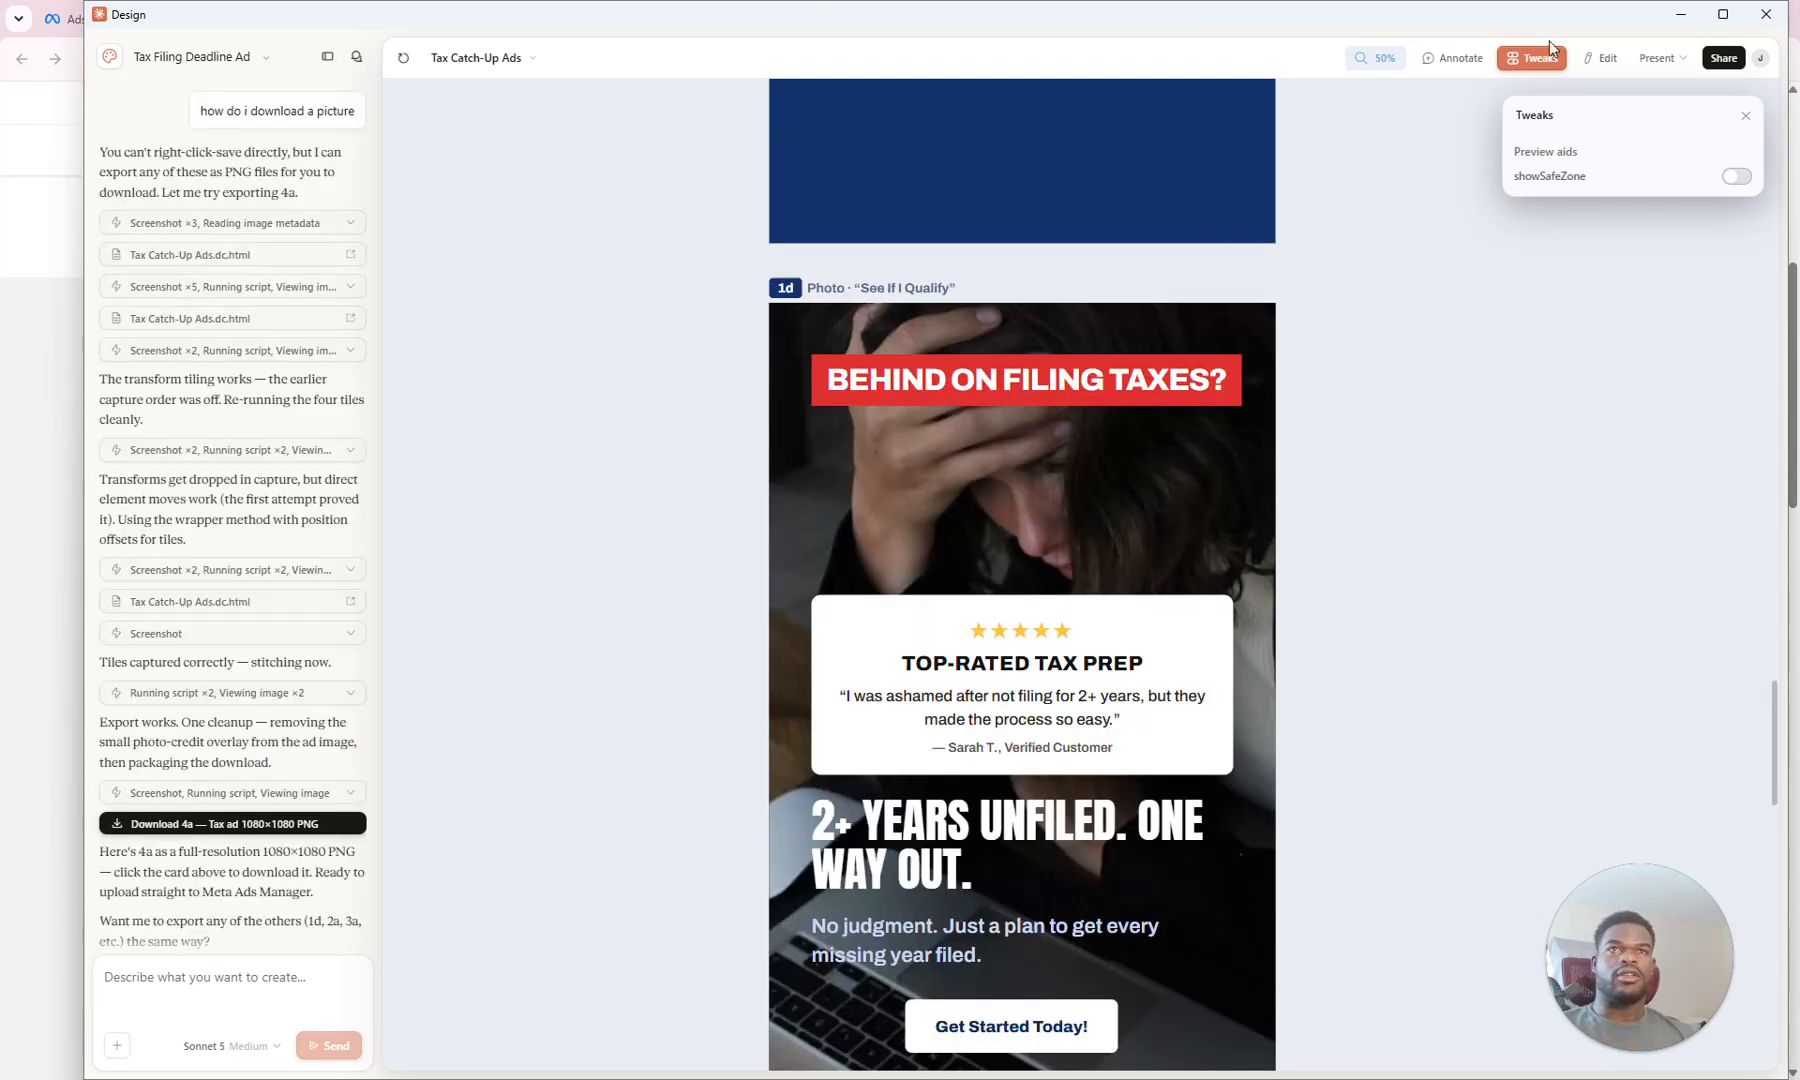
{"action": "left_click", "coordinate": [1745, 115]}
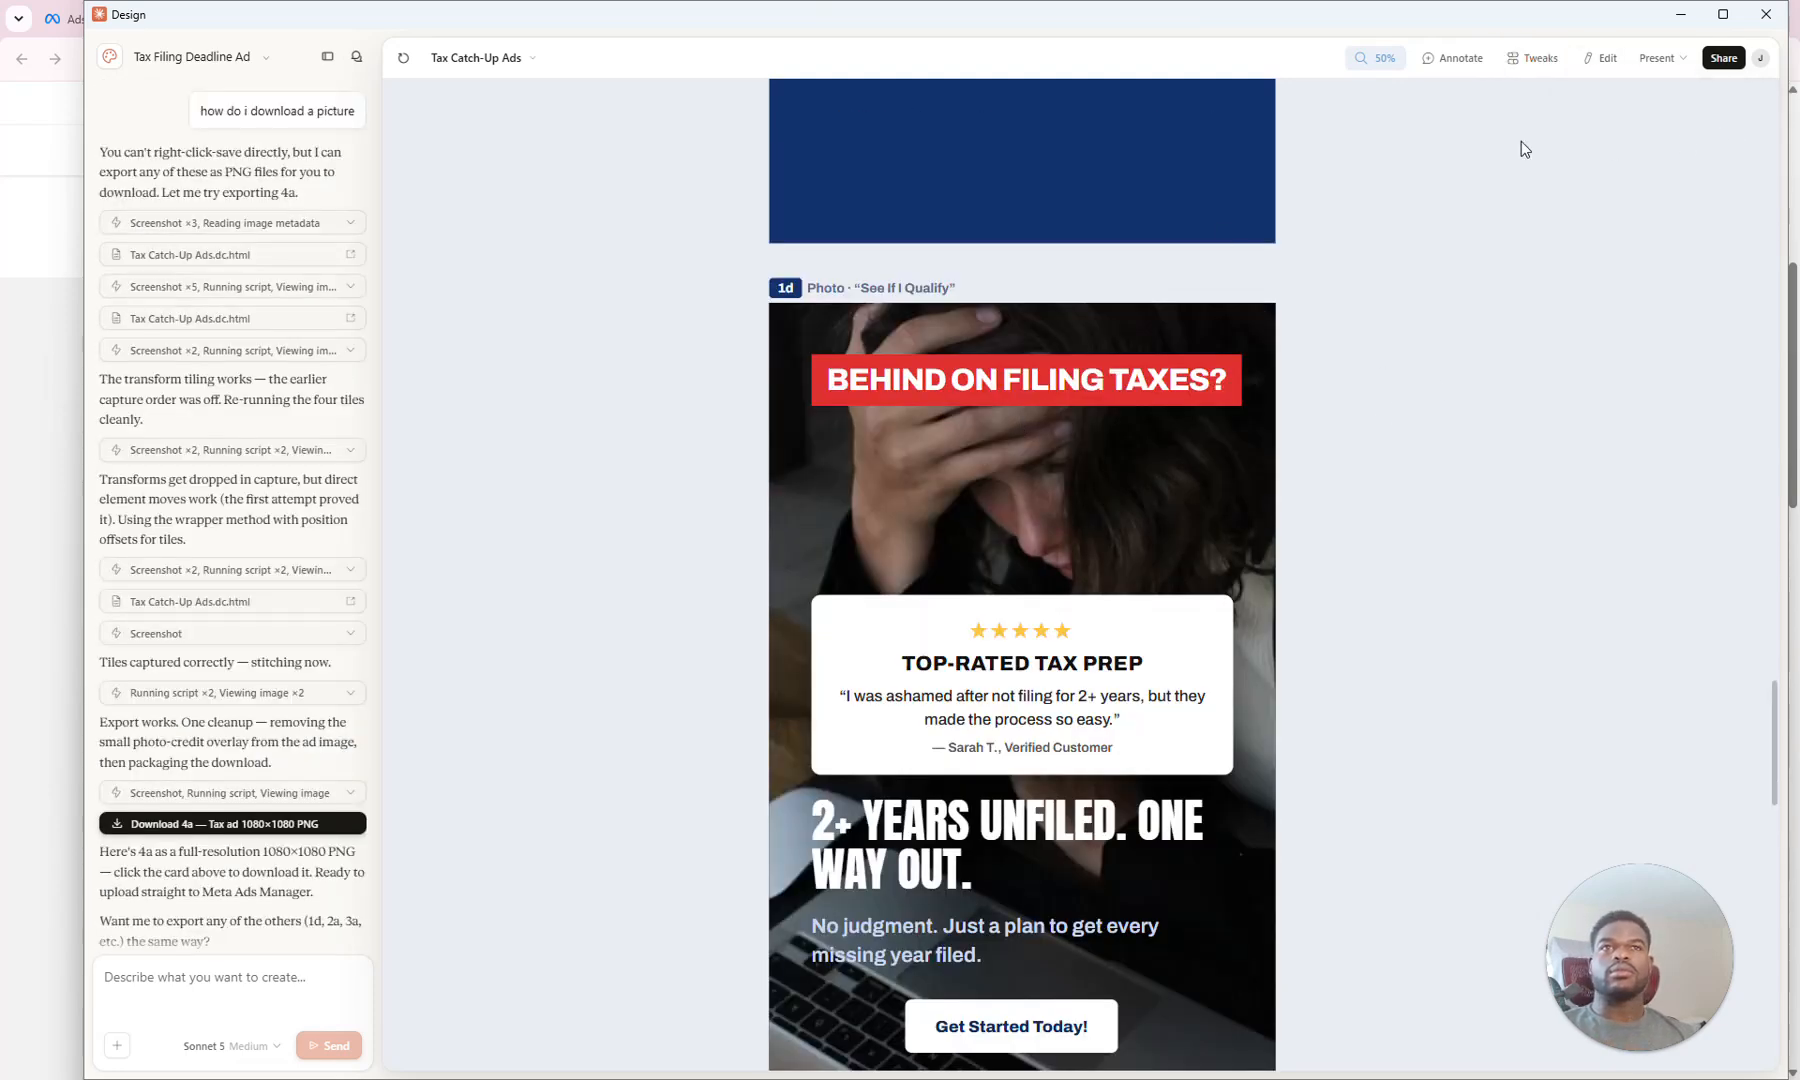
Step: Enter edit mode, inspect the text settings of the "Behind on filing taxes?" headline on creative 1d, and deselect it
{"action": "left_click", "coordinate": [1600, 58]}
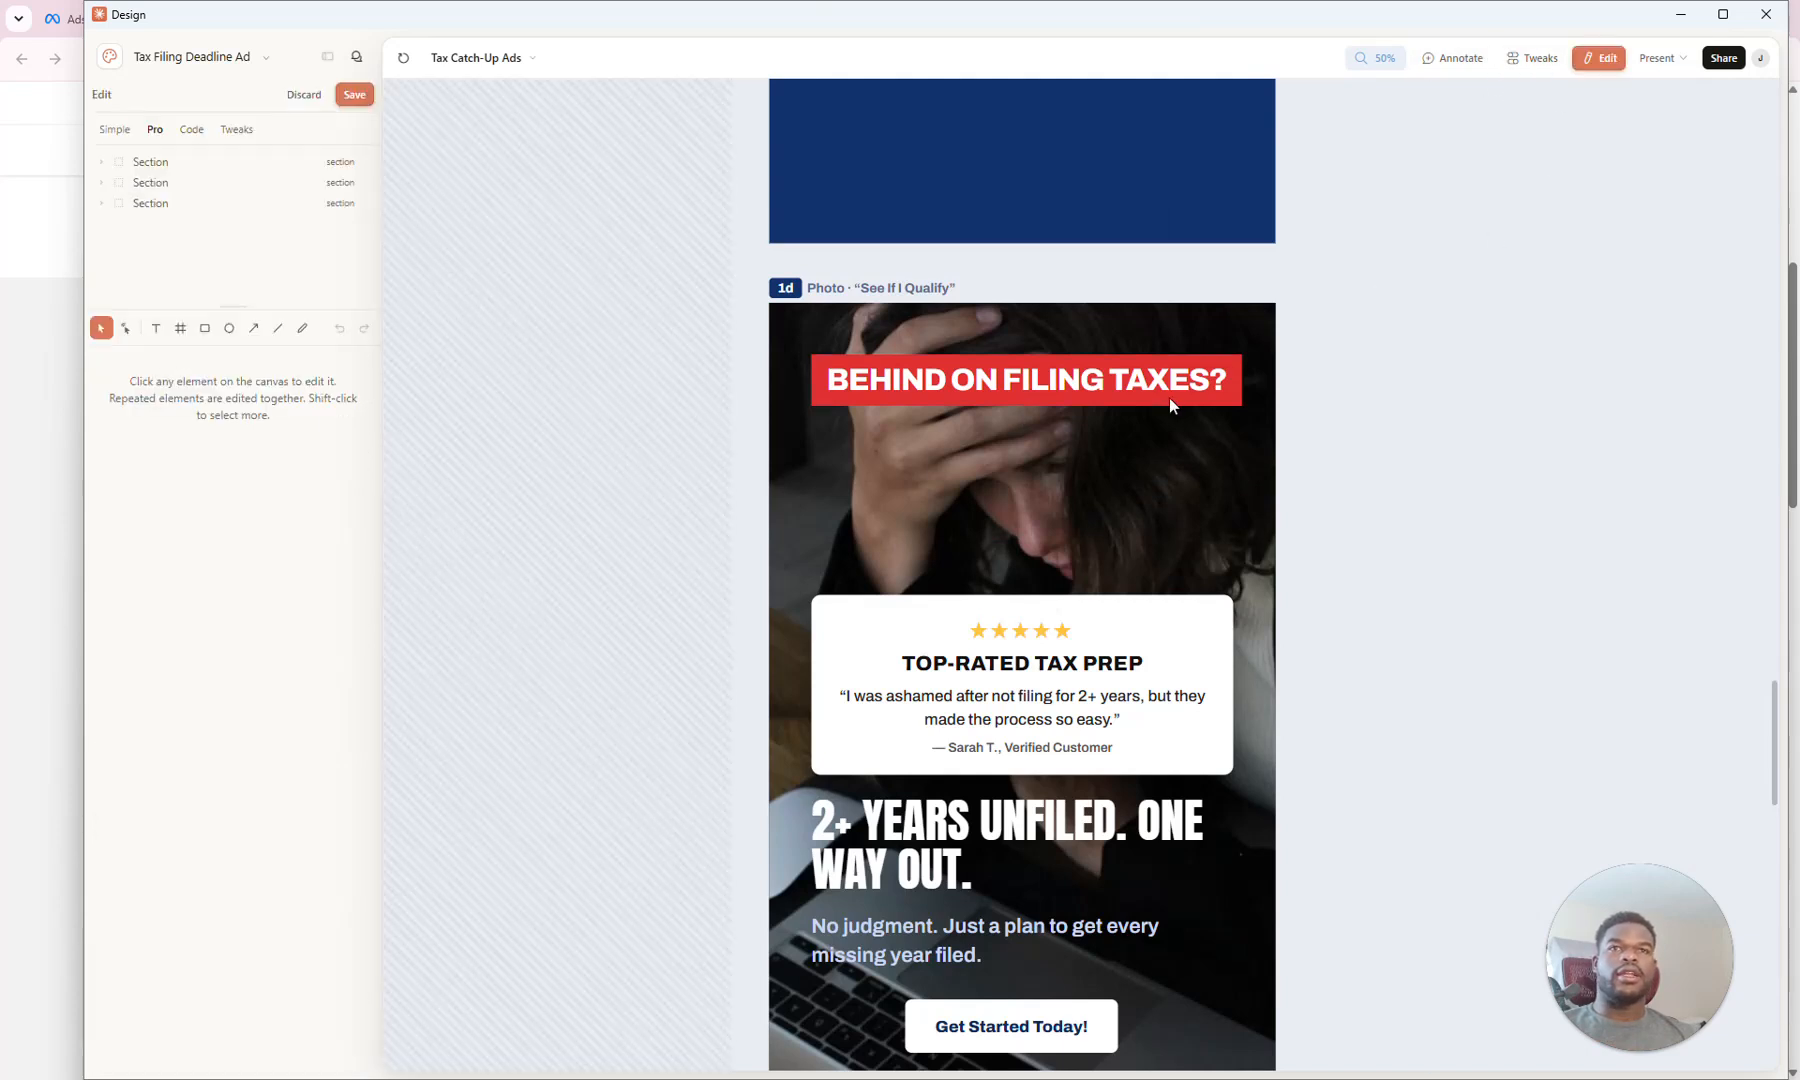
{"action": "double_click", "coordinate": [1005, 375]}
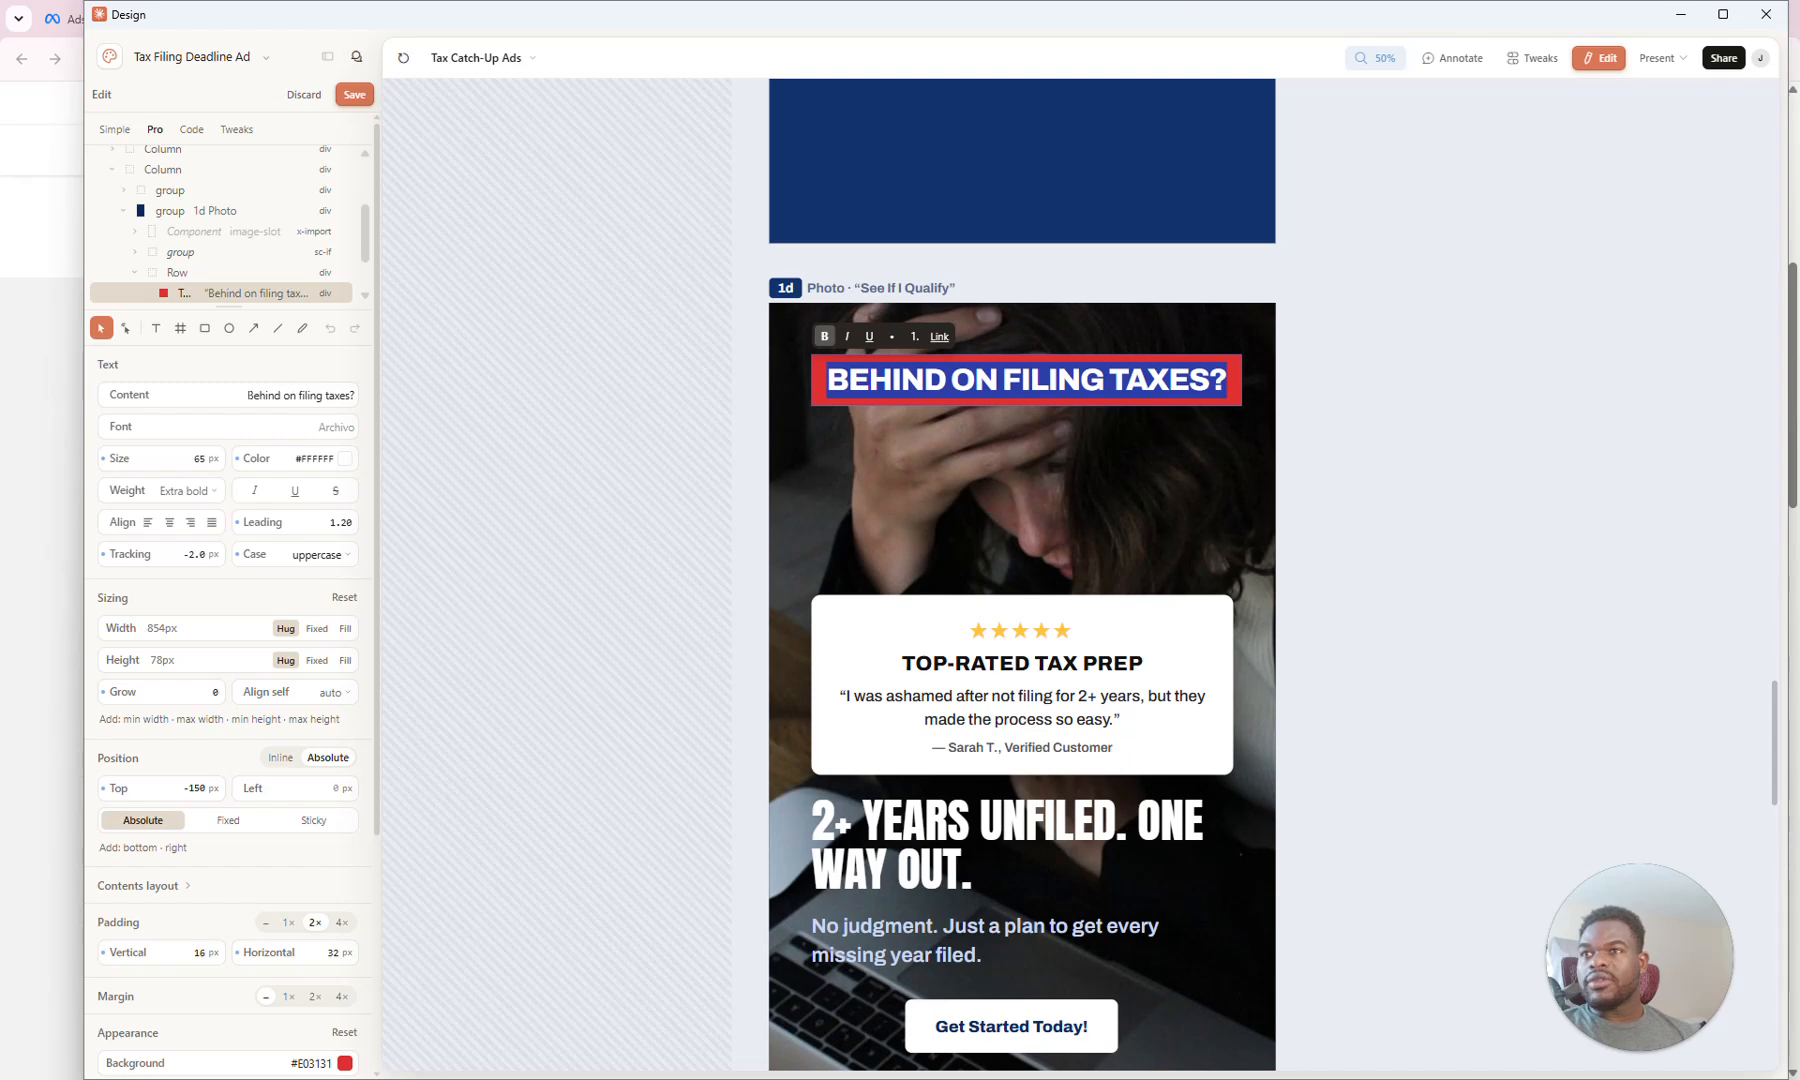
{"action": "left_click", "coordinate": [265, 395]}
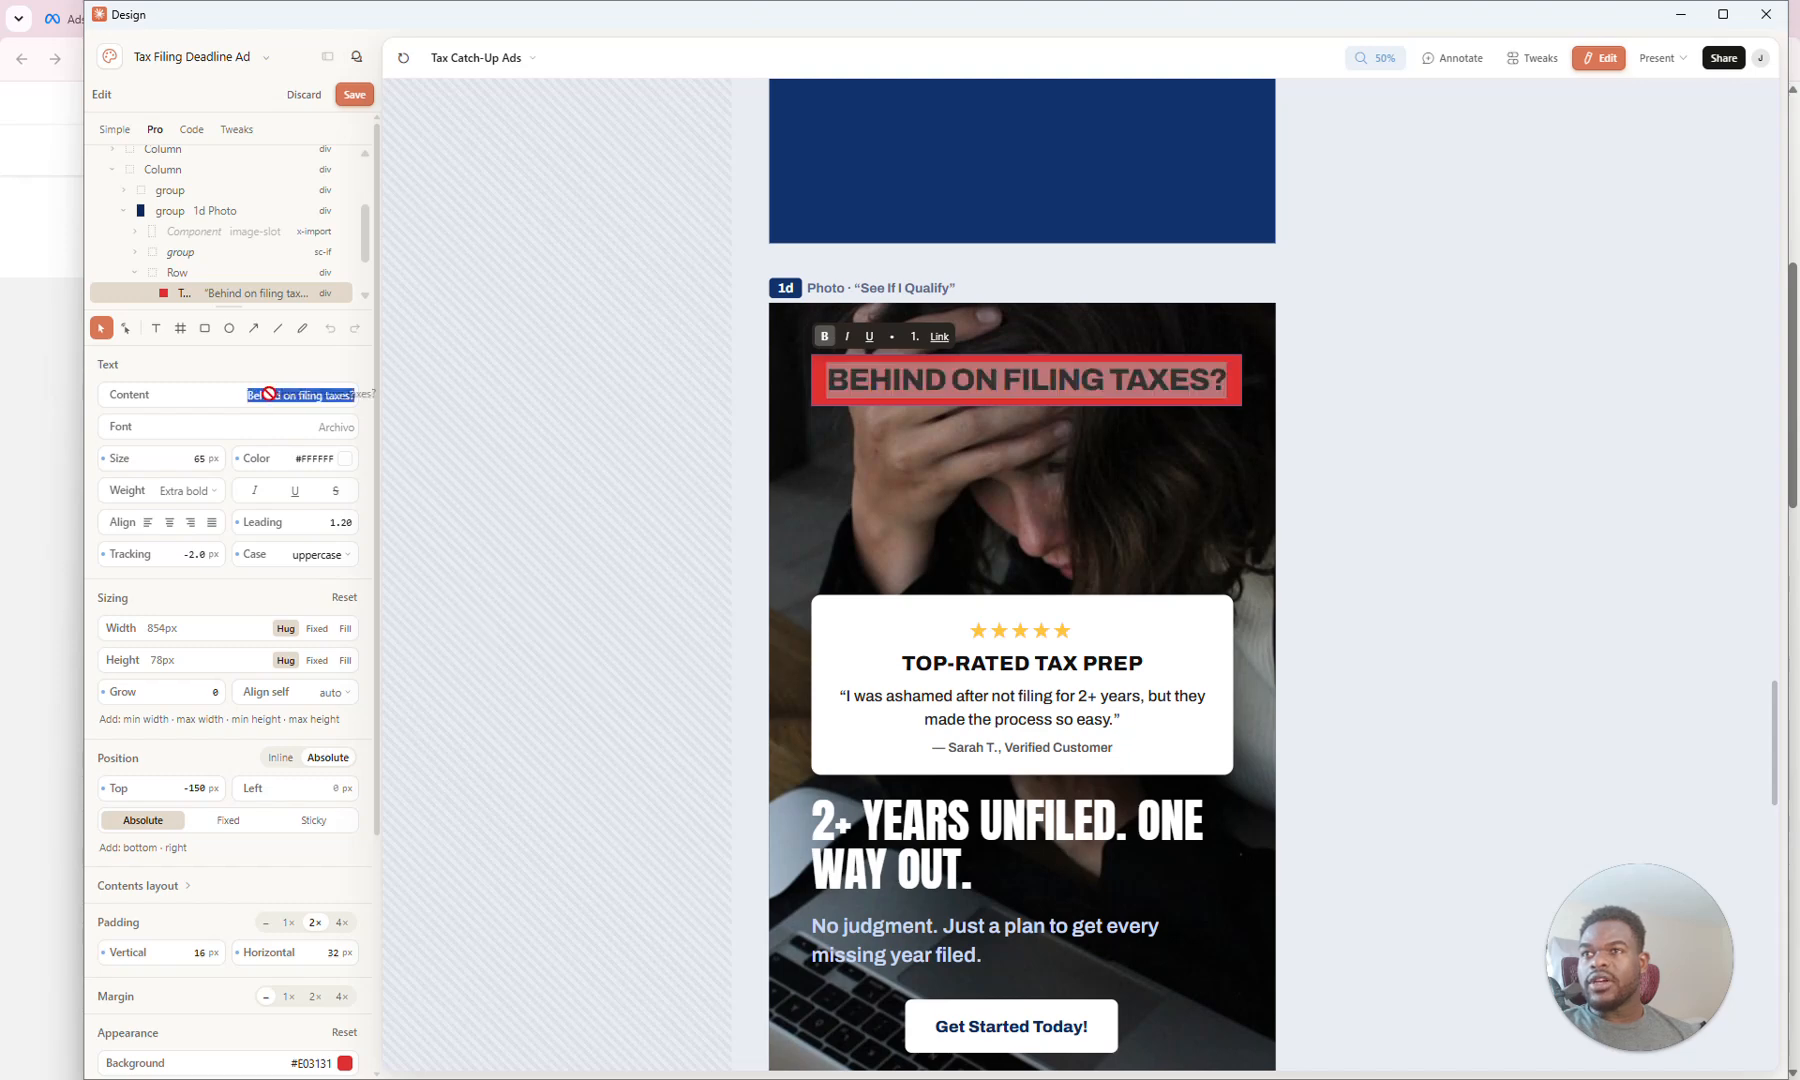
{"action": "left_click", "coordinate": [501, 357]}
{"action": "left_click", "coordinate": [523, 346]}
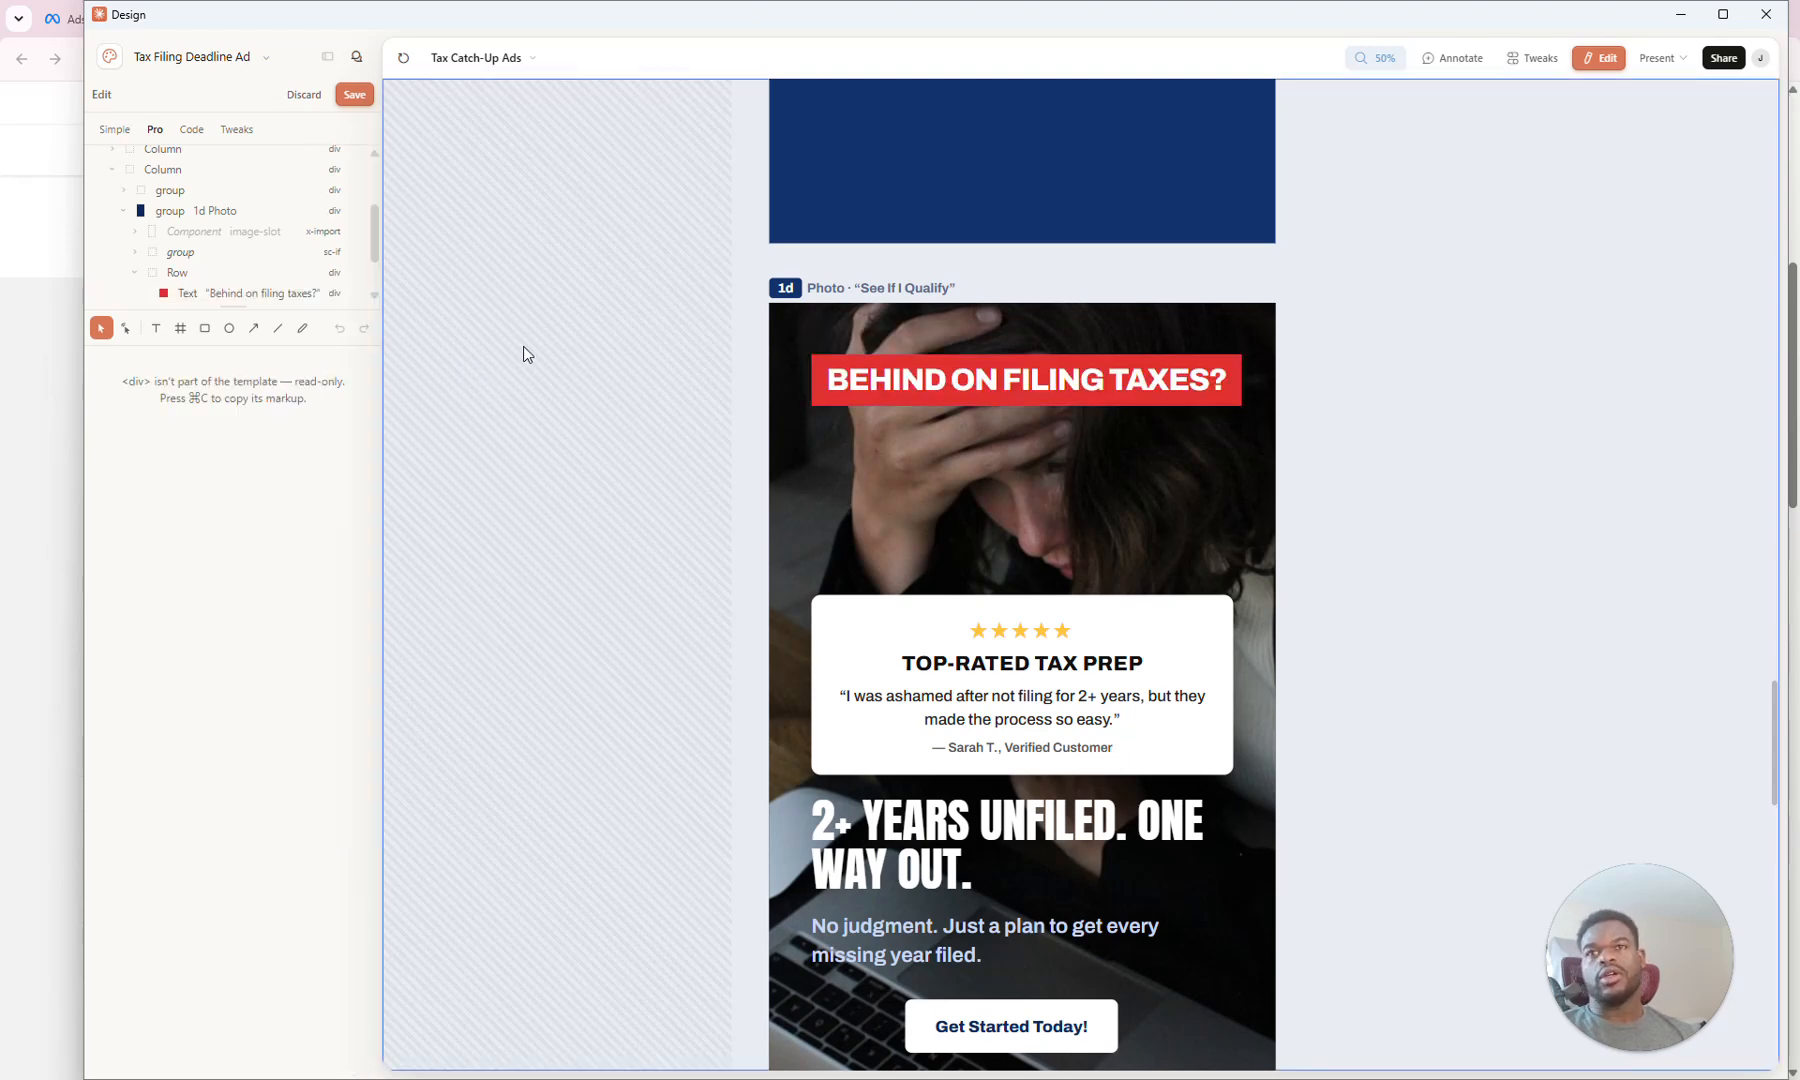
Step: Switch to annotate mode and pick the "Get Started Today!" button on creative 1d as a comment target
{"action": "left_click", "coordinate": [1455, 58]}
{"action": "scroll", "coordinate": [865, 570], "scroll_direction": "down", "scroll_amount": 3}
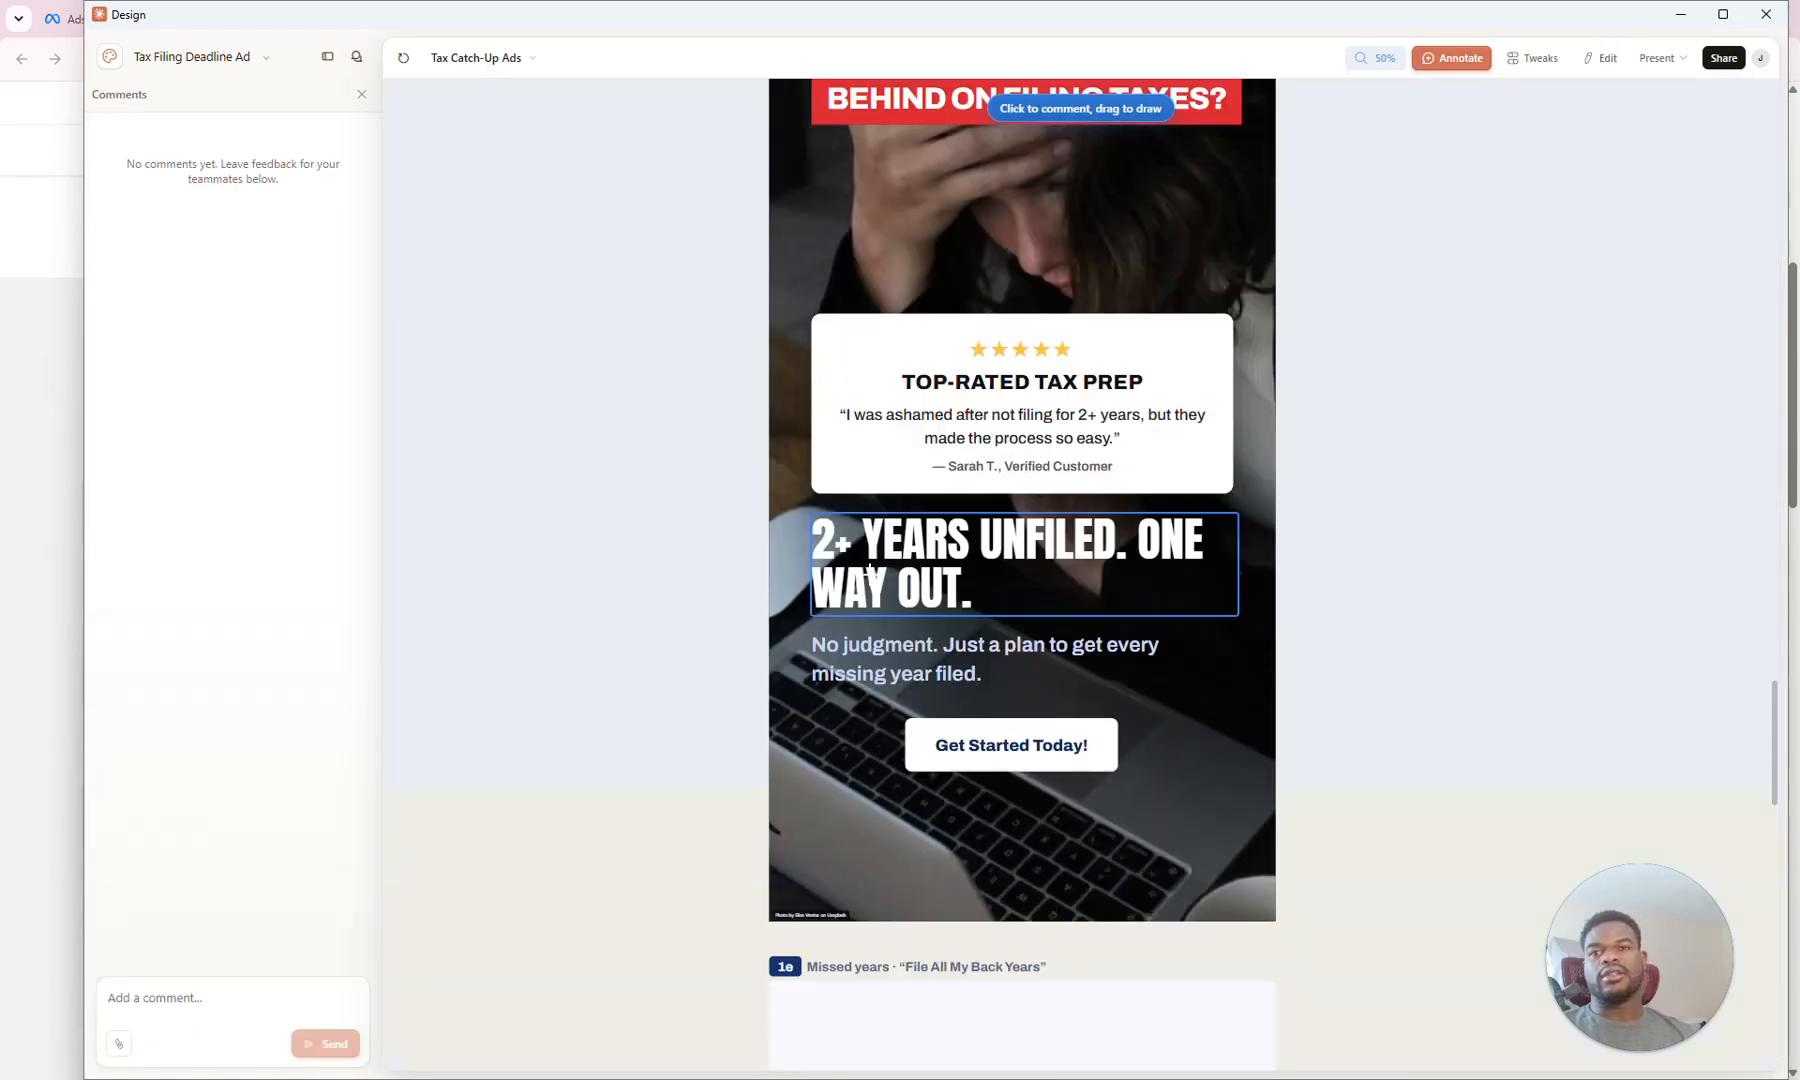
{"action": "left_click", "coordinate": [993, 748]}
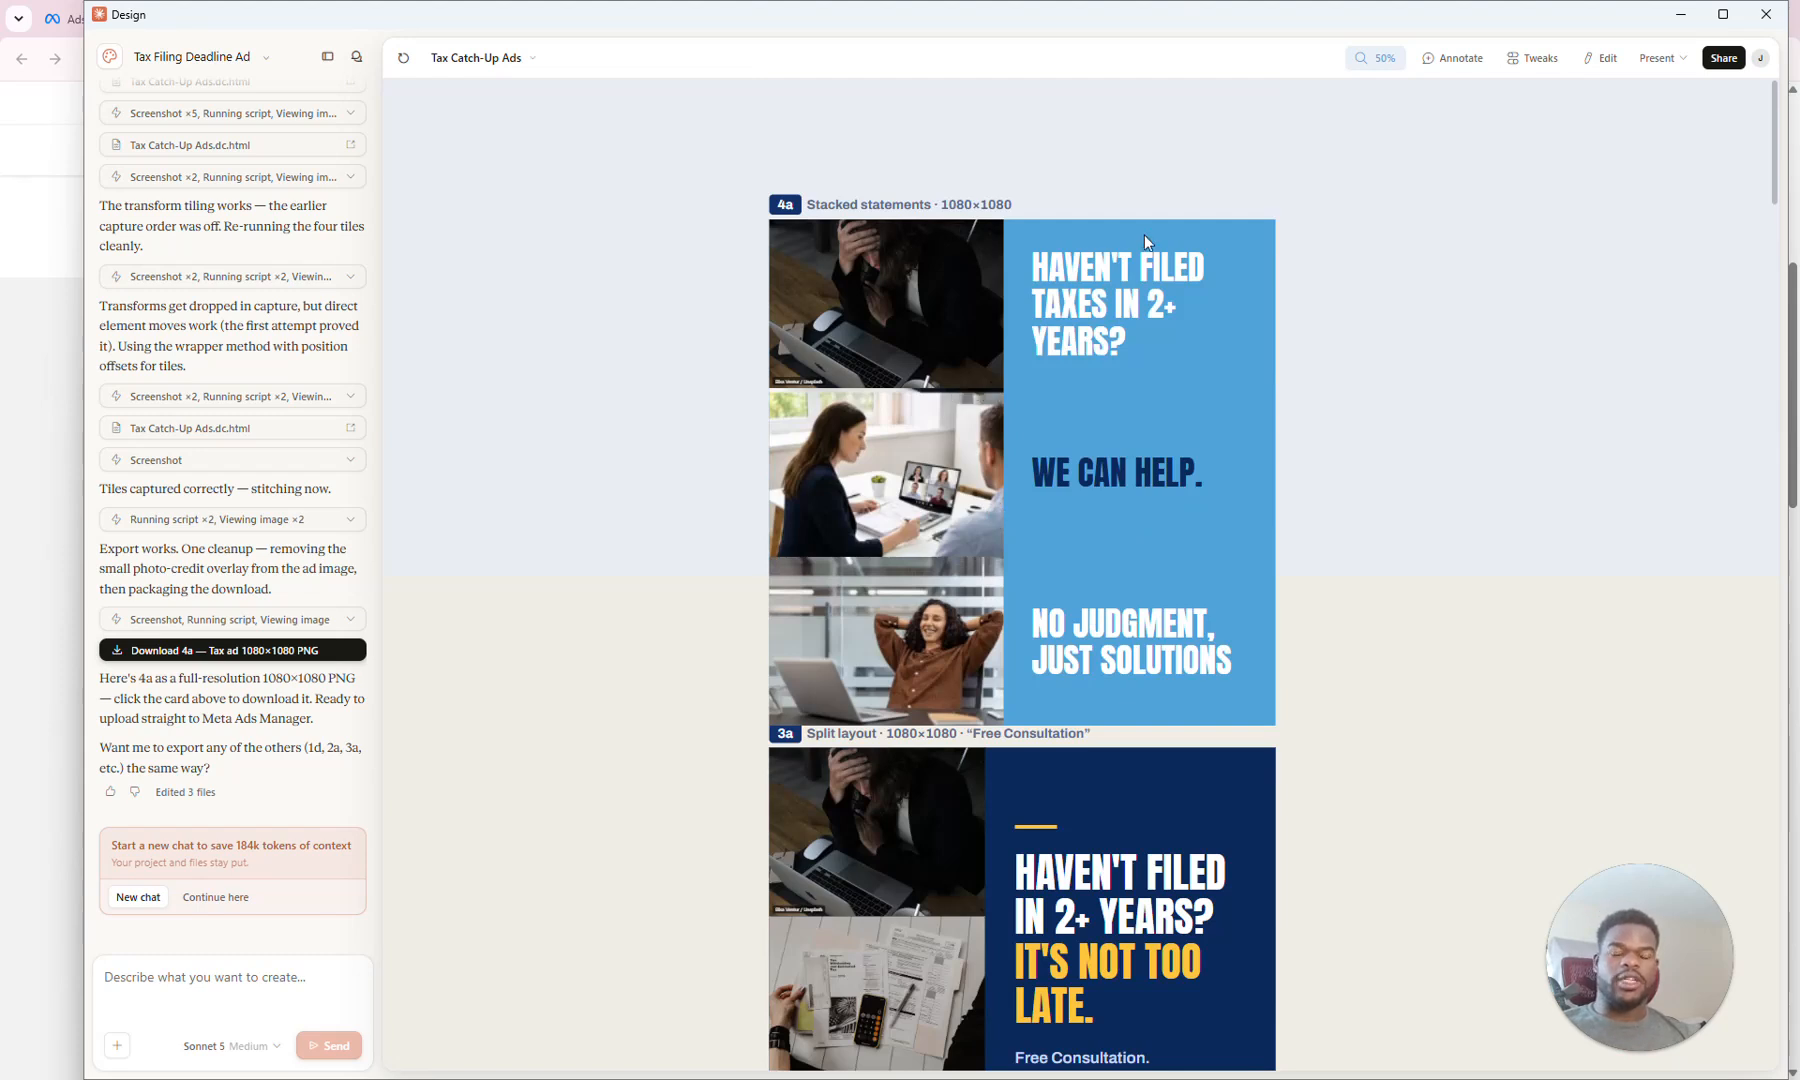
Step: Leave the Upwork window for the Tax Catch-Up Ads canvas and review its creatives down to photo creative 1d
{"action": "left_click", "coordinate": [1681, 16]}
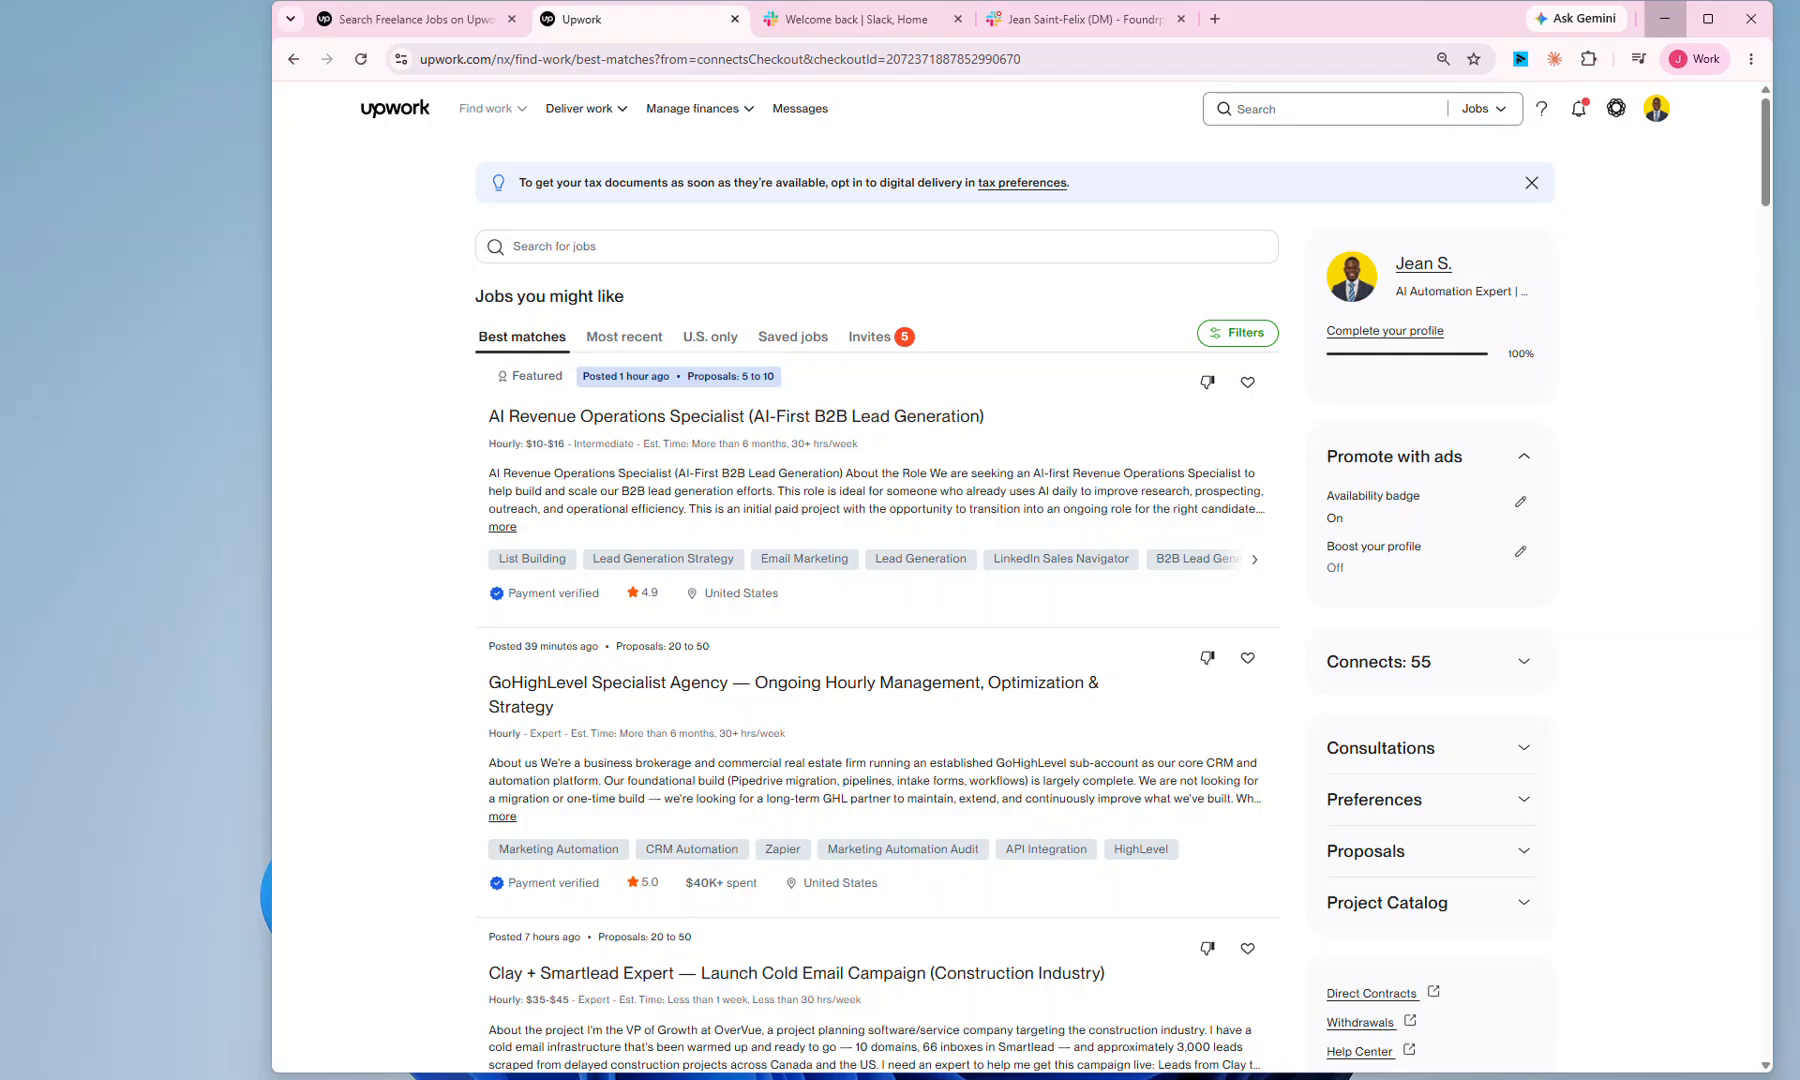
{"action": "left_click", "coordinate": [1664, 18]}
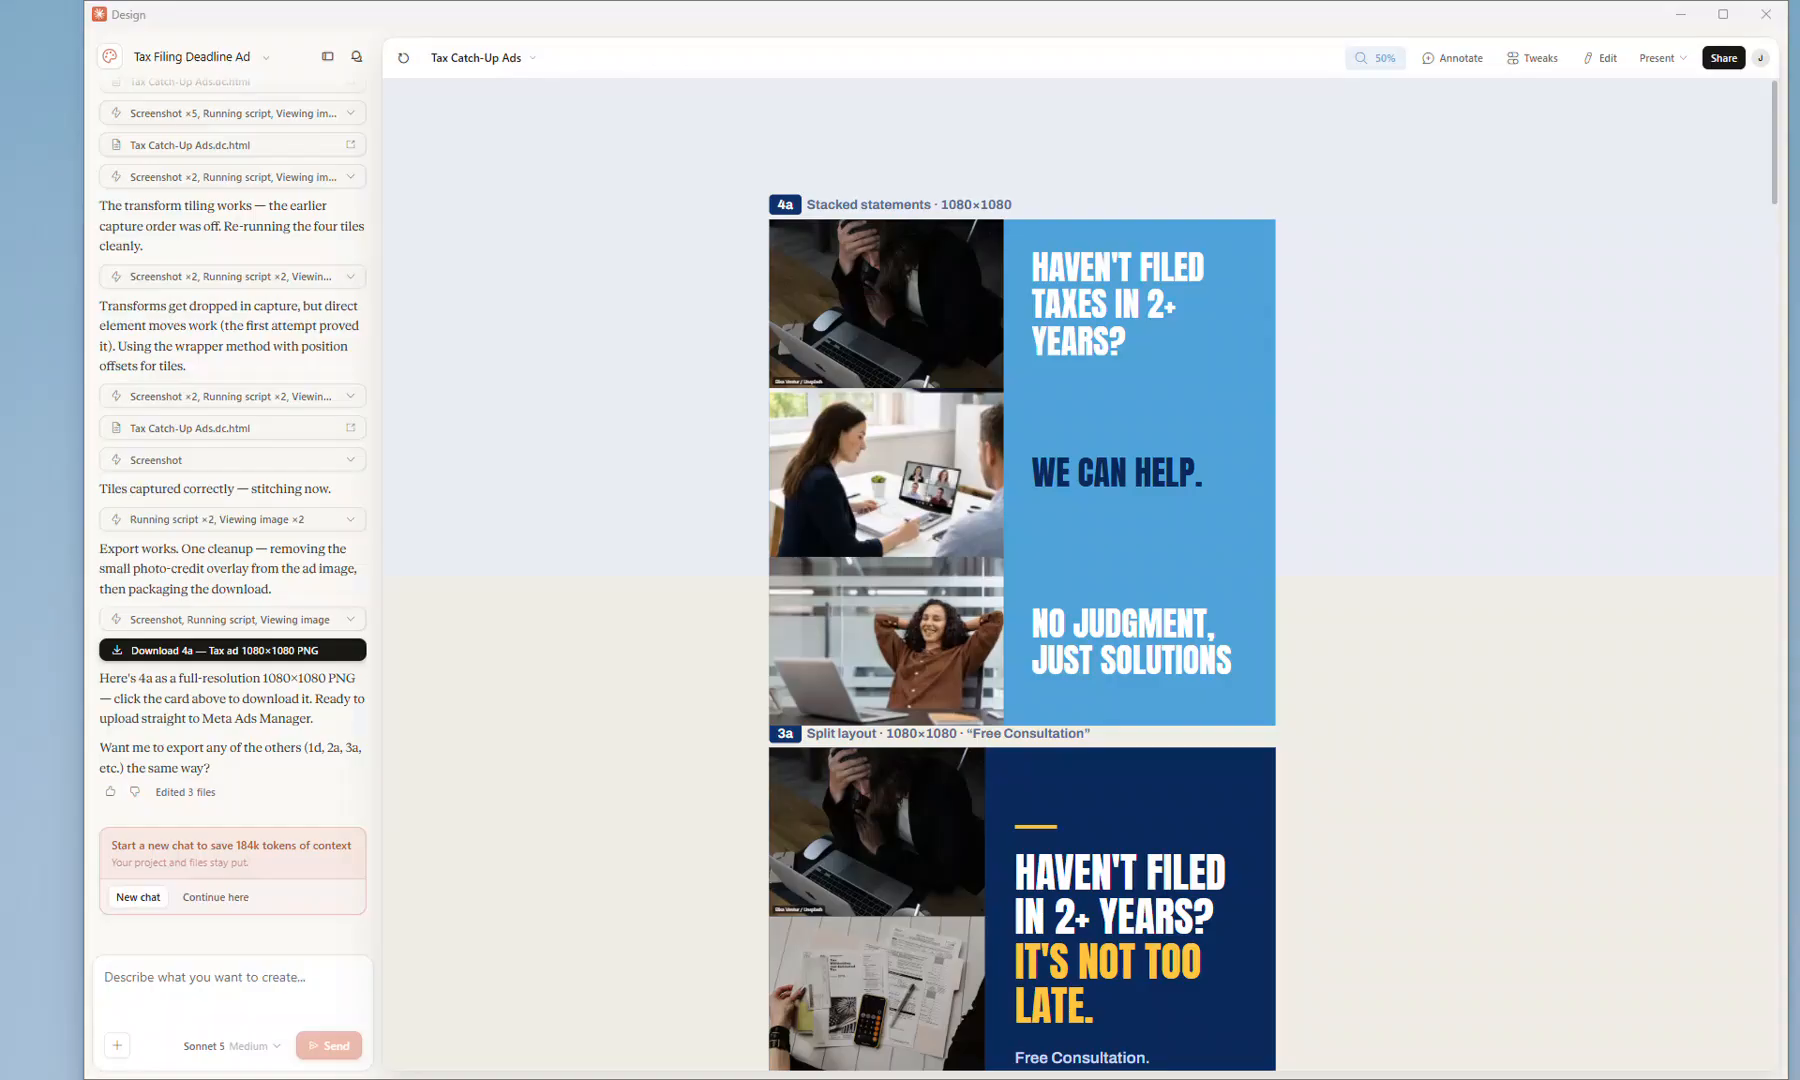
{"action": "scroll", "coordinate": [1080, 292], "scroll_direction": "down", "scroll_amount": 15}
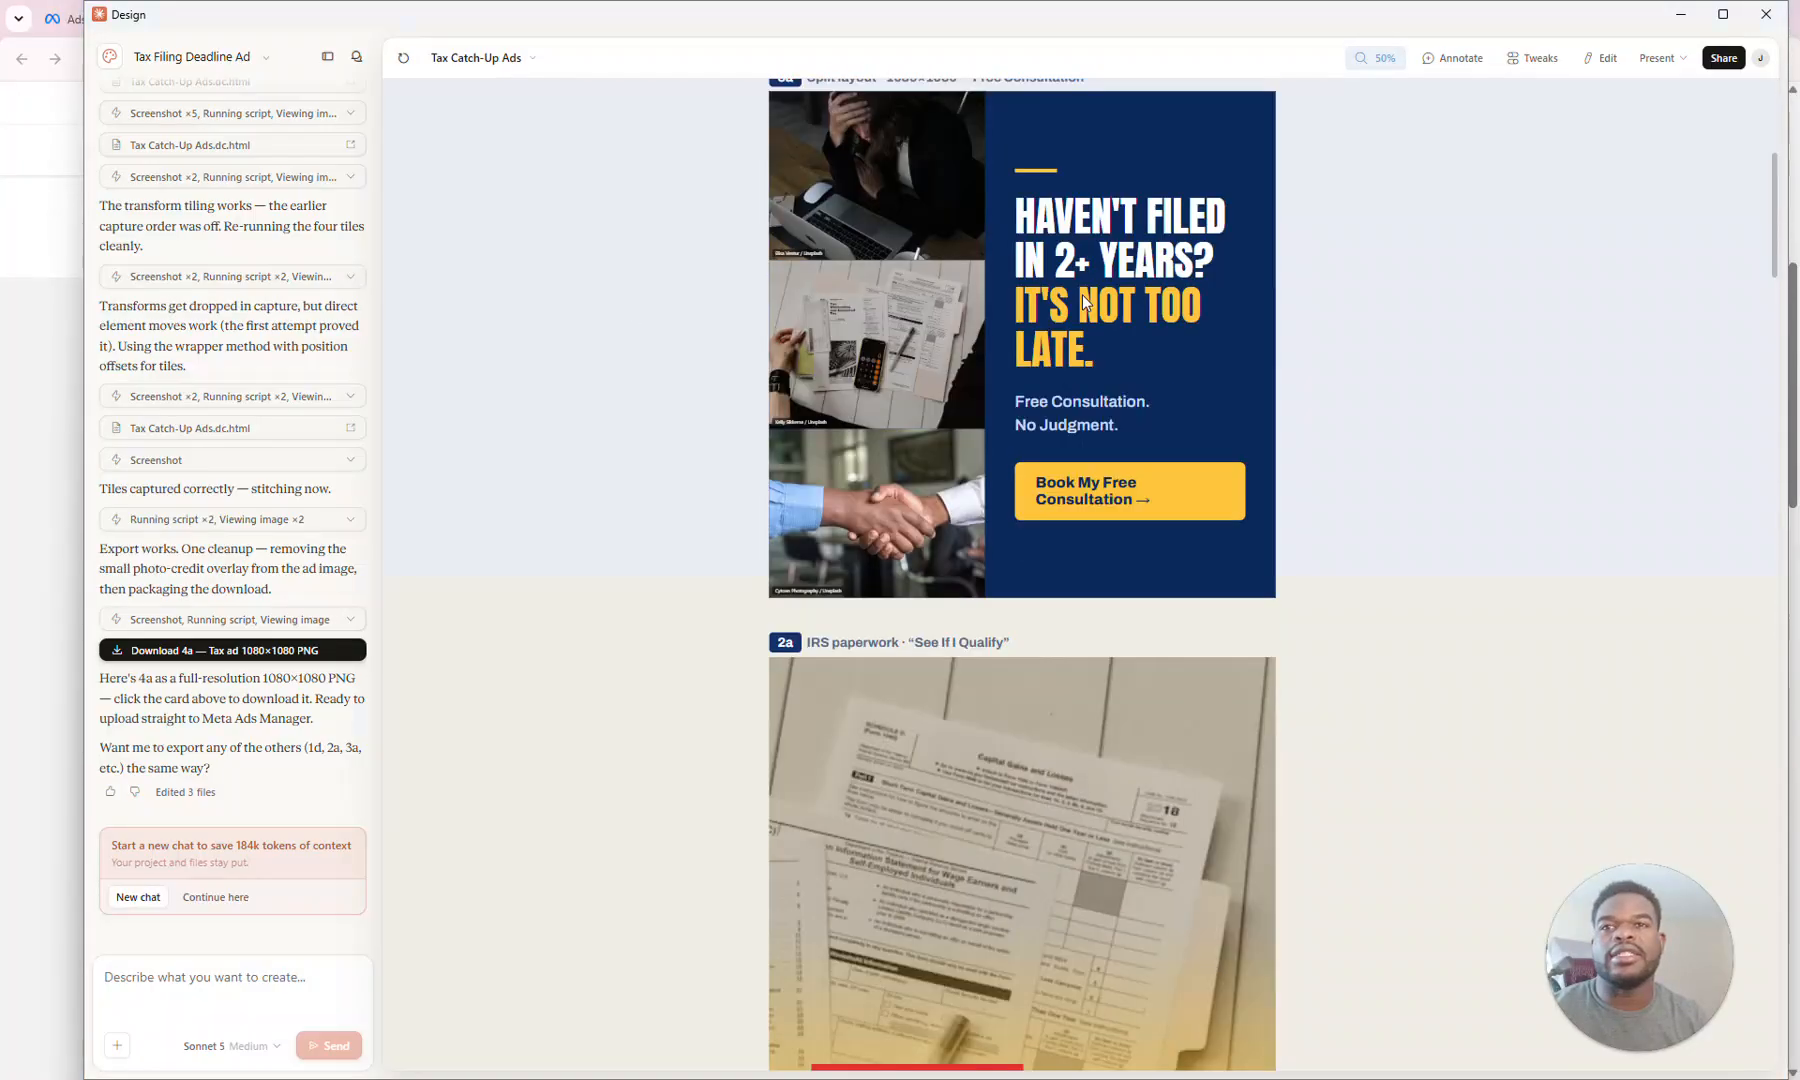
{"action": "scroll", "coordinate": [1080, 292], "scroll_direction": "down", "scroll_amount": 20}
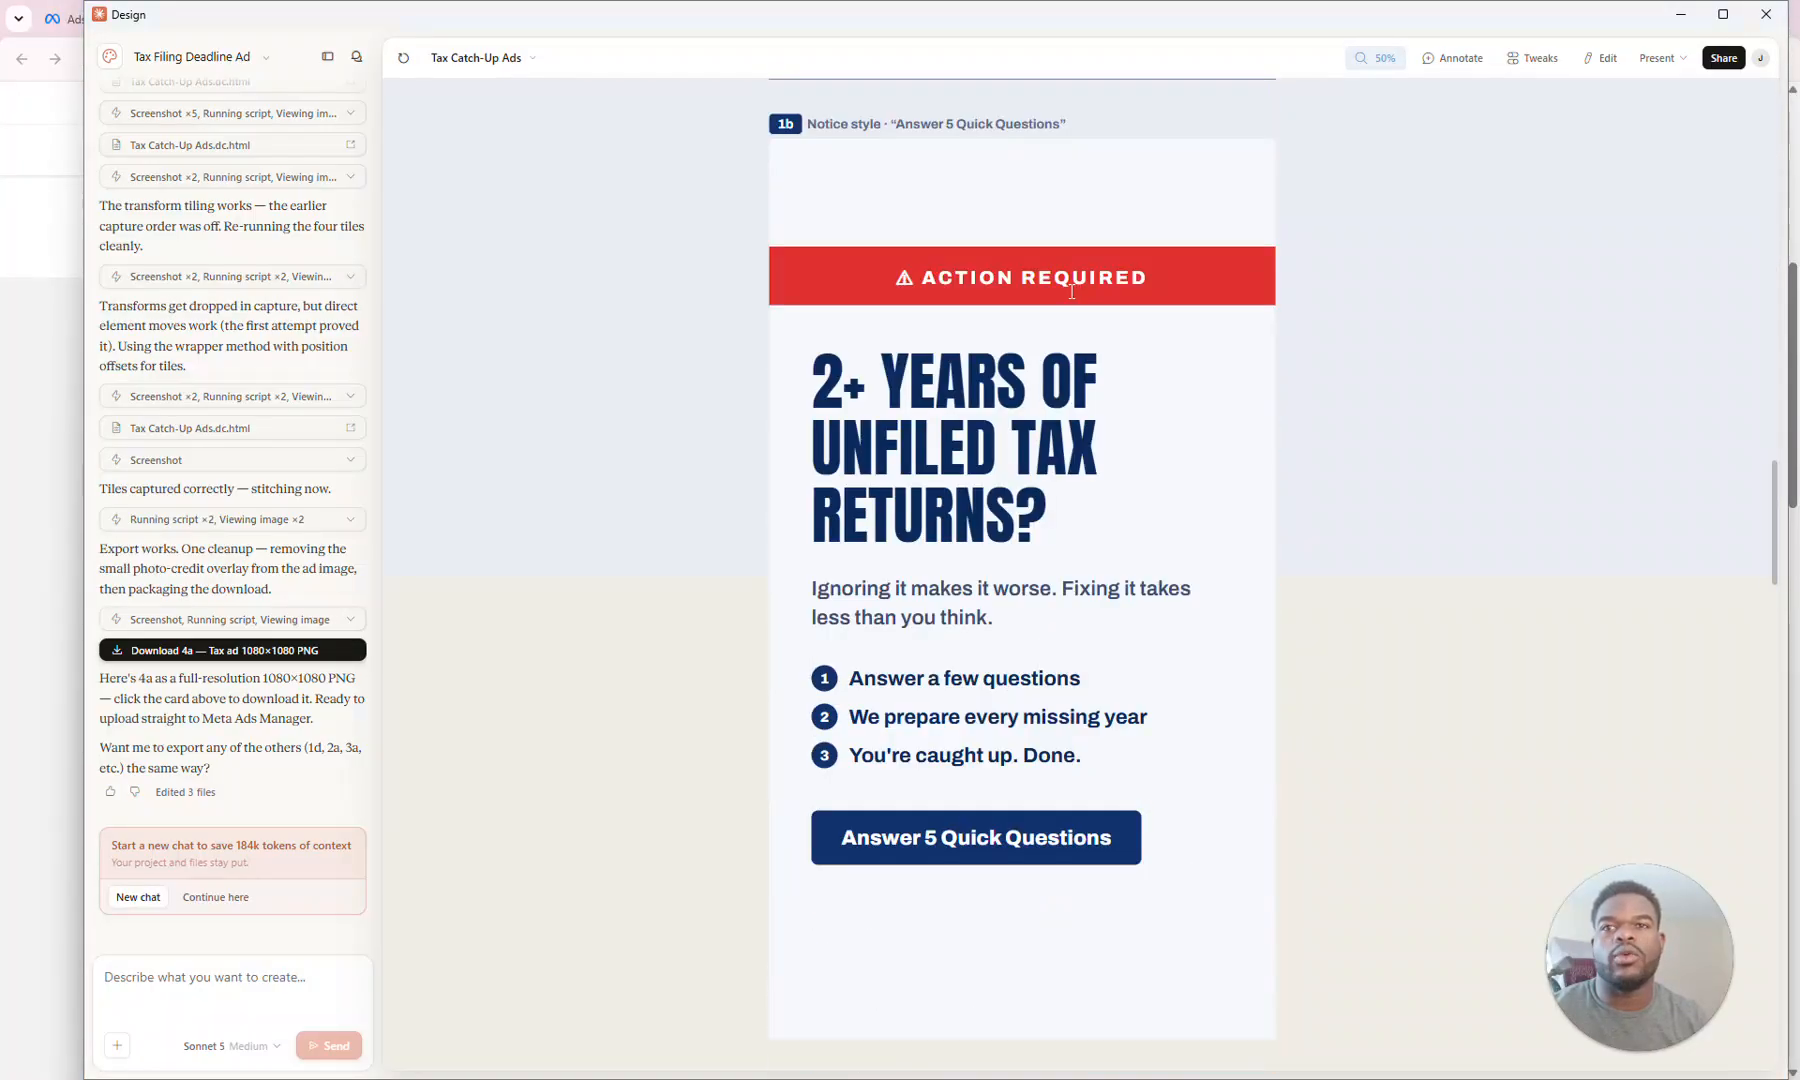
{"action": "scroll", "coordinate": [1066, 292], "scroll_direction": "down", "scroll_amount": 4}
{"action": "scroll", "coordinate": [1066, 292], "scroll_direction": "up", "scroll_amount": 2}
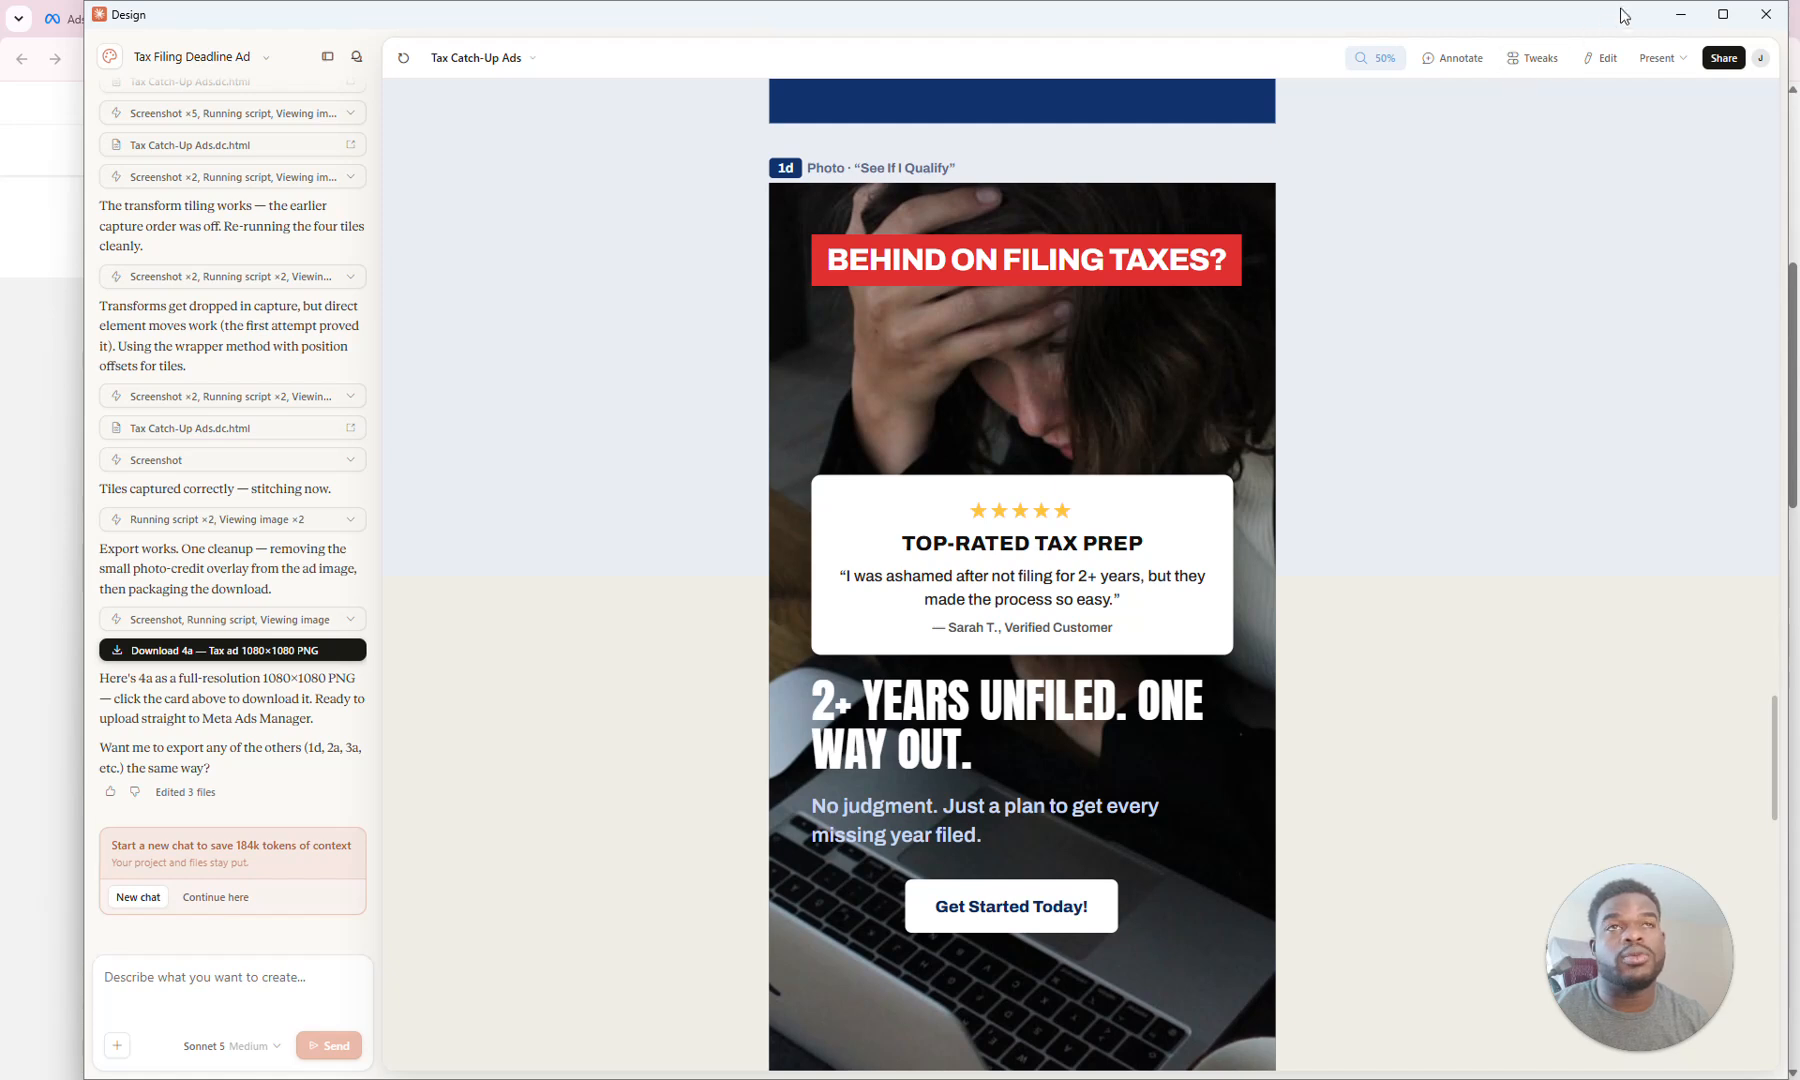
Step: Switch to Canva, view the "2+ Years Filing Taxes Photo" design, and open the "Stressed for Back Taxes" design
{"action": "left_click", "coordinate": [1673, 16]}
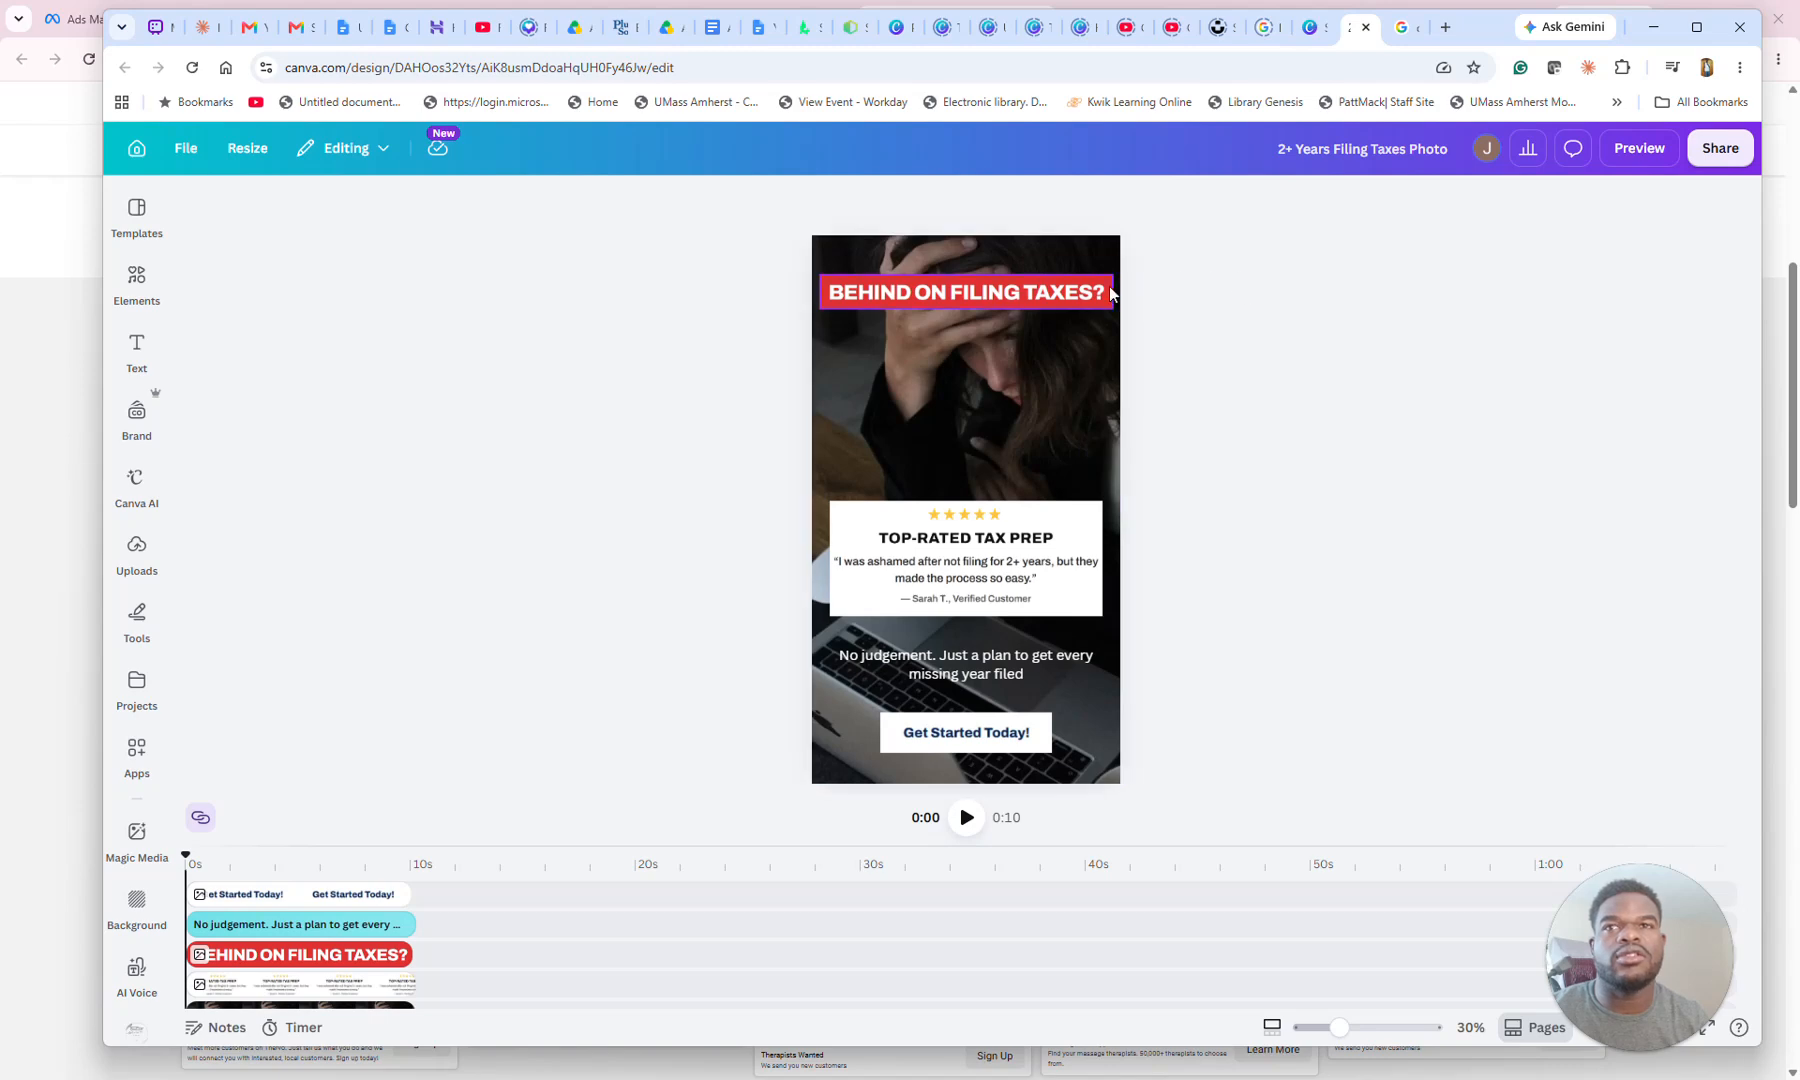
{"action": "left_click", "coordinate": [1310, 30]}
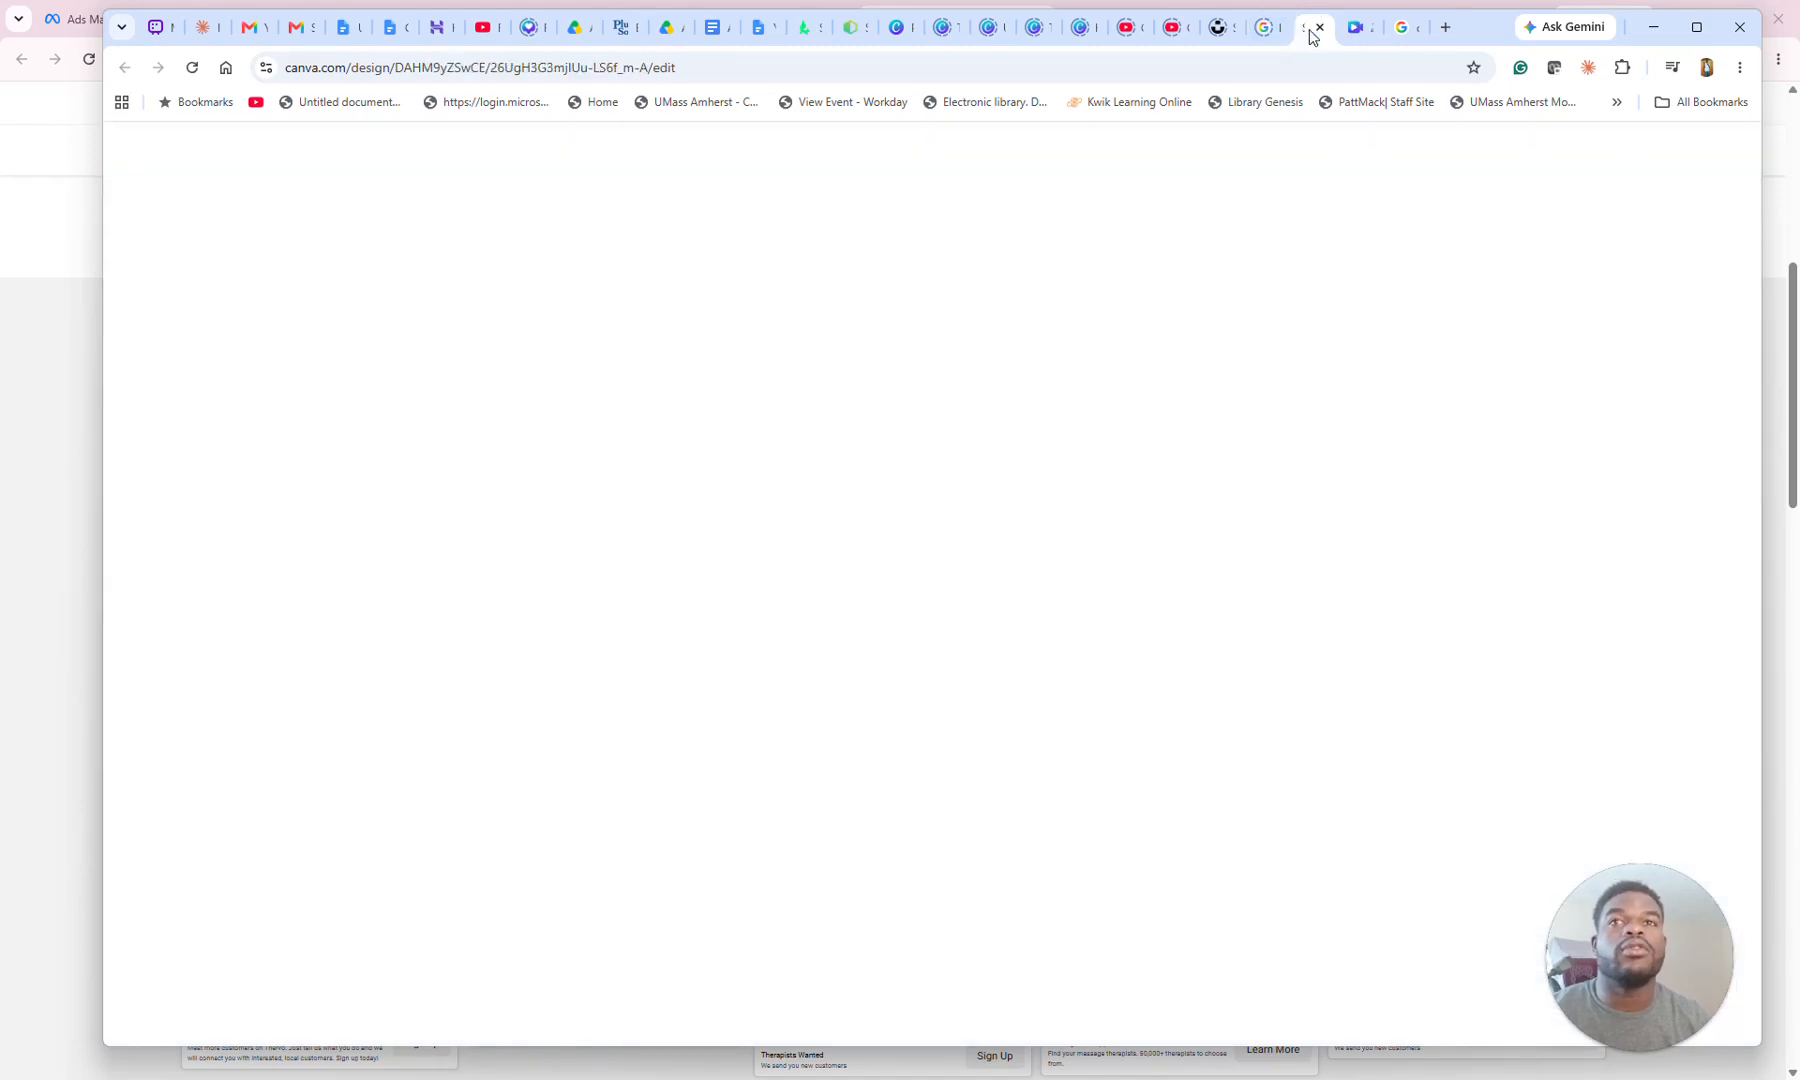
{"action": "scroll", "coordinate": [1218, 411], "scroll_direction": "down", "scroll_amount": 1}
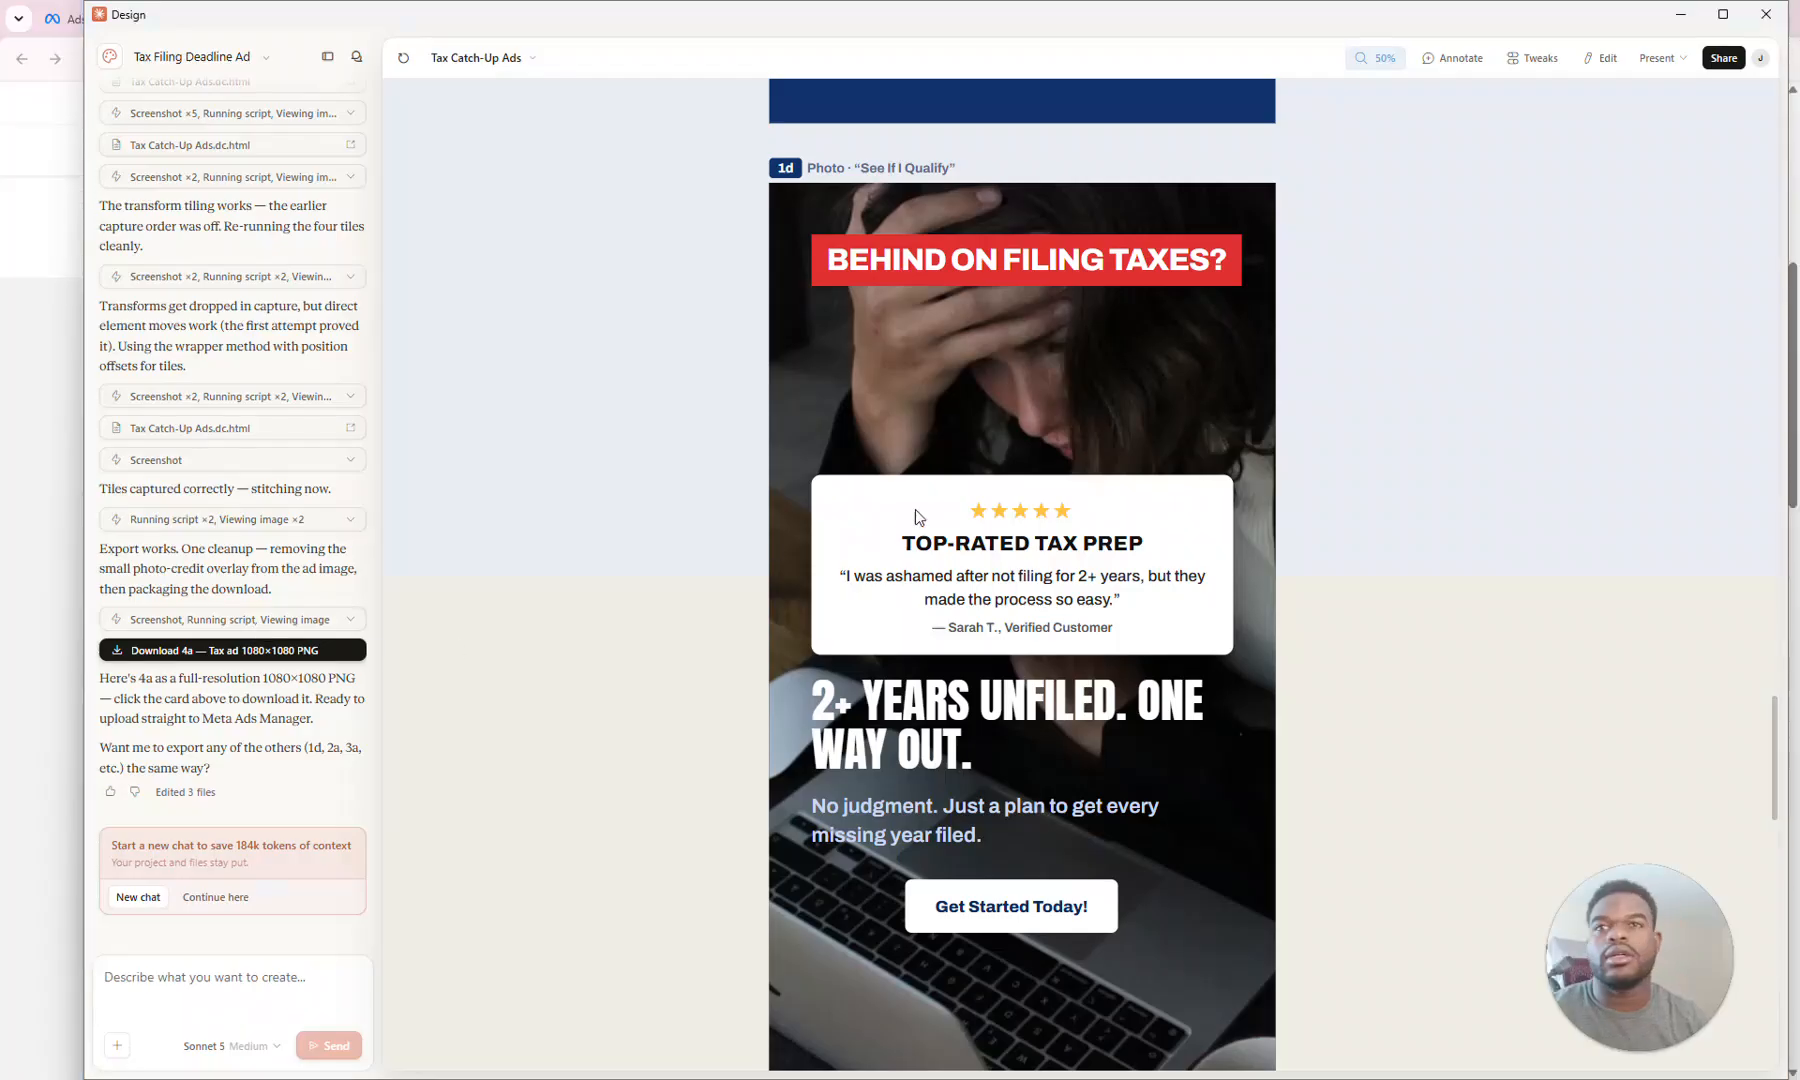
Step: Compare "Sound familiar?" creative 1e with page 3 of the "Stressed for Back Taxes" design in Canva, and put Canva away
{"action": "scroll", "coordinate": [772, 541], "scroll_direction": "down", "scroll_amount": 5}
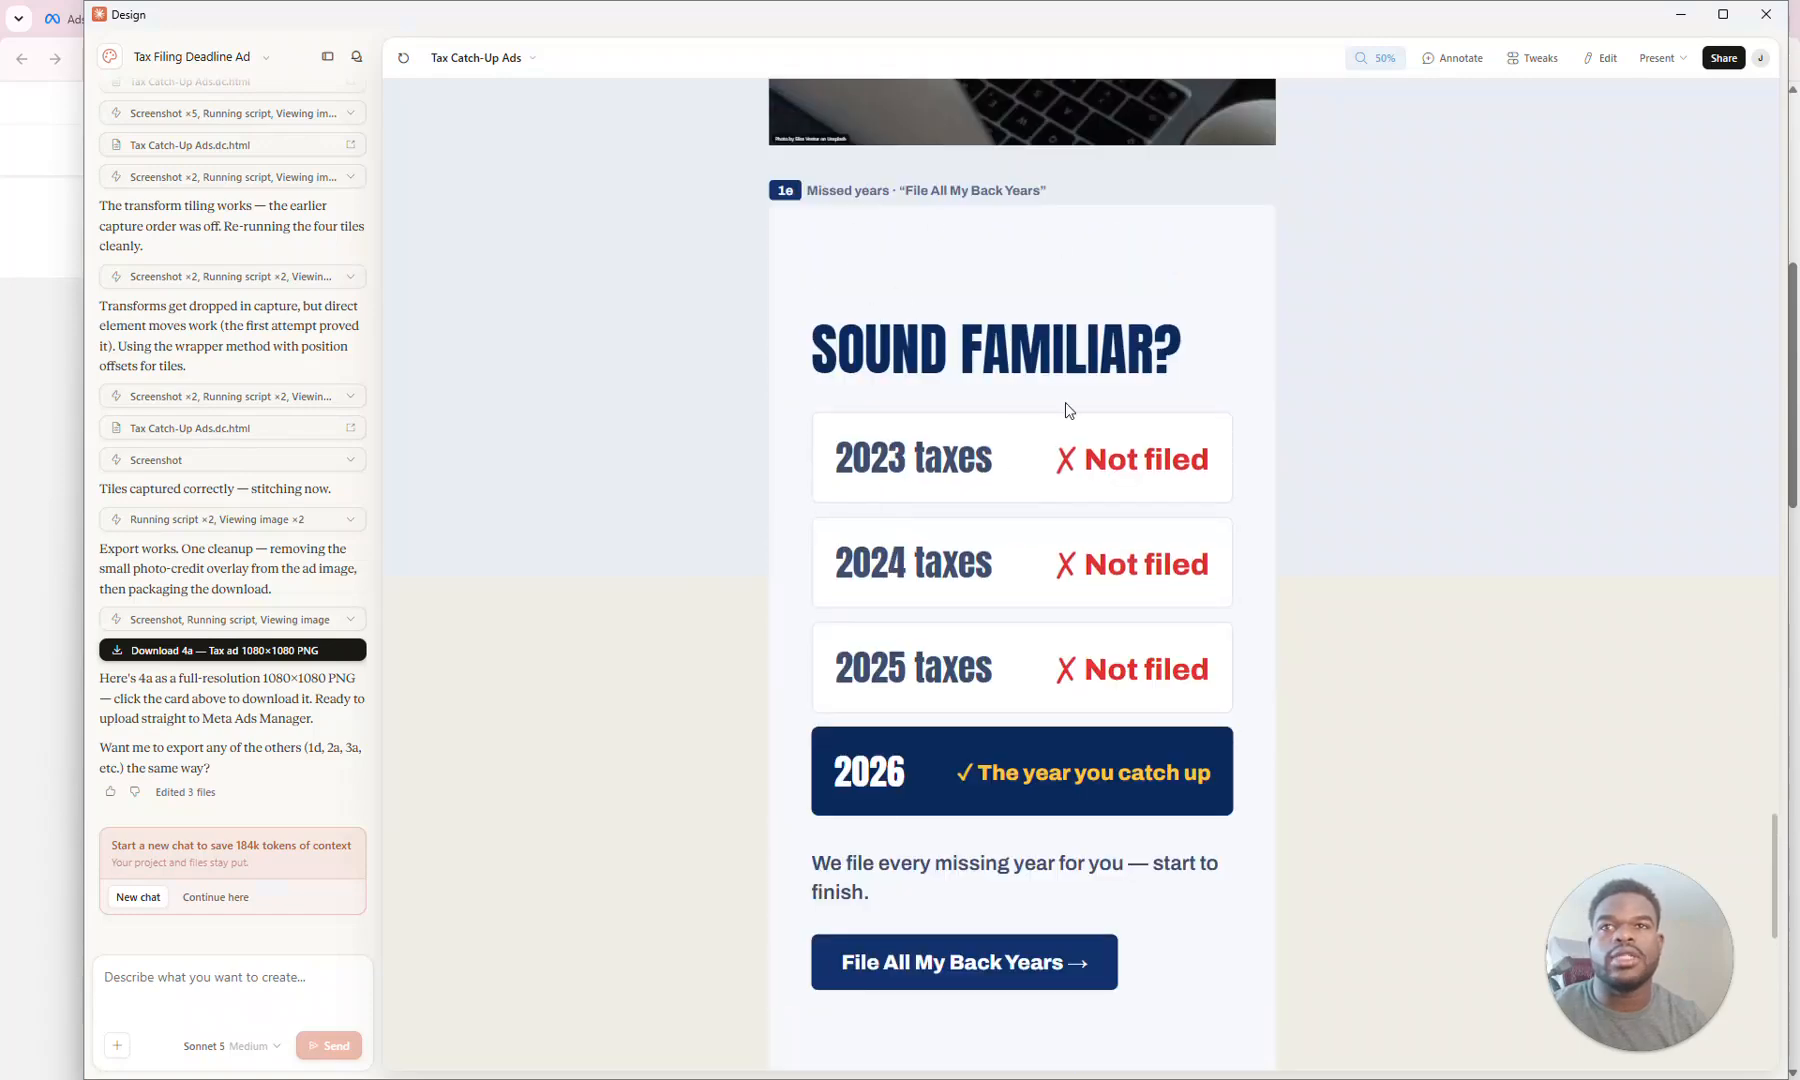
{"action": "left_click", "coordinate": [1684, 17]}
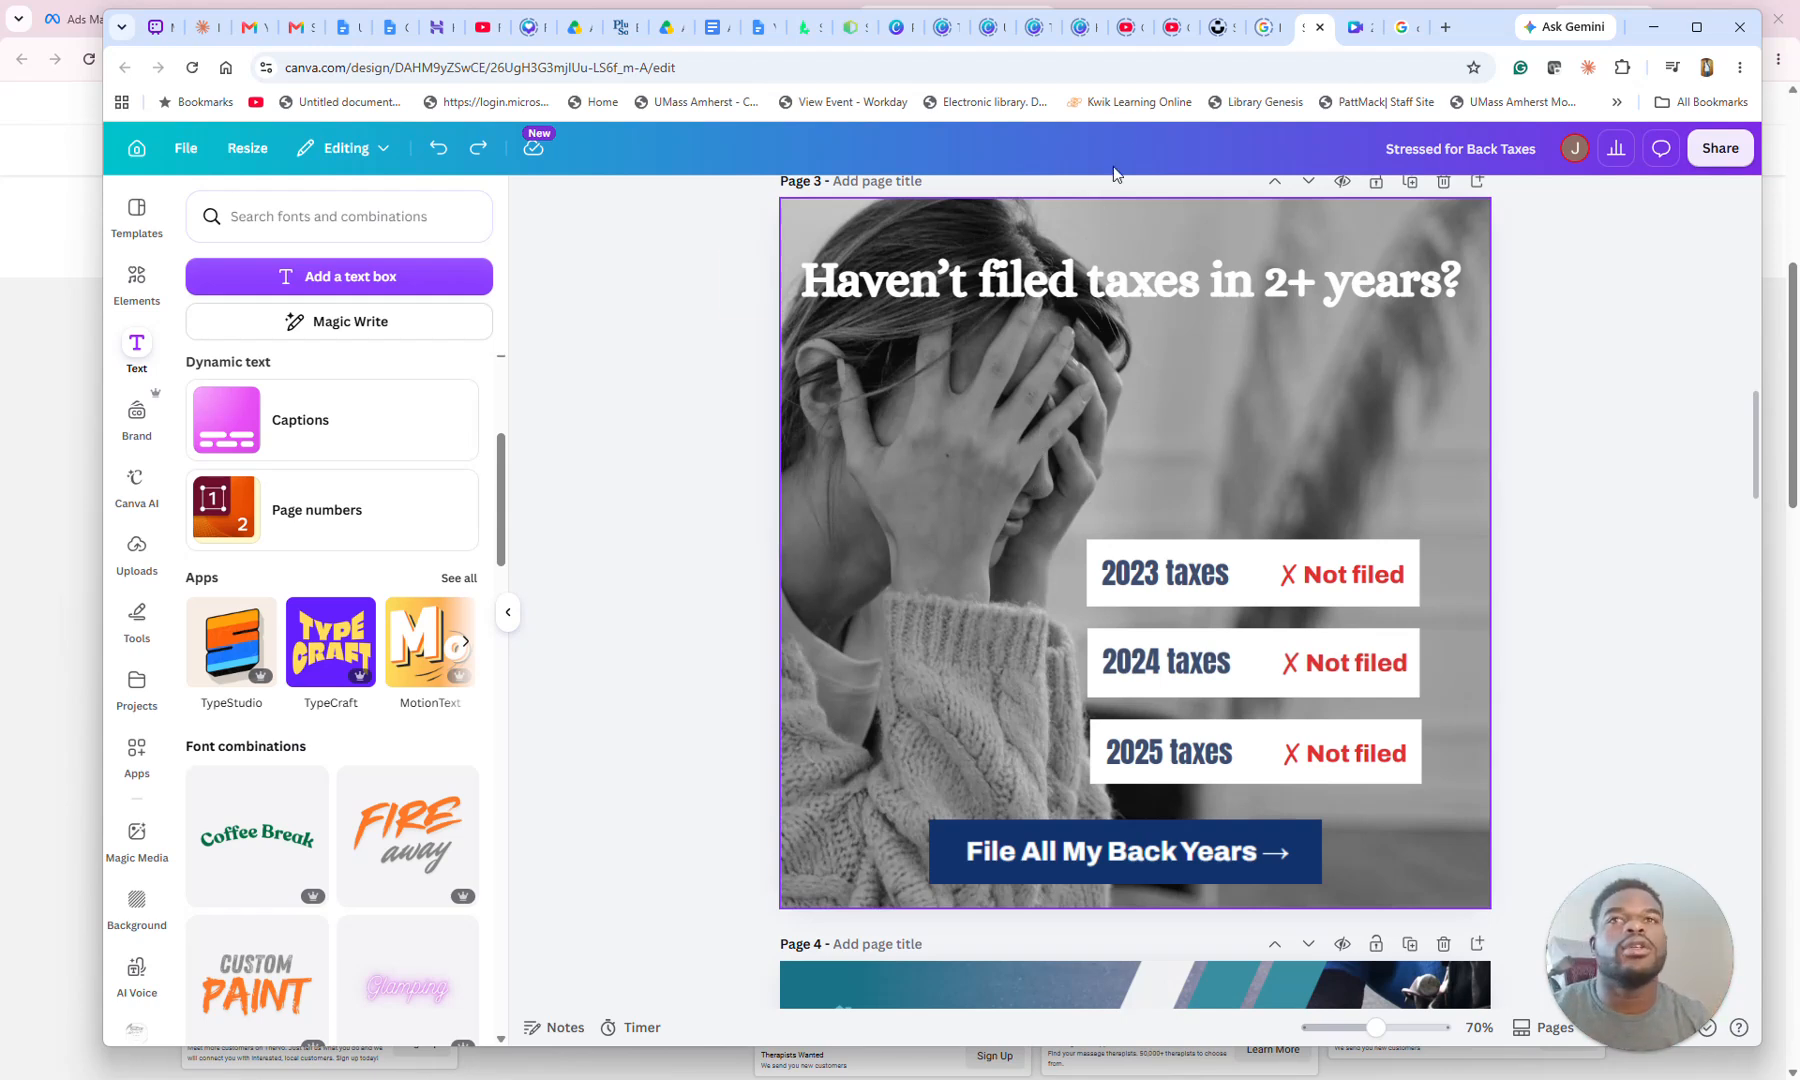
{"action": "left_click", "coordinate": [1655, 30]}
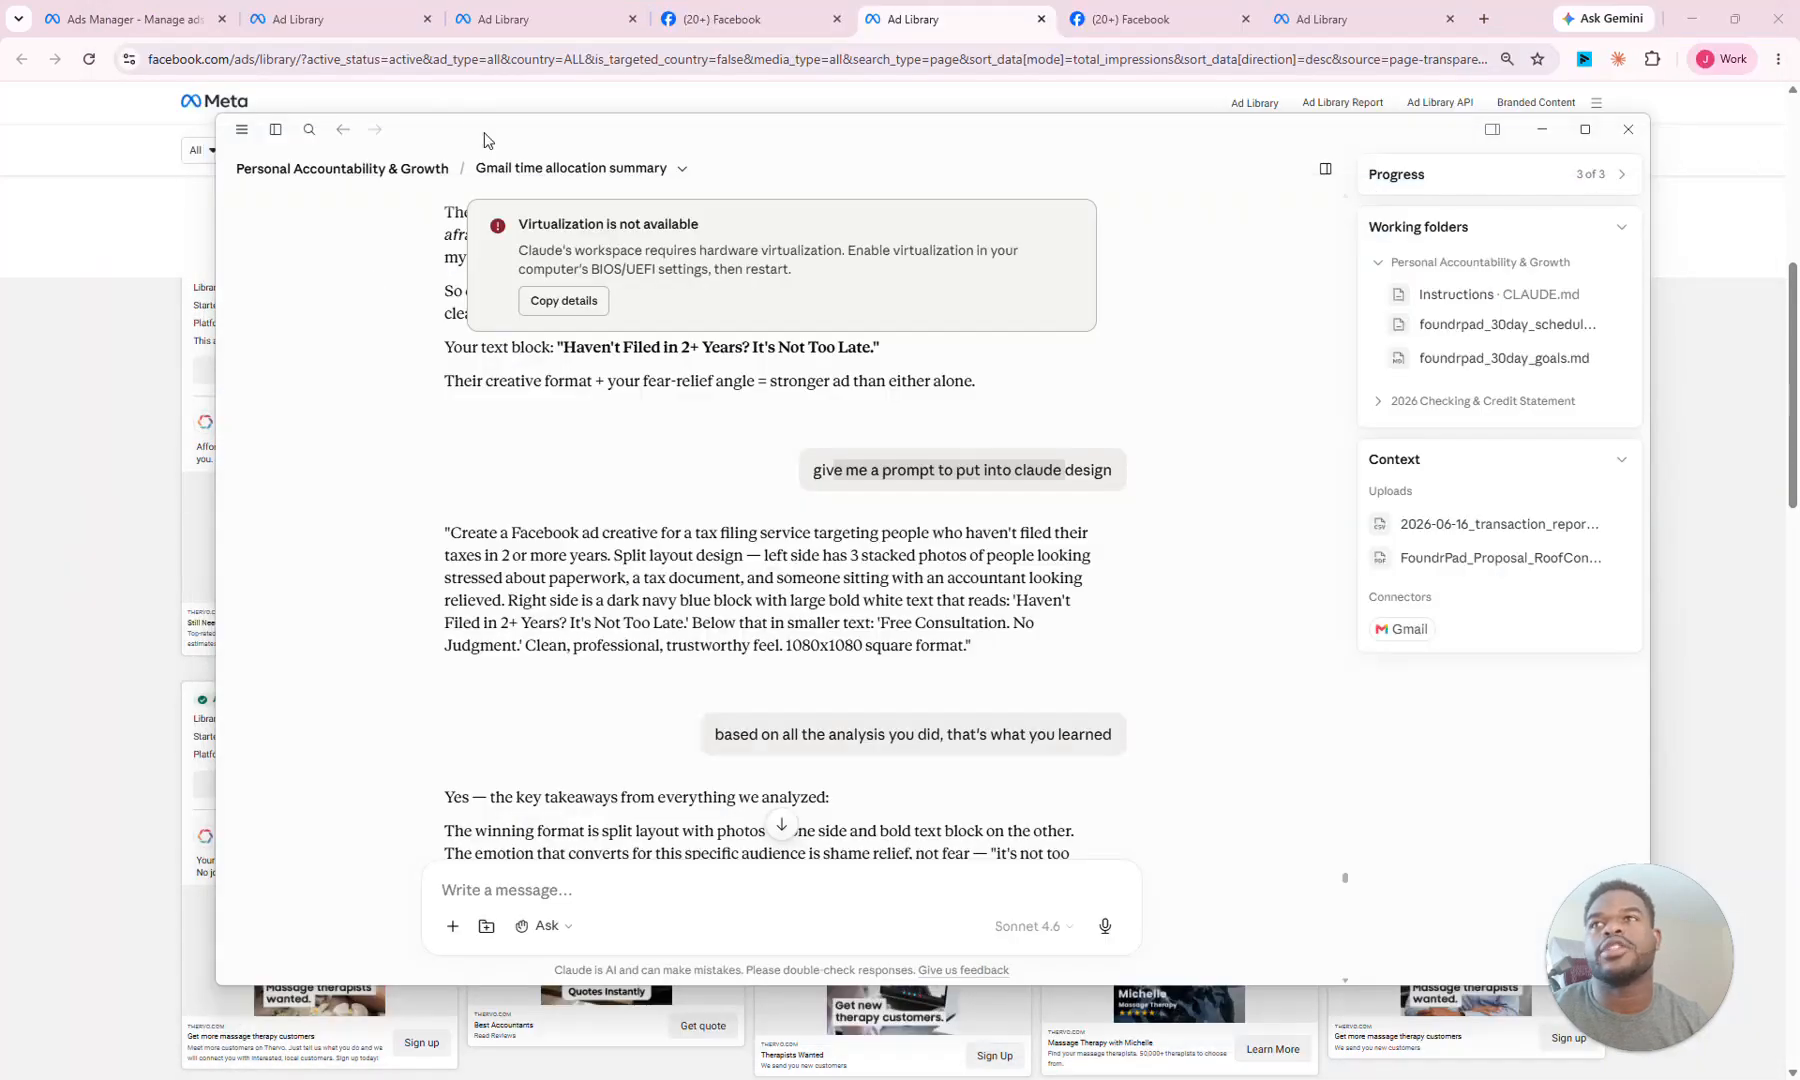
Step: Switch to Meta Ads Manager and clear the selection filters on campaigns, ad sets and ads
{"action": "left_click", "coordinate": [130, 19]}
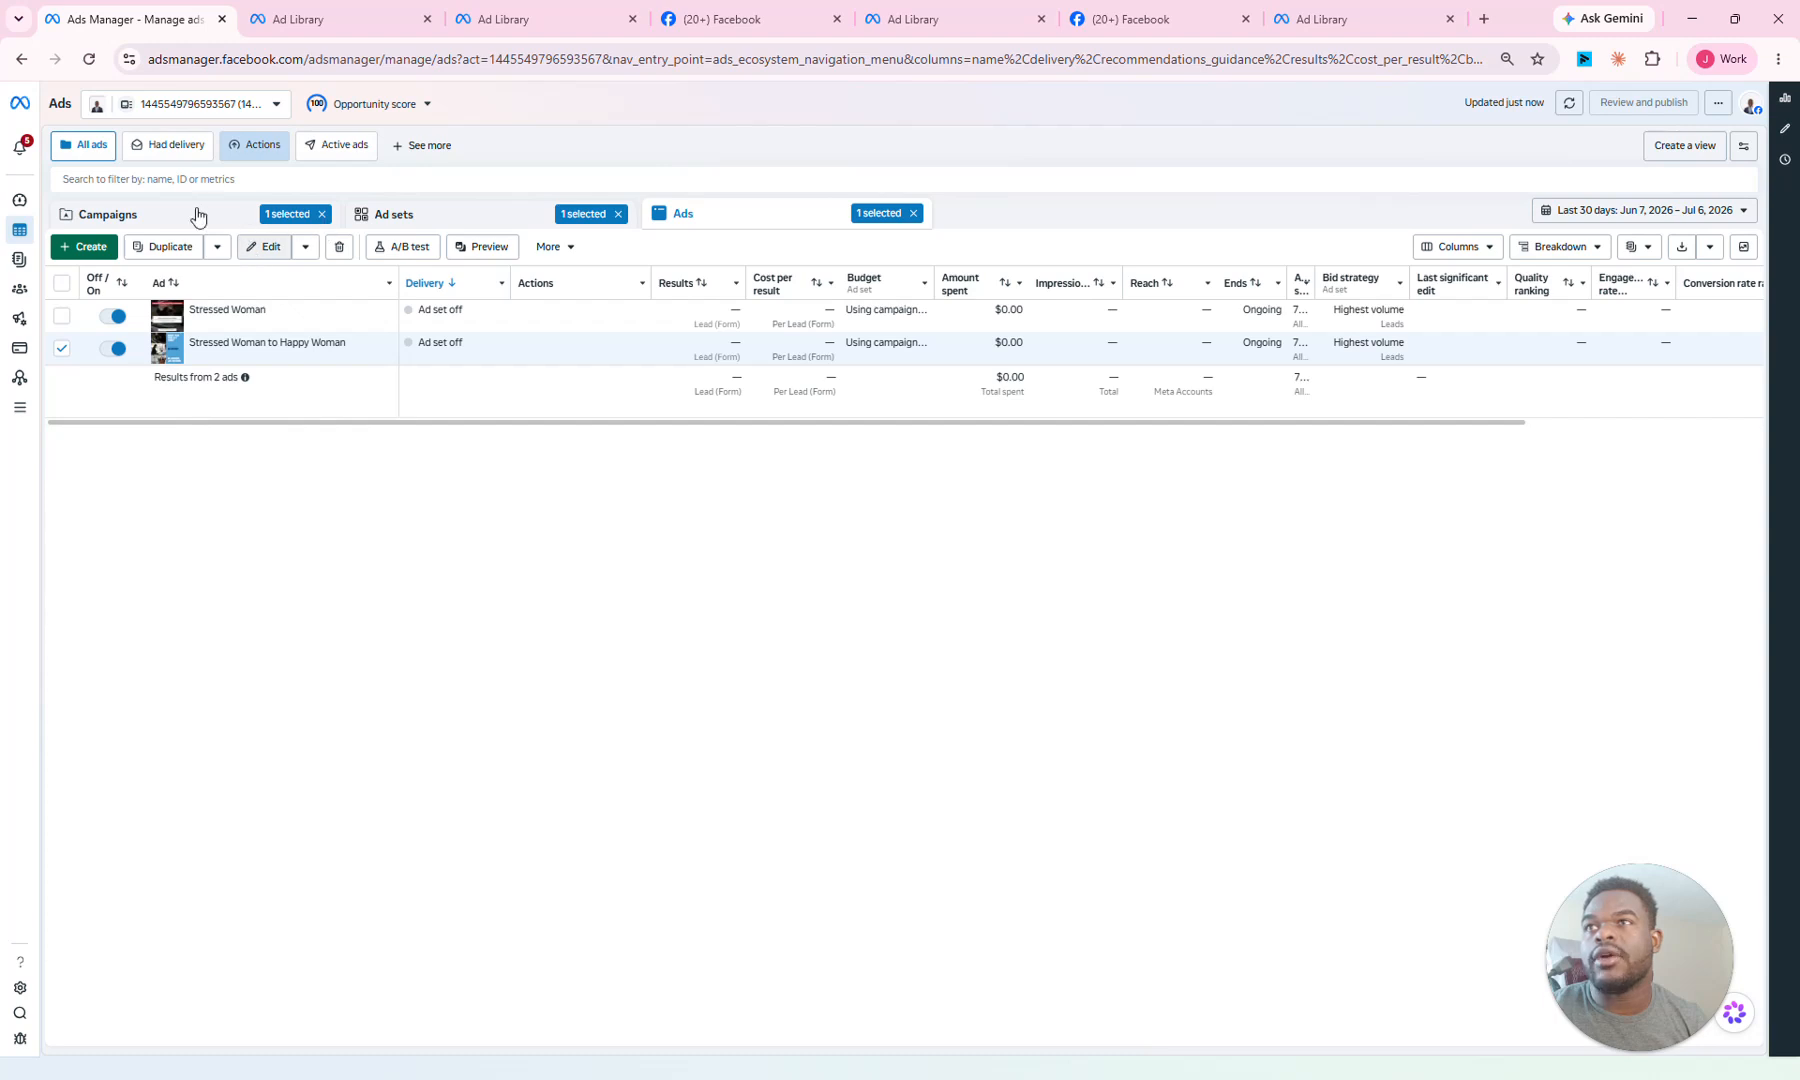
{"action": "left_click", "coordinate": [407, 216]}
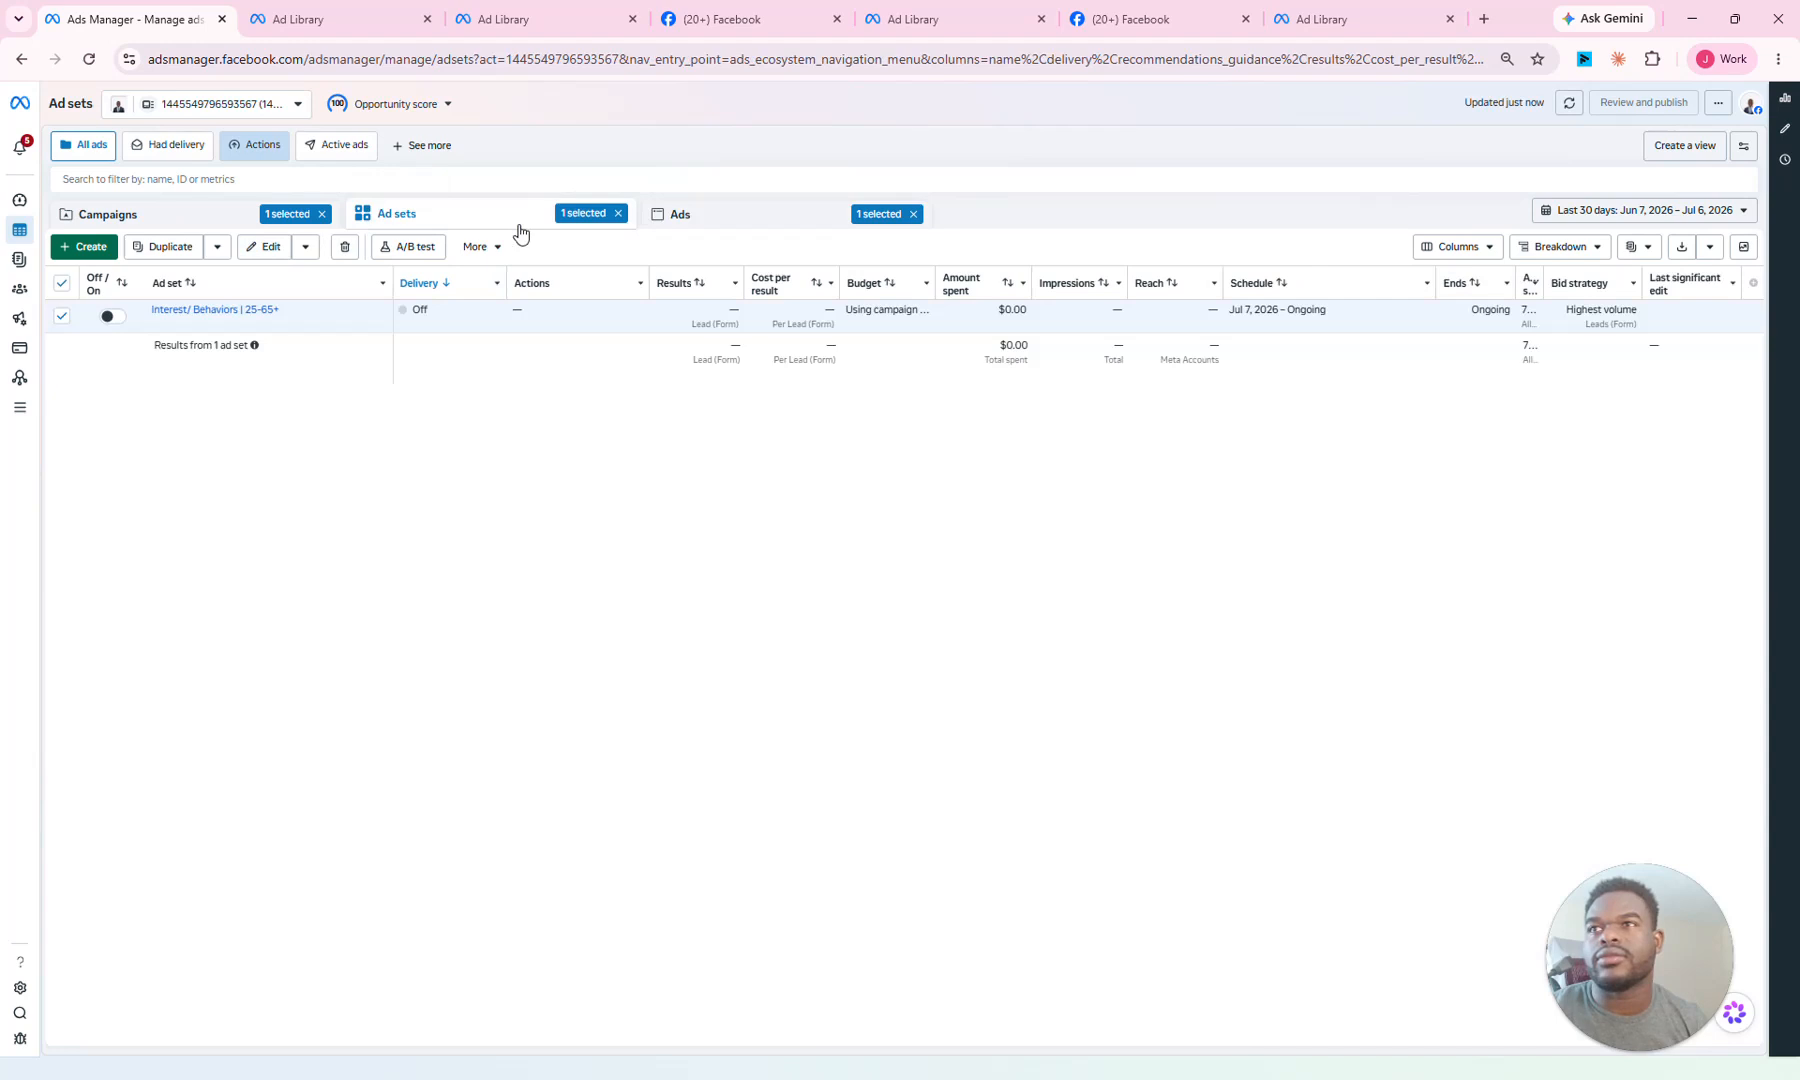
{"action": "left_click", "coordinate": [323, 214]}
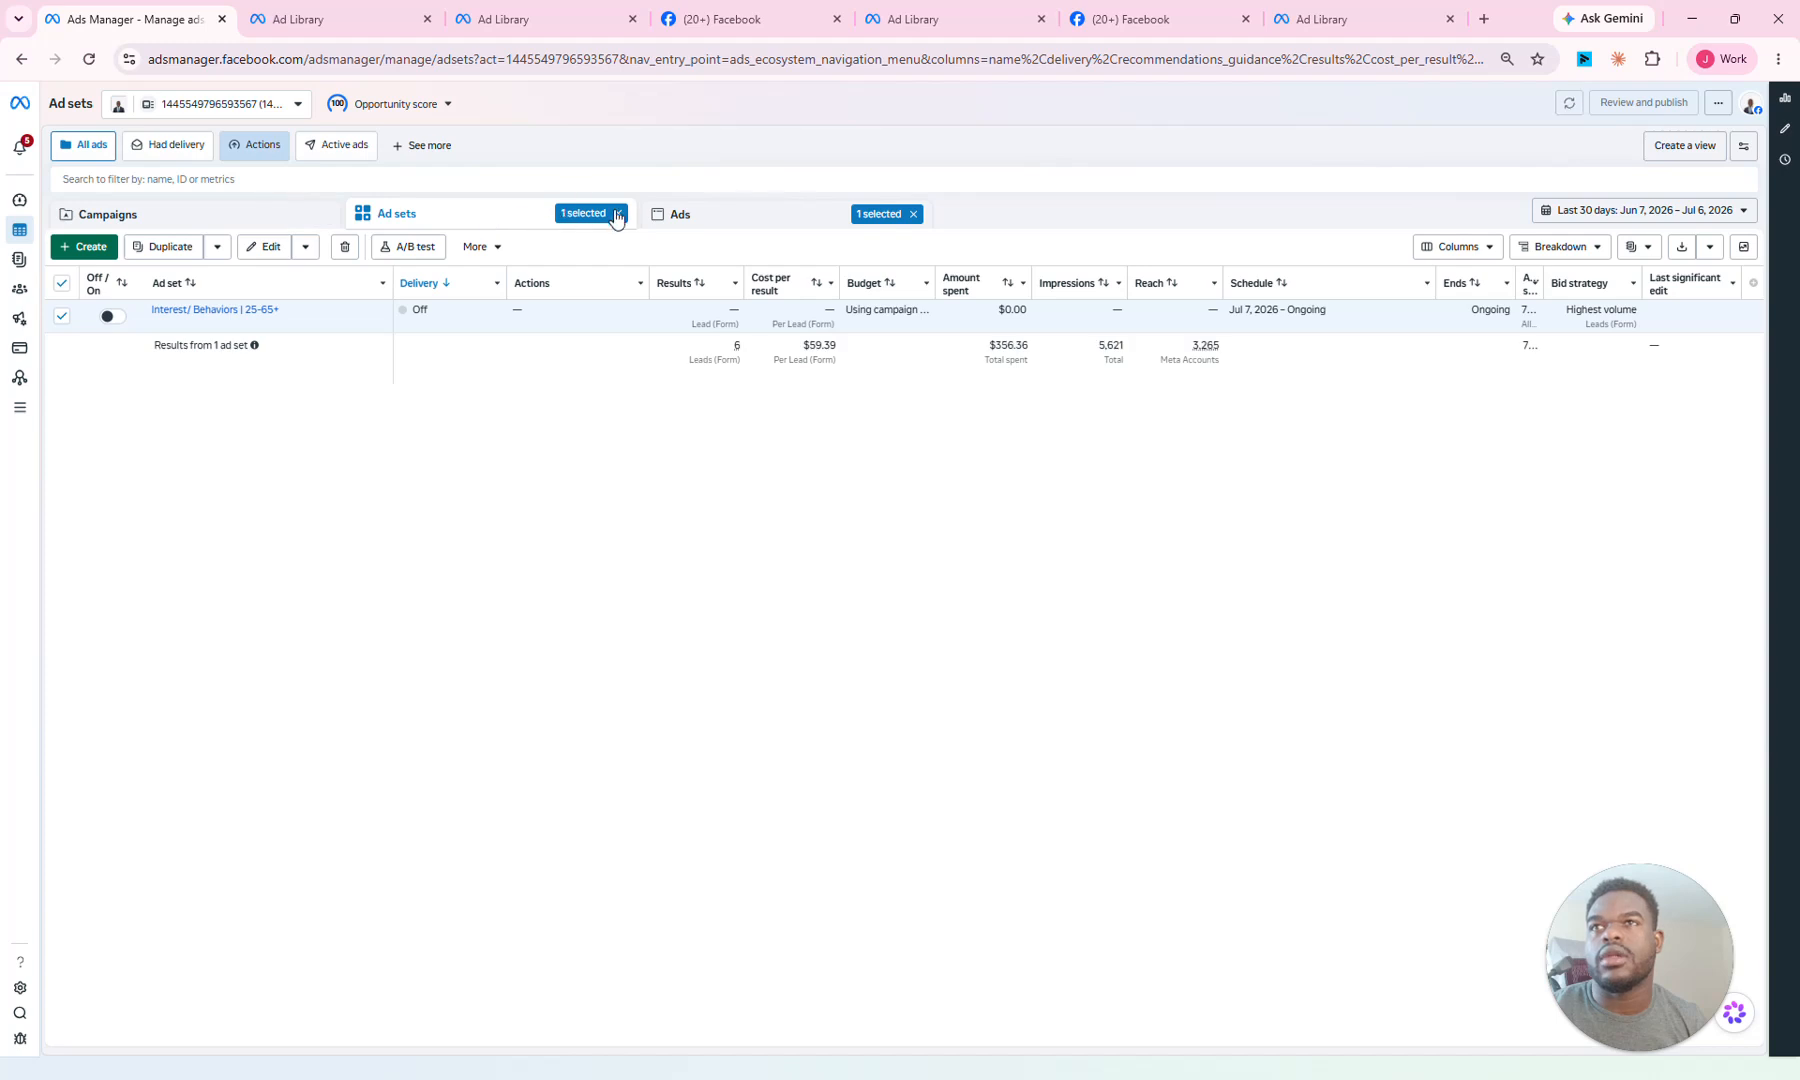
{"action": "left_click", "coordinate": [618, 214]}
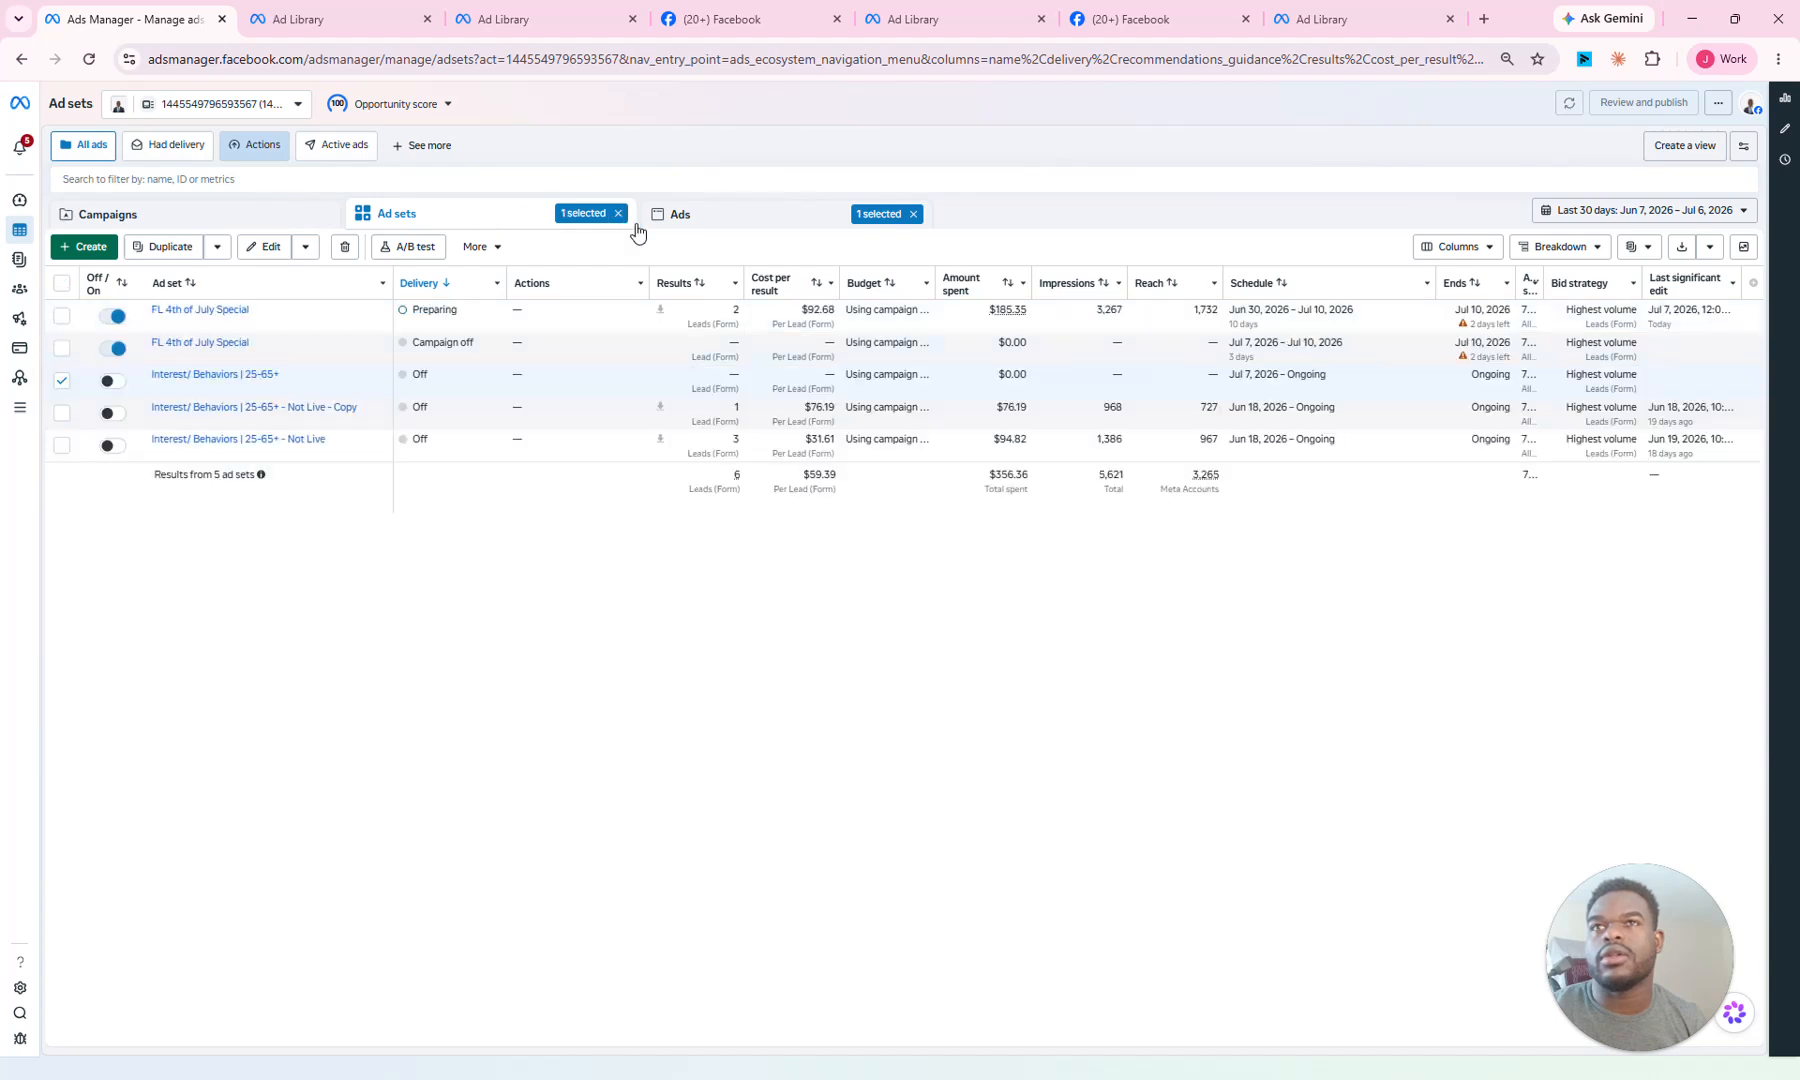
{"action": "left_click", "coordinate": [913, 214]}
Step: Open the Back Taxes Campaign and list the ads in its "Interest/ Behaviors | 25-65+" ad set
{"action": "left_click", "coordinate": [240, 219]}
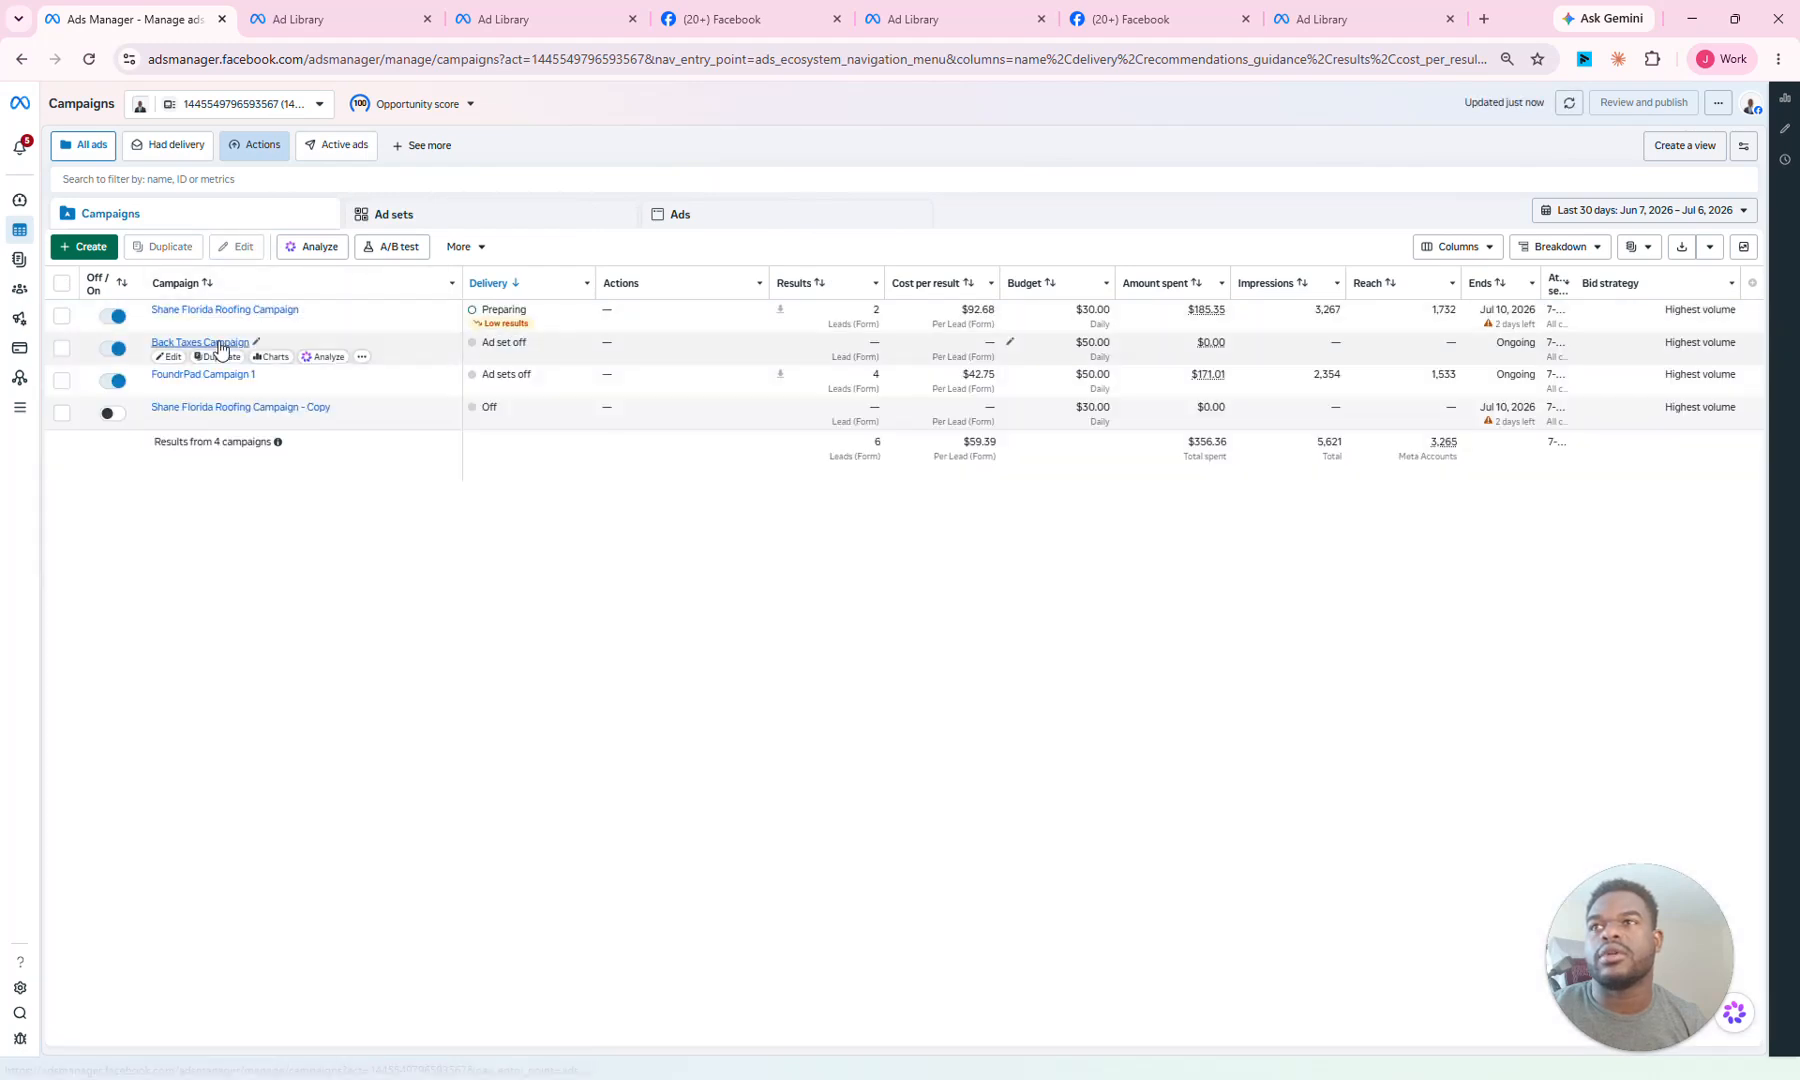
{"action": "left_click", "coordinate": [222, 344]}
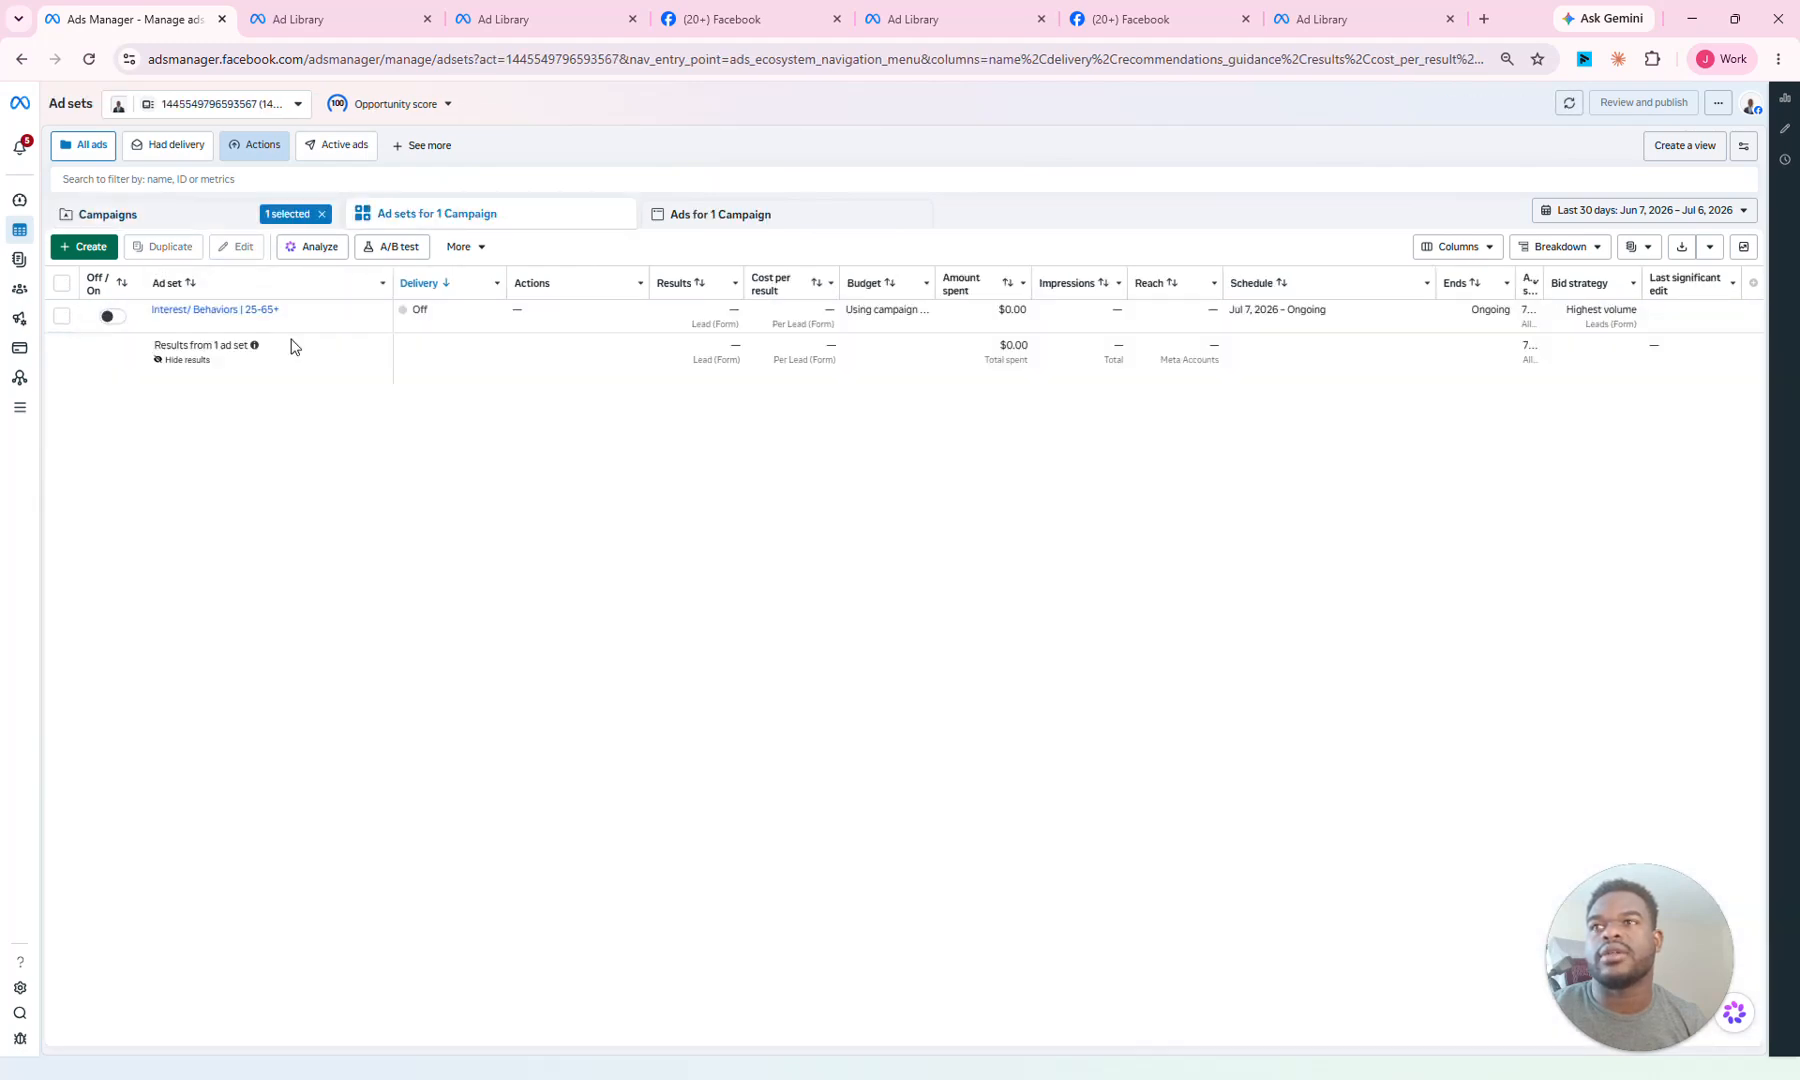
{"action": "left_click", "coordinate": [190, 310]}
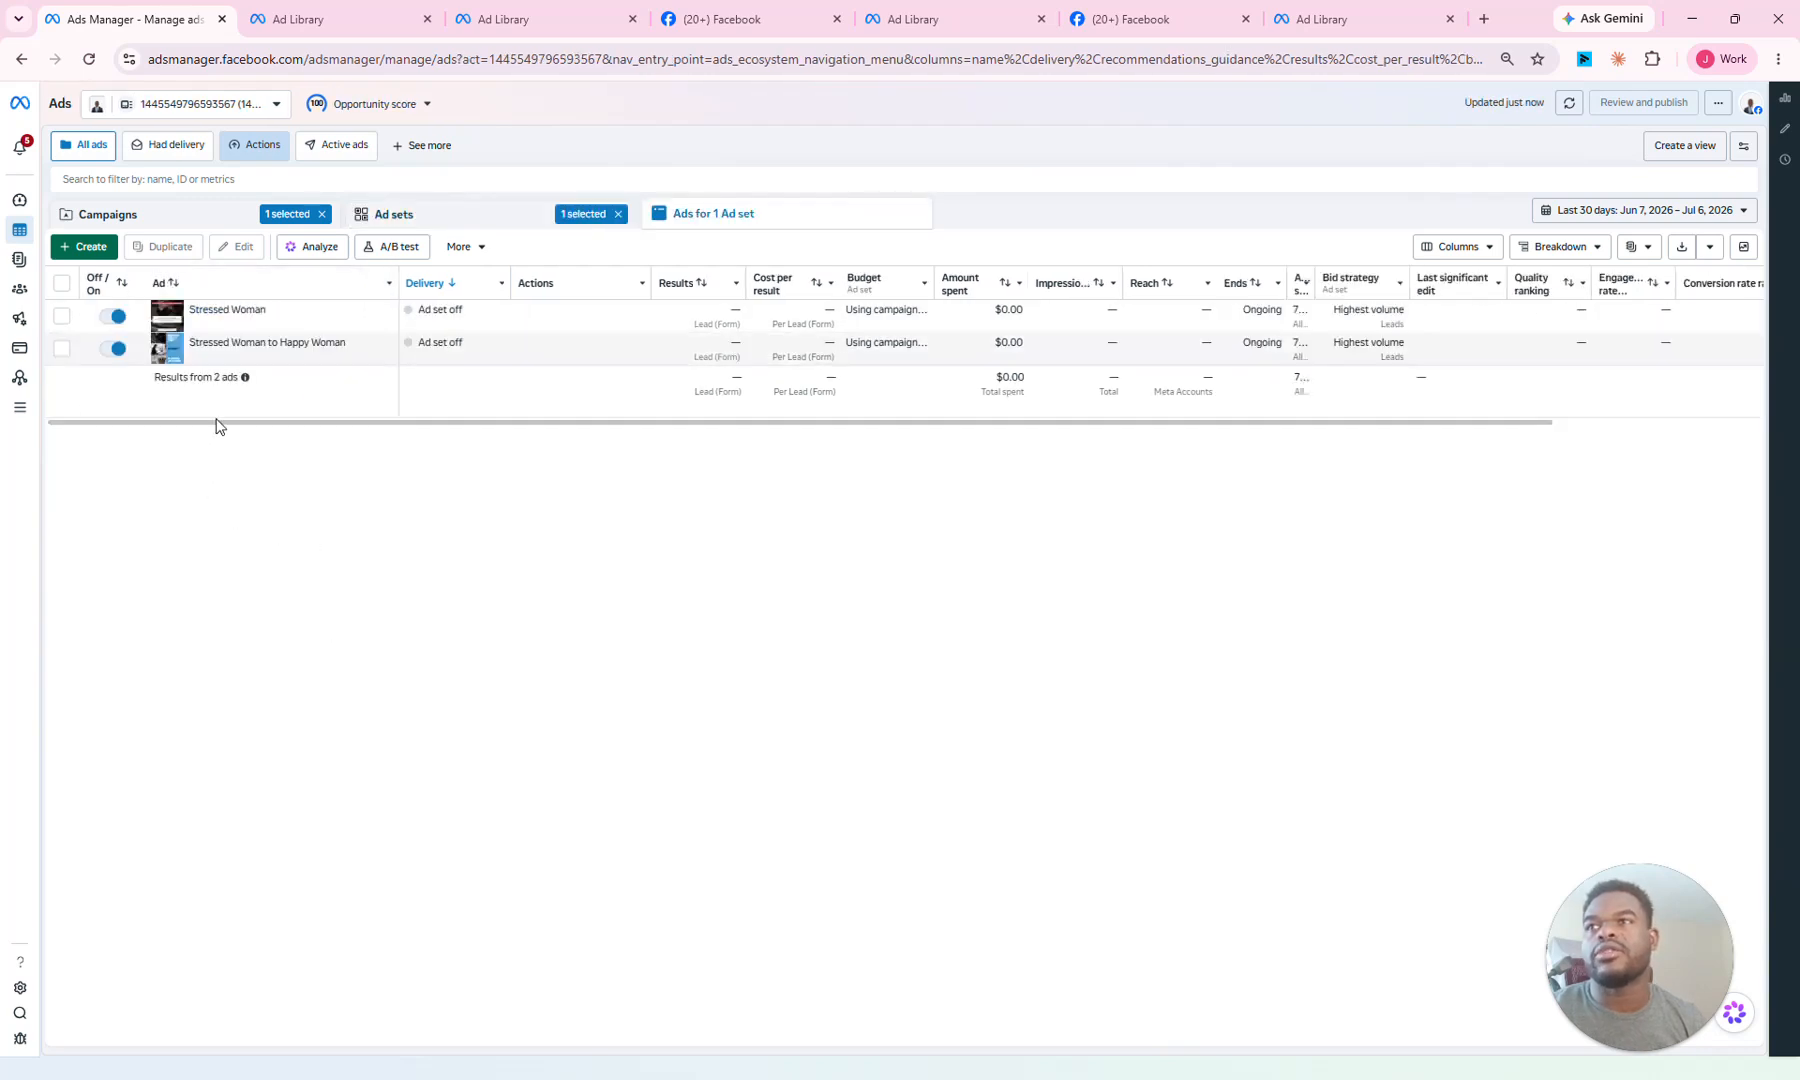
Step: Duplicate the "Stressed Woman to Happy Woman" ad once into its original campaign without SMS Verification, and close a spare Ad Library tab
{"action": "mouse_move", "coordinate": [168, 318]}
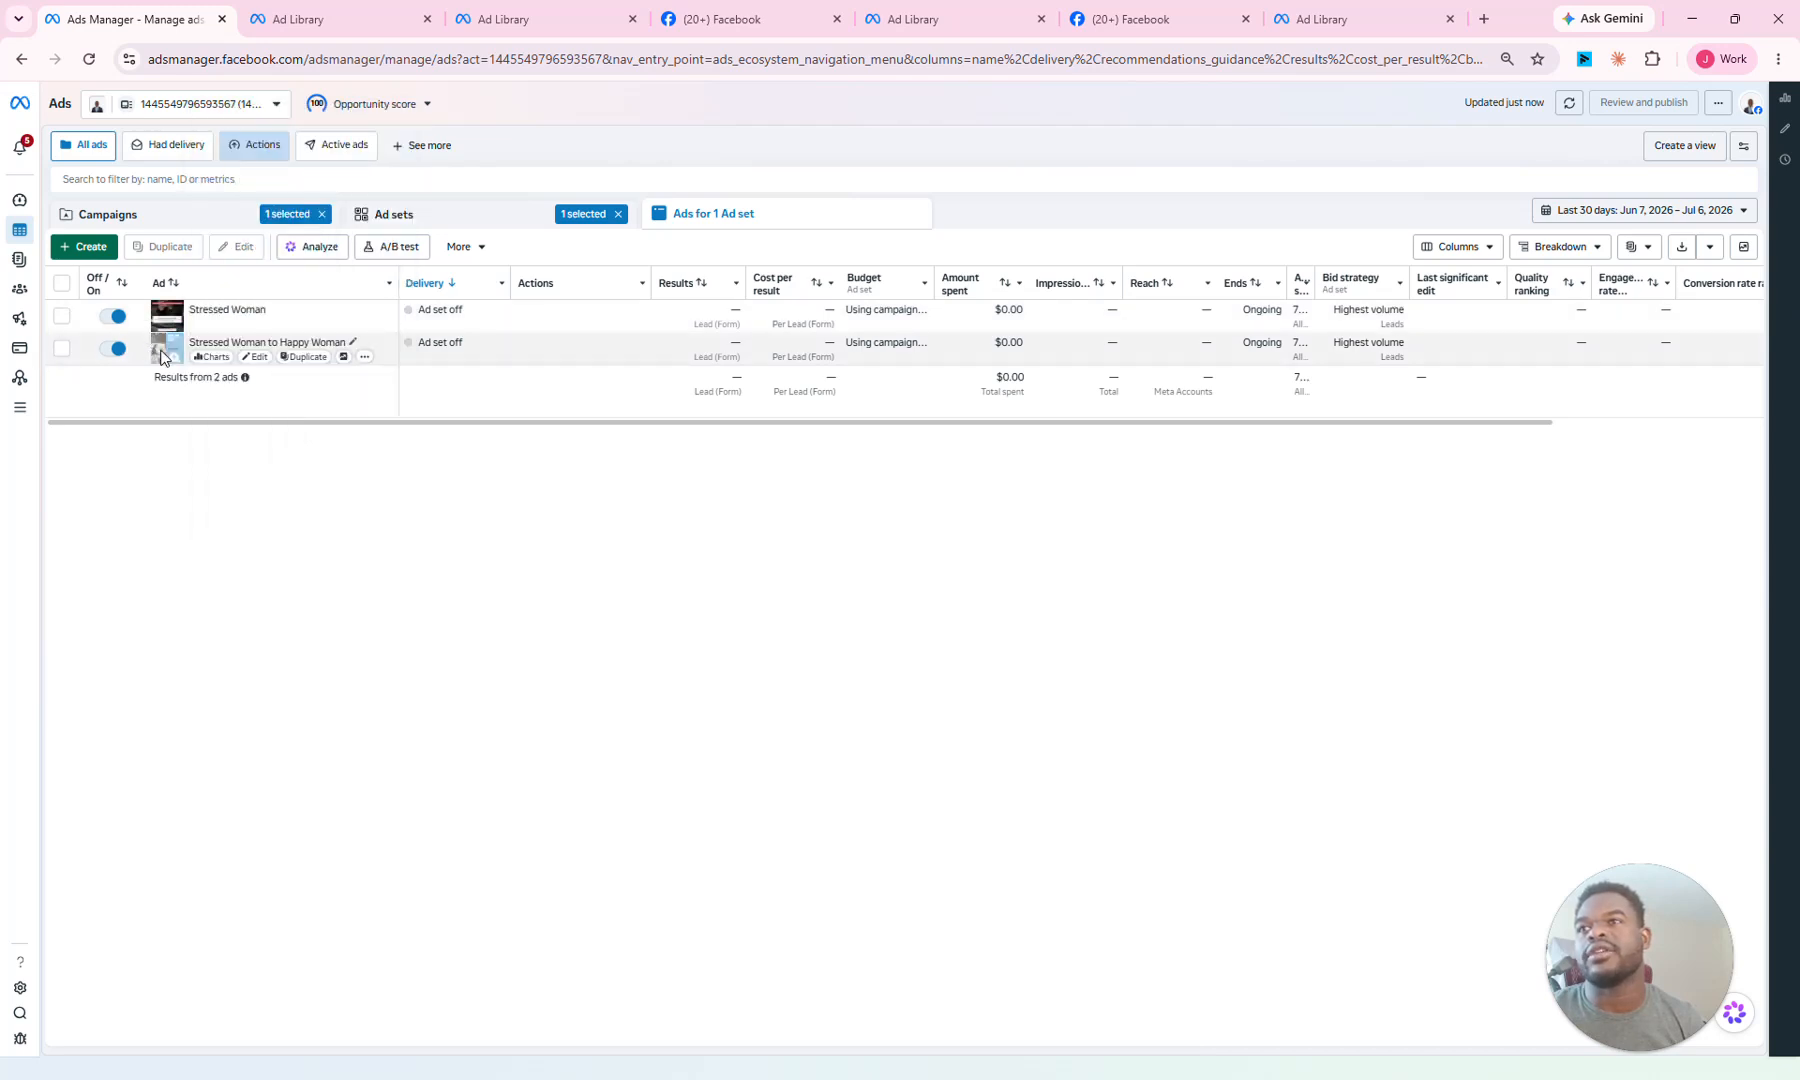
{"action": "mouse_move", "coordinate": [163, 357]}
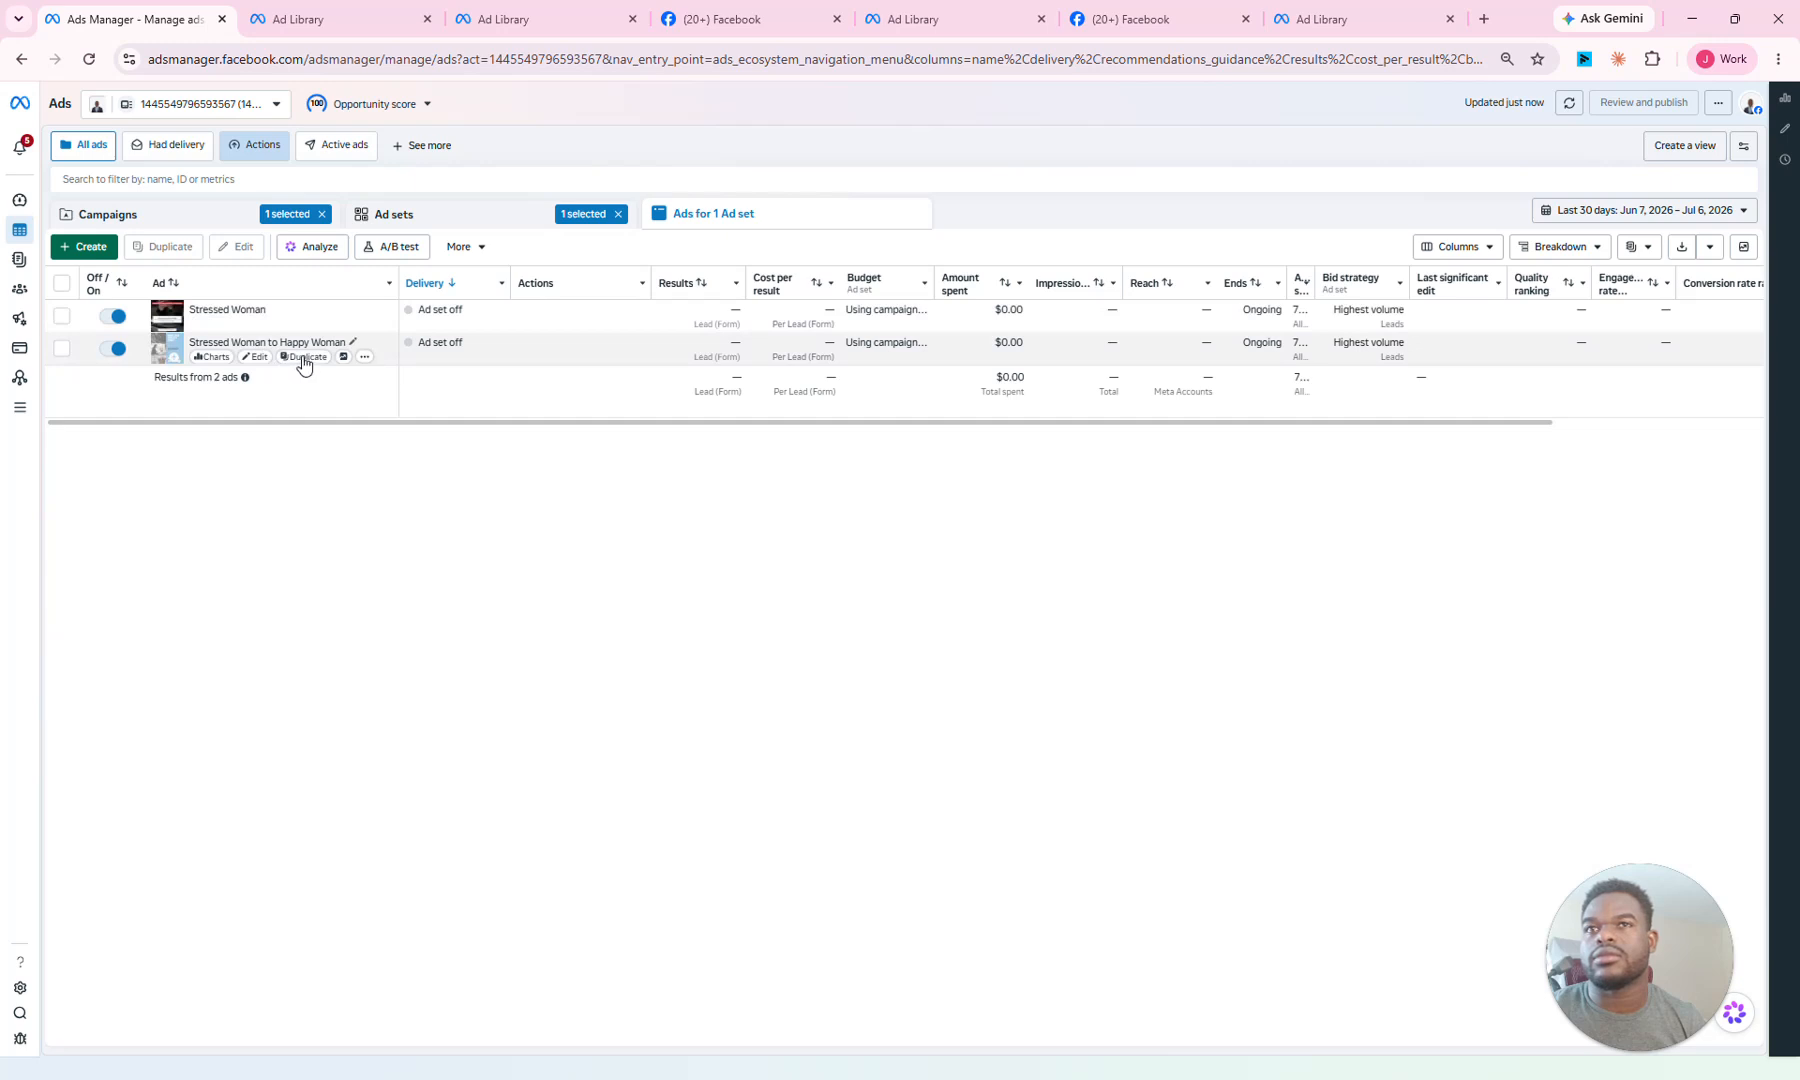
{"action": "left_click", "coordinate": [304, 358]}
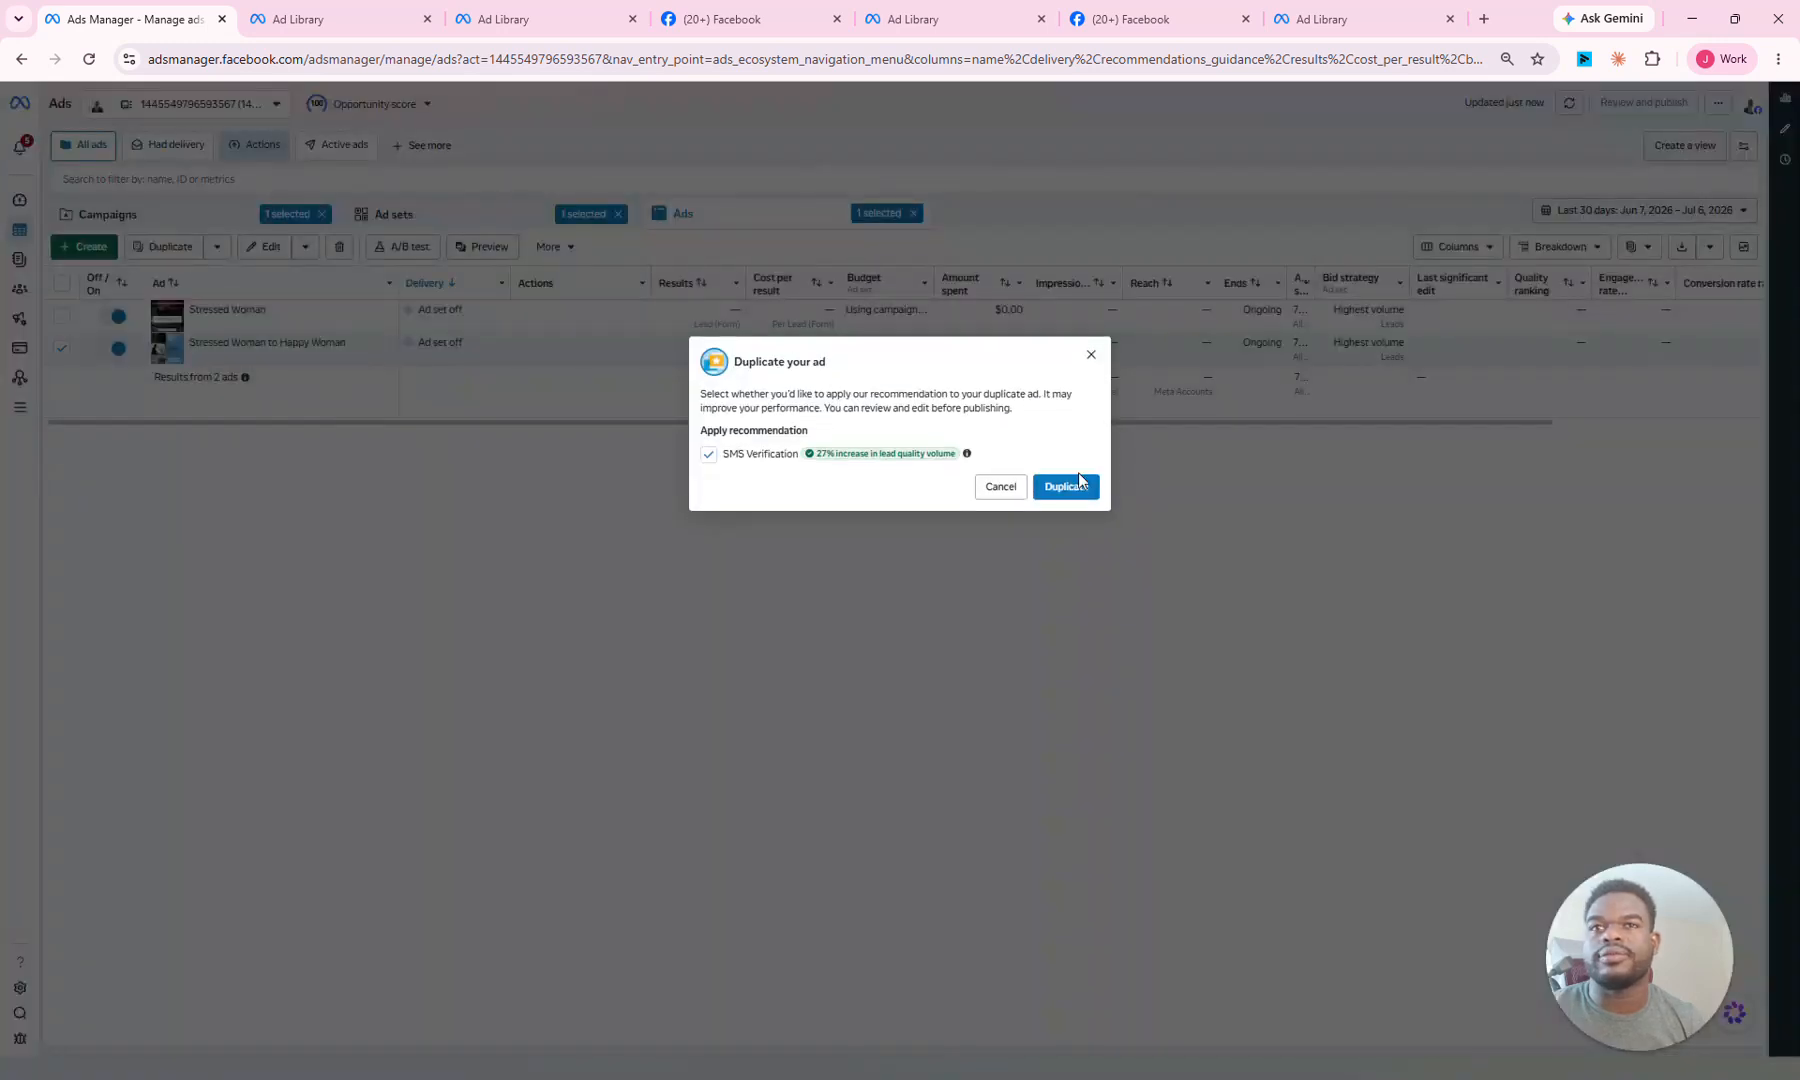
{"action": "left_click", "coordinate": [710, 456]}
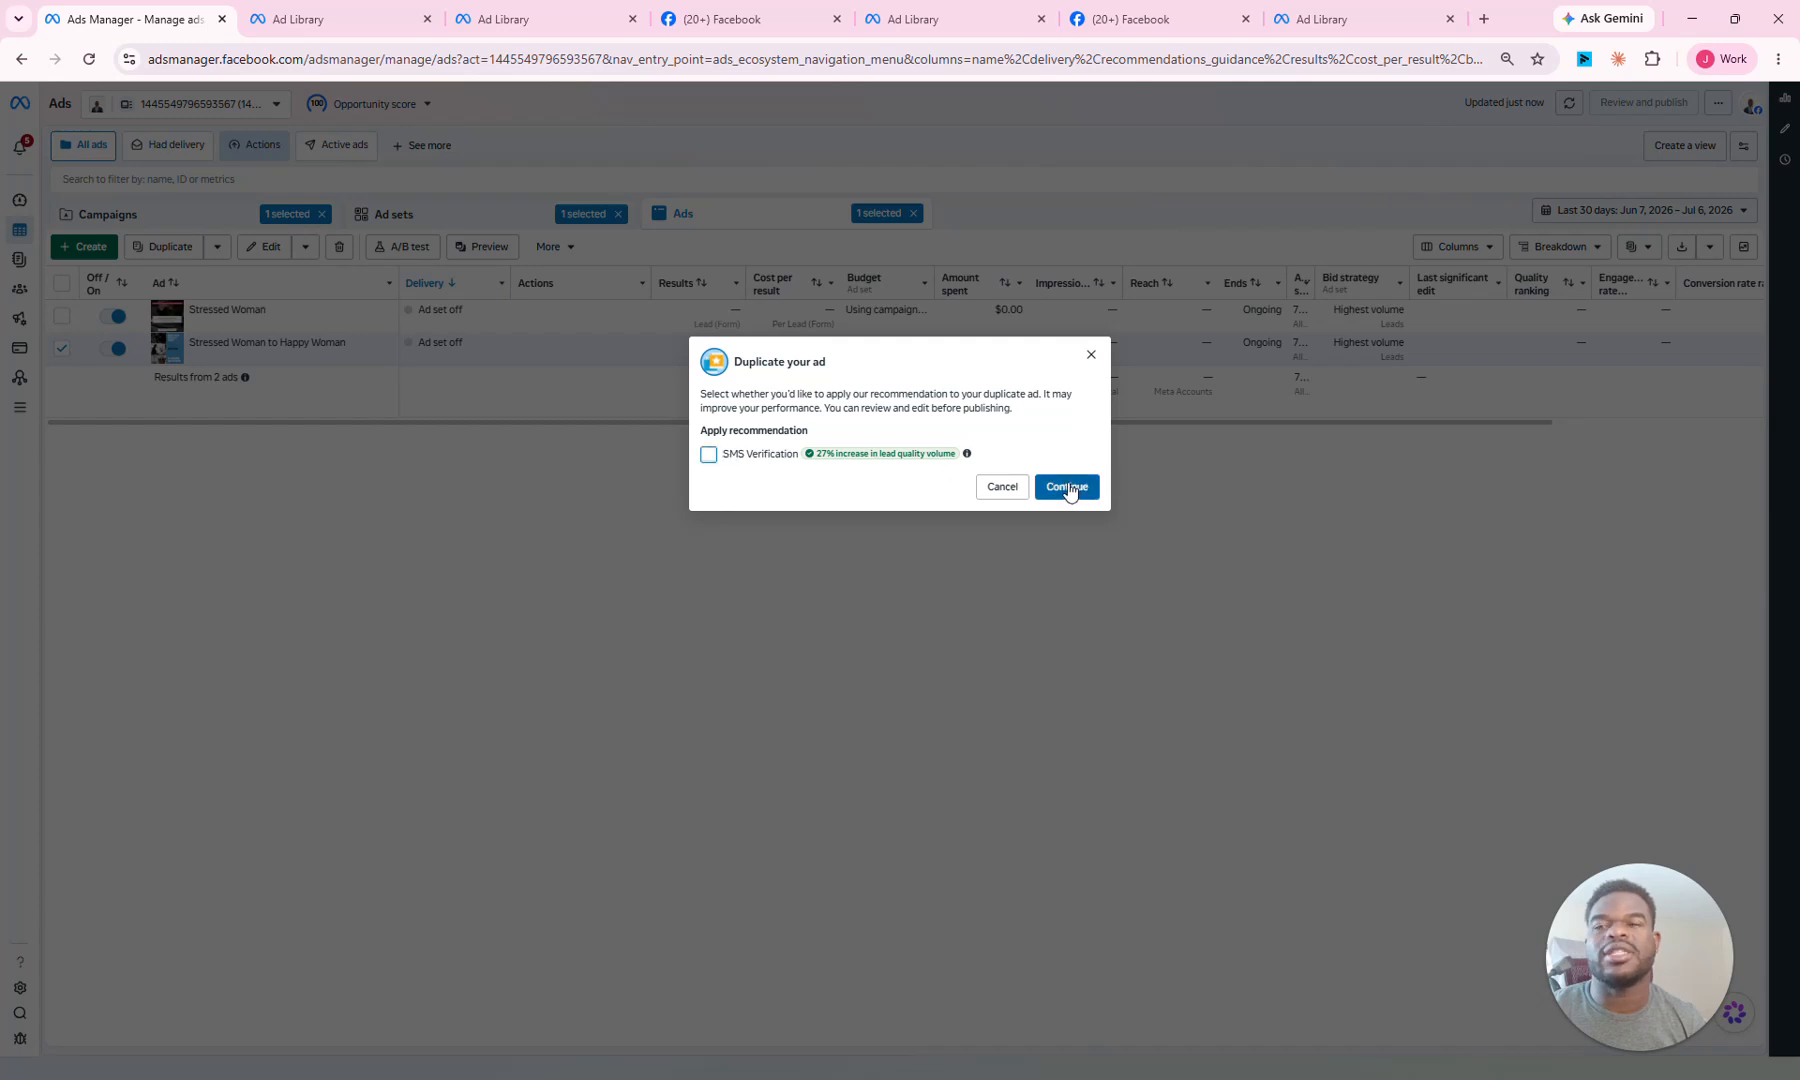
{"action": "left_click", "coordinate": [1067, 488]}
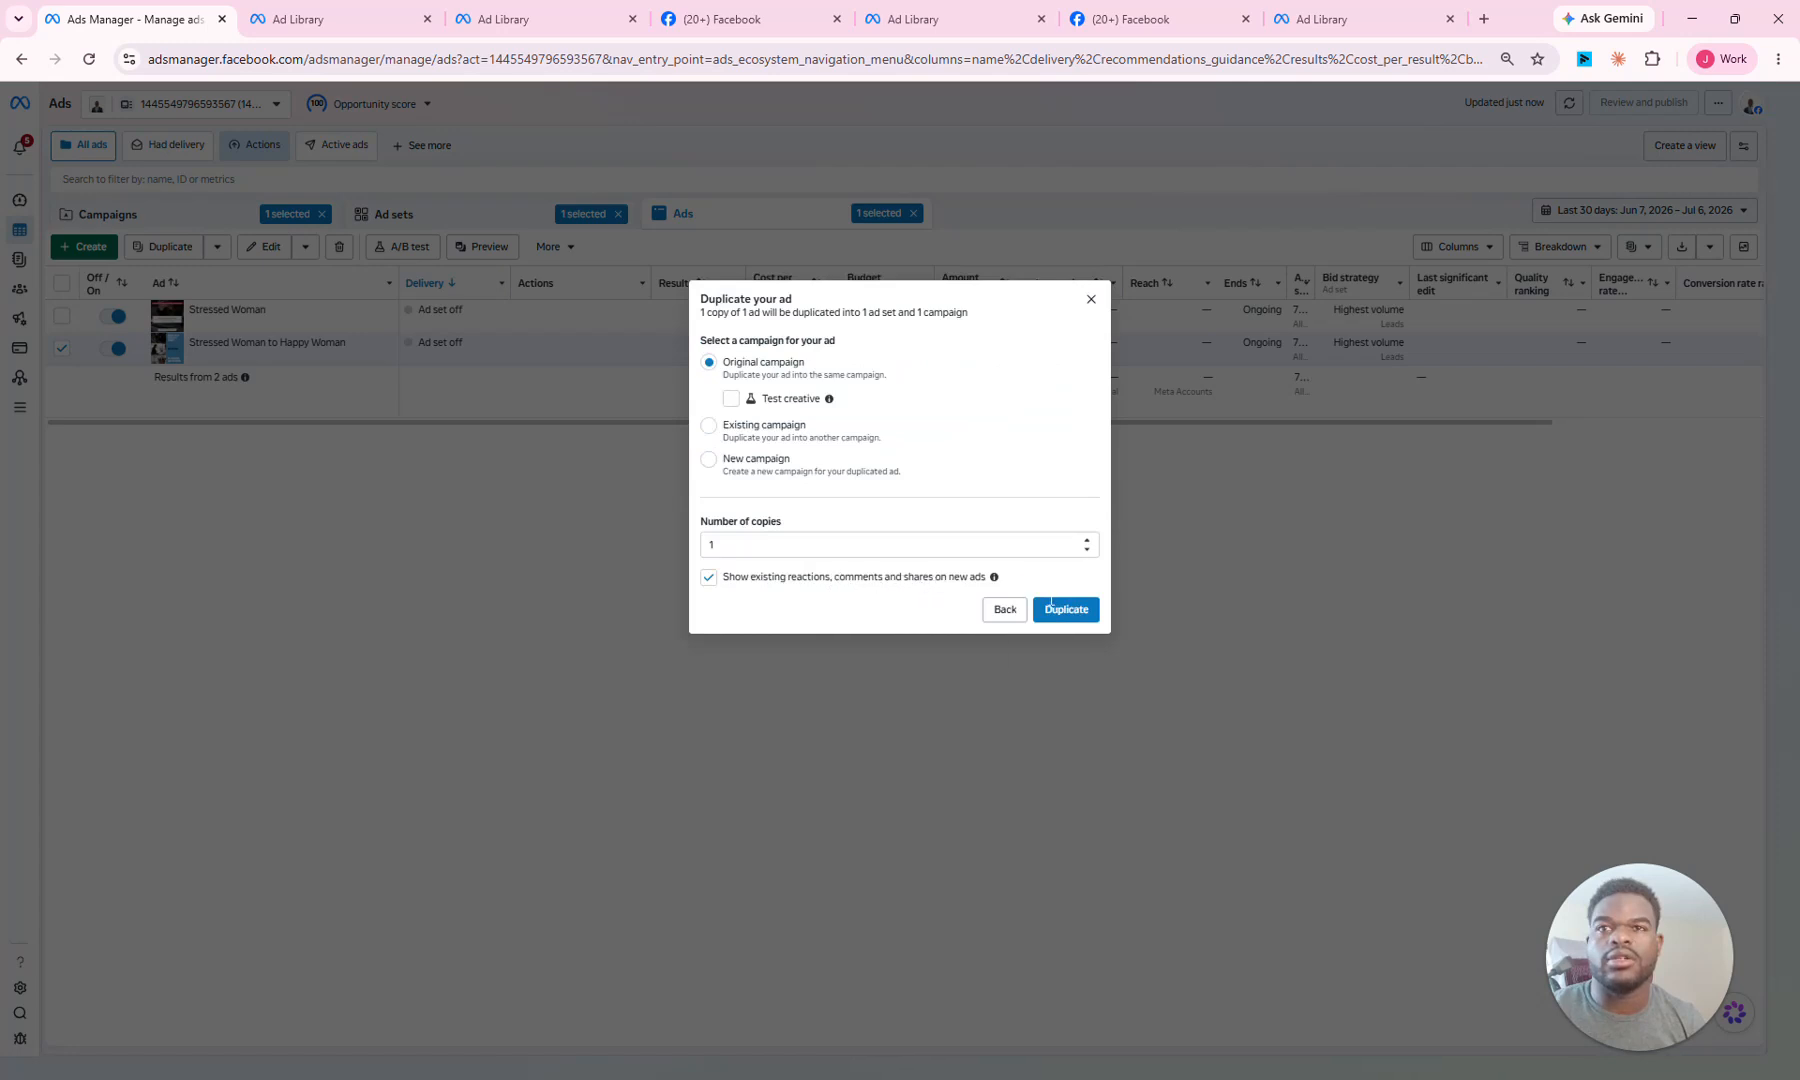
{"action": "mouse_move", "coordinate": [994, 580]}
{"action": "left_click", "coordinate": [1043, 601]}
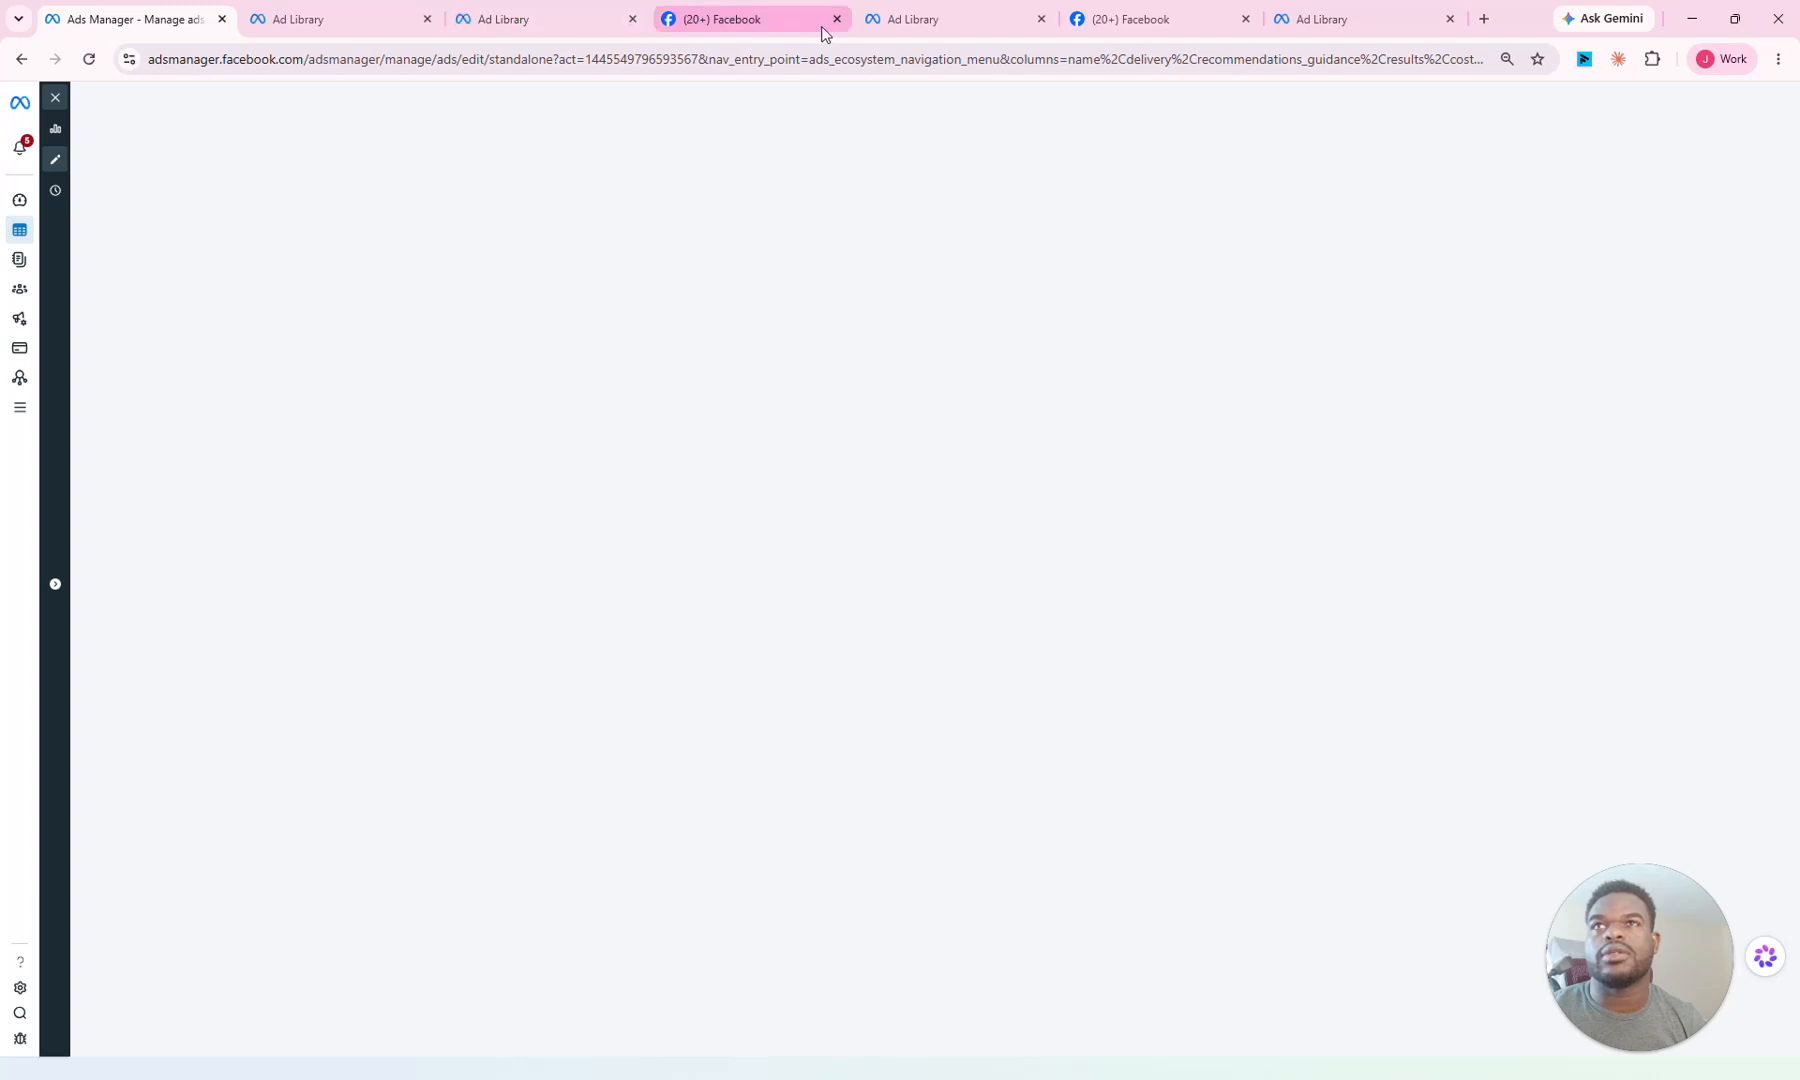
{"action": "left_click", "coordinate": [632, 19]}
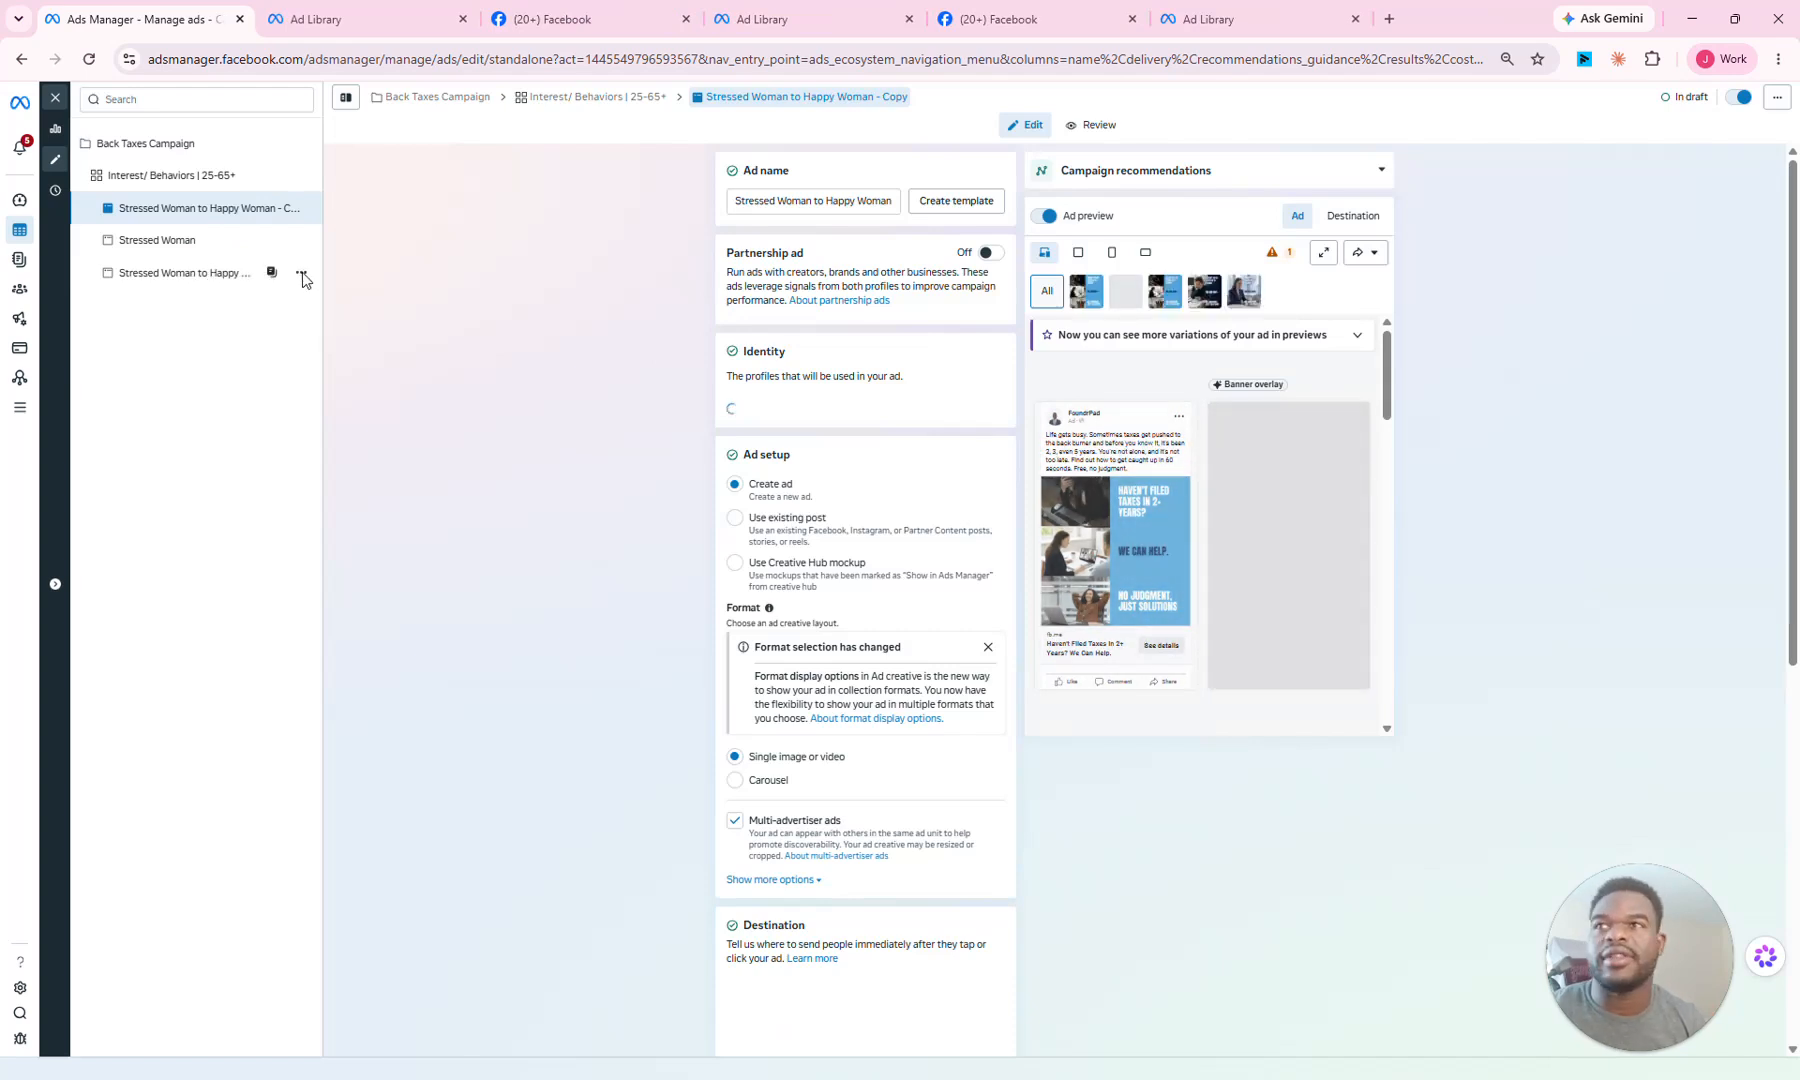
Step: Review the settings of the Back Taxes Campaign and its "Interest/ Behaviors | 25-65+" ad set, including budget, audience and placements
{"action": "scroll", "coordinate": [848, 655], "scroll_direction": "down", "scroll_amount": 5}
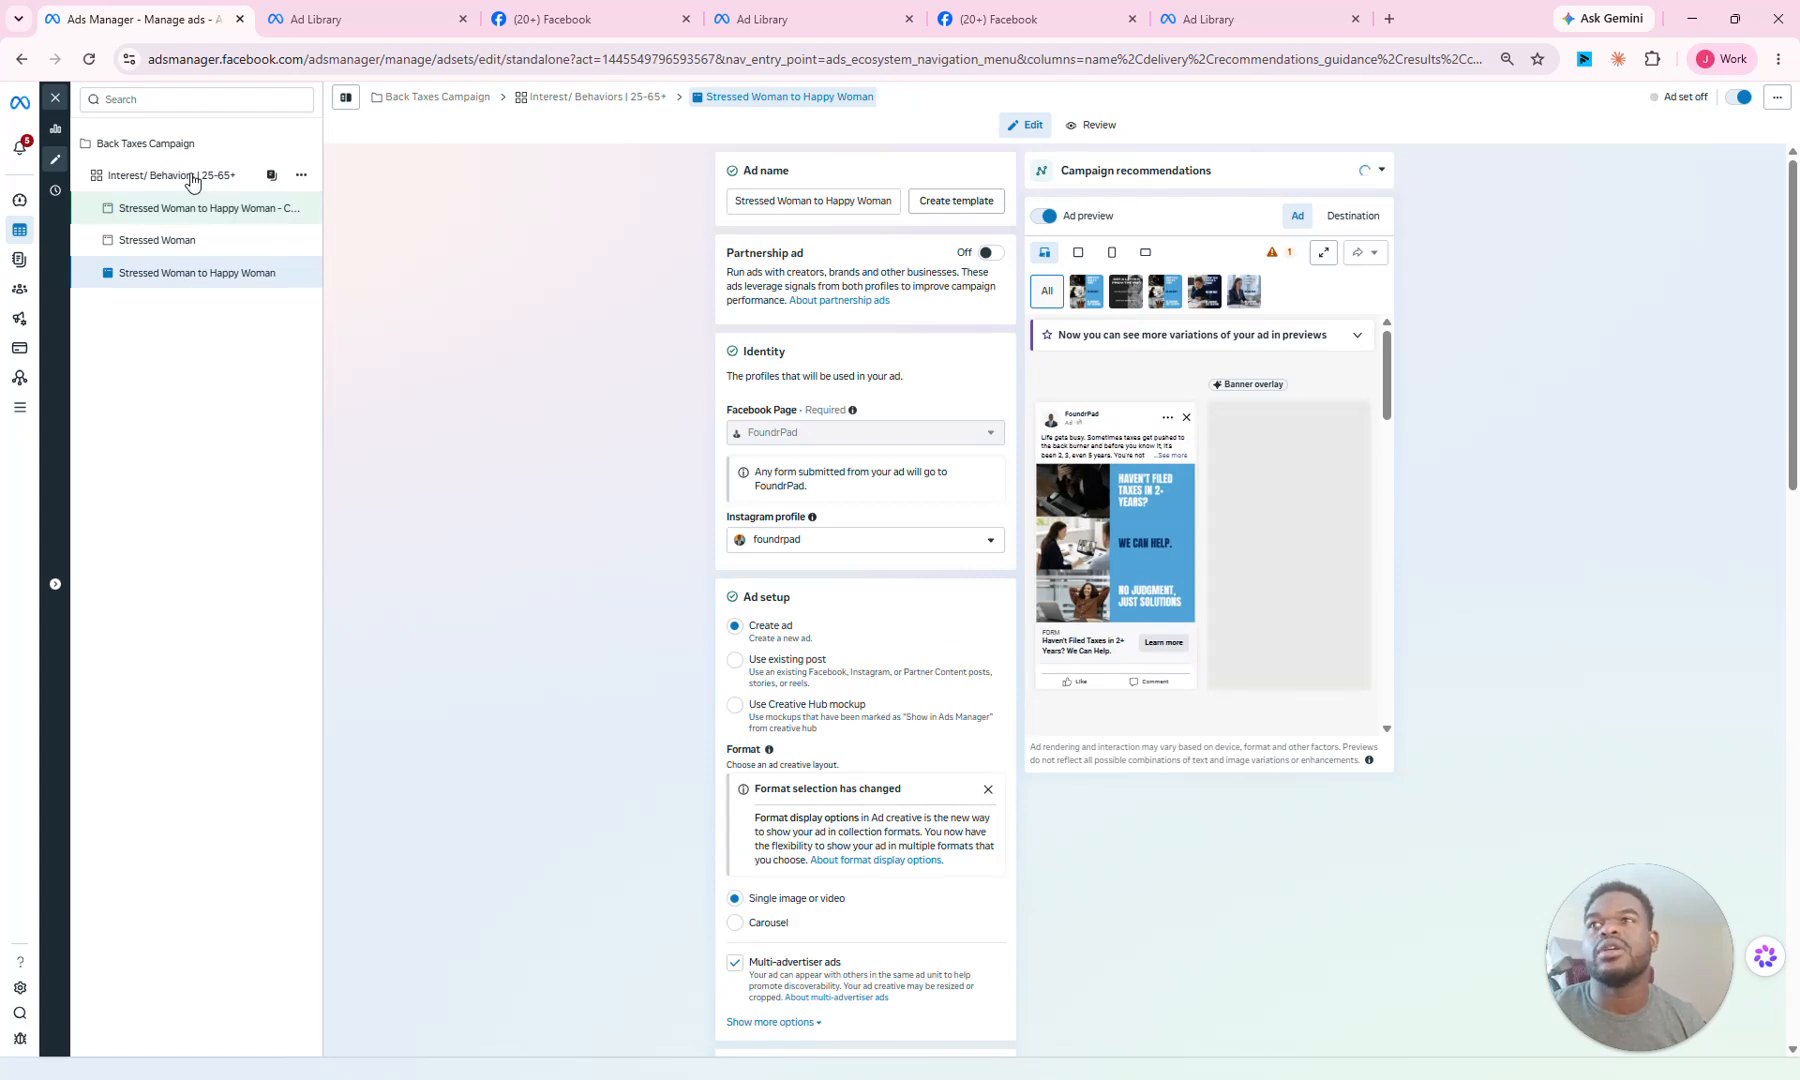
{"action": "left_click", "coordinate": [193, 181]}
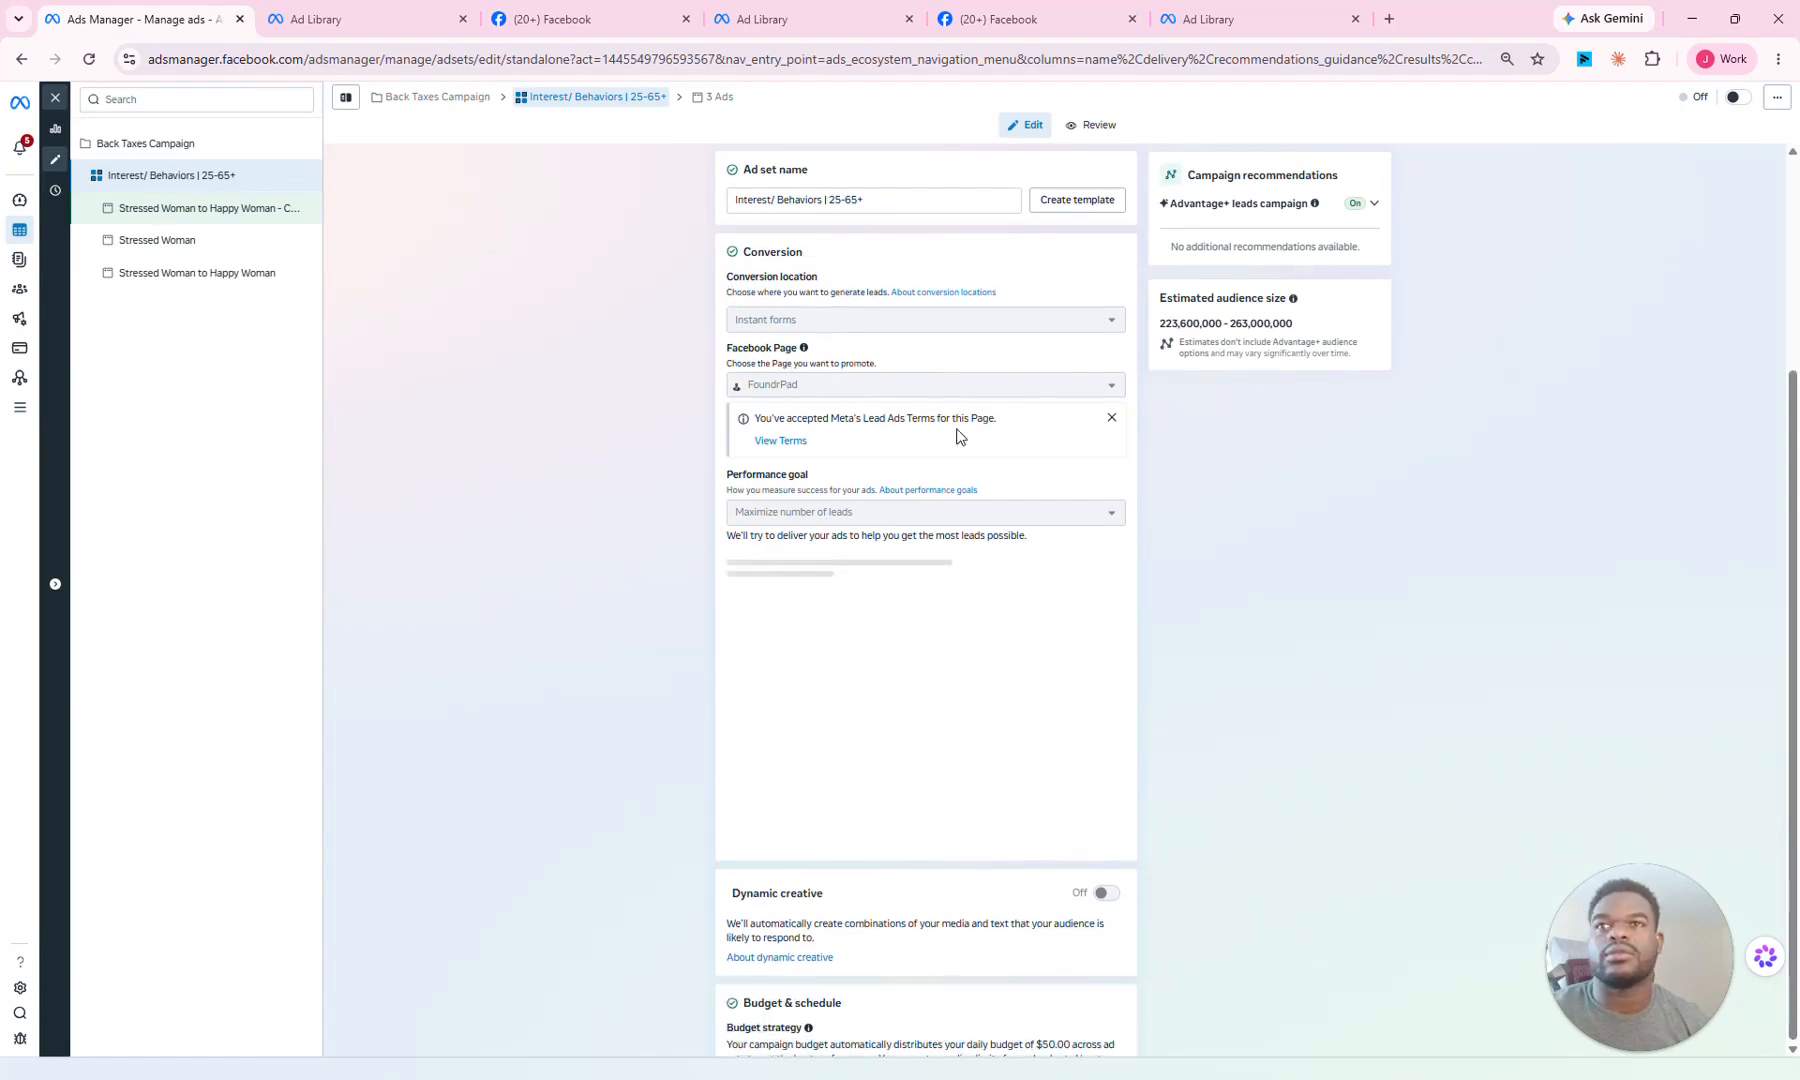
{"action": "scroll", "coordinate": [979, 454], "scroll_direction": "down", "scroll_amount": 3}
{"action": "scroll", "coordinate": [955, 600], "scroll_direction": "up", "scroll_amount": 2}
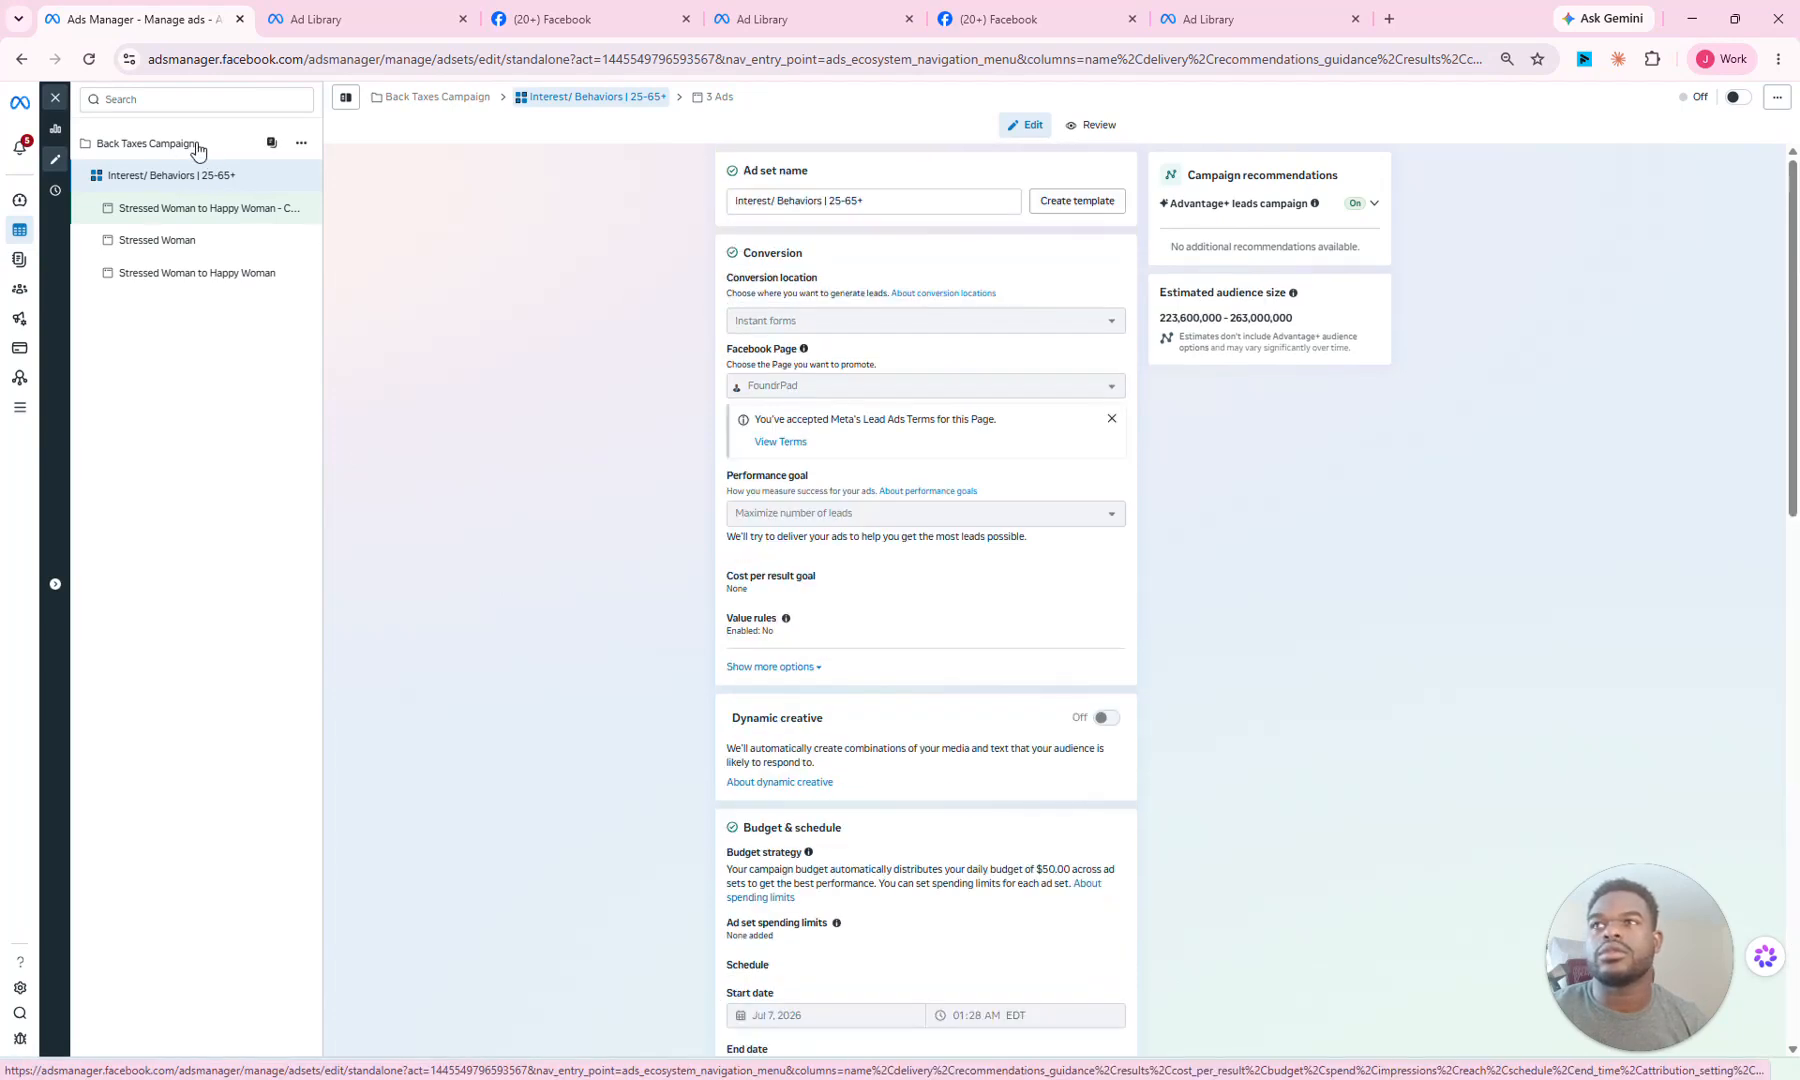
{"action": "left_click", "coordinate": [197, 146]}
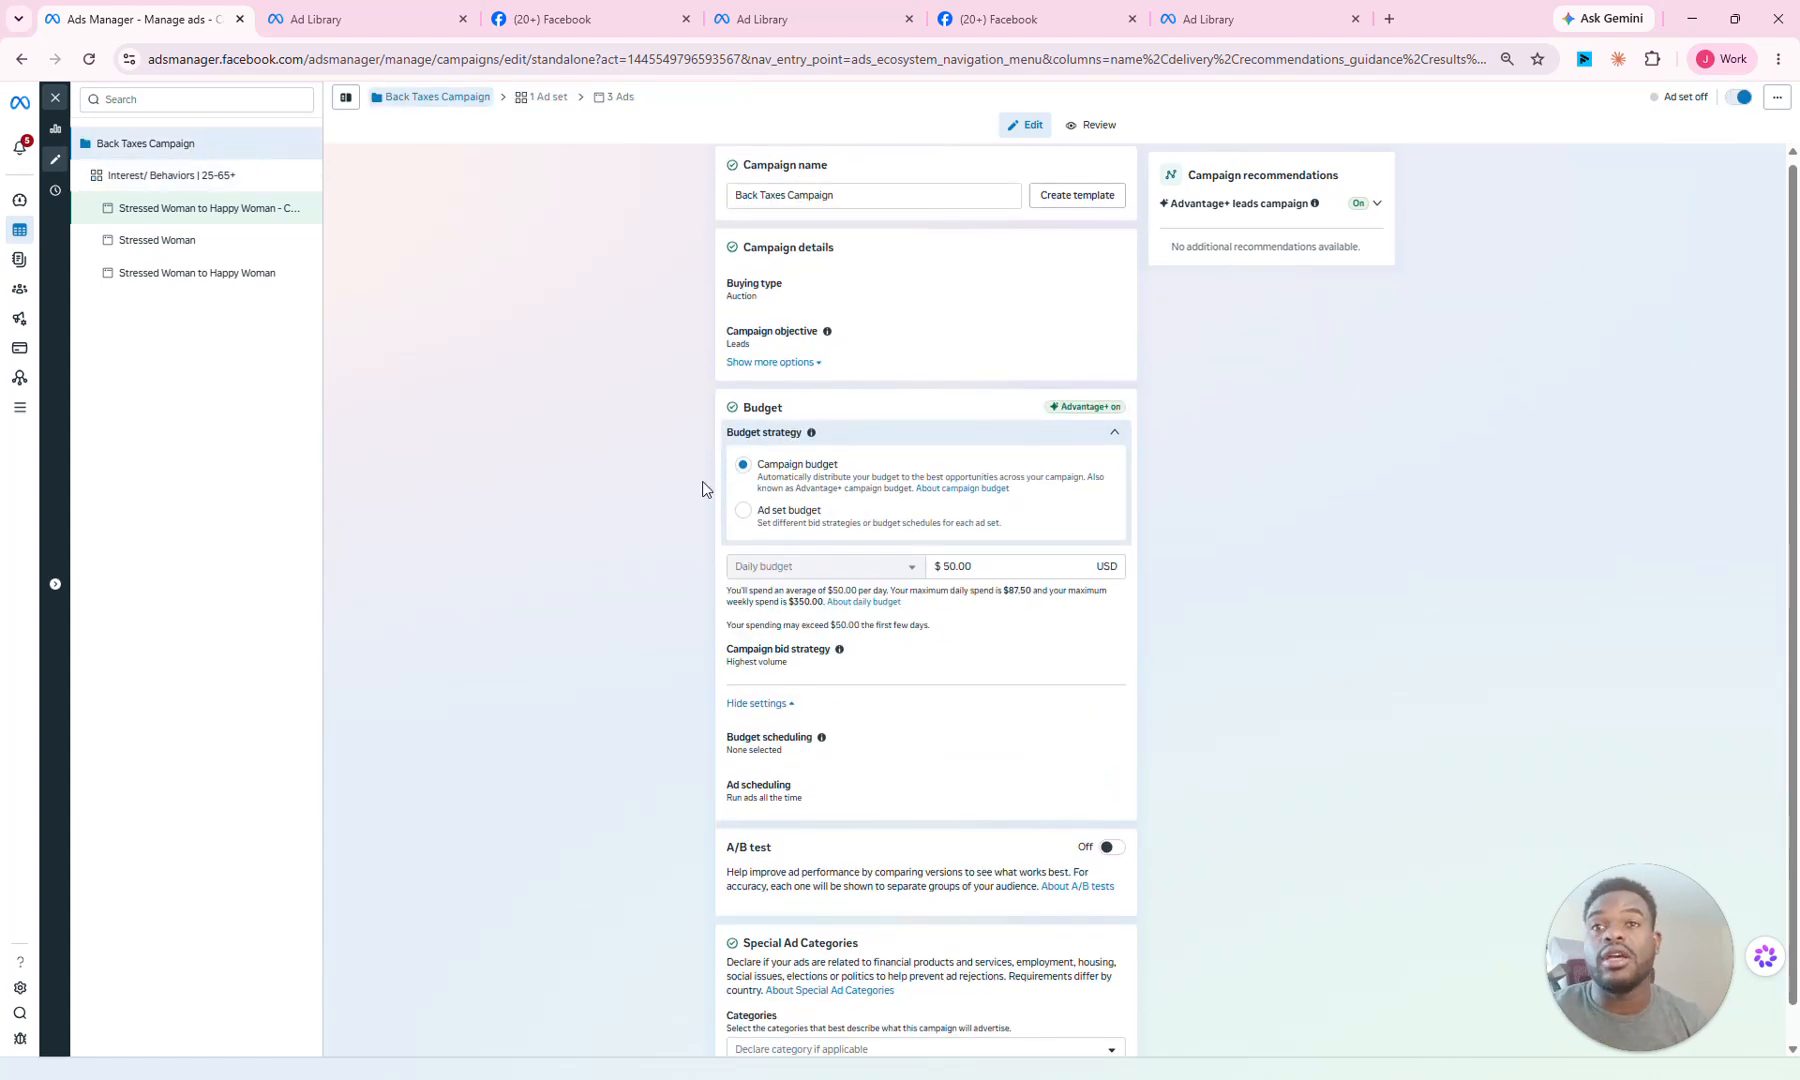
{"action": "left_click", "coordinate": [185, 178]}
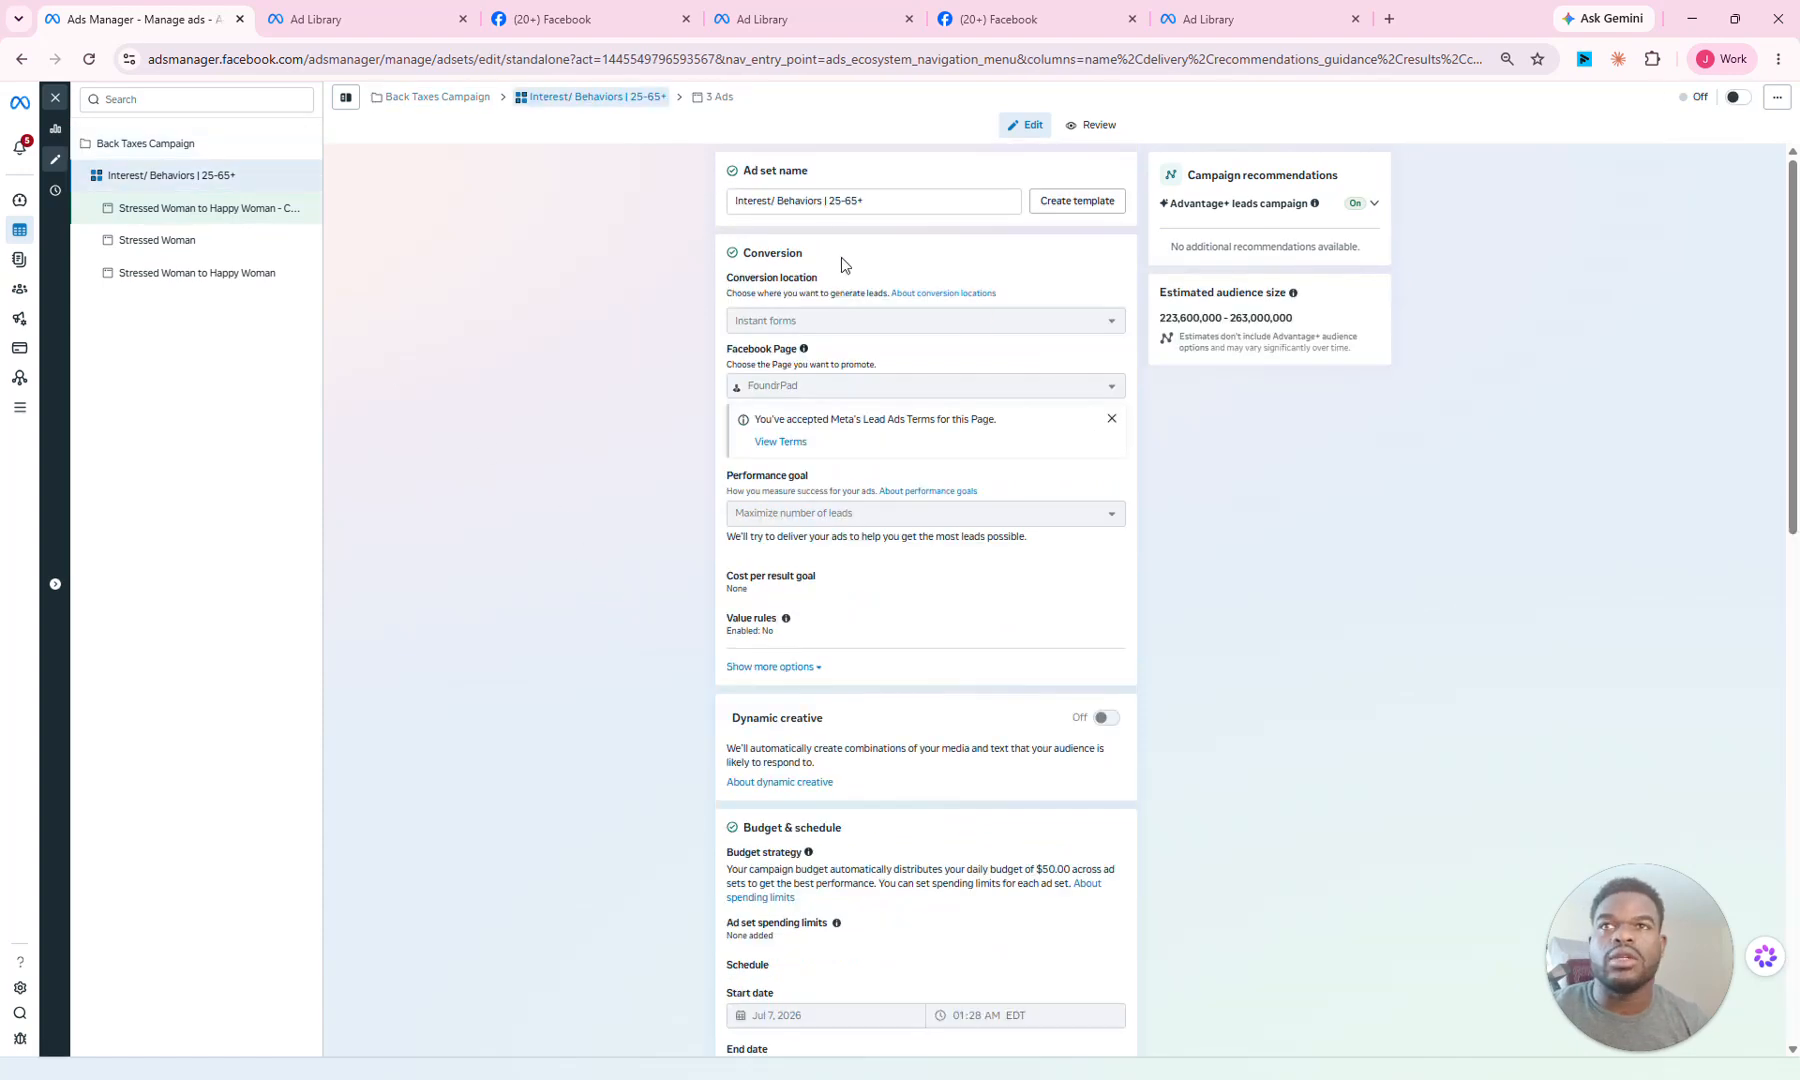
{"action": "scroll", "coordinate": [832, 355], "scroll_direction": "down", "scroll_amount": 1}
{"action": "scroll", "coordinate": [880, 502], "scroll_direction": "down", "scroll_amount": 6}
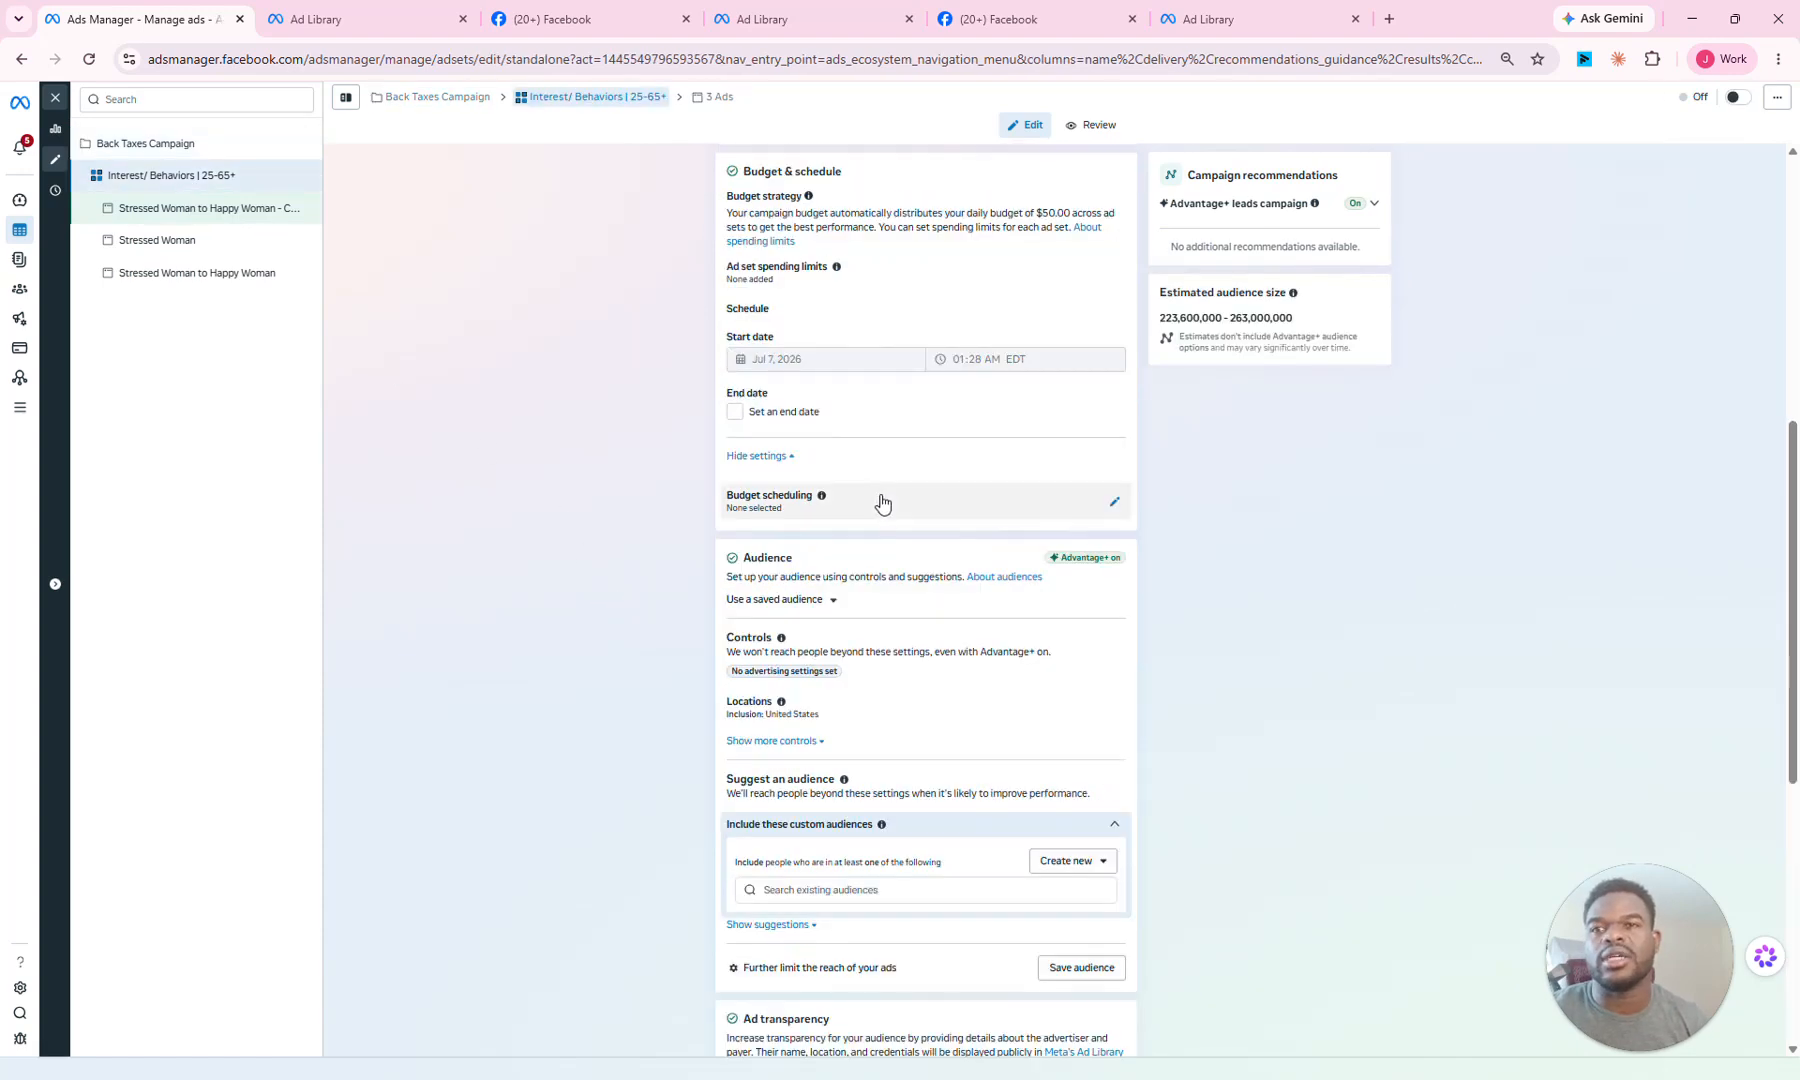
{"action": "scroll", "coordinate": [731, 503], "scroll_direction": "down", "scroll_amount": 6}
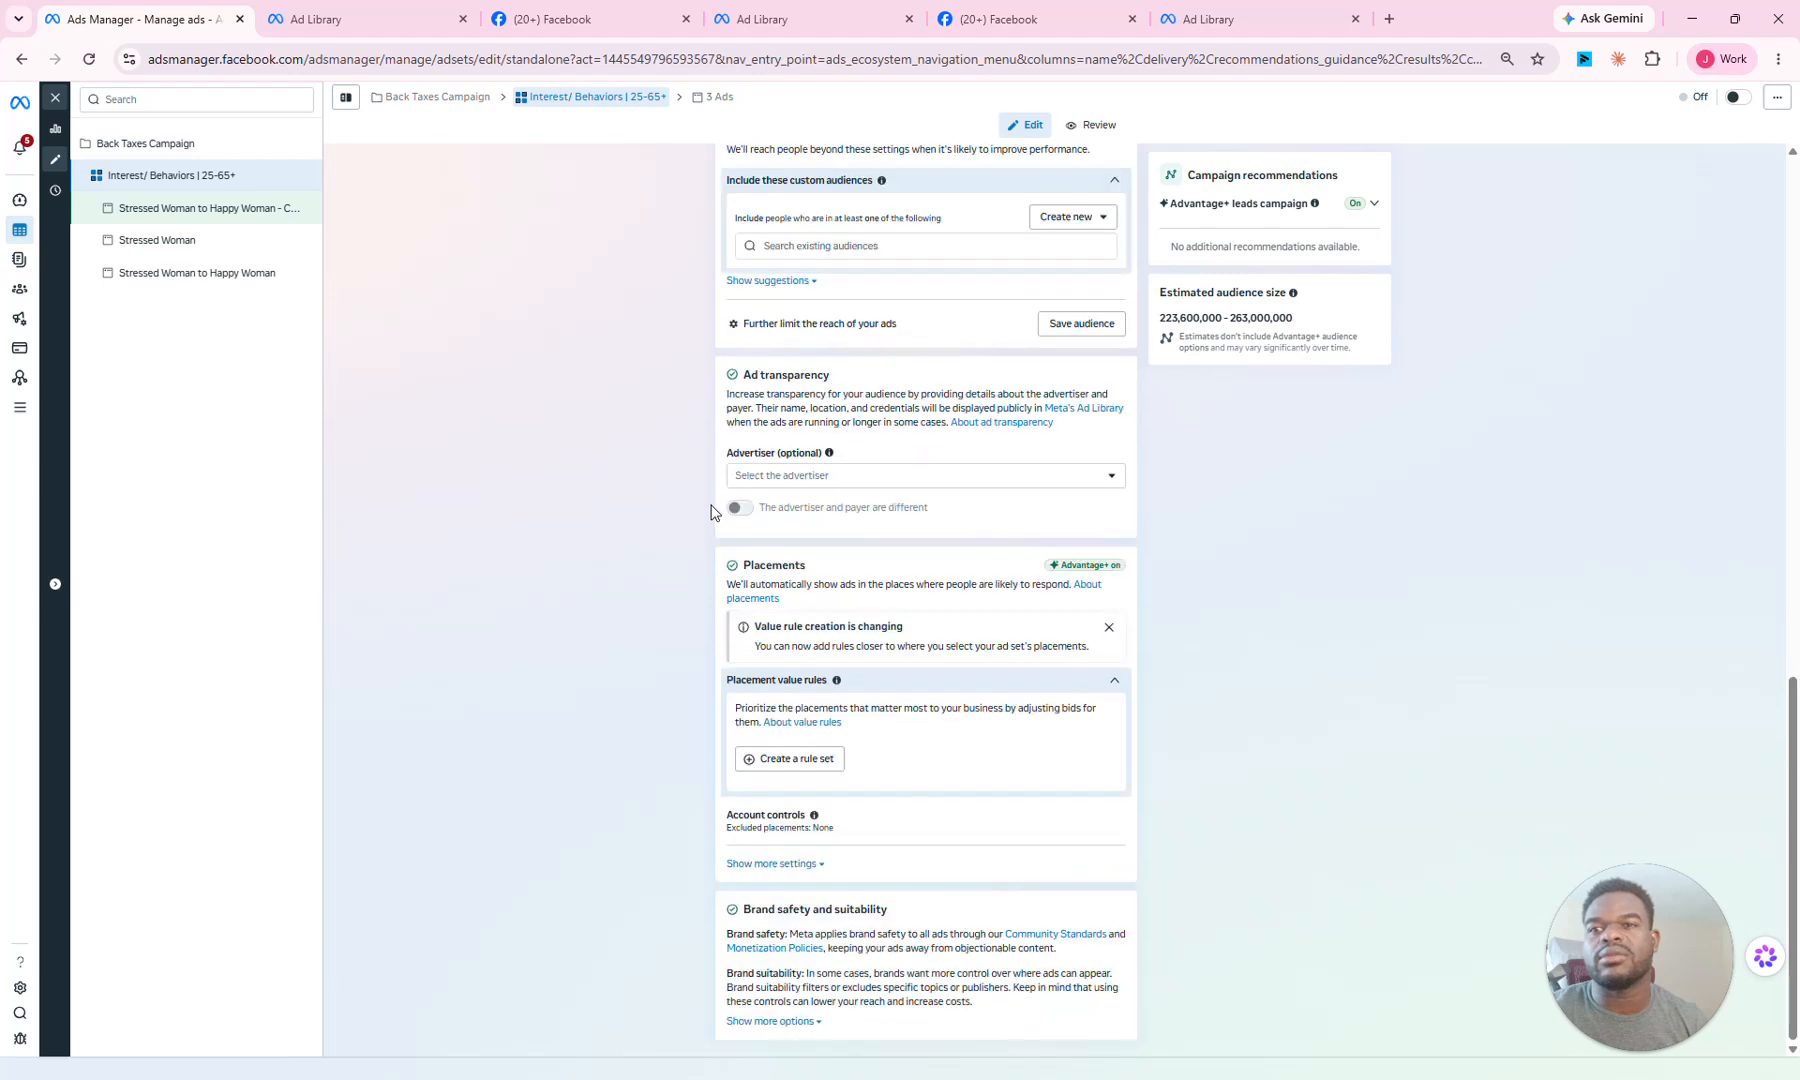
Step: Open the duplicated "Stressed Woman to Happy Woman - Copy" ad and check its selected instant form, "Back Taxes Leads 7.7.26"
{"action": "left_click", "coordinate": [185, 209]}
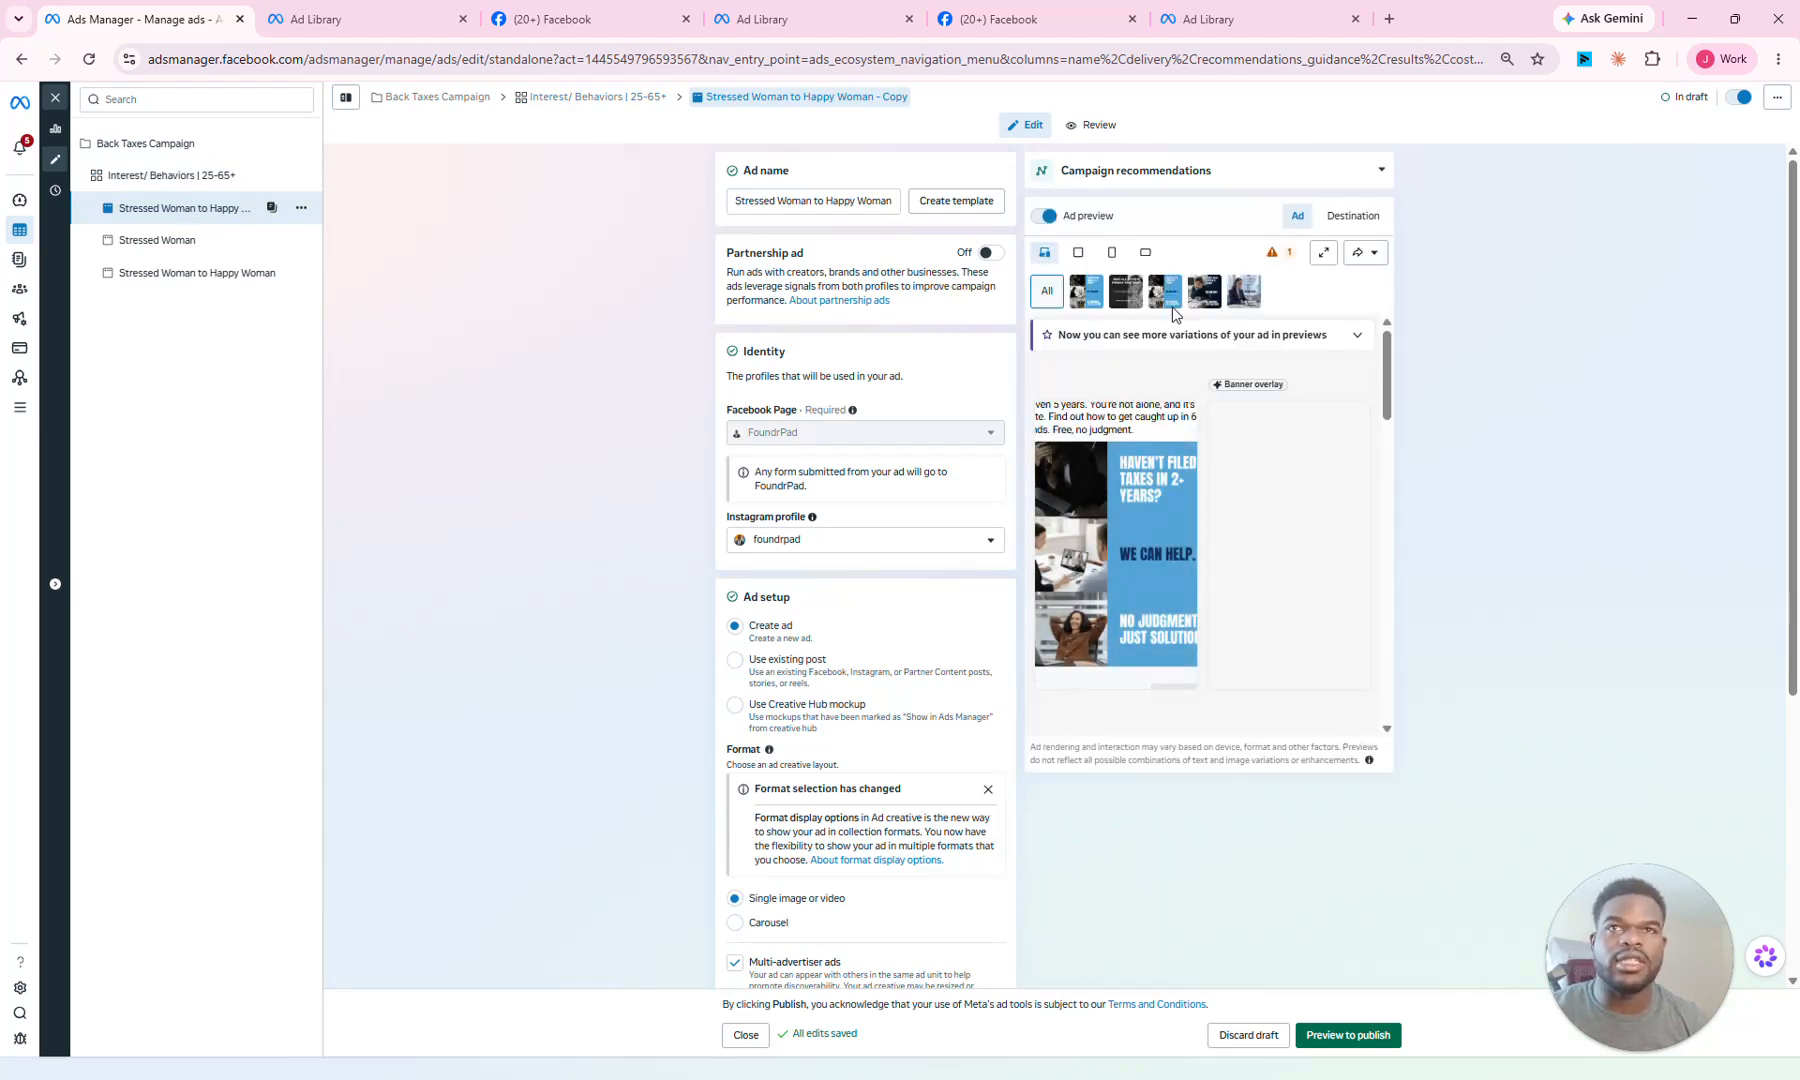
{"action": "scroll", "coordinate": [809, 409], "scroll_direction": "down", "scroll_amount": 10}
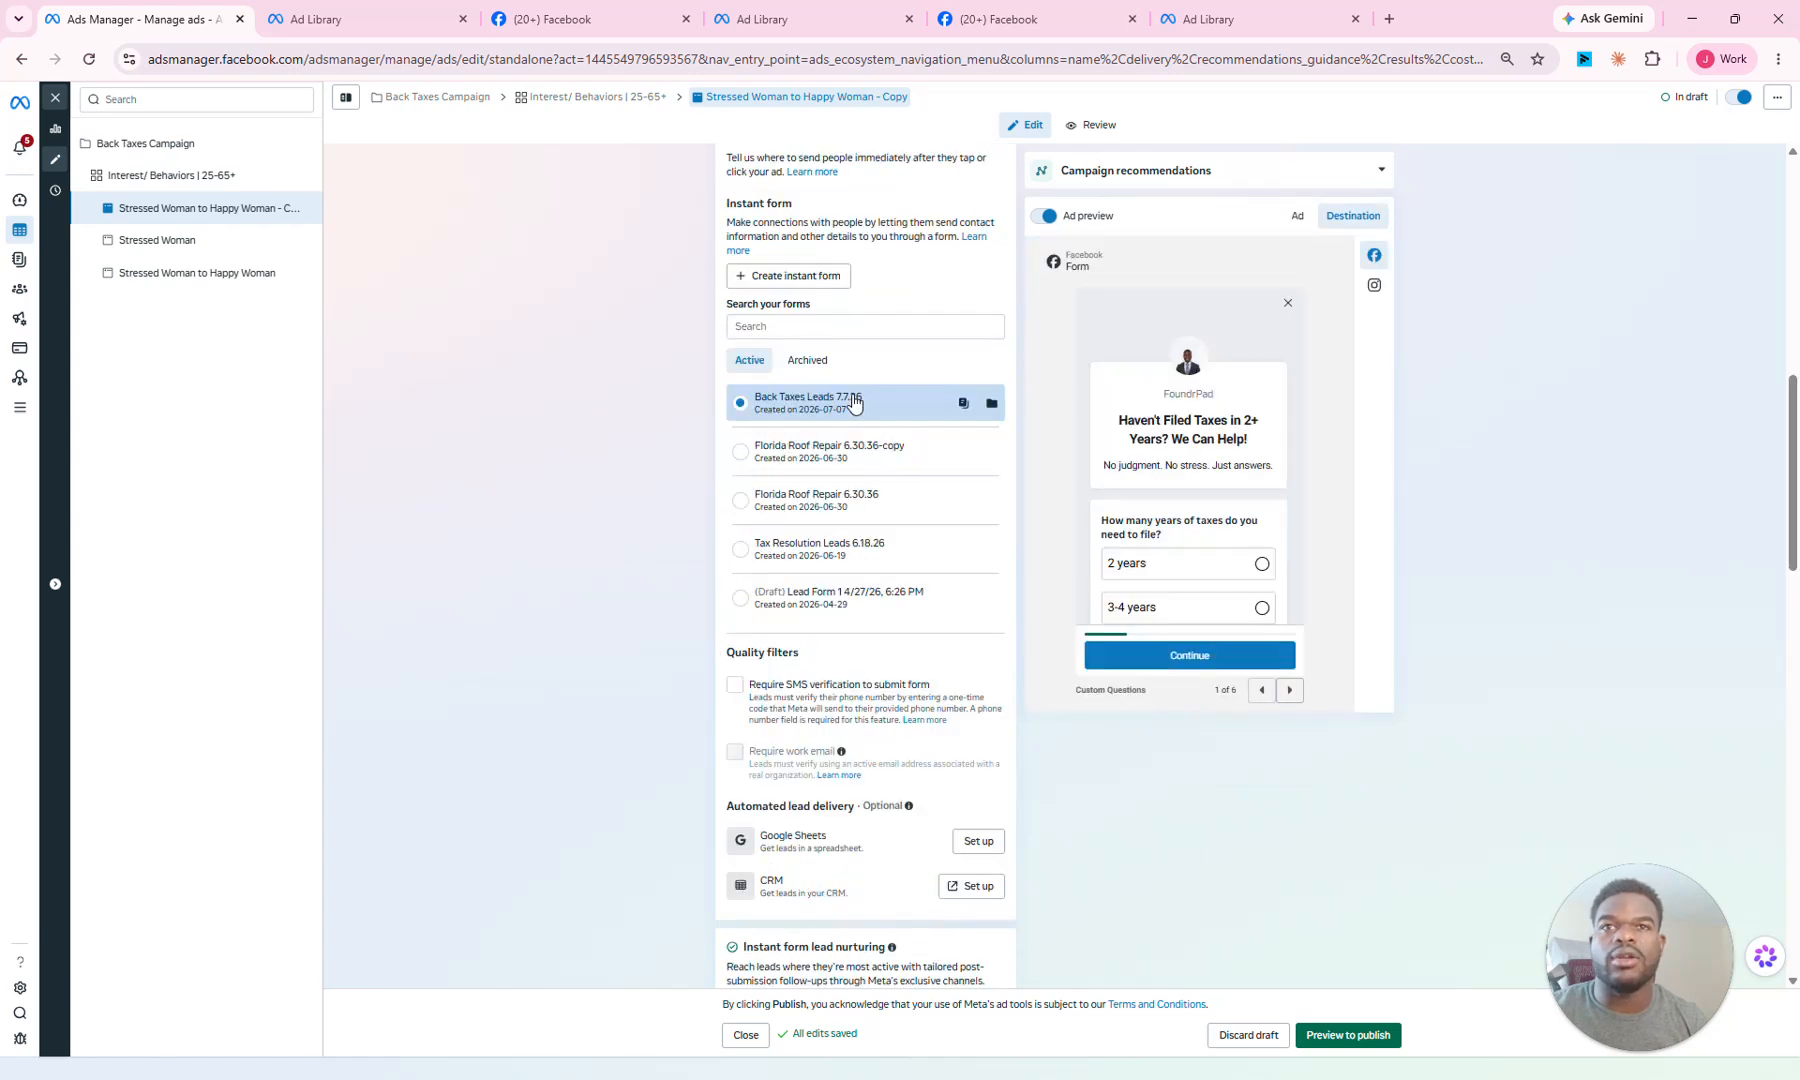
{"action": "scroll", "coordinate": [1233, 418], "scroll_direction": "down", "scroll_amount": 2}
{"action": "scroll", "coordinate": [1237, 428], "scroll_direction": "up", "scroll_amount": 3}
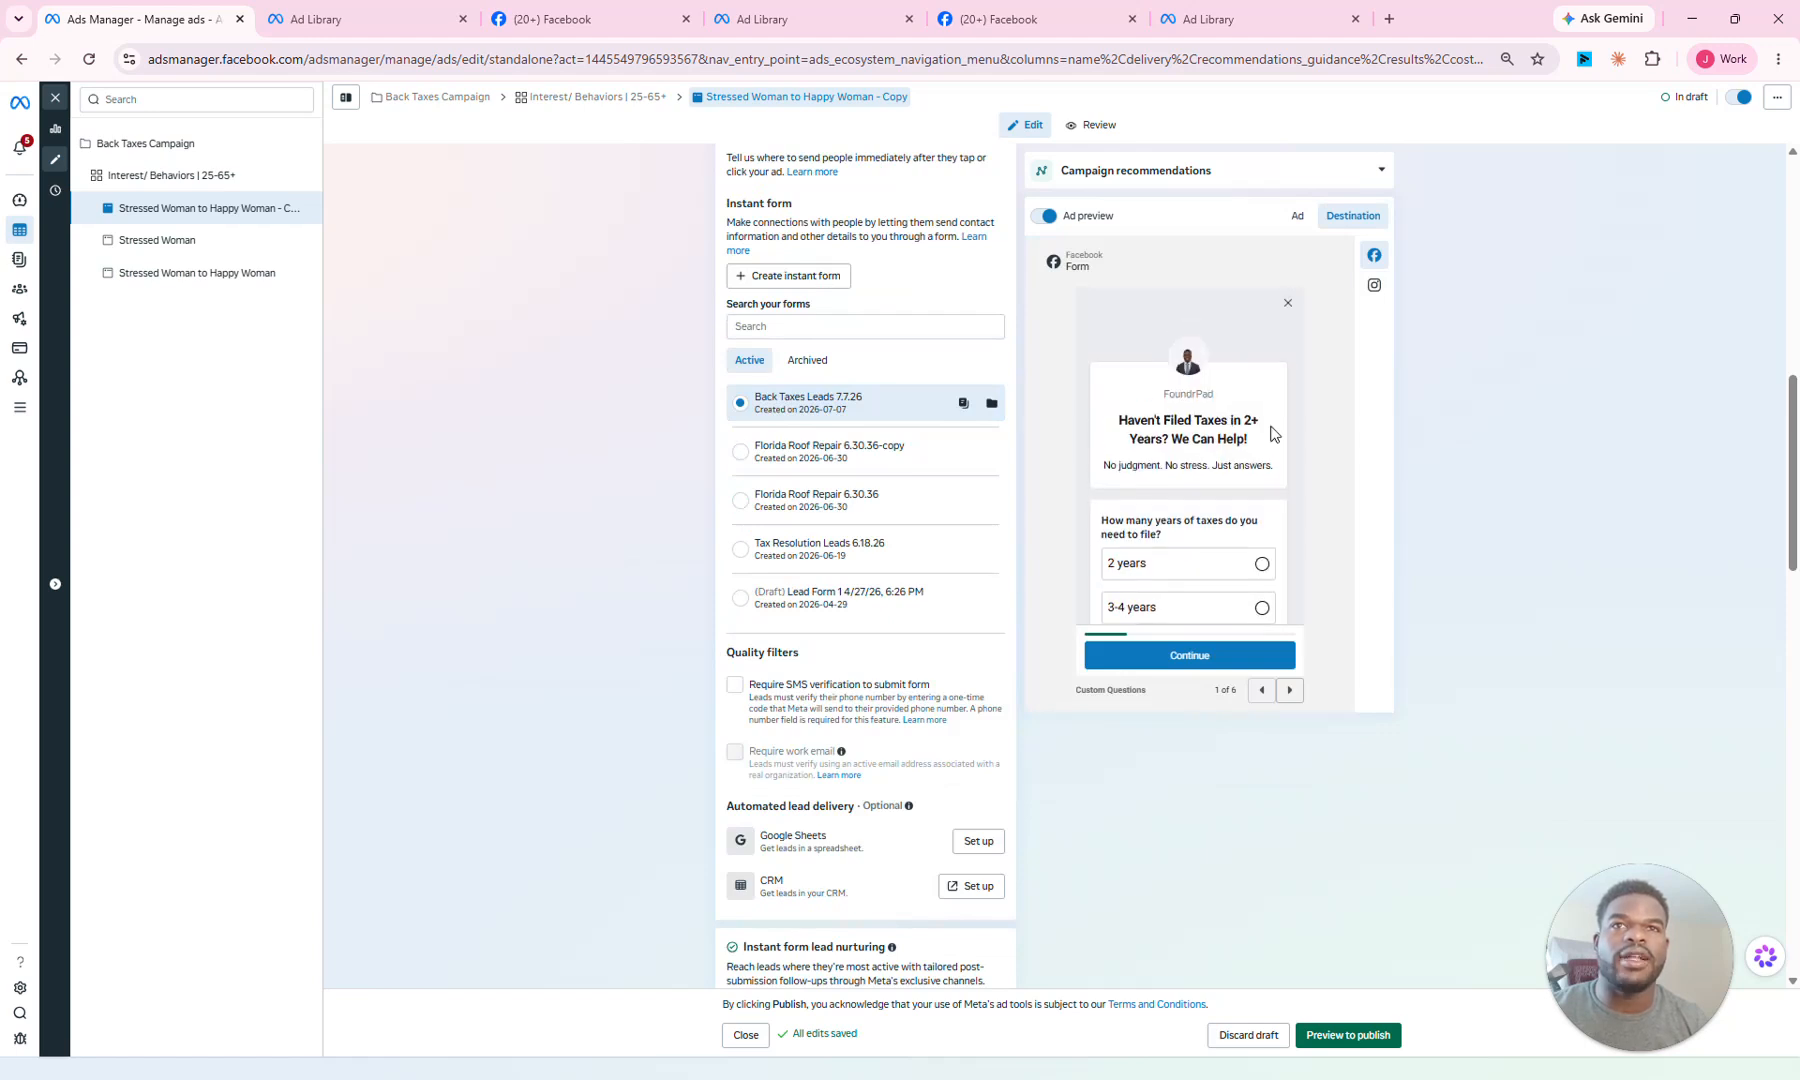
Step: Examine the instant form preview from the first custom question to the contact information page, and go on to the ad creative settings
{"action": "scroll", "coordinate": [1216, 436], "scroll_direction": "down", "scroll_amount": 2}
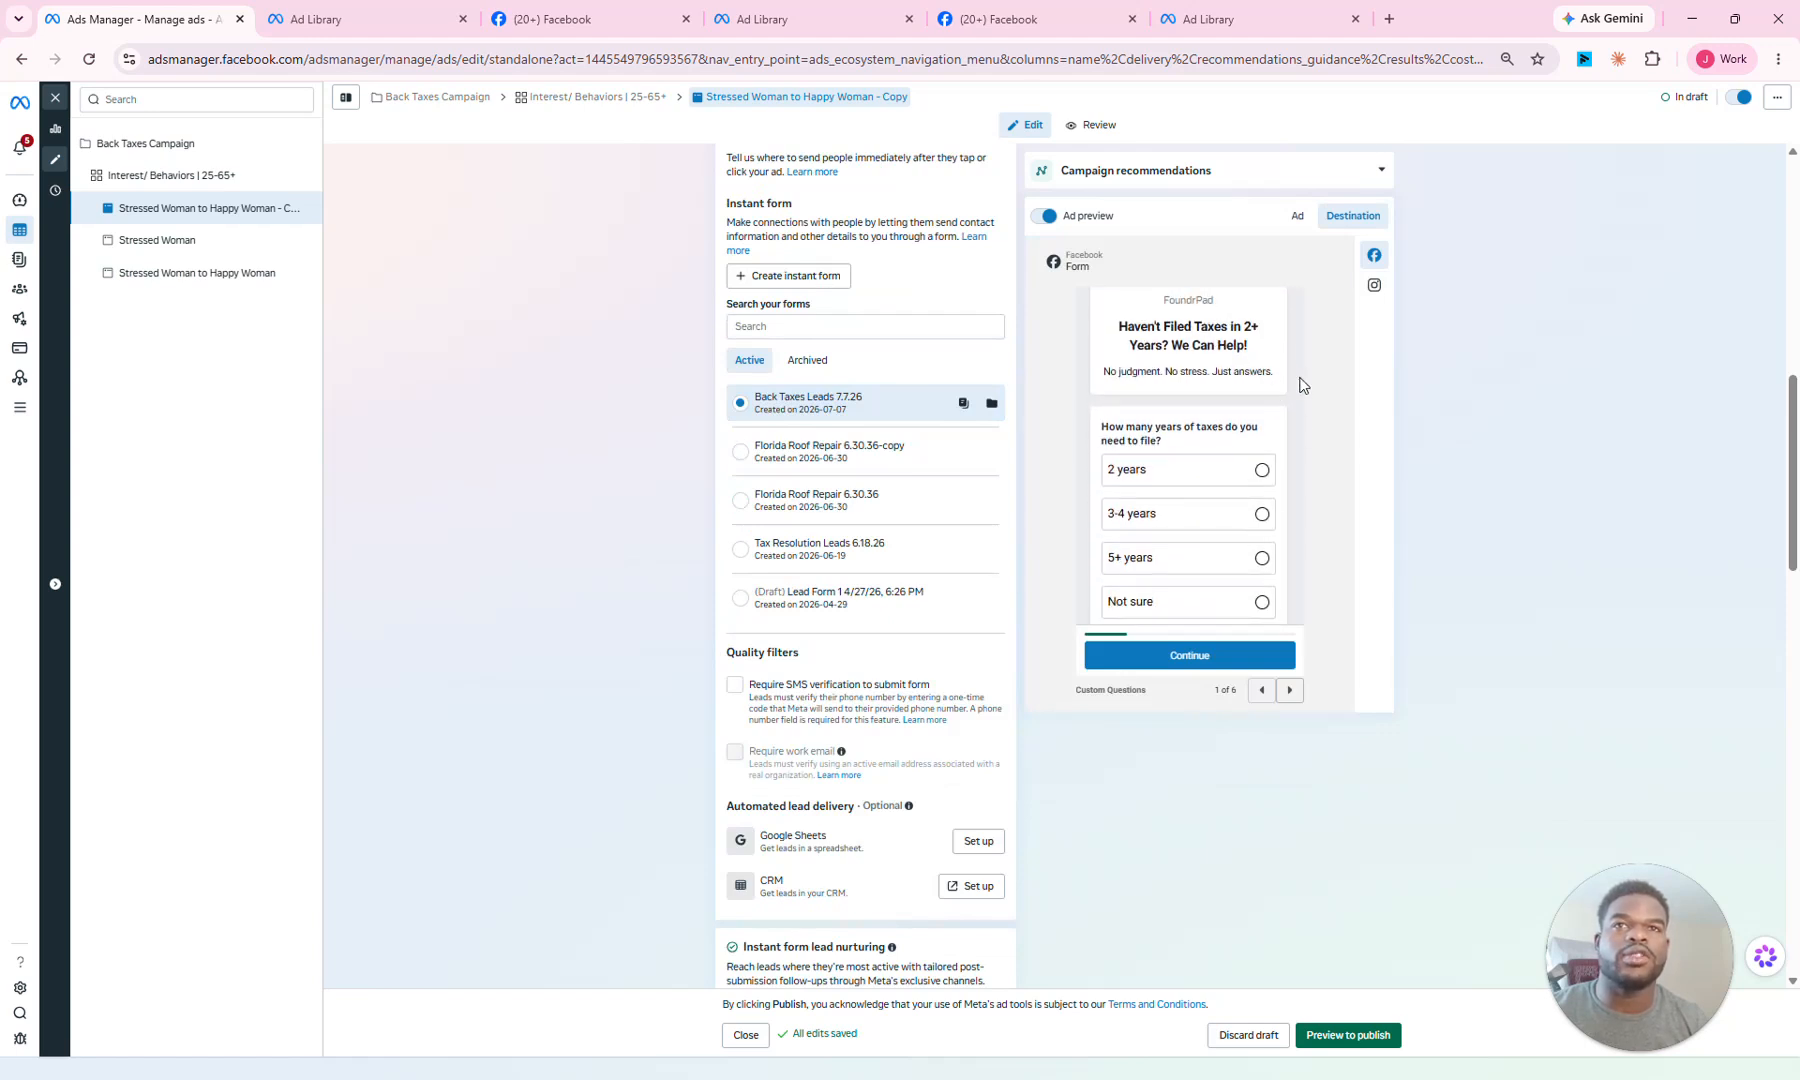
{"action": "scroll", "coordinate": [1189, 369], "scroll_direction": "down", "scroll_amount": 1}
{"action": "left_click_drag", "start_coordinate": [1101, 380], "coordinate": [1197, 381]}
{"action": "left_click", "coordinate": [1197, 382]}
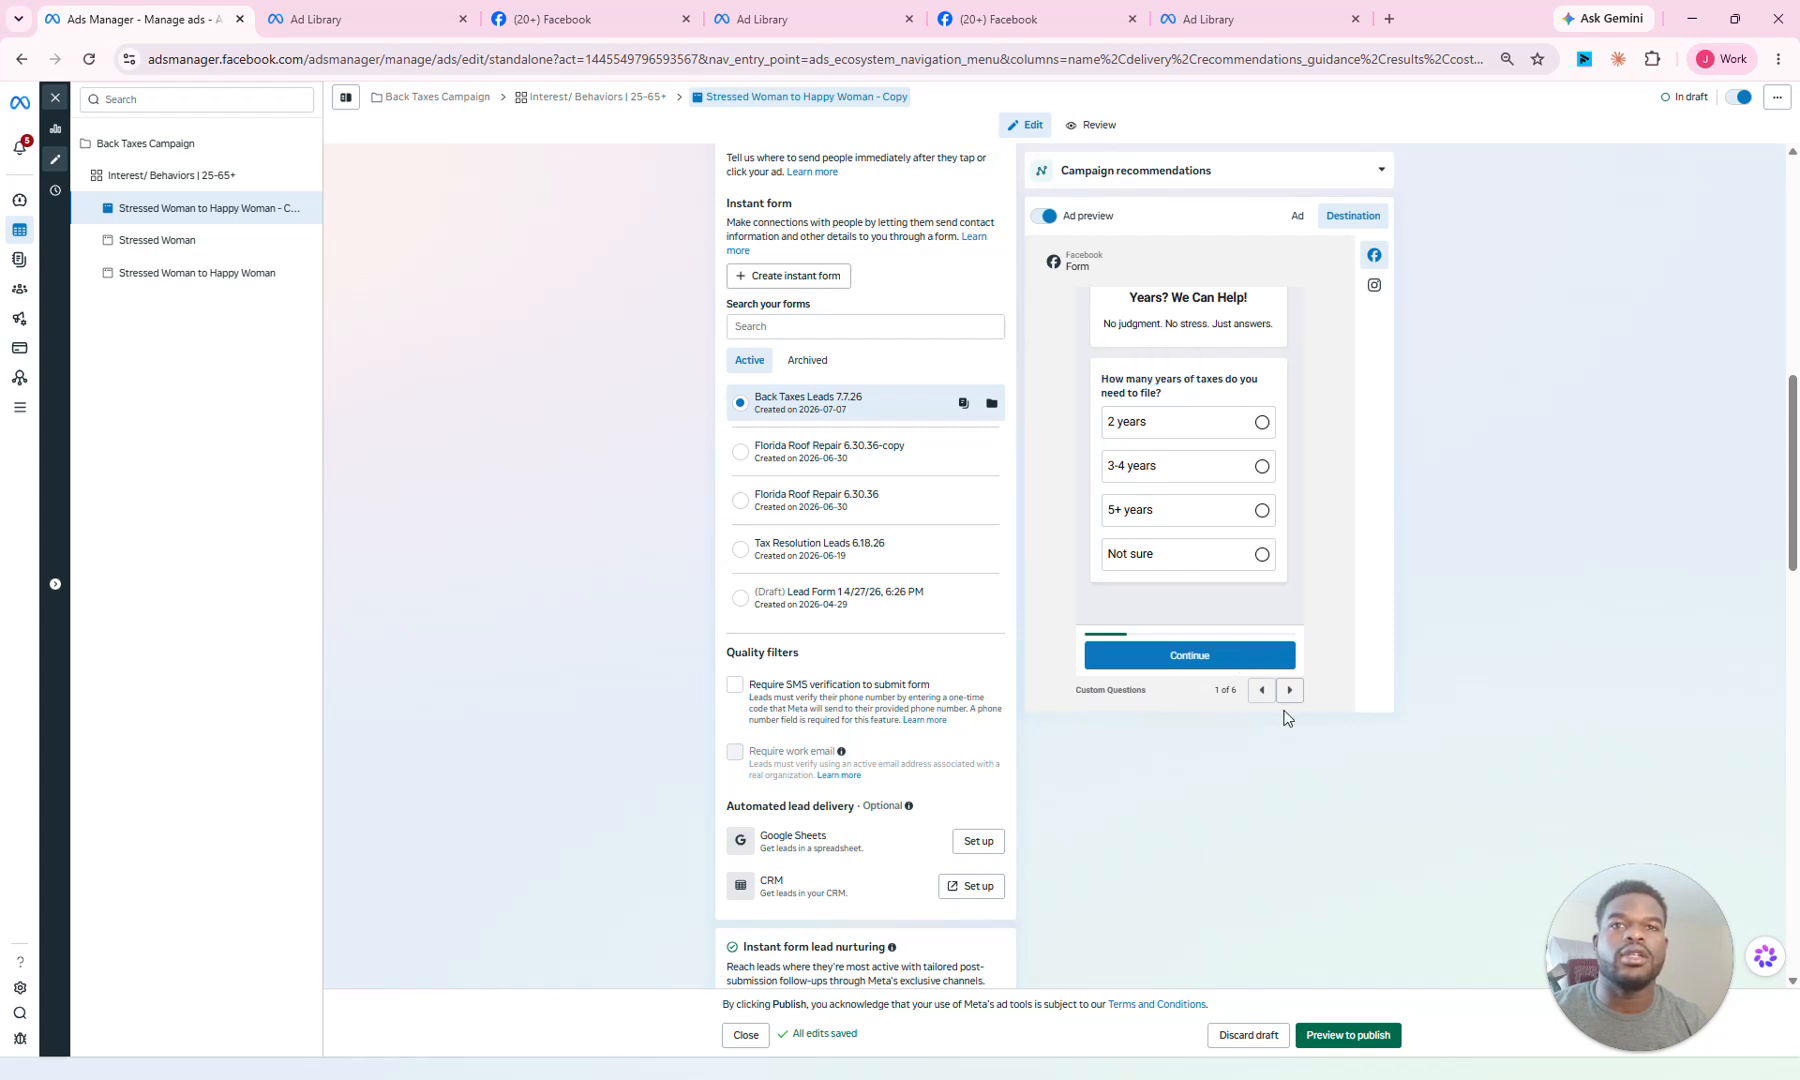
{"action": "left_click", "coordinate": [1290, 690]}
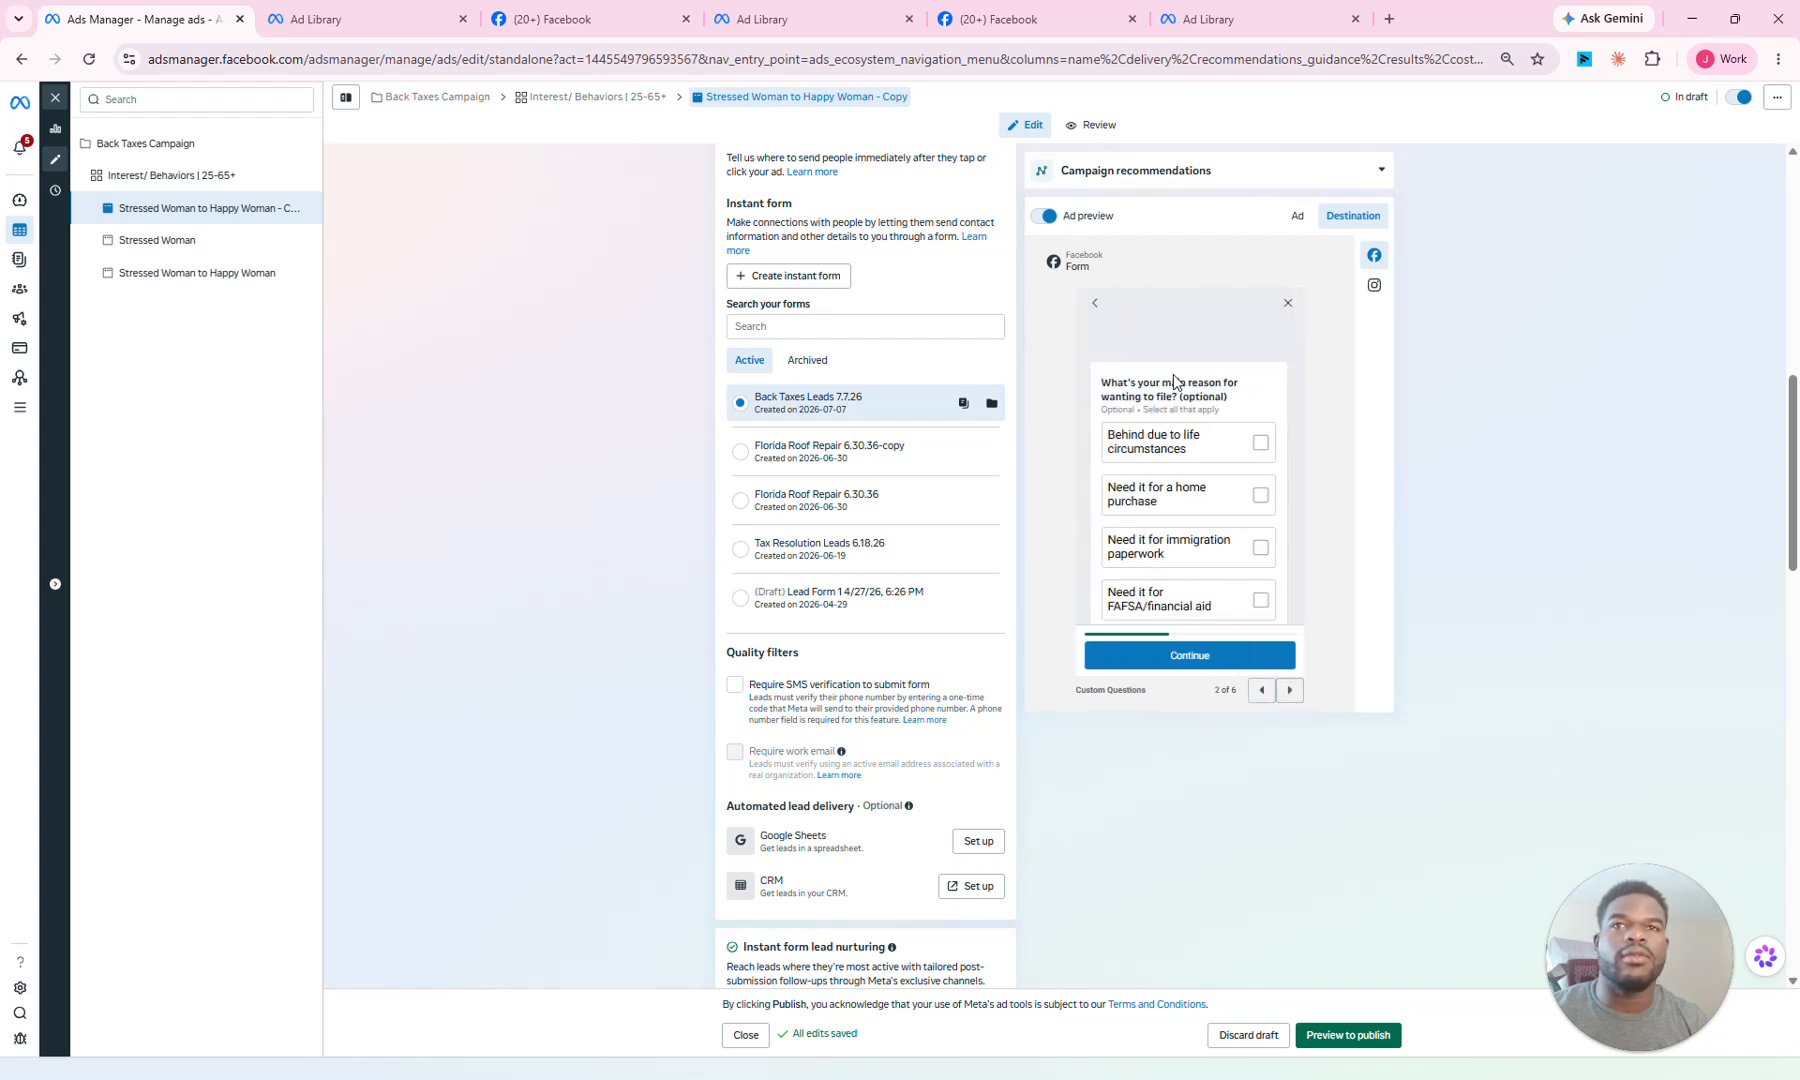
{"action": "left_click_drag", "start_coordinate": [1248, 386], "coordinate": [1255, 387]}
{"action": "left_click", "coordinate": [1292, 695]}
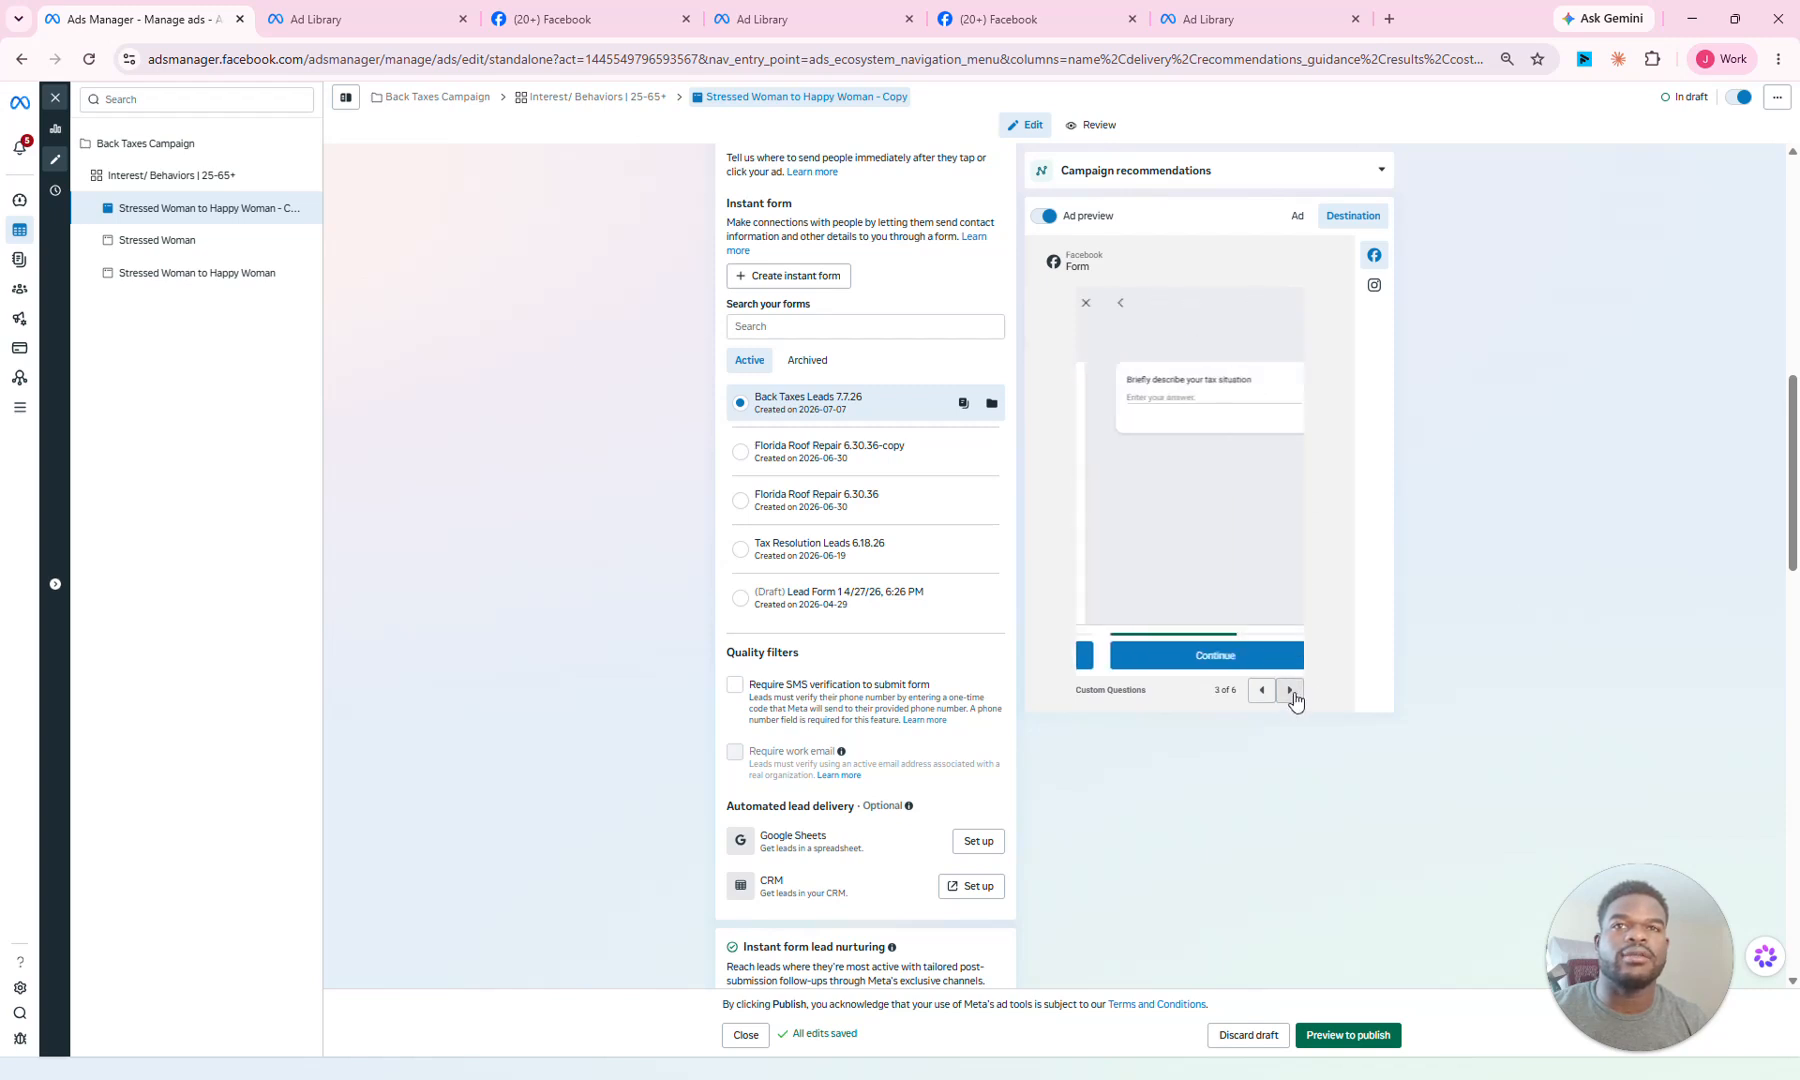
{"action": "left_click", "coordinate": [1292, 689]}
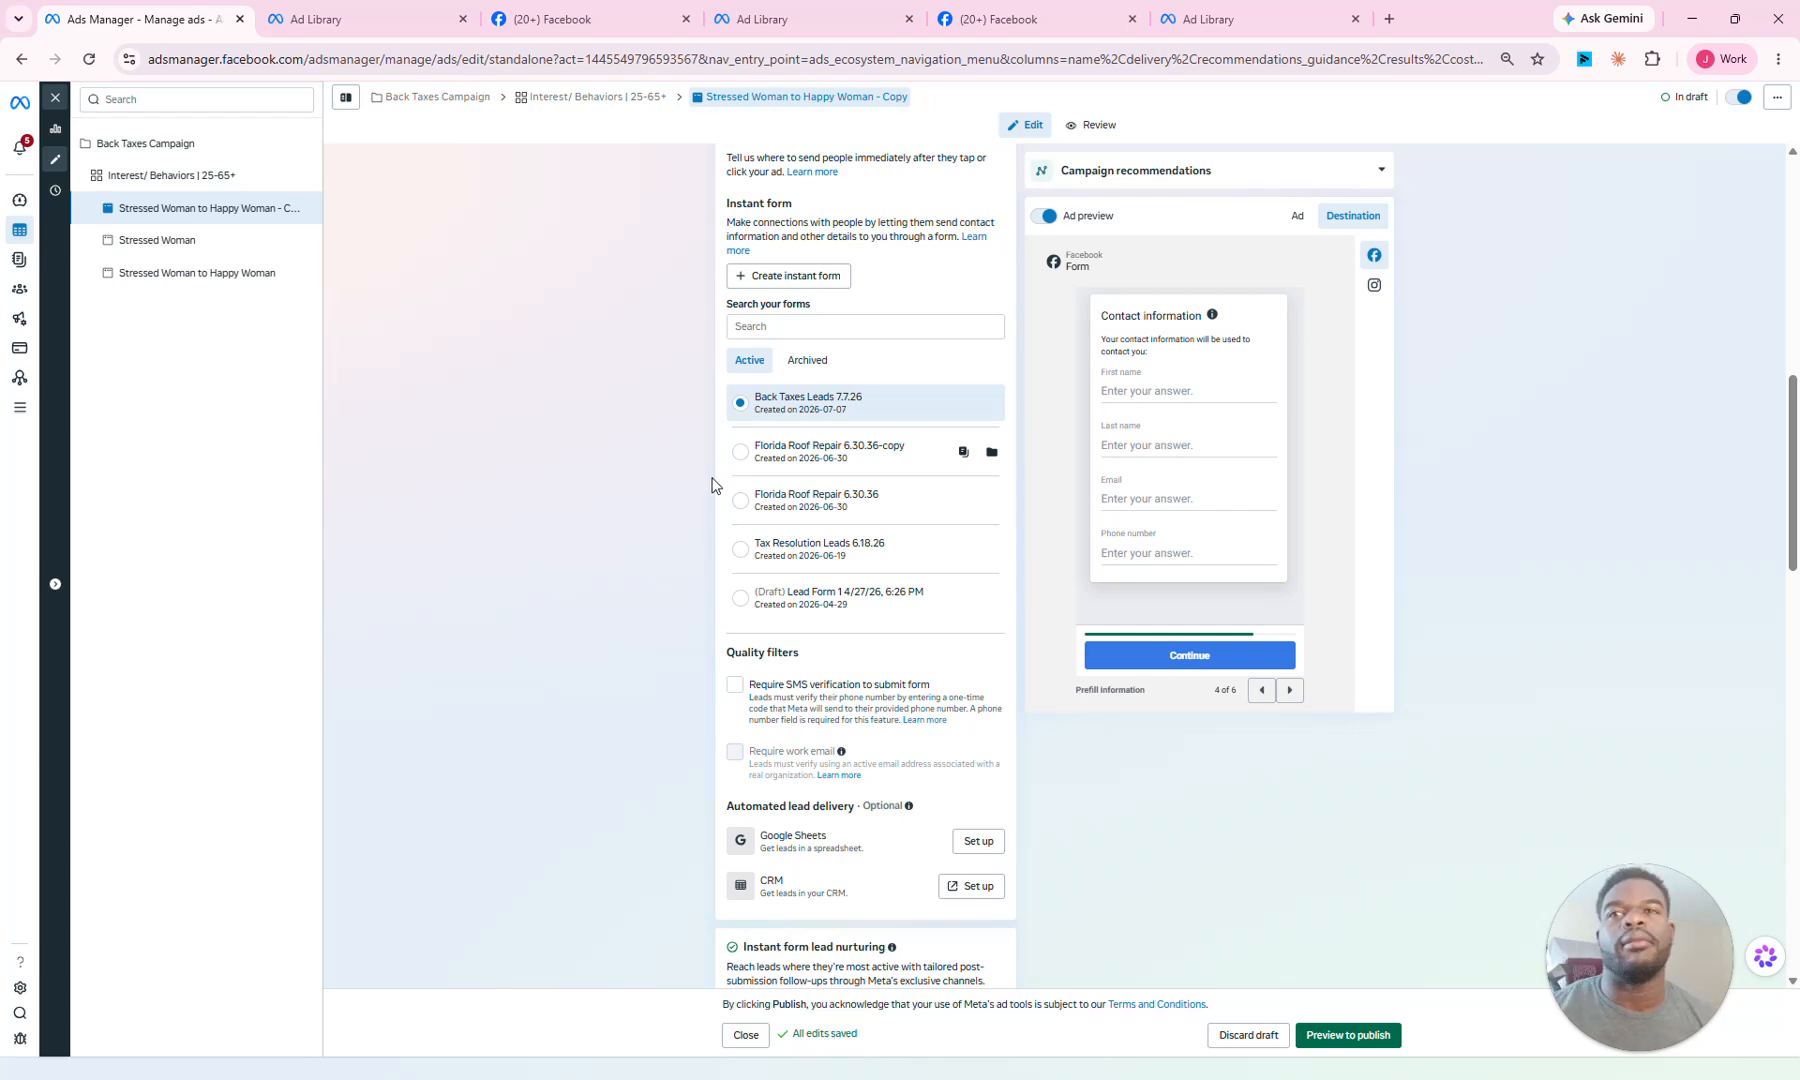
{"action": "scroll", "coordinate": [719, 500], "scroll_direction": "down", "scroll_amount": 2}
{"action": "scroll", "coordinate": [720, 510], "scroll_direction": "down", "scroll_amount": 7}
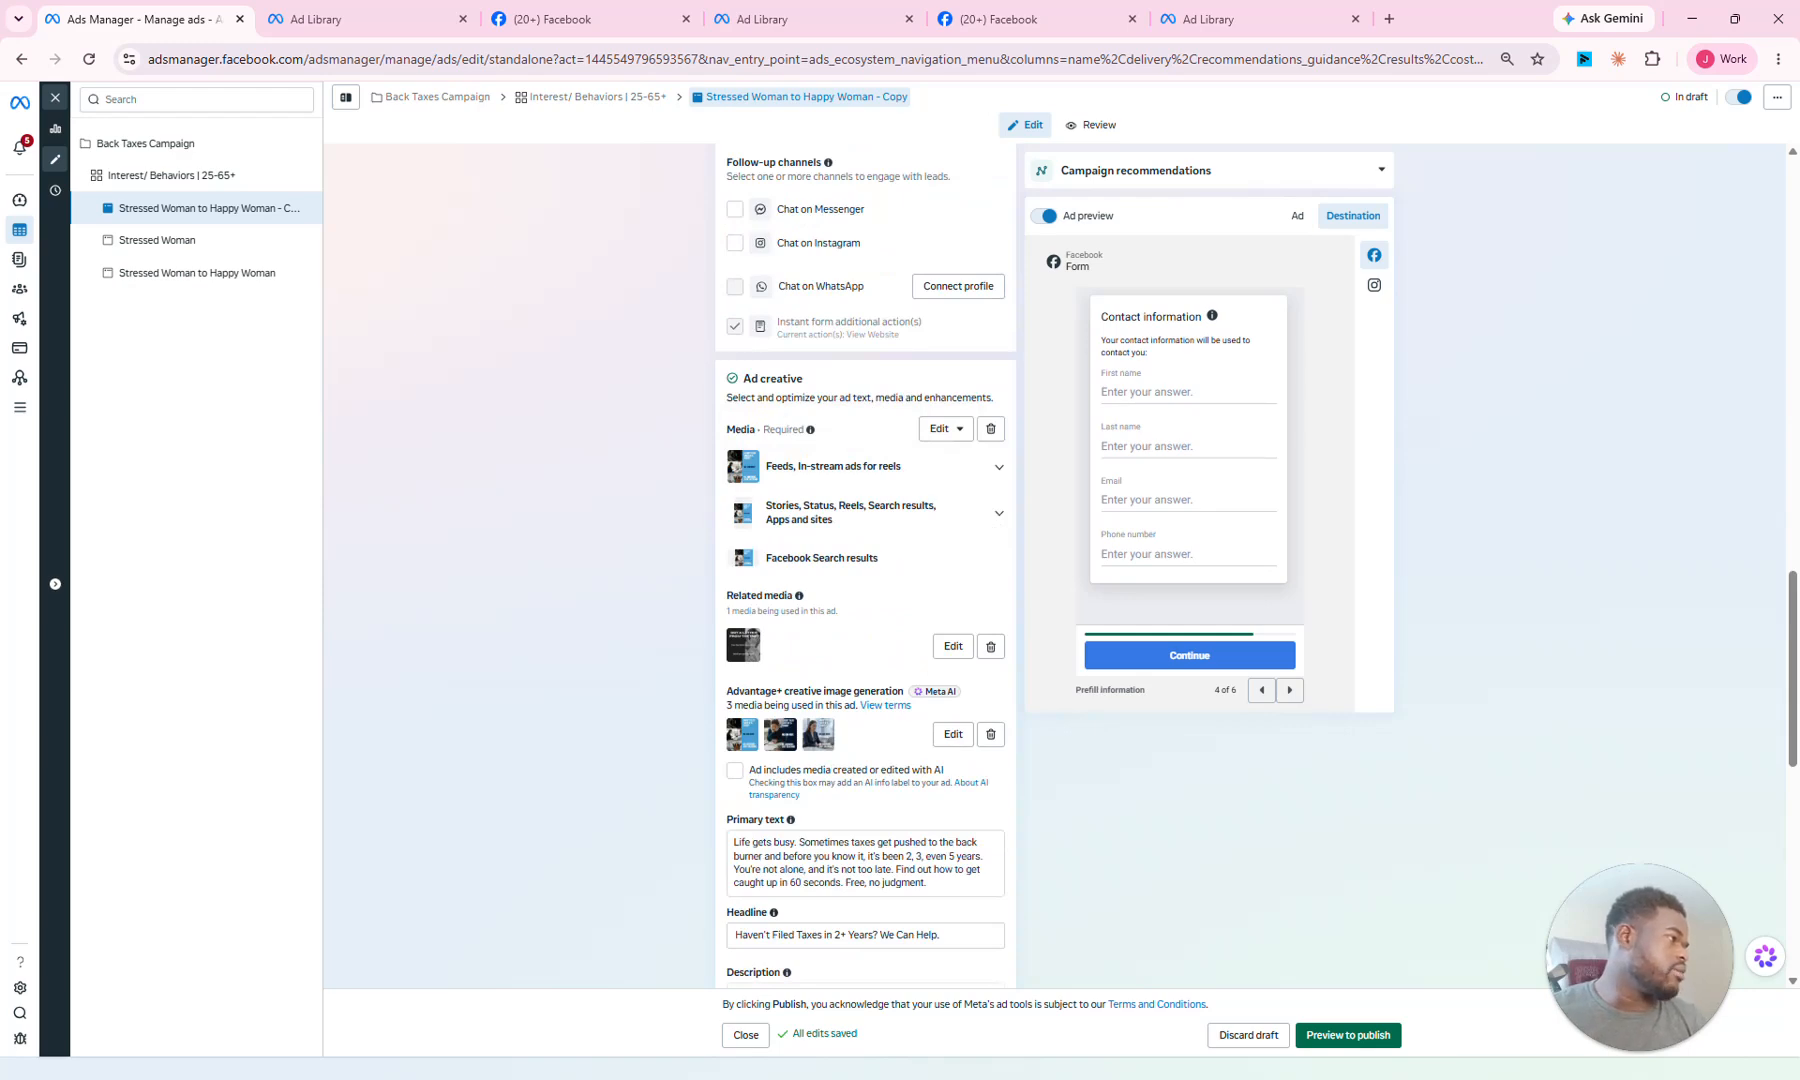
Step: Switch to the design in Canva and rename it "OG Stressed for Back Taxes"
{"action": "key", "text": "alt+Tab"}
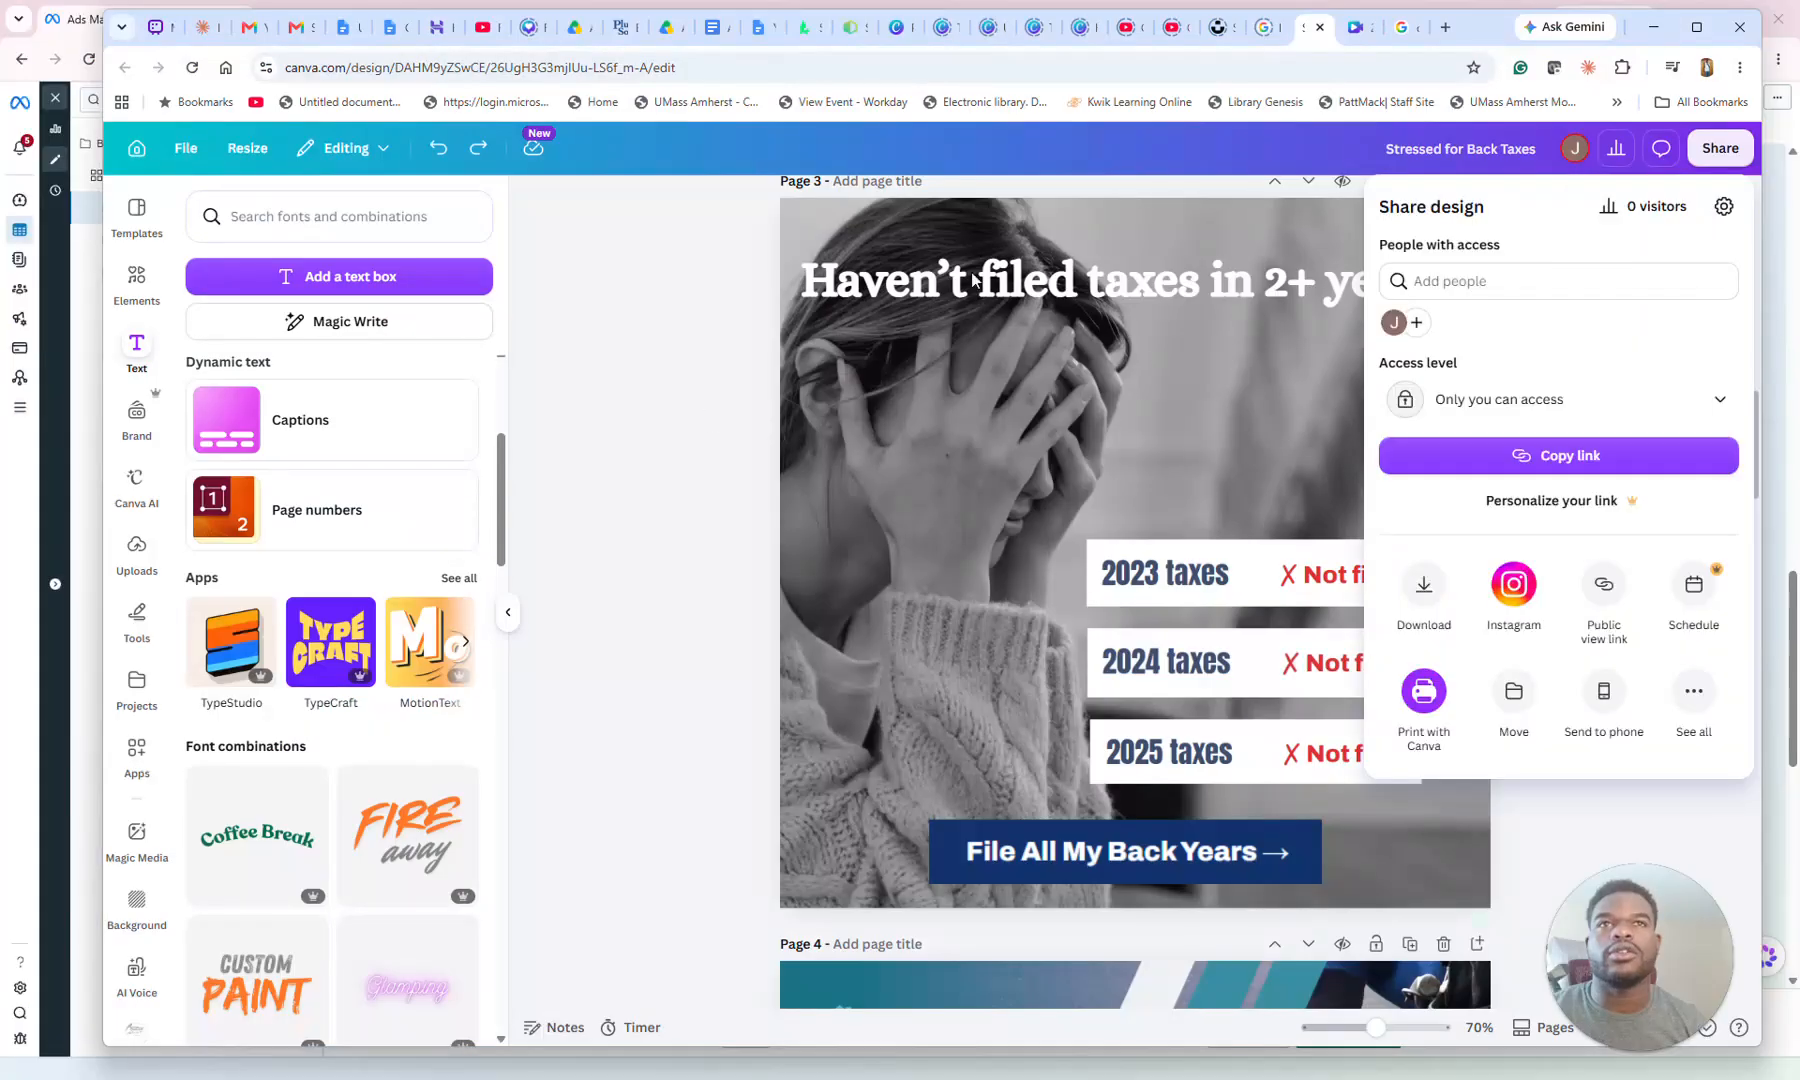
{"action": "left_click", "coordinate": [1493, 149]}
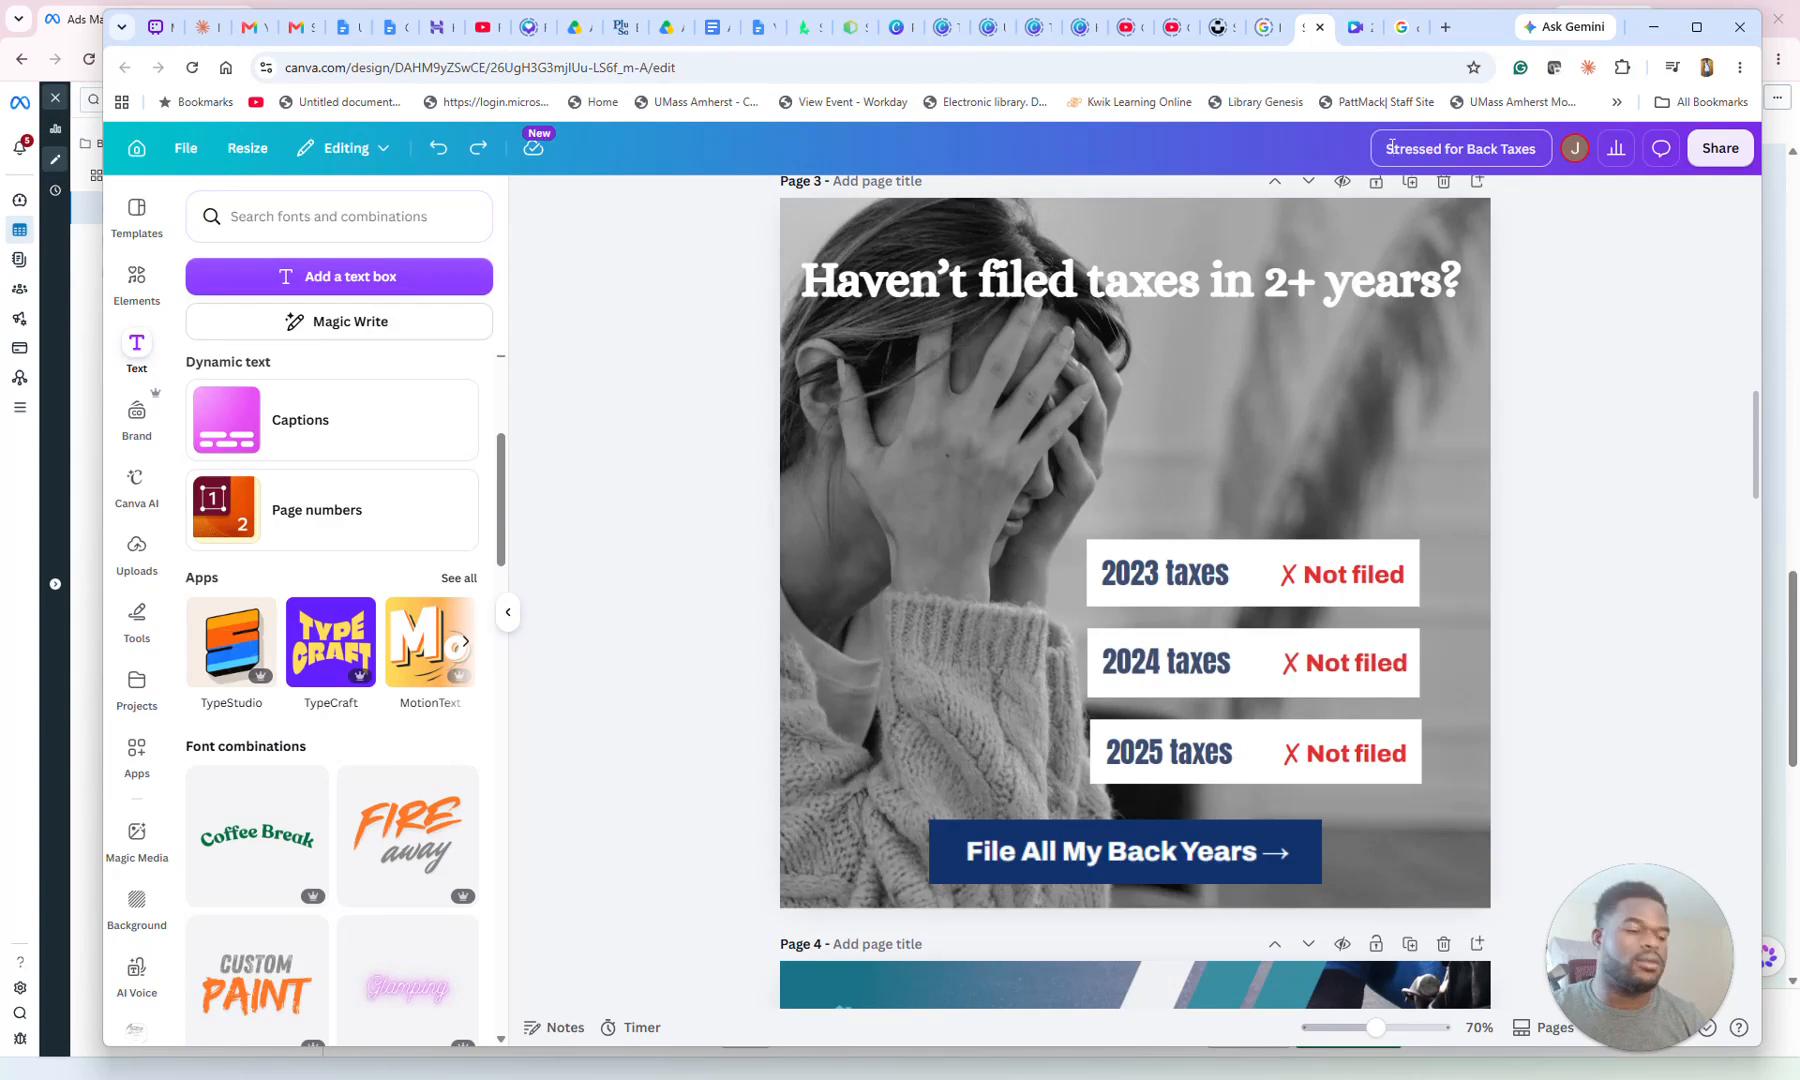
{"action": "type", "text": "OG"}
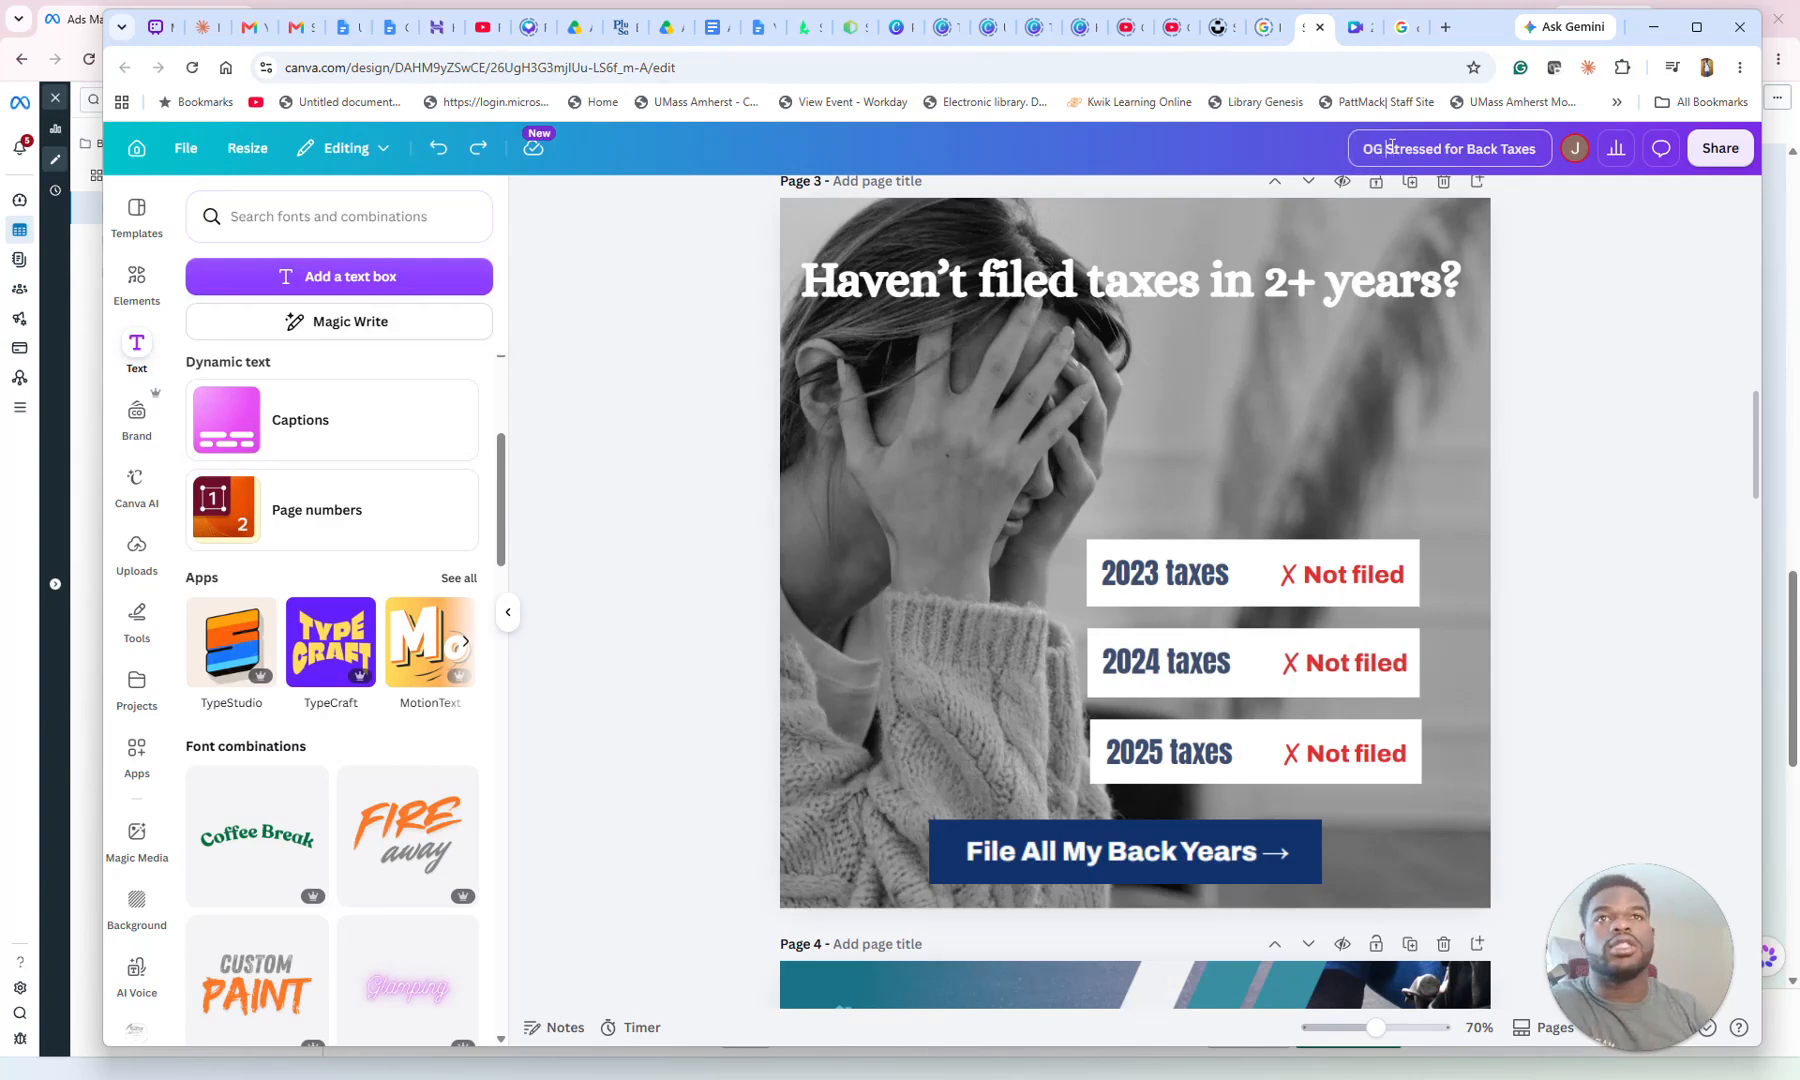
{"action": "left_click", "coordinate": [1554, 329]}
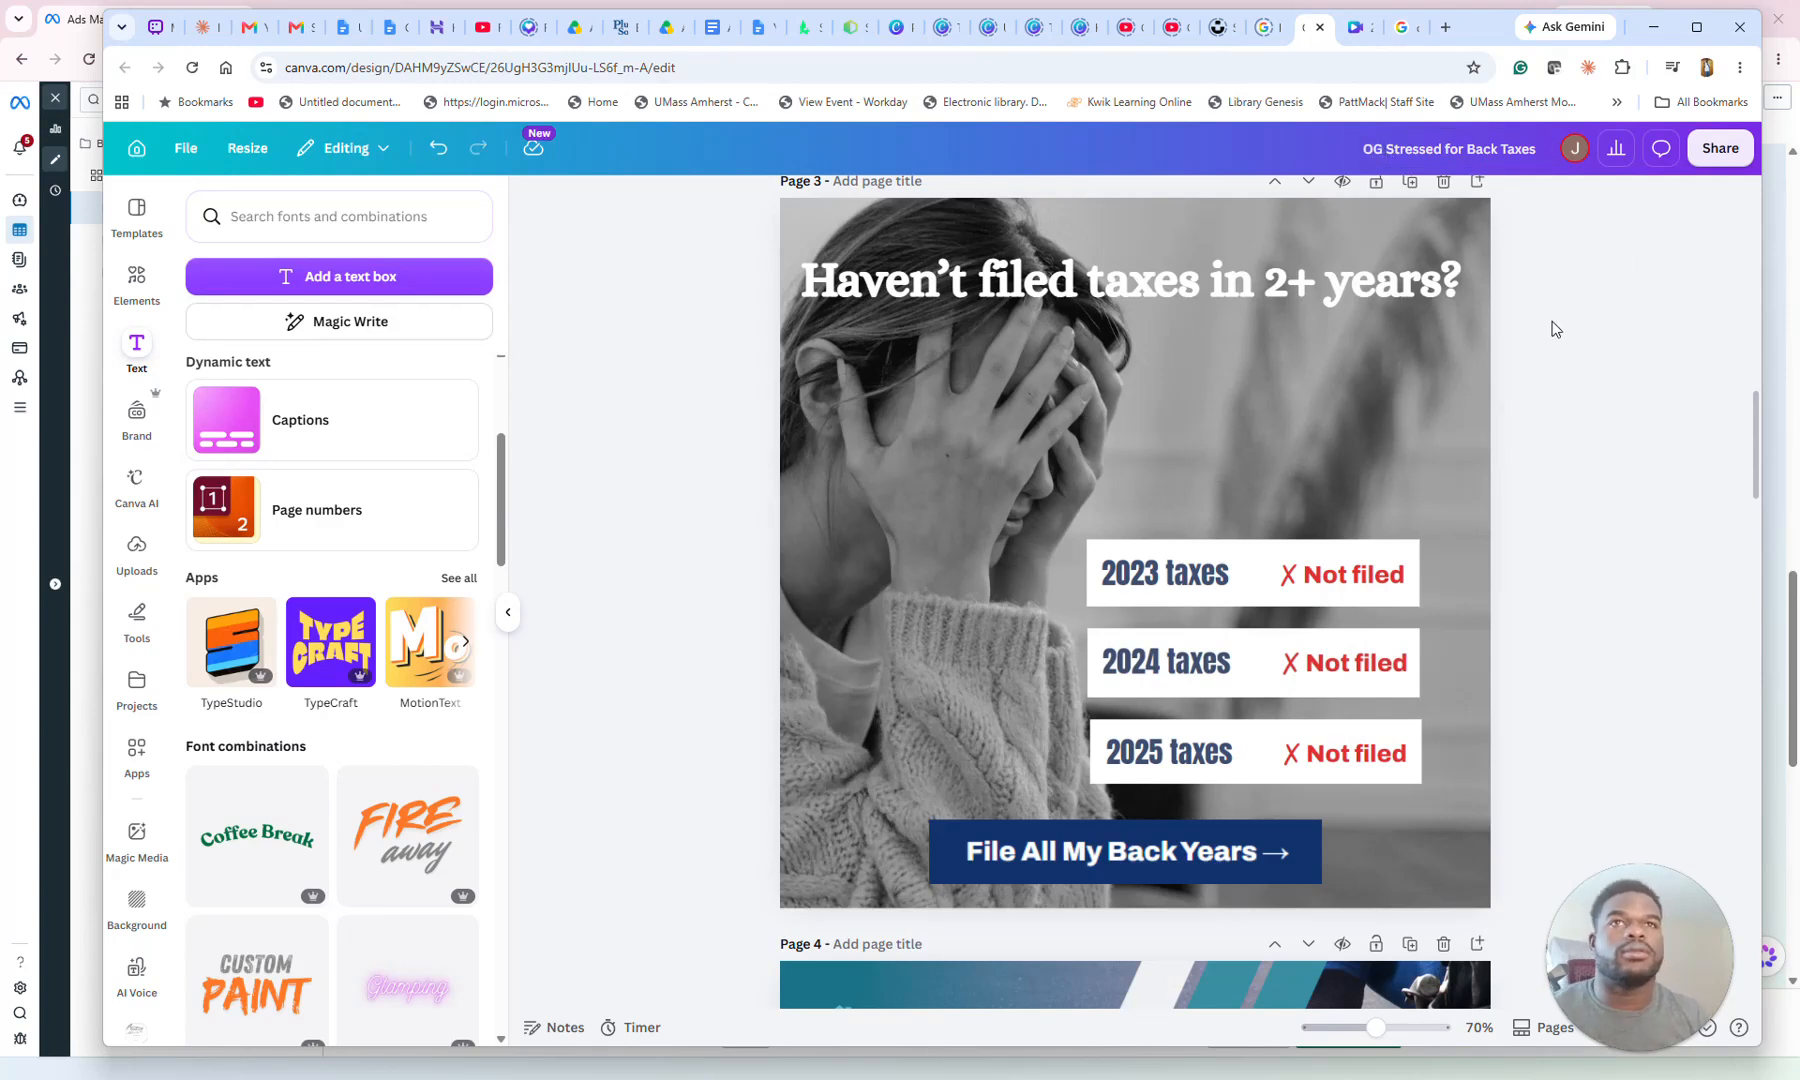
Step: Download only page 3 of the design as a 1,080 × 1,080 px PNG and put Canva away
{"action": "left_click", "coordinate": [1693, 150]}
{"action": "left_click", "coordinate": [1422, 582]}
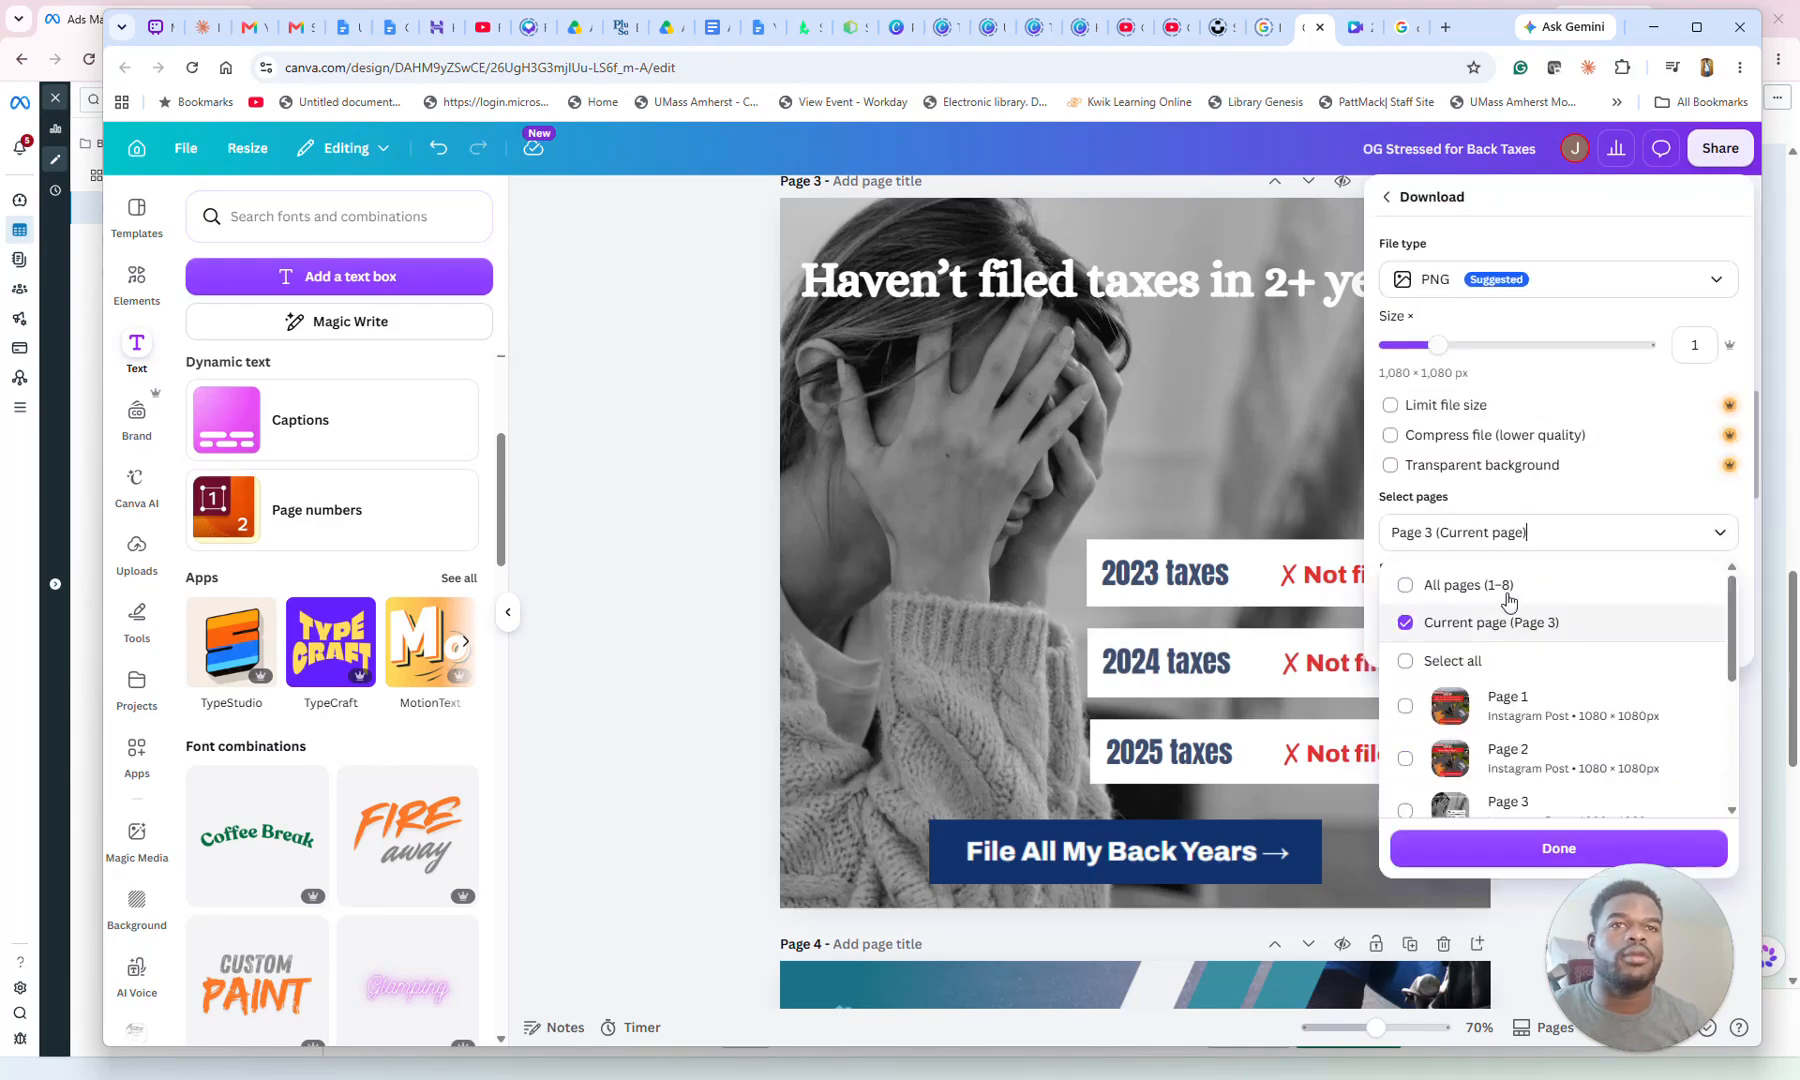
{"action": "left_click", "coordinate": [1580, 853]}
{"action": "left_click", "coordinate": [1570, 645]}
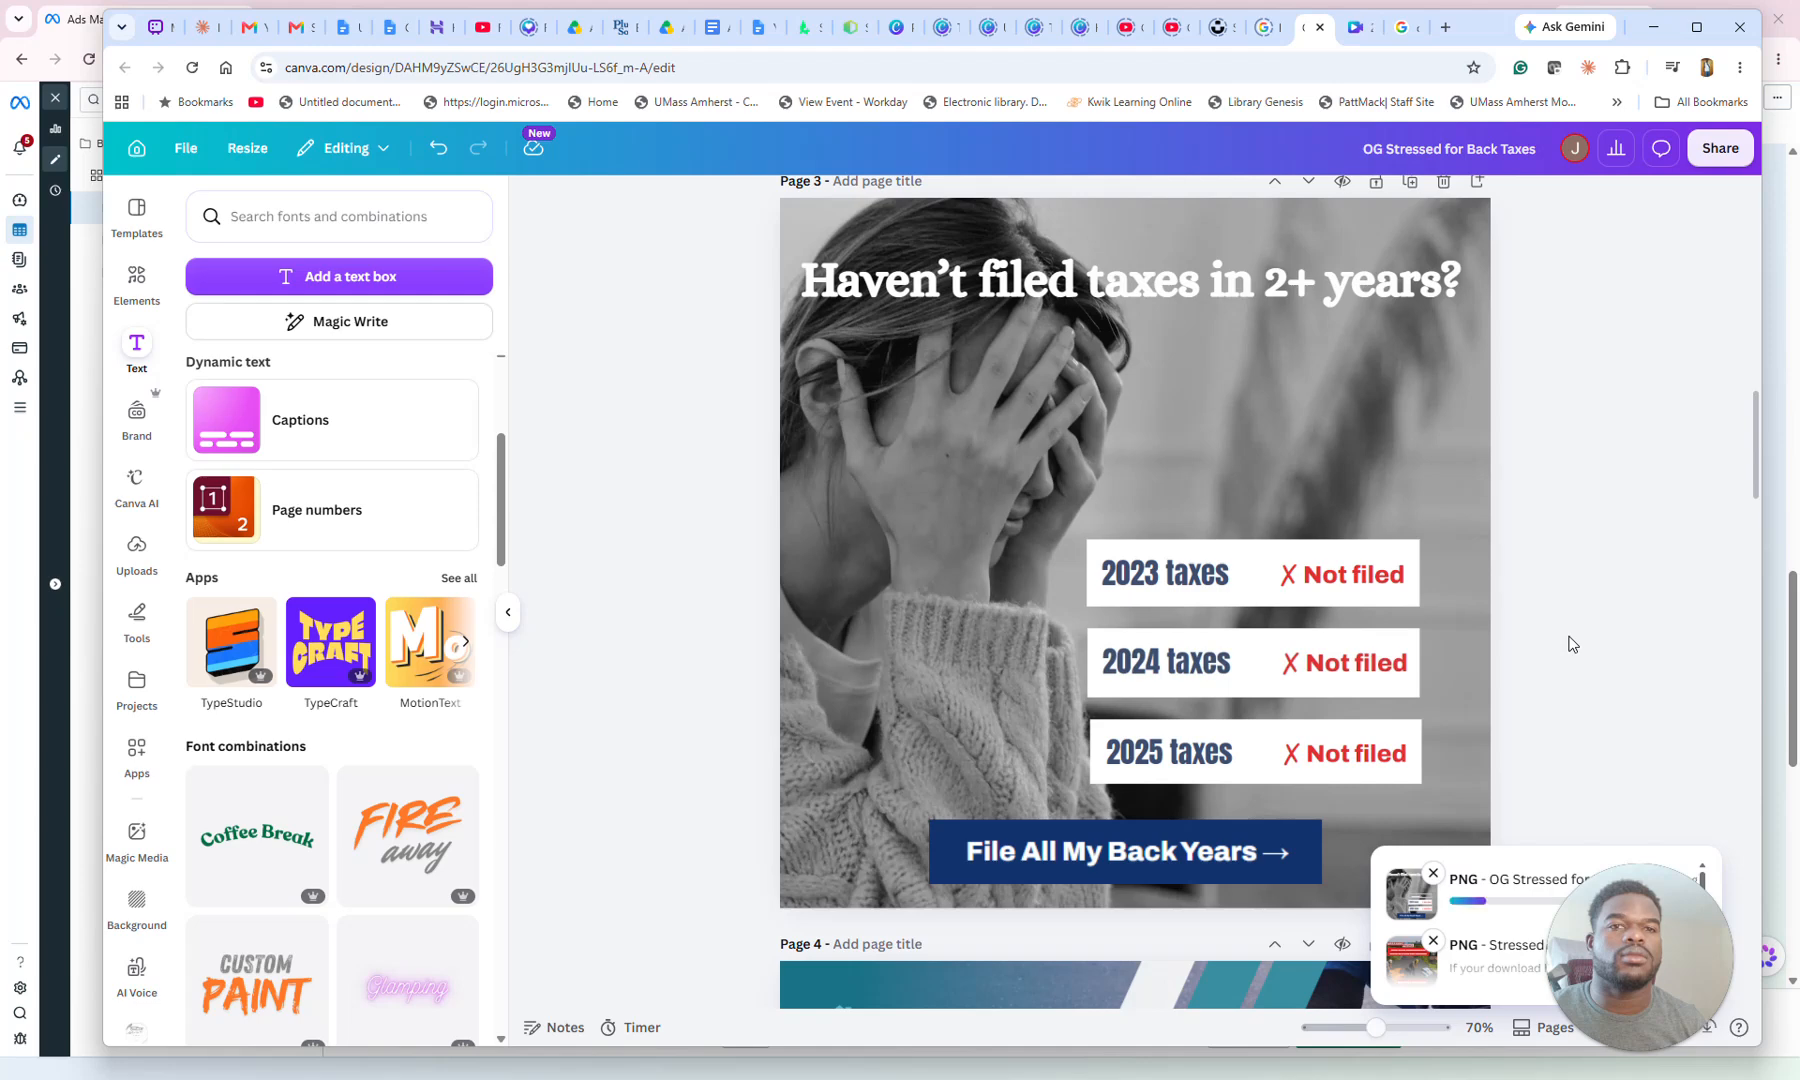
{"action": "left_click", "coordinate": [1645, 28]}
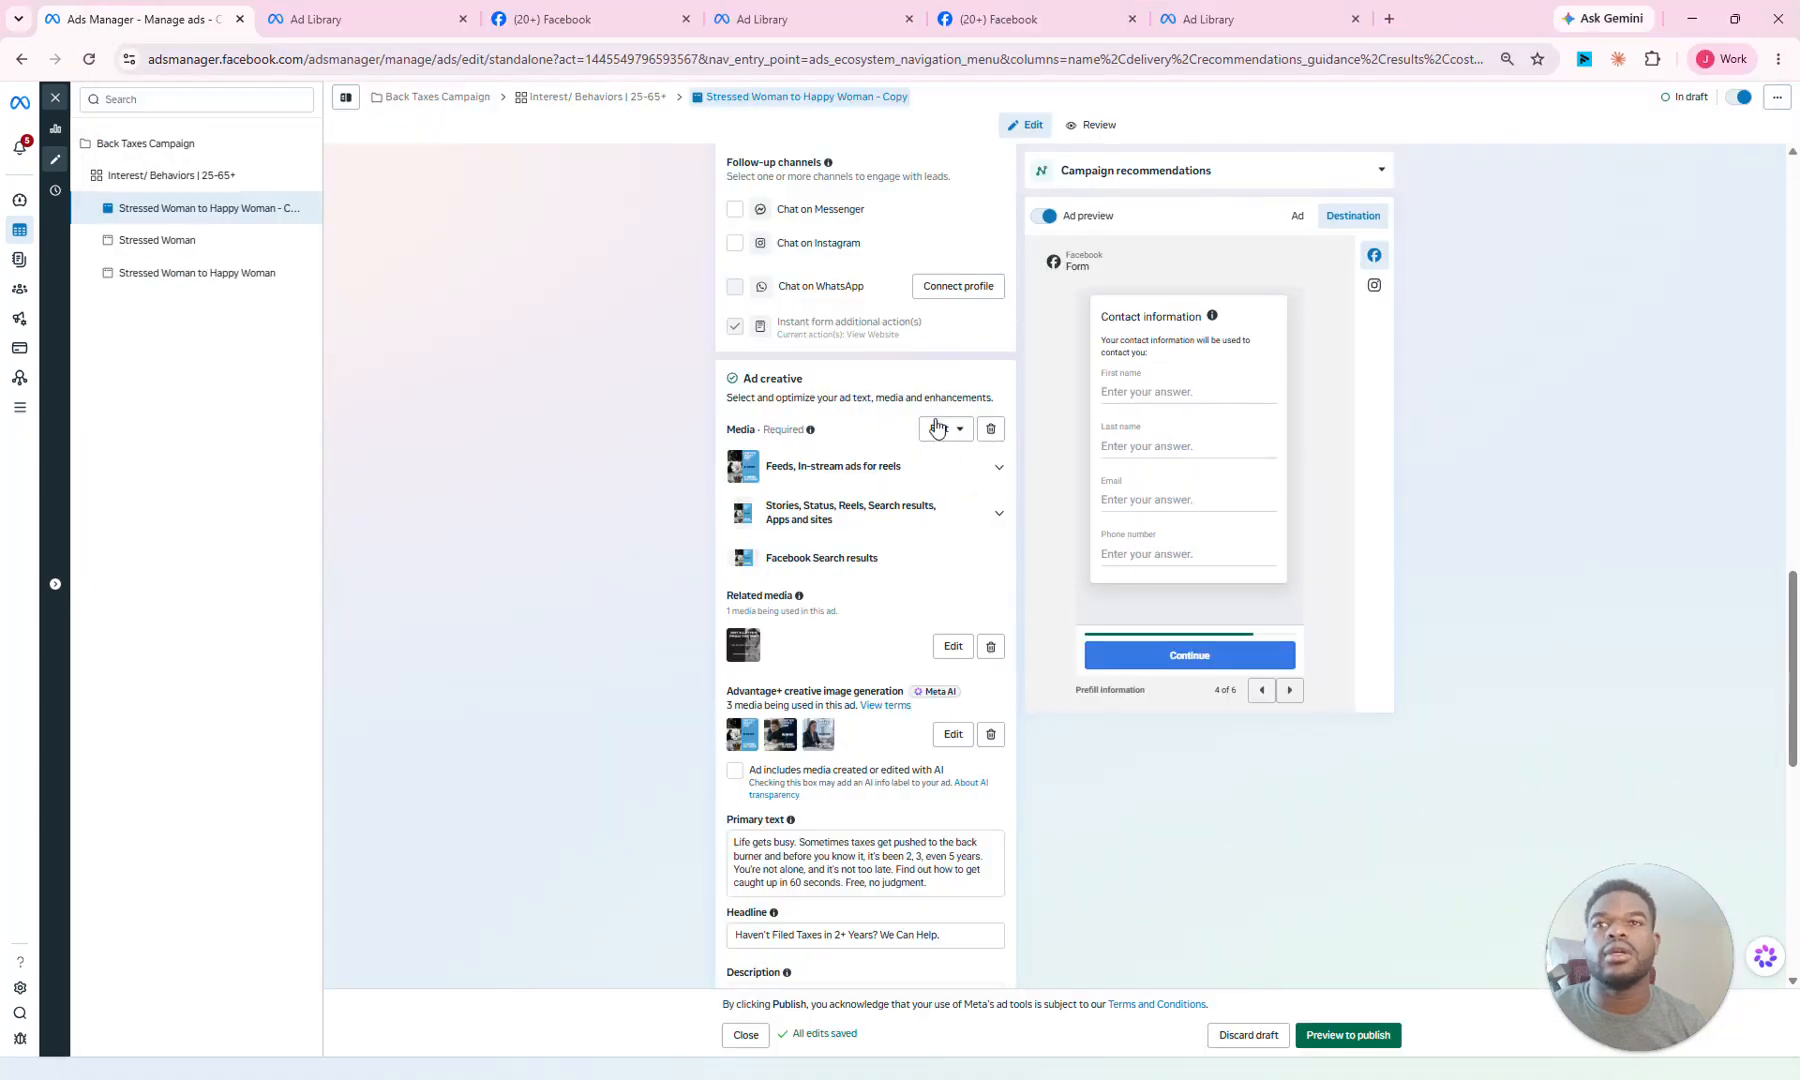
Step: Open the media selection for the duplicated ad's creative and upload "OG Stressed for Back Taxes" from Downloads
{"action": "mouse_move", "coordinate": [937, 463]}
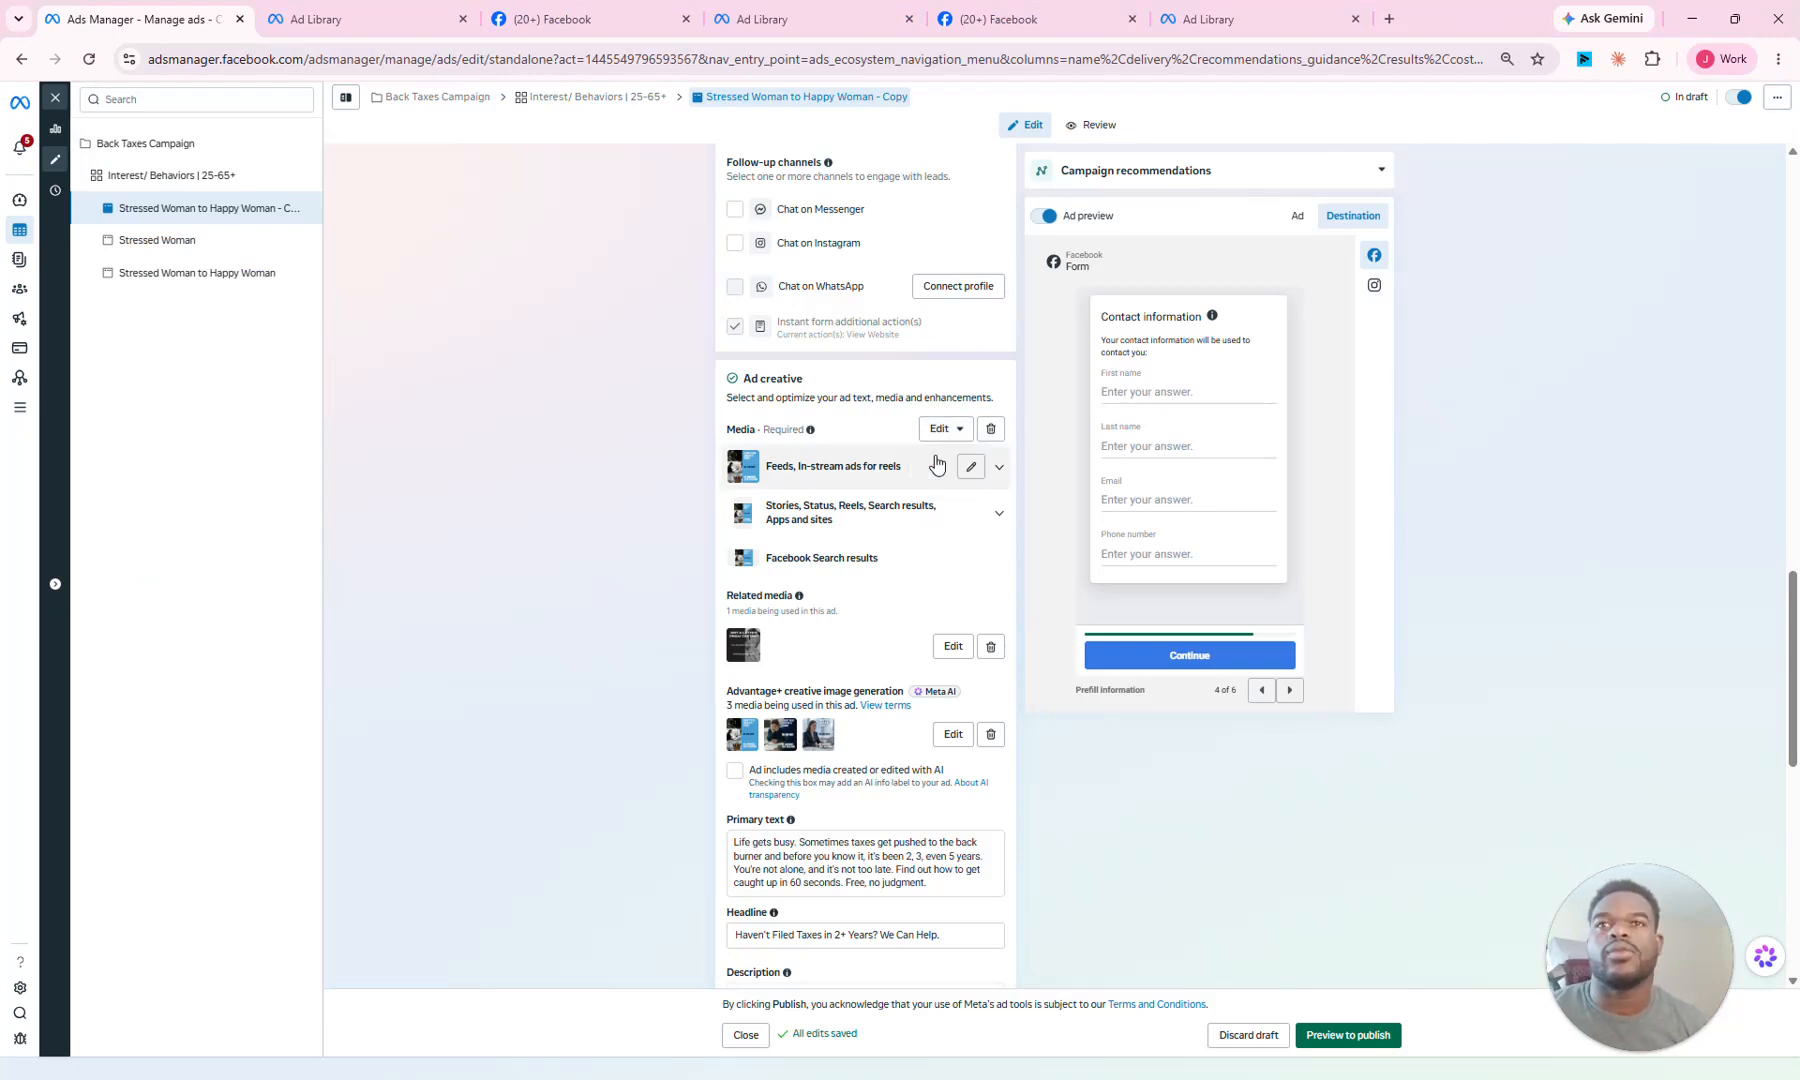
{"action": "left_click", "coordinate": [936, 460]}
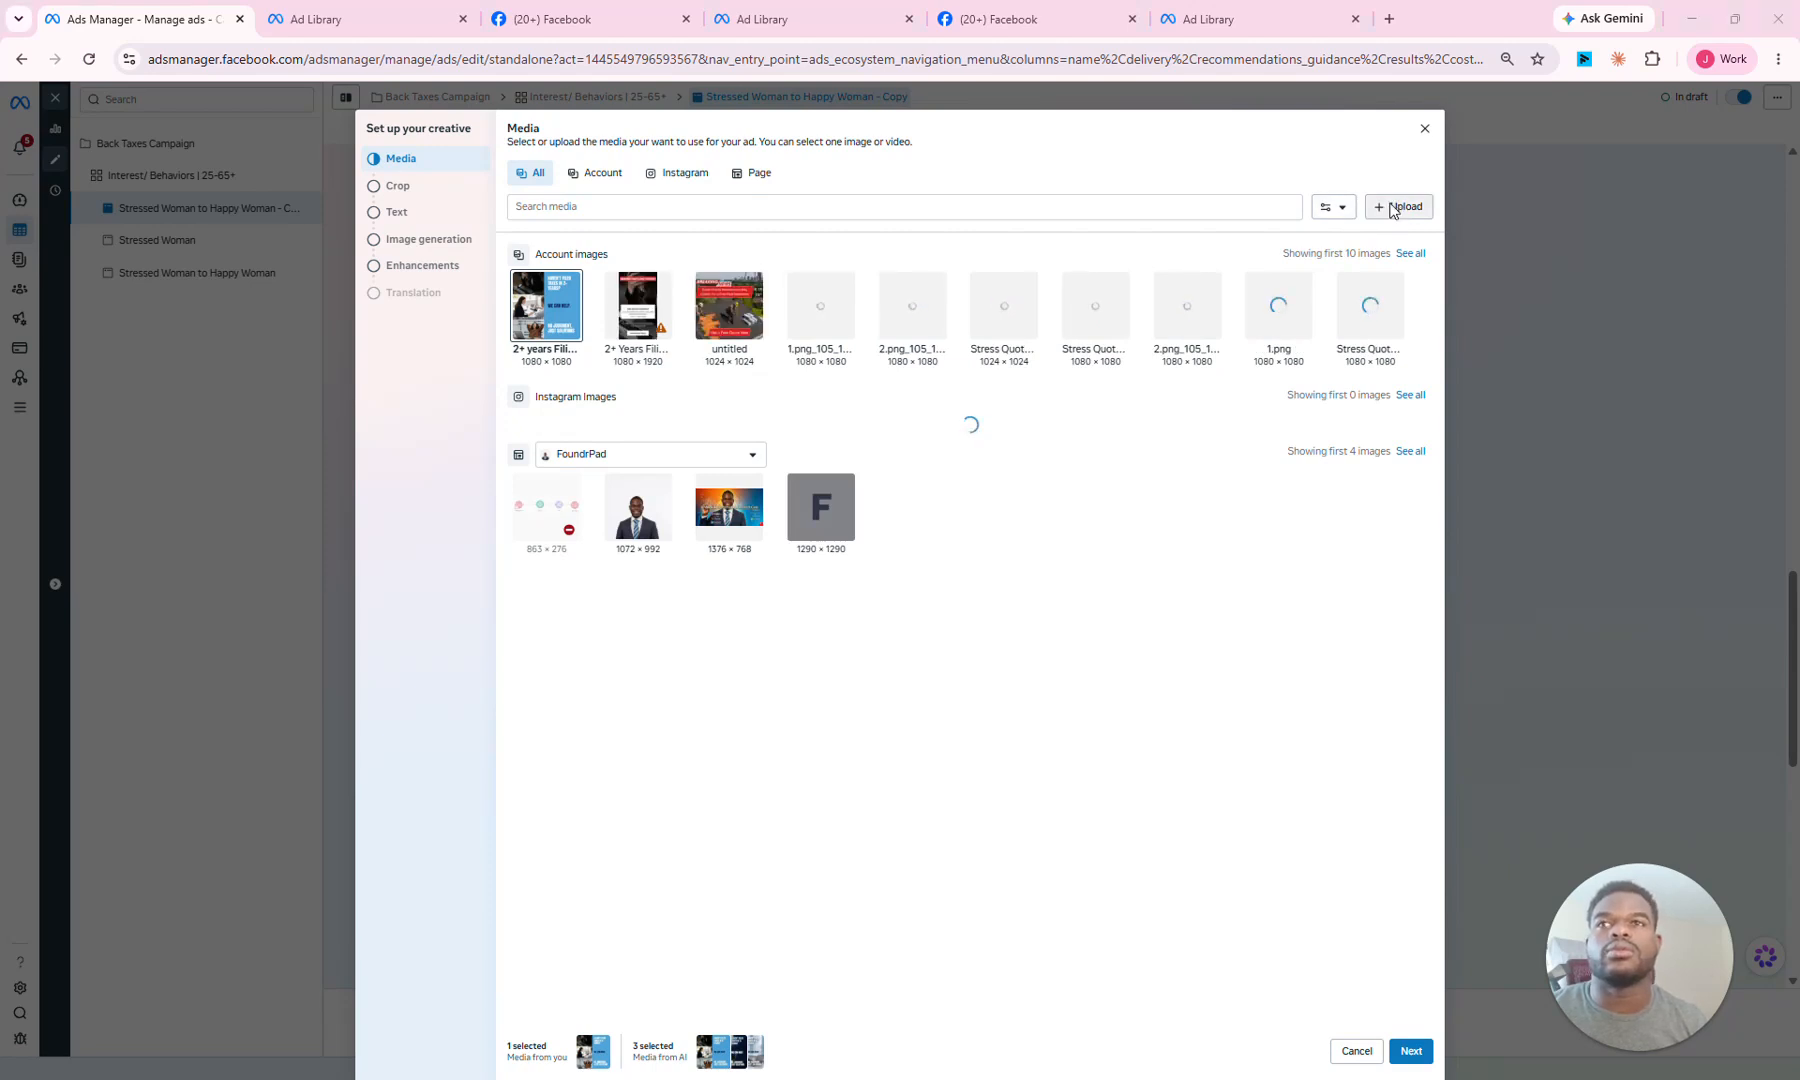
{"action": "left_click", "coordinate": [1391, 210]}
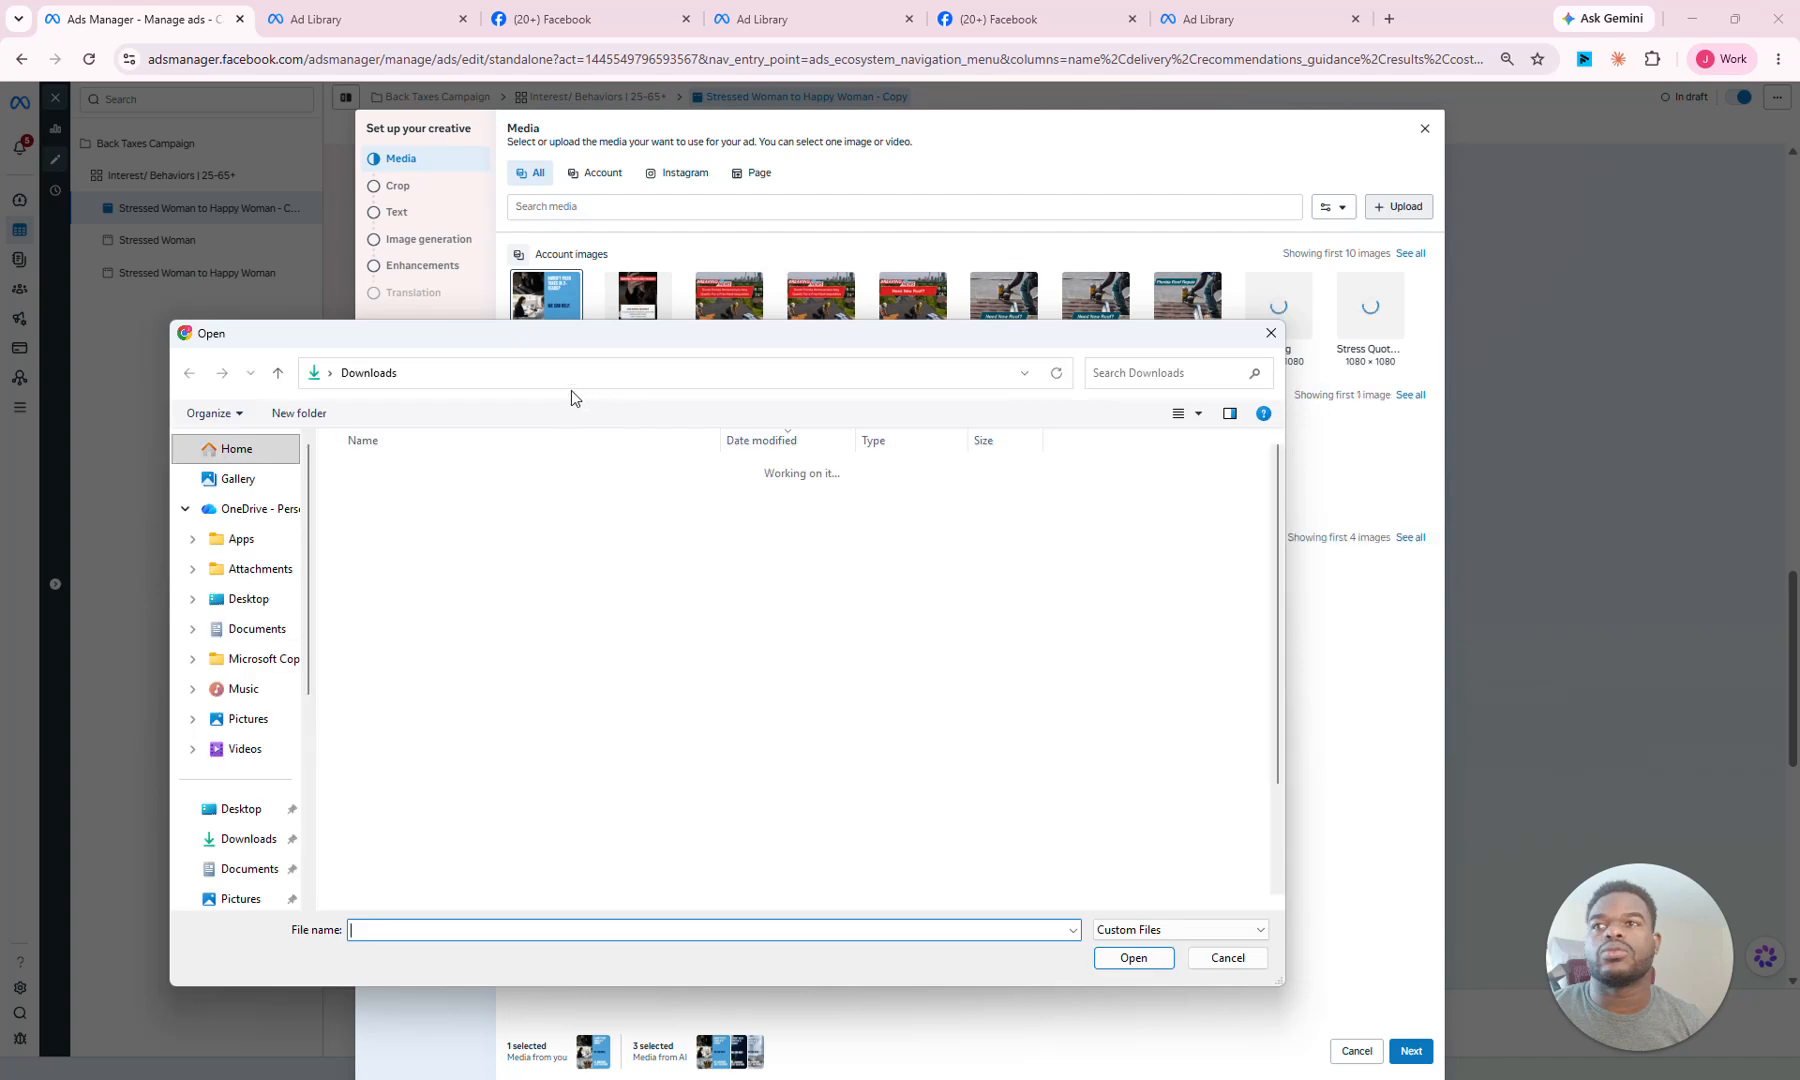
{"action": "left_click", "coordinate": [432, 492]}
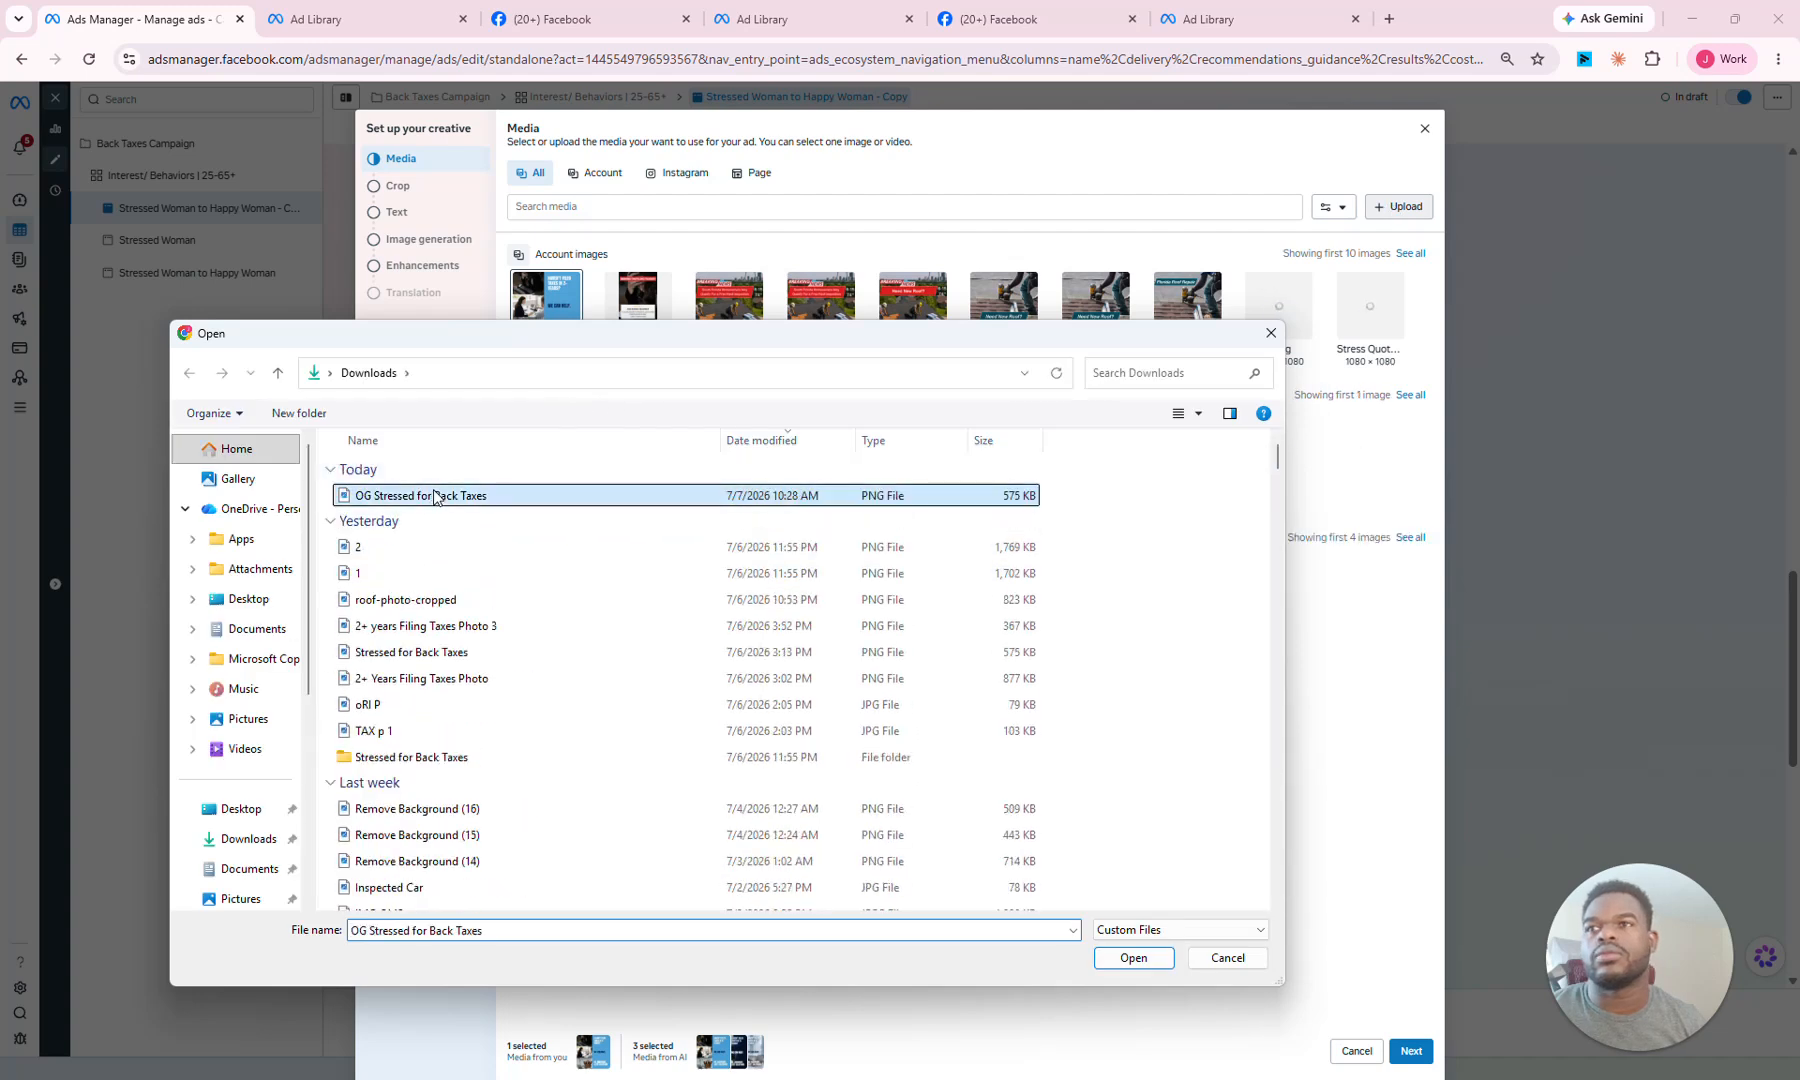
{"action": "left_click", "coordinate": [1133, 960]}
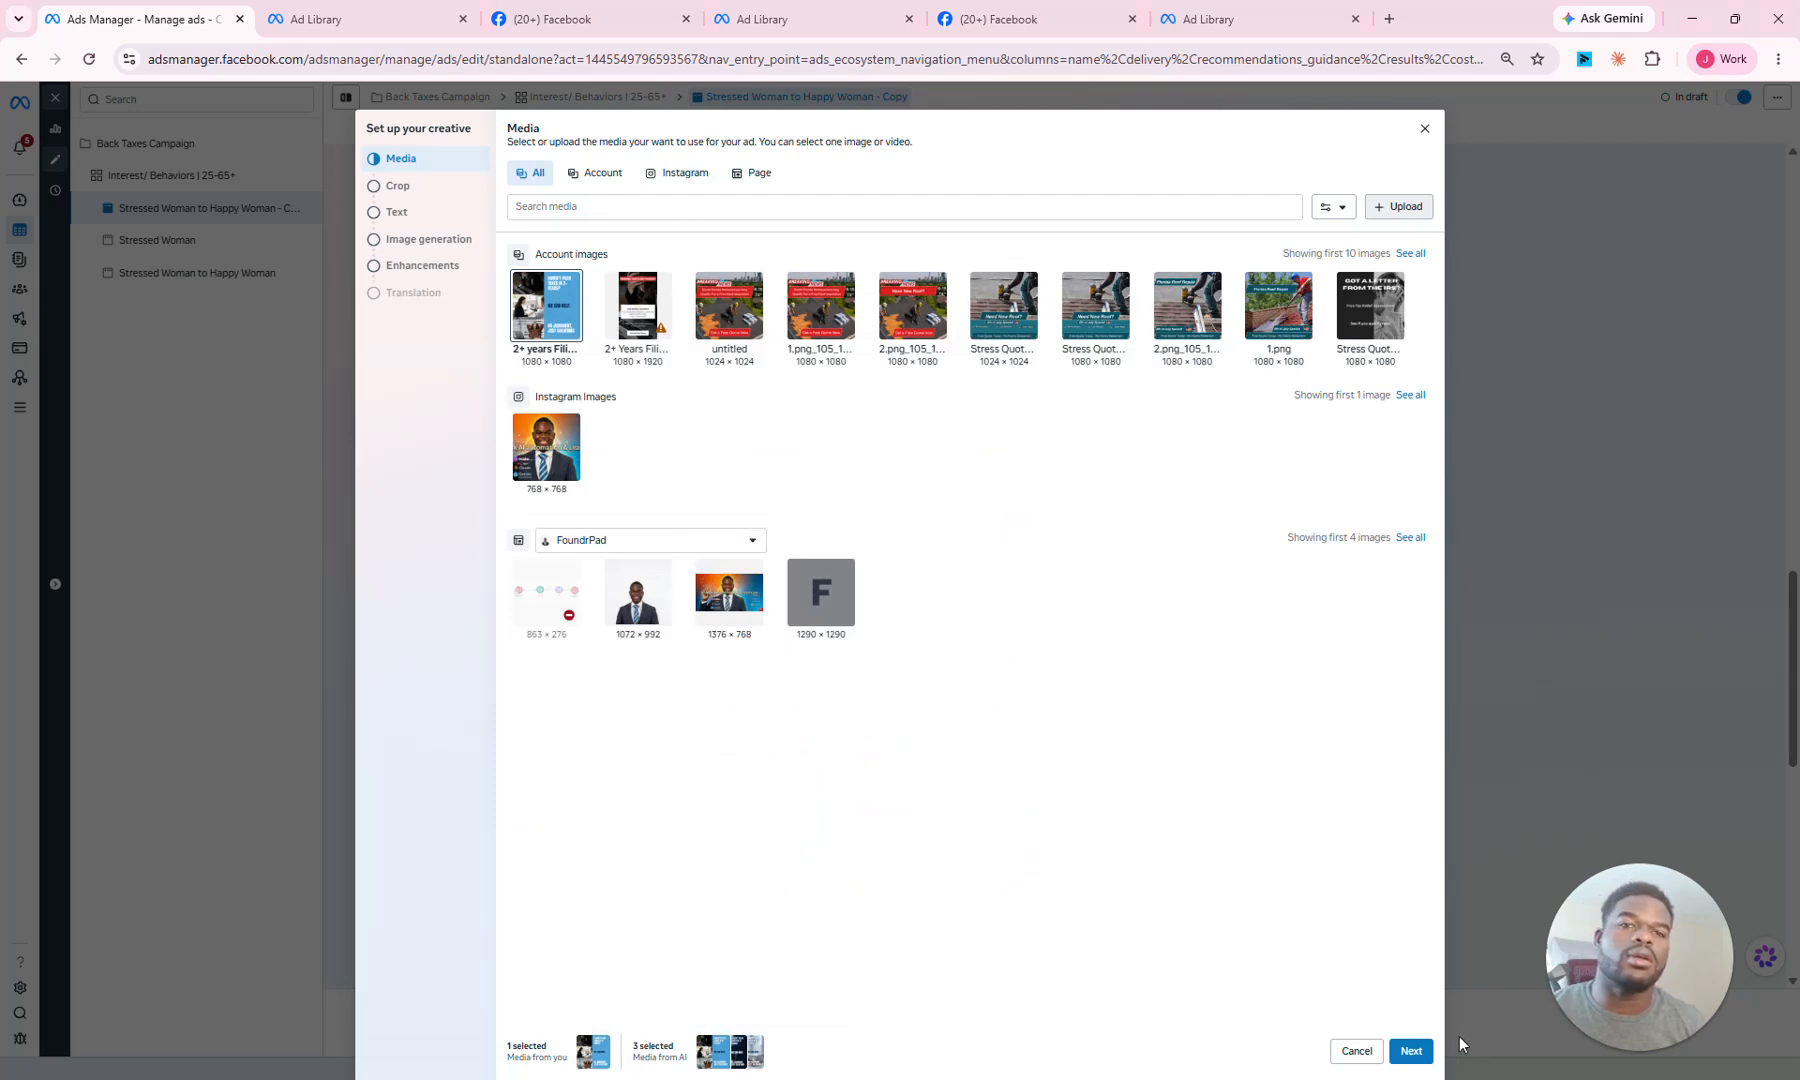
{"action": "left_click", "coordinate": [1420, 1052]}
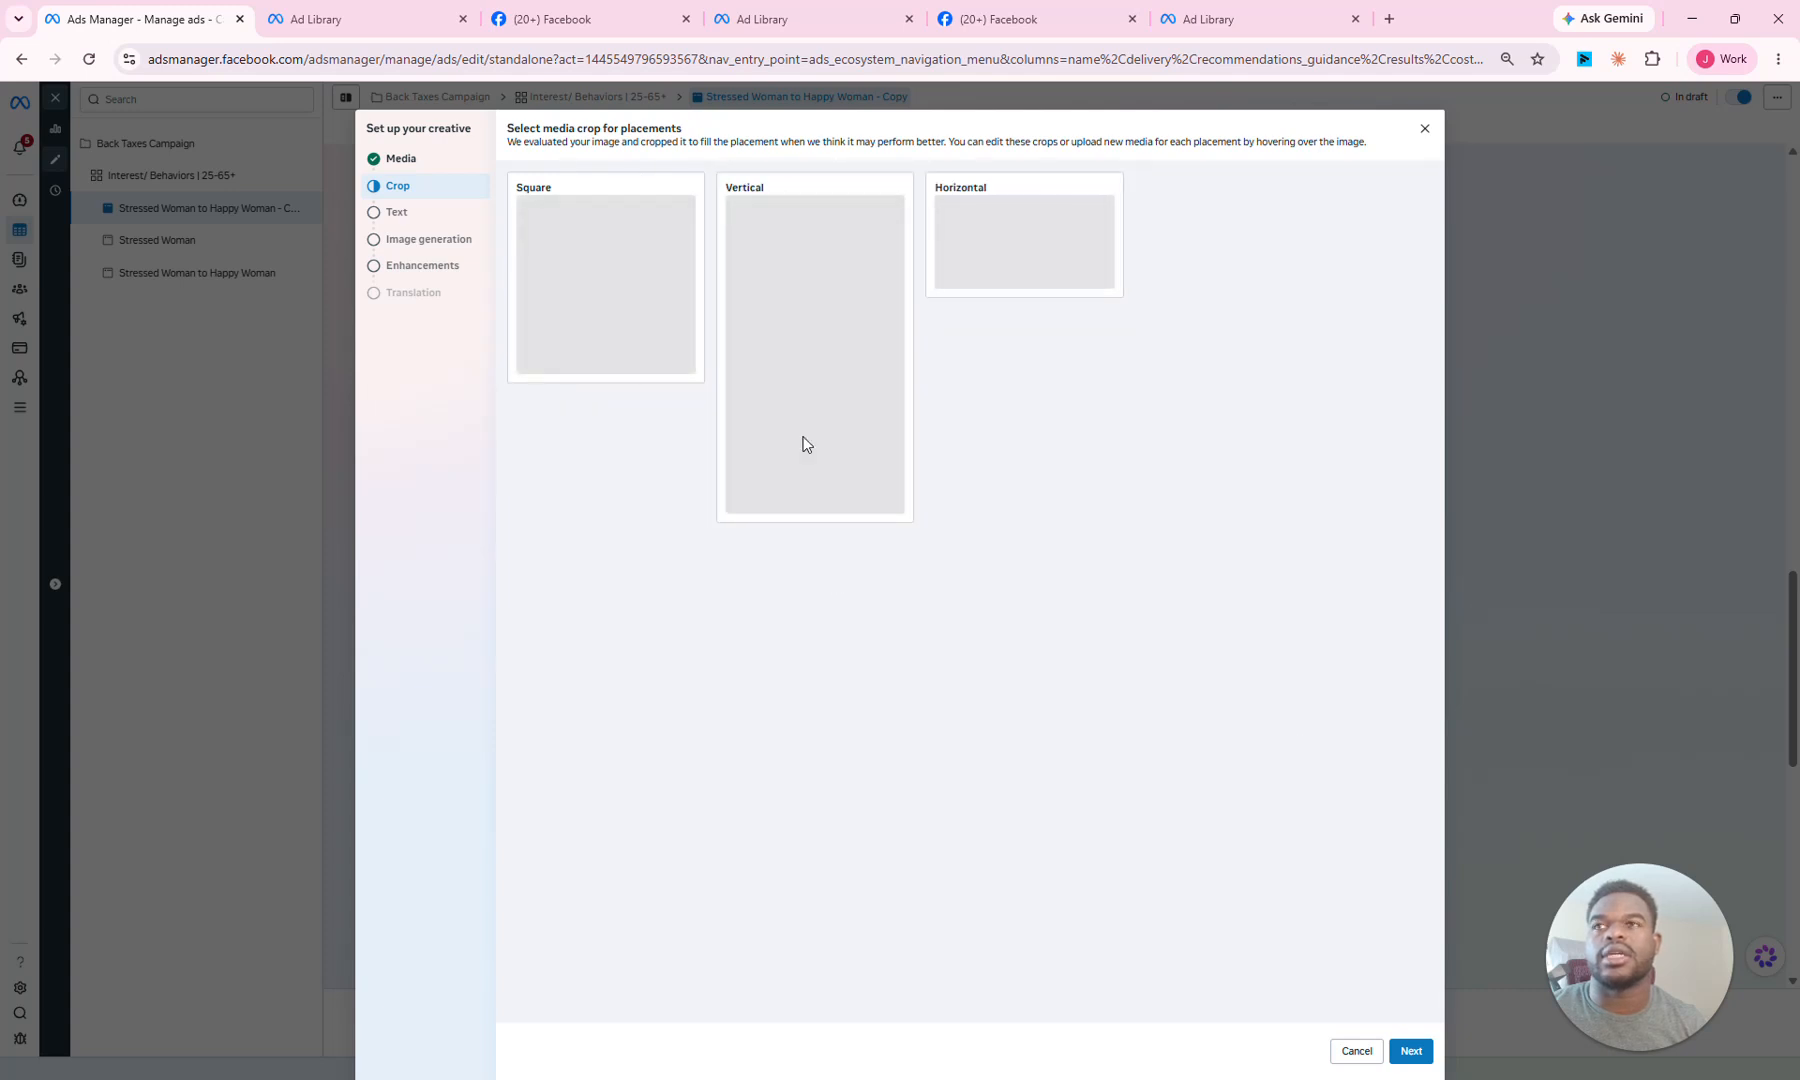
{"action": "left_click", "coordinate": [410, 162]}
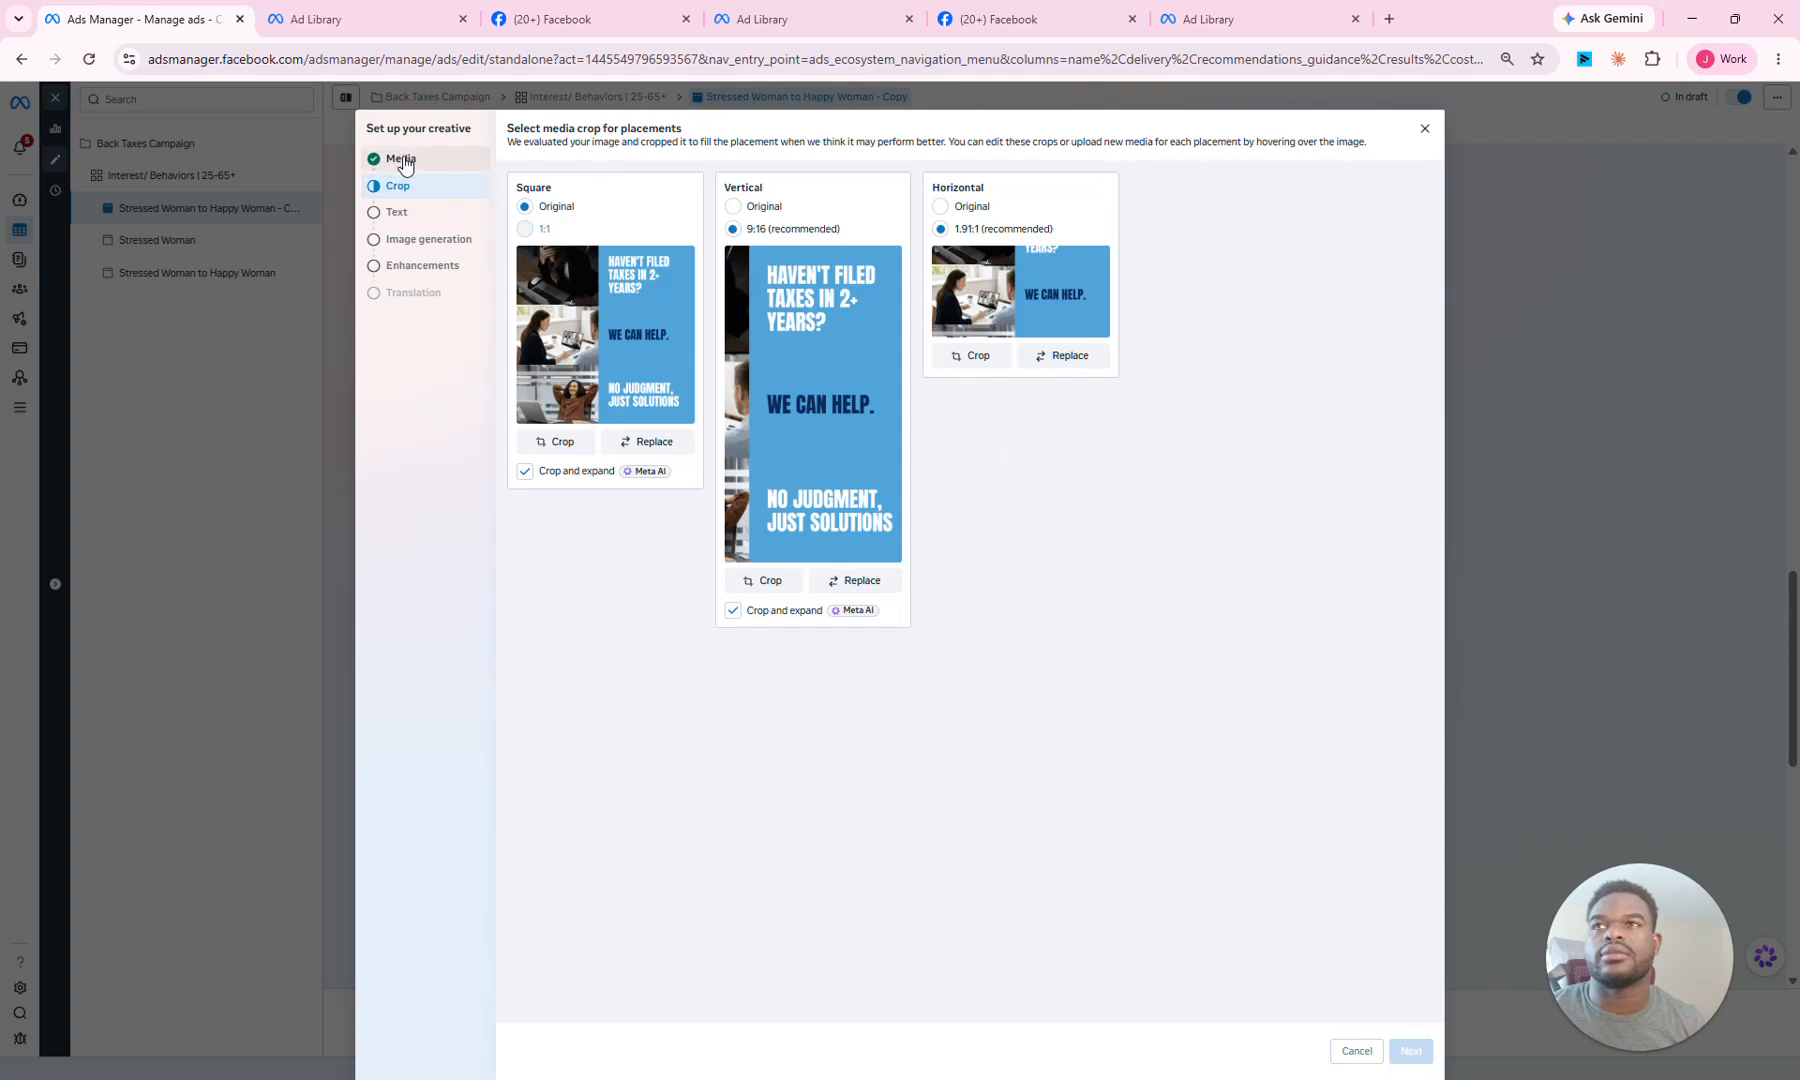
{"action": "left_click", "coordinate": [410, 160]}
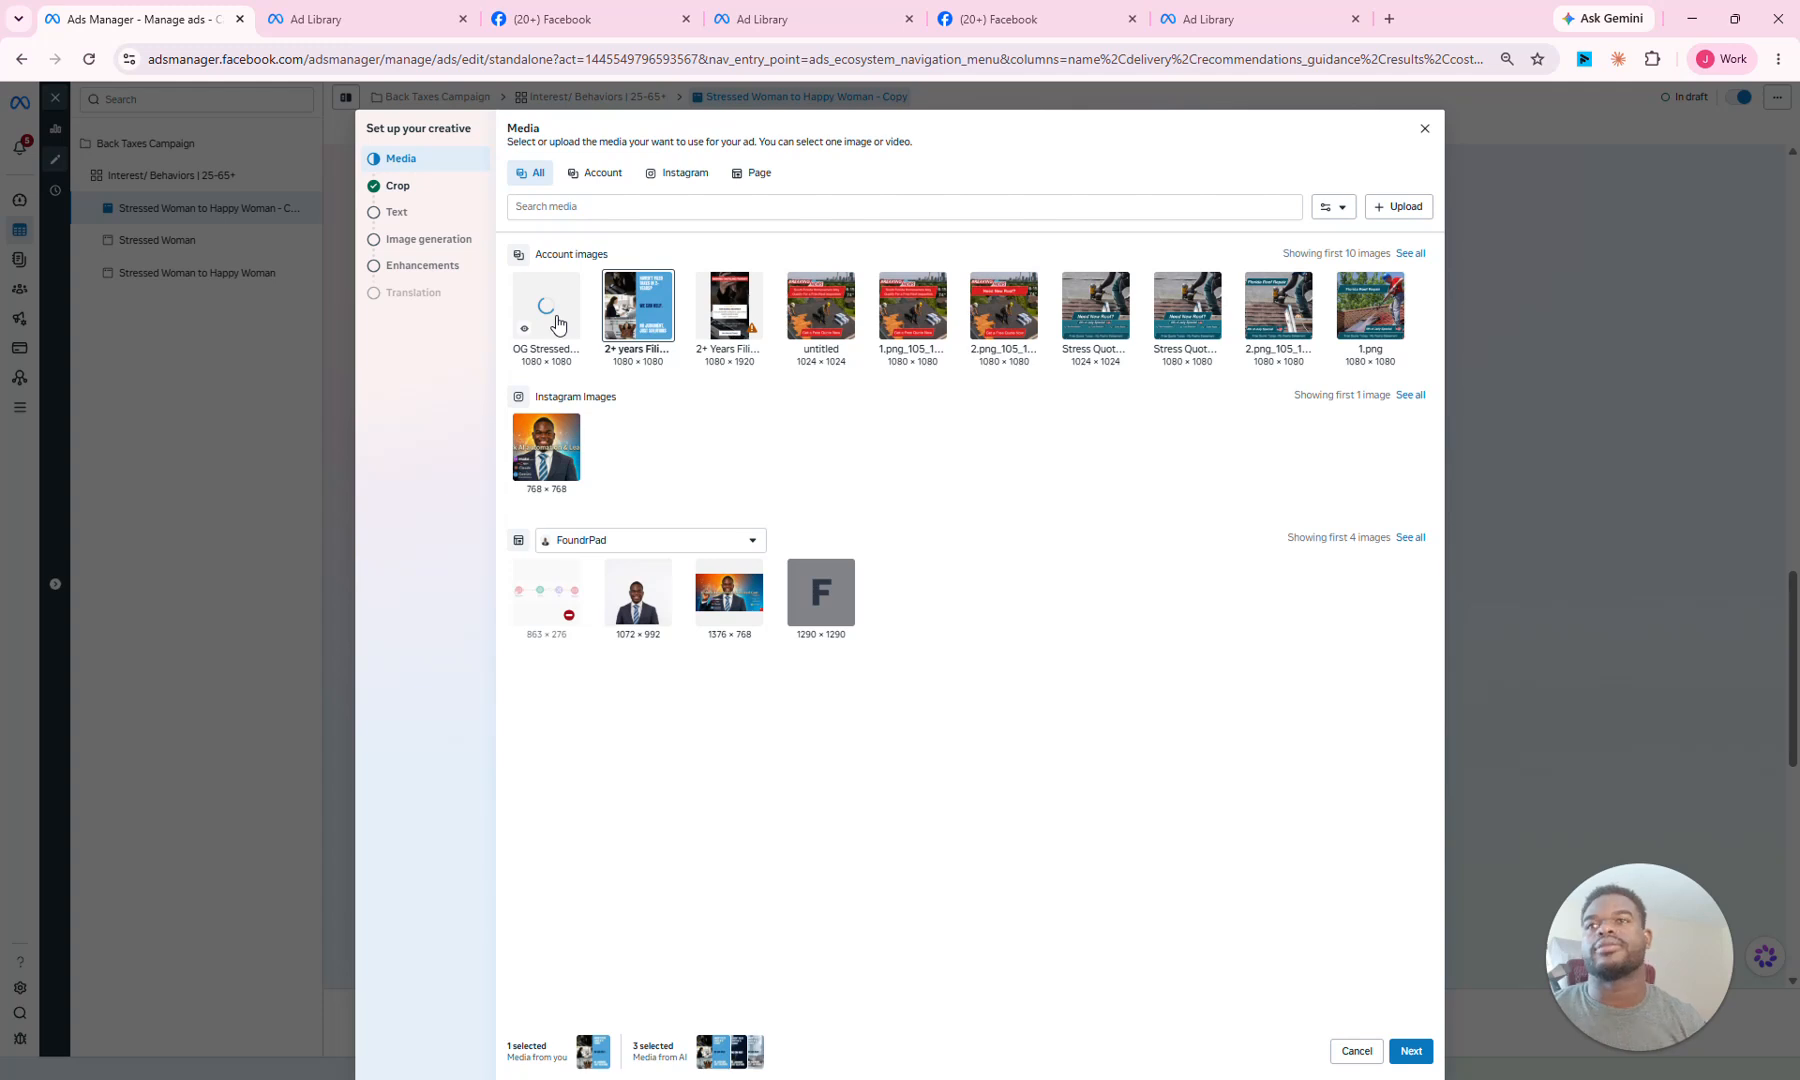
Step: Use the uploaded "OG Stressed for Back Taxes" image as the ad's media, with the Original crop for vertical and horizontal placements
{"action": "left_click", "coordinate": [556, 321]}
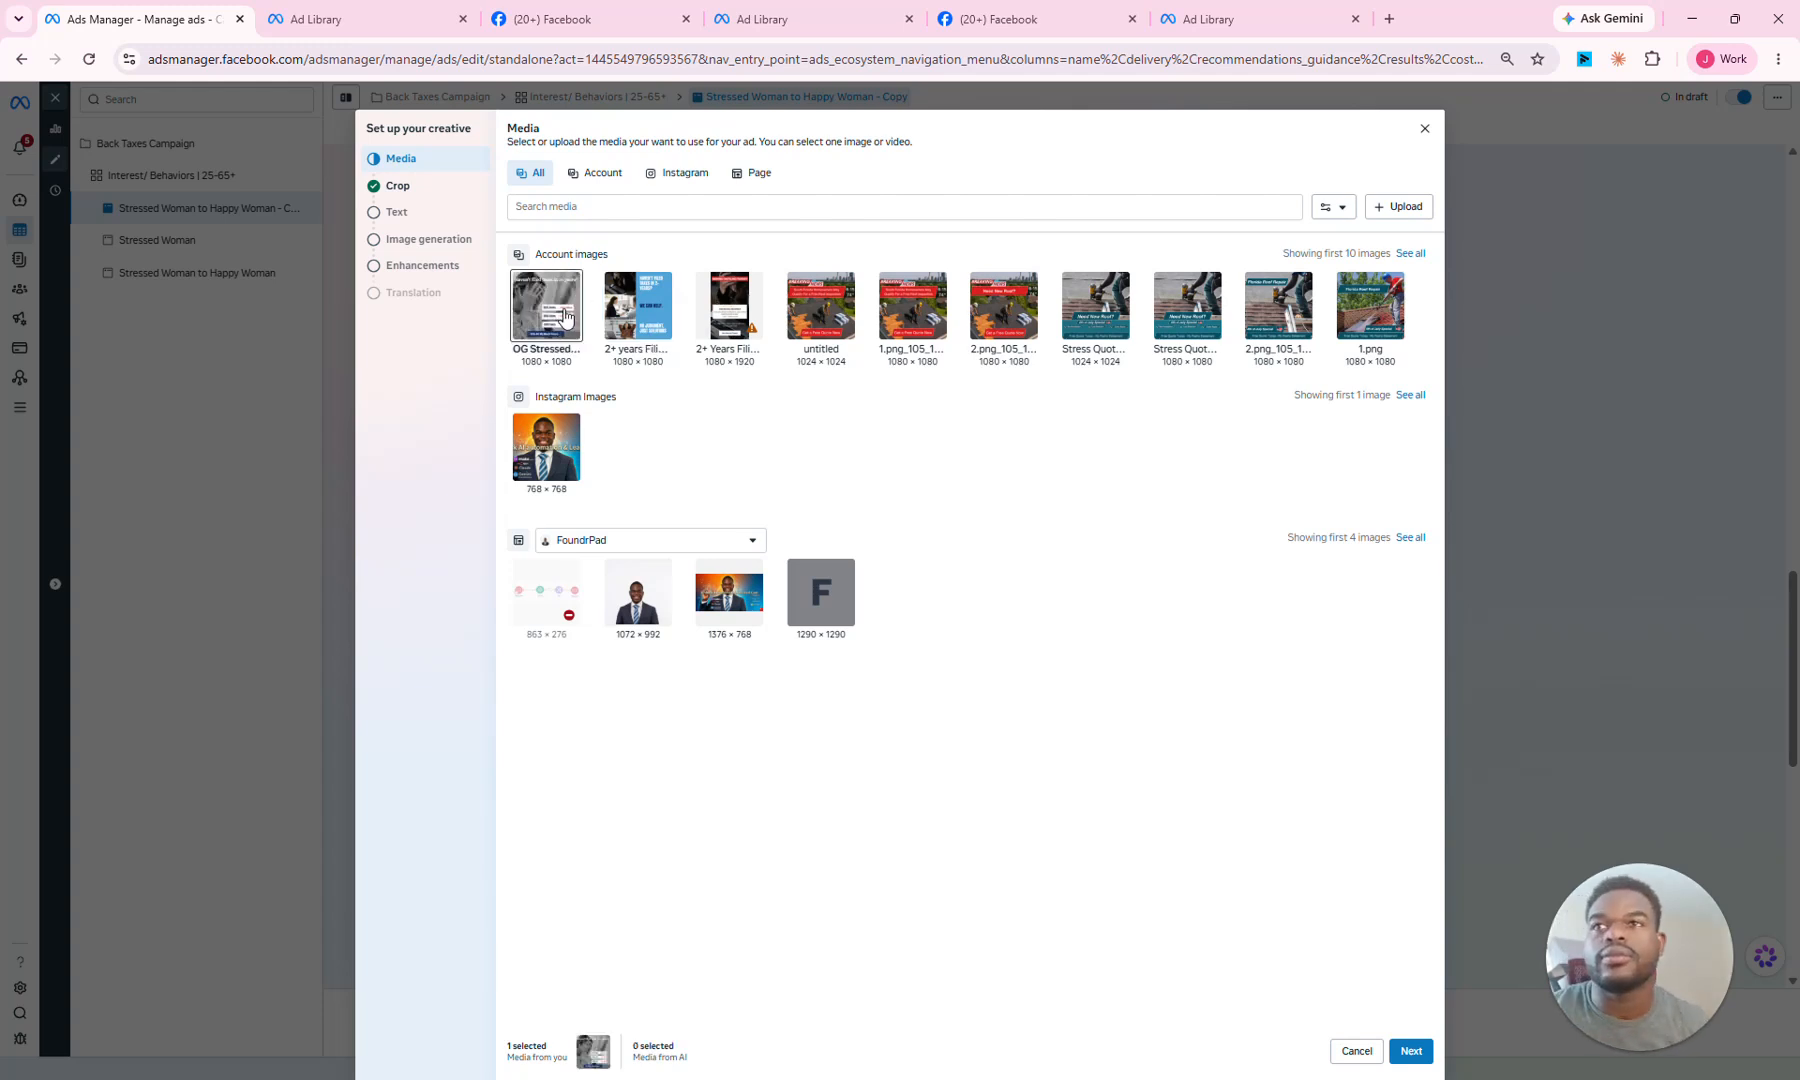
{"action": "left_click", "coordinate": [1421, 1052]}
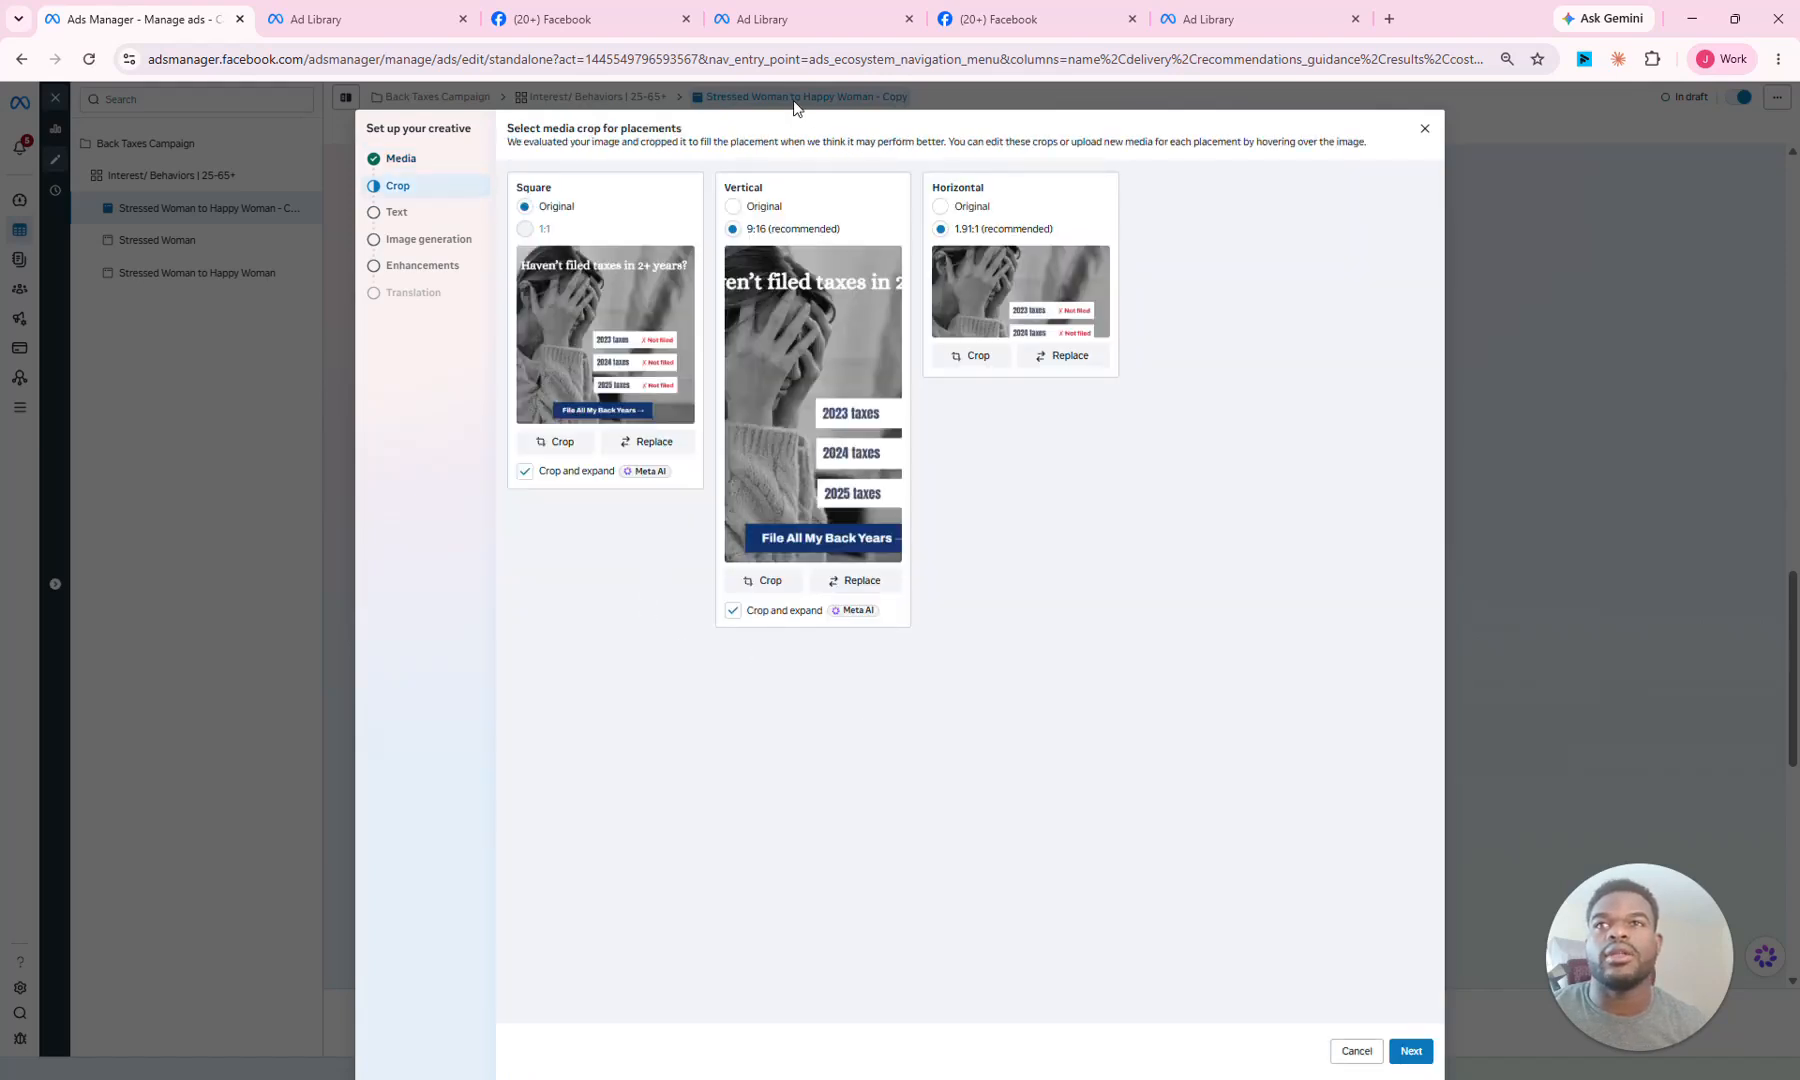
{"action": "left_click", "coordinate": [778, 207]}
{"action": "left_click", "coordinate": [940, 206]}
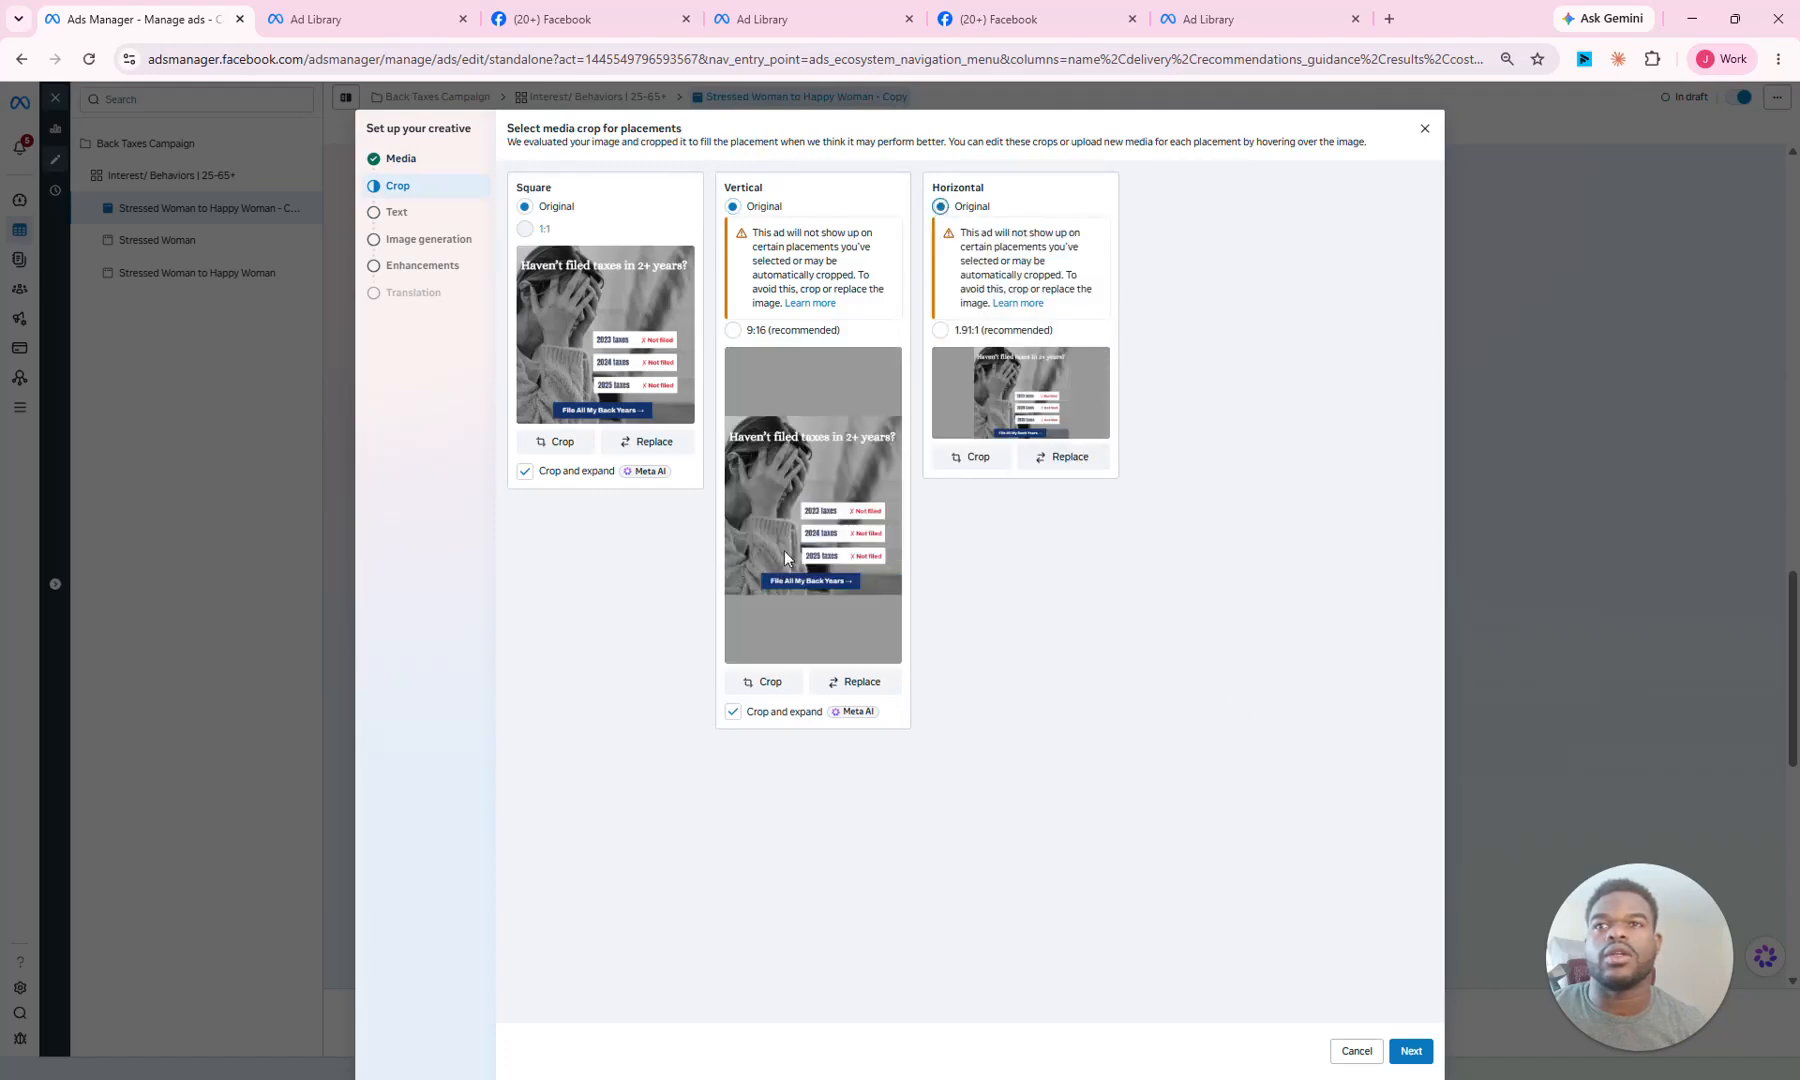
{"action": "left_click", "coordinate": [1411, 1052]}
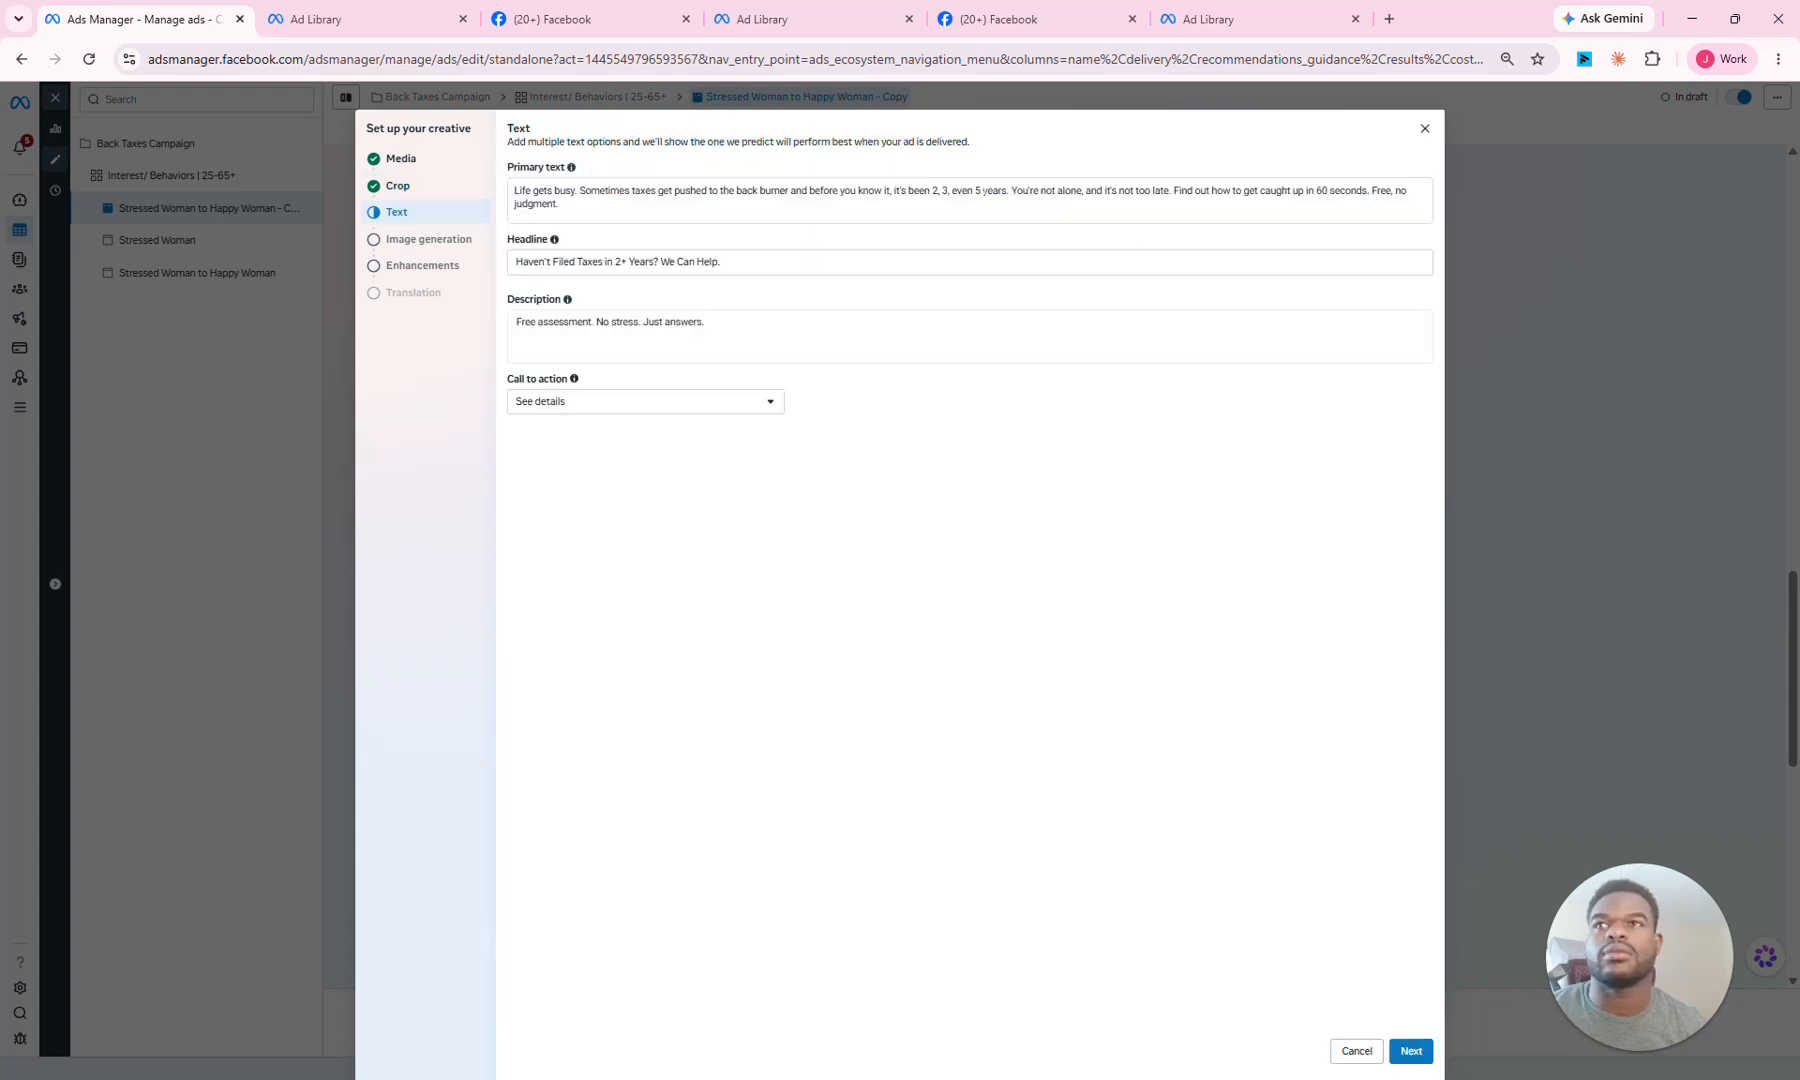
Step: Keep the ad's primary text, headline and description, and set the call to action to Learn more
{"action": "left_click", "coordinate": [516, 192]}
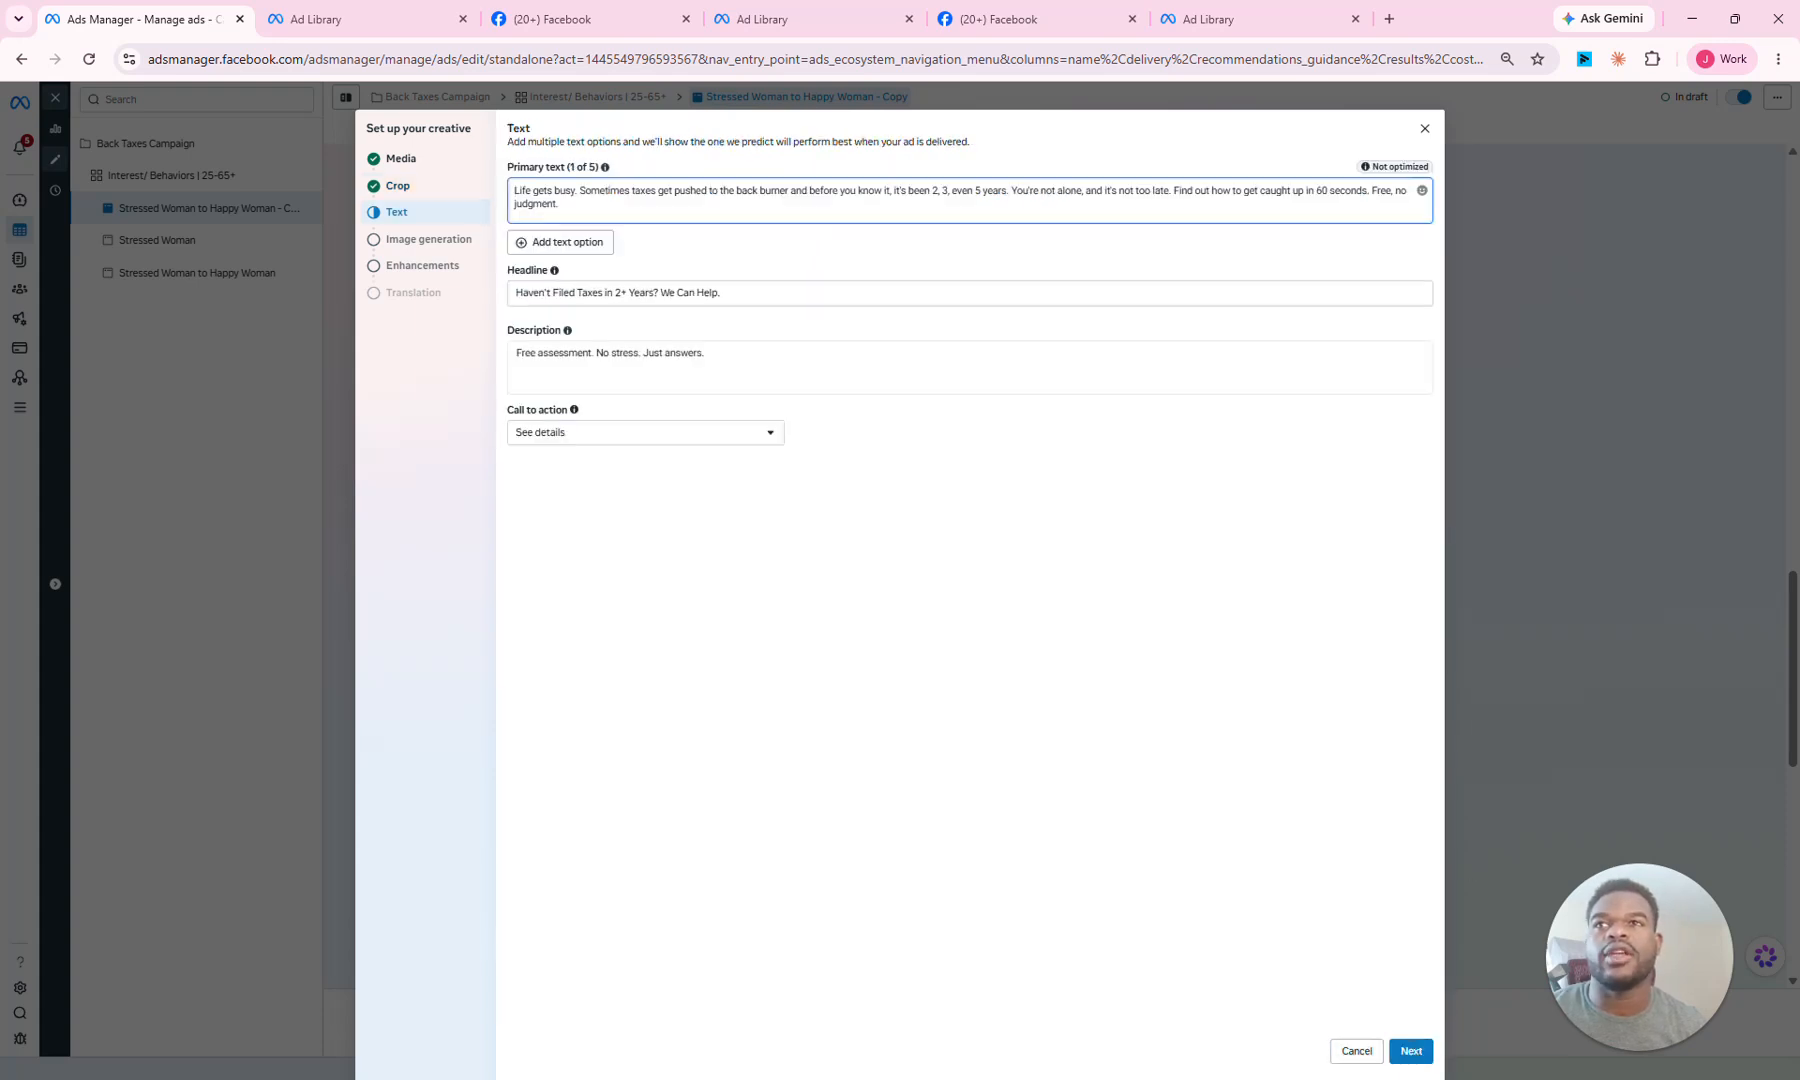
{"action": "left_click", "coordinate": [1411, 1051]}
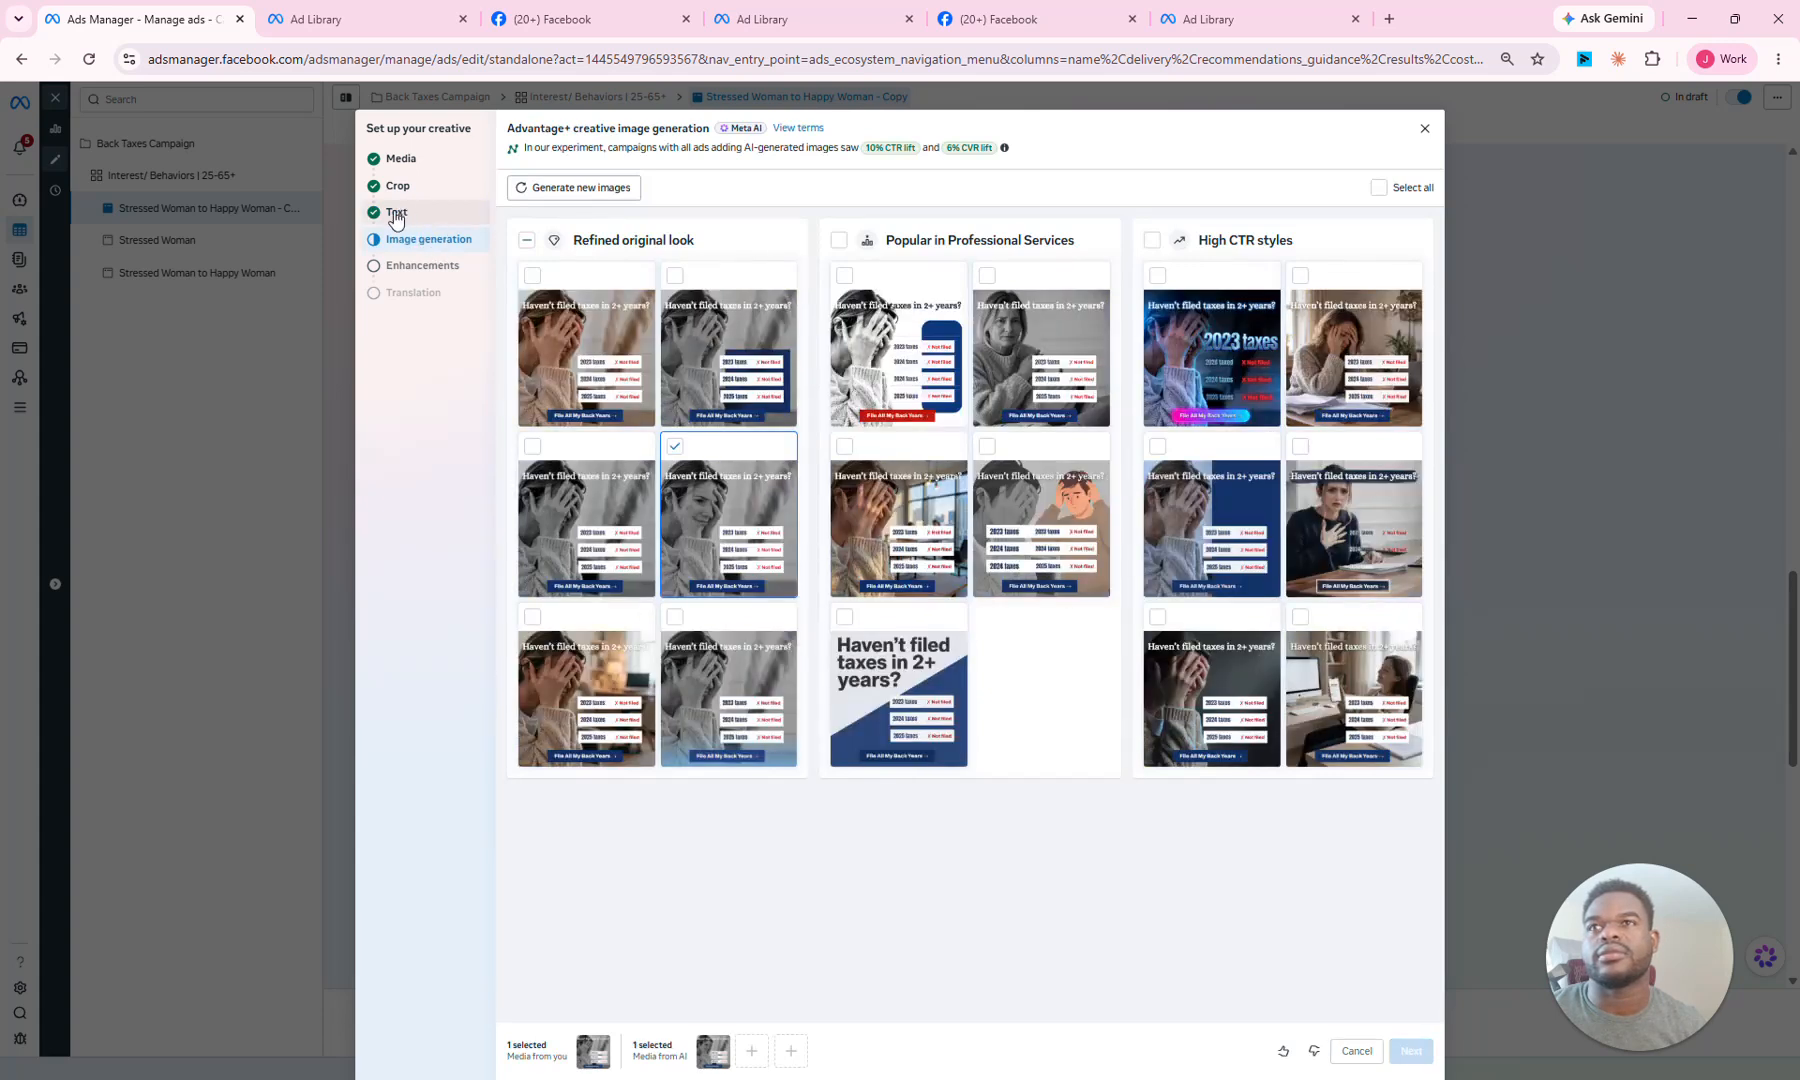
{"action": "left_click", "coordinate": [398, 214]}
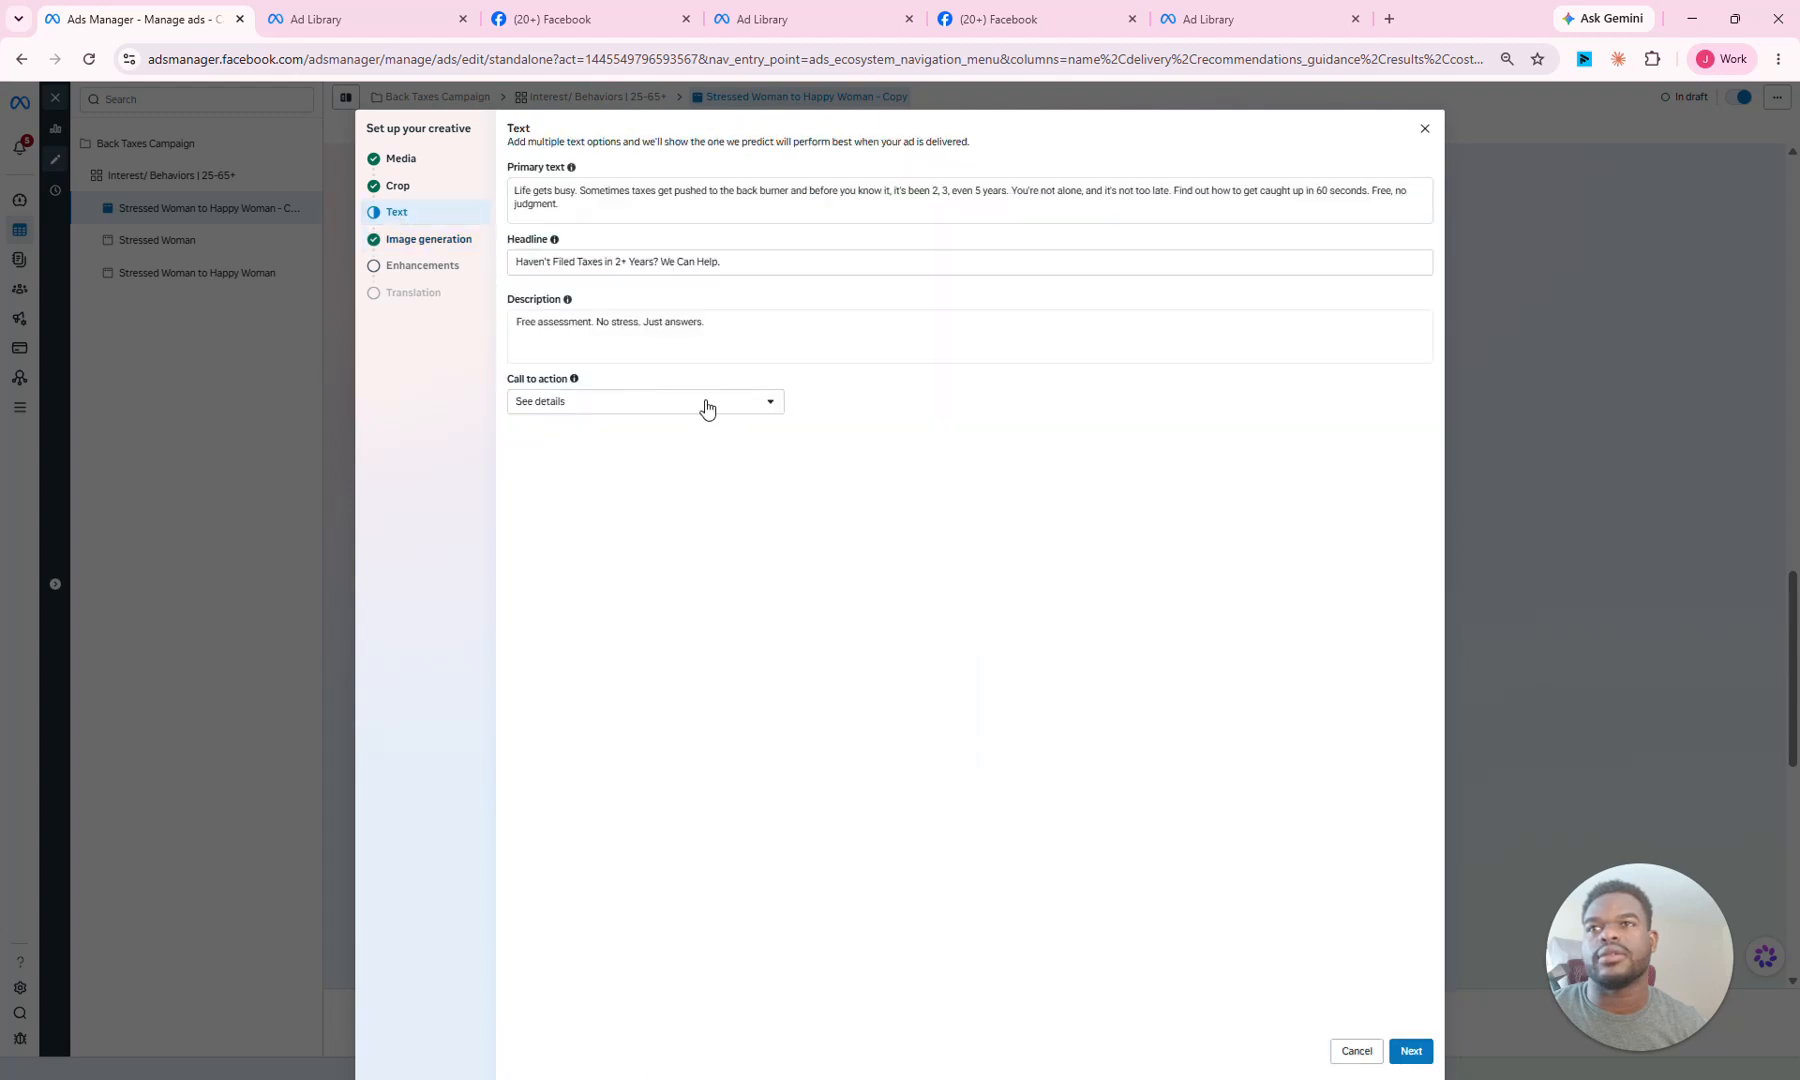
{"action": "left_click", "coordinate": [765, 405]}
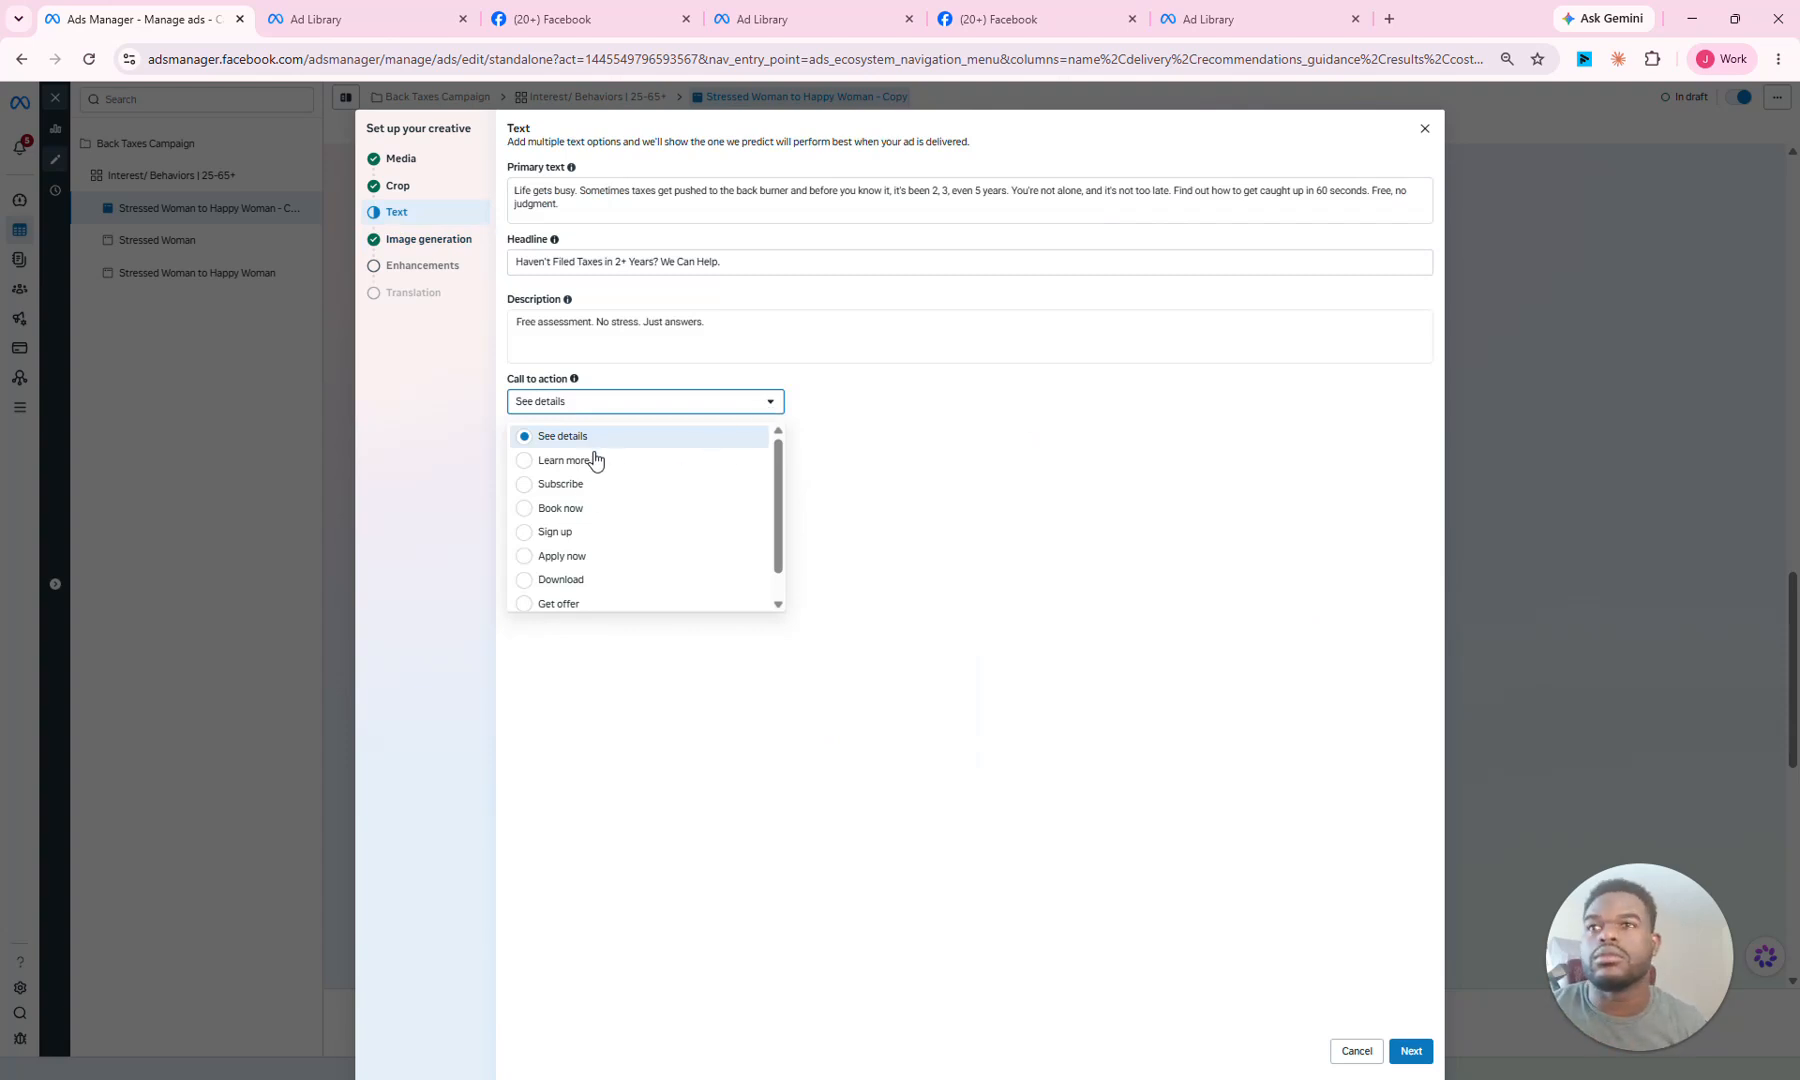
{"action": "left_click", "coordinate": [533, 462]}
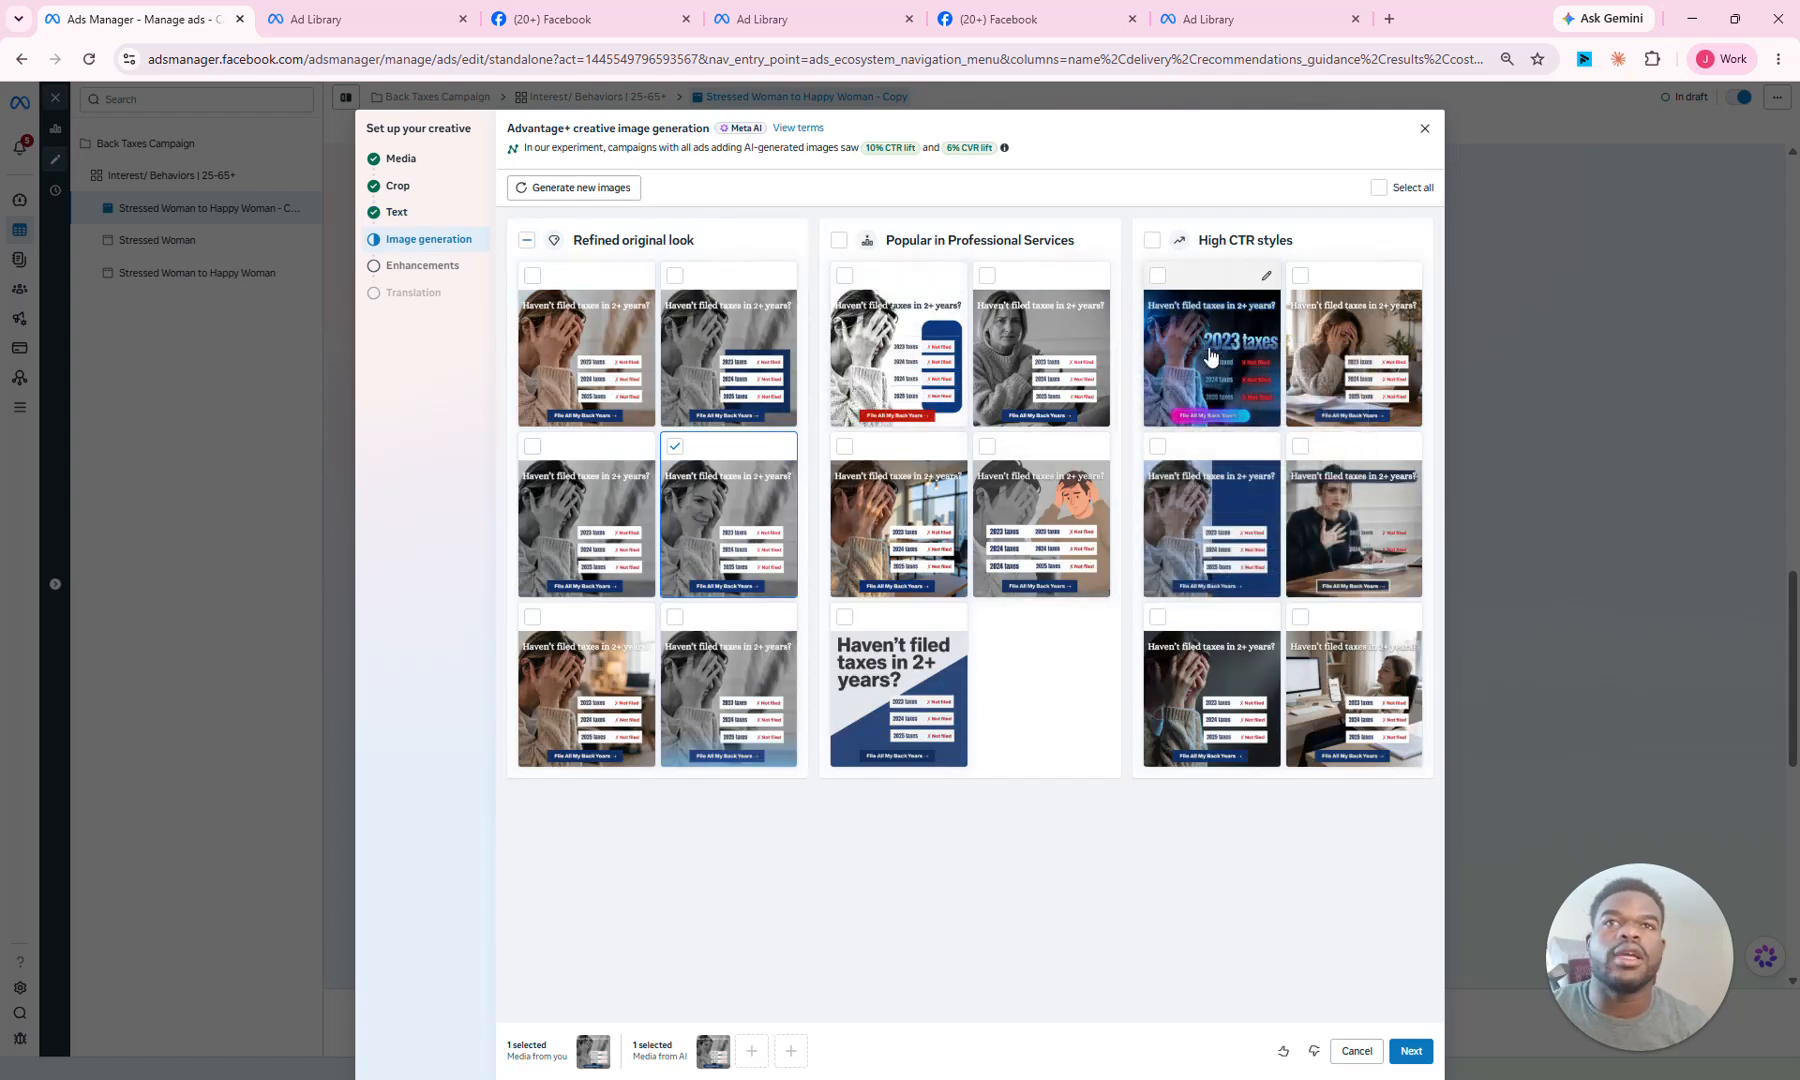
Step: Add the black-and-white AI image of the woman facing the camera from Popular in Professional Services to the ad's generated media
{"action": "mouse_move", "coordinate": [566, 358]}
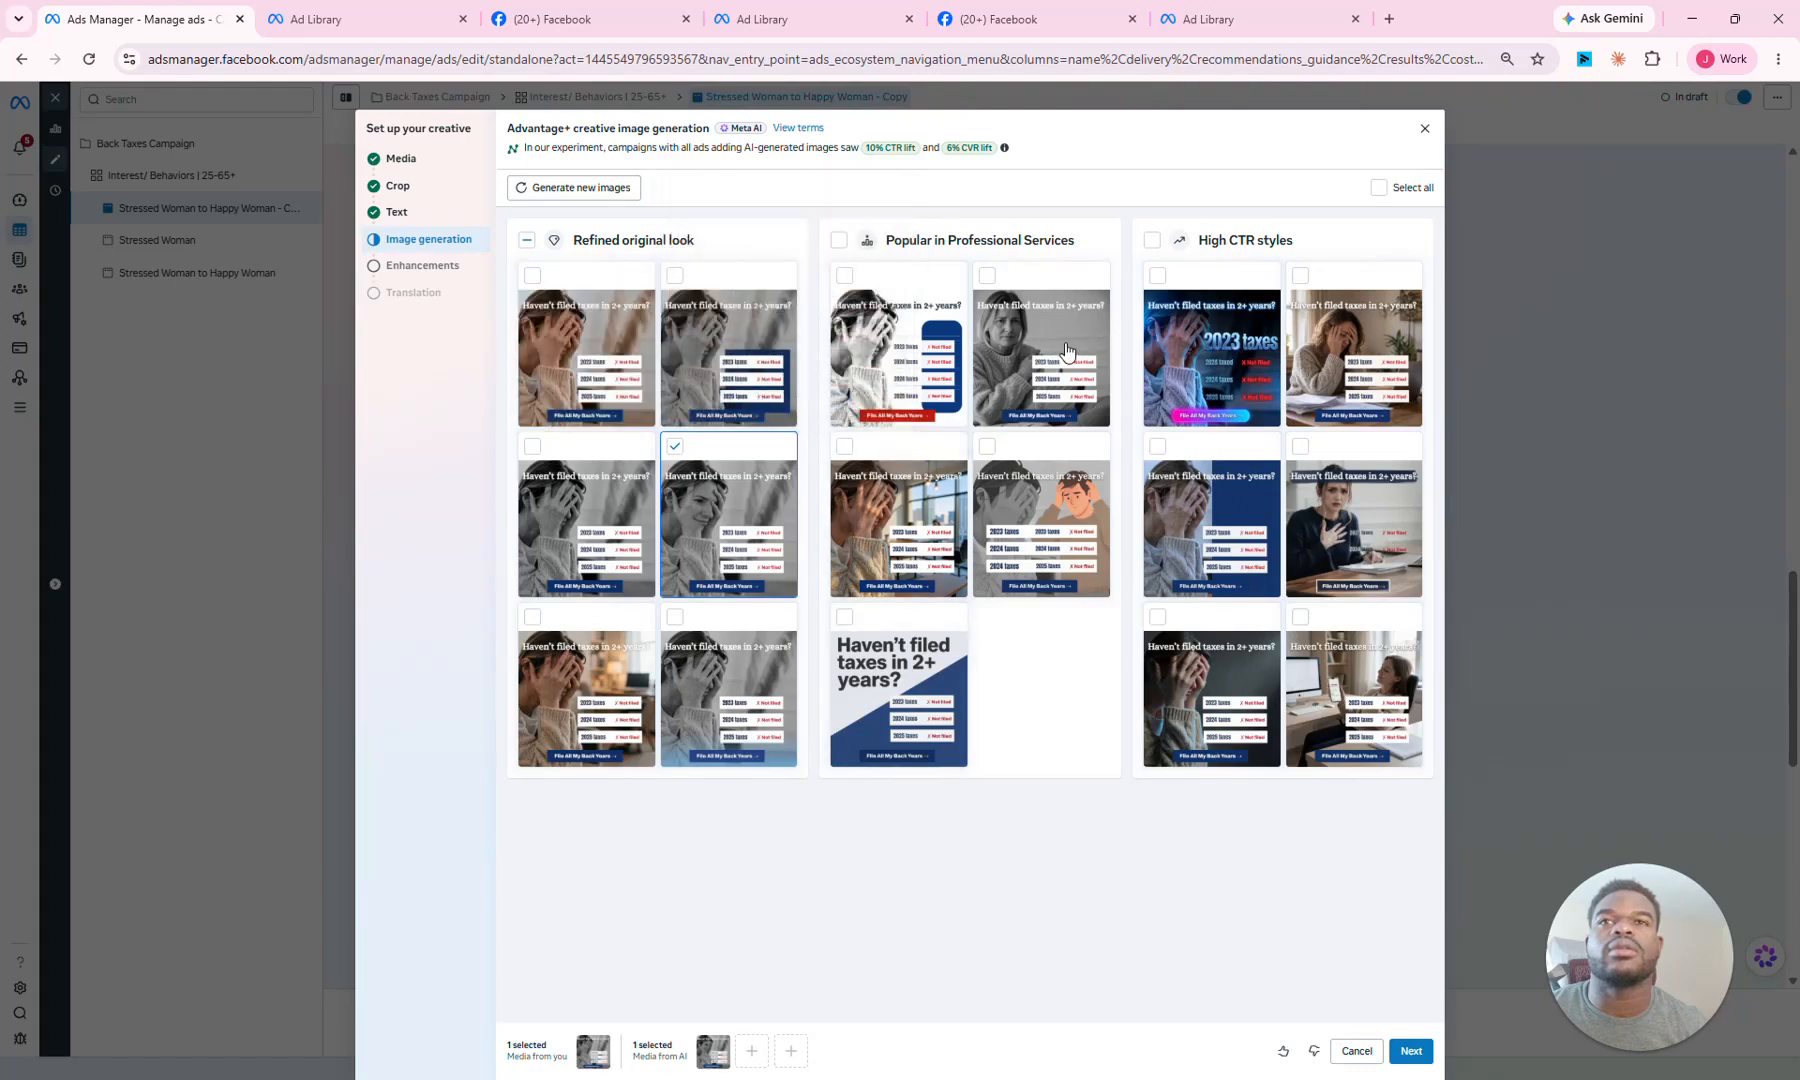
{"action": "mouse_move", "coordinate": [1067, 350]}
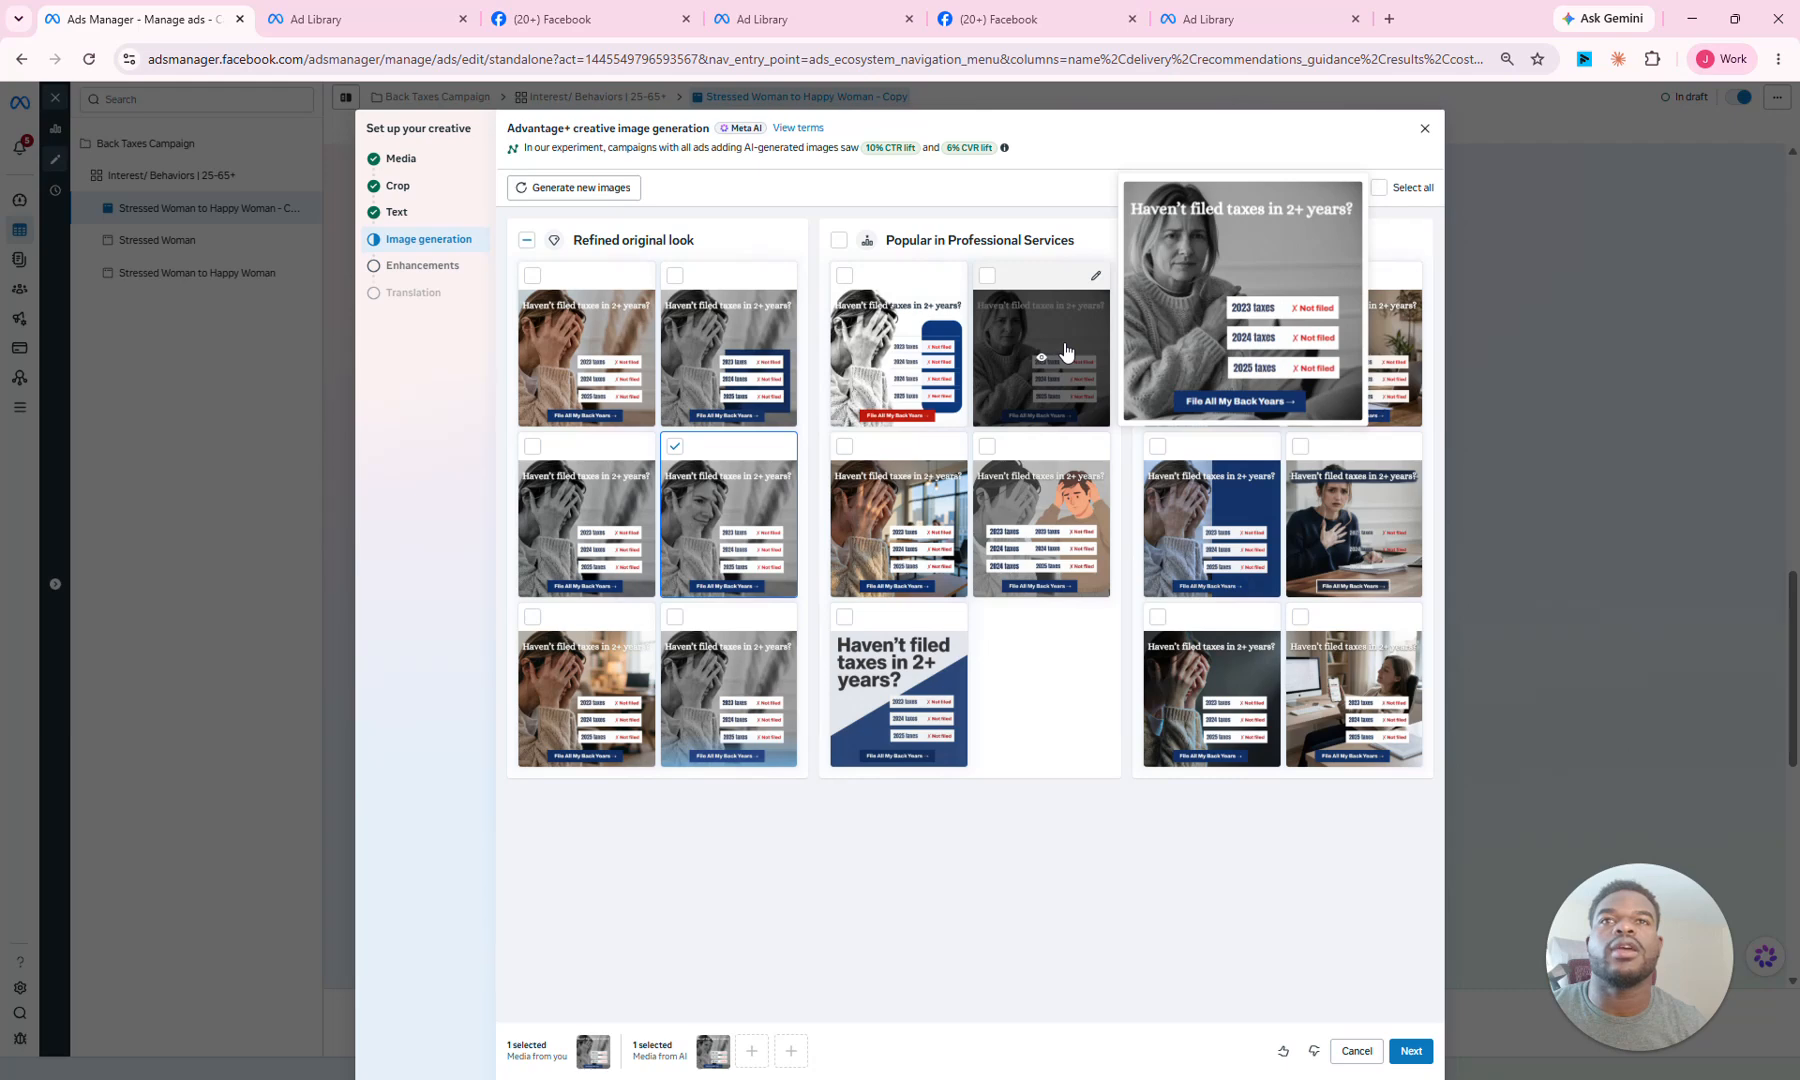
{"action": "mouse_move", "coordinate": [856, 325]}
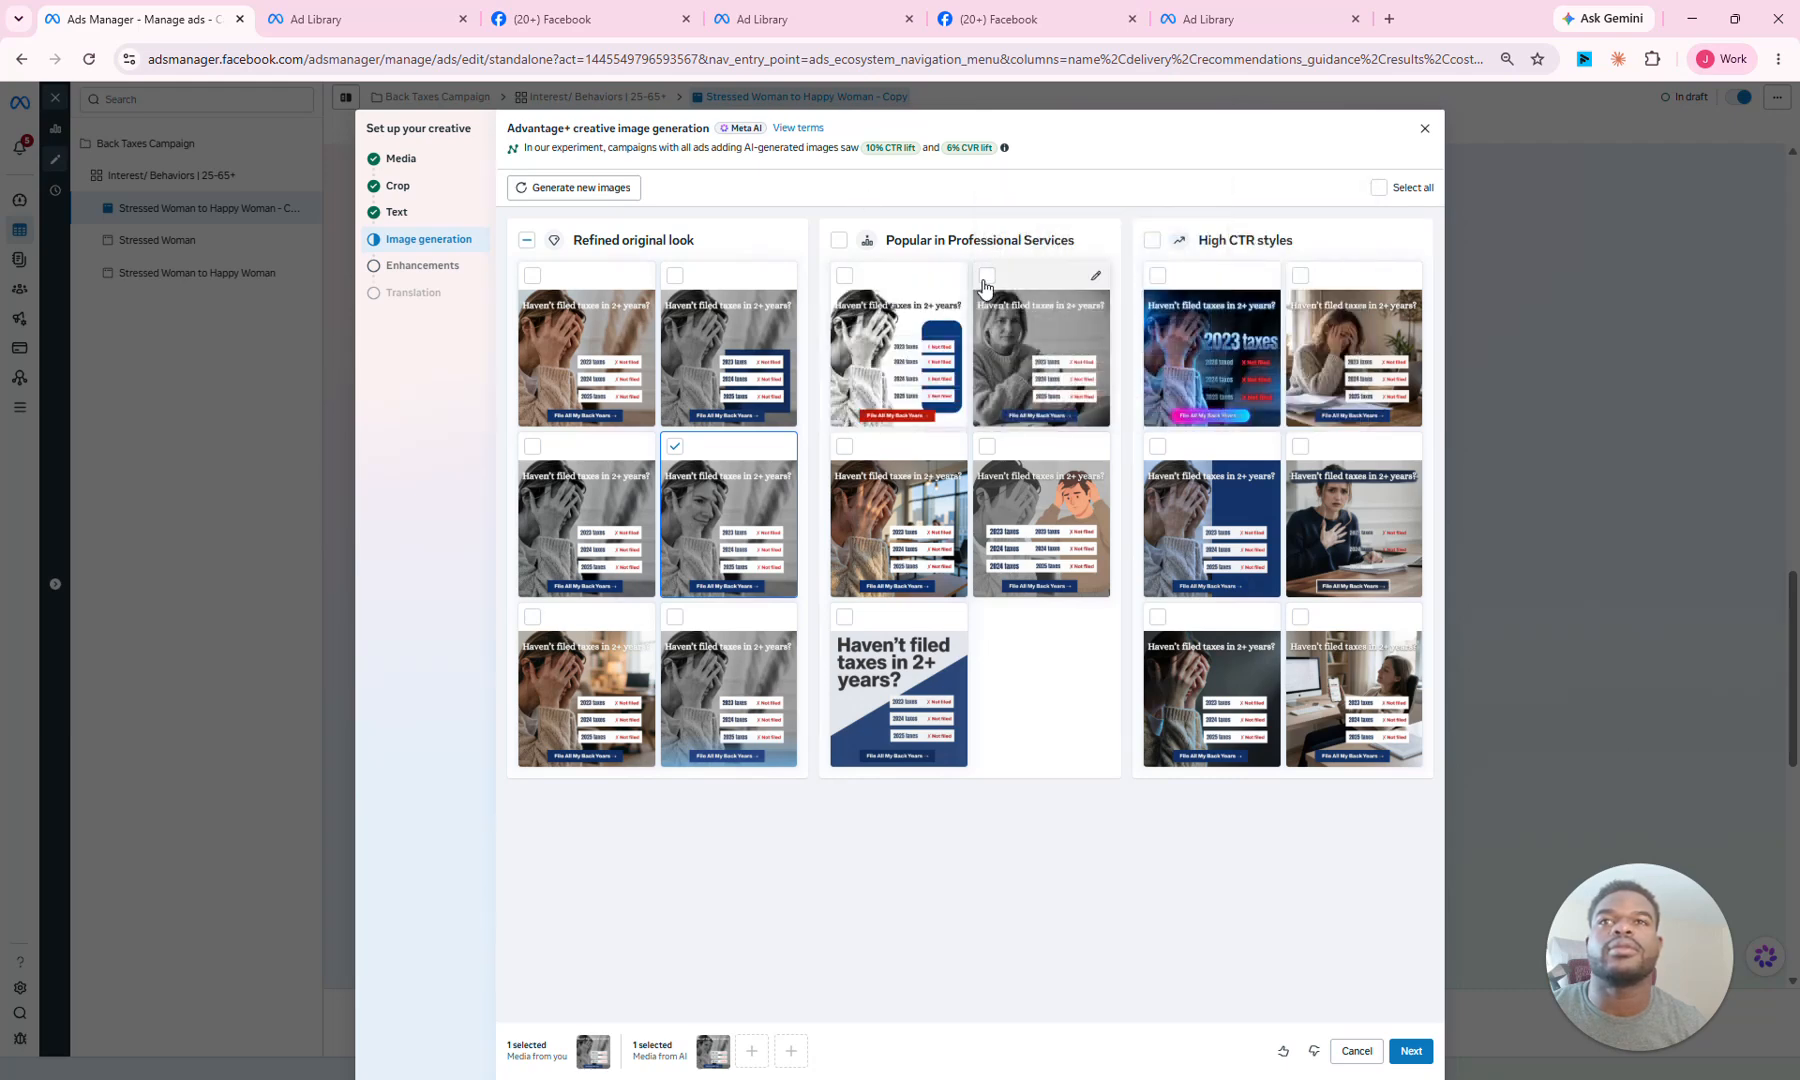
{"action": "left_click", "coordinate": [987, 277]}
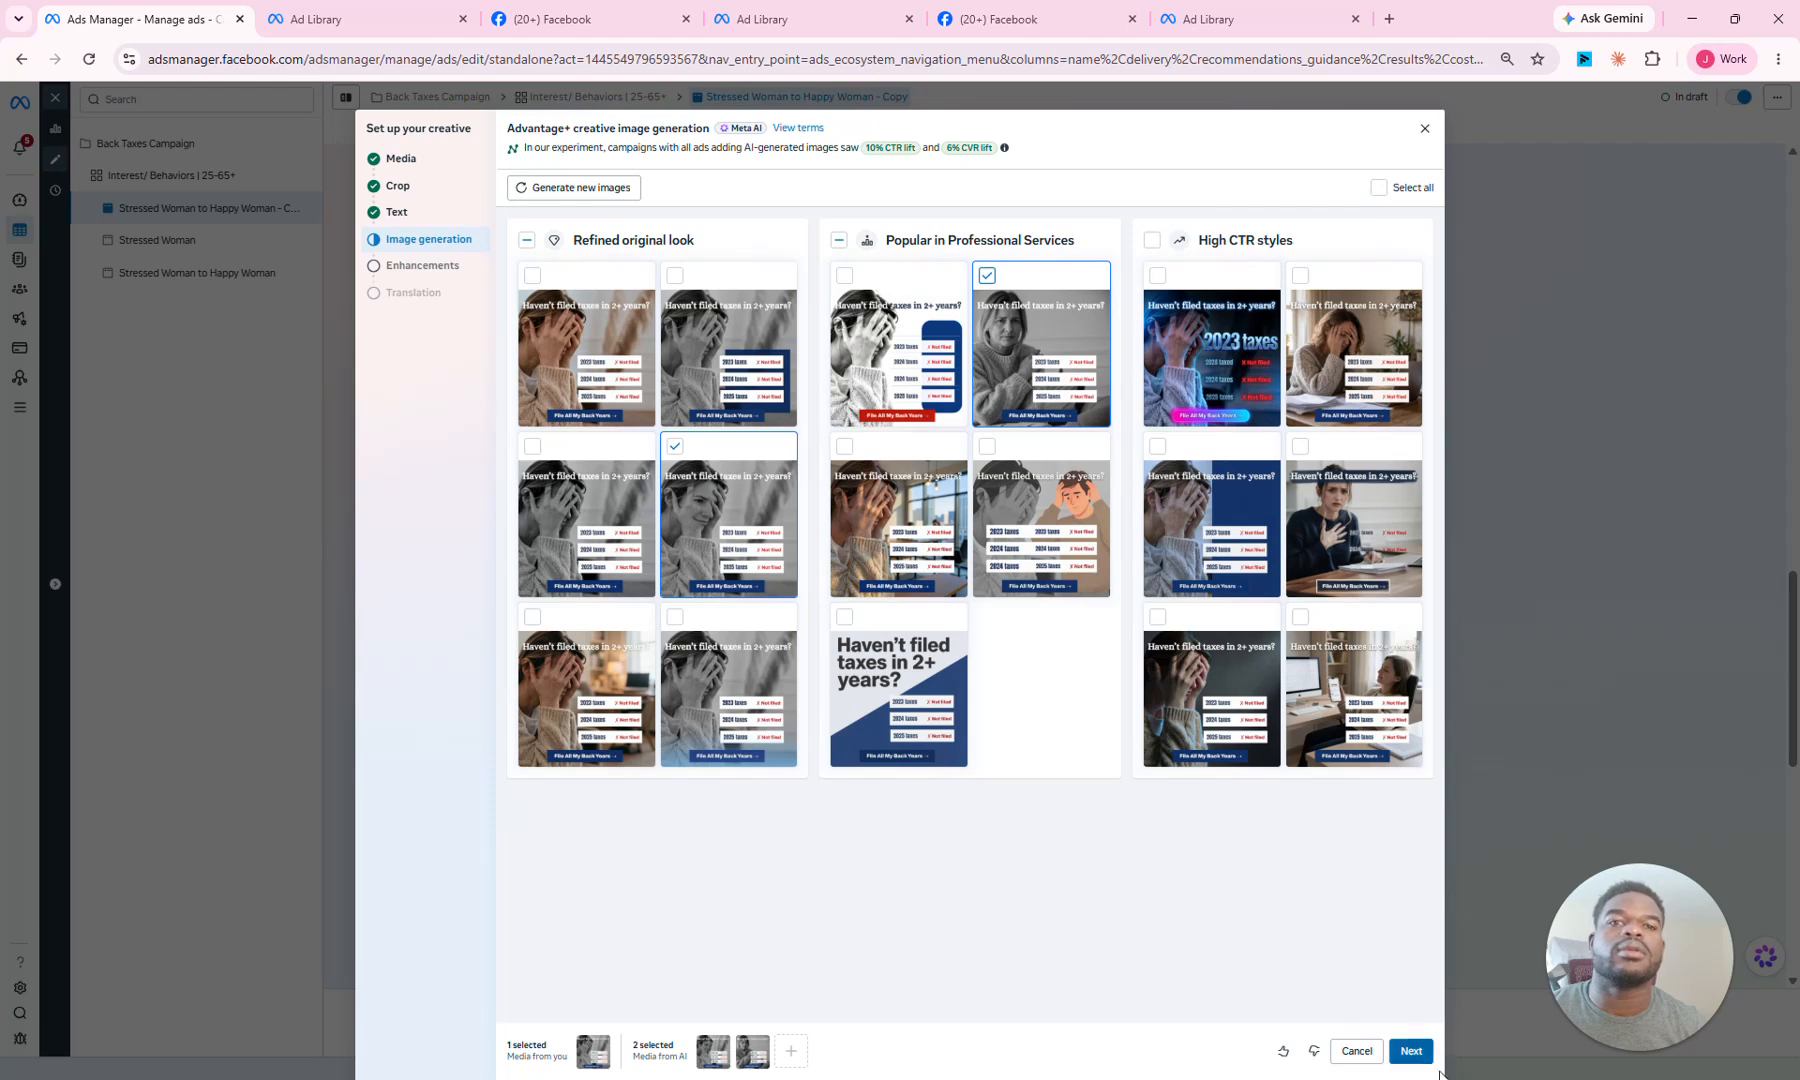
{"action": "left_click", "coordinate": [1411, 1051]}
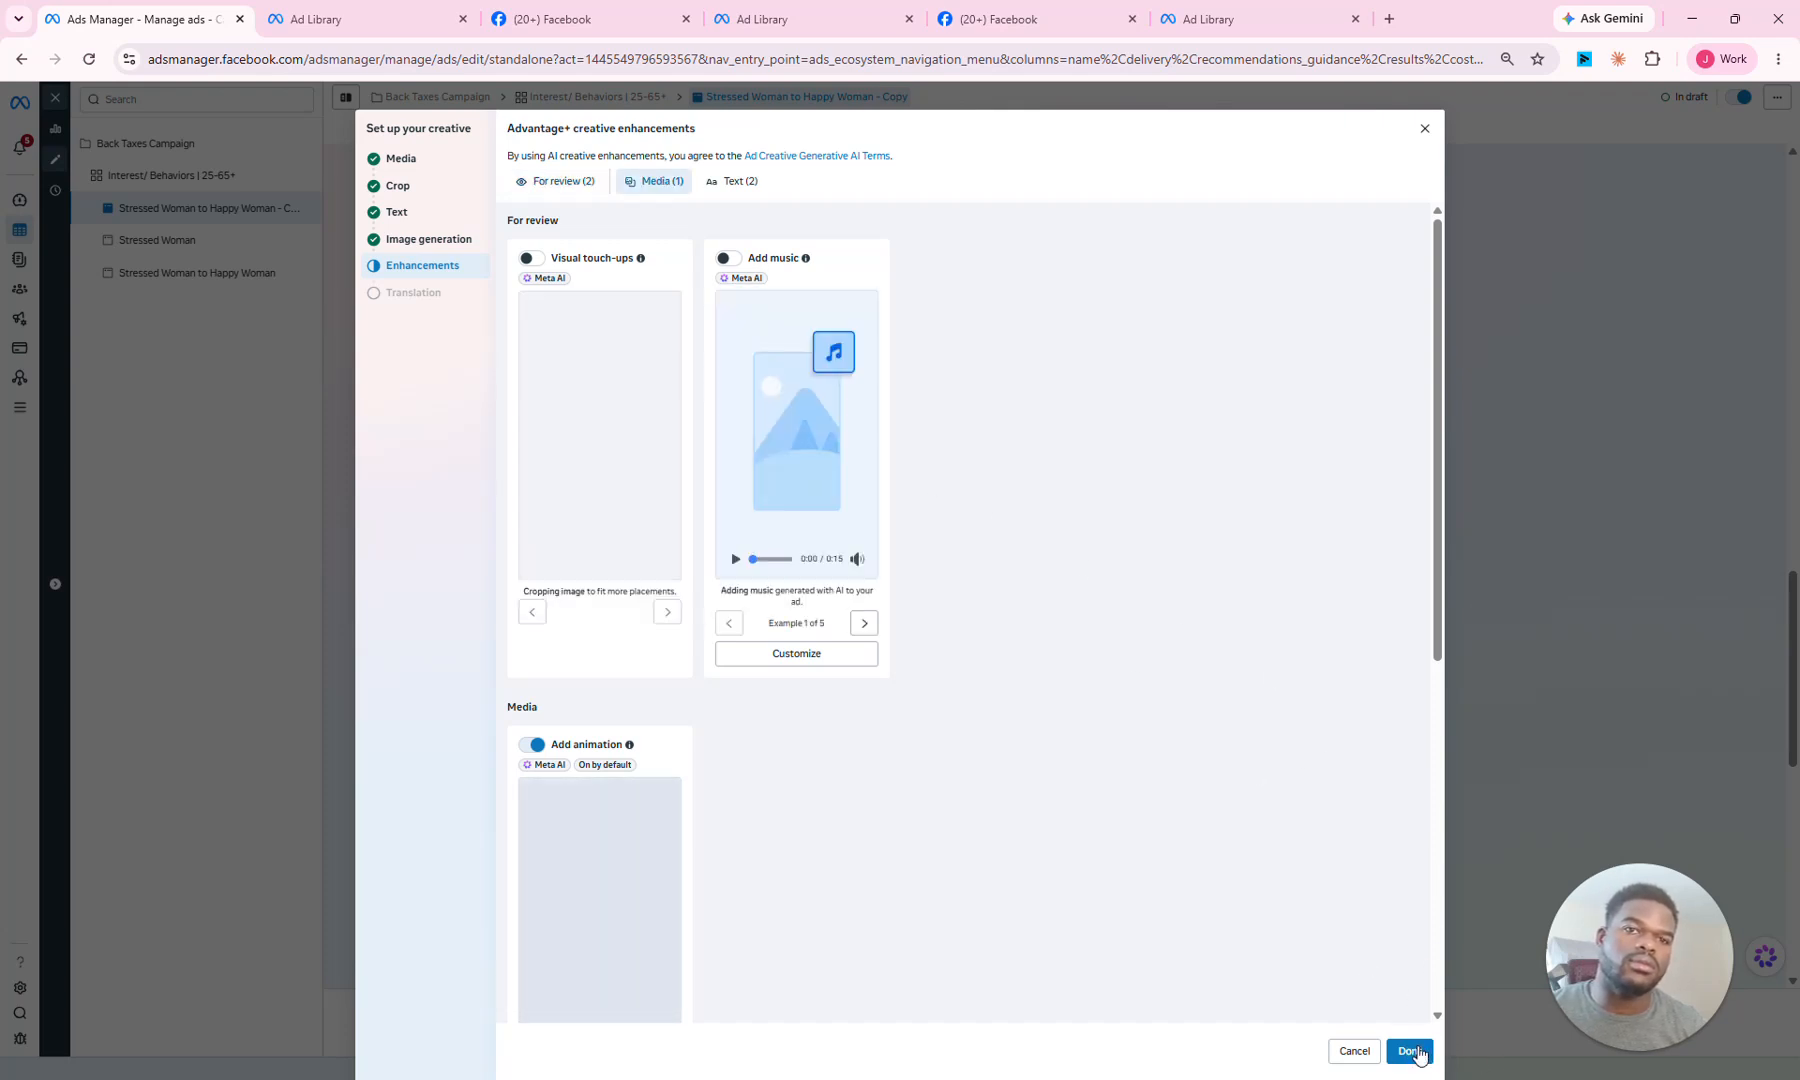
Step: Check the Advantage+ creative enhancements for media and text, keep their default settings and finish the creative setup
{"action": "left_click", "coordinate": [1409, 1058]}
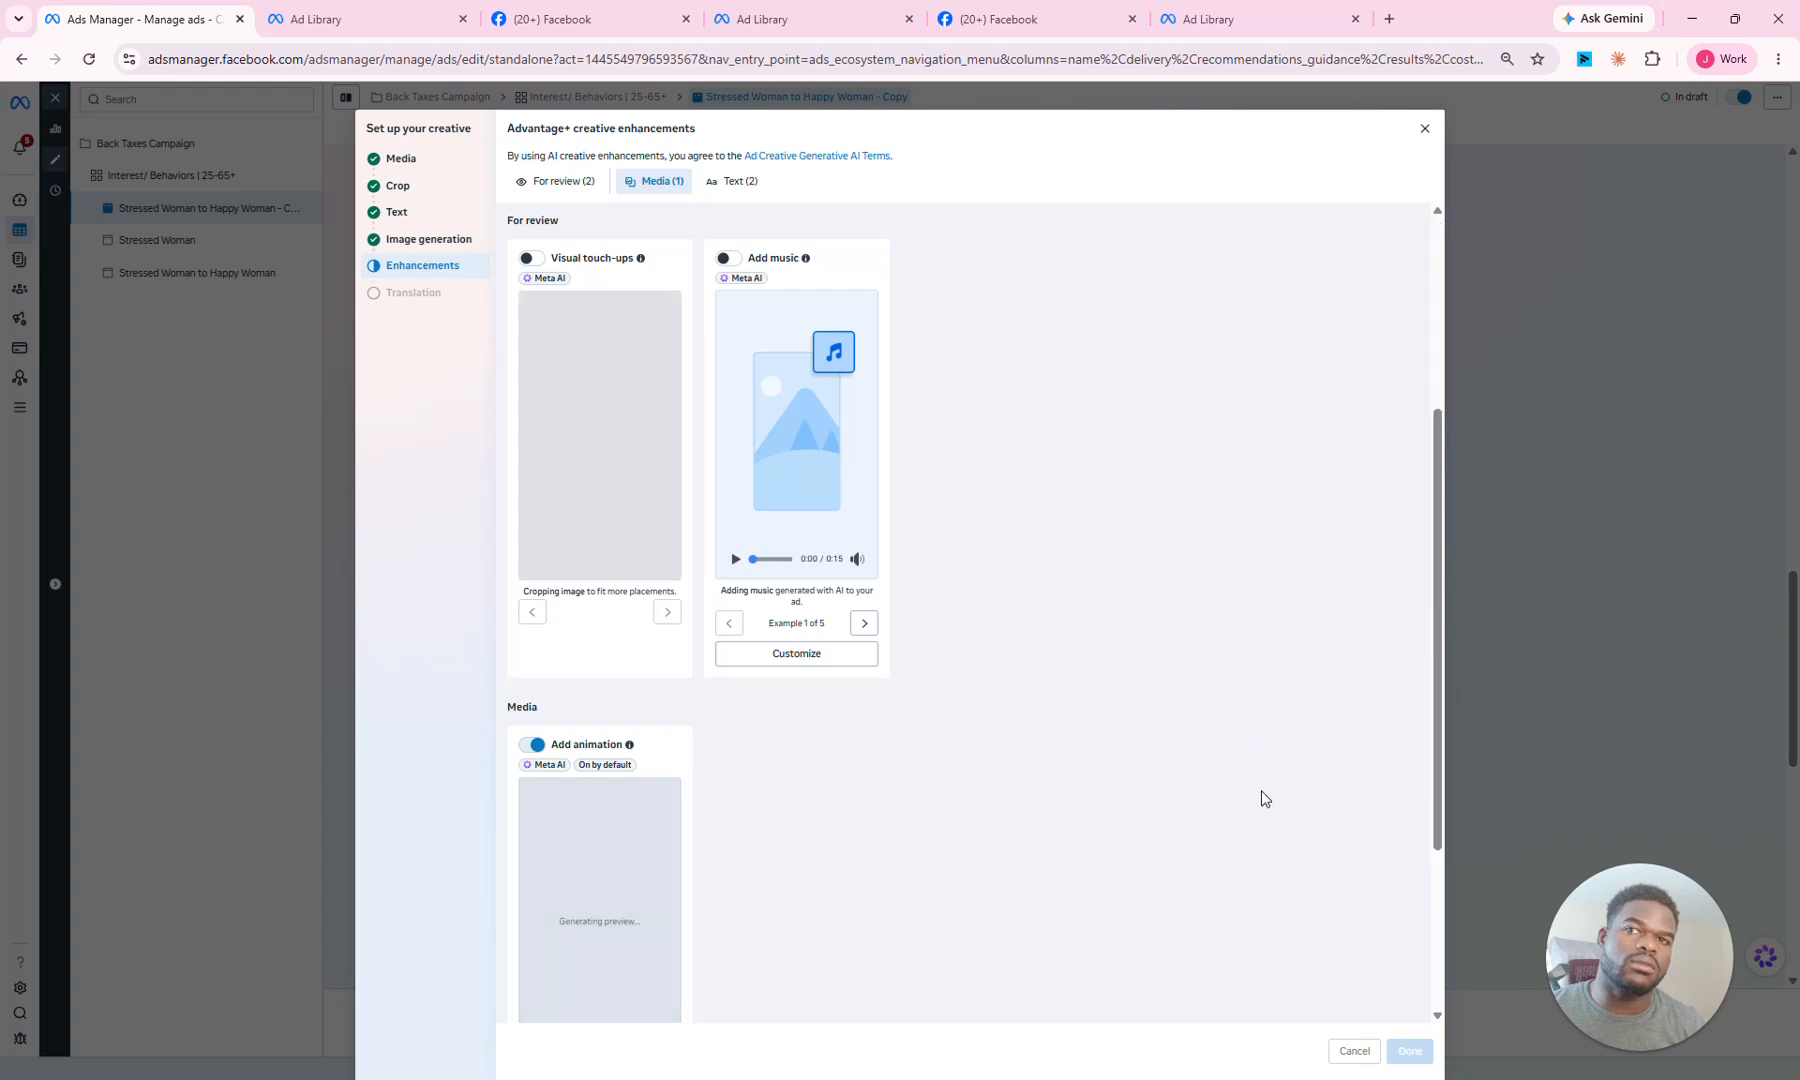
{"action": "scroll", "coordinate": [1265, 798], "scroll_direction": "down", "scroll_amount": 6}
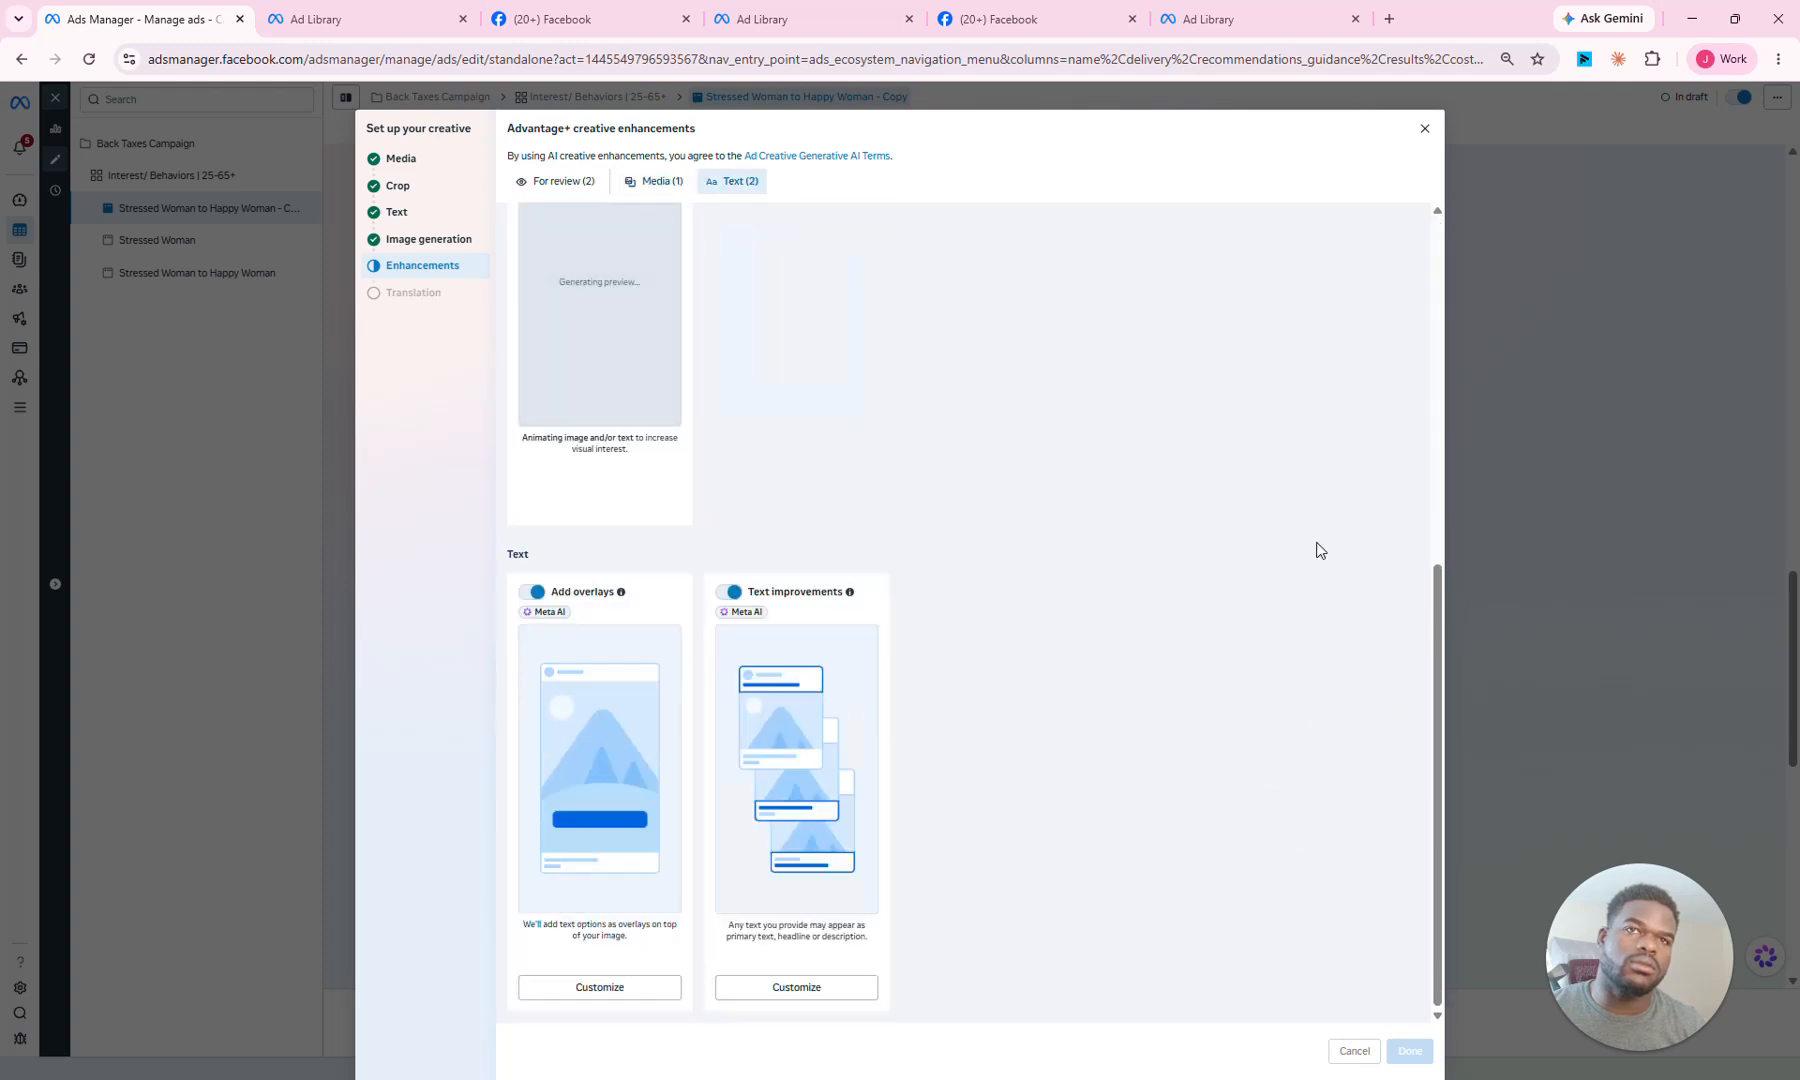
{"action": "scroll", "coordinate": [1309, 437], "scroll_direction": "up", "scroll_amount": 7}
{"action": "scroll", "coordinate": [1309, 436], "scroll_direction": "down", "scroll_amount": 6}
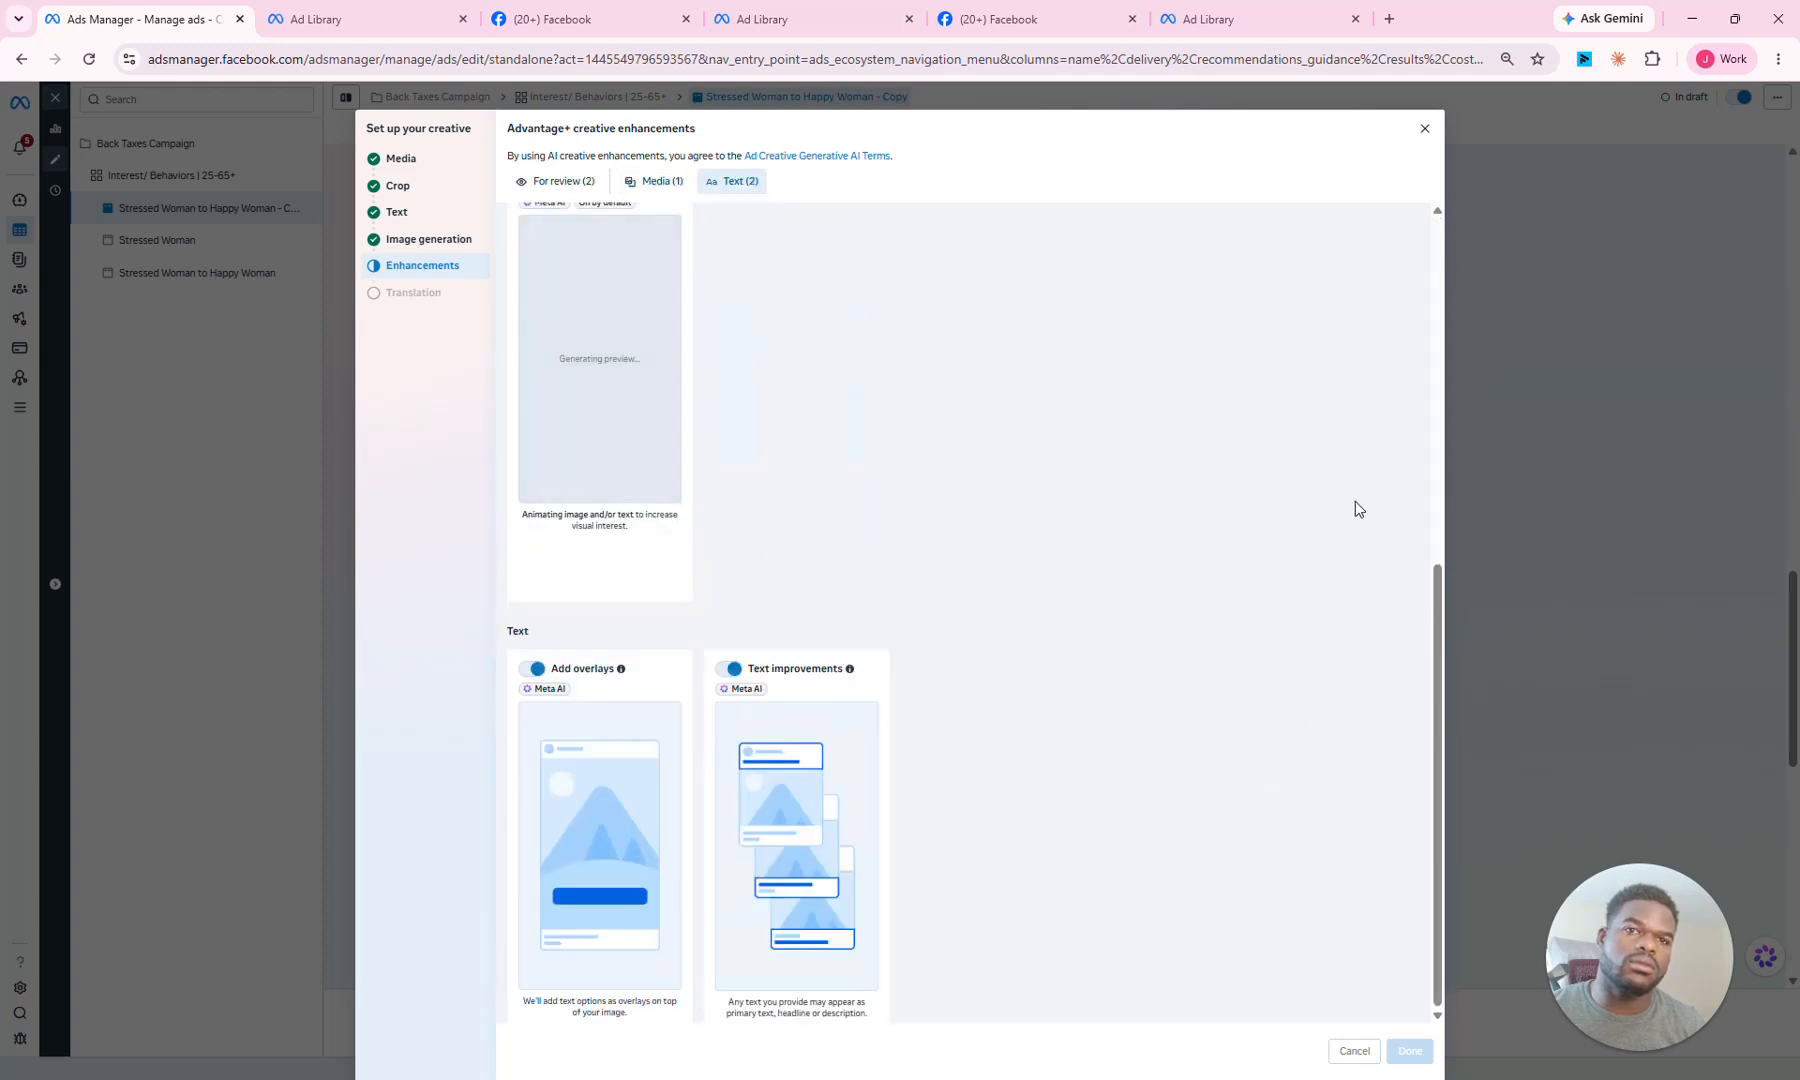
{"action": "scroll", "coordinate": [1340, 492], "scroll_direction": "down", "scroll_amount": 1}
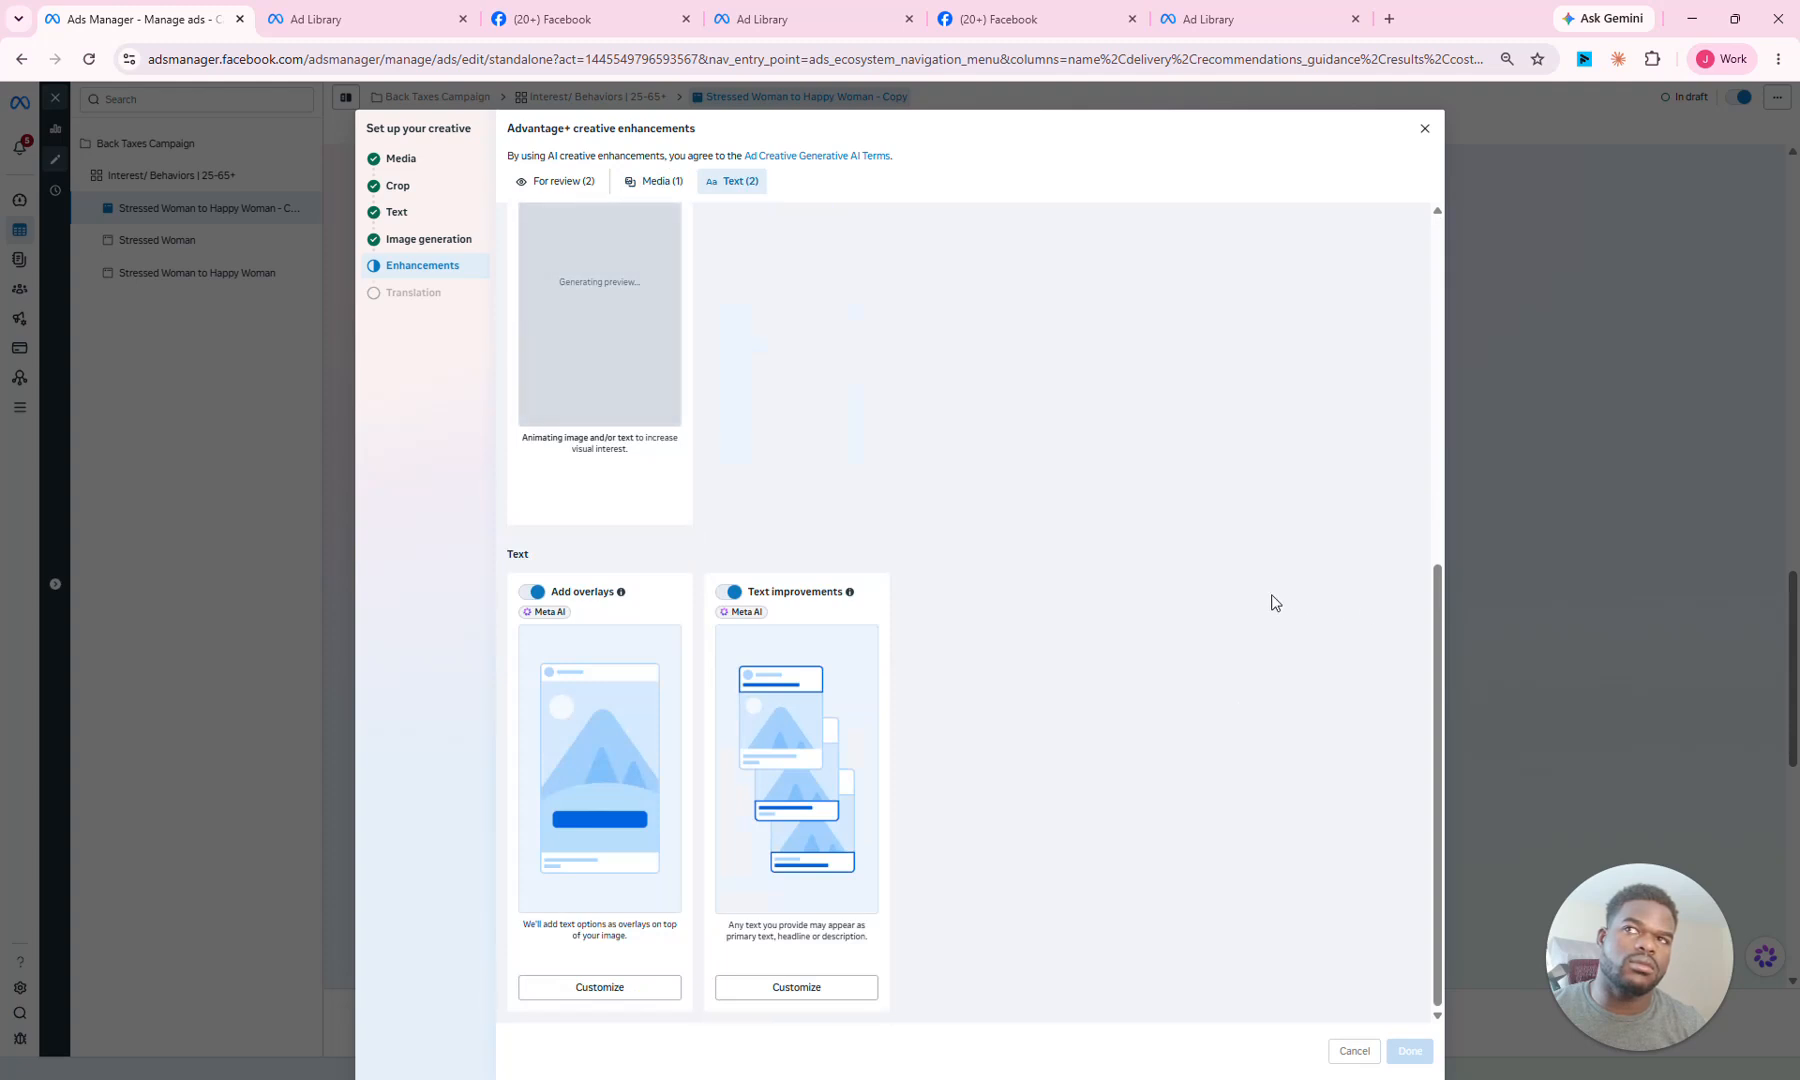
{"action": "left_click", "coordinate": [1410, 1050]}
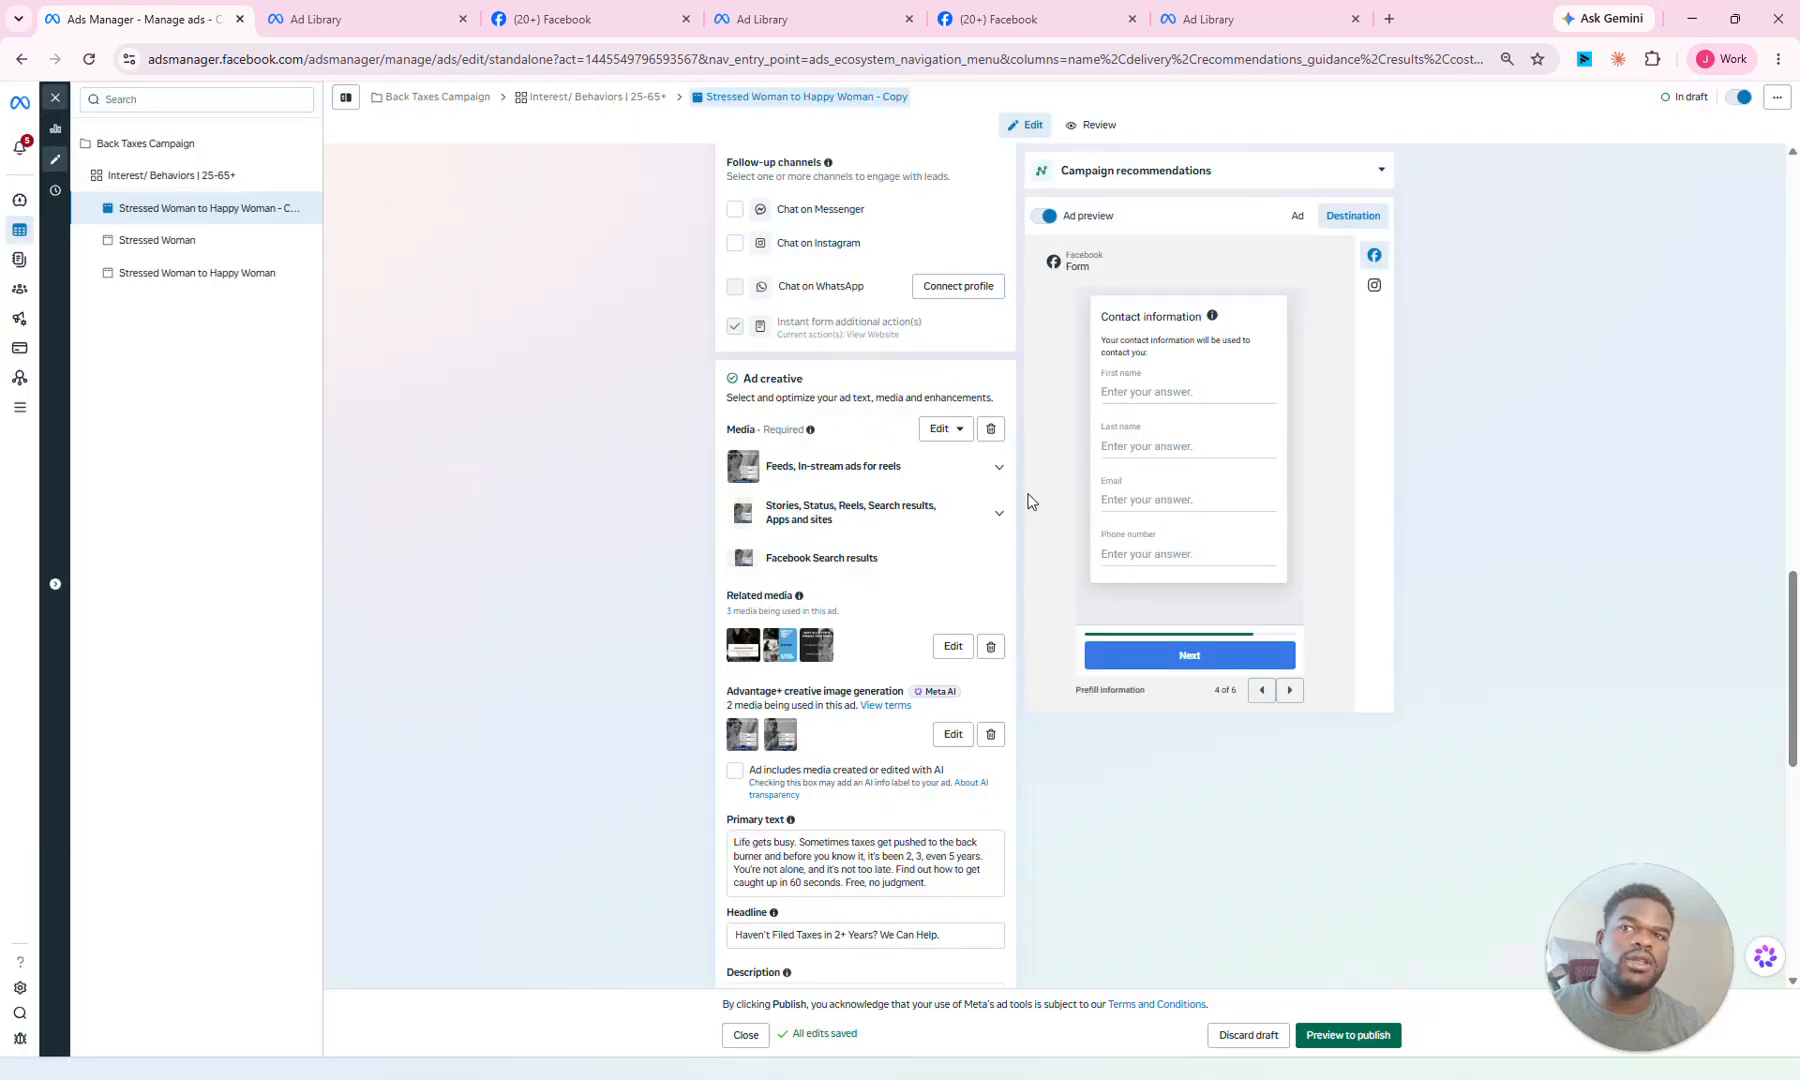
Step: Rename the duplicated ad as "OG Stressed Woman"
{"action": "scroll", "coordinate": [877, 517], "scroll_direction": "up", "scroll_amount": 15}
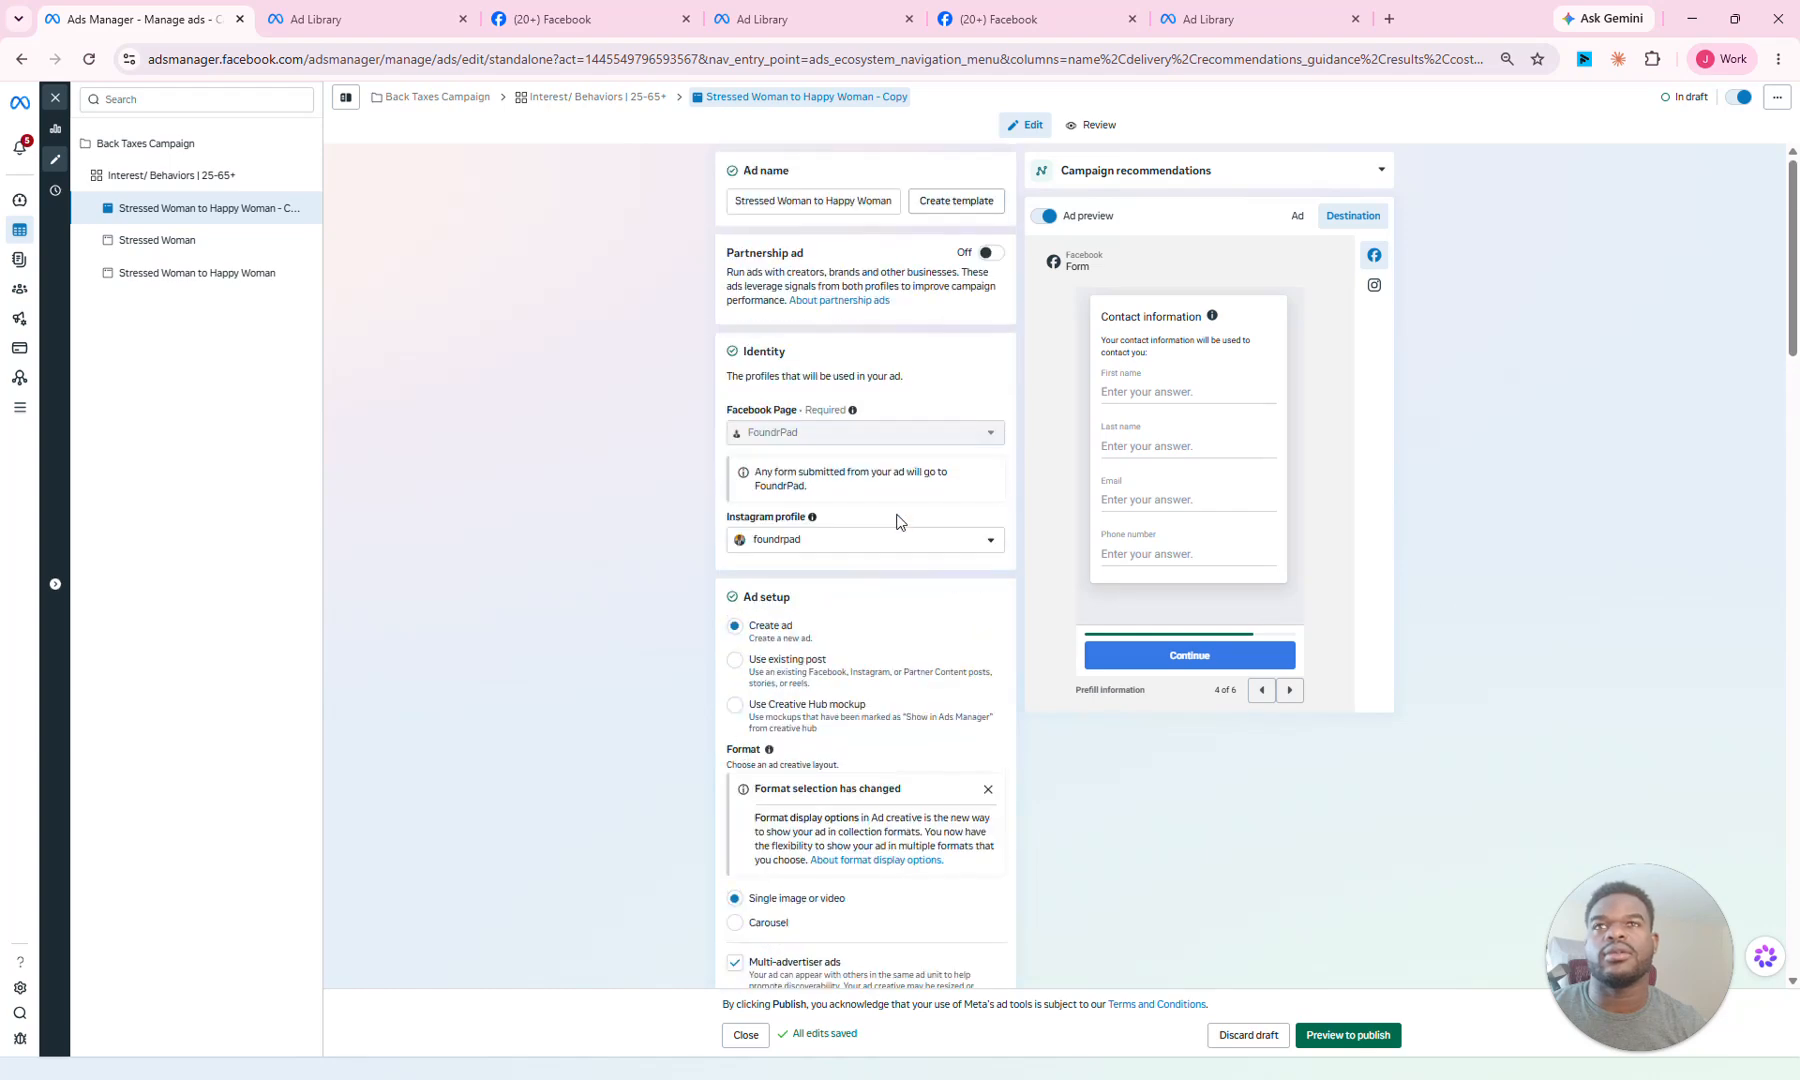
{"action": "left_click", "coordinate": [838, 208]}
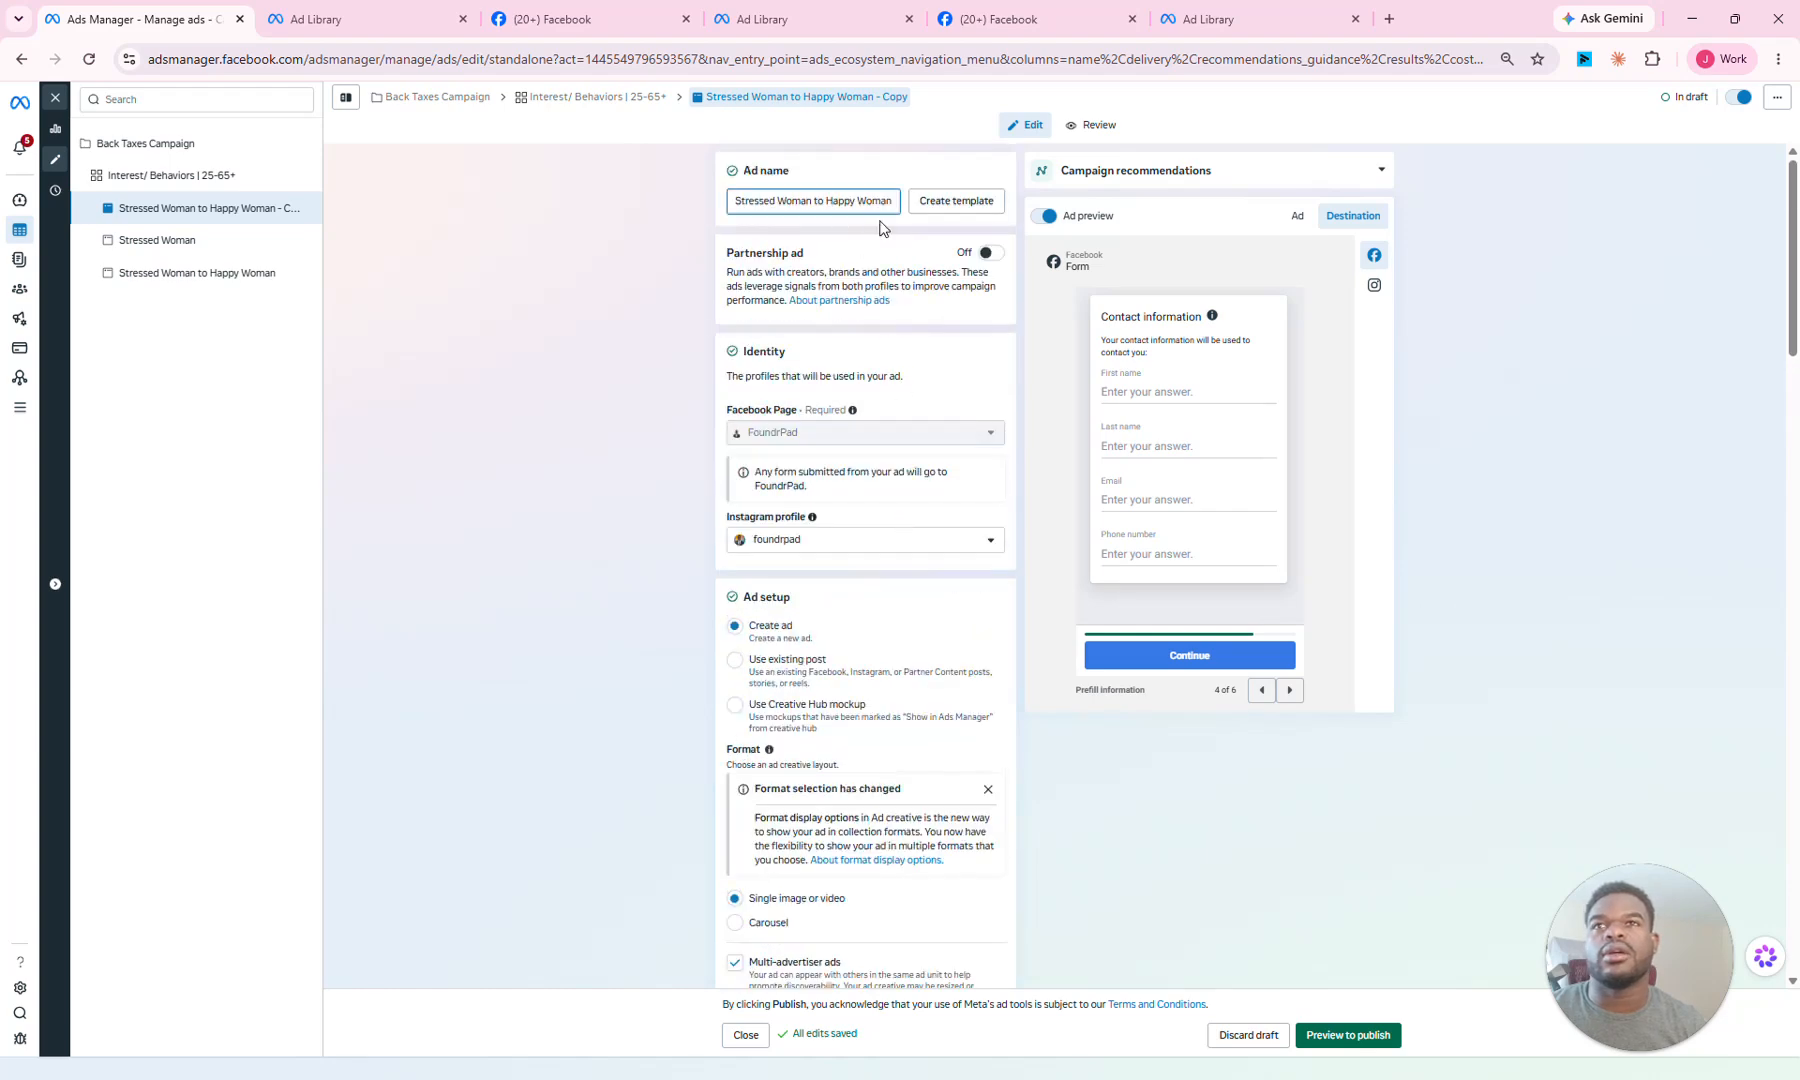
{"action": "key", "text": "Right"}
{"action": "key", "text": "Right"}
{"action": "key", "text": "Right"}
{"action": "key", "text": "Right"}
{"action": "key", "text": "Right"}
{"action": "key", "text": "Right"}
{"action": "key", "text": "Right"}
{"action": "key", "text": "Right"}
{"action": "key", "text": "Right"}
{"action": "key", "text": "Right"}
{"action": "key", "text": "Right"}
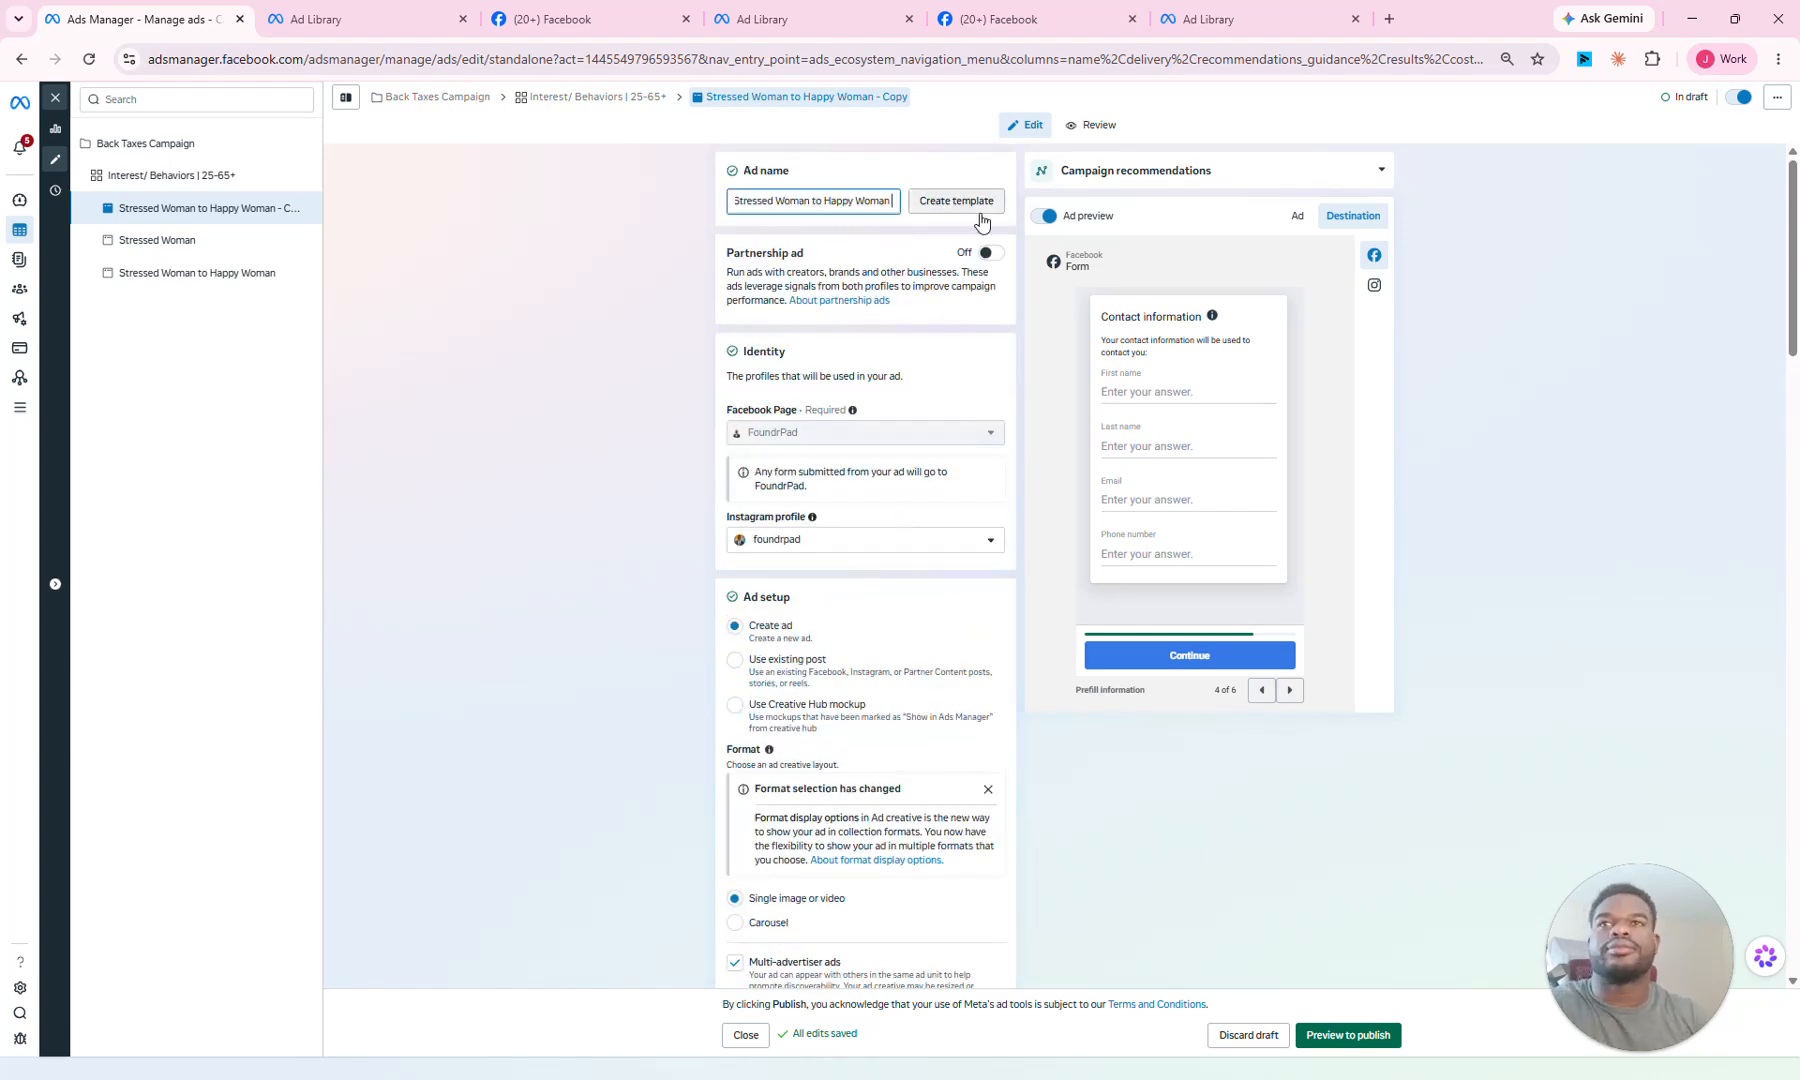
{"action": "key", "text": "ctrl+shift+Left"}
{"action": "key", "text": "ctrl+shift+Left"}
{"action": "key", "text": "ctrl+shift+Left"}
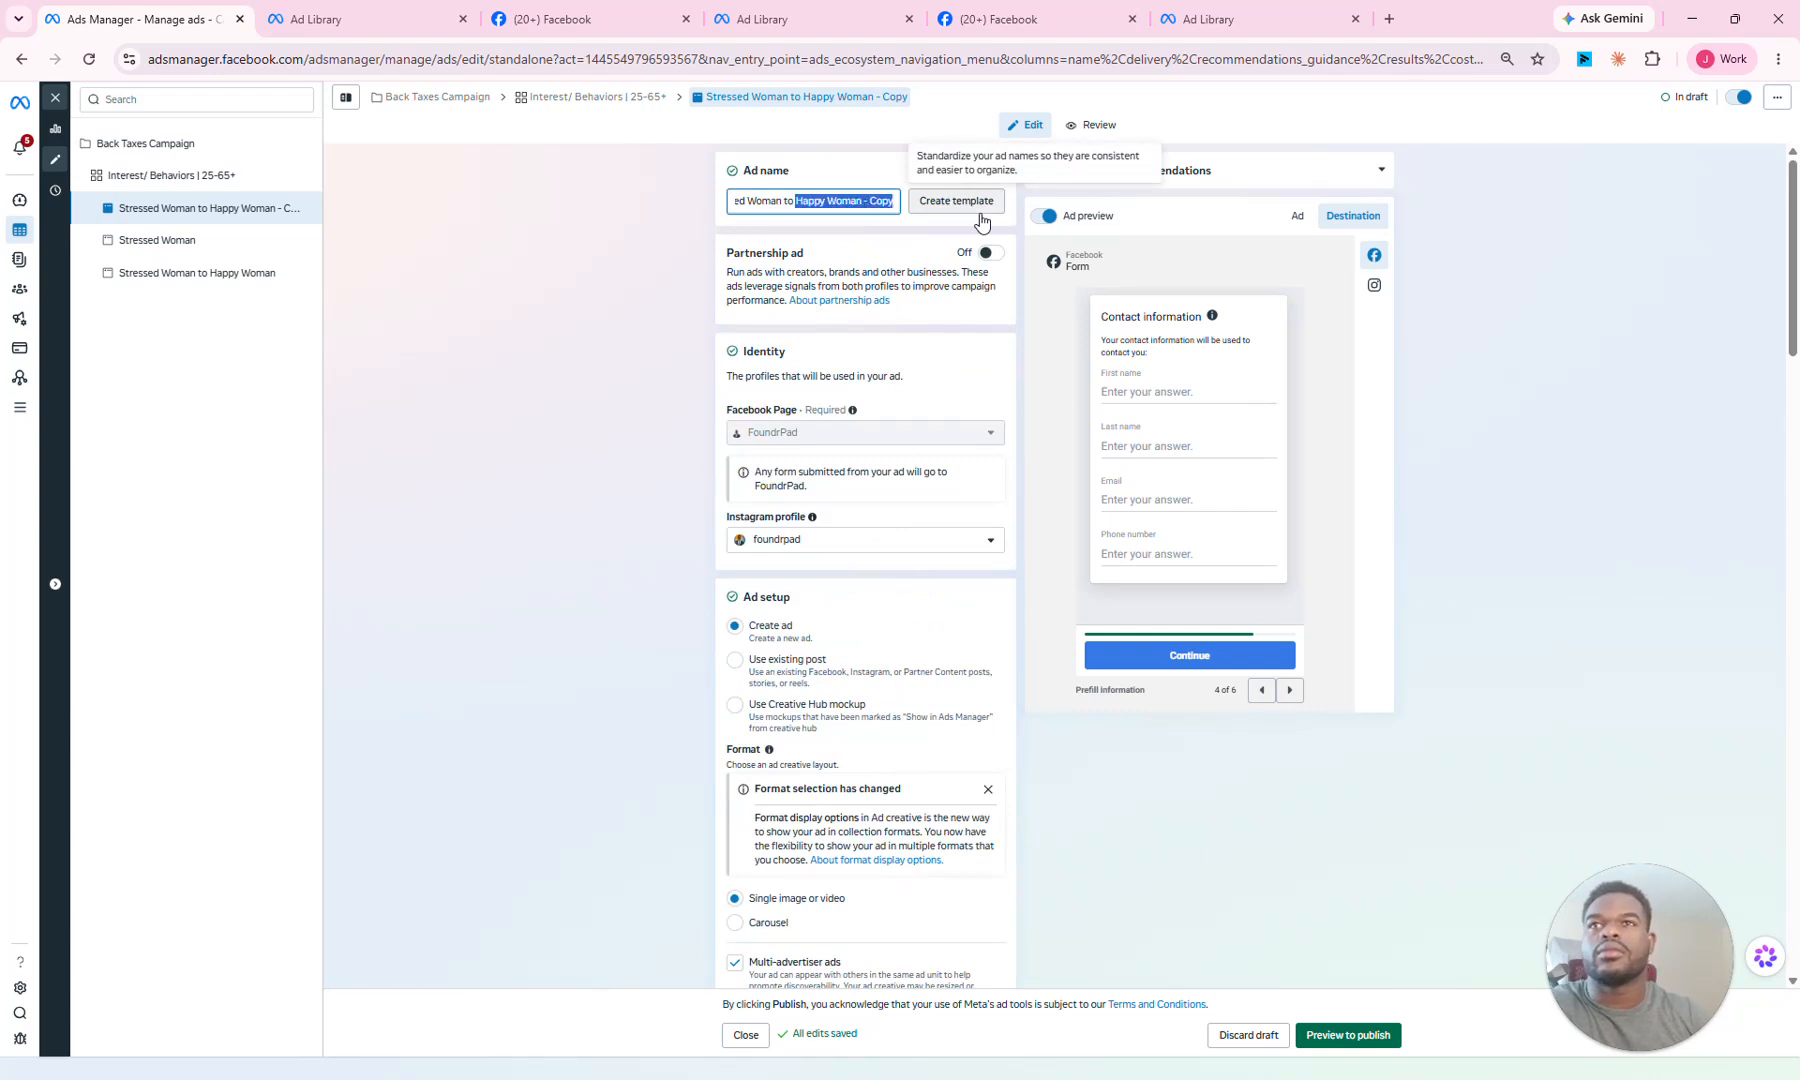
{"action": "key", "text": "BackSpace"}
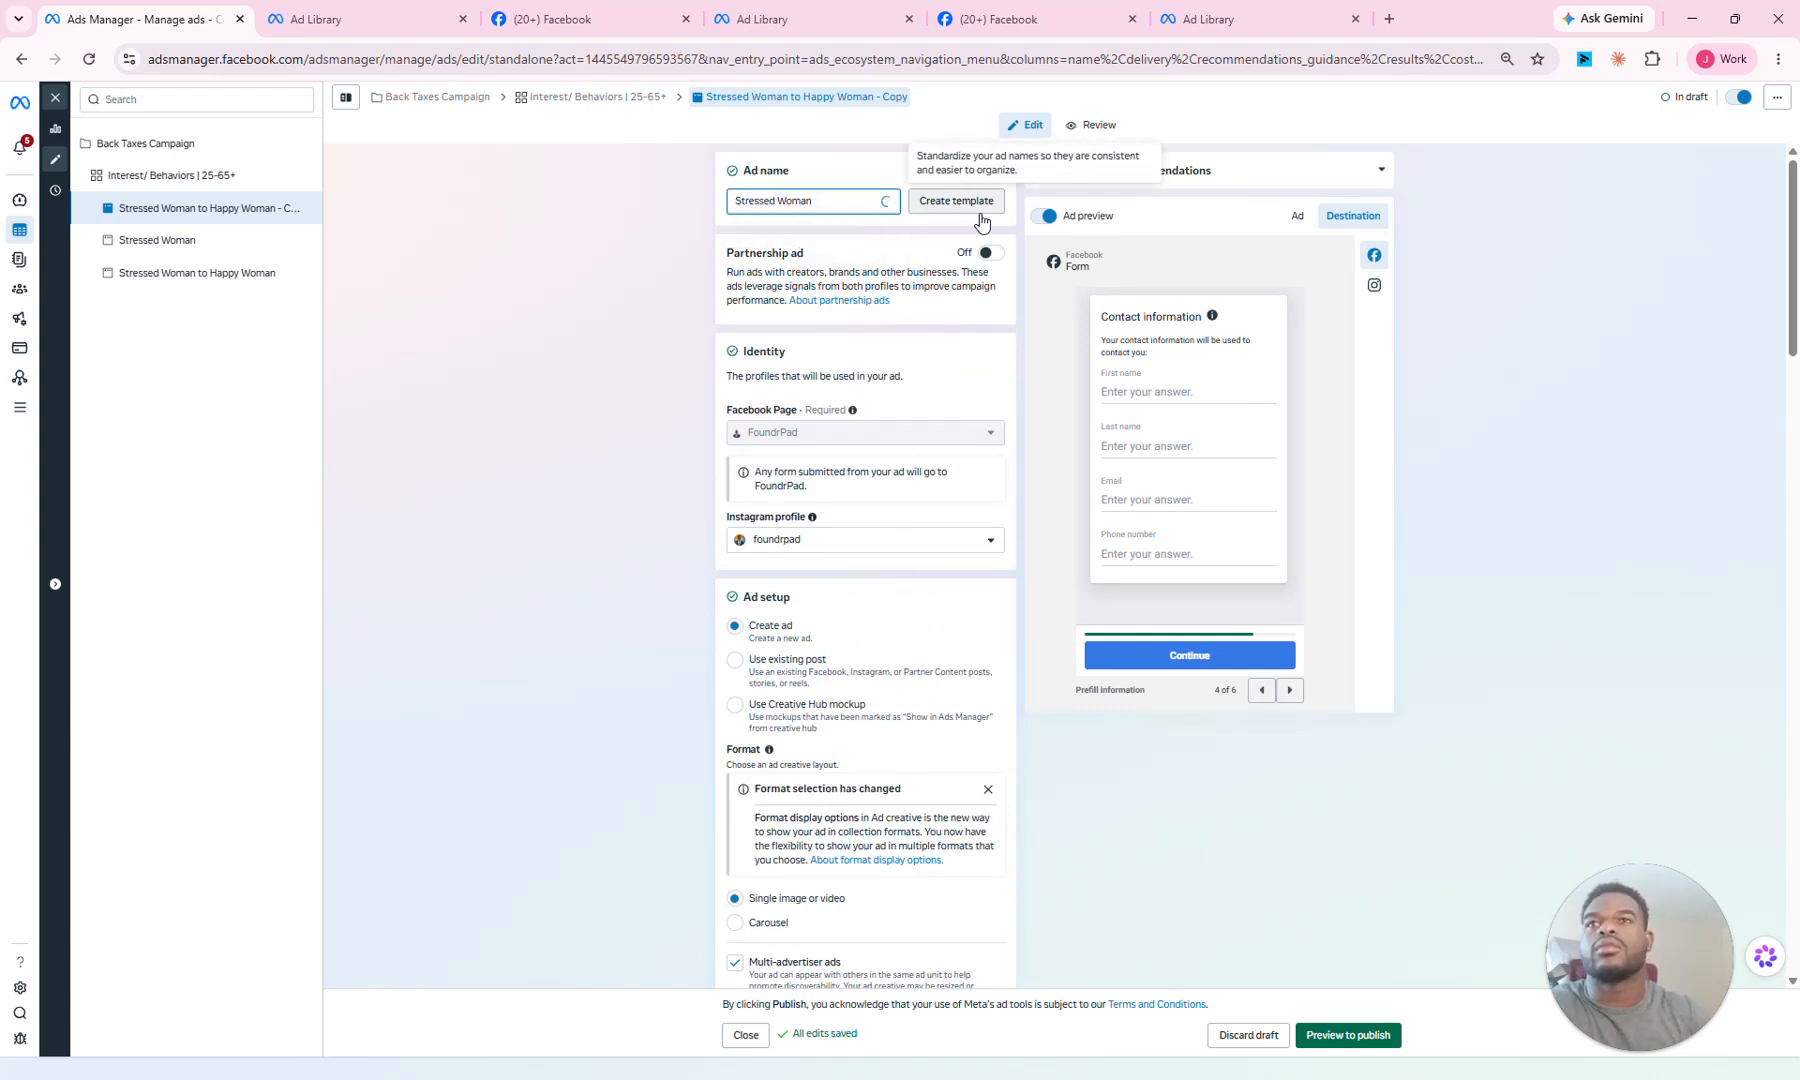
{"action": "key", "text": "ctrl+Left"}
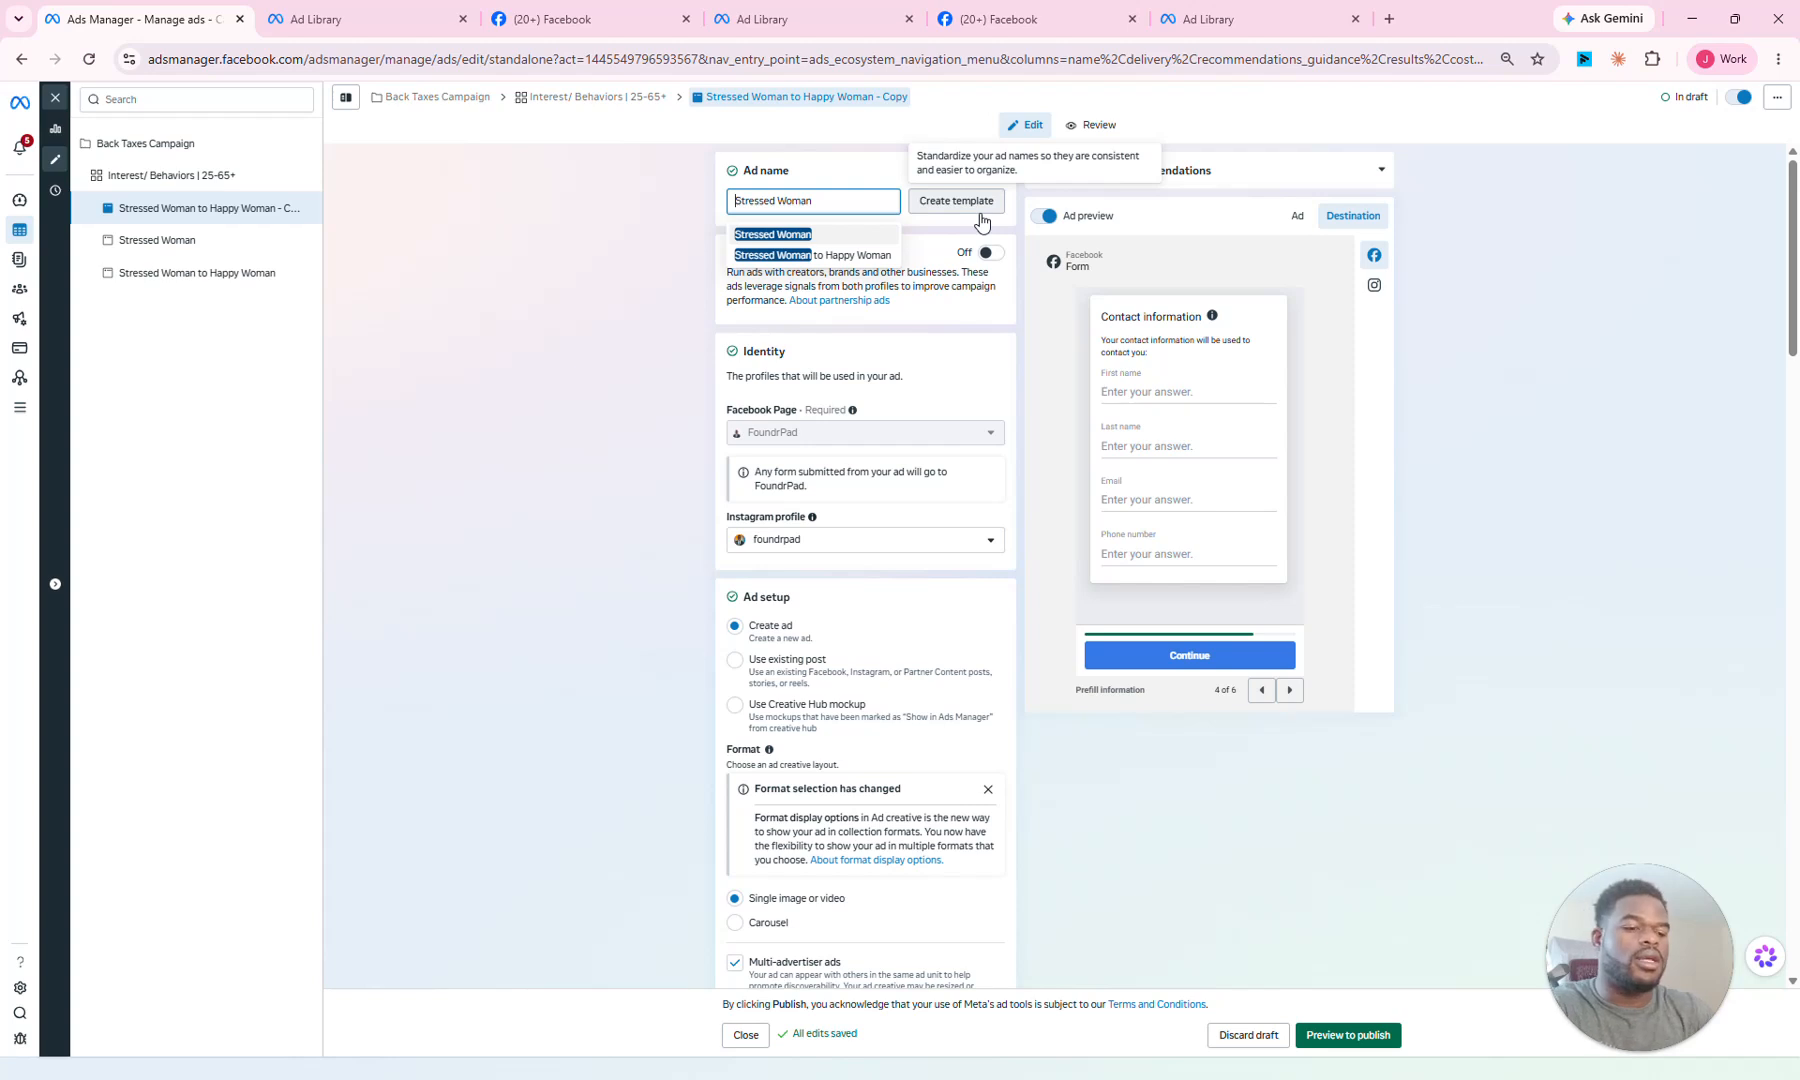
{"action": "type", "text": "OG"}
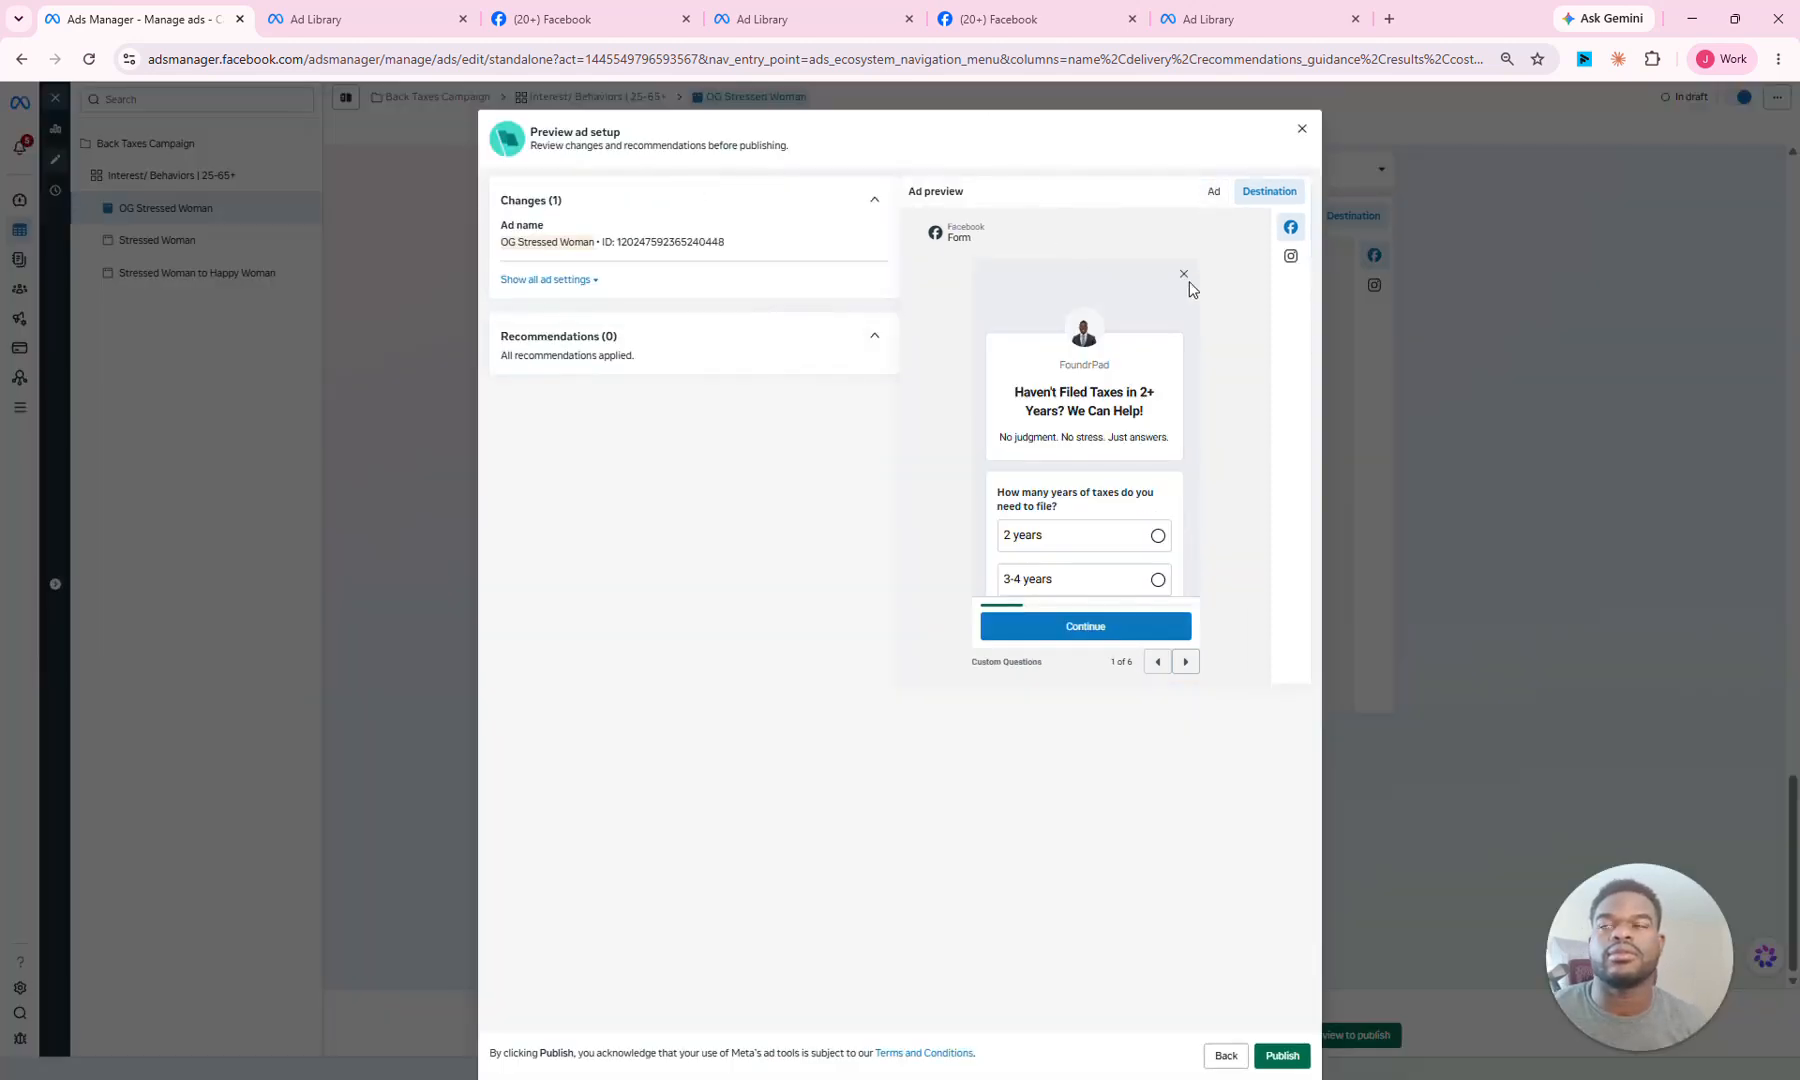
Step: Examine the ad's placement previews in the pre-publish review, then return to editing
{"action": "left_click", "coordinate": [1214, 196]}
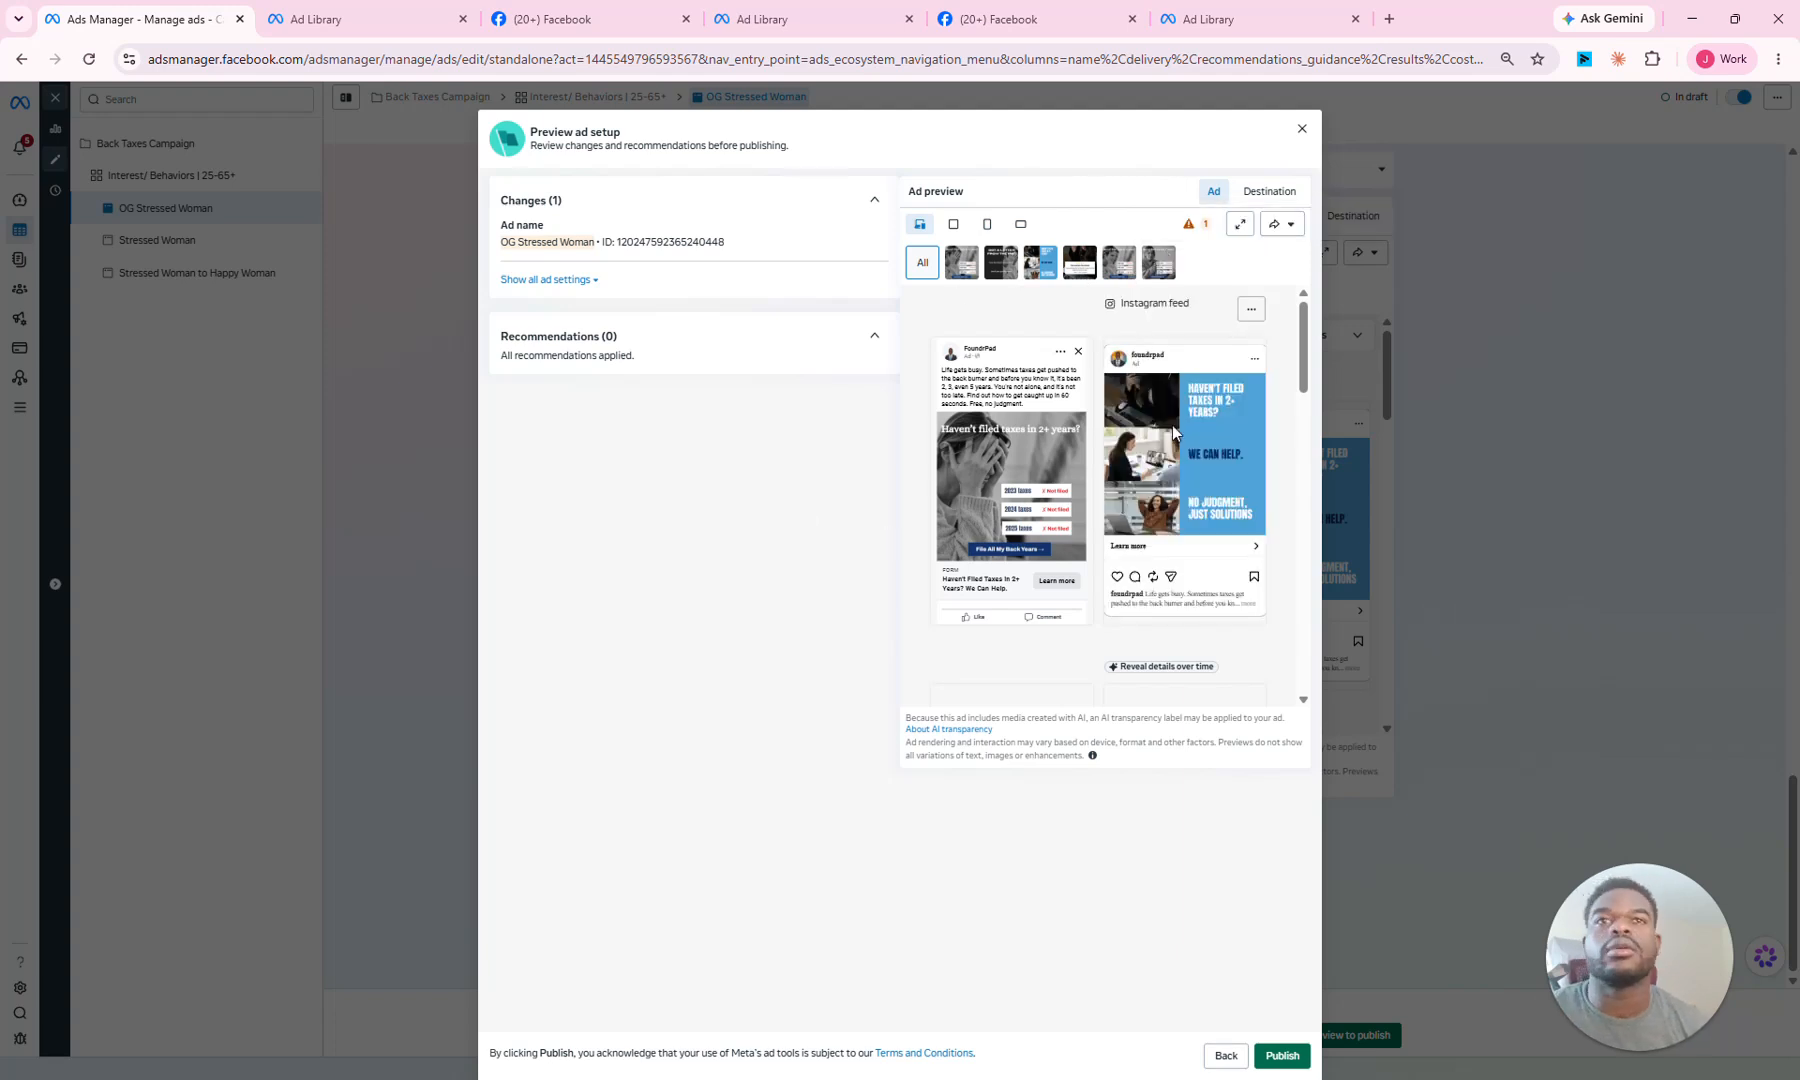
{"action": "left_click_drag", "start_coordinate": [1305, 368], "coordinate": [1318, 424]}
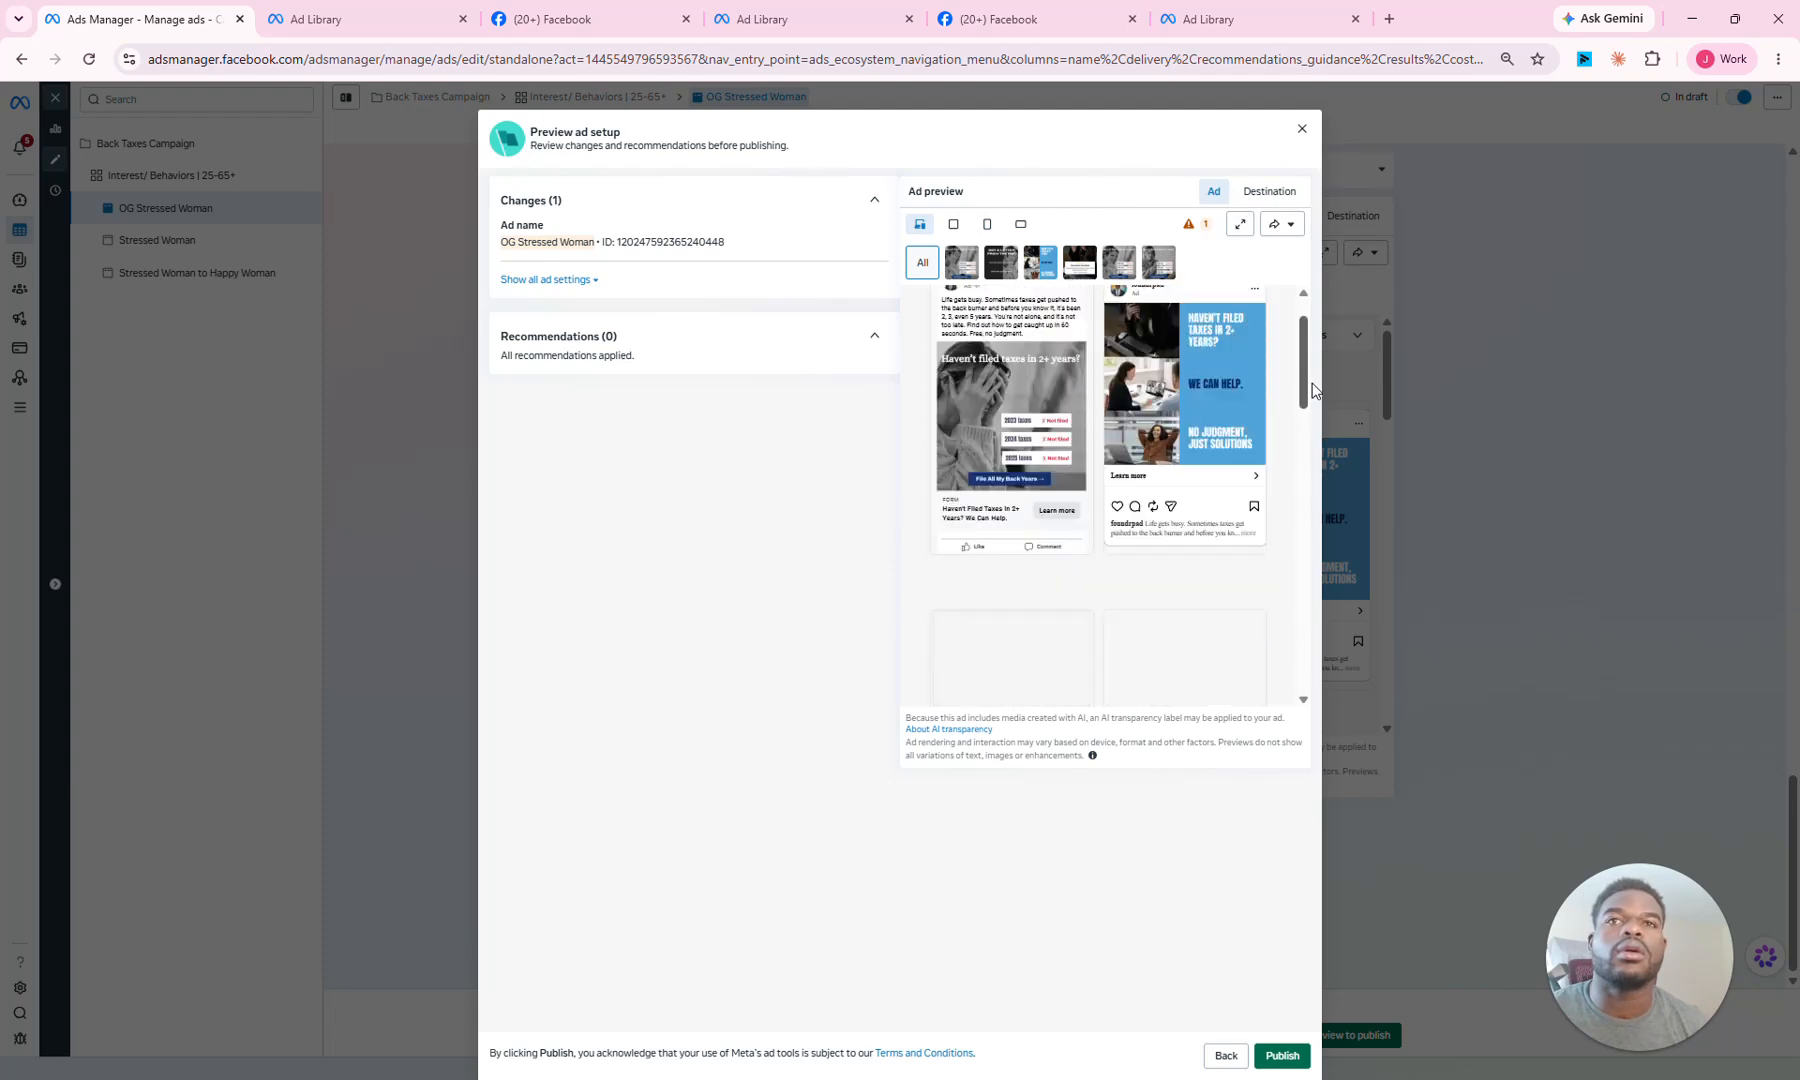
{"action": "left_click_drag", "start_coordinate": [1325, 428], "coordinate": [1316, 628]}
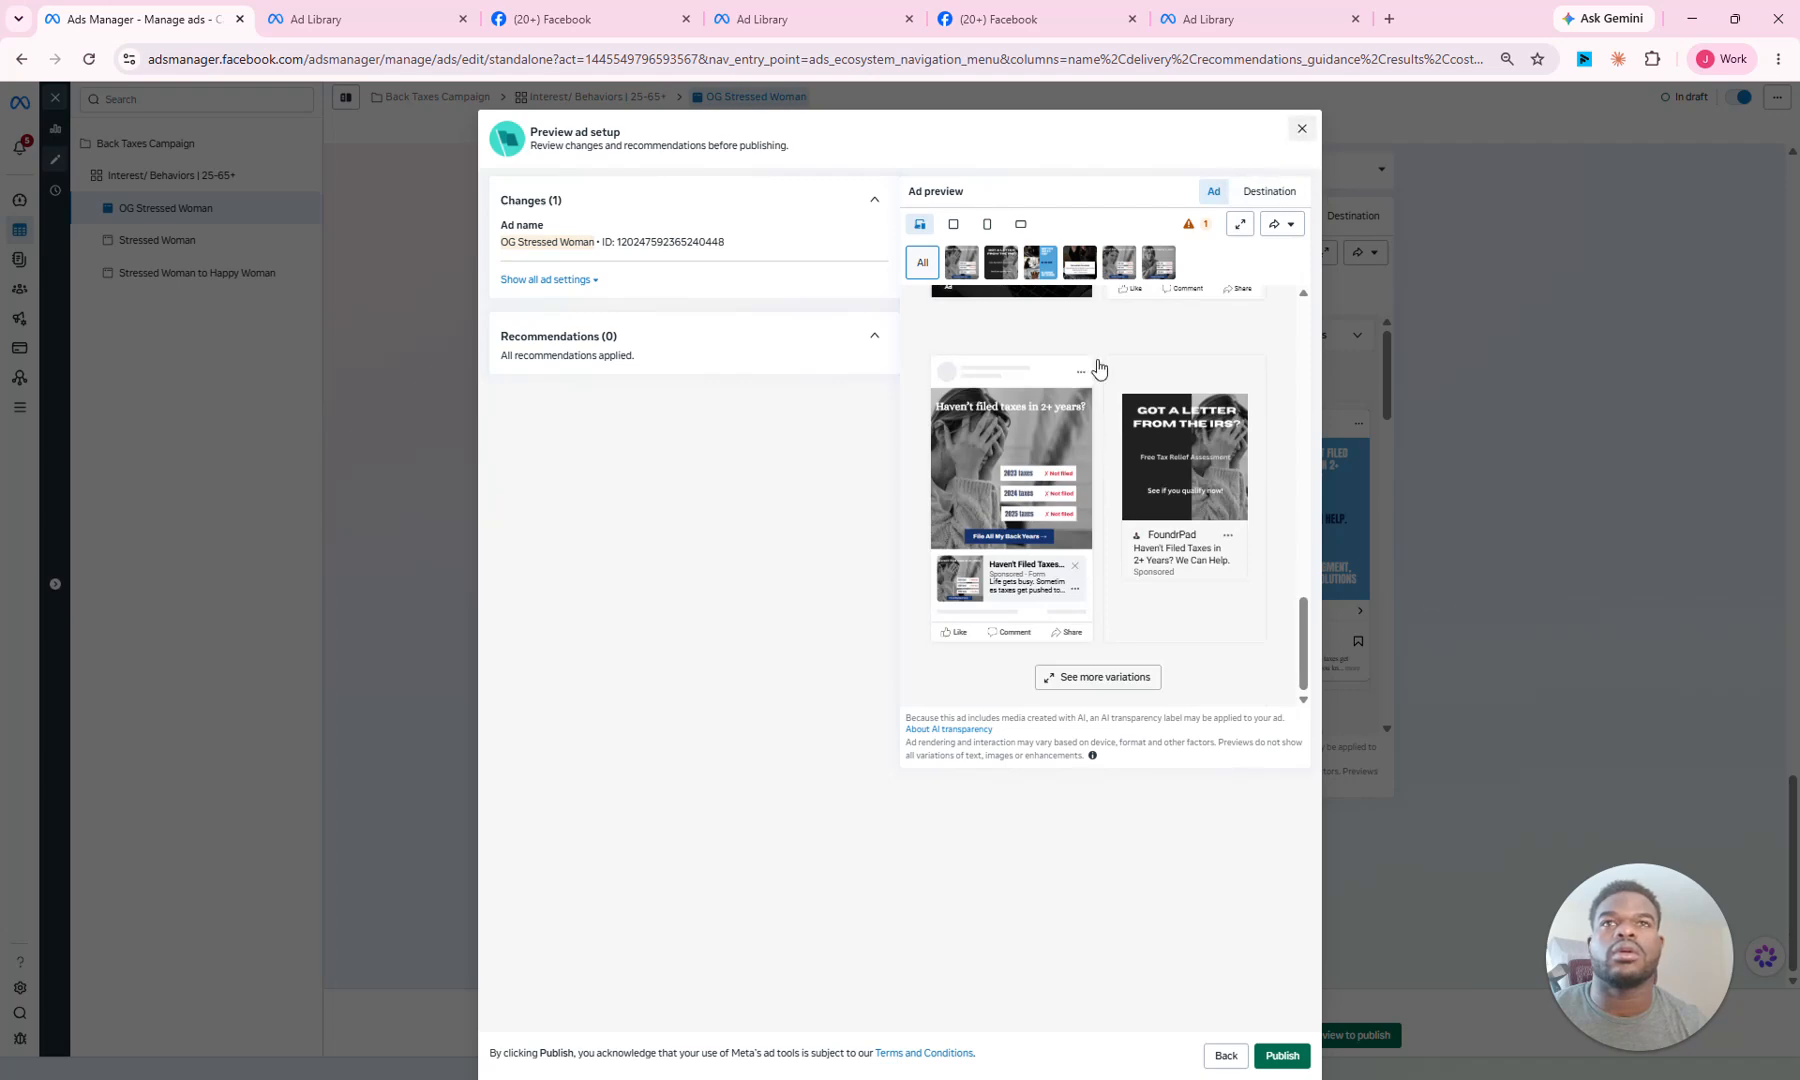
{"action": "left_click", "coordinate": [1300, 131]}
Step: Remove the Stress Quote Instagram Post image from the ad's related media, keeping the two 2+ years filing images
{"action": "scroll", "coordinate": [866, 490], "scroll_direction": "up", "scroll_amount": 4}
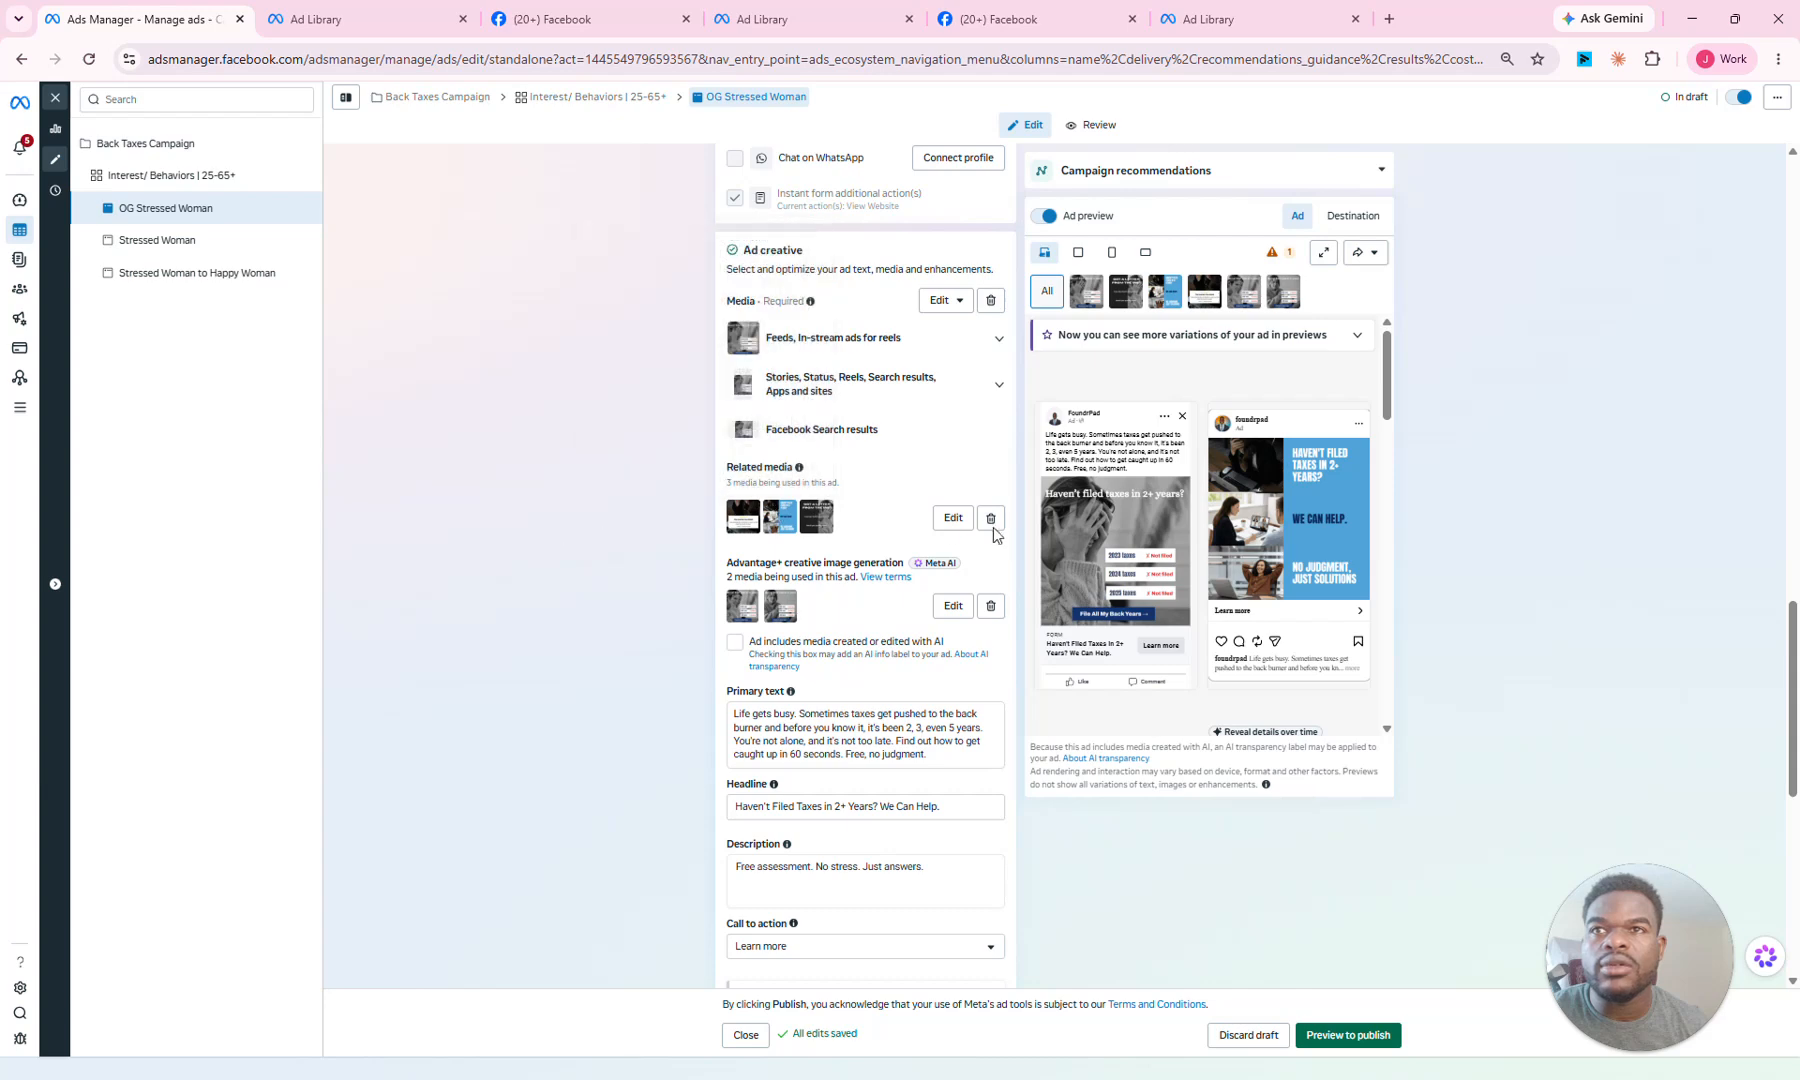
{"action": "left_click", "coordinate": [953, 519]}
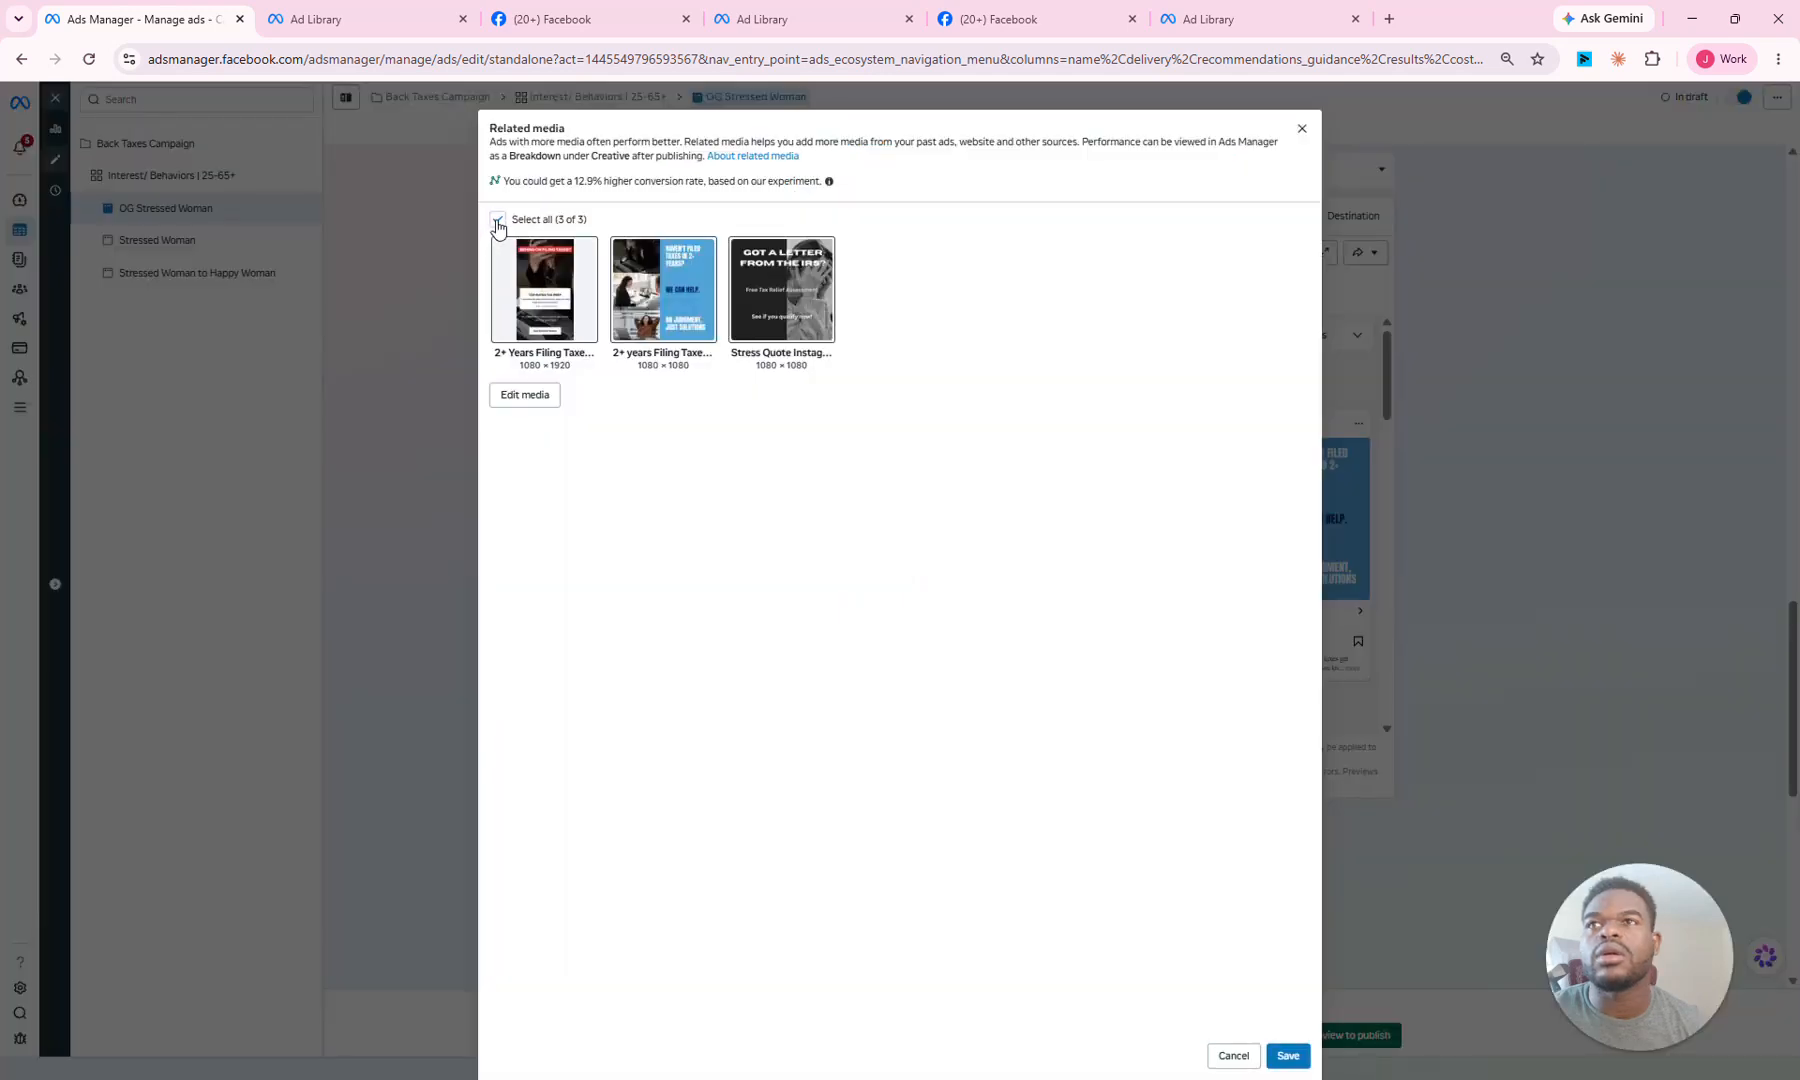
{"action": "left_click", "coordinate": [497, 221]}
{"action": "left_click", "coordinate": [568, 291]}
{"action": "left_click", "coordinate": [665, 292]}
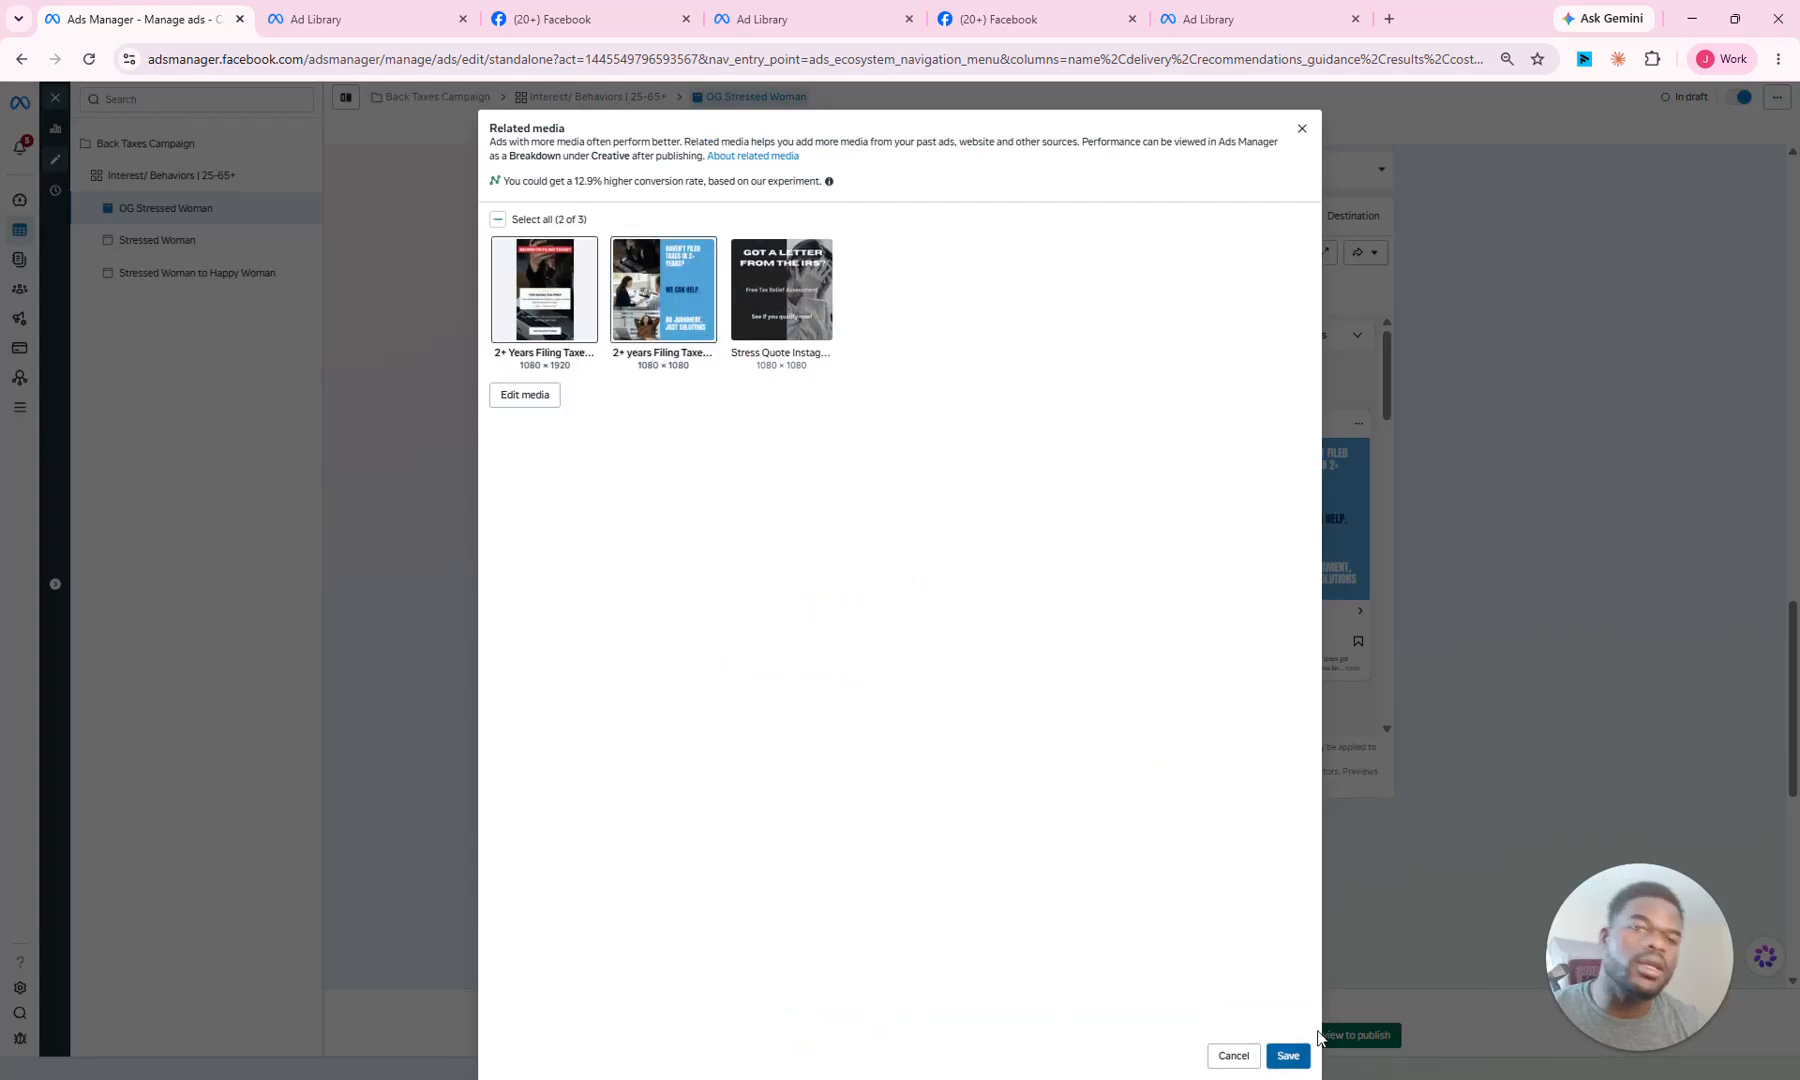
{"action": "left_click", "coordinate": [1300, 1058]}
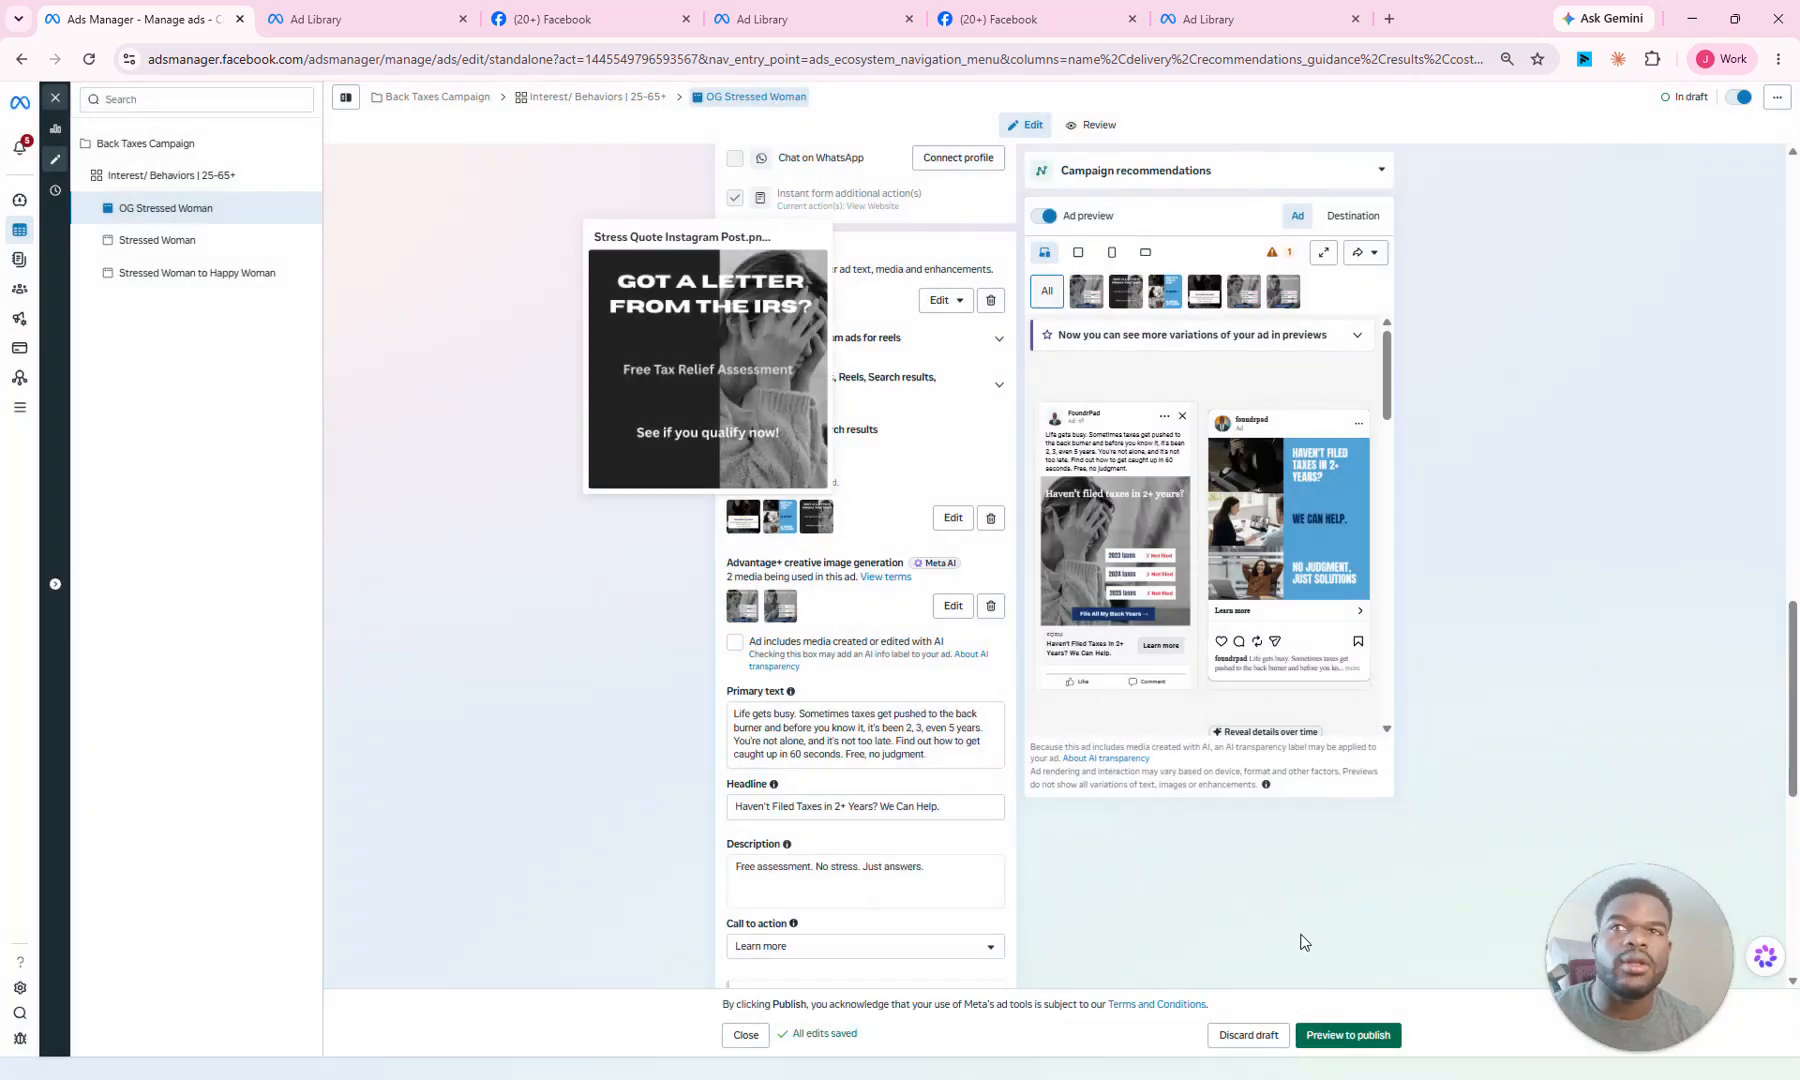
Step: Reopen the pre-publish review, check the placement previews with the reduced related media, and close it
{"action": "left_click", "coordinate": [1343, 1036]}
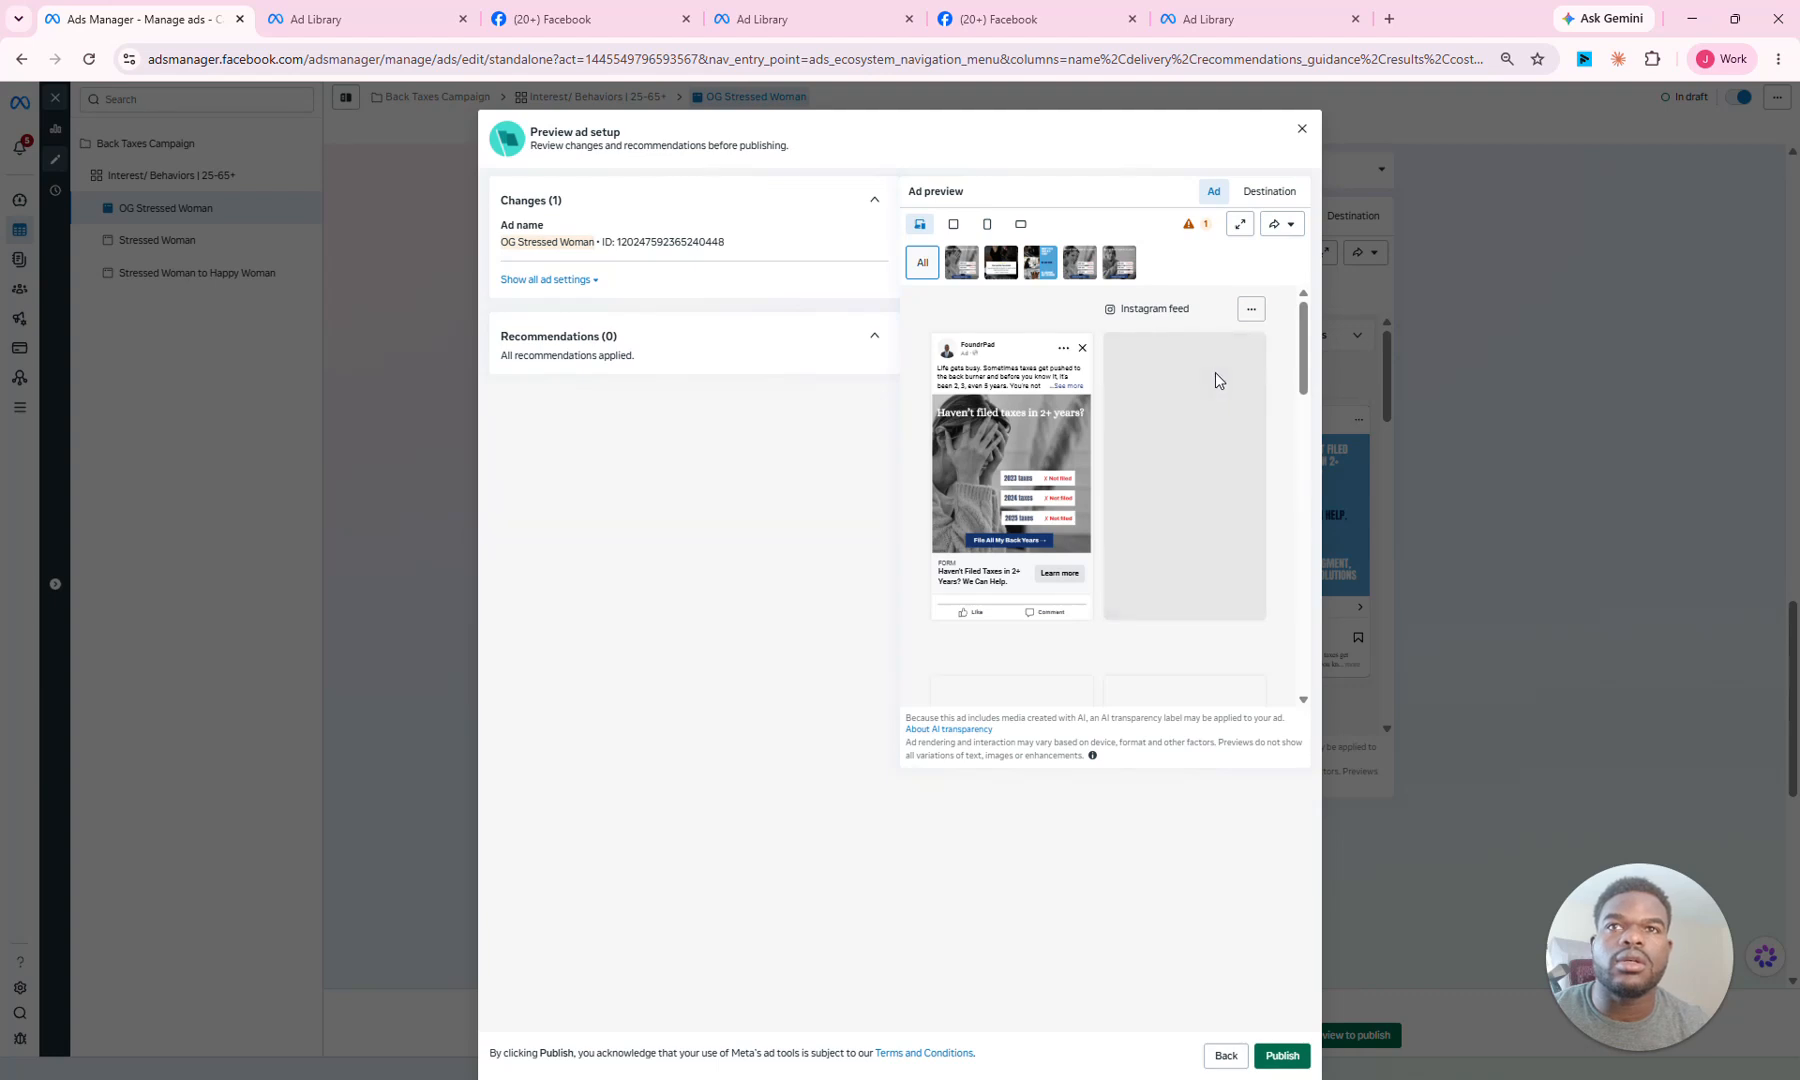
{"action": "scroll", "coordinate": [1287, 360], "scroll_direction": "down", "scroll_amount": 3}
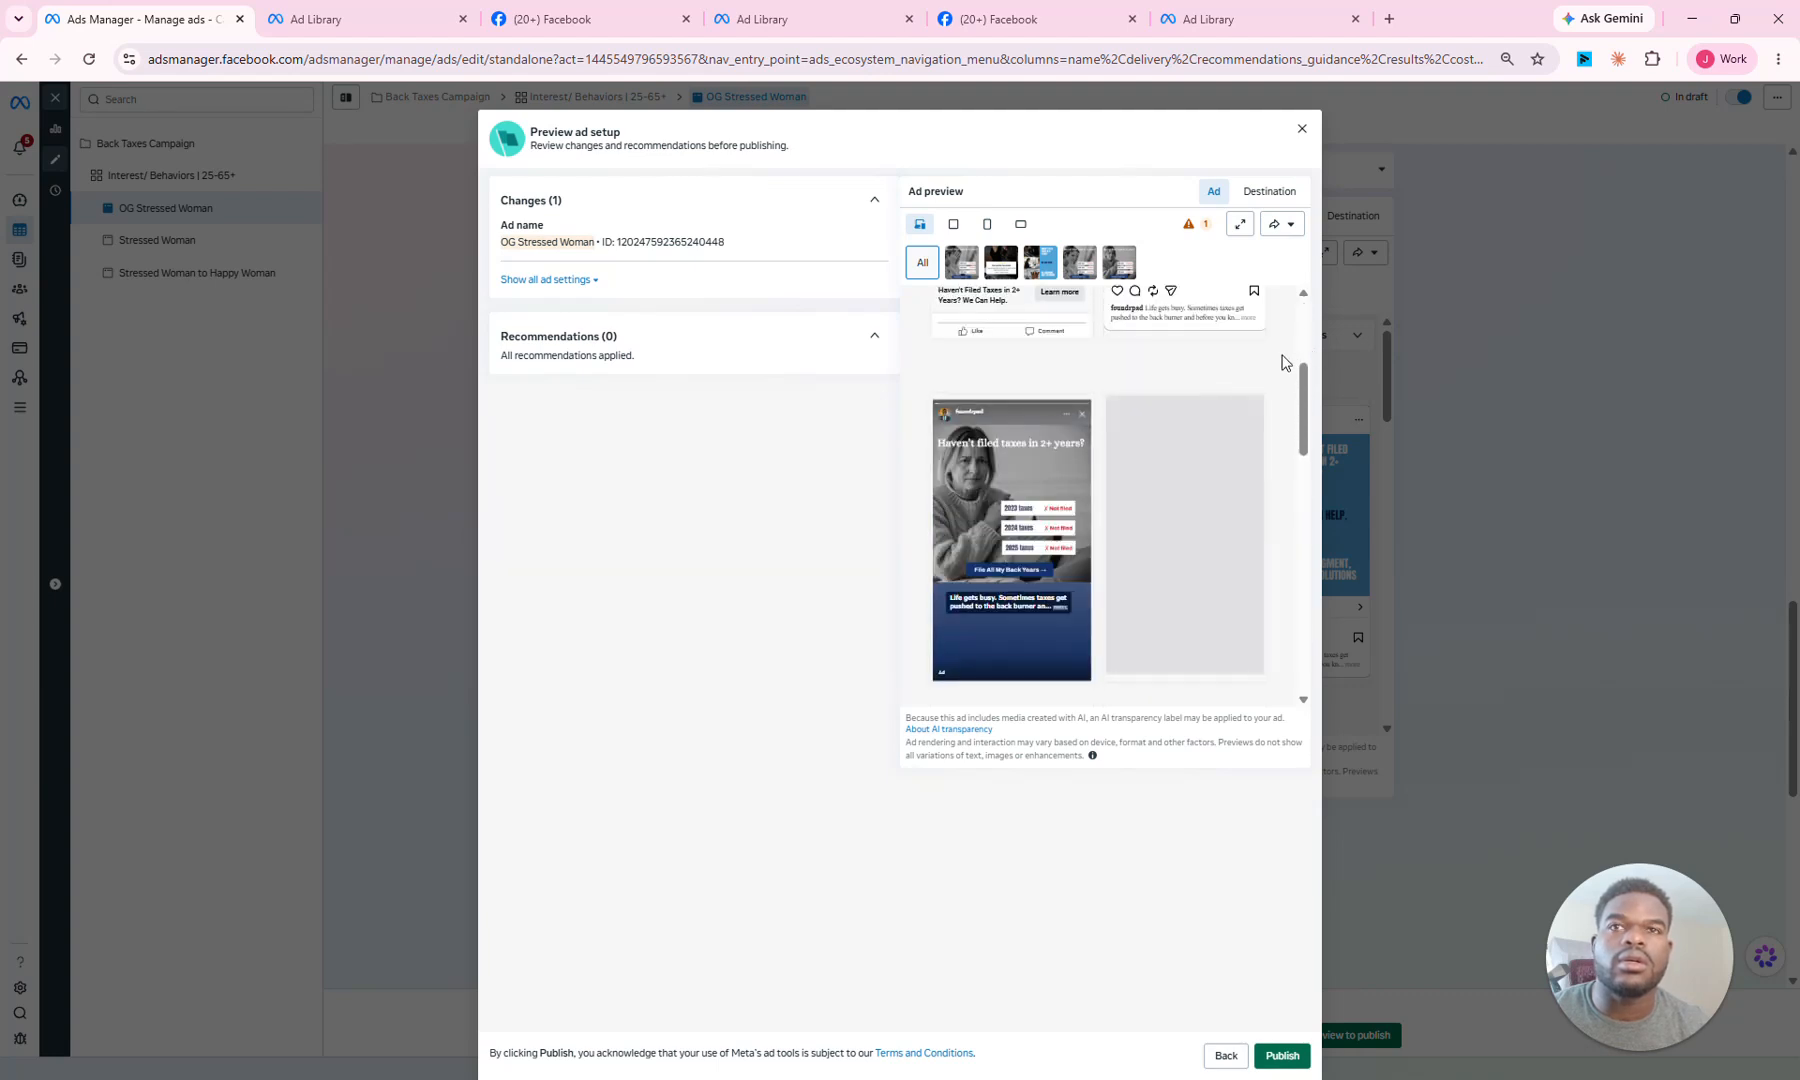
{"action": "scroll", "coordinate": [1283, 362], "scroll_direction": "down", "scroll_amount": 2}
{"action": "scroll", "coordinate": [1283, 362], "scroll_direction": "down", "scroll_amount": 2}
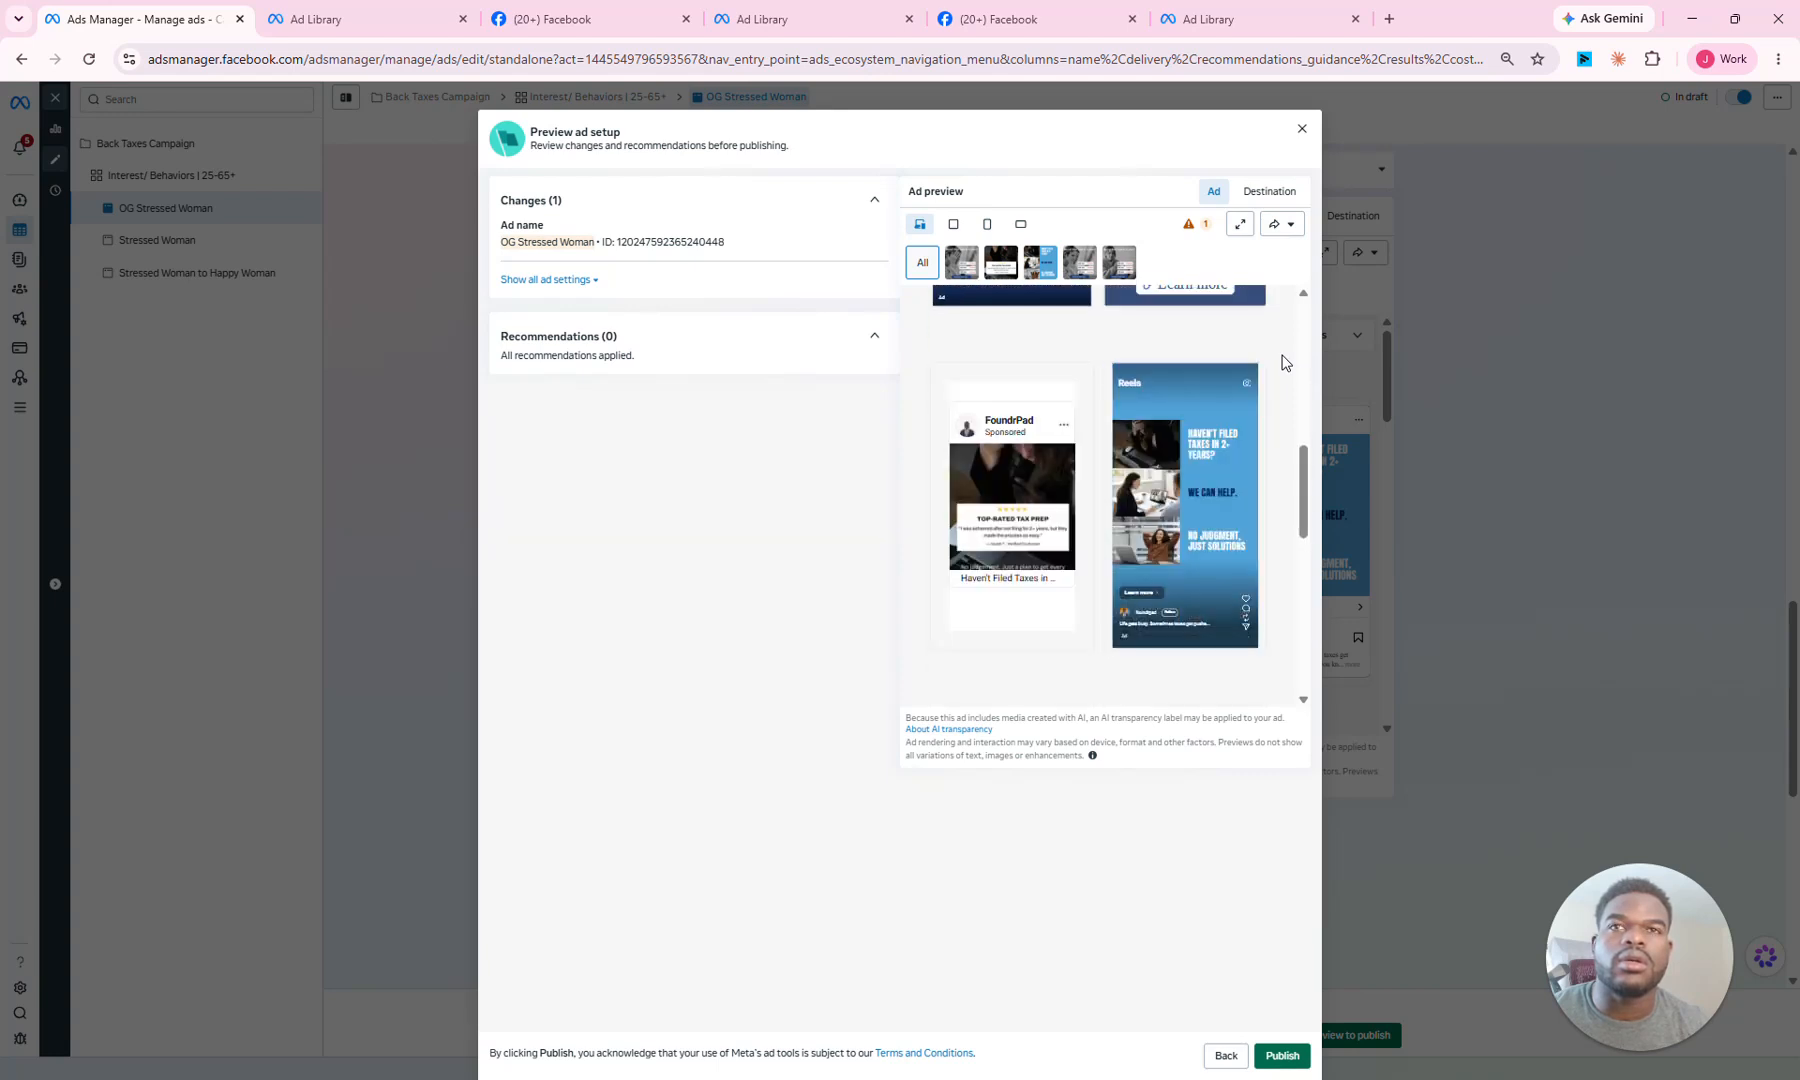
{"action": "scroll", "coordinate": [1285, 362], "scroll_direction": "down", "scroll_amount": 2}
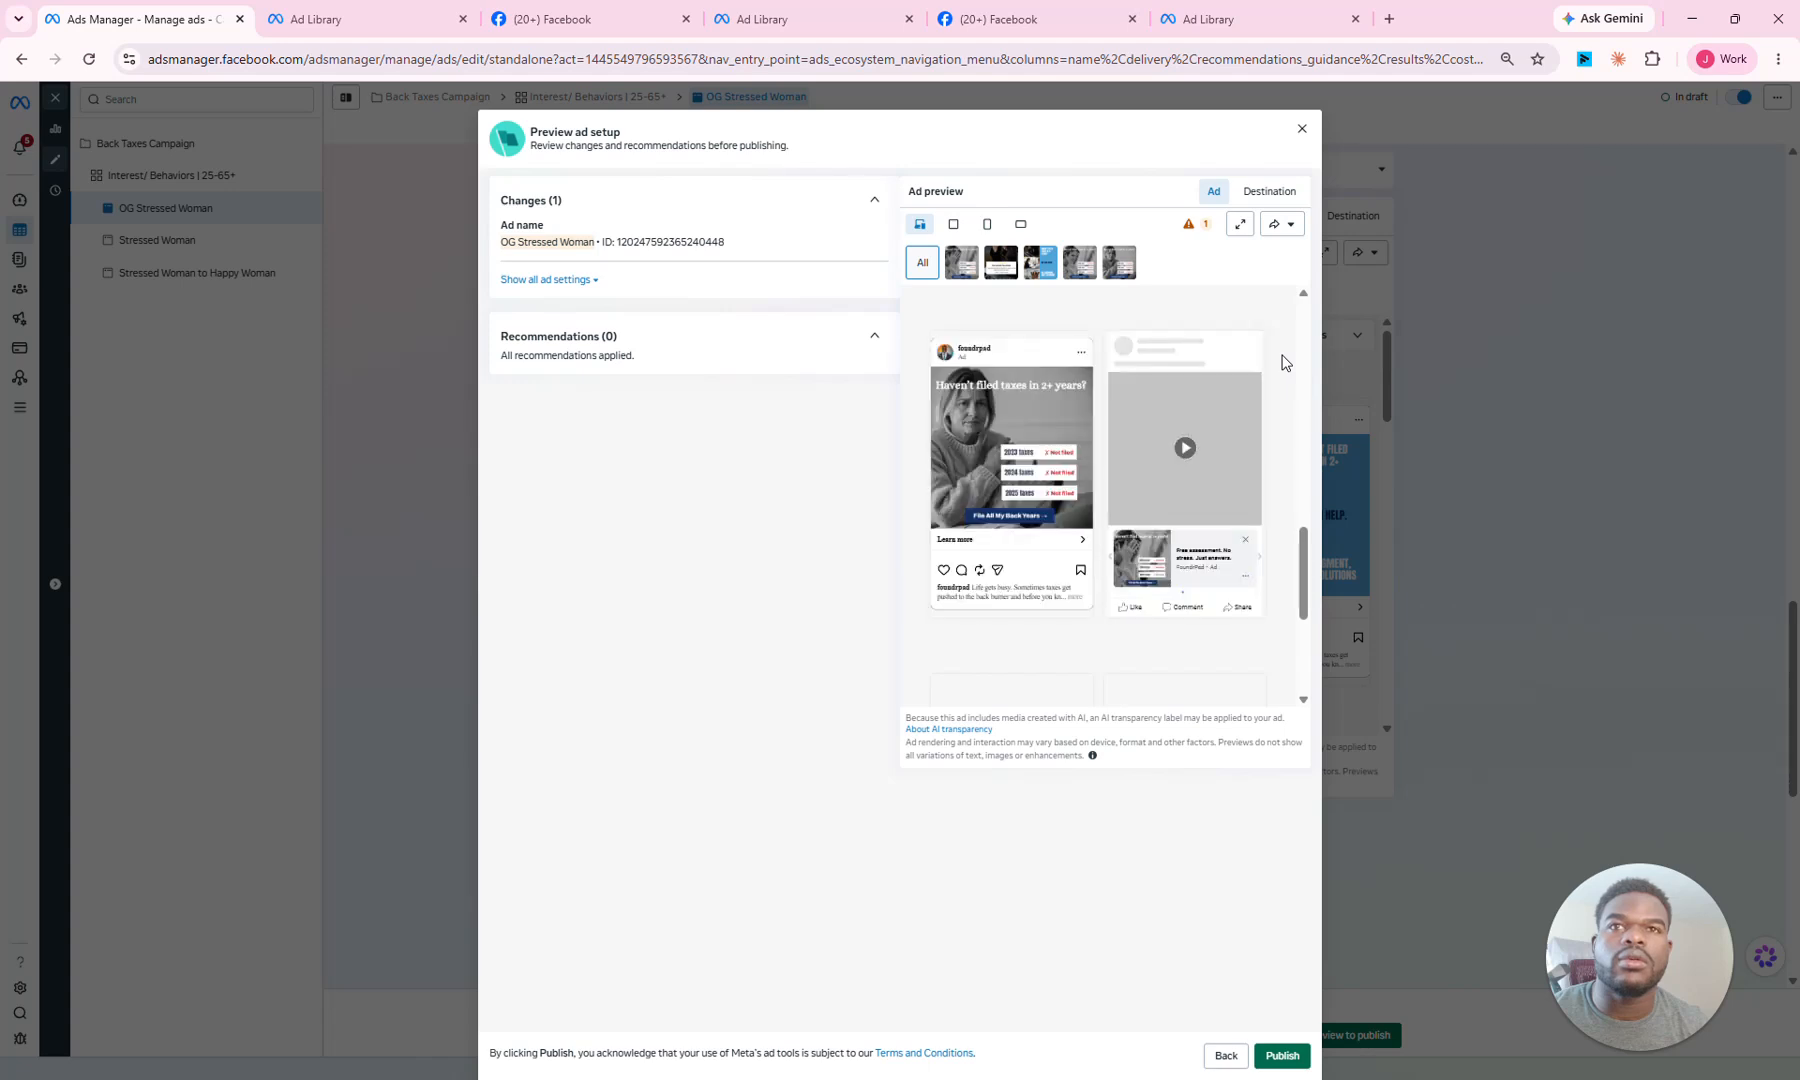
{"action": "scroll", "coordinate": [1285, 362], "scroll_direction": "down", "scroll_amount": 3}
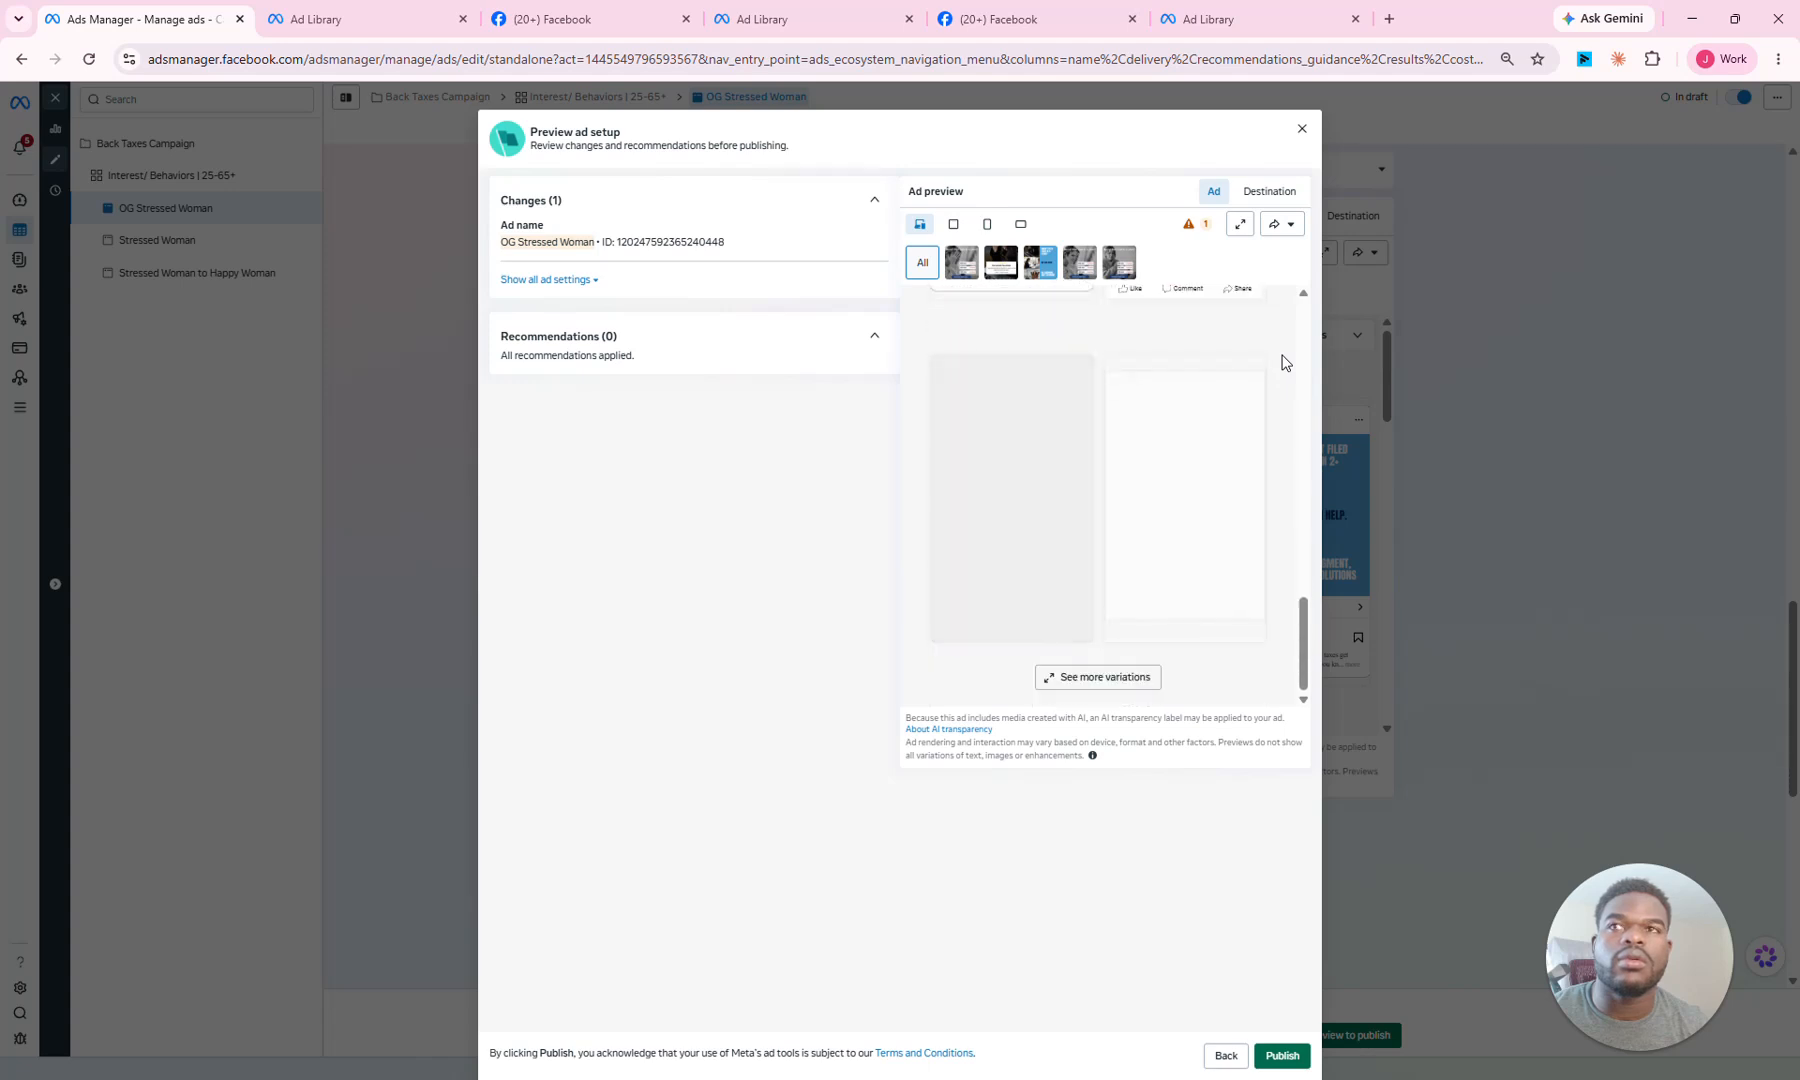
{"action": "left_click", "coordinate": [1302, 131]}
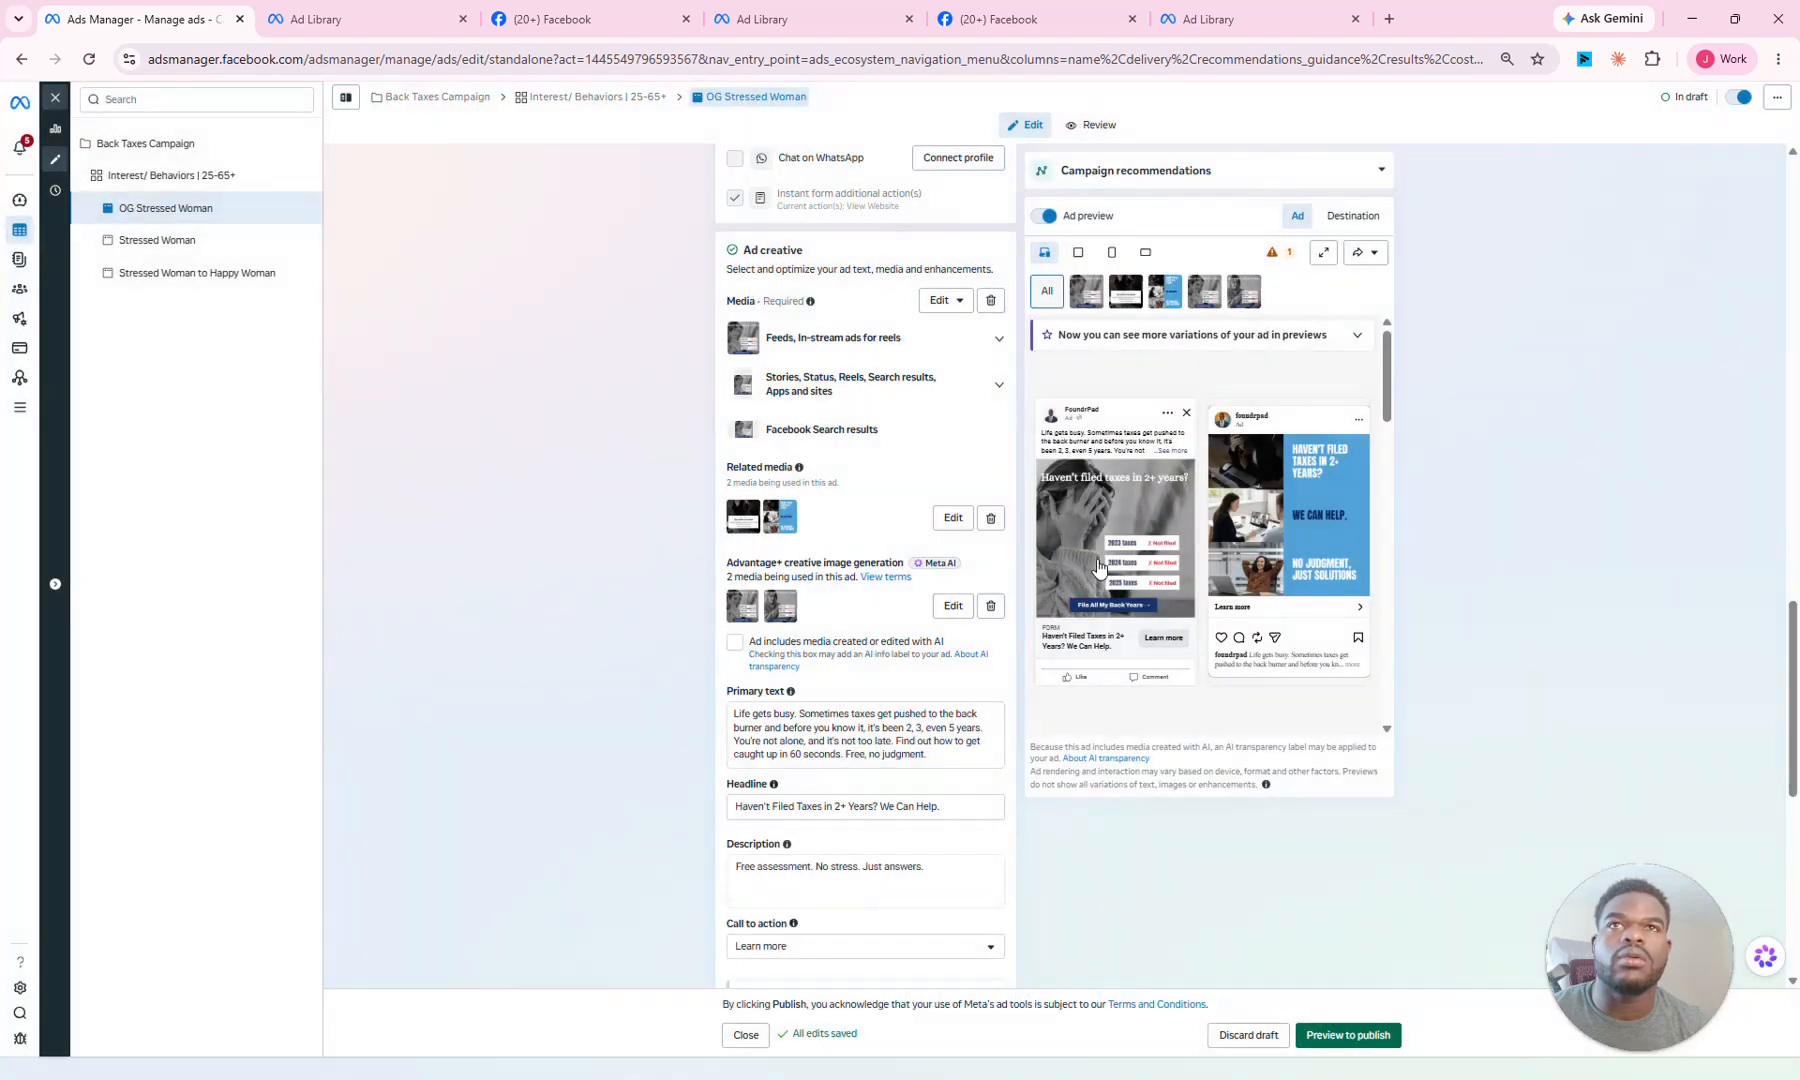
Step: Open the Stressed Woman ad and look over its identity, lead form, creative, enhancement and tracking settings
{"action": "left_click", "coordinate": [173, 243]}
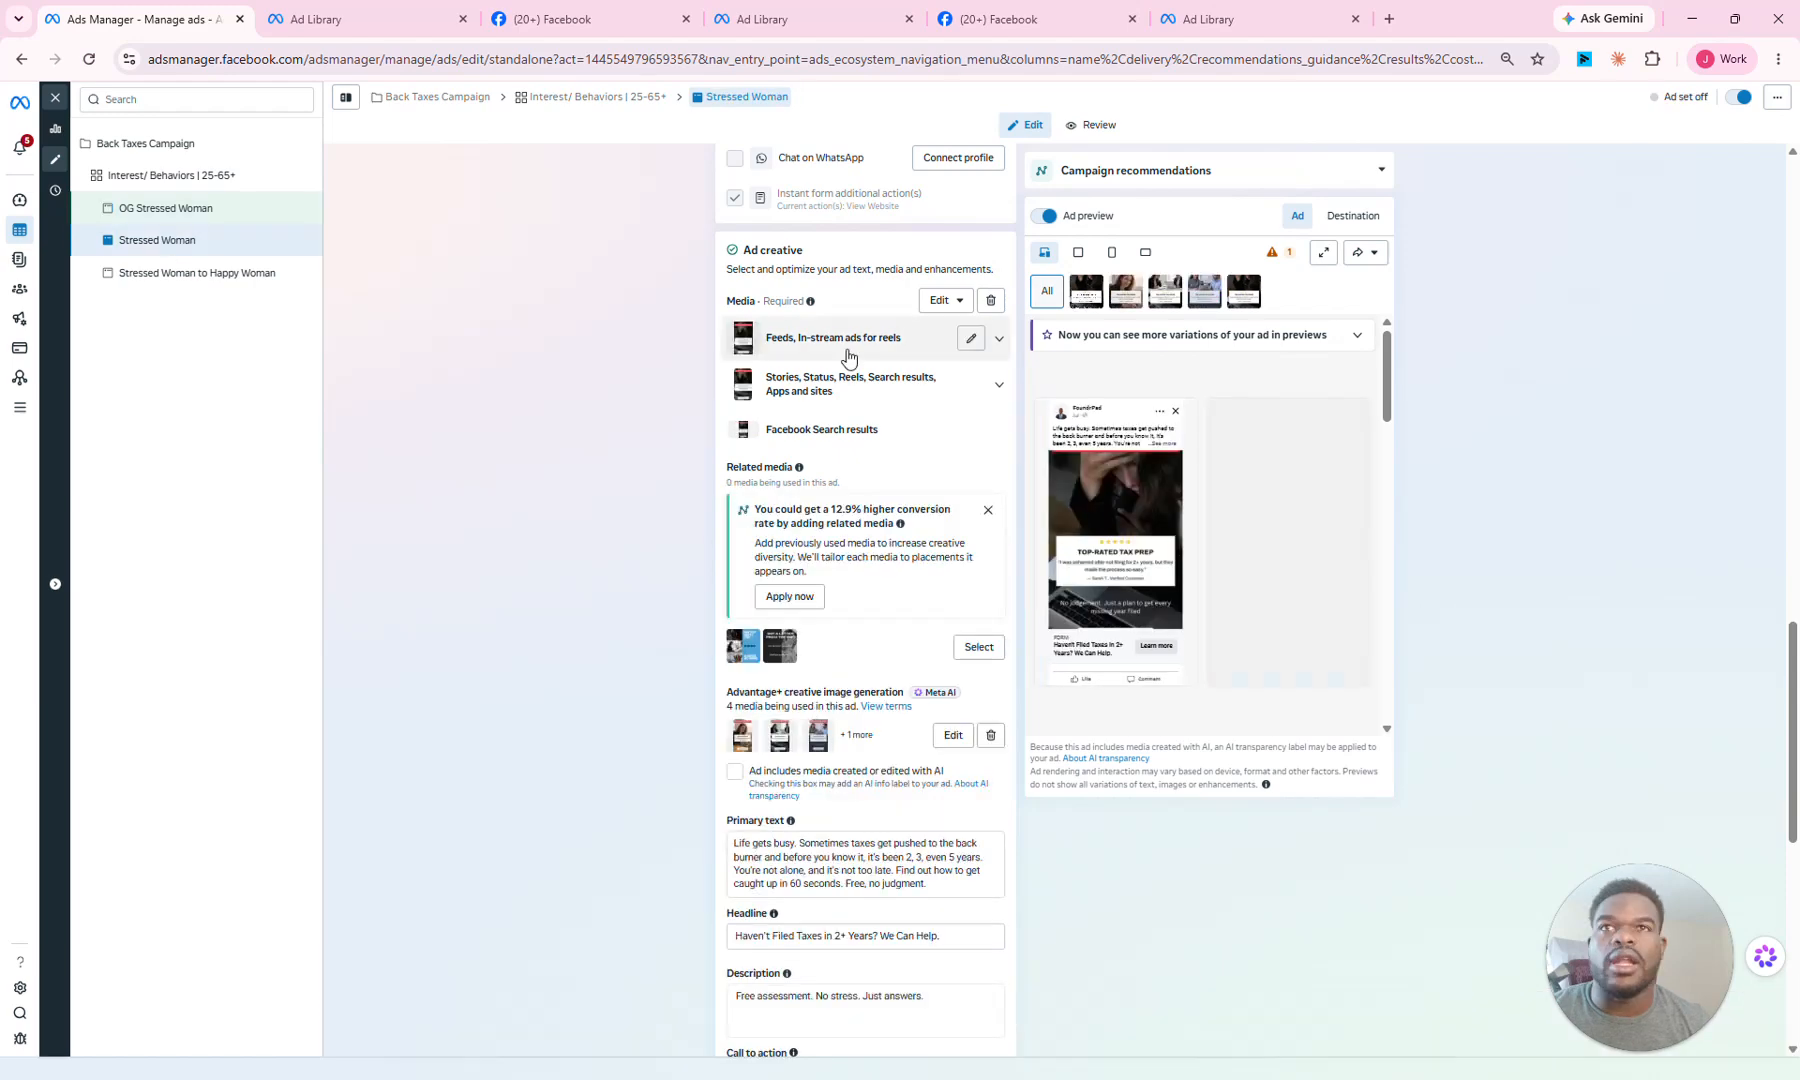
{"action": "scroll", "coordinate": [876, 361], "scroll_direction": "up", "scroll_amount": 10}
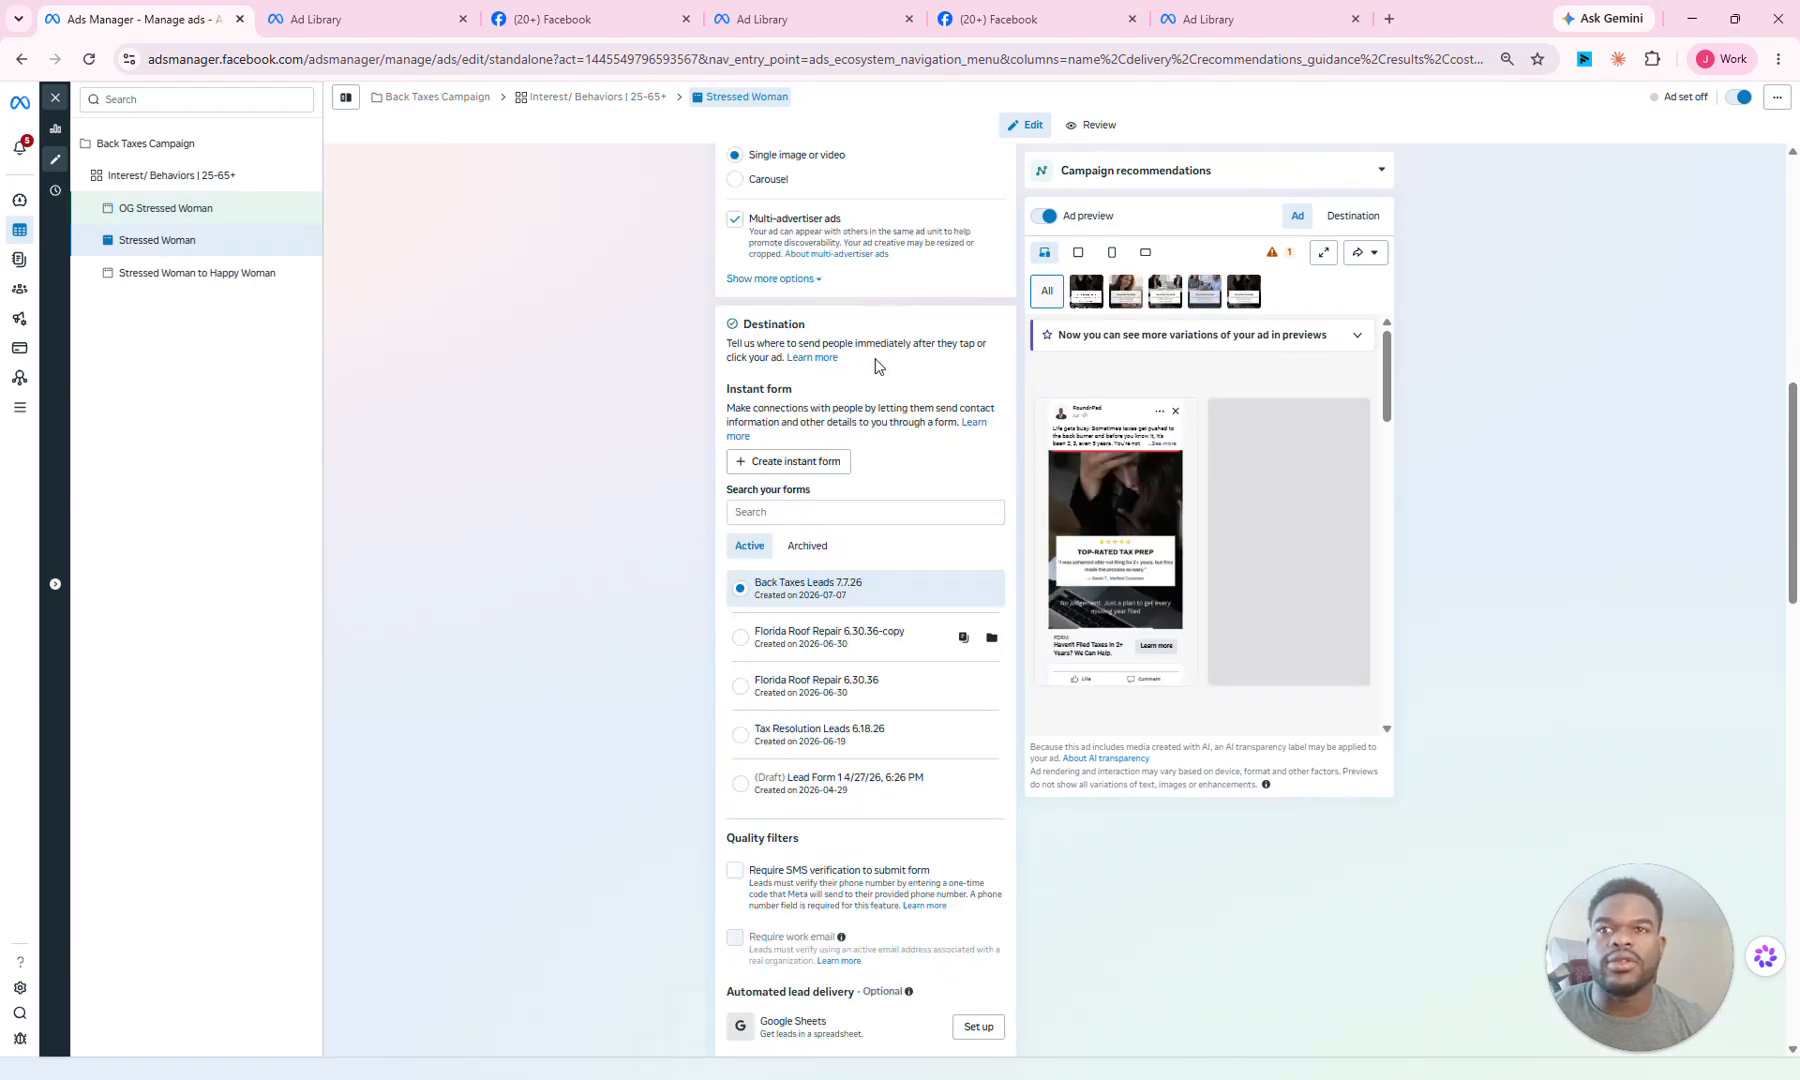
{"action": "scroll", "coordinate": [841, 441], "scroll_direction": "down", "scroll_amount": 4}
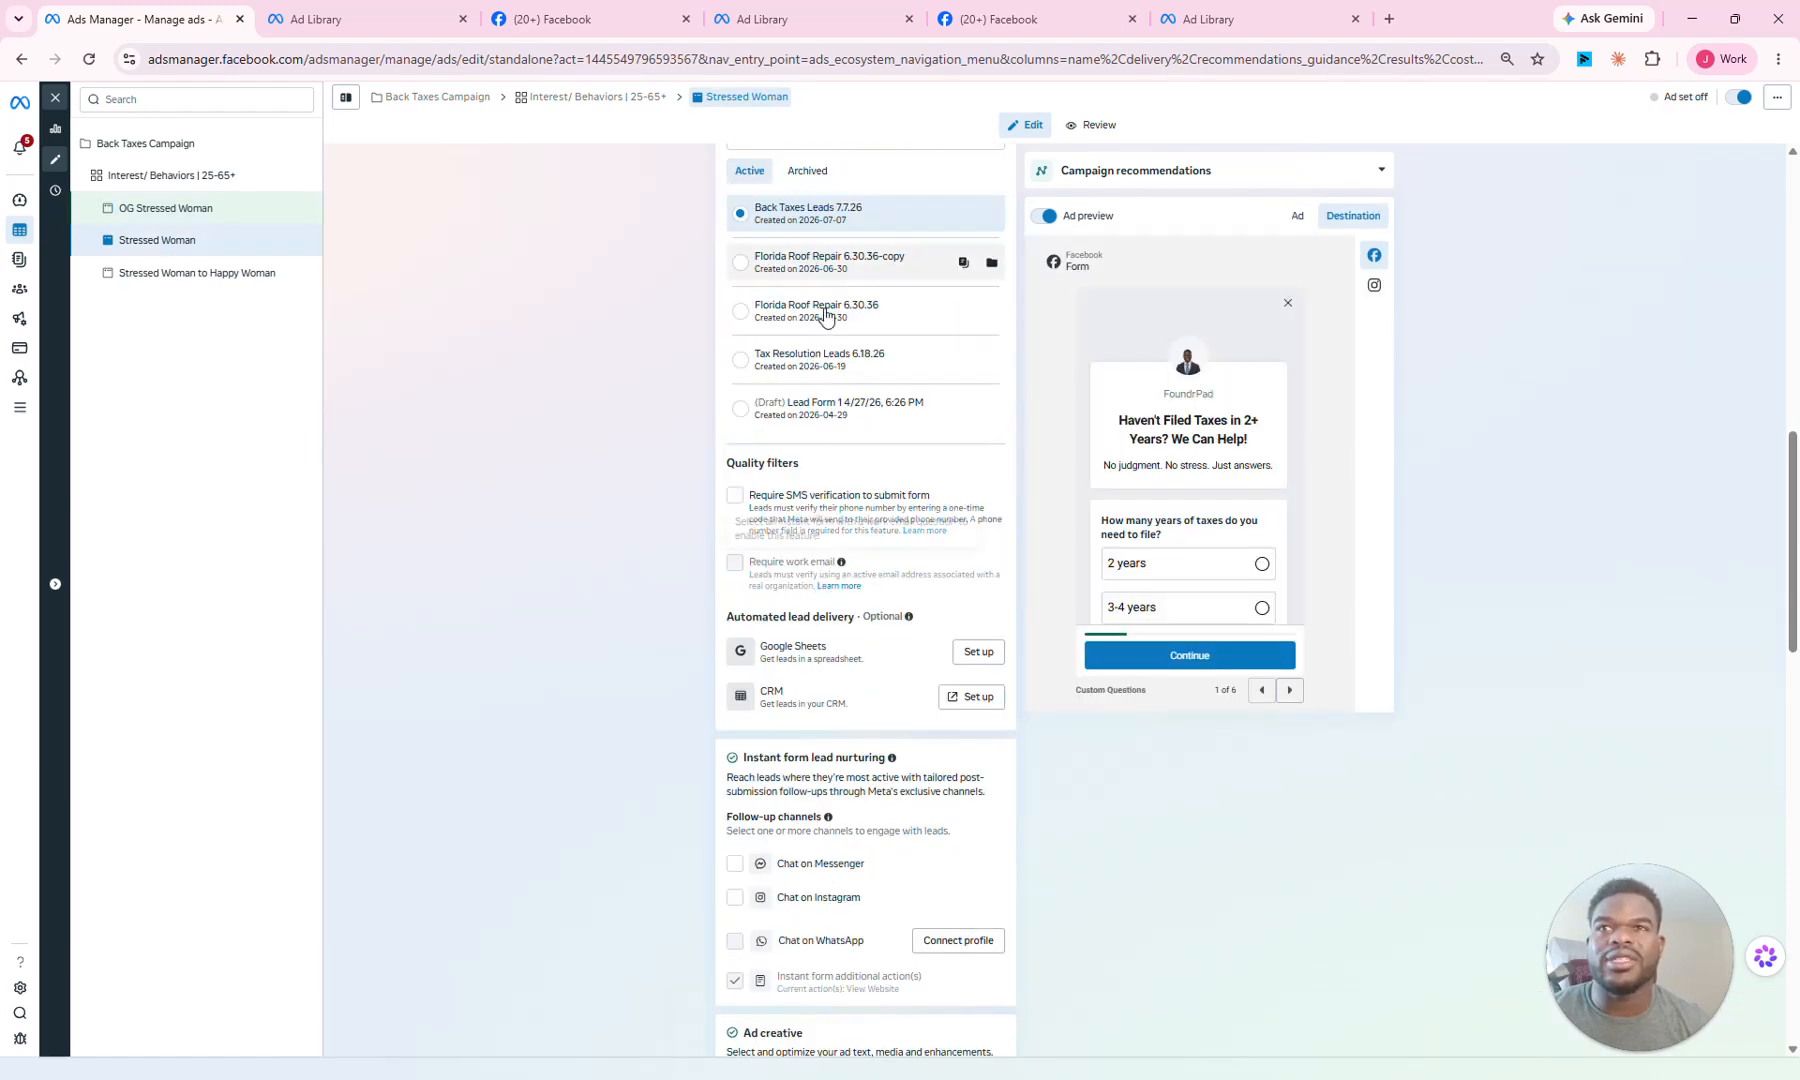
{"action": "scroll", "coordinate": [809, 341], "scroll_direction": "up", "scroll_amount": 6}
{"action": "scroll", "coordinate": [809, 341], "scroll_direction": "up", "scroll_amount": 5}
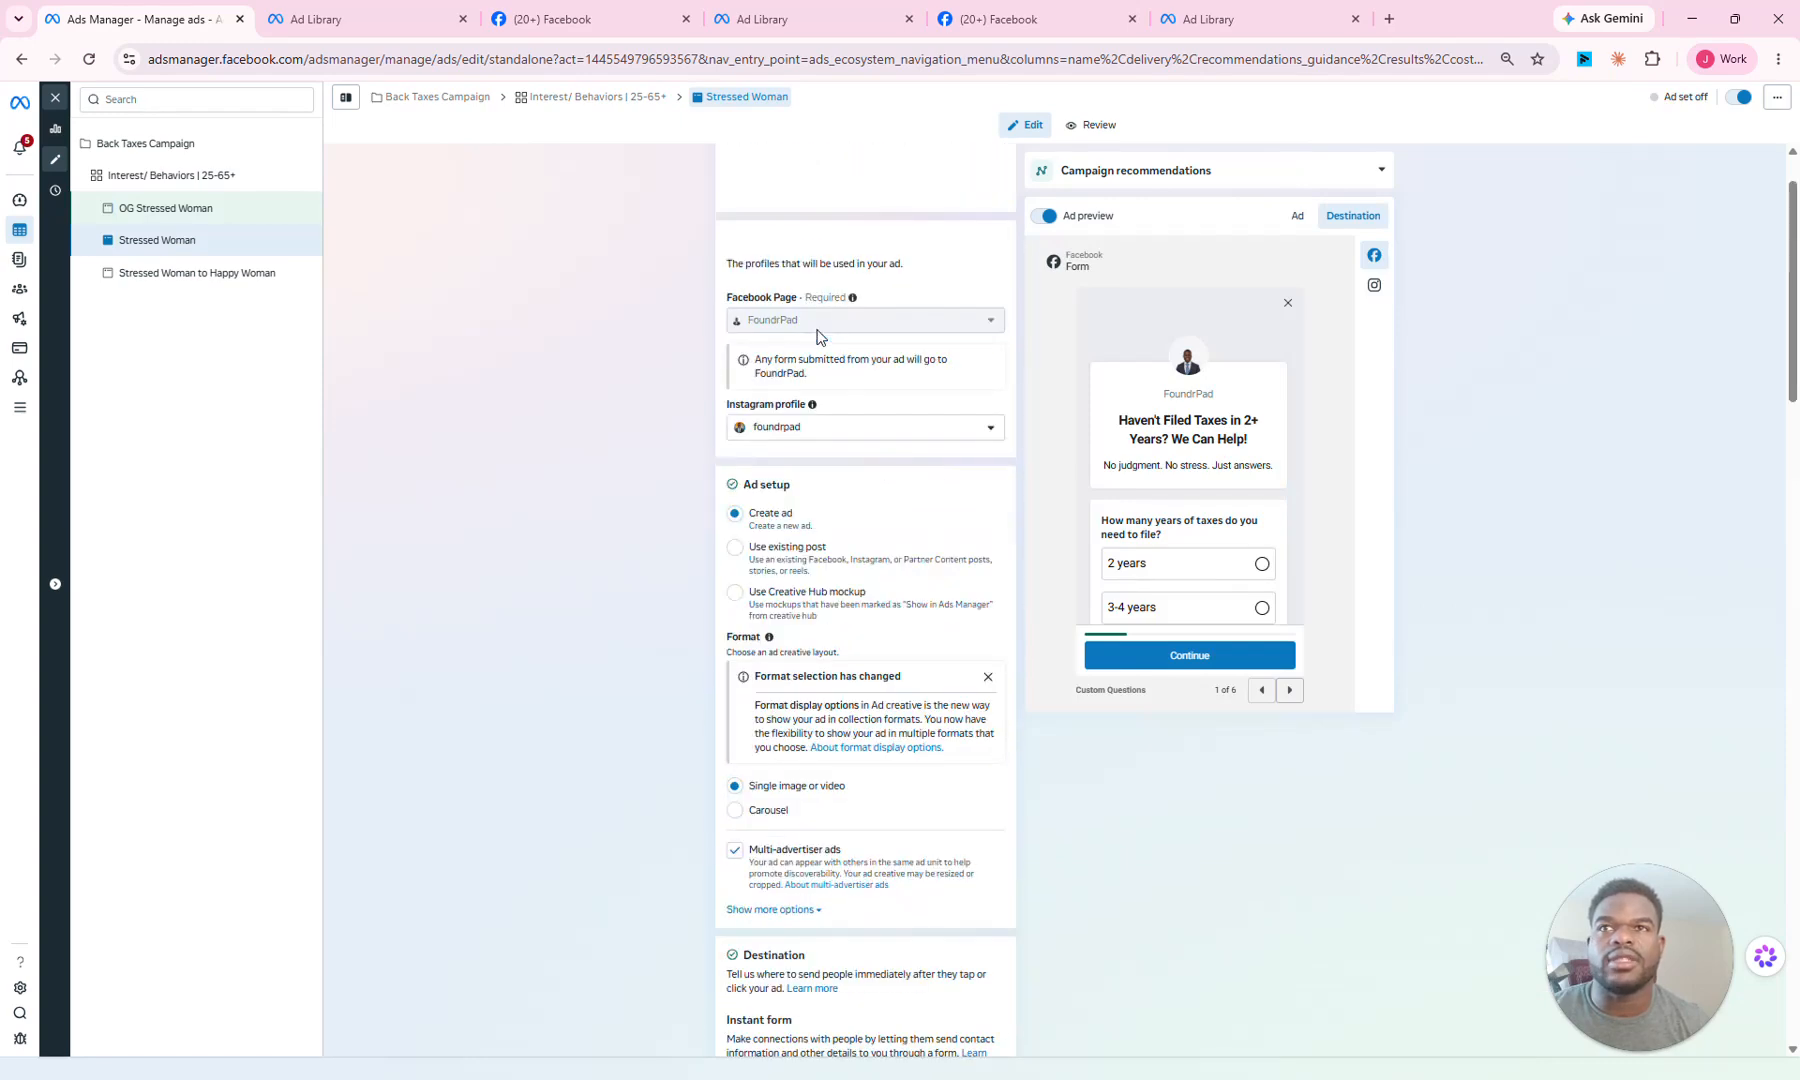
{"action": "scroll", "coordinate": [820, 338], "scroll_direction": "down", "scroll_amount": 15}
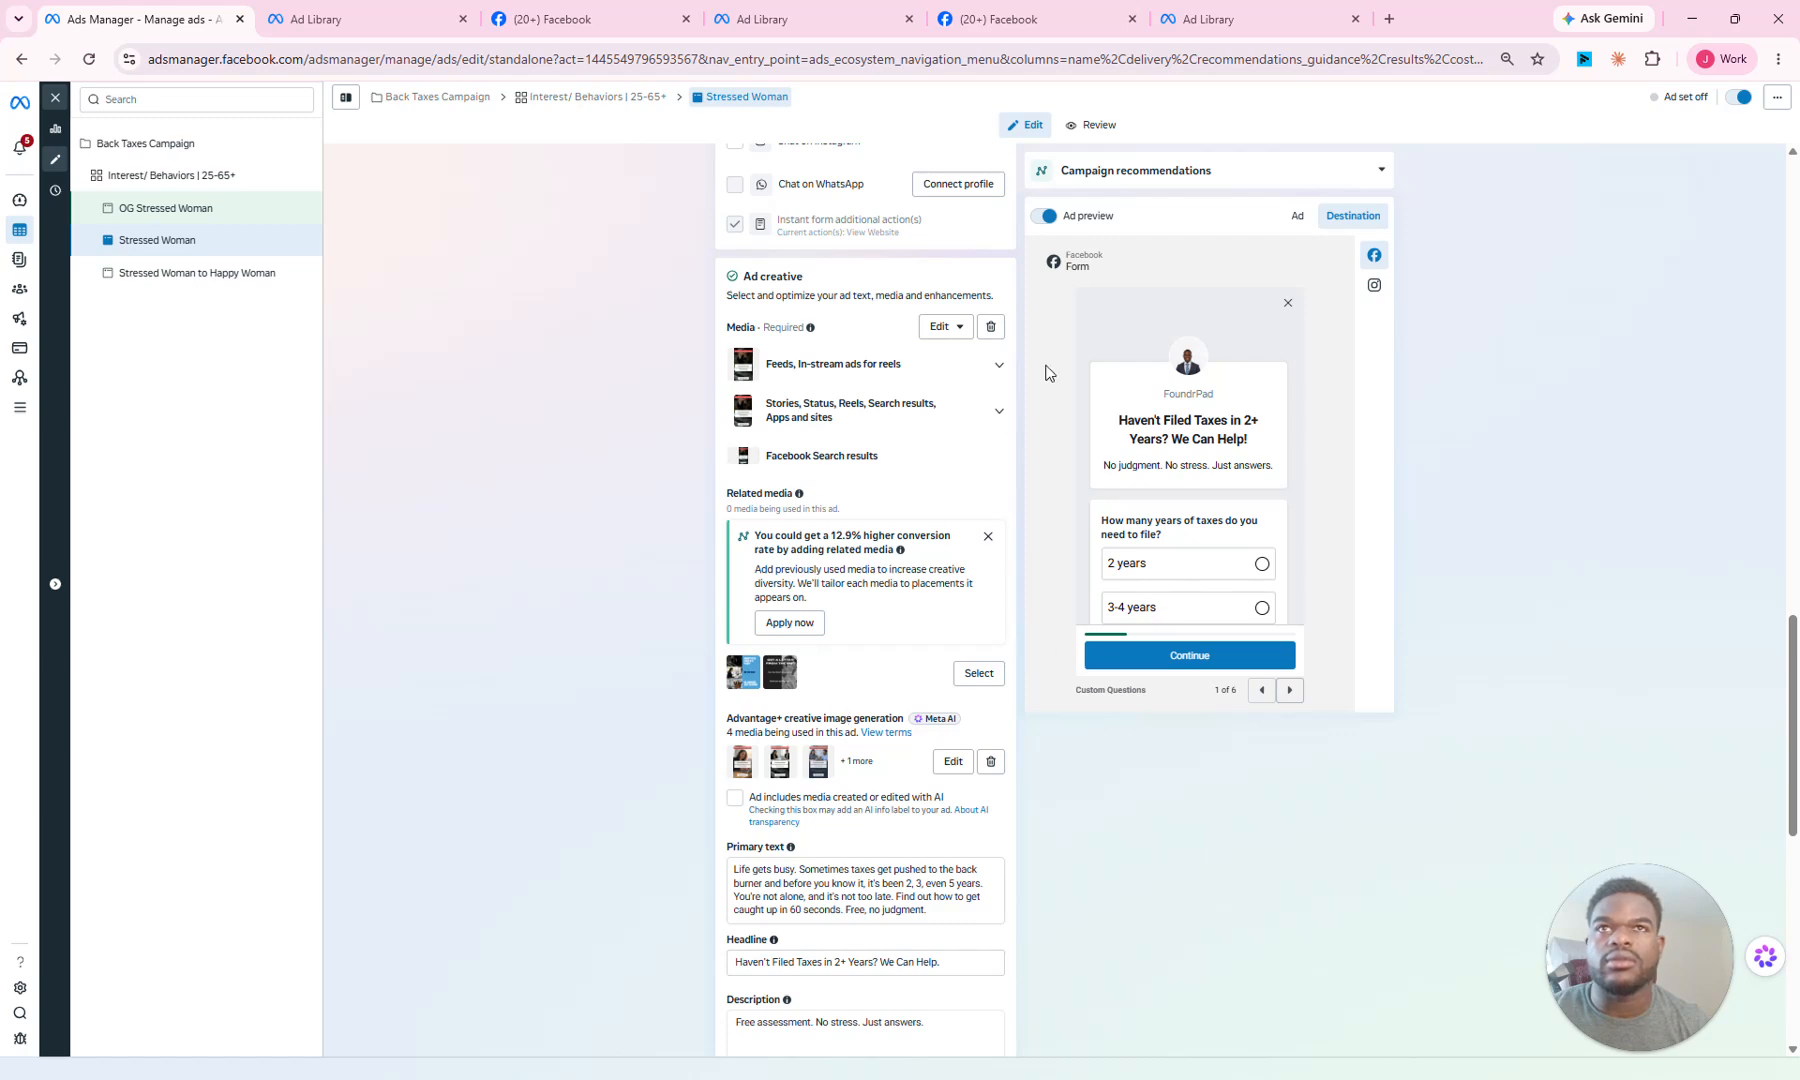
{"action": "scroll", "coordinate": [884, 510], "scroll_direction": "down", "scroll_amount": 8}
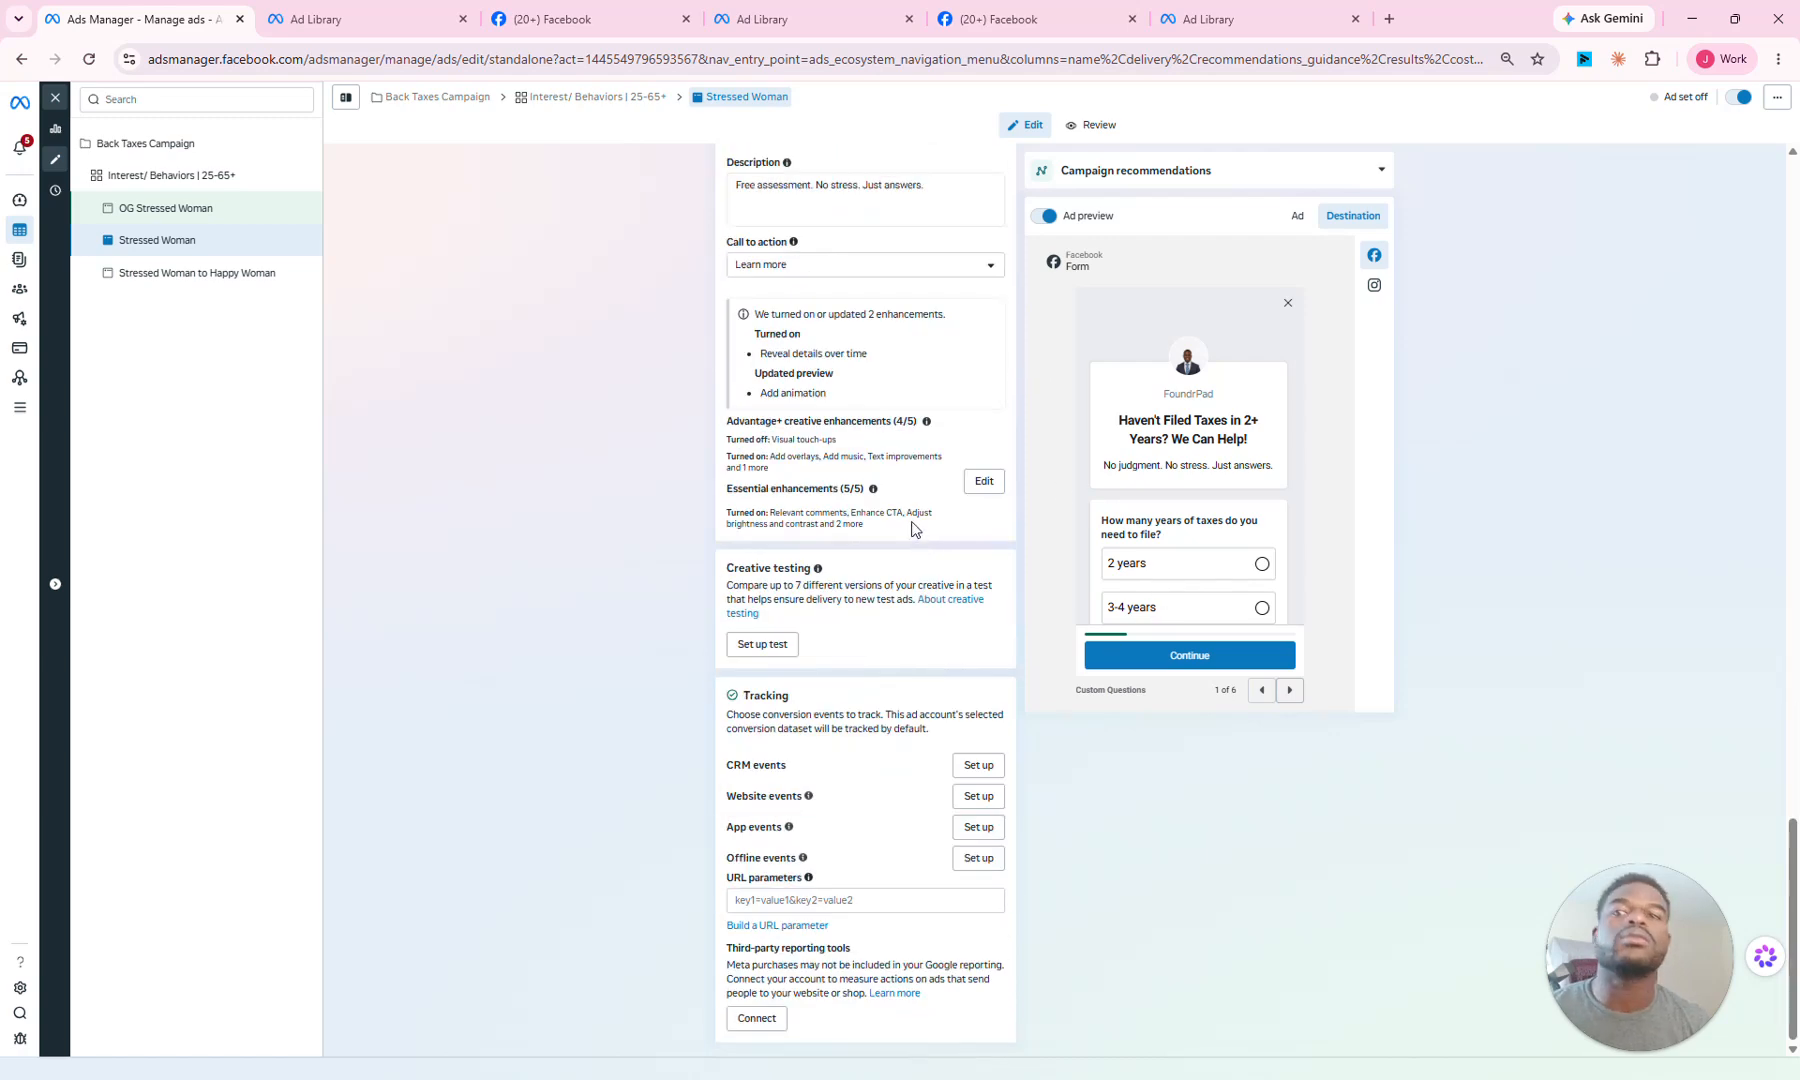
Step: Add the blue 1080 × 1080 2+ years filing image to the Stressed Woman ad's related media and check its AI-generated images
{"action": "scroll", "coordinate": [842, 487], "scroll_direction": "up", "scroll_amount": 4}
{"action": "scroll", "coordinate": [842, 480], "scroll_direction": "up", "scroll_amount": 1}
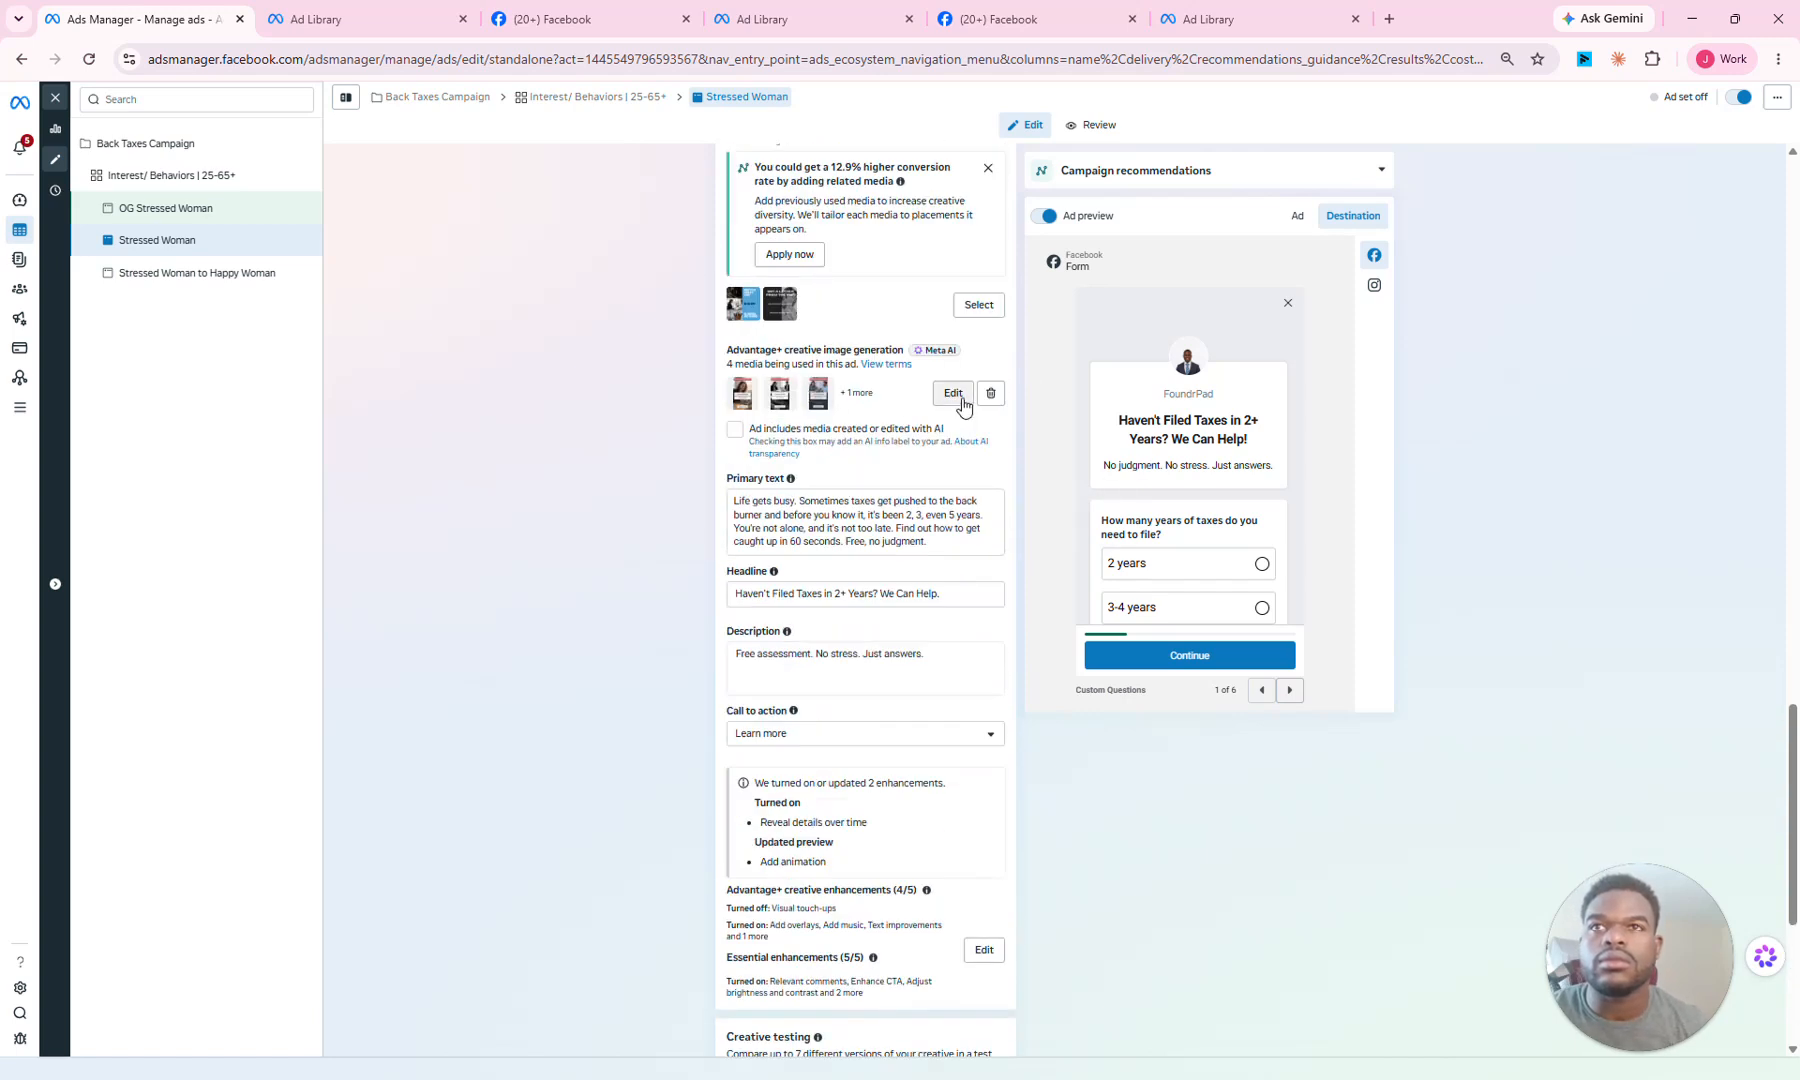
{"action": "left_click", "coordinate": [978, 305]}
{"action": "left_click", "coordinate": [558, 292]}
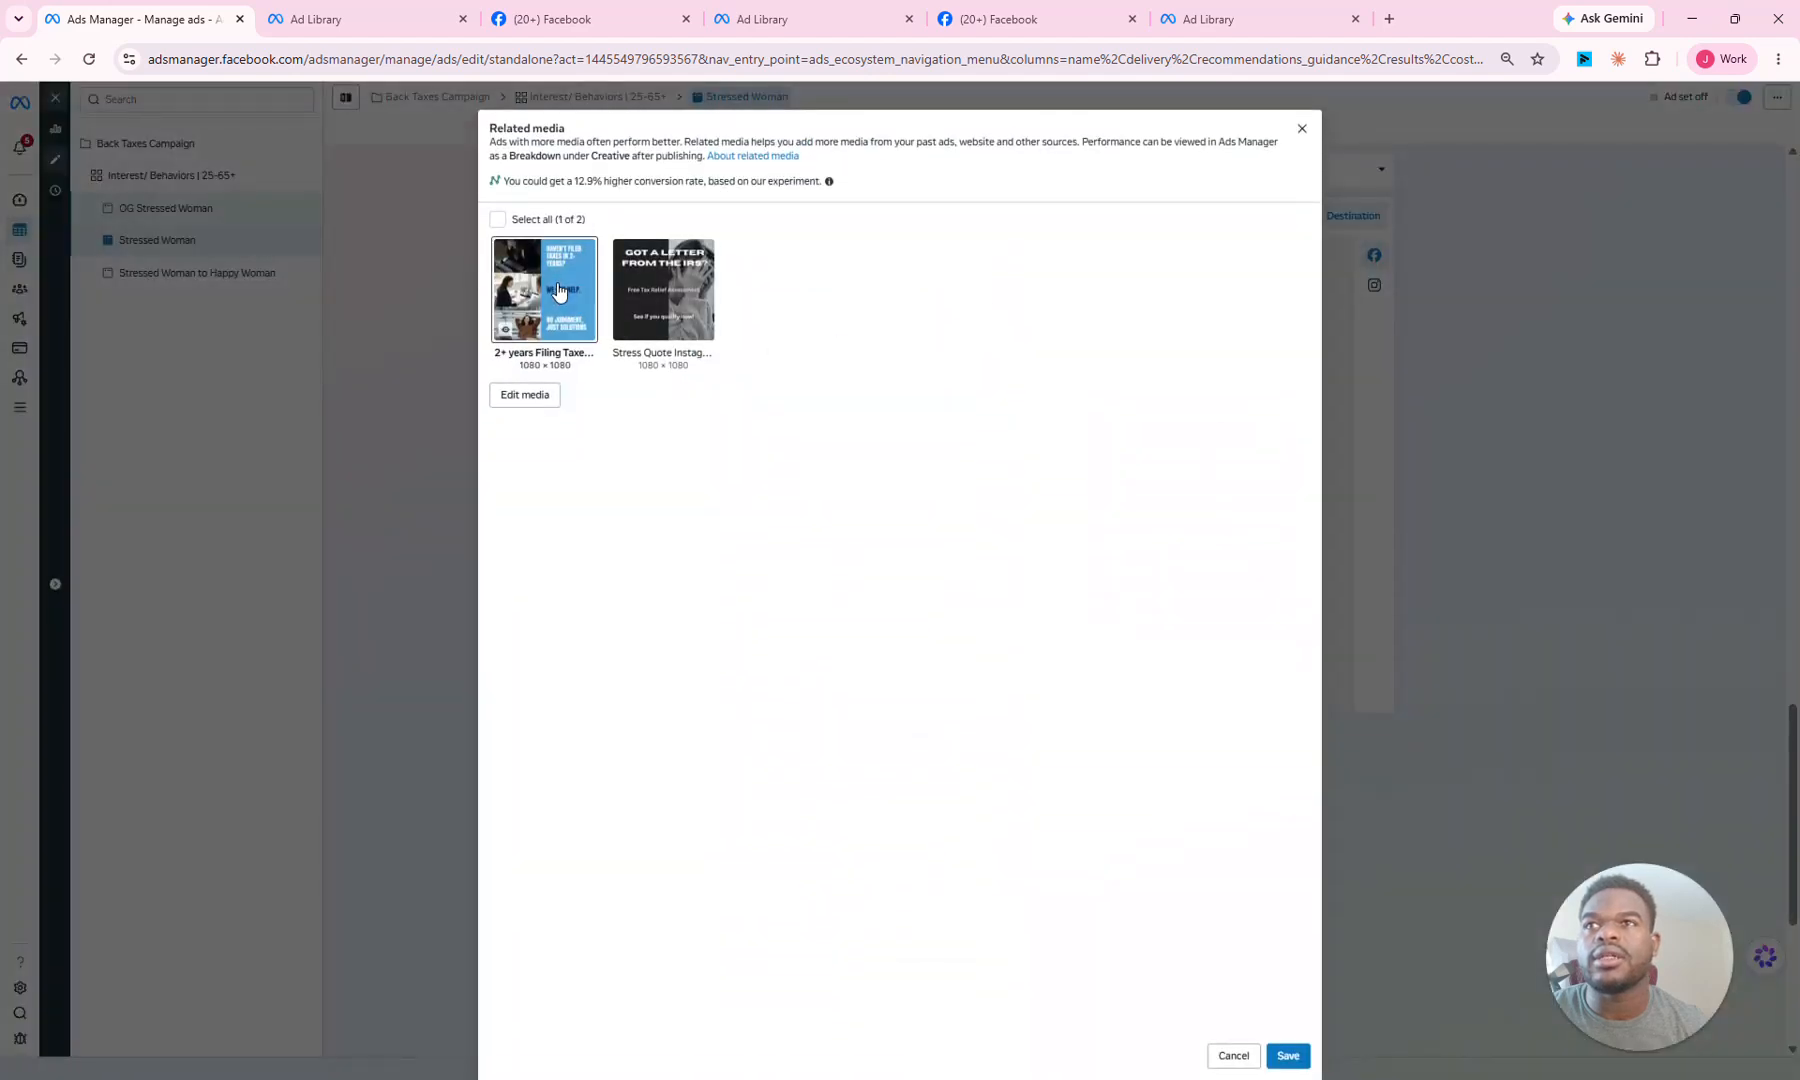
{"action": "left_click", "coordinate": [1288, 1058]}
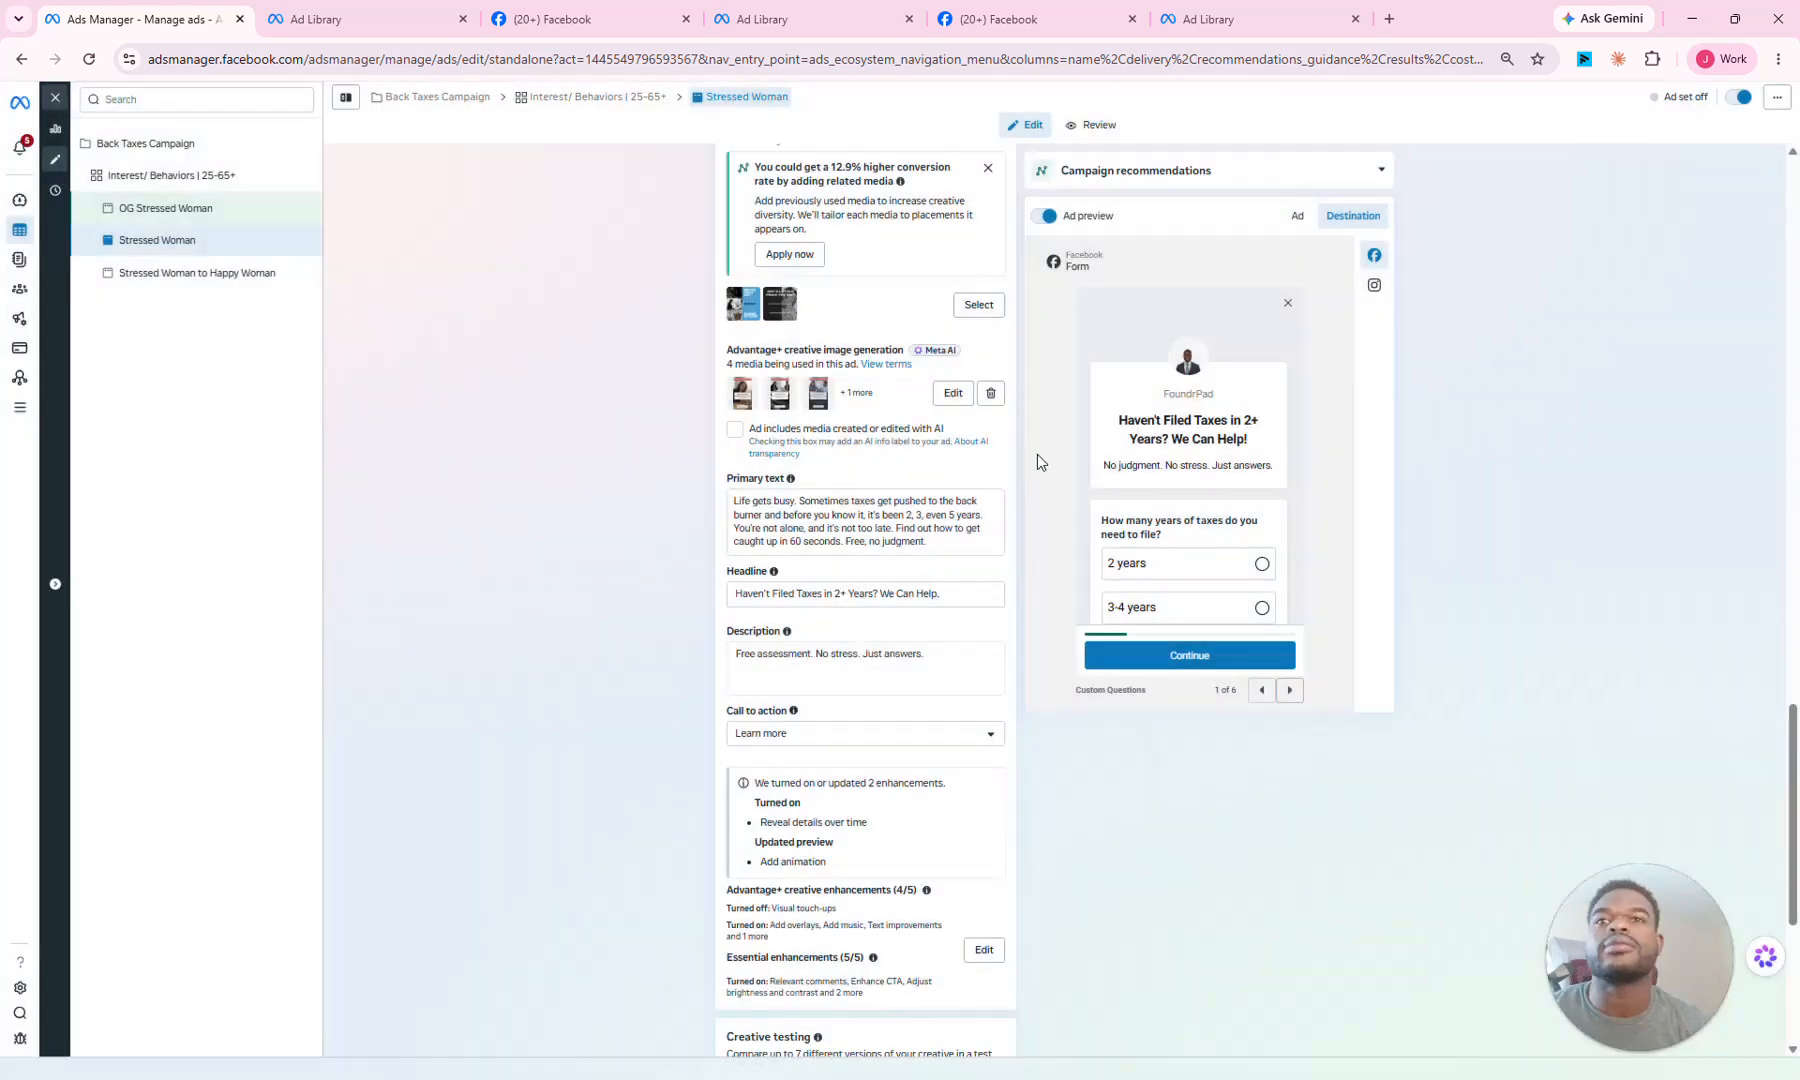
{"action": "left_click", "coordinate": [950, 395]}
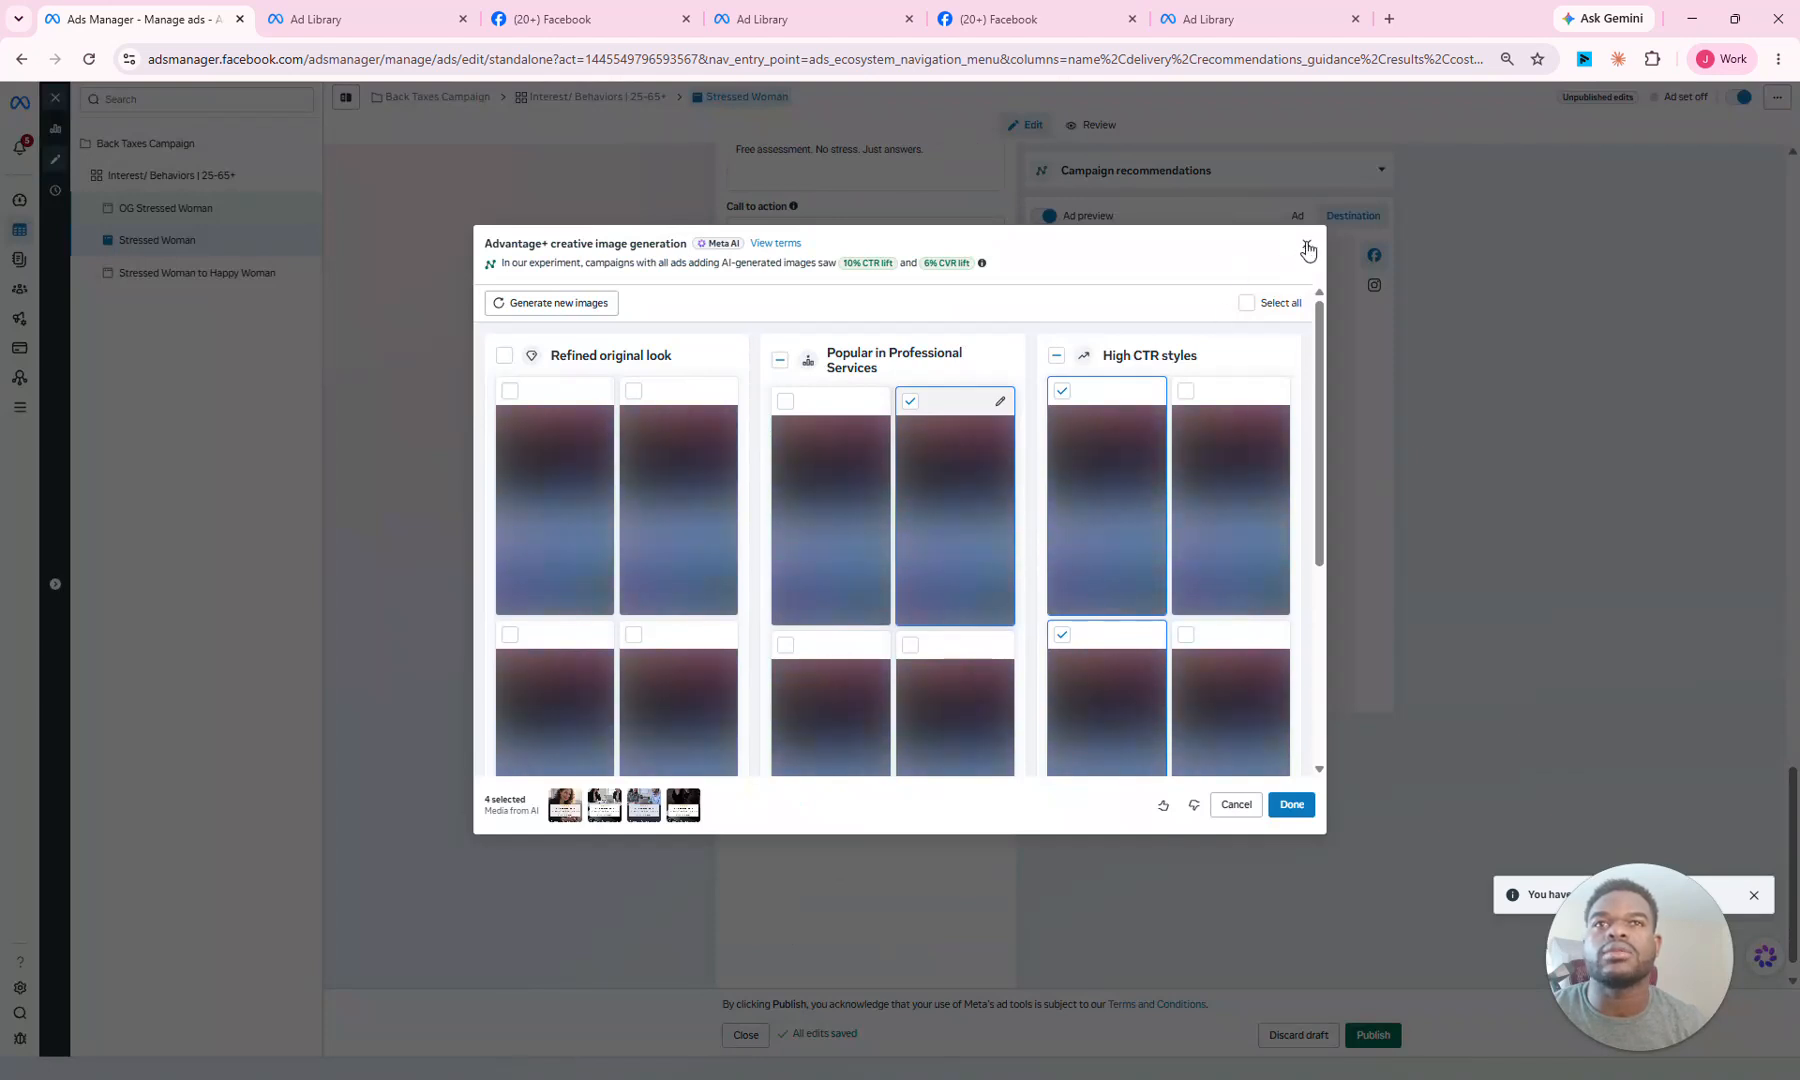
{"action": "left_click", "coordinate": [1306, 248]}
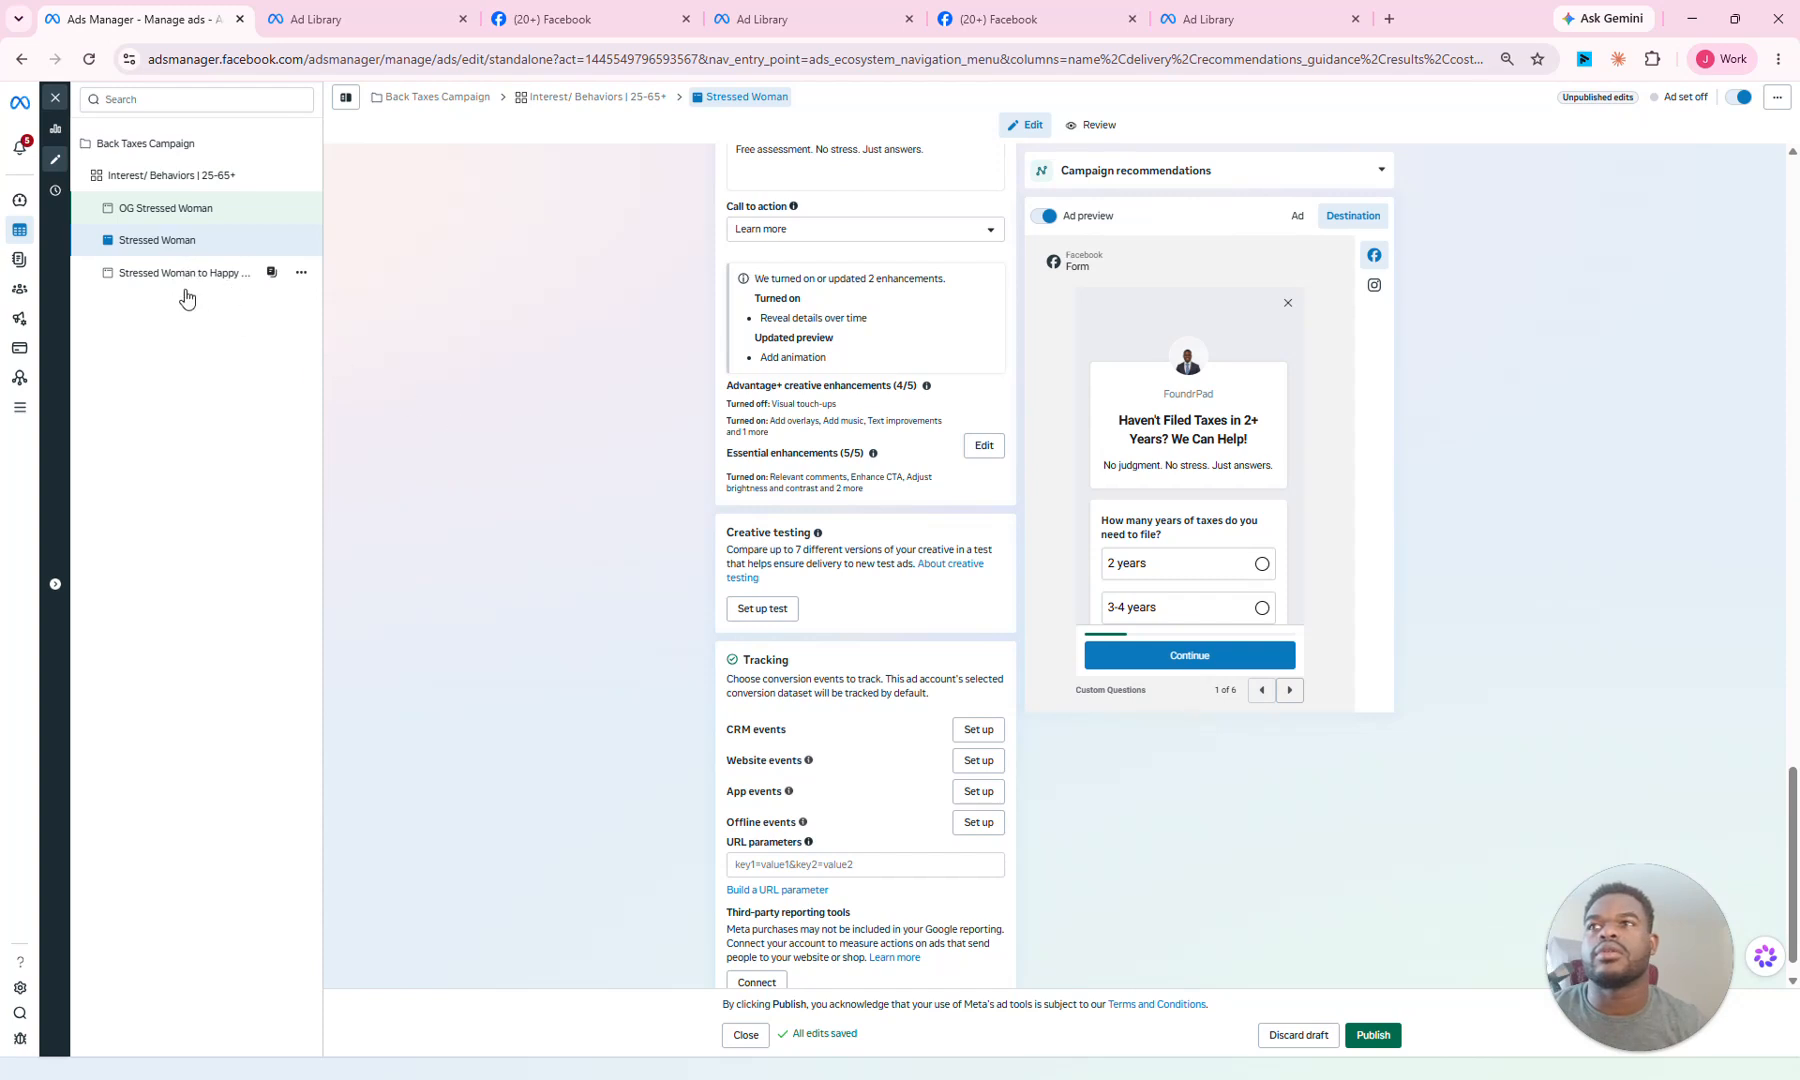
Step: In the Stressed Woman to Happy Woman ad, replace the Stress Quote related media with the 1080 × 1920 2+ Years Filing image
{"action": "left_click", "coordinate": [176, 277]}
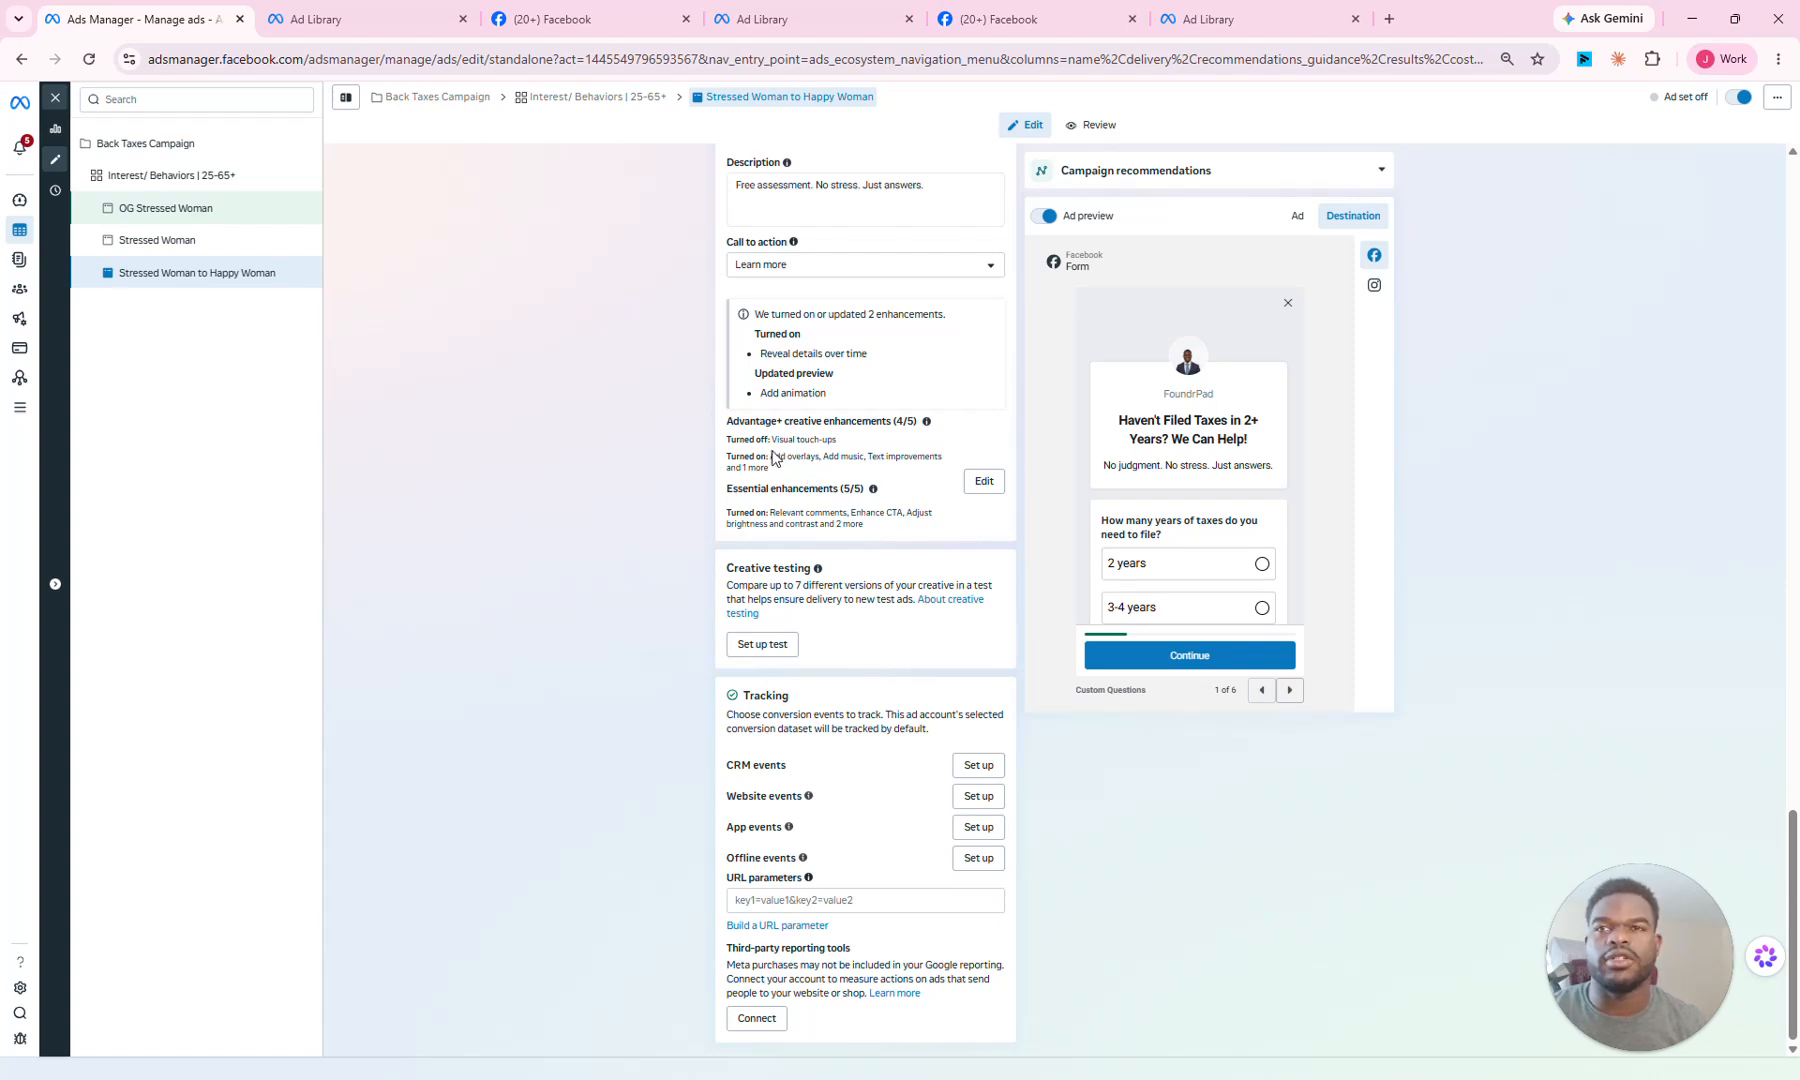
{"action": "scroll", "coordinate": [802, 459], "scroll_direction": "up", "scroll_amount": 3}
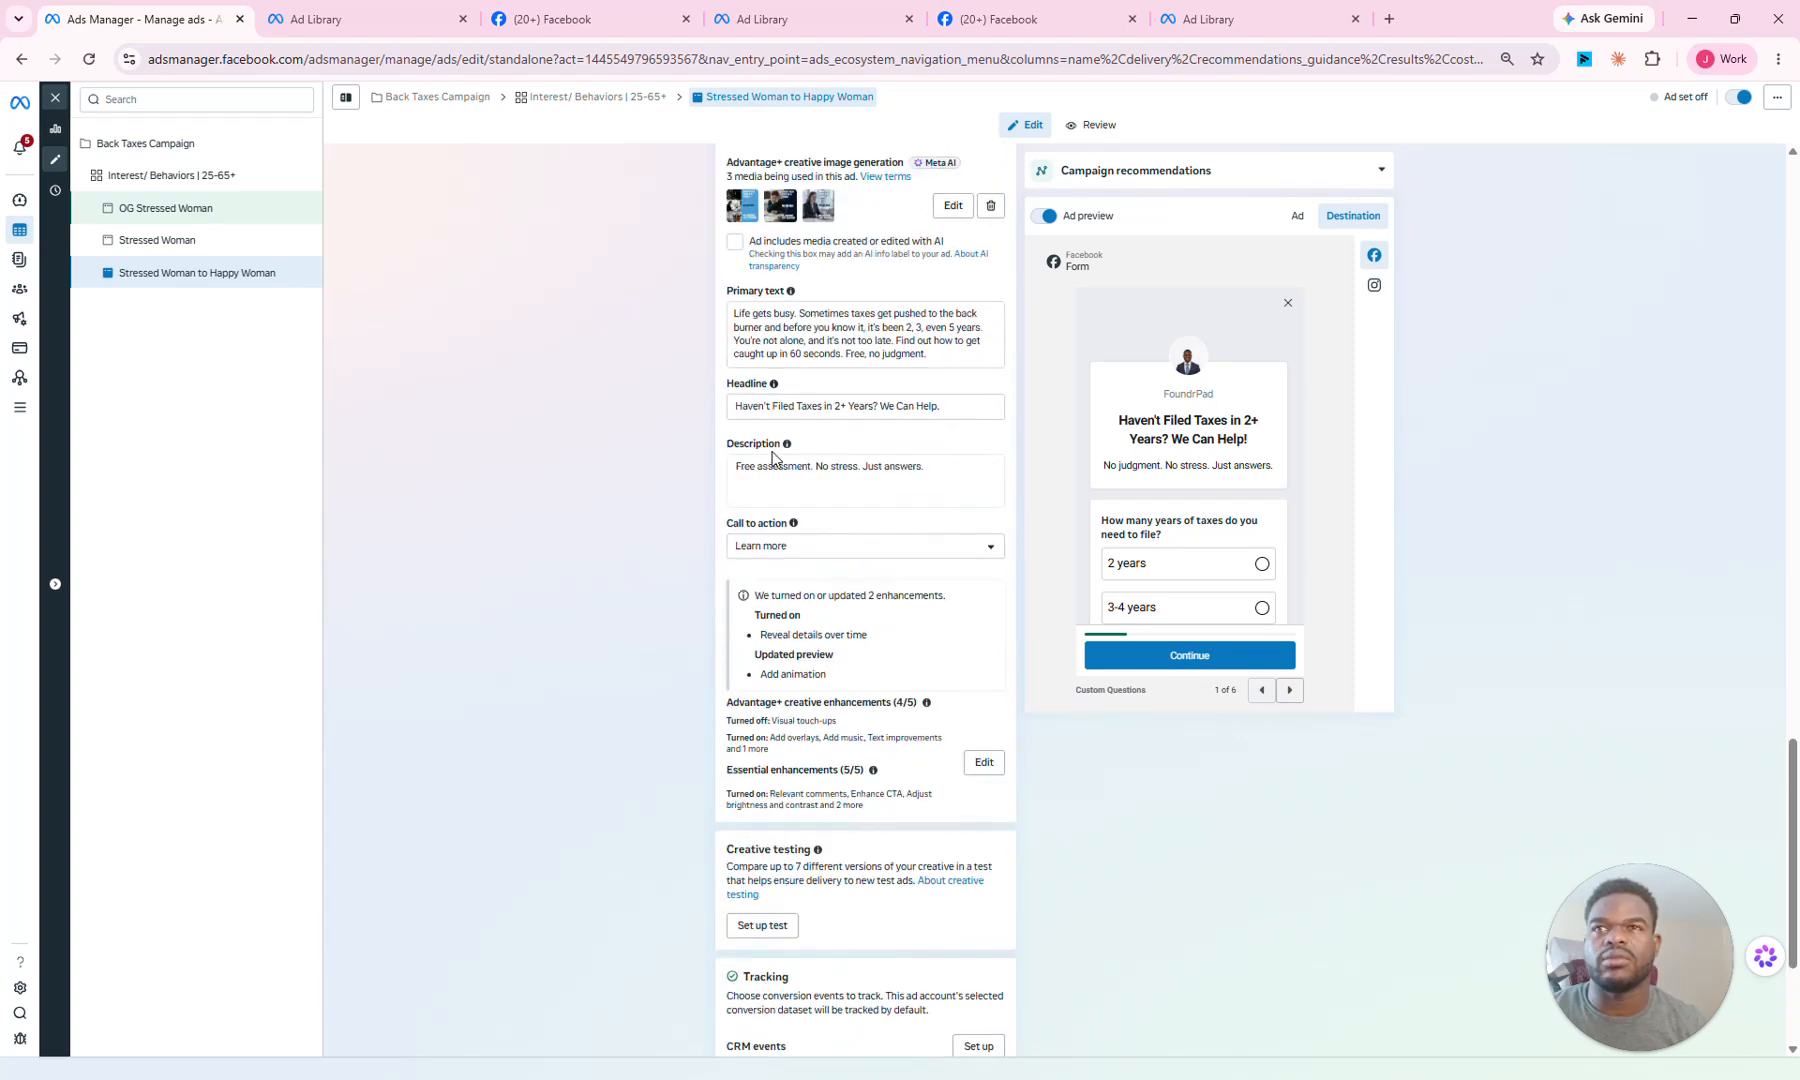
{"action": "scroll", "coordinate": [772, 459], "scroll_direction": "up", "scroll_amount": 4}
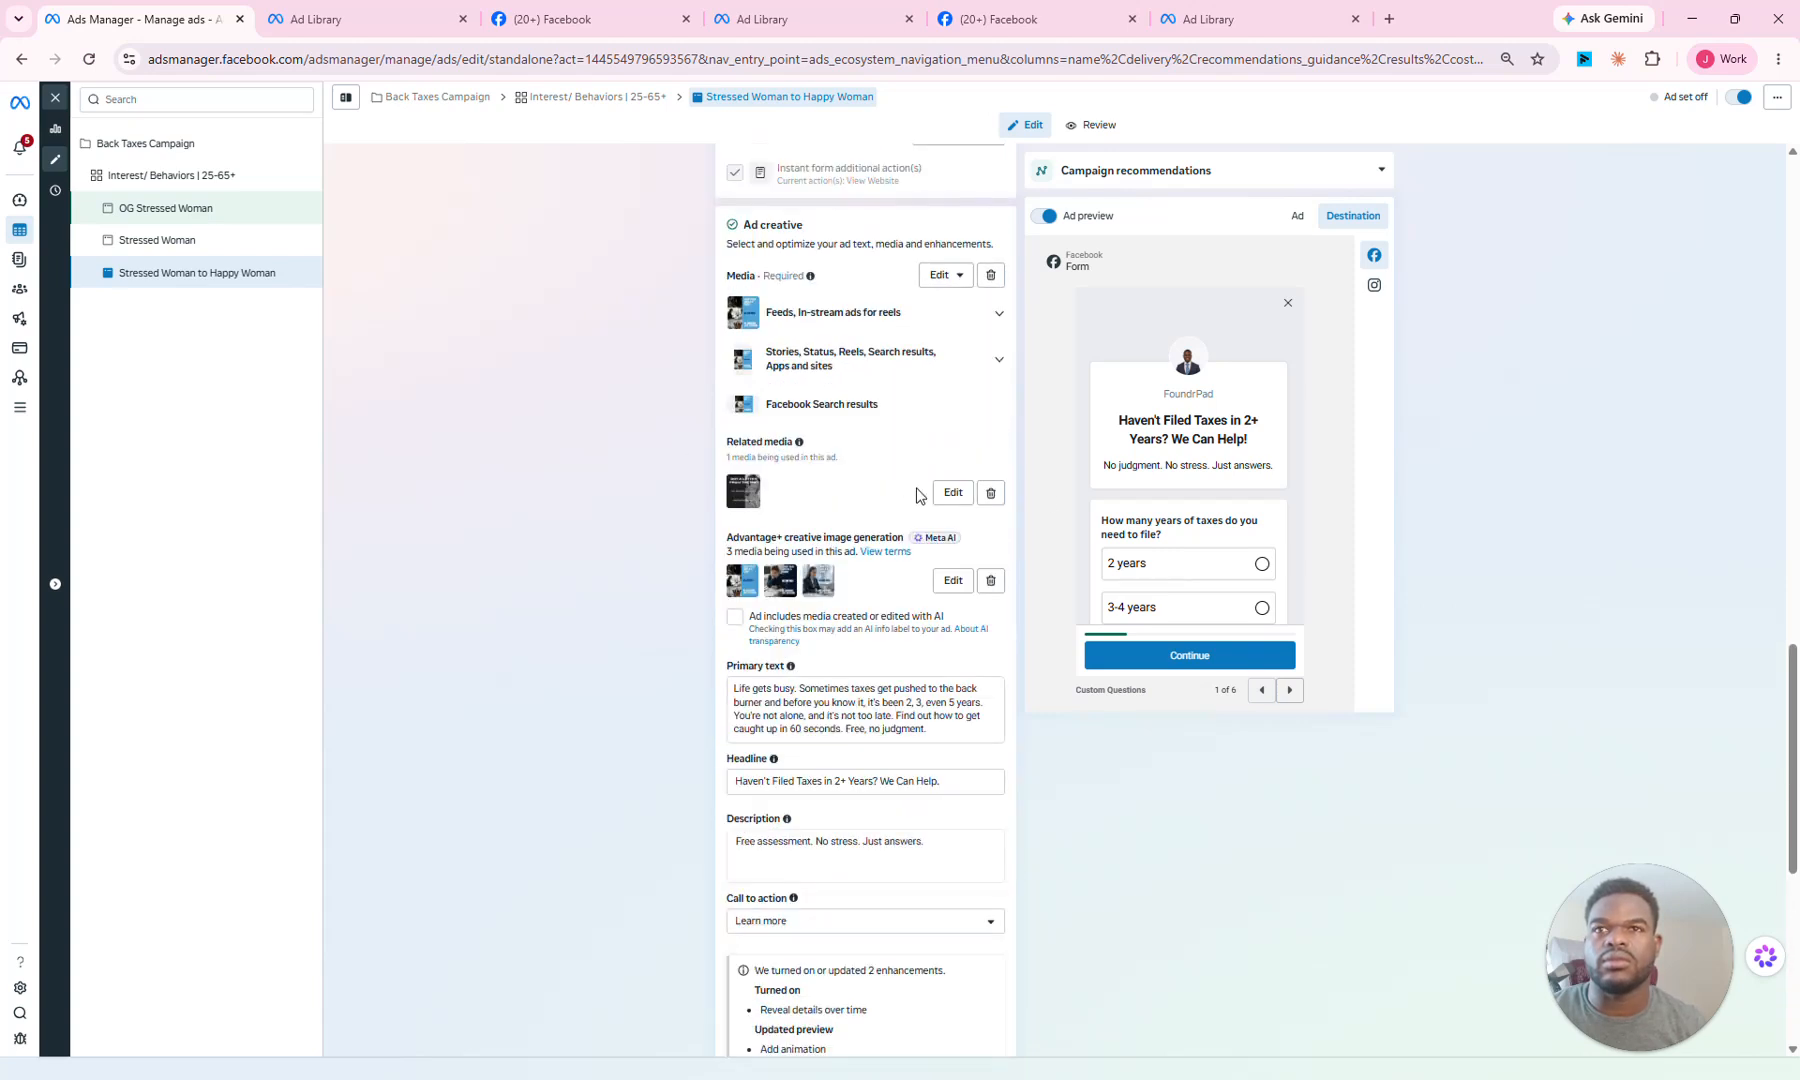
{"action": "left_click", "coordinate": [952, 494]}
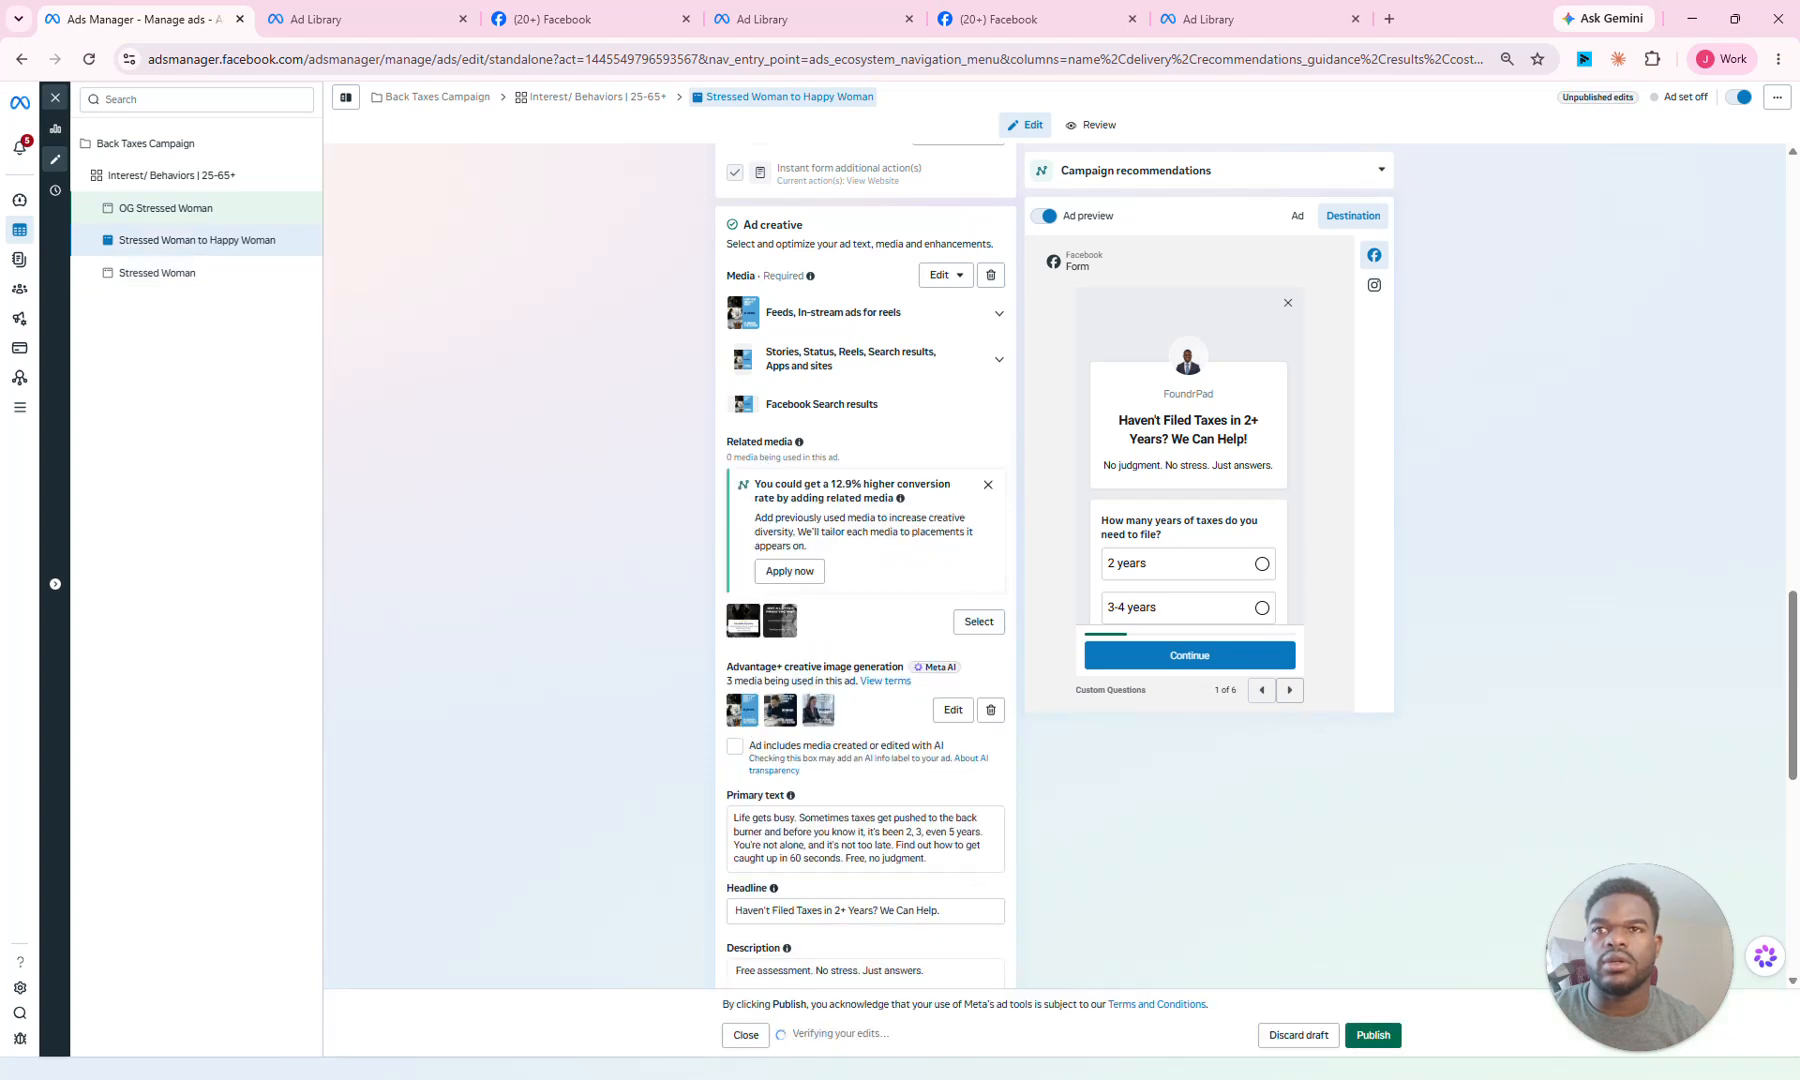
{"action": "left_click", "coordinate": [978, 623]}
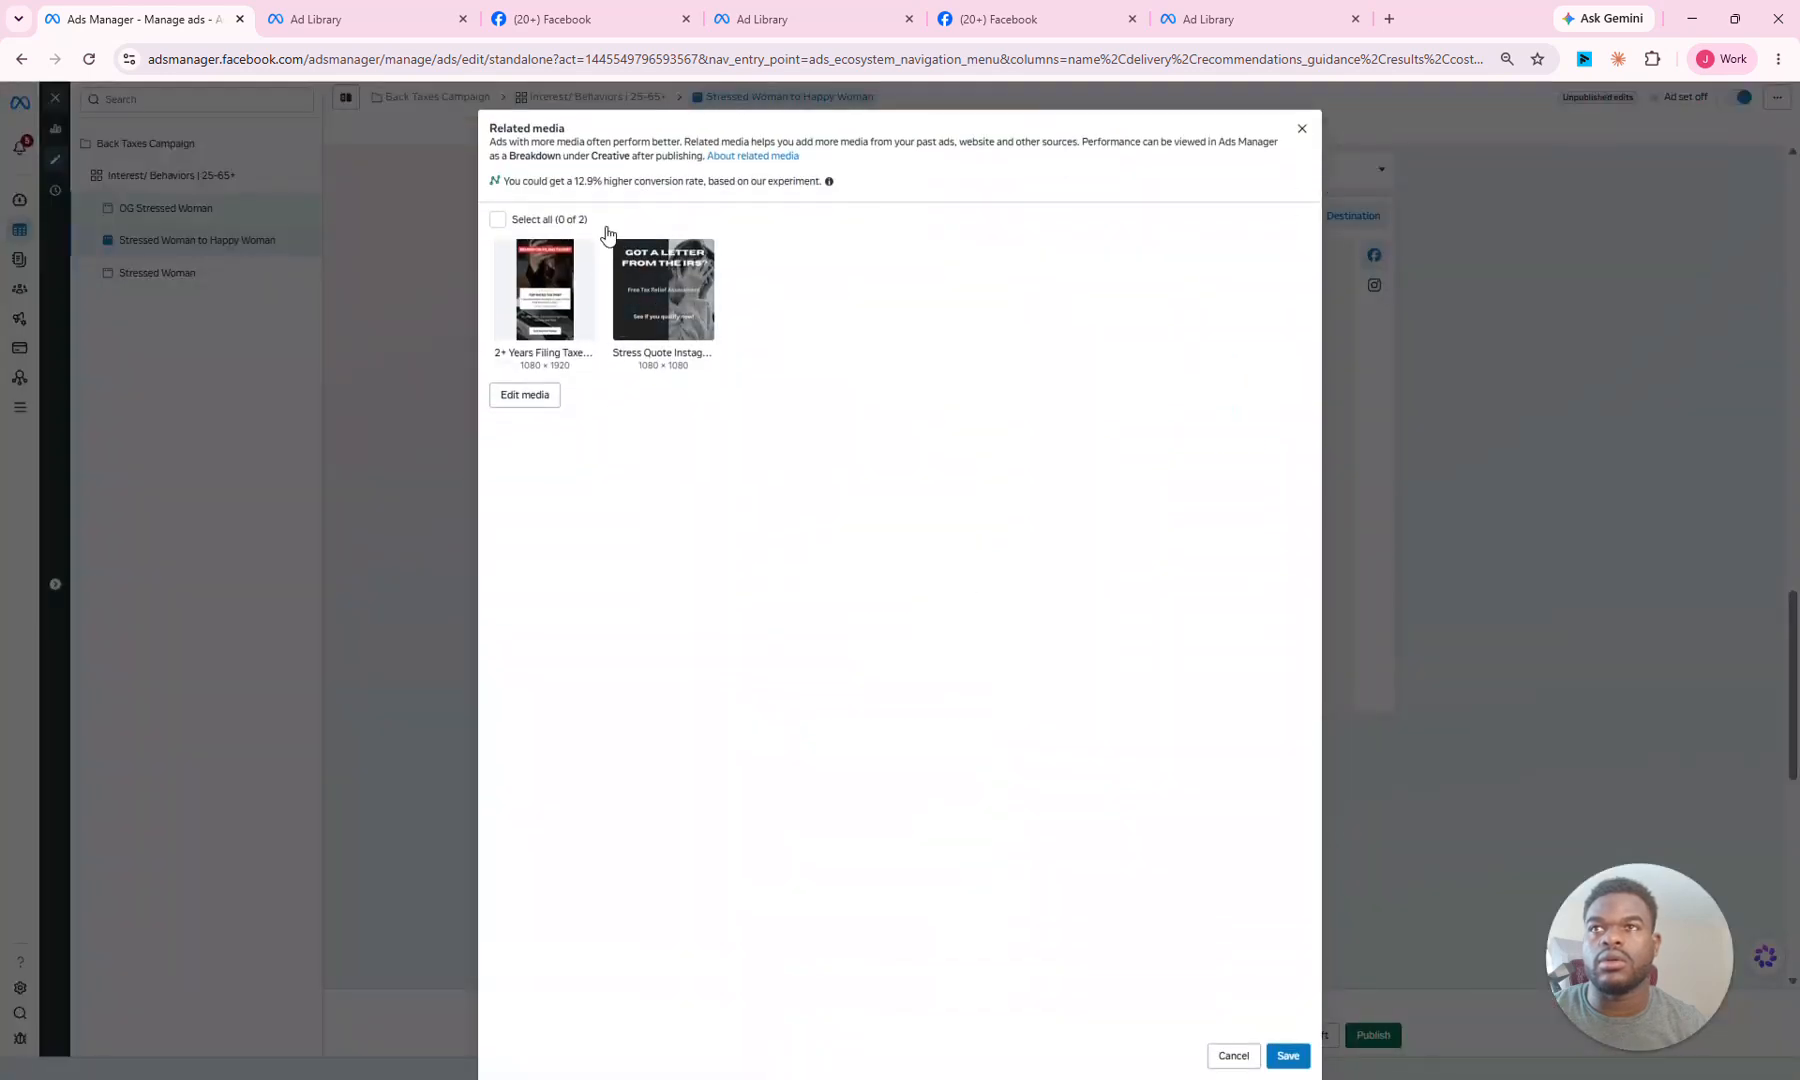
{"action": "left_click", "coordinate": [528, 272]}
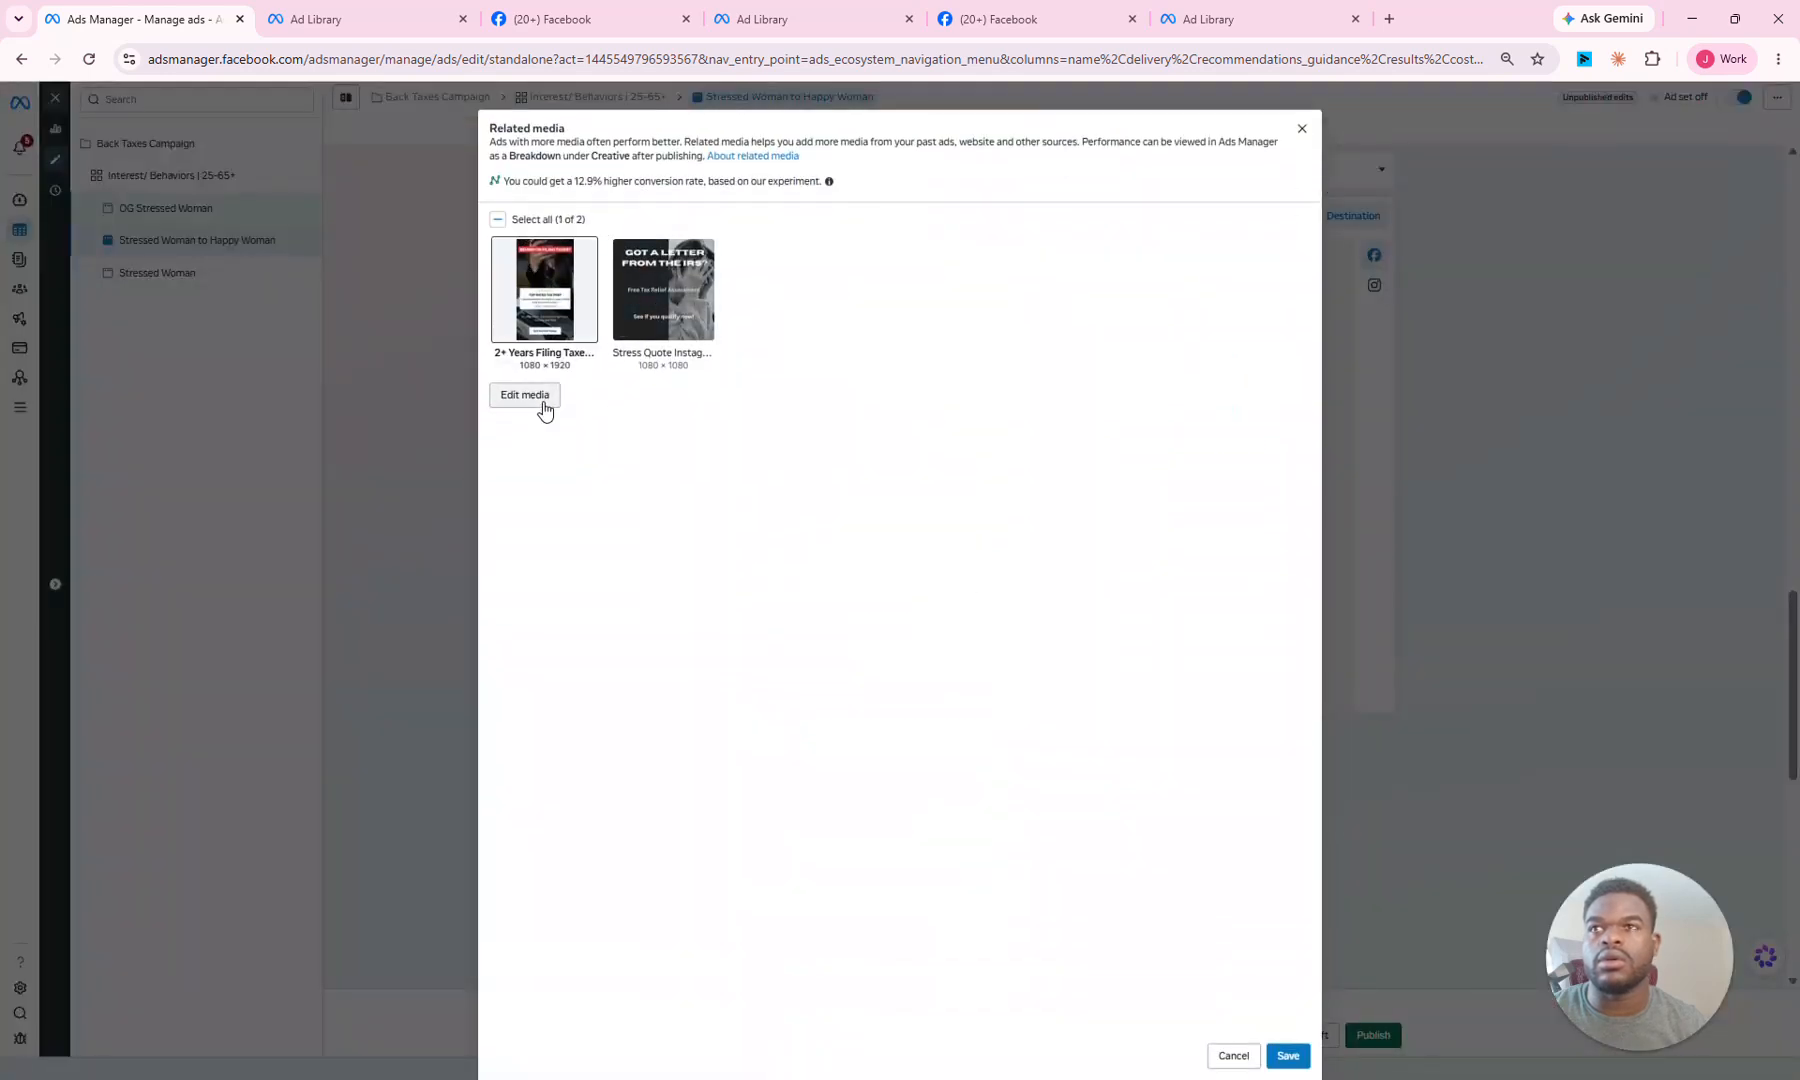
{"action": "left_click", "coordinate": [1287, 1056]}
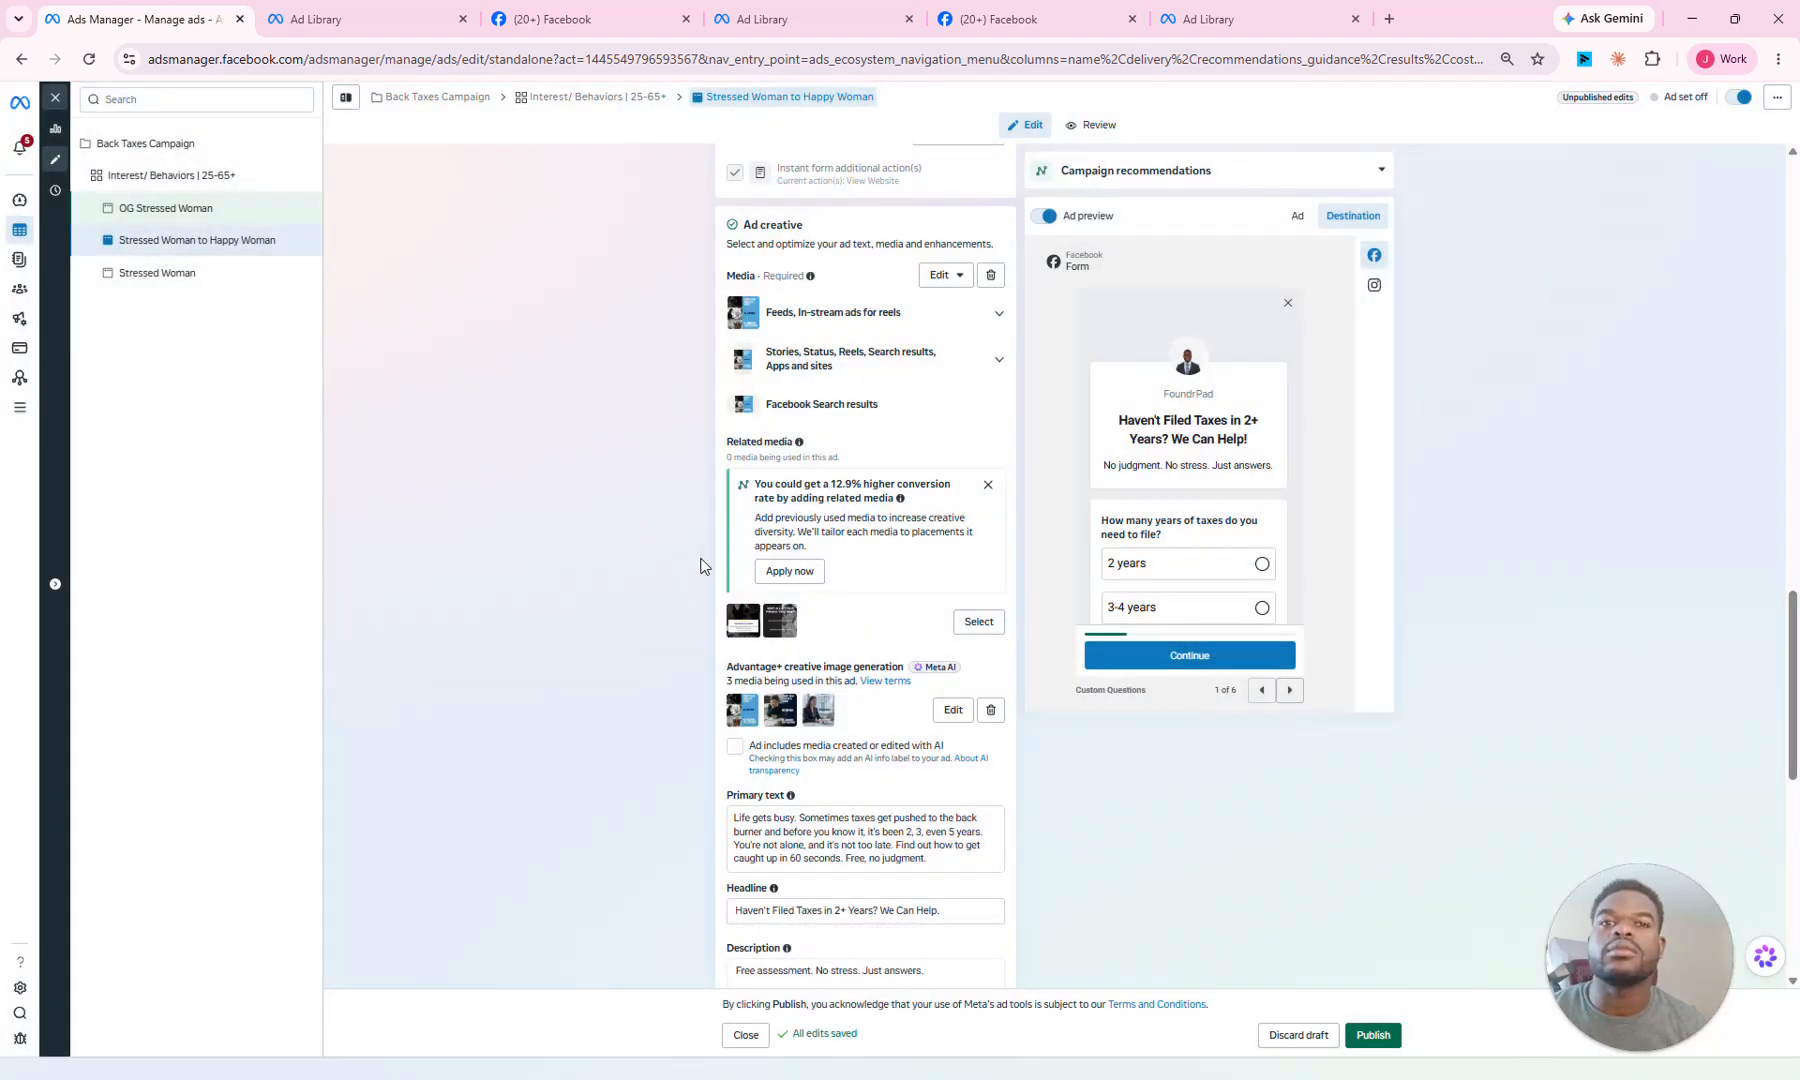
Step: Check the Stressed Woman to Happy Woman ad's related media, ad copy, enhancements, tracking and selected lead form
{"action": "scroll", "coordinate": [700, 567], "scroll_direction": "down", "scroll_amount": 7}
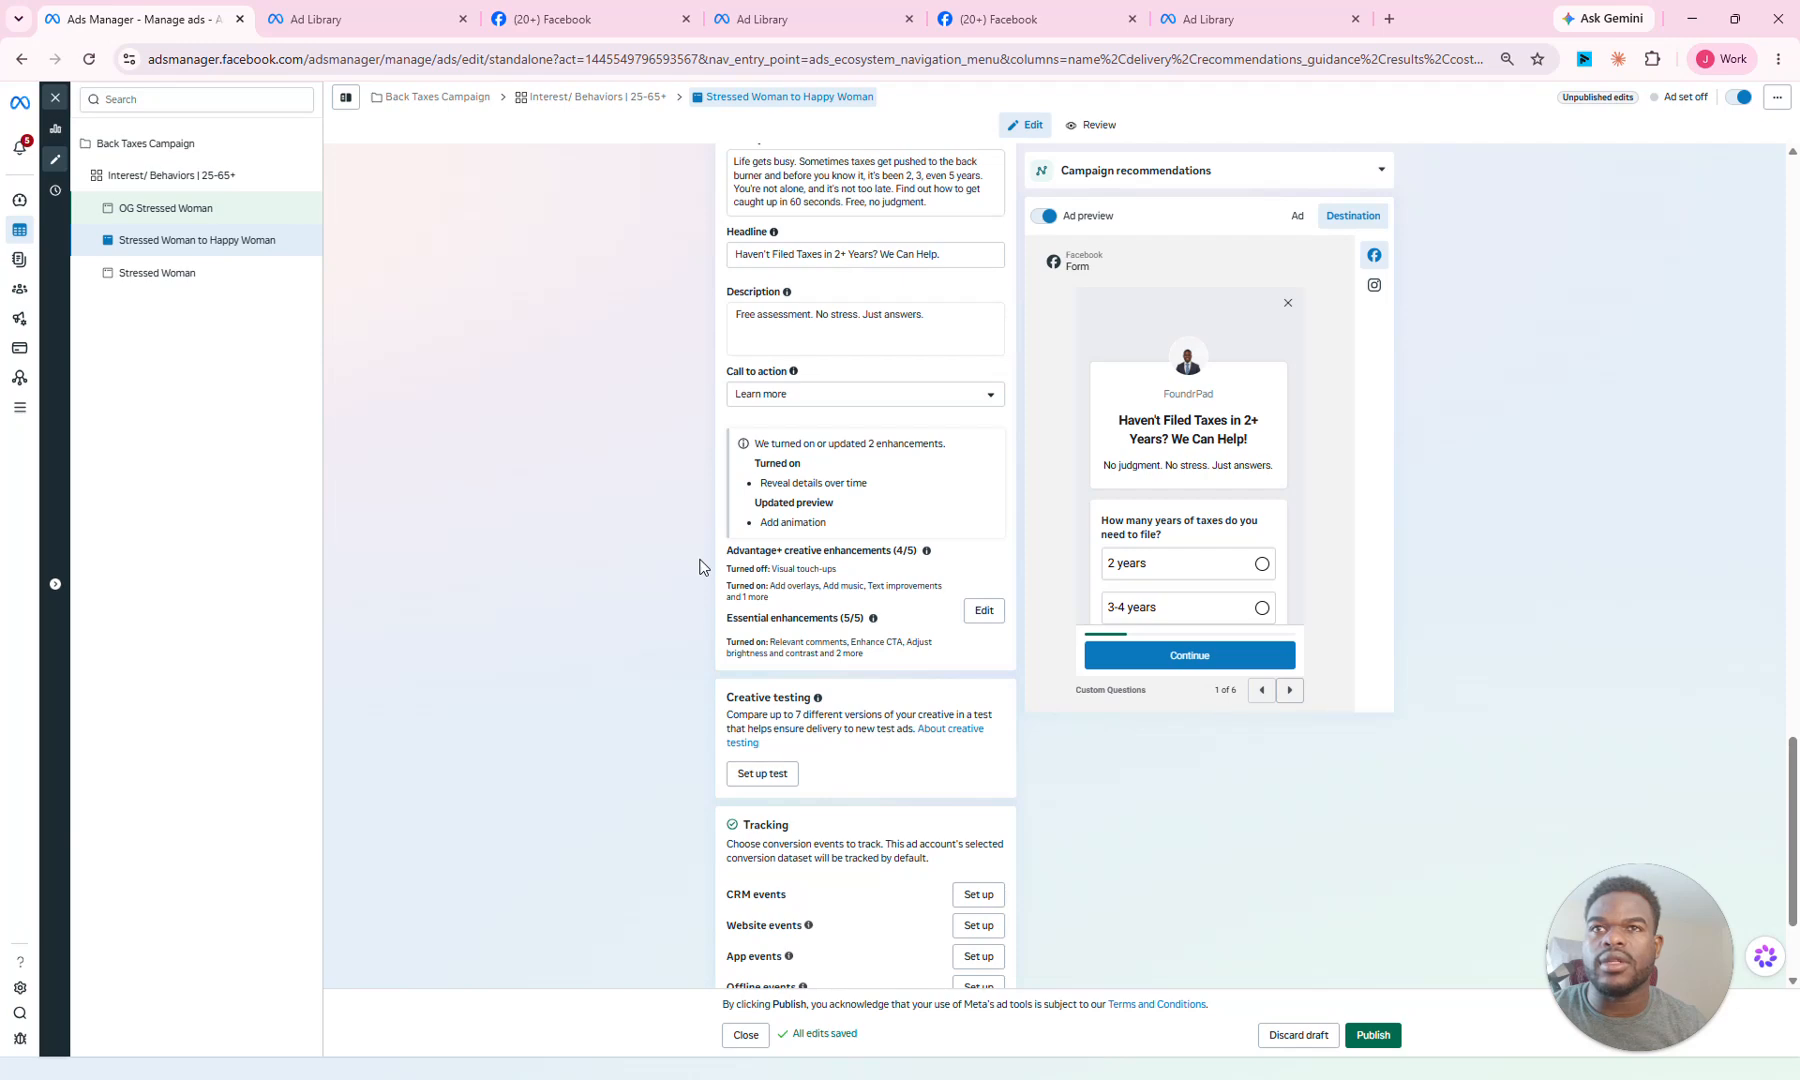
{"action": "scroll", "coordinate": [700, 567], "scroll_direction": "down", "scroll_amount": 2}
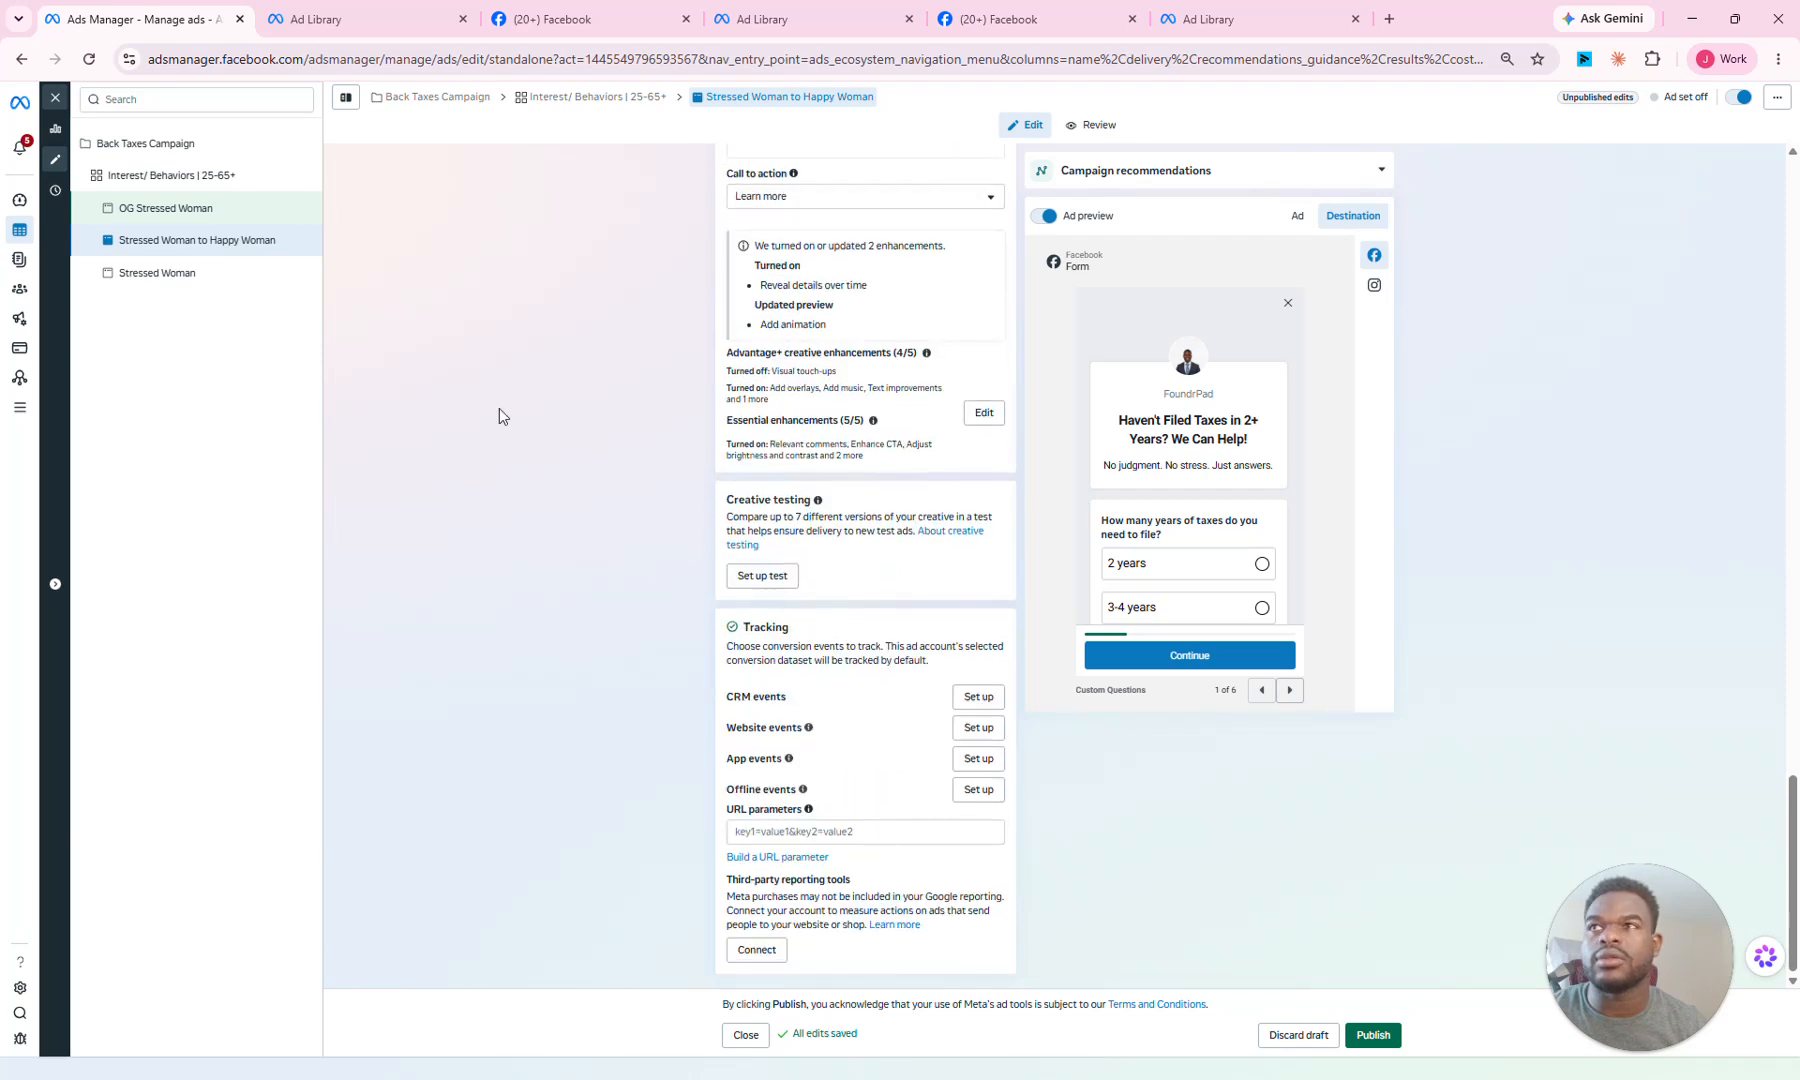
{"action": "scroll", "coordinate": [960, 478], "scroll_direction": "up", "scroll_amount": 4}
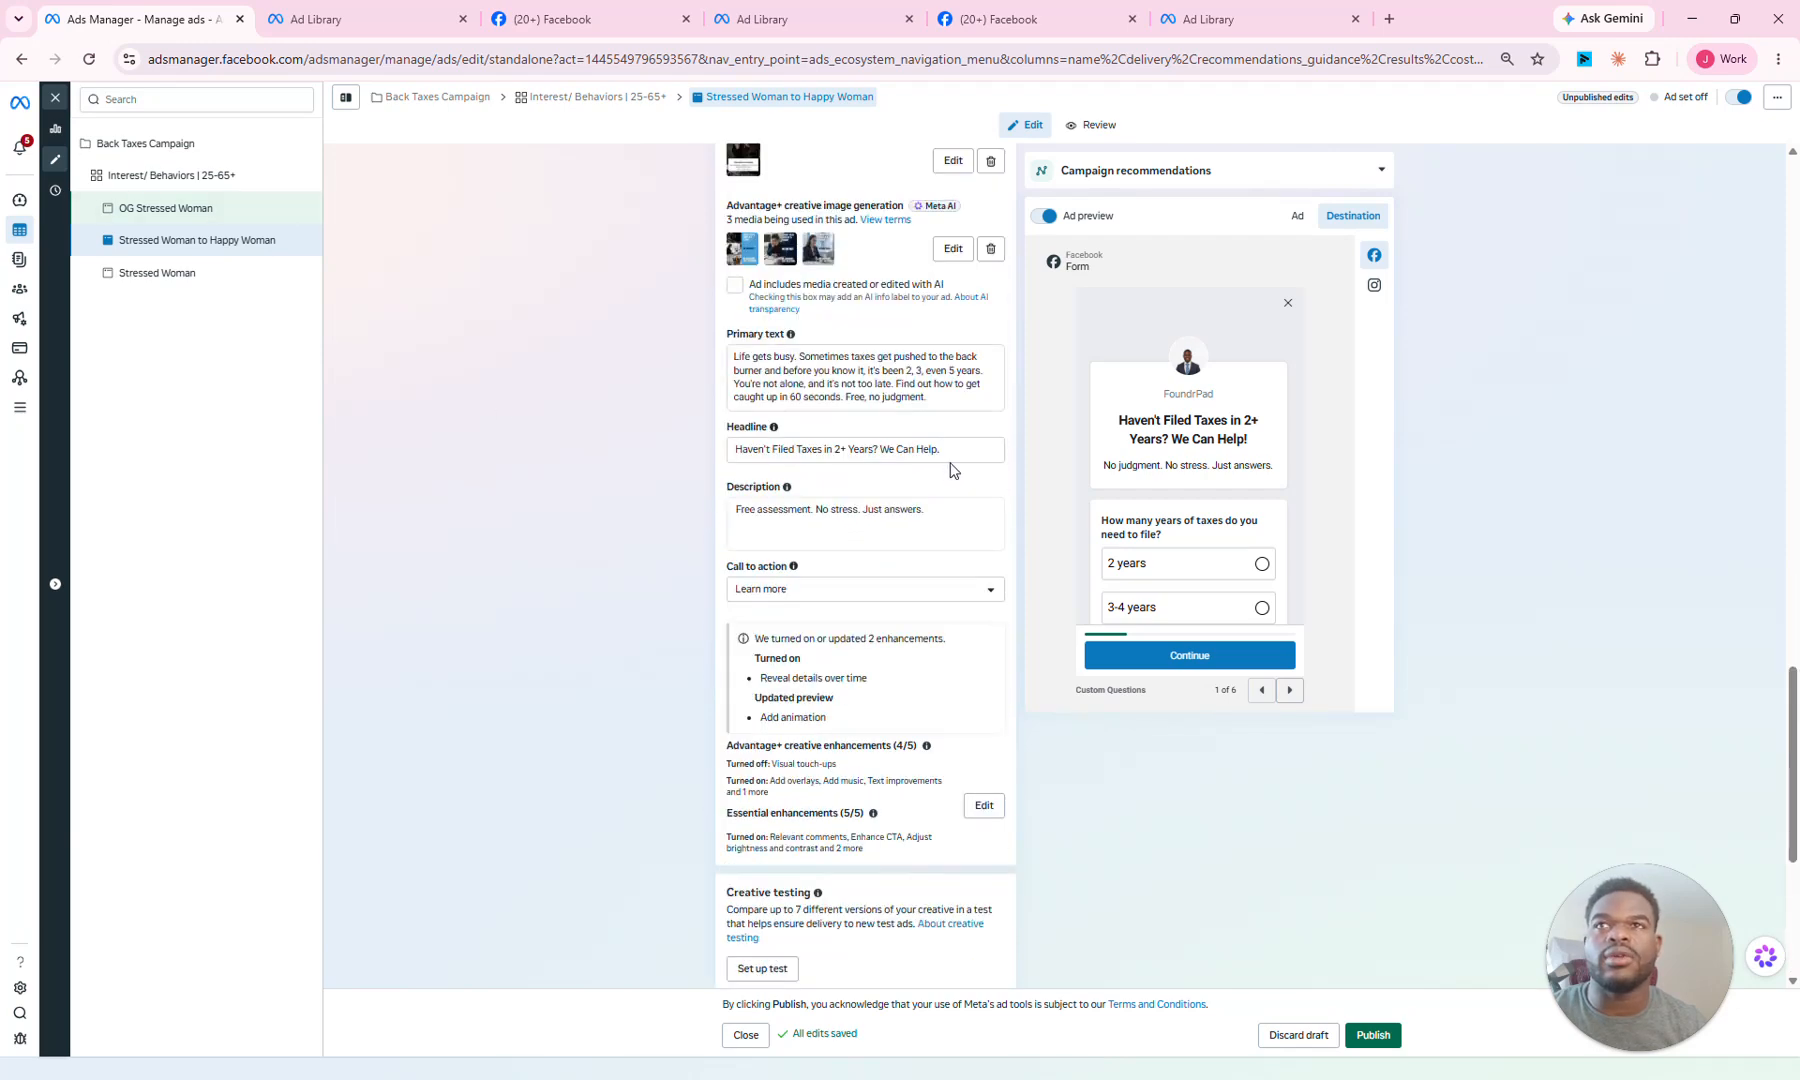
{"action": "scroll", "coordinate": [957, 472], "scroll_direction": "up", "scroll_amount": 1}
{"action": "scroll", "coordinate": [830, 392], "scroll_direction": "up", "scroll_amount": 10}
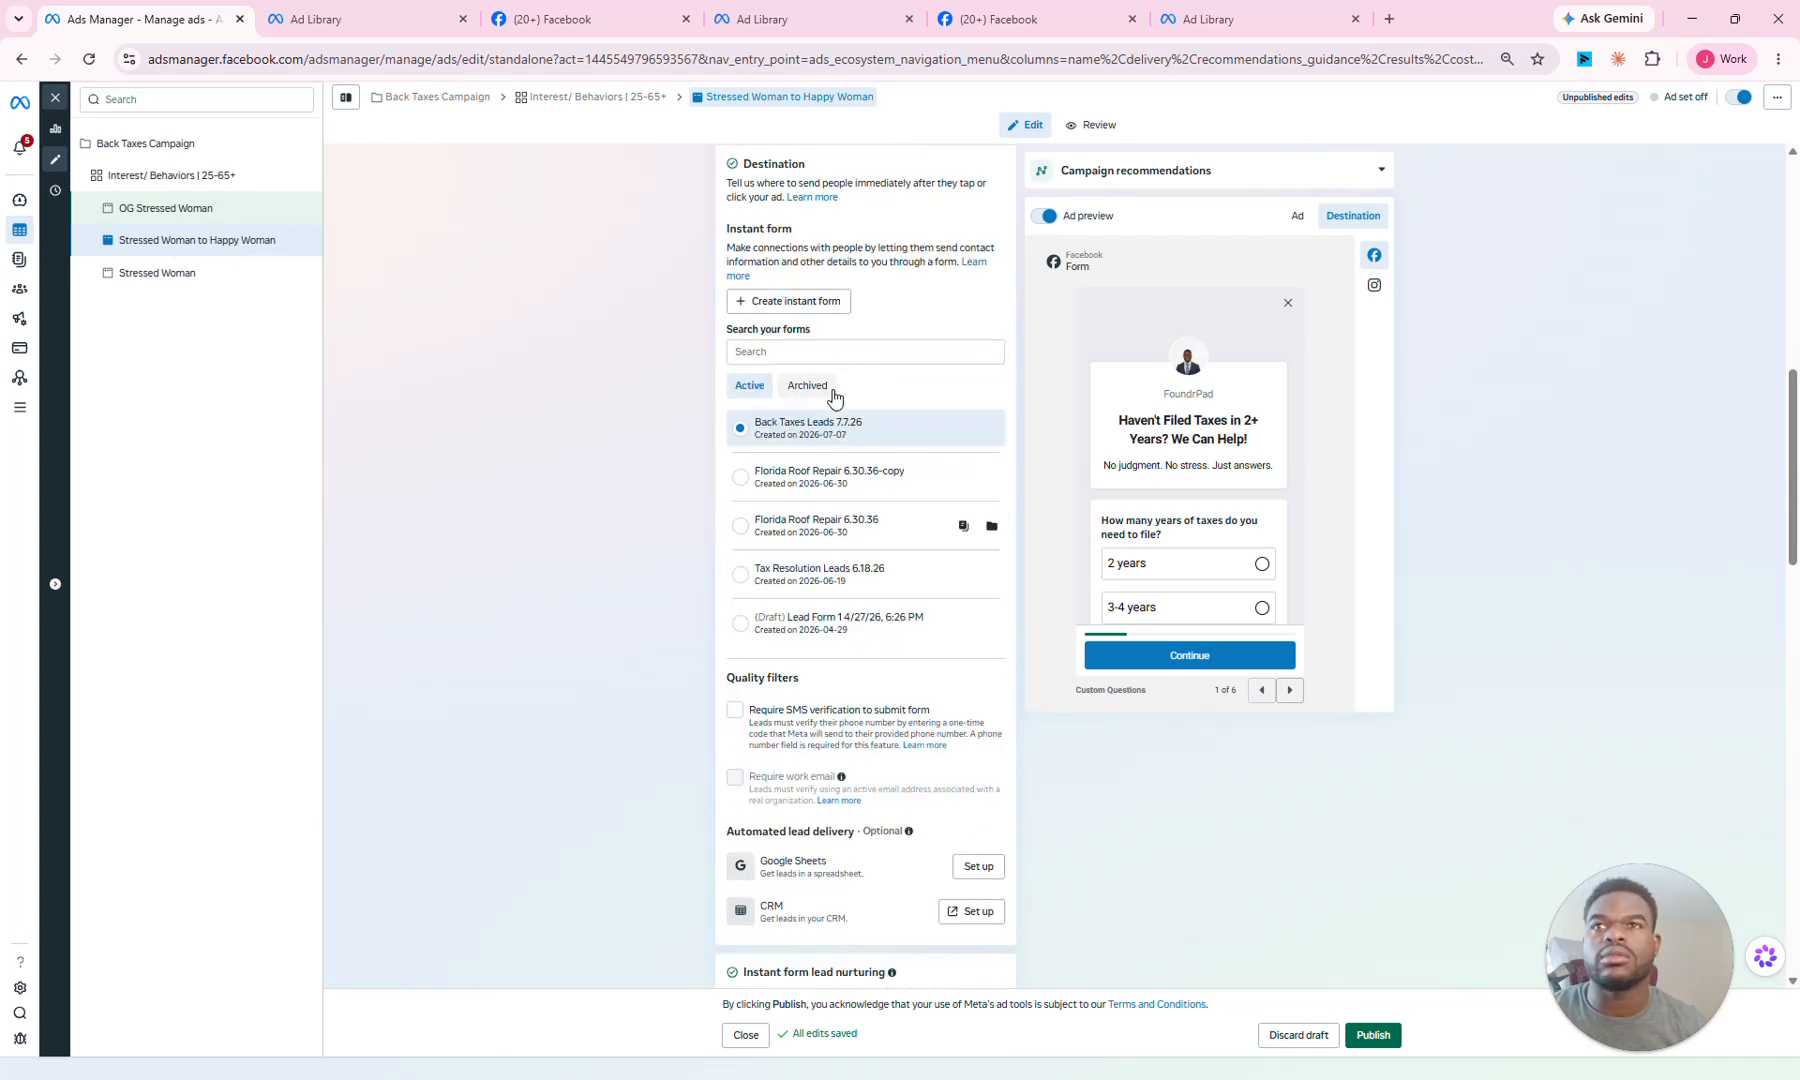
Step: Recheck the Stressed Woman ad's lead form and creative settings, and publish the campaign's ad edits
{"action": "left_click", "coordinate": [166, 278]}
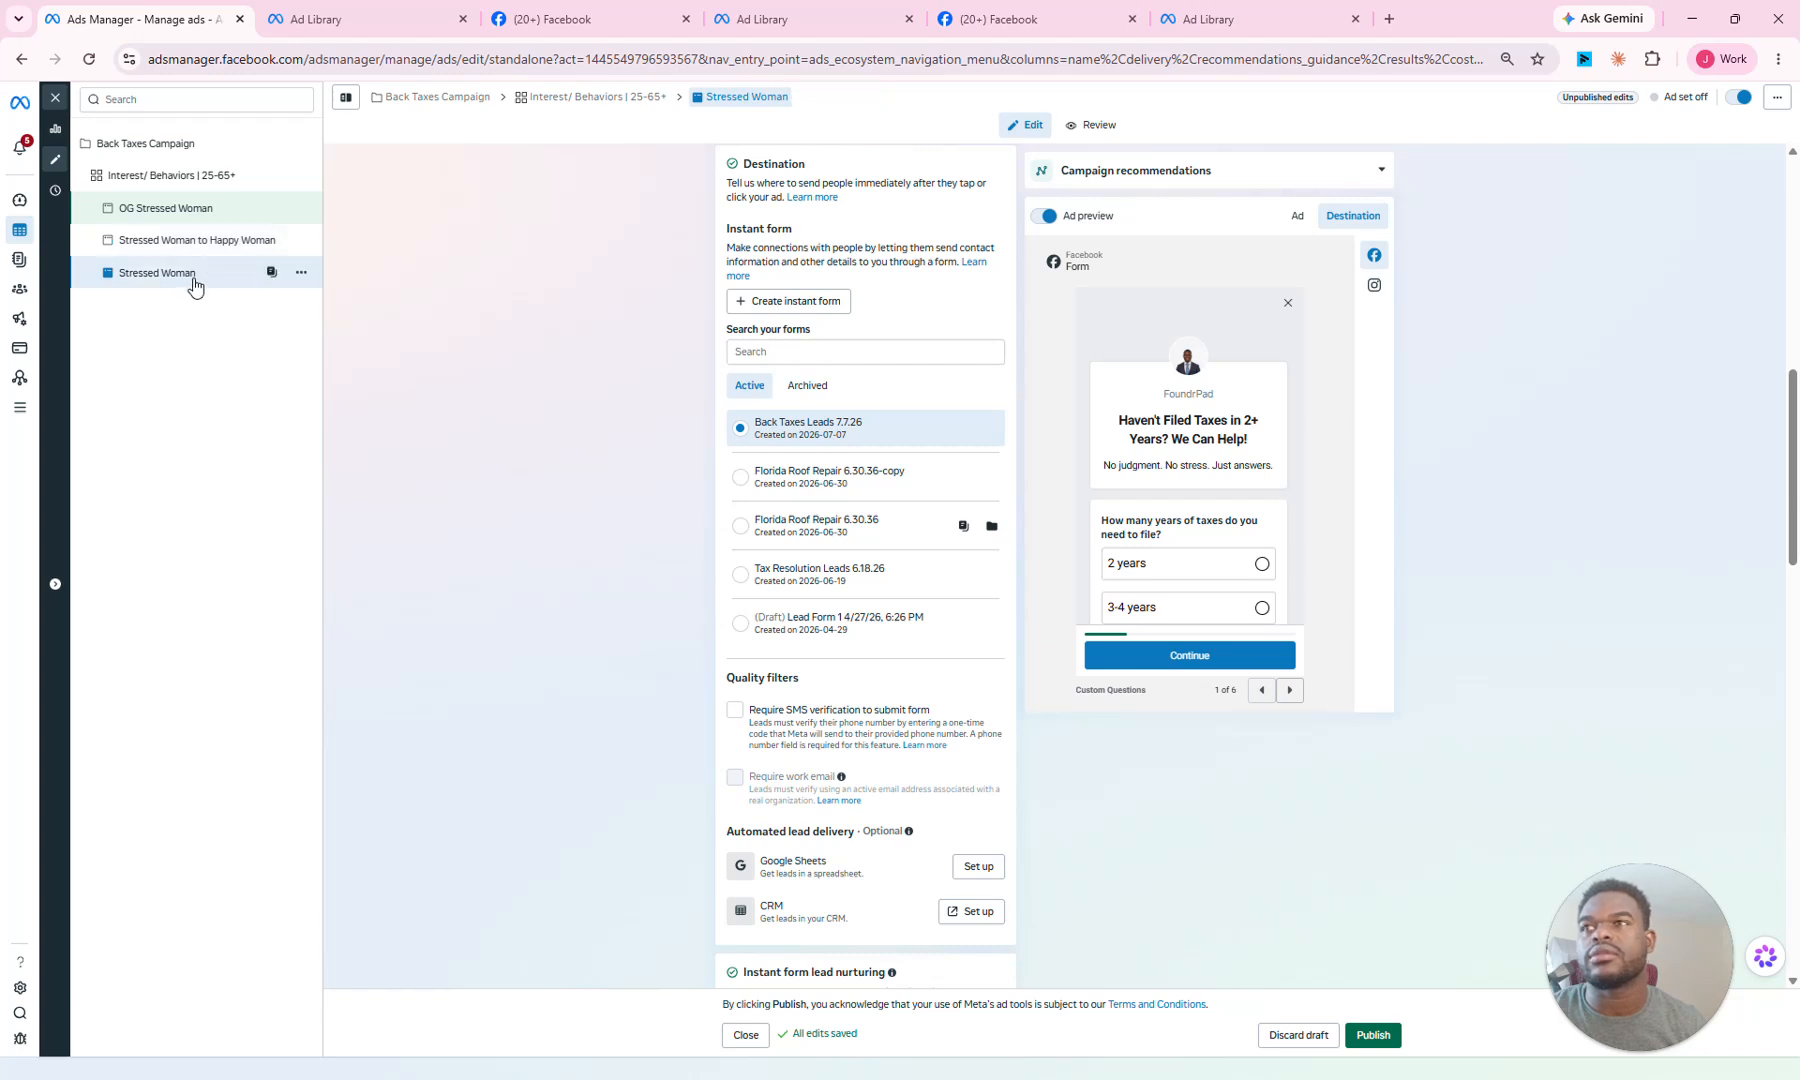
{"action": "scroll", "coordinate": [741, 346], "scroll_direction": "down", "scroll_amount": 4}
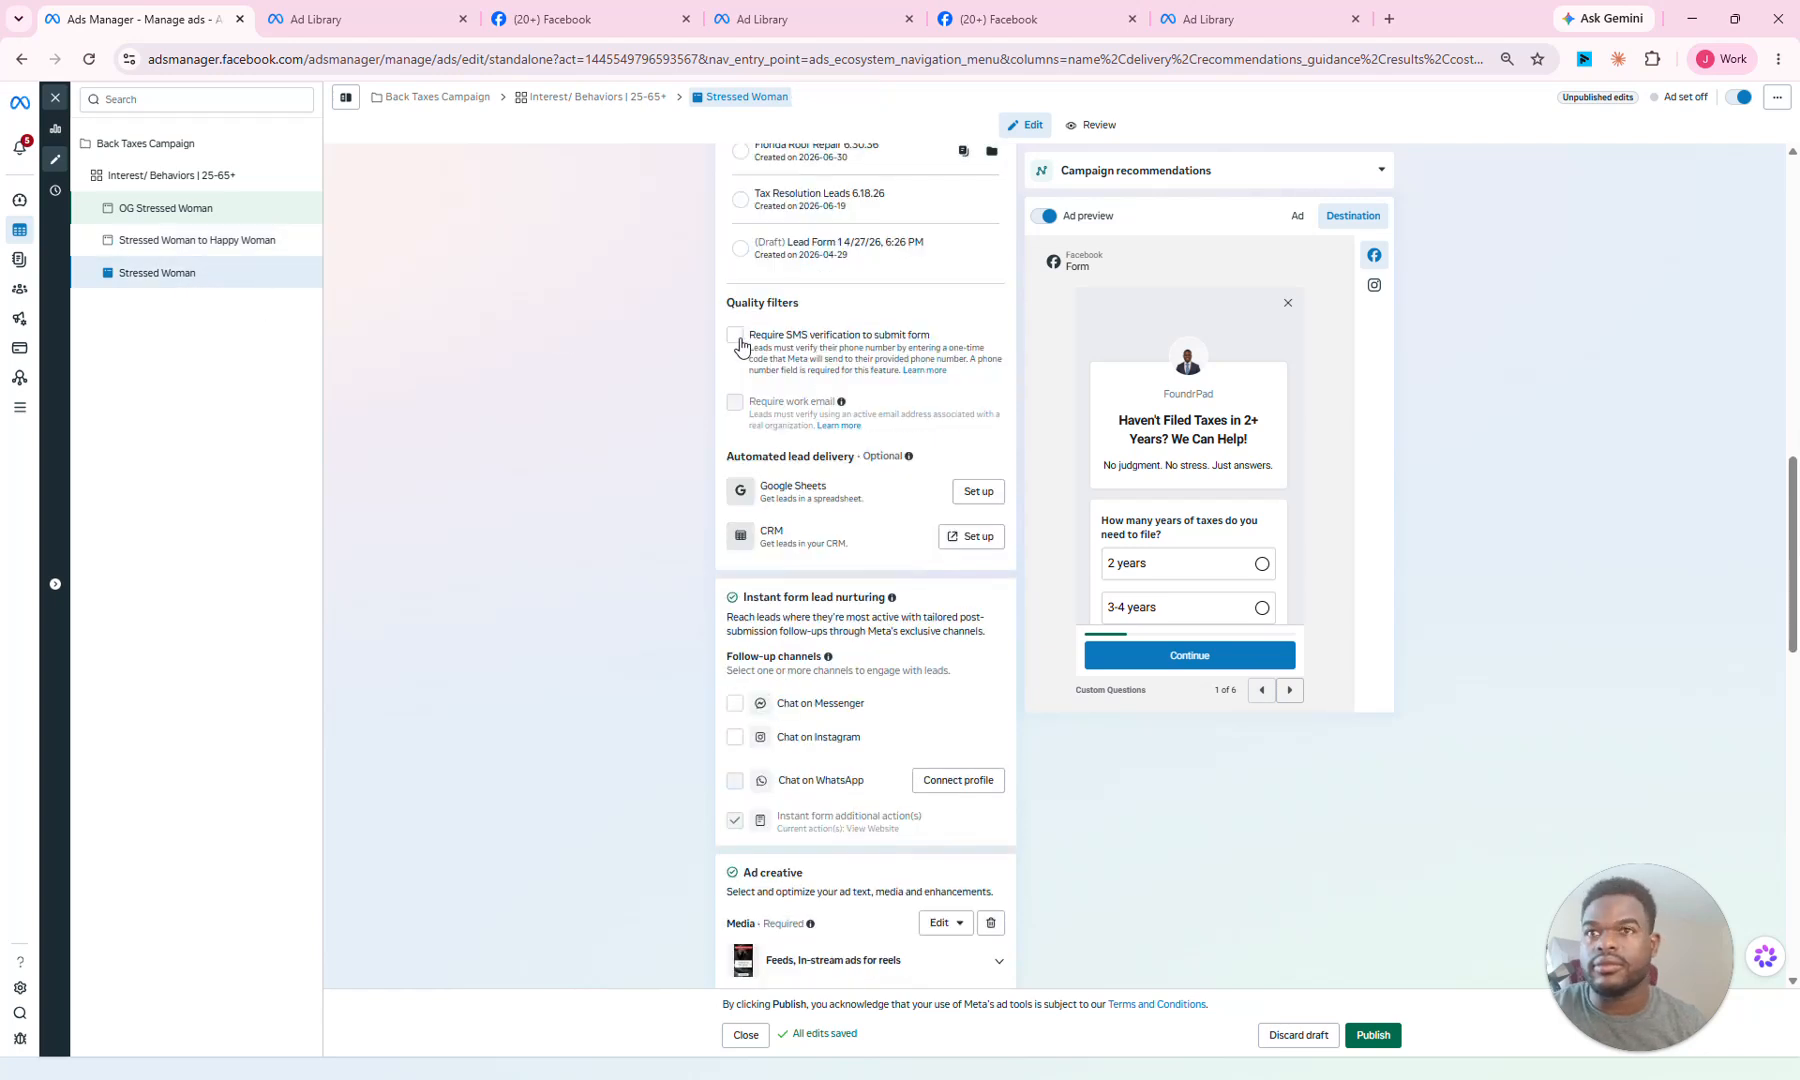
{"action": "scroll", "coordinate": [741, 346], "scroll_direction": "down", "scroll_amount": 6}
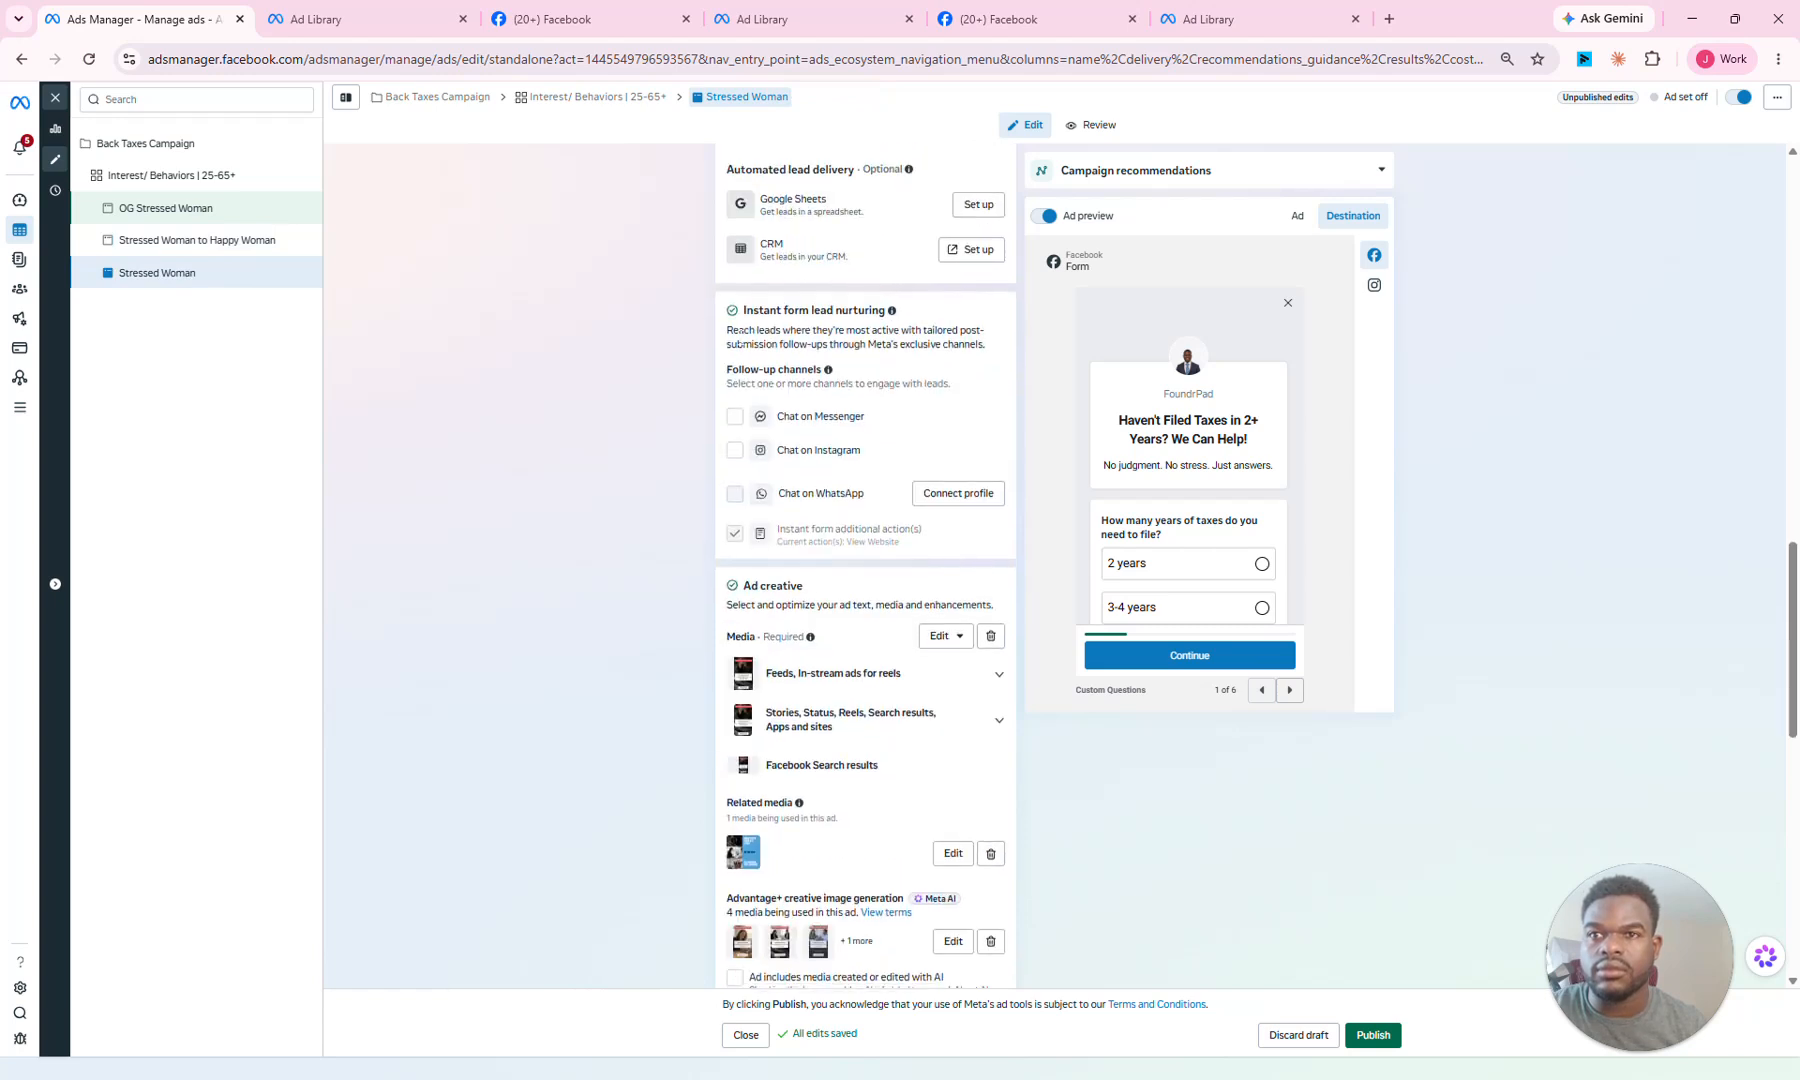
{"action": "scroll", "coordinate": [741, 339], "scroll_direction": "down", "scroll_amount": 3}
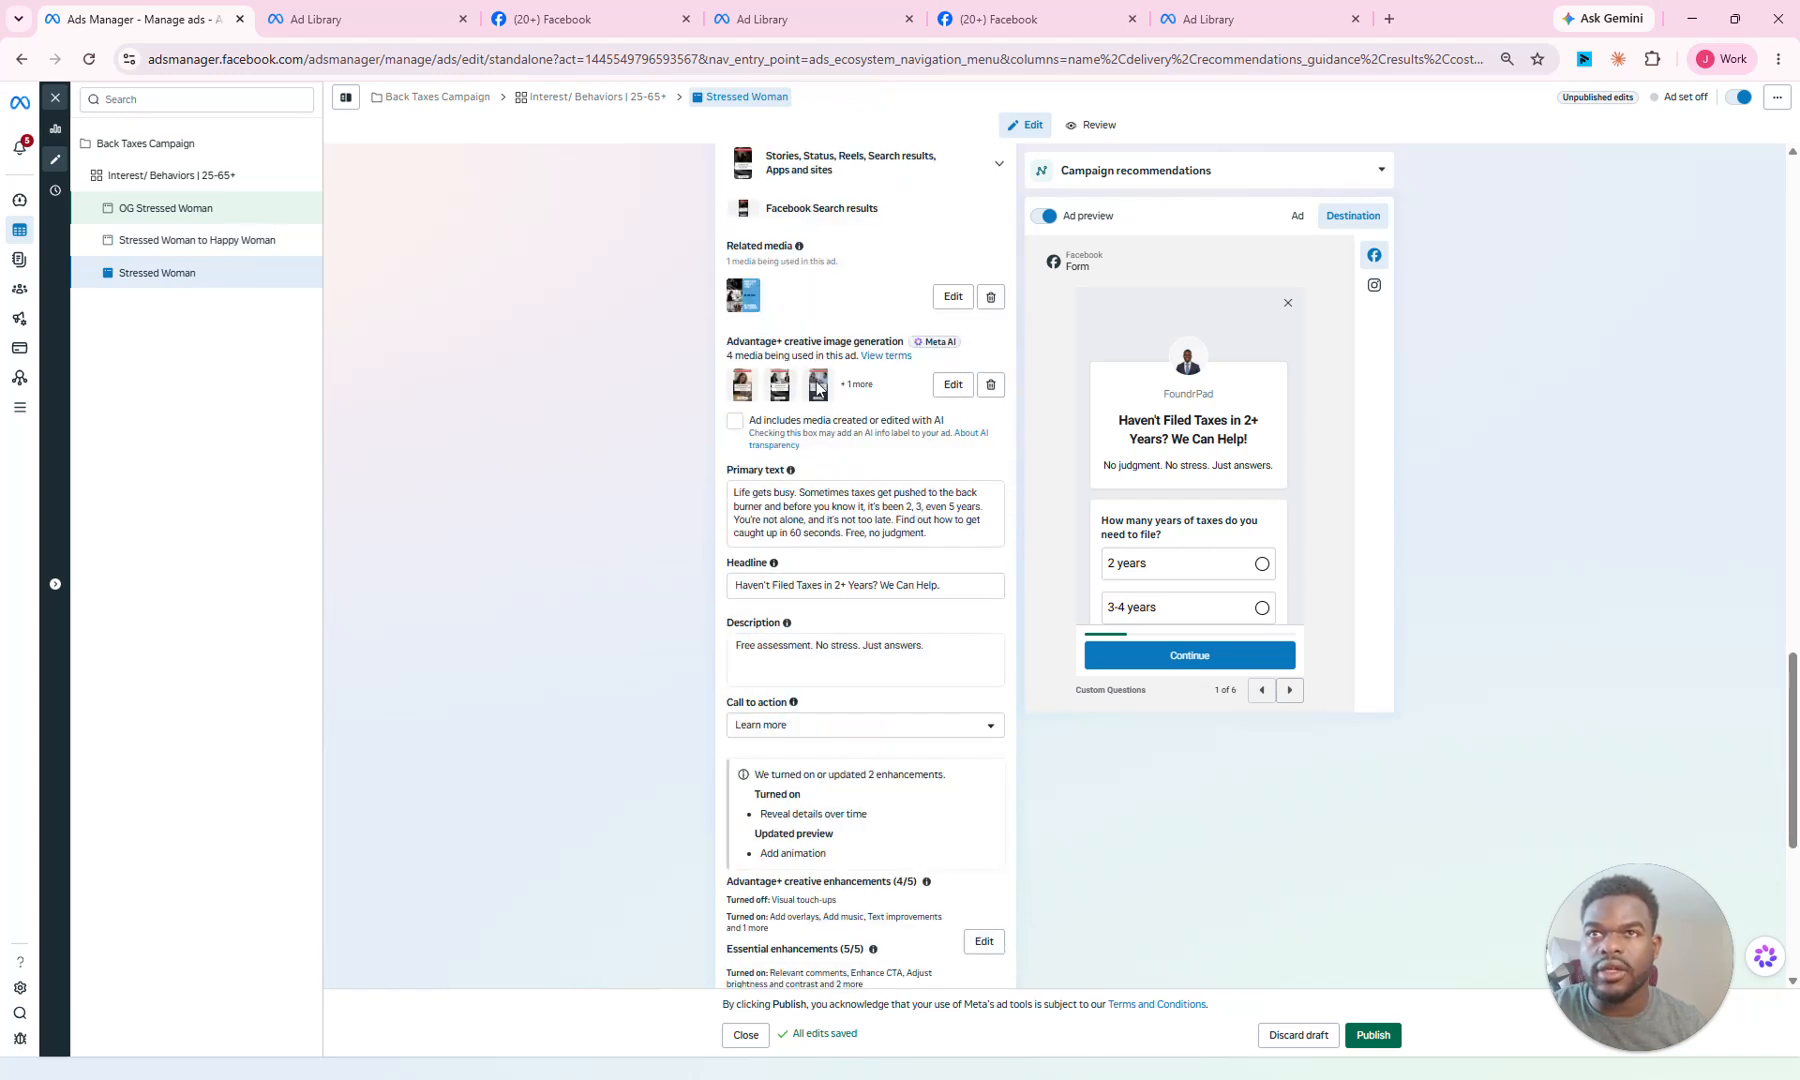
{"action": "scroll", "coordinate": [816, 386], "scroll_direction": "up", "scroll_amount": 15}
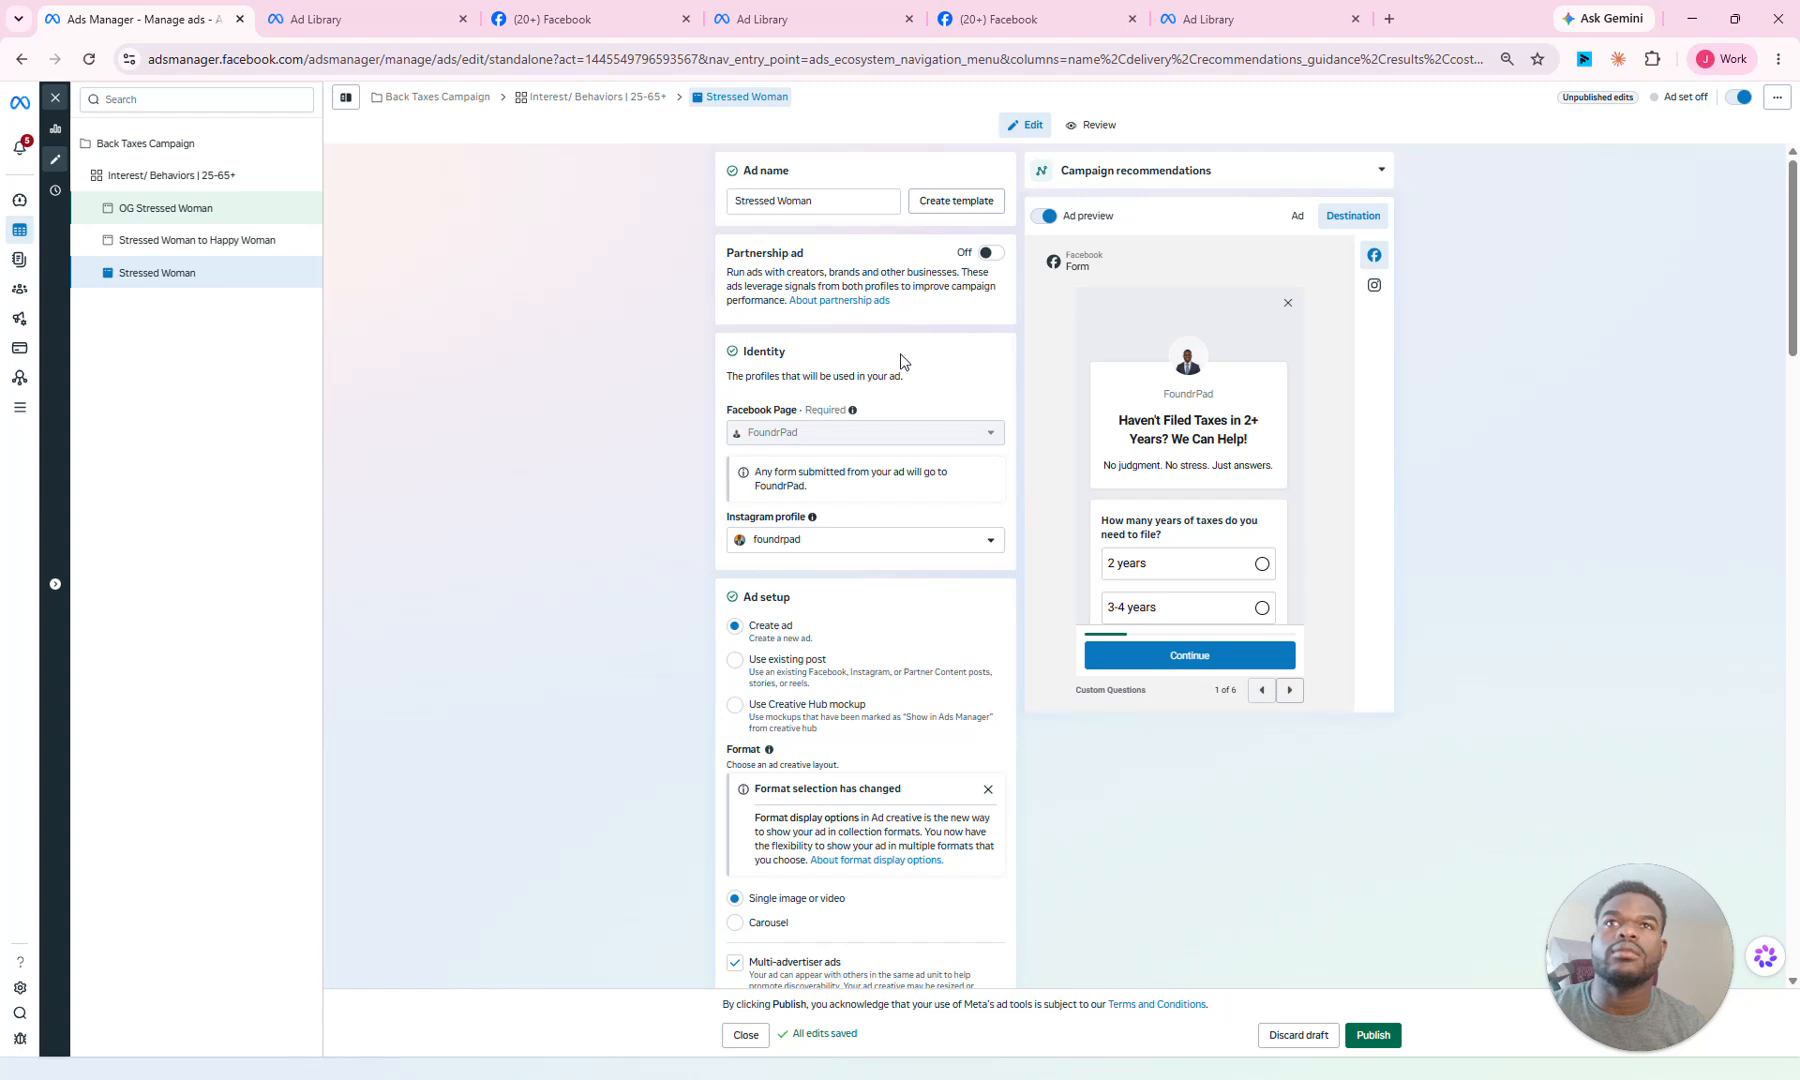
{"action": "left_click", "coordinate": [1372, 1036]}
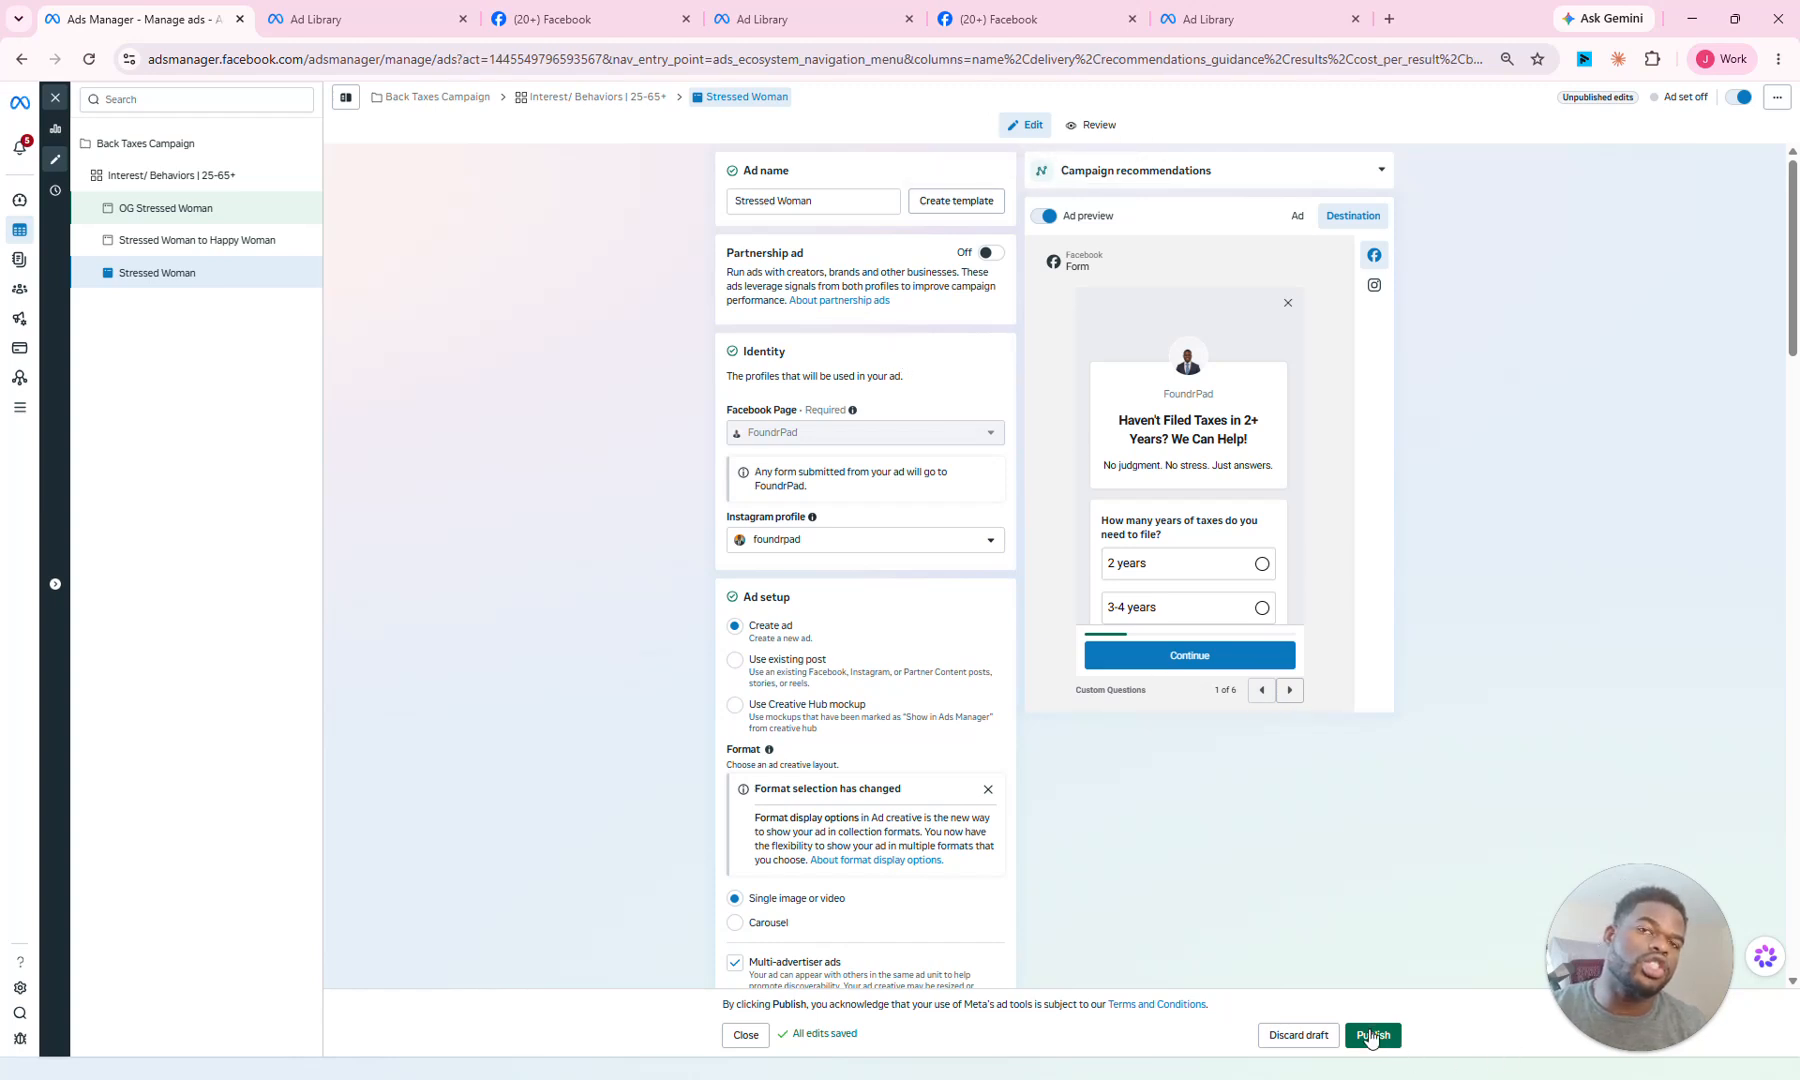